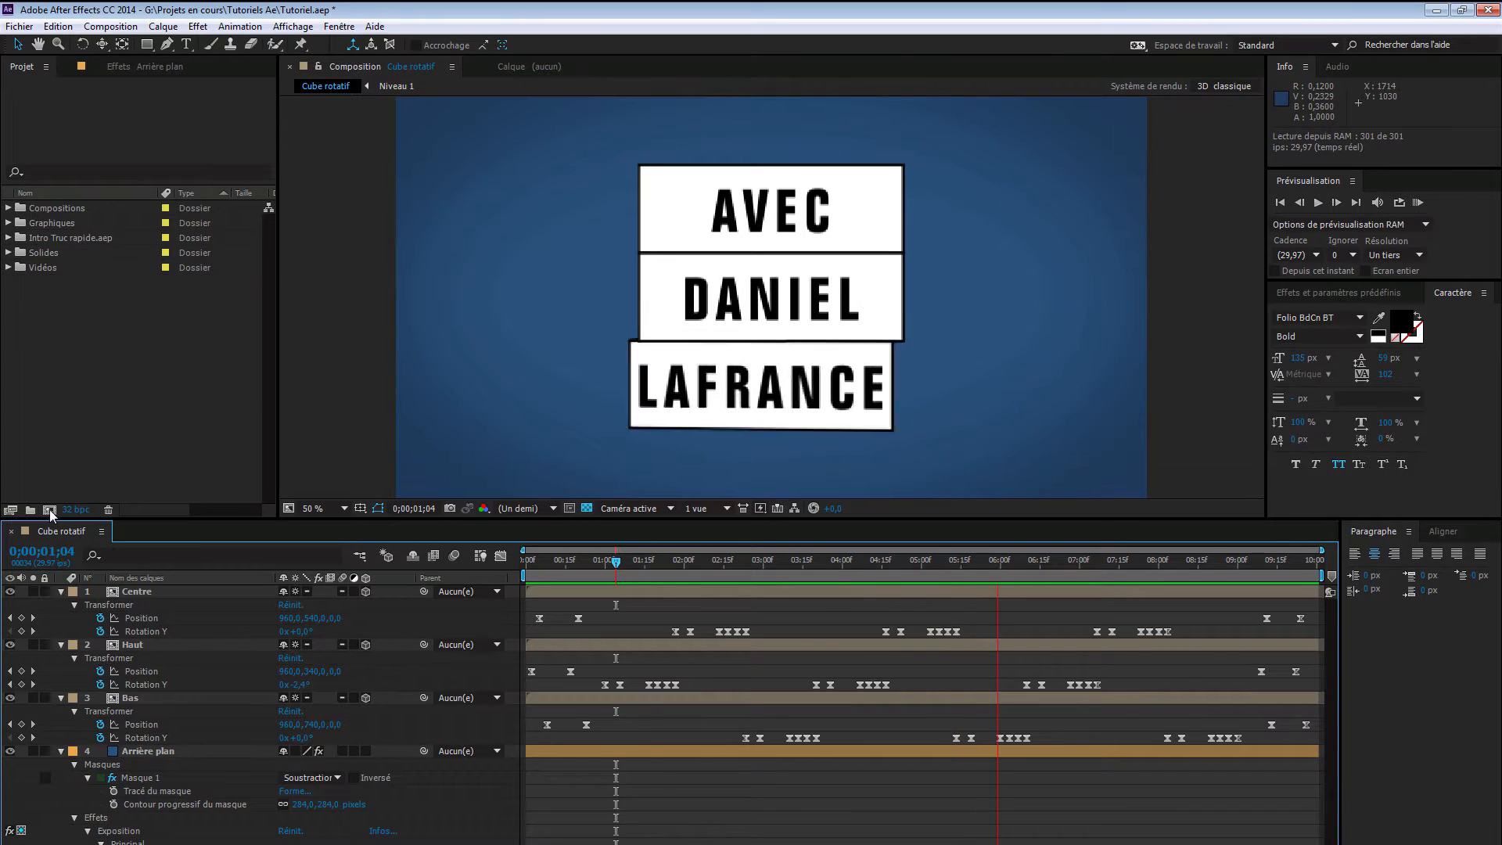
- Stop the Cube rotatif RAM preview and begin a new composition from the Project panel
{"action": "key", "text": "space"}
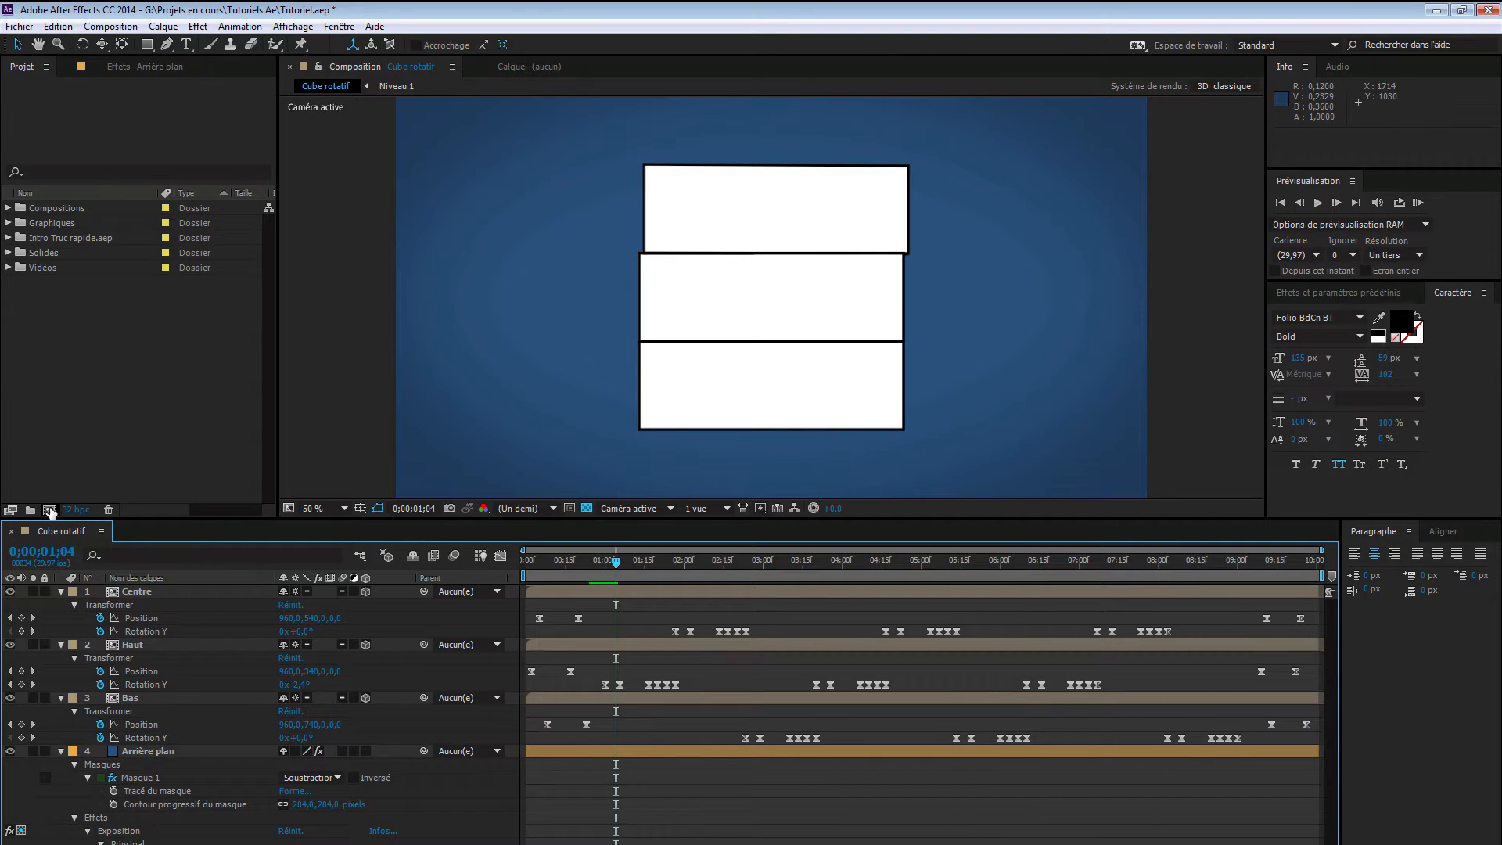
{"action": "left_click", "coordinate": [50, 510]}
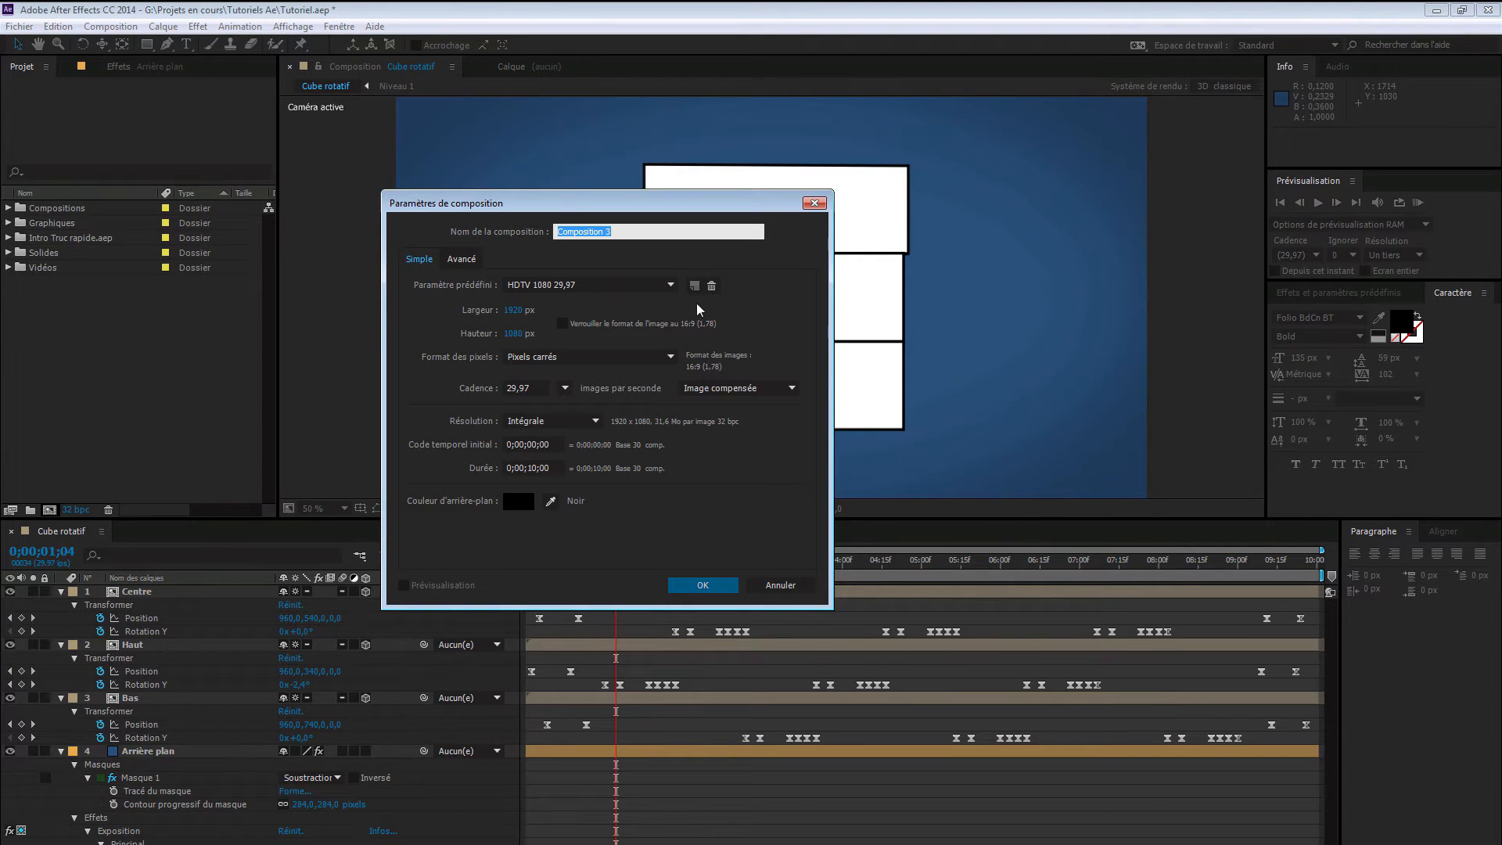
- Name the new HDTV 1080 composition 'Tutoriel cube', confirm it, and focus its empty timeline
{"action": "type", "text": "Tutoriel cube"}
{"action": "left_click", "coordinate": [707, 584]}
{"action": "left_click", "coordinate": [387, 633]}
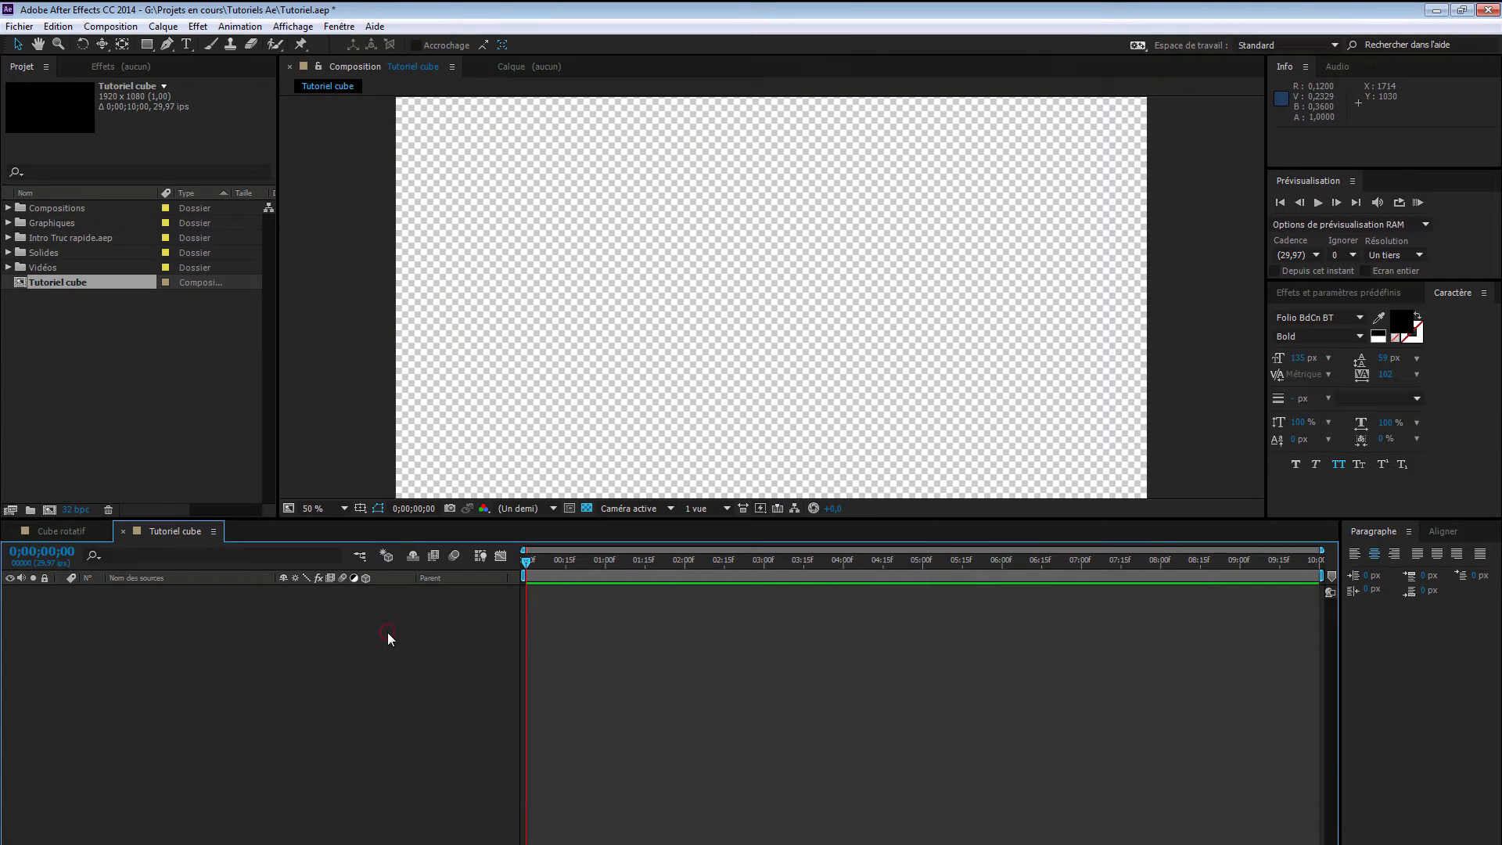
{"action": "right_click", "coordinate": [295, 636]}
{"action": "mouse_move", "coordinate": [343, 650]}
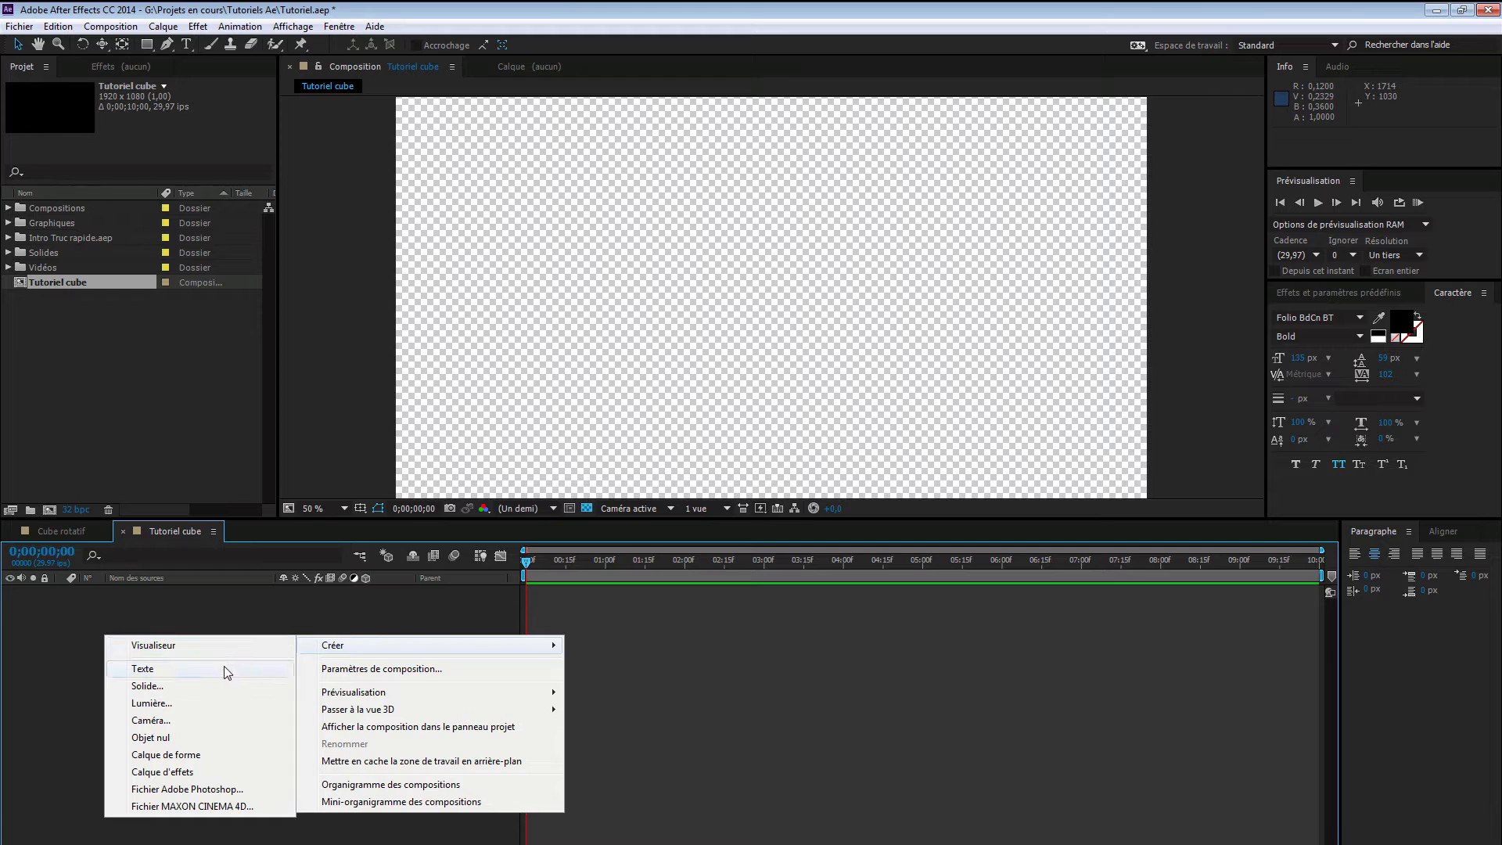
{"action": "left_click", "coordinate": [201, 755]}
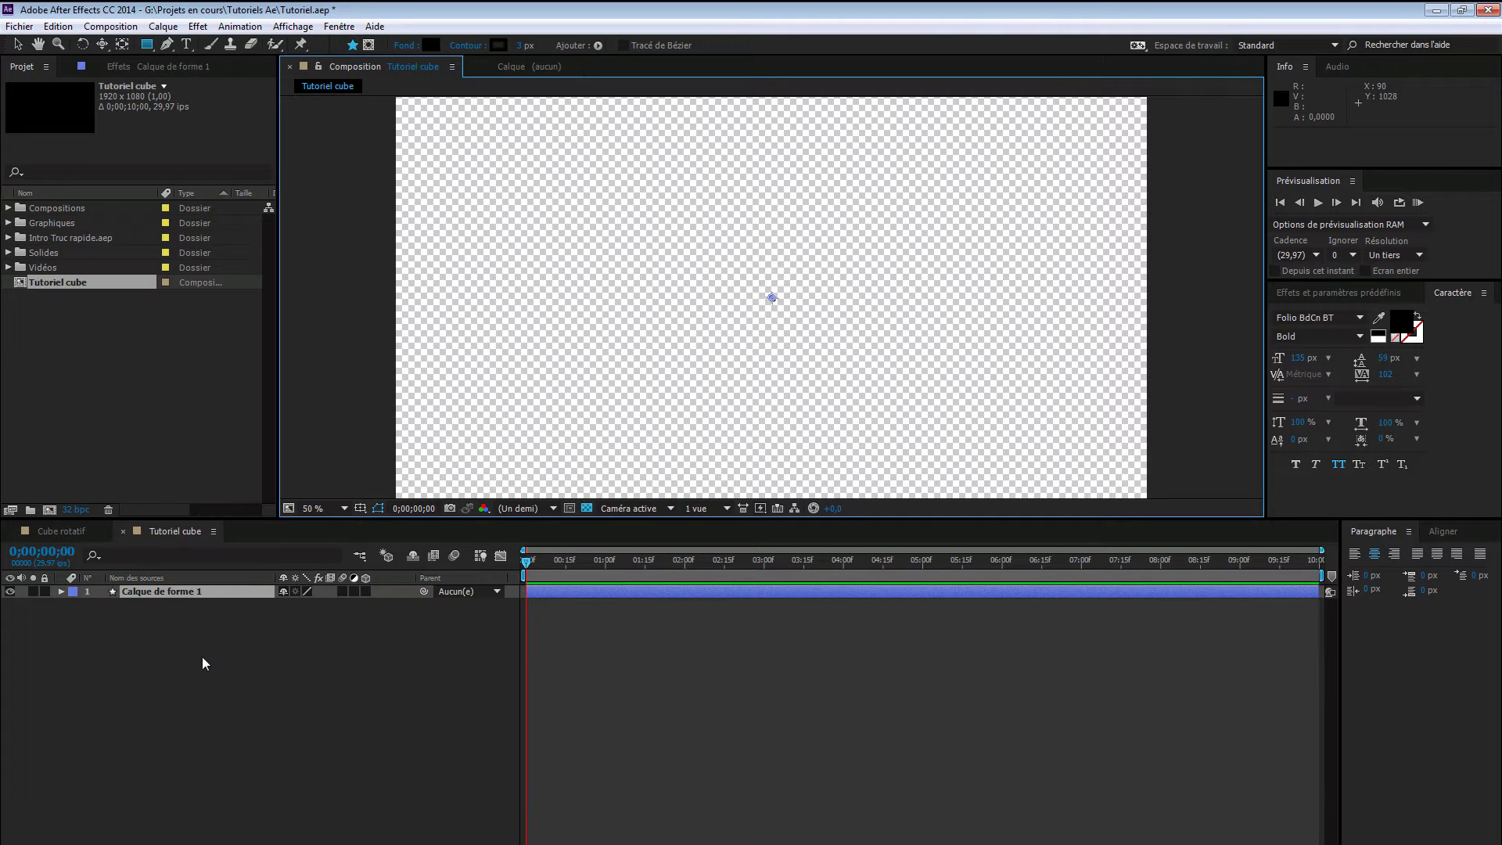
{"action": "left_click", "coordinate": [192, 594]}
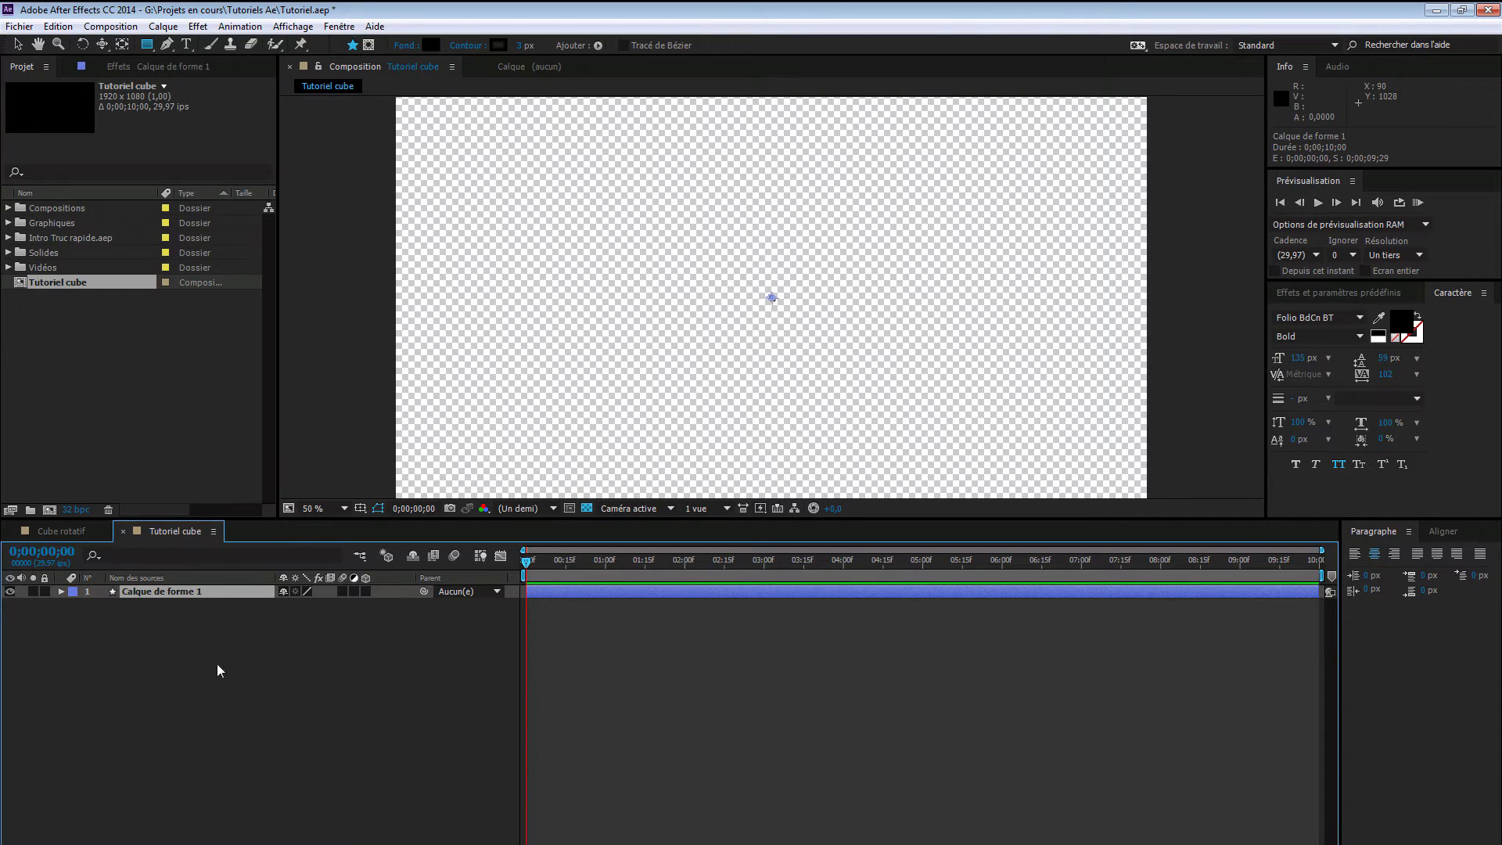
{"action": "left_click", "coordinate": [61, 592]}
{"action": "left_click", "coordinate": [407, 605]}
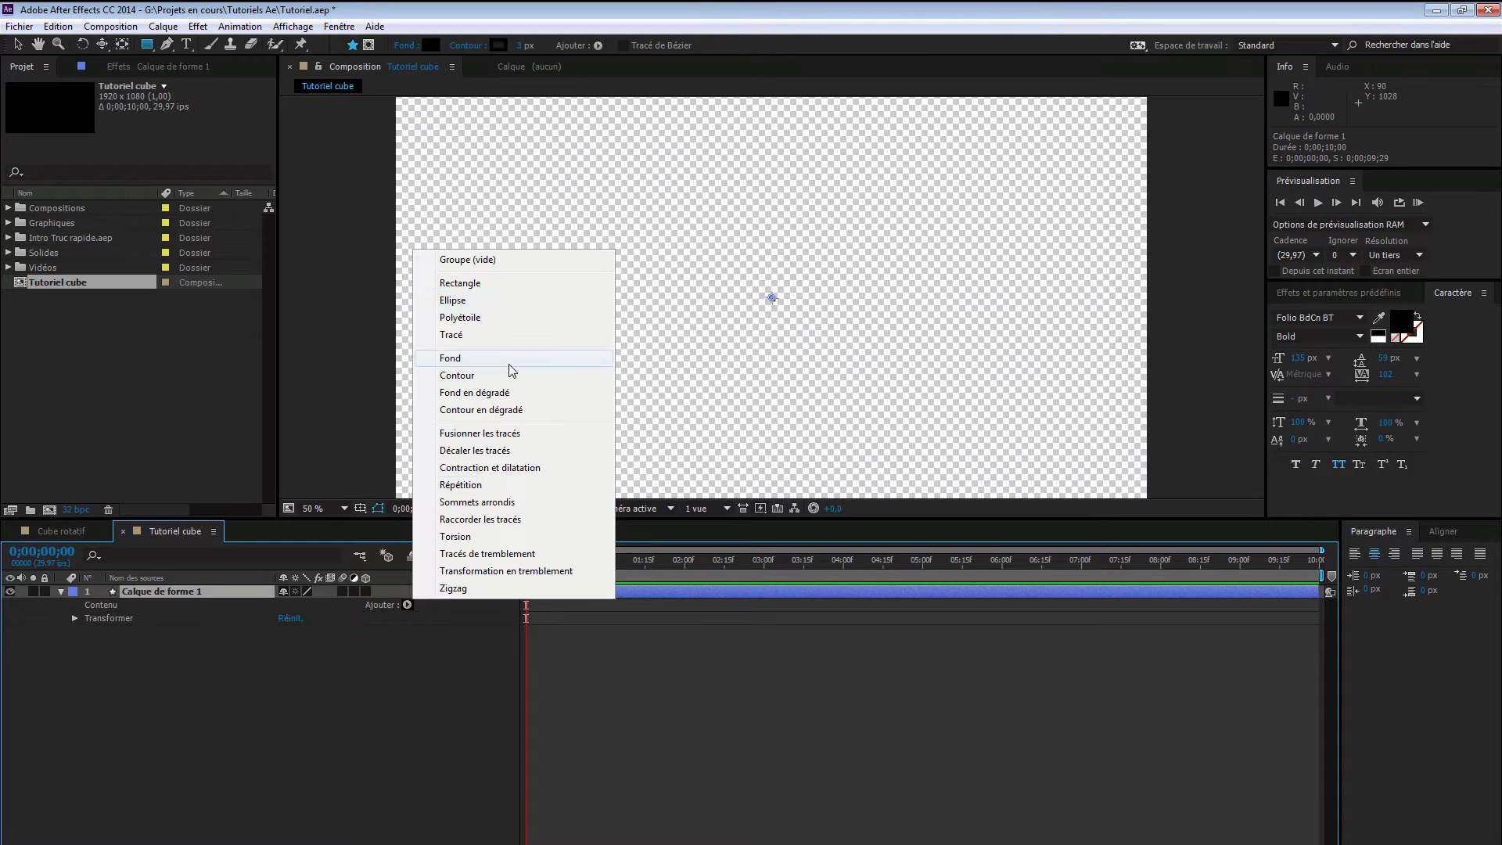
{"action": "left_click", "coordinate": [341, 681]}
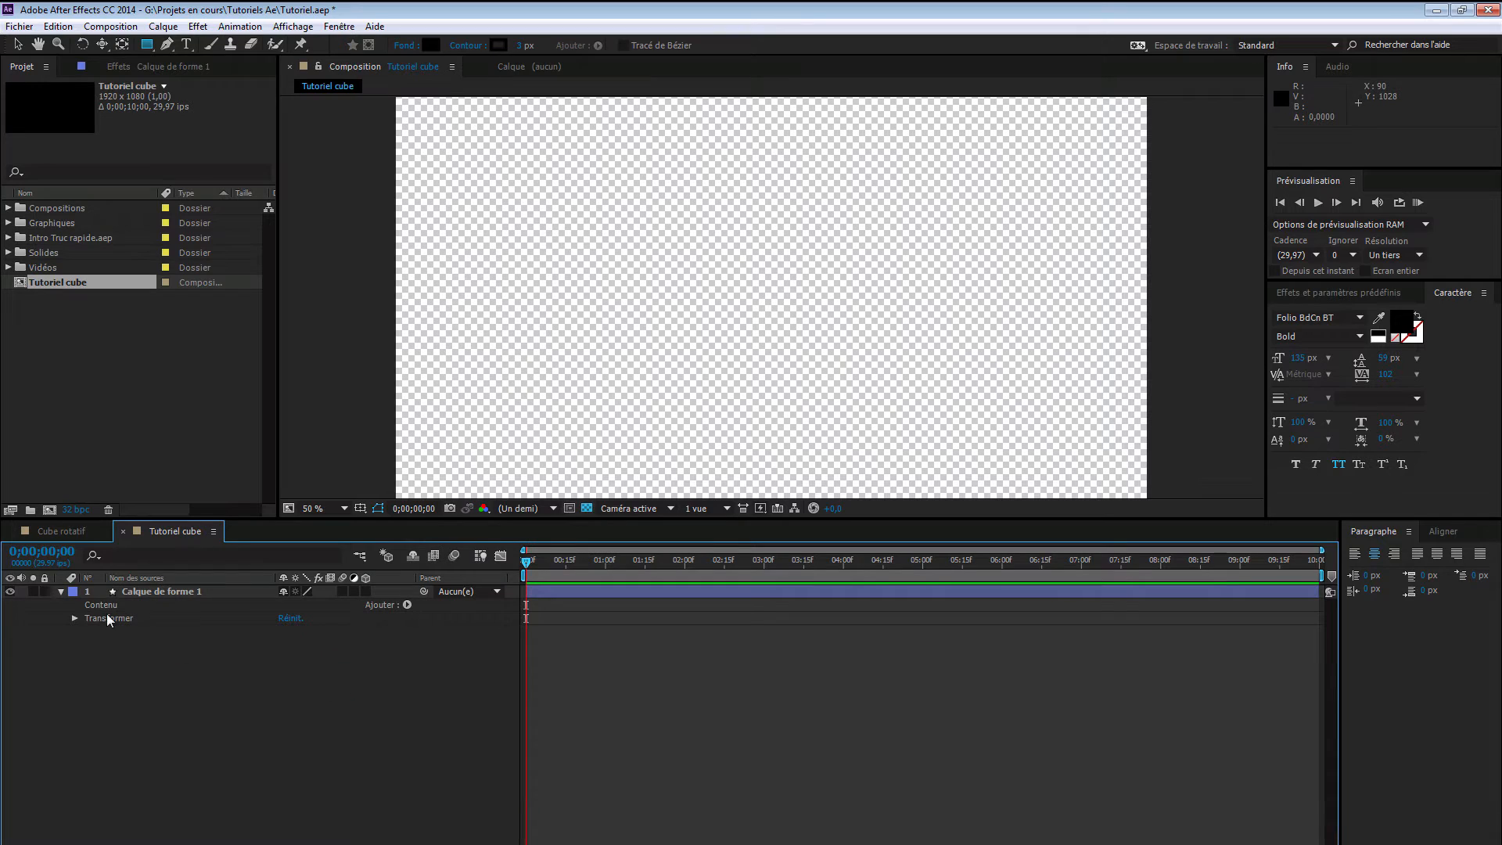
{"action": "left_click", "coordinate": [146, 595]}
{"action": "key", "text": "Delete"}
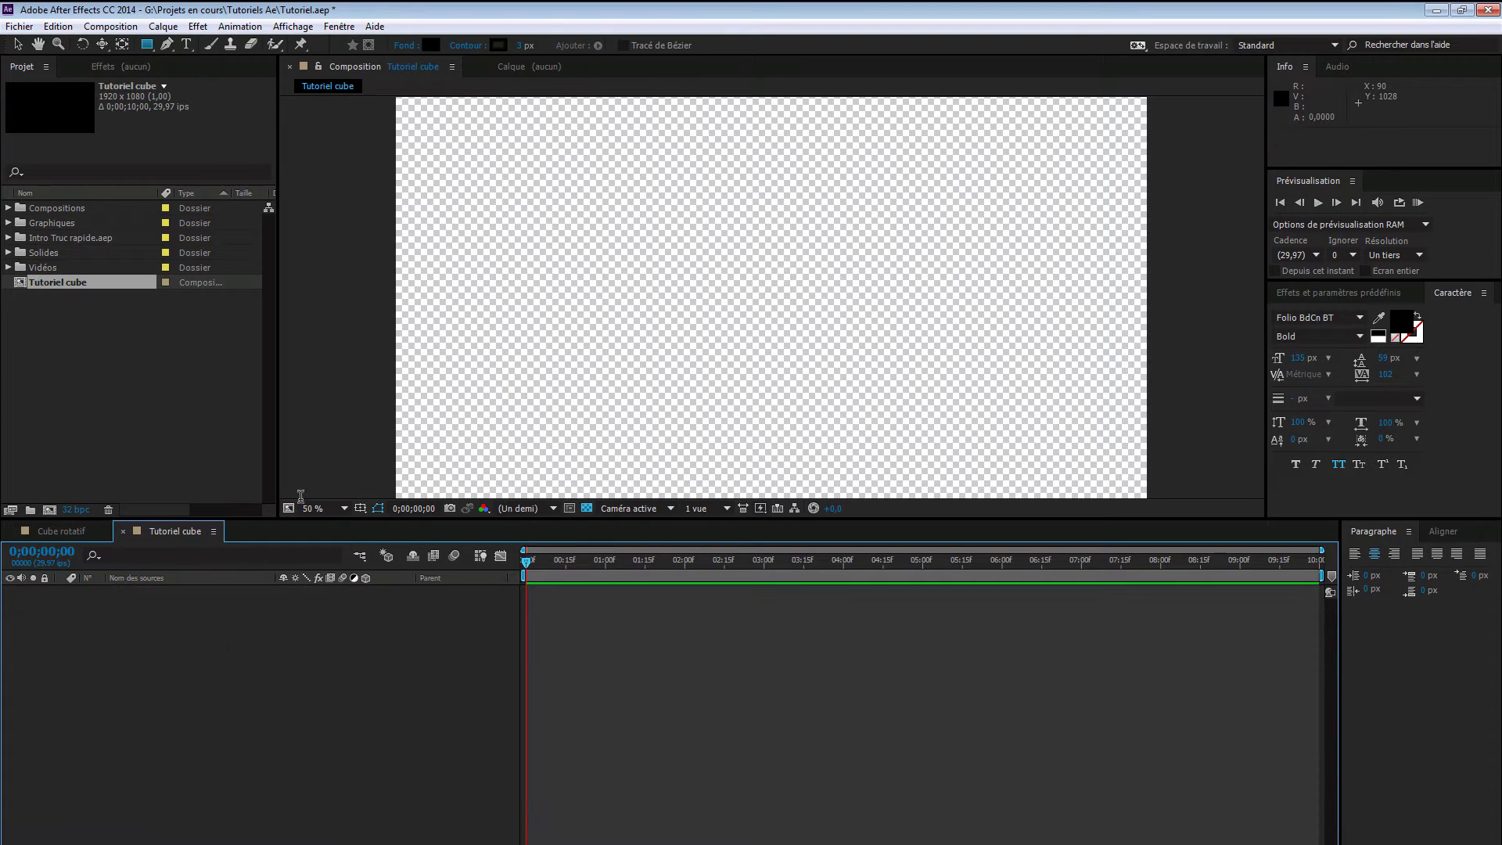
- Choose the Rectangle tool and set its fill colour to white (FFFFFF)
{"action": "left_click", "coordinate": [148, 45]}
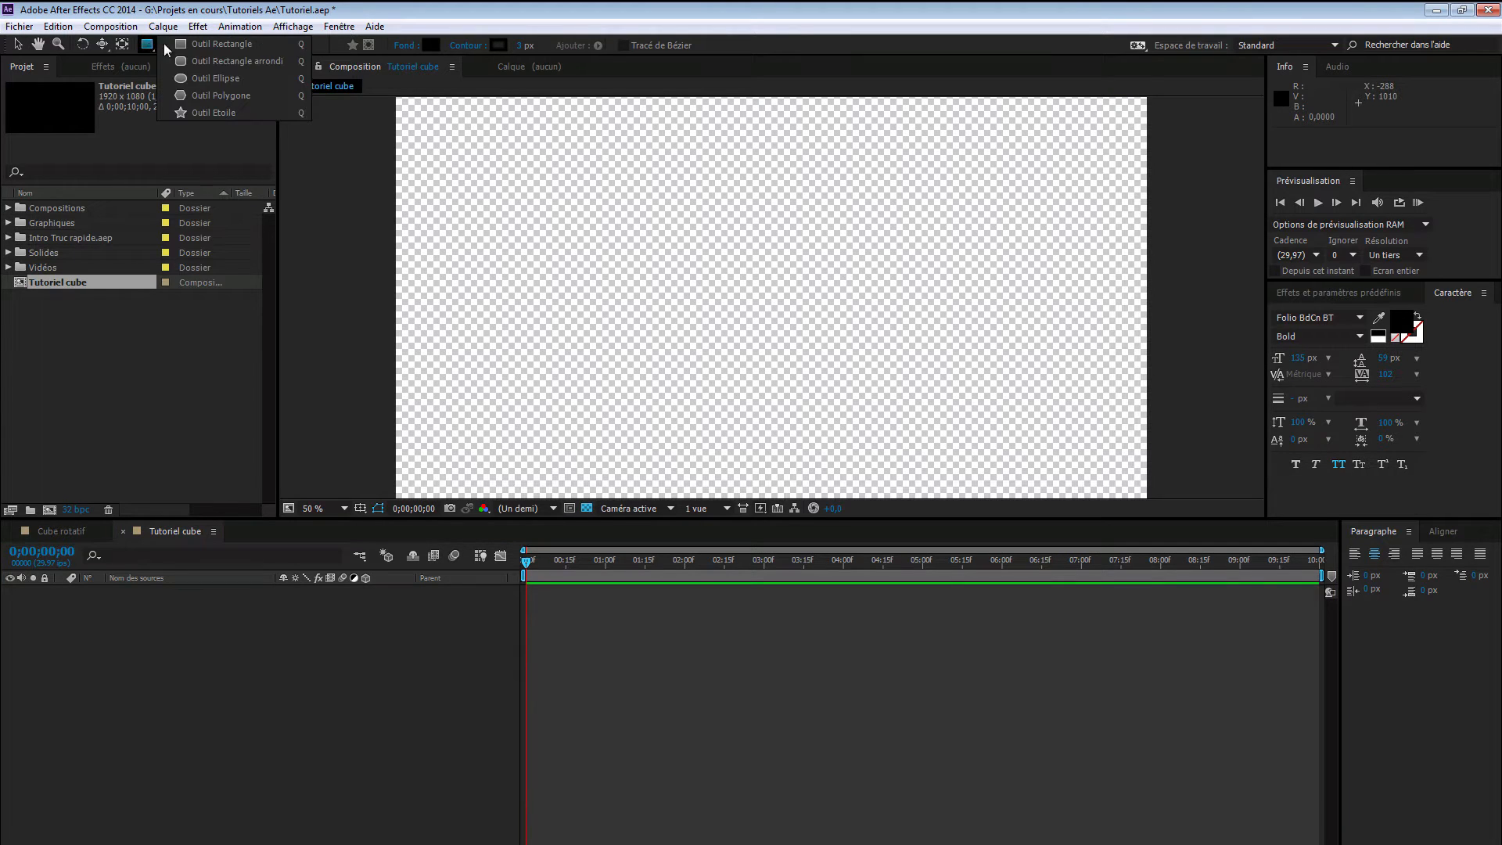
{"action": "left_click", "coordinate": [224, 45]}
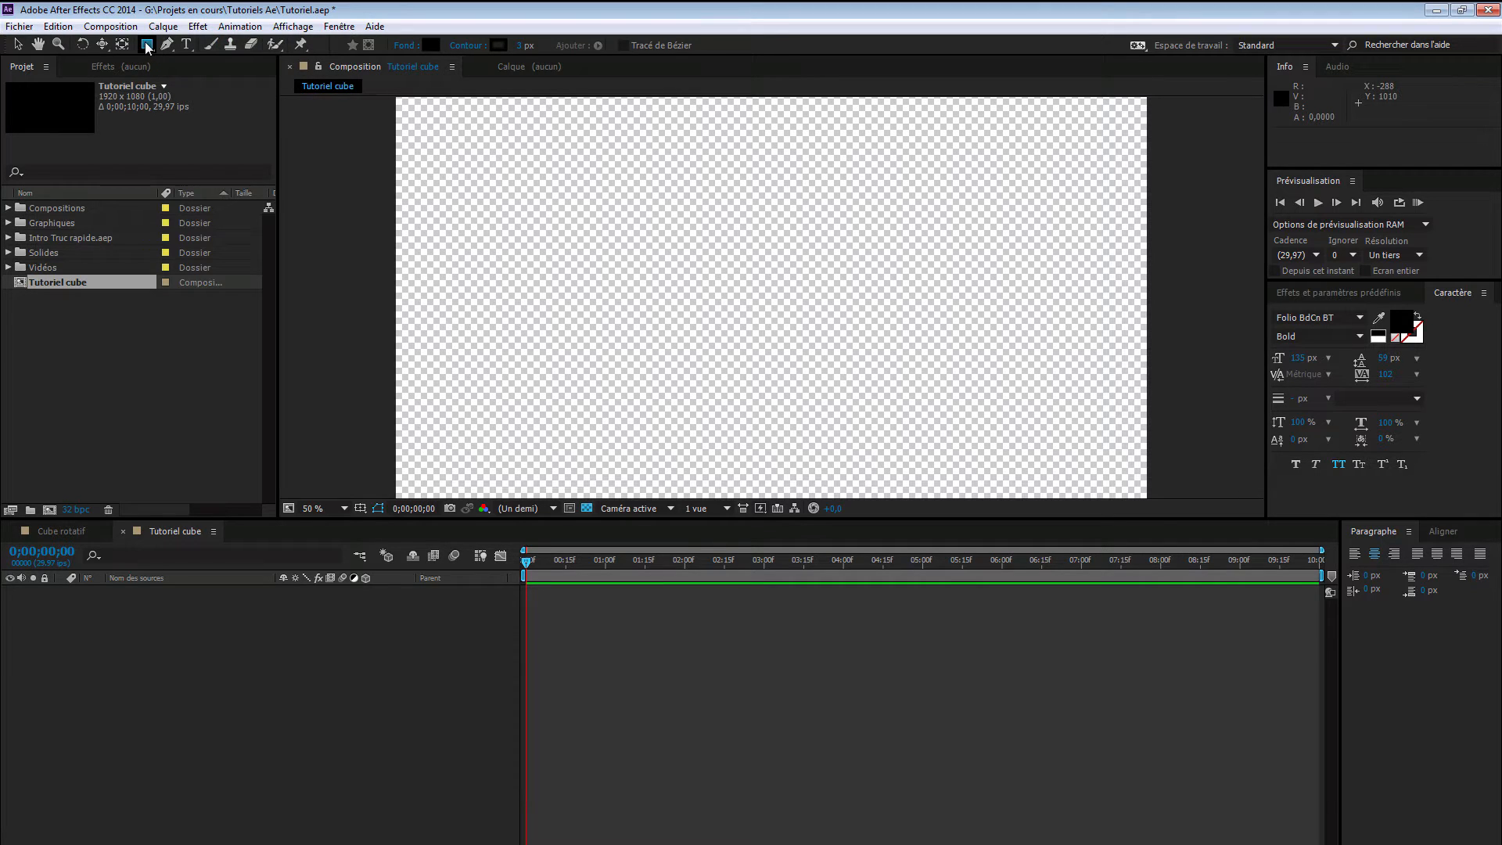
{"action": "left_click", "coordinate": [432, 50]}
{"action": "left_click_drag", "start_coordinate": [328, 220], "coordinate": [258, 114]}
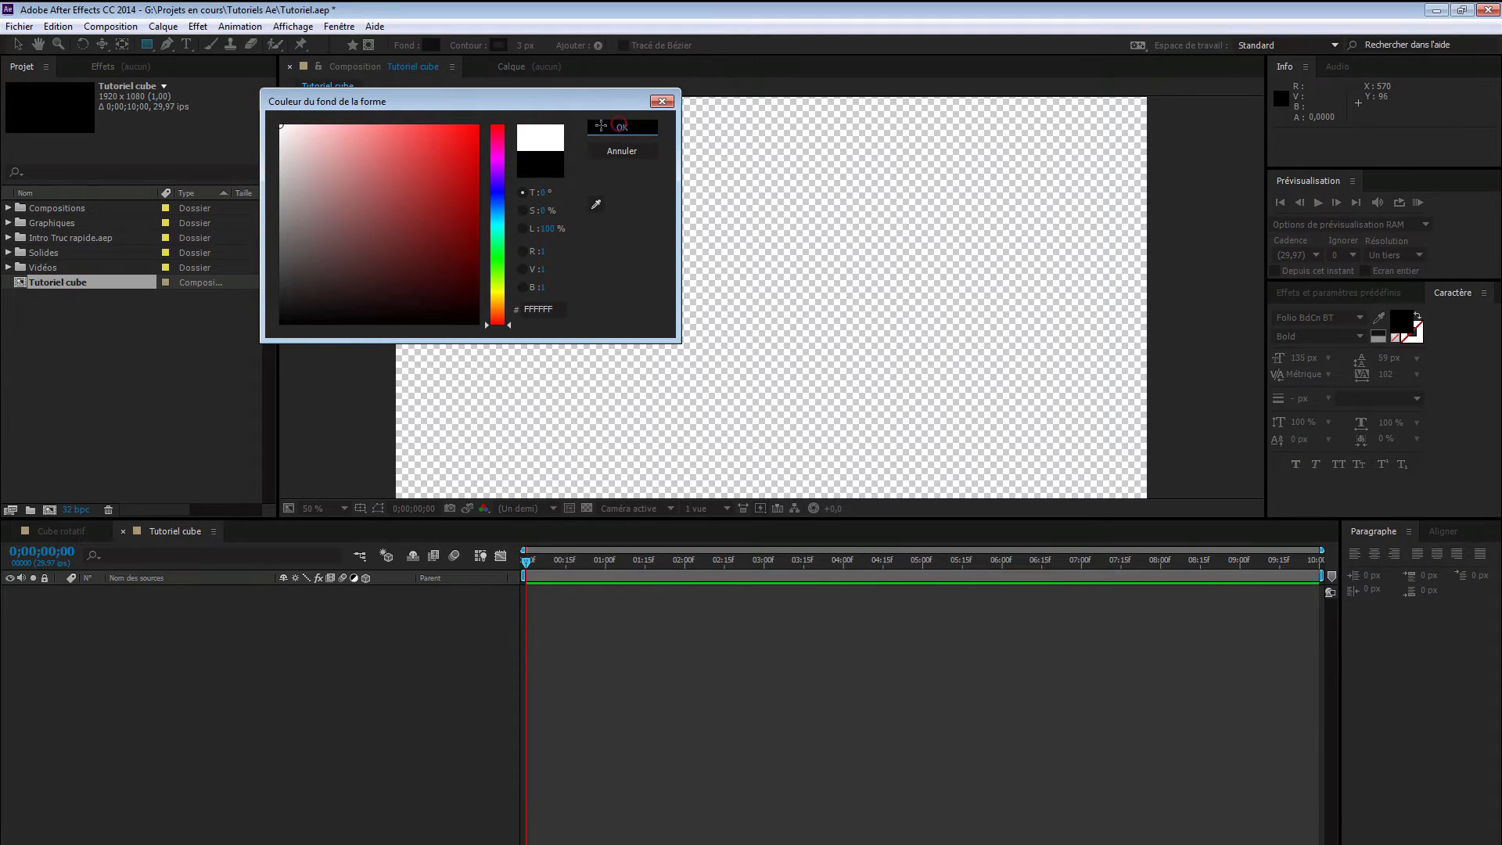
{"action": "left_click", "coordinate": [620, 129]}
- Set the stroke width for new shapes to 6 px
{"action": "left_click", "coordinate": [521, 46]}
{"action": "type", "text": "6"}
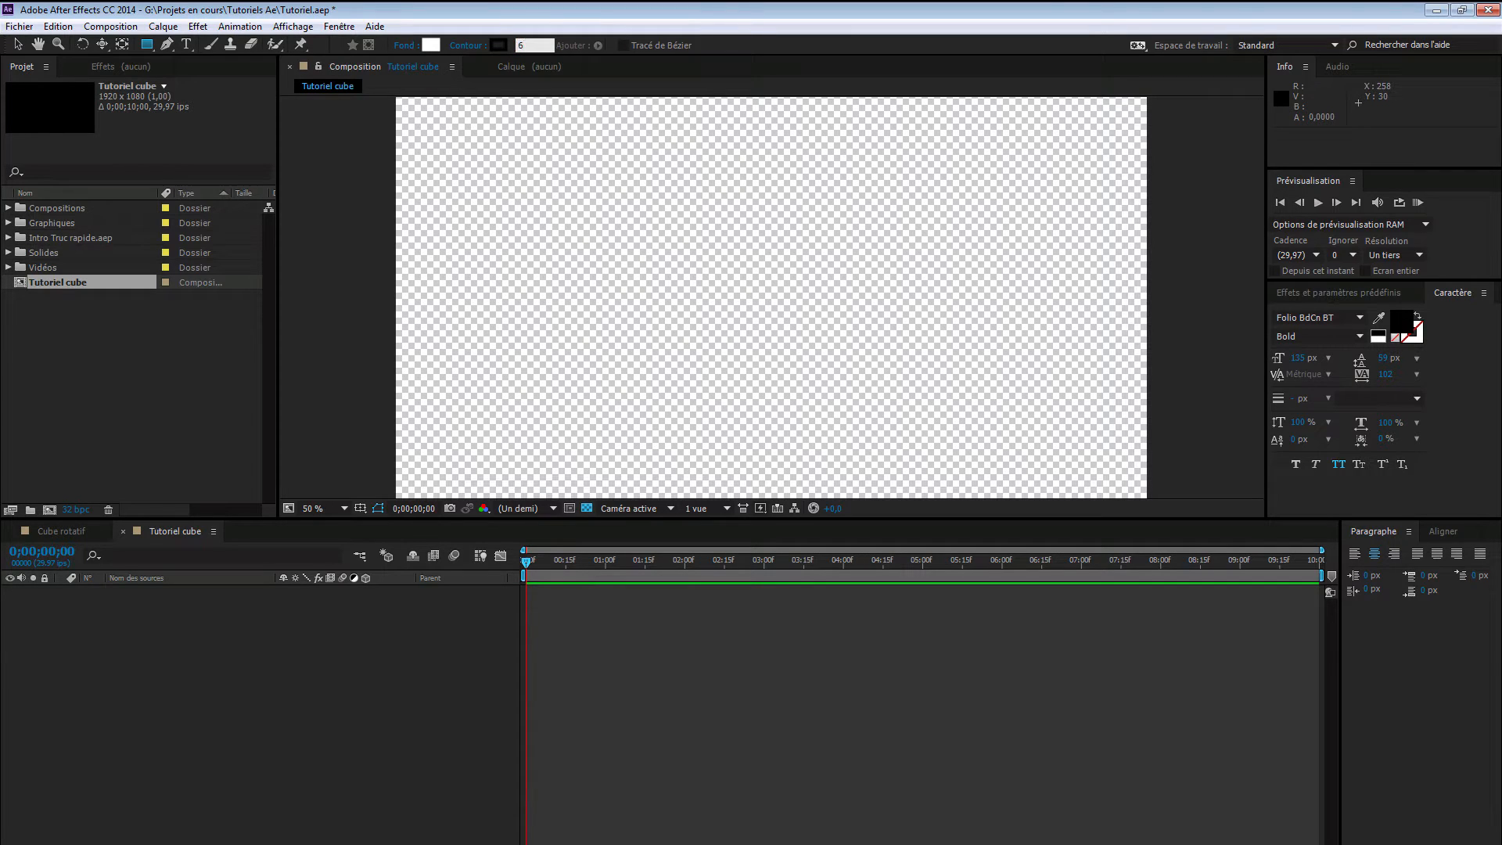
{"action": "key", "text": "Return"}
- Add a full-frame white rectangle layer and reveal Rectangle 1's path size settings
{"action": "double_click", "coordinate": [149, 46]}
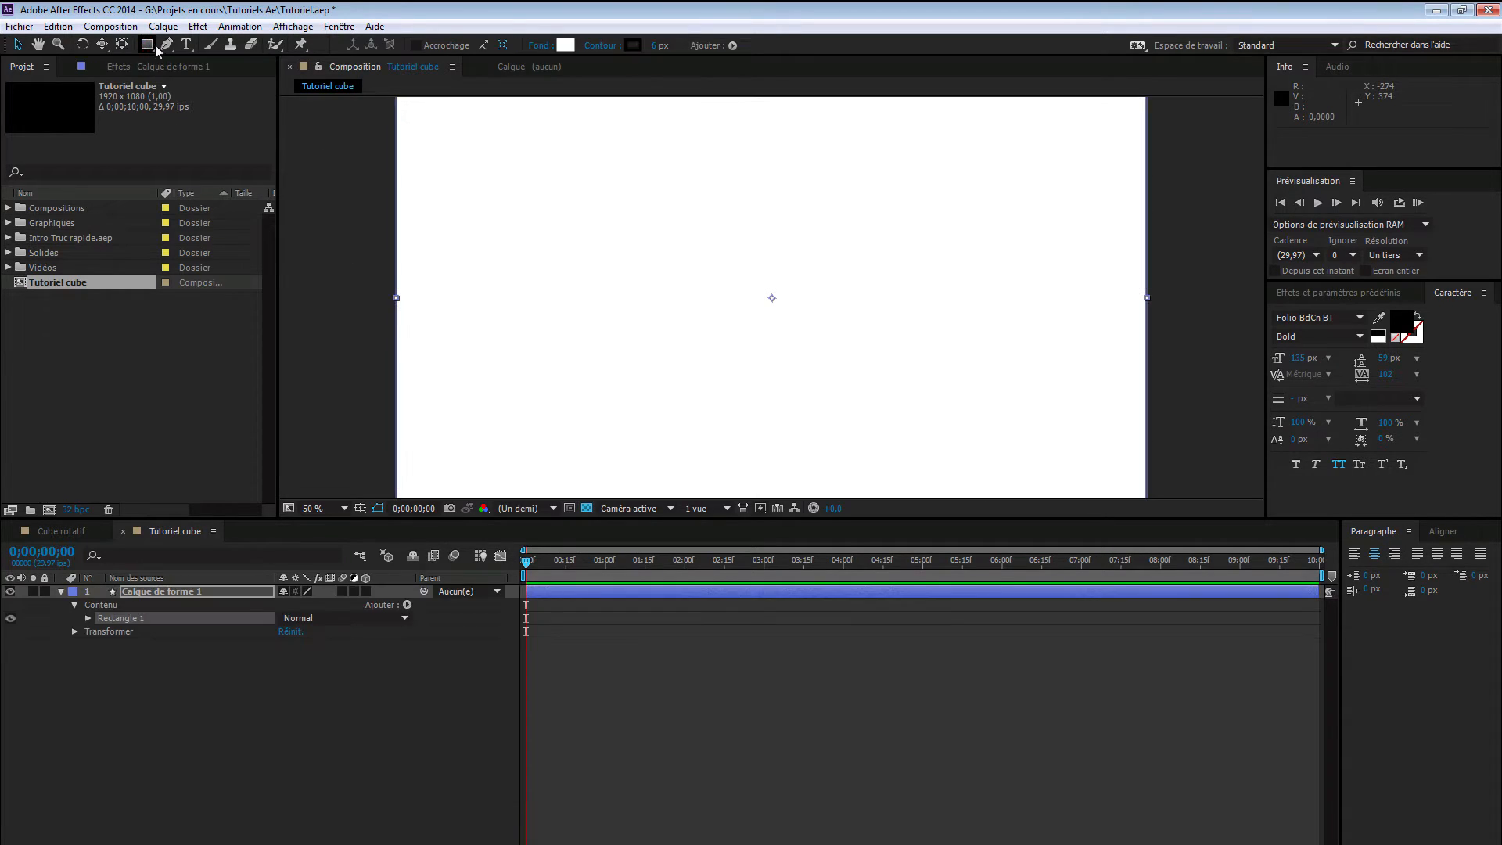
{"action": "left_click_drag", "start_coordinate": [363, 517], "coordinate": [361, 566]}
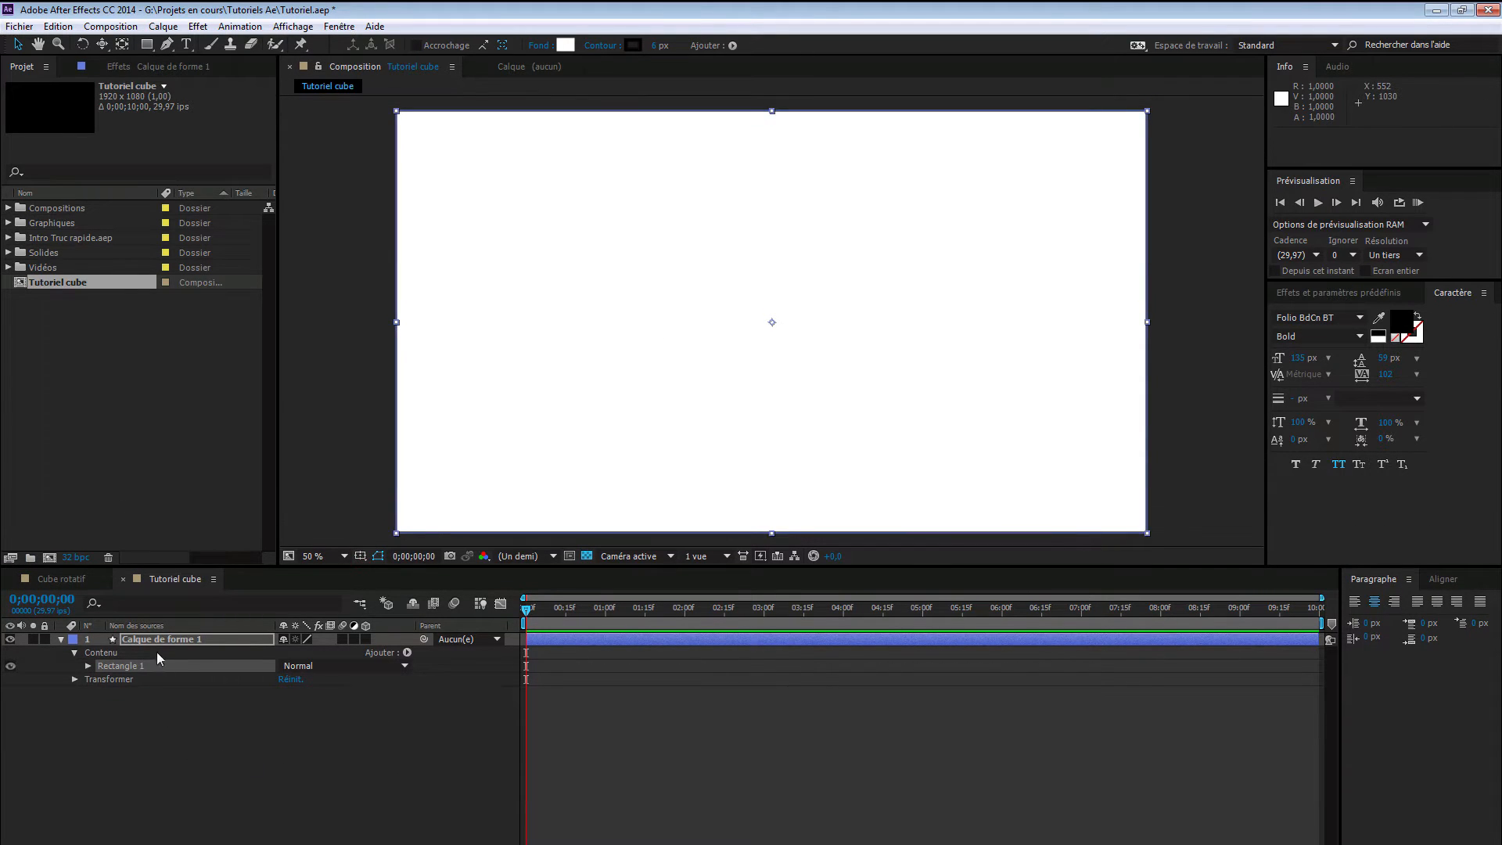
{"action": "left_click", "coordinate": [88, 665]}
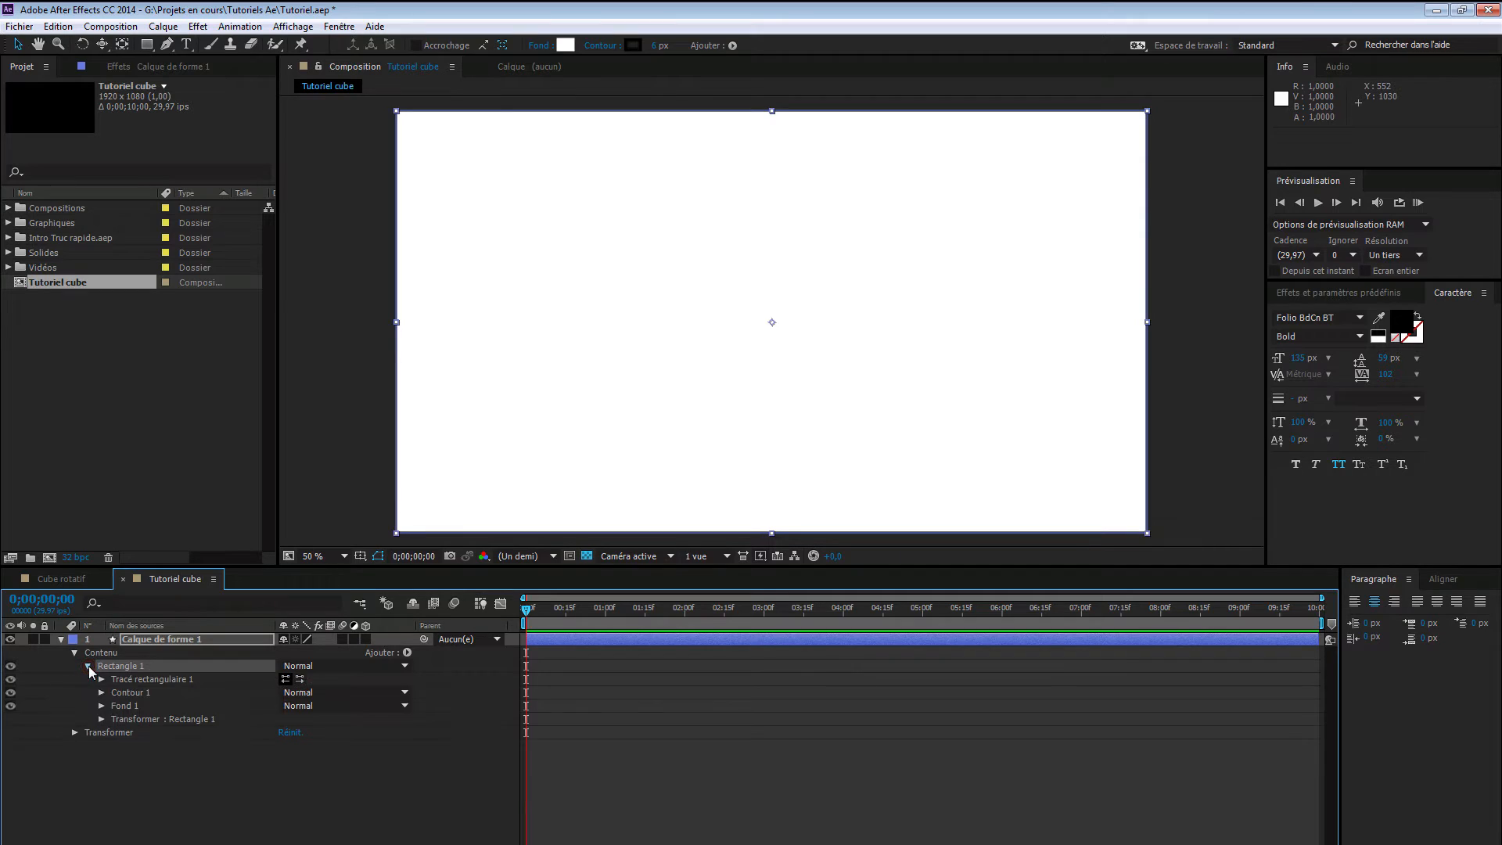
{"action": "left_click", "coordinate": [101, 679]}
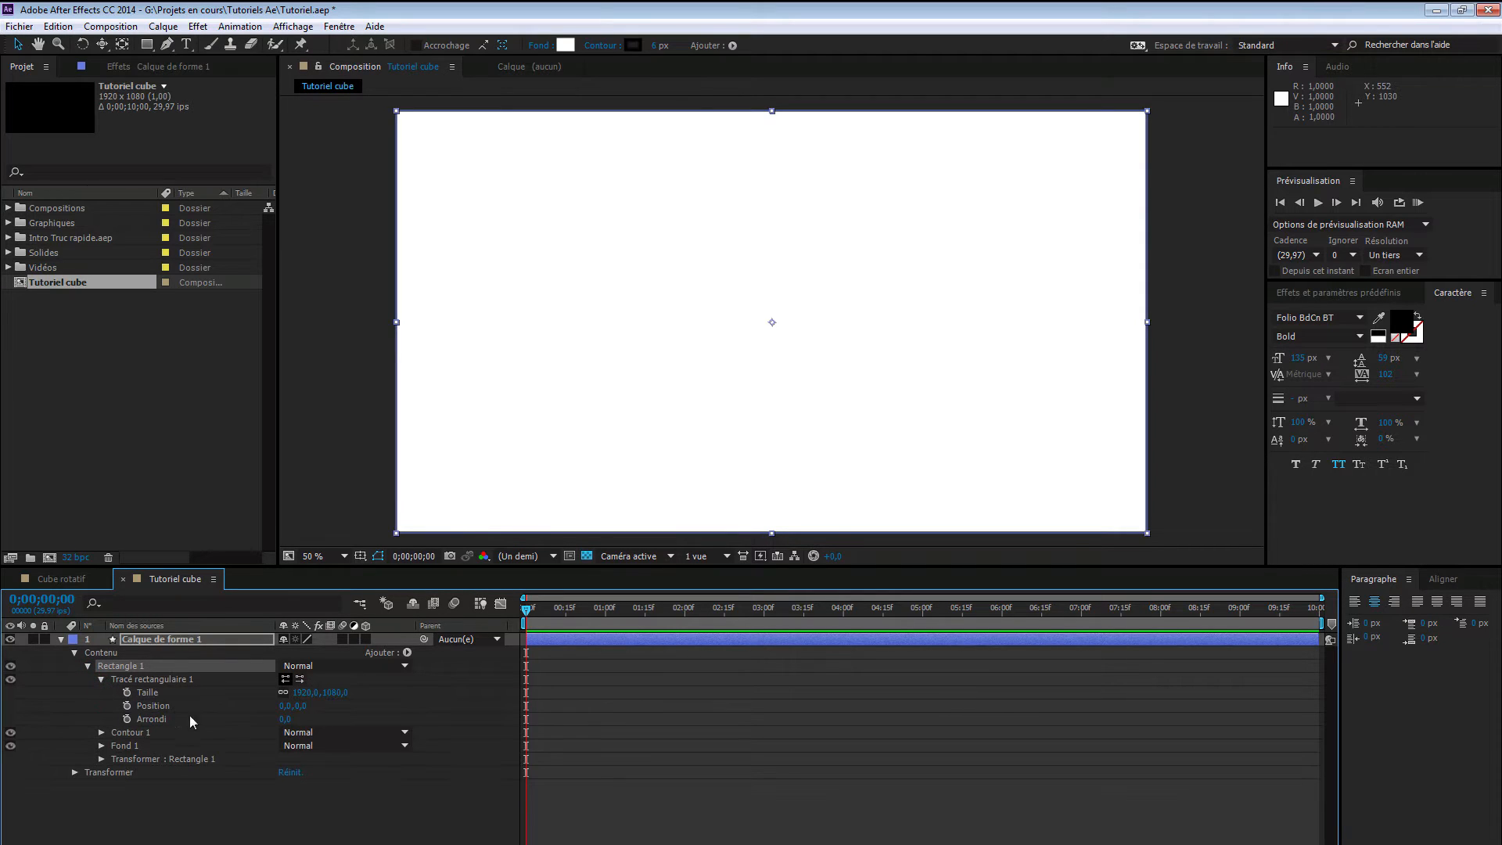
- Unlink the rectangle's size proportions and set it to 600 × 200
{"action": "left_click", "coordinate": [283, 692]}
{"action": "left_click", "coordinate": [305, 694]}
{"action": "type", "text": "600"}
{"action": "key", "text": "Tab"}
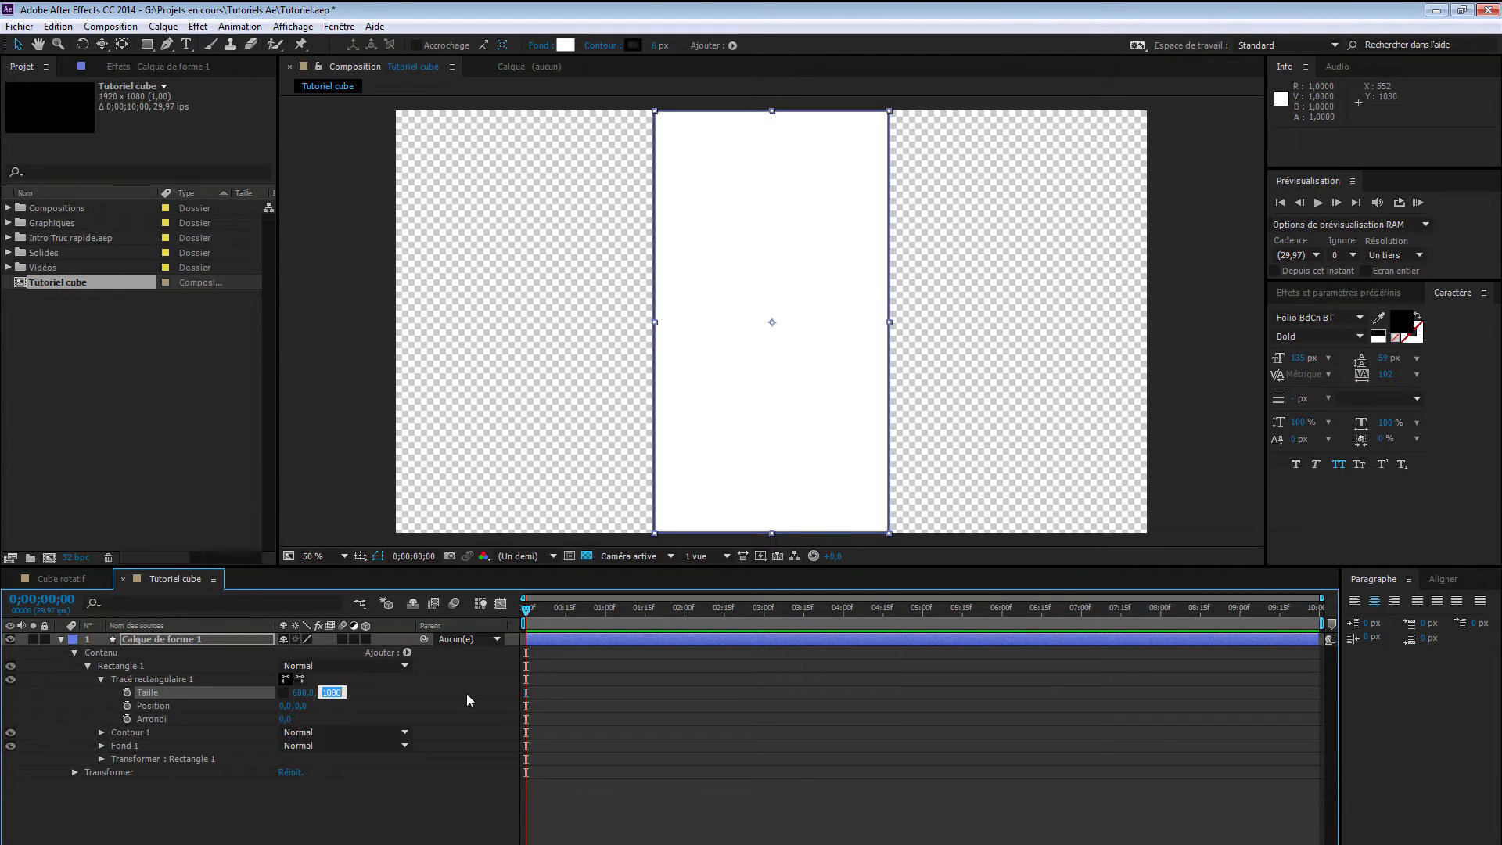
{"action": "type", "text": "200"}
{"action": "key", "text": "Tab"}
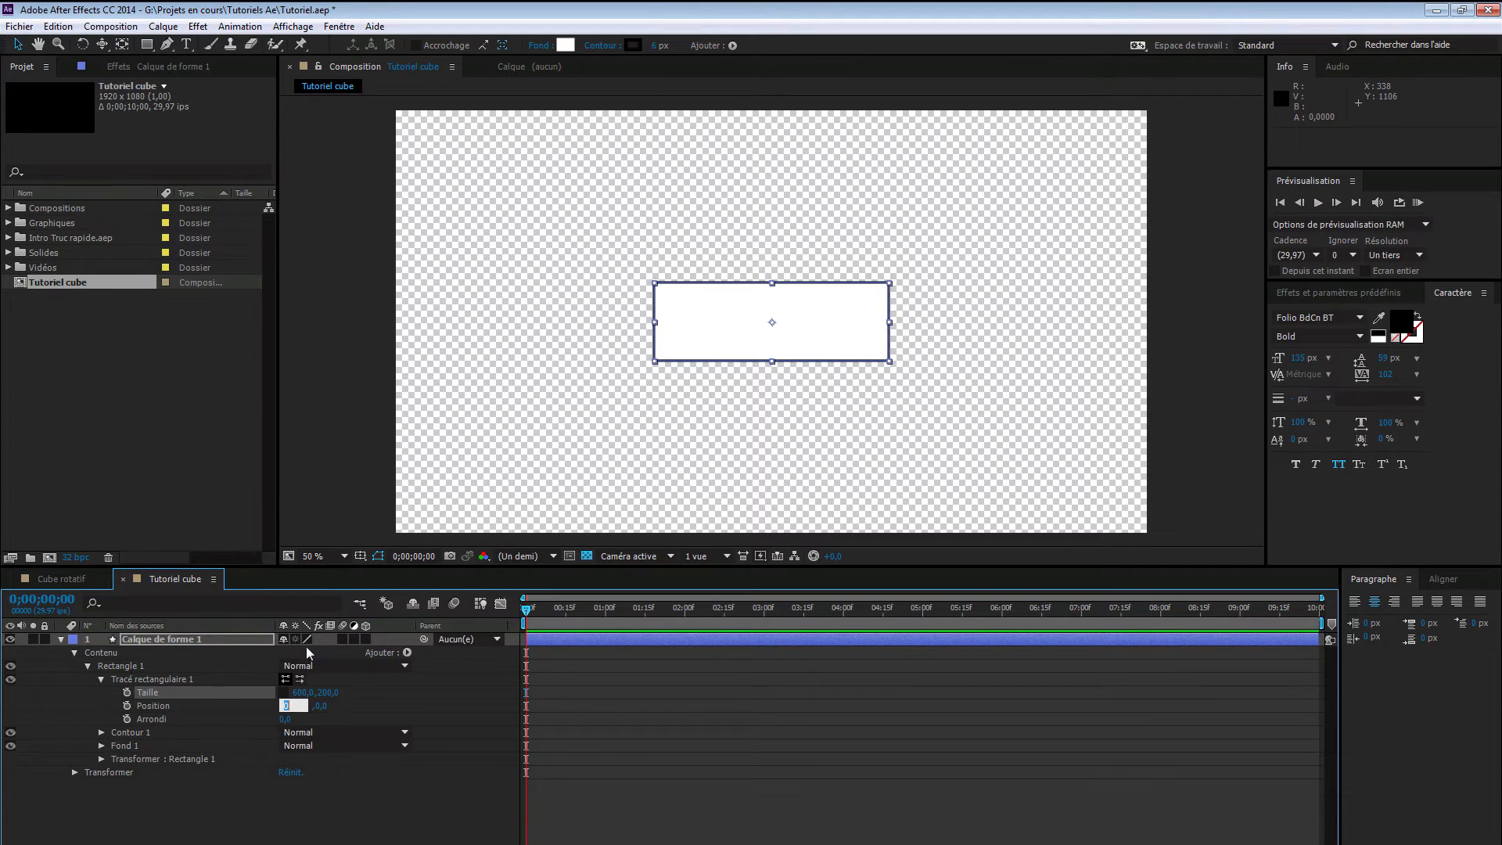
- Make the rectangle layer 3D and switch the viewer to Custom View 1
{"action": "left_click", "coordinate": [366, 639]}
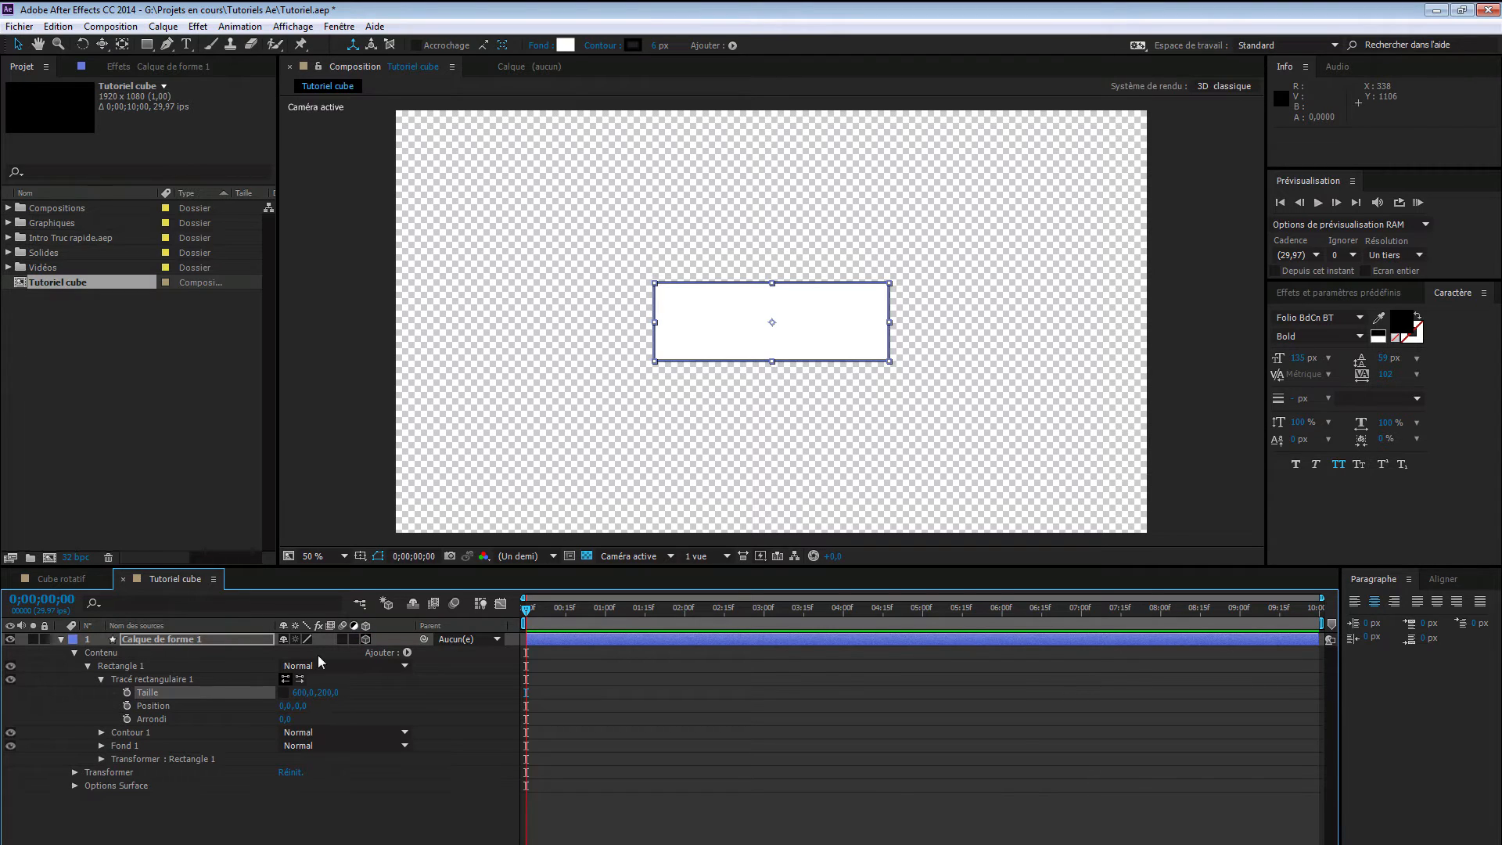
{"action": "left_click", "coordinate": [218, 639]}
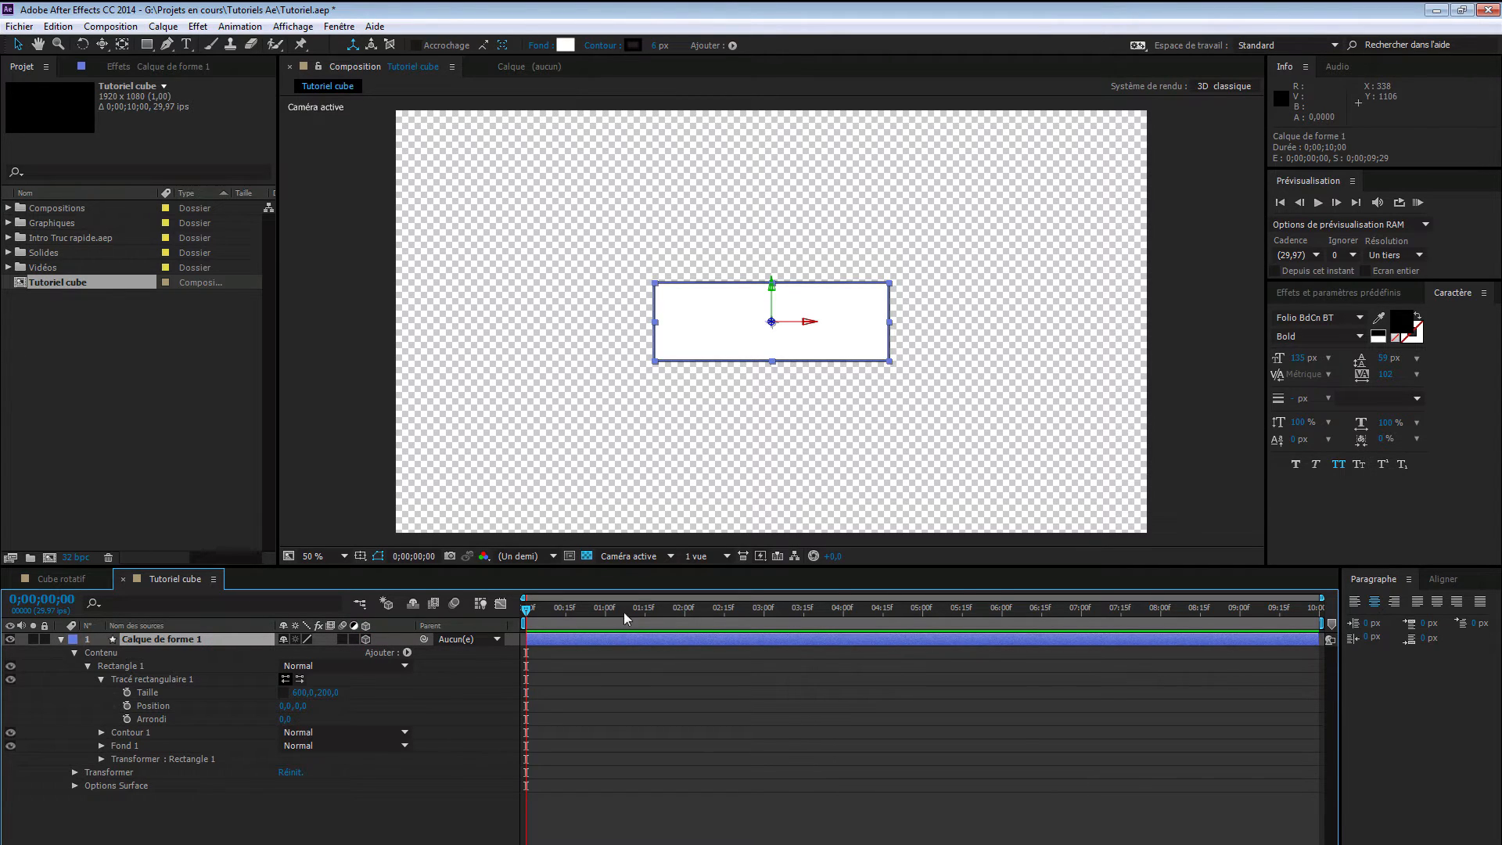
{"action": "left_click", "coordinate": [647, 556]}
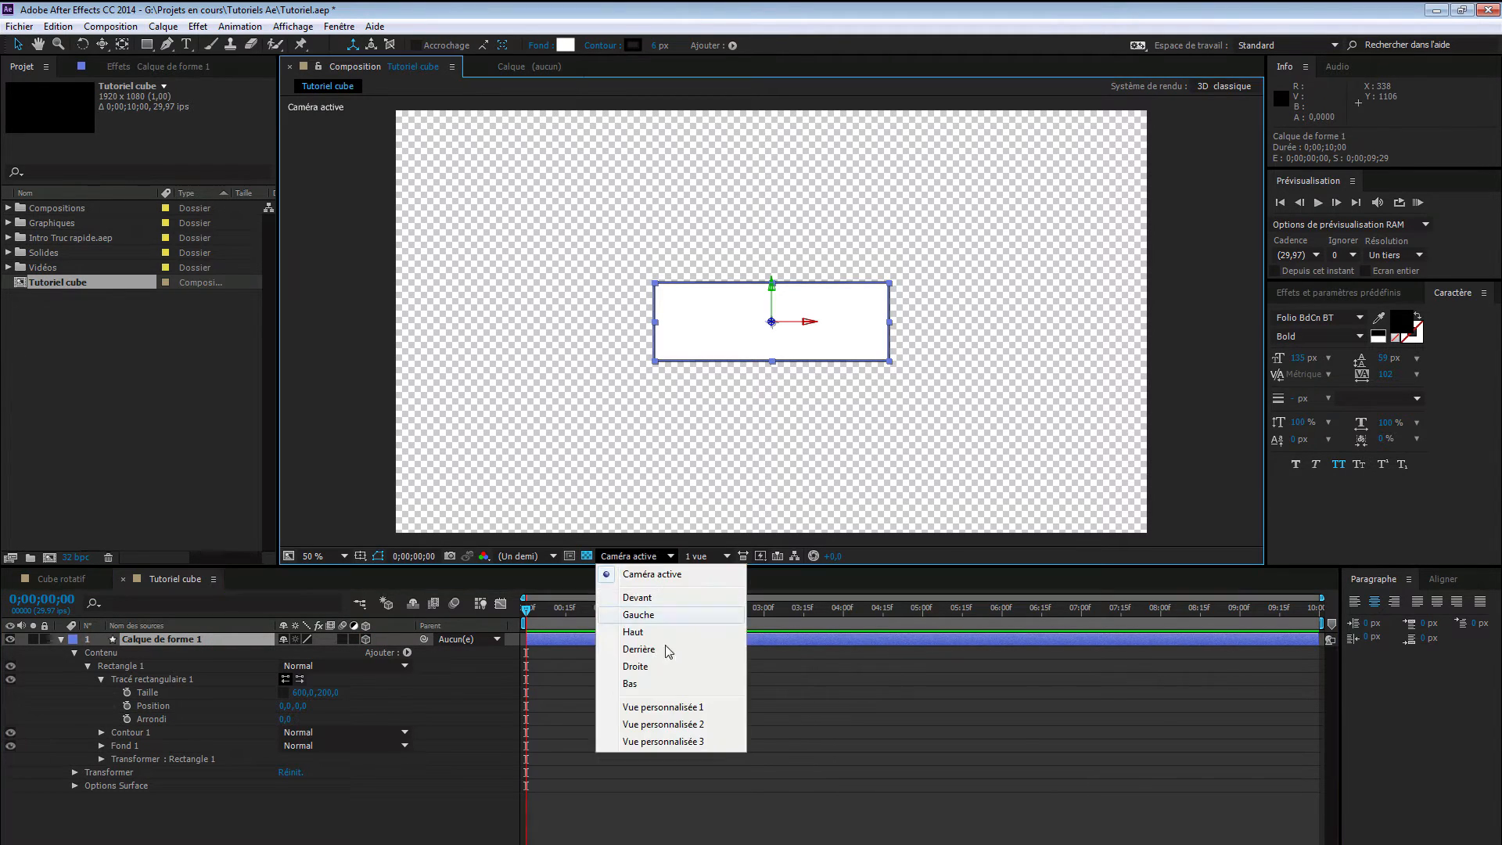
{"action": "left_click", "coordinate": [666, 707]}
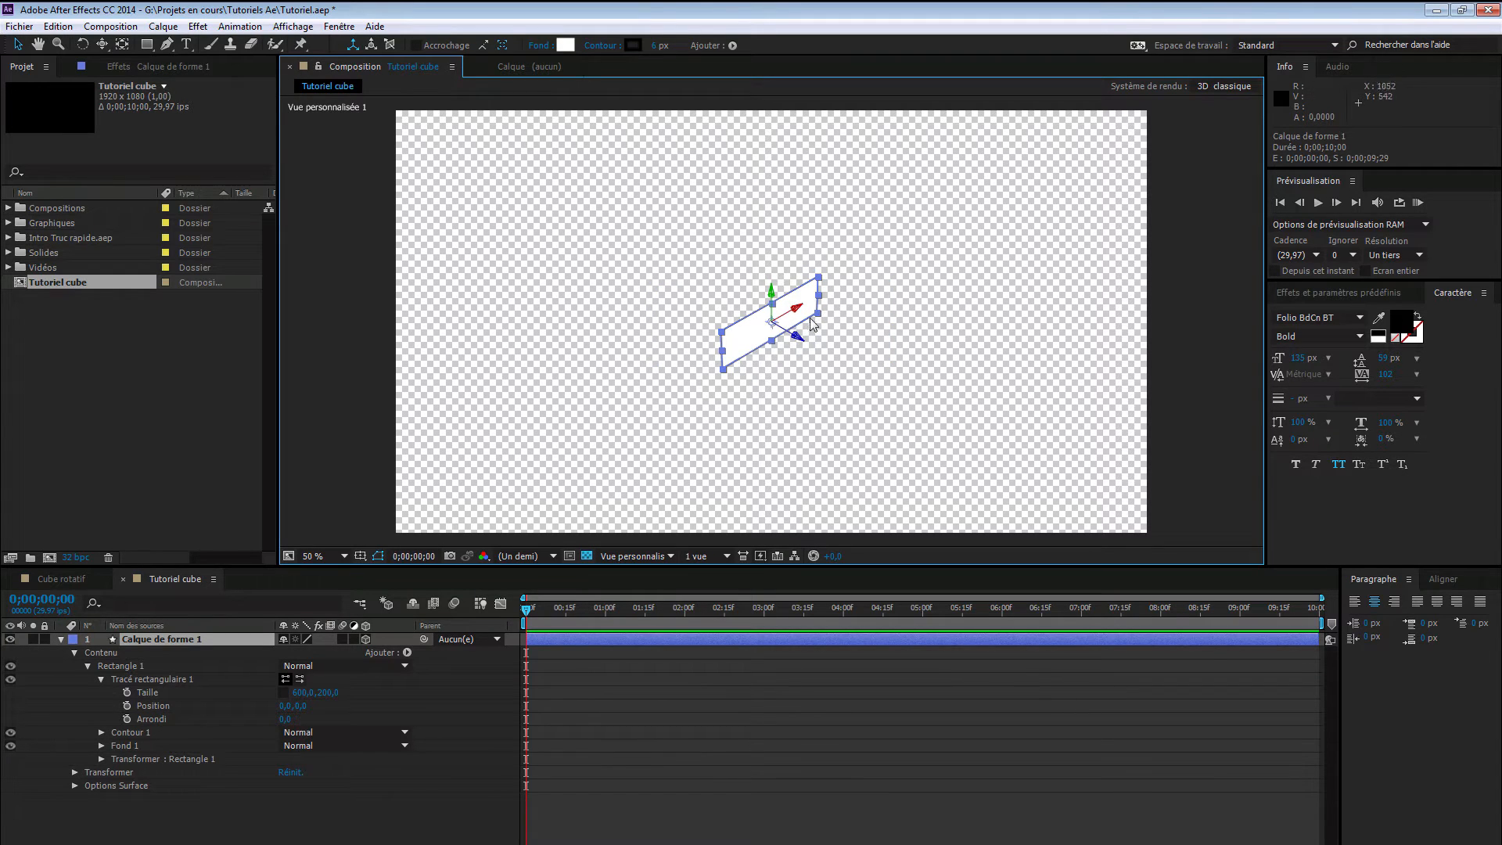
- Test a Y rotation with the Rotation tool, then undo it
{"action": "key", "text": "w"}
{"action": "left_click_drag", "start_coordinate": [777, 291], "coordinate": [774, 354]}
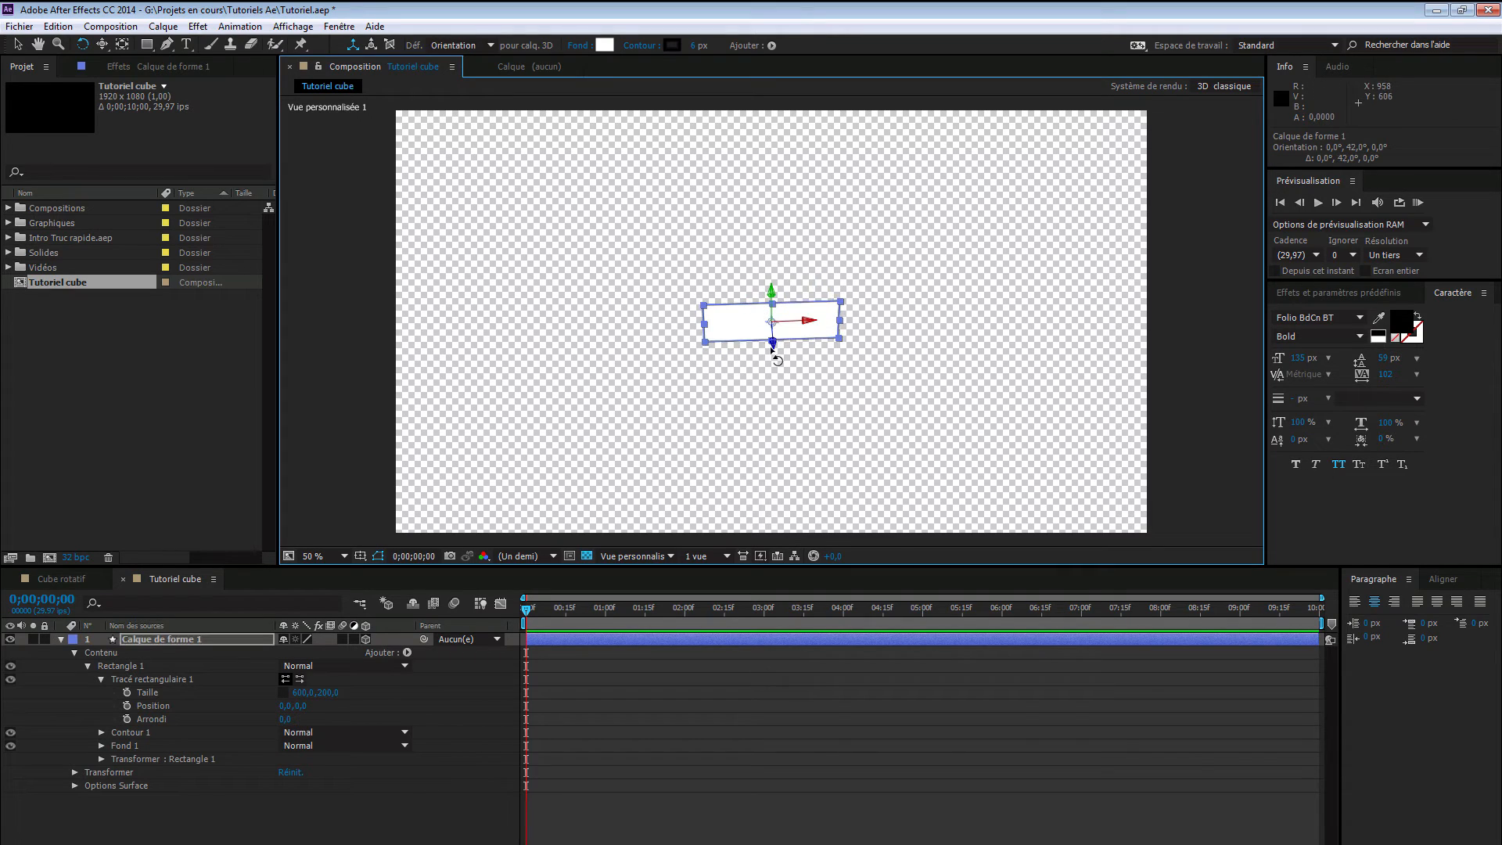
{"action": "key", "text": "ctrl+z"}
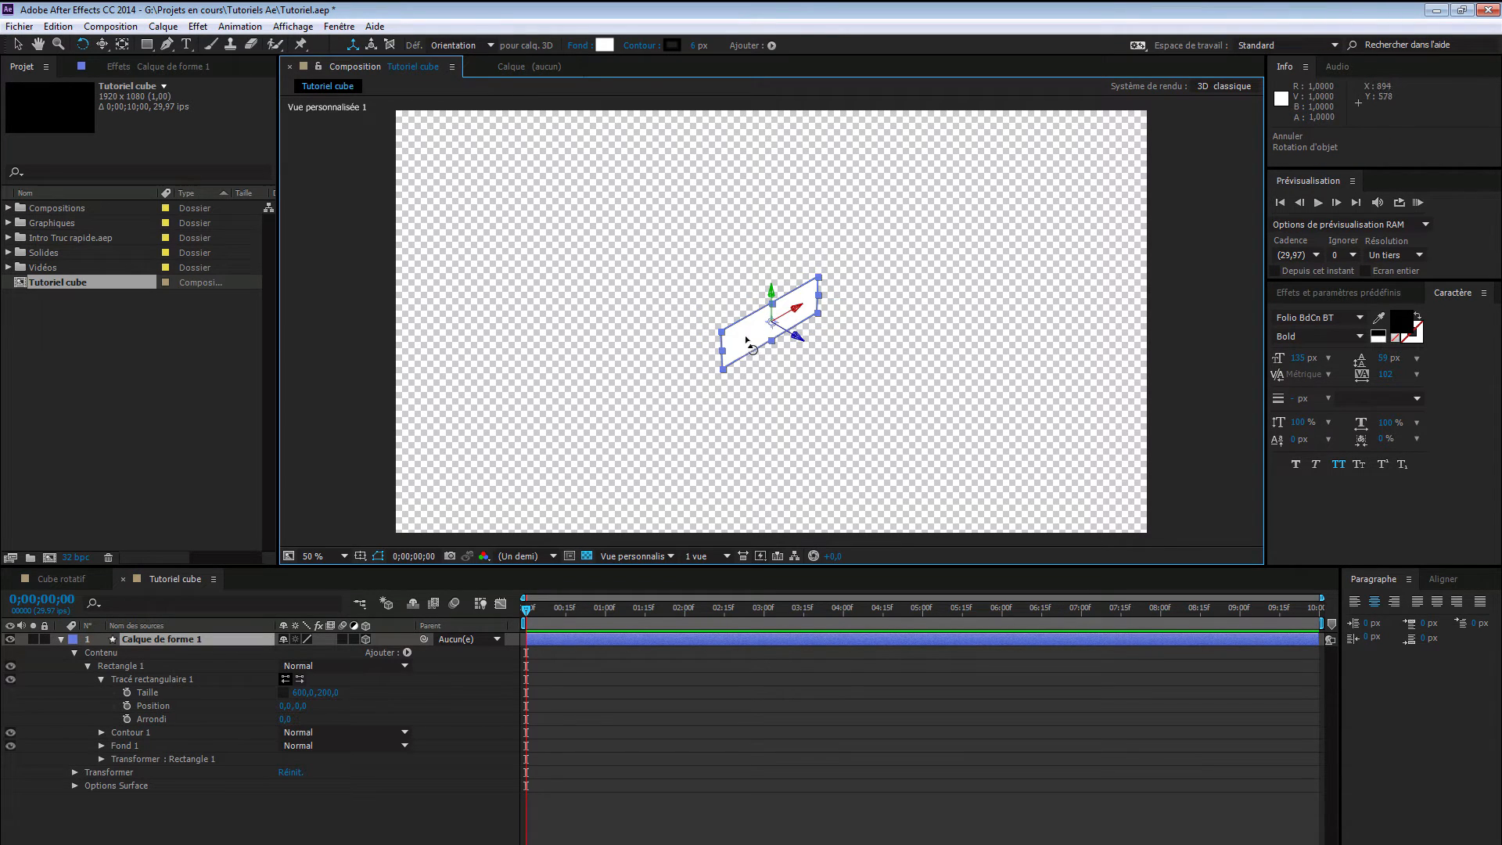
{"action": "left_click", "coordinate": [204, 642]}
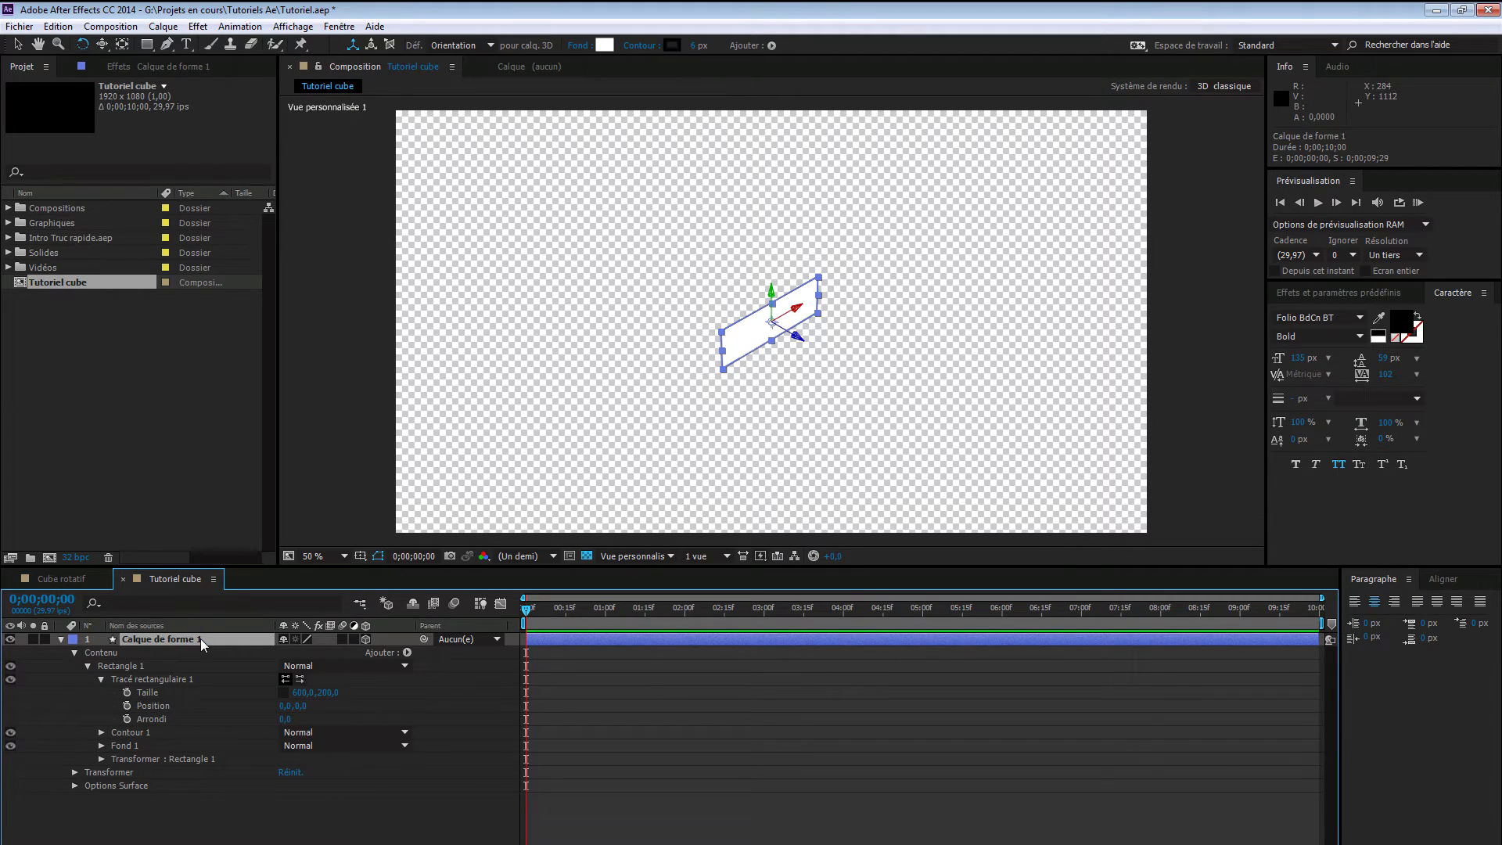
- Set the rectangle layer's anchor point Z value to 300 to offset its pivot
{"action": "key", "text": "a"}
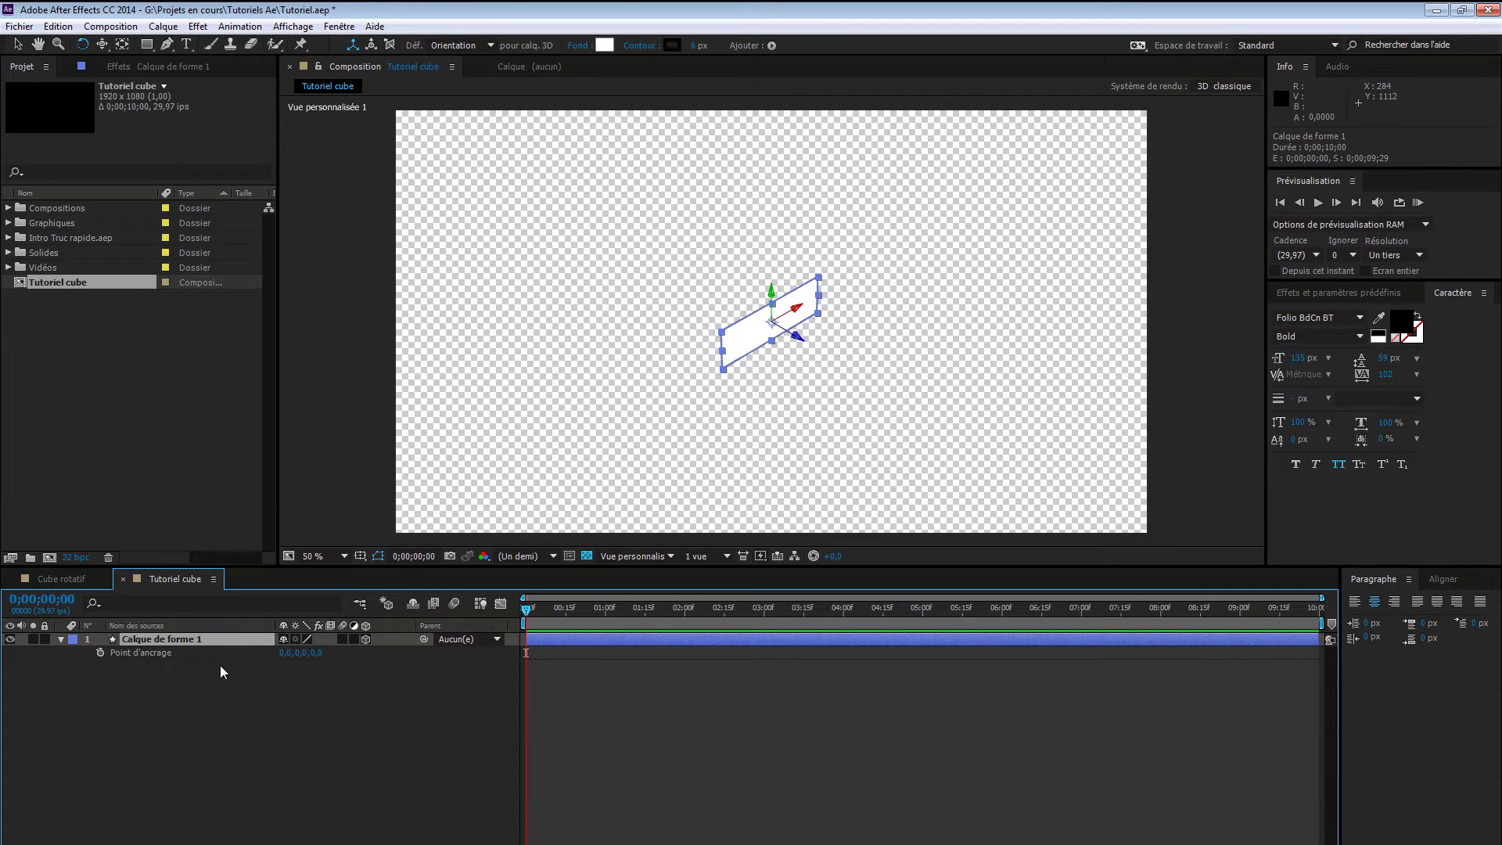
{"action": "left_click", "coordinate": [317, 653]}
{"action": "type", "text": "300"}
{"action": "key", "text": "Return"}
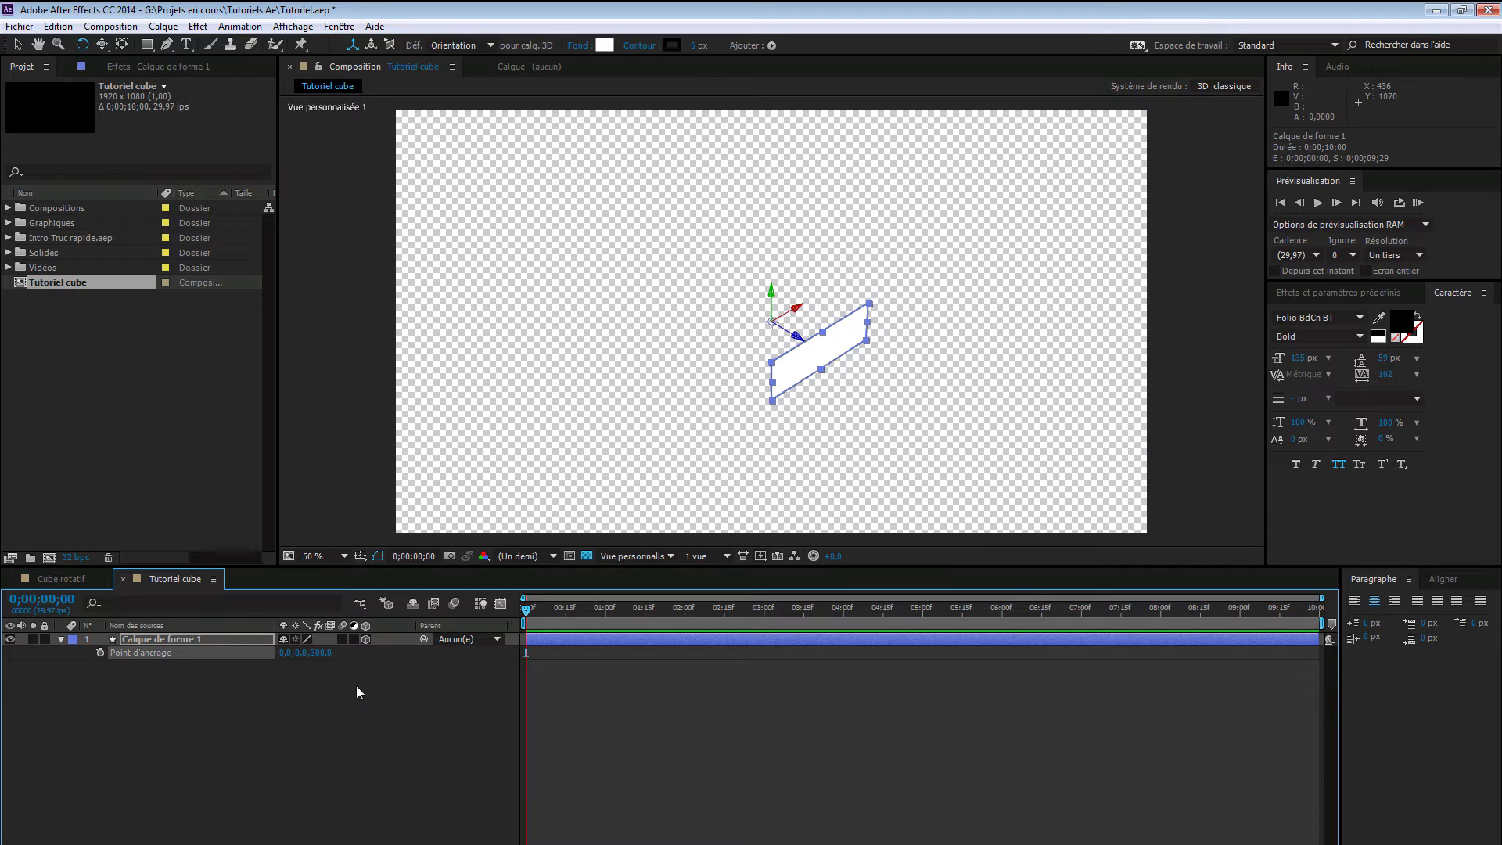
{"action": "left_click", "coordinate": [192, 640]}
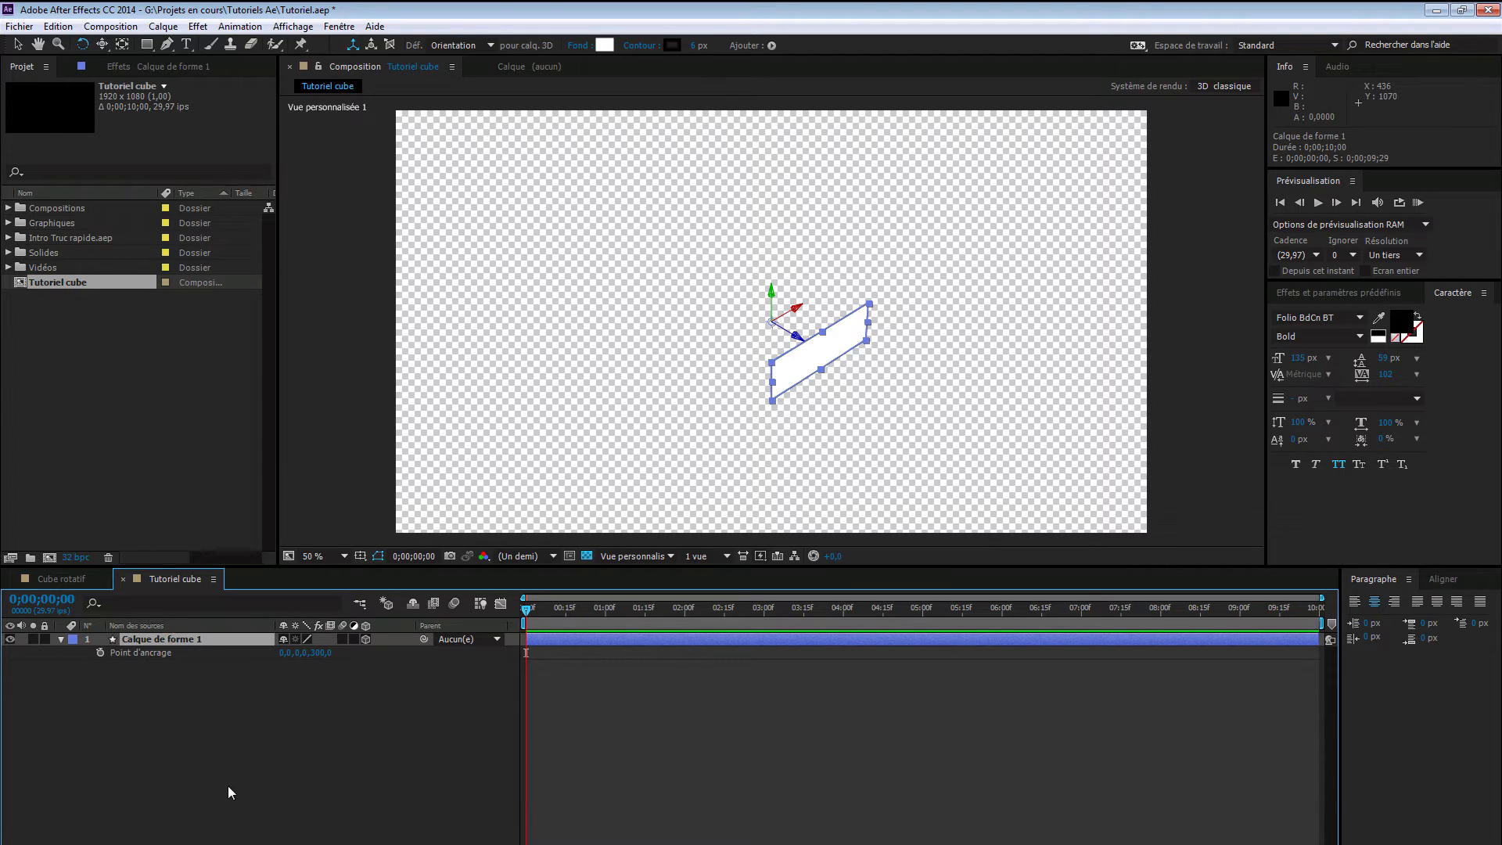
- Rename the shape layer to 'Devant'
{"action": "key", "text": "a"}
{"action": "key", "text": "Return"}
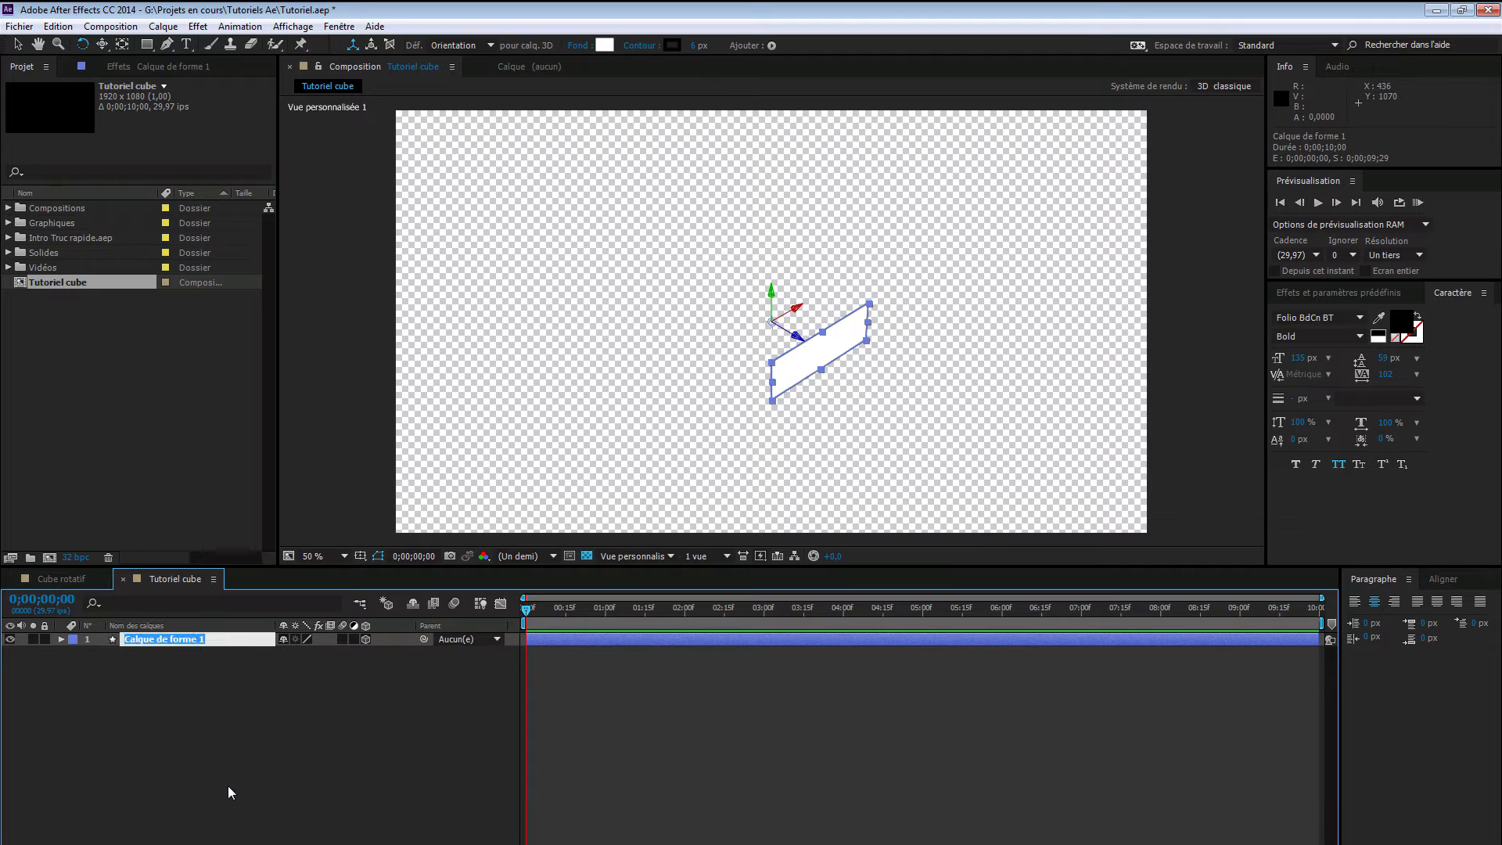
{"action": "type", "text": "Devant"}
{"action": "left_click", "coordinate": [268, 711]}
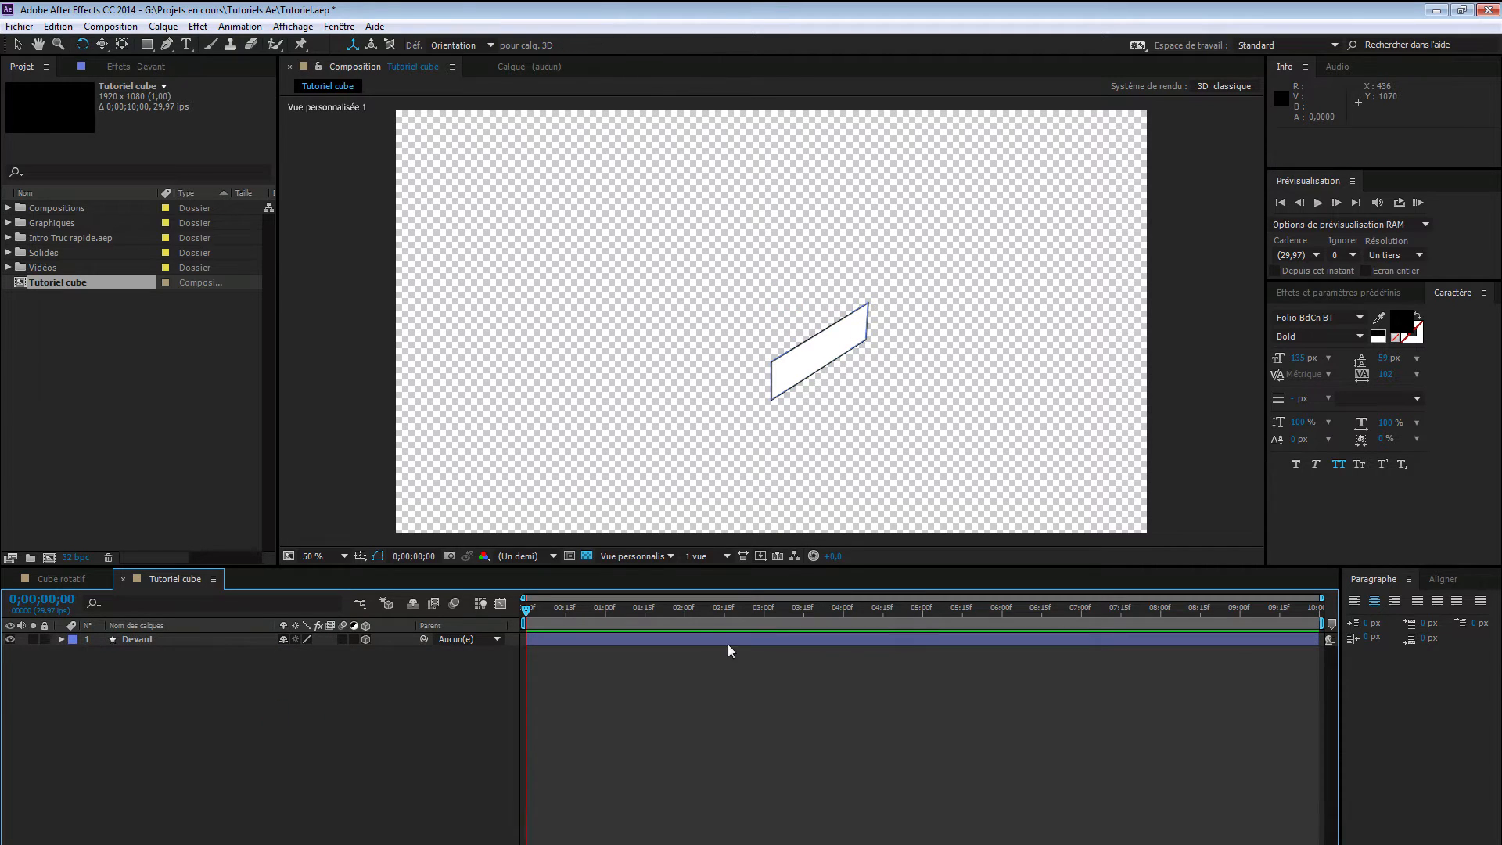
- Check the rectangle in Front view, then return to Custom View 1
{"action": "left_click", "coordinate": [648, 556]}
{"action": "left_click", "coordinate": [651, 597]}
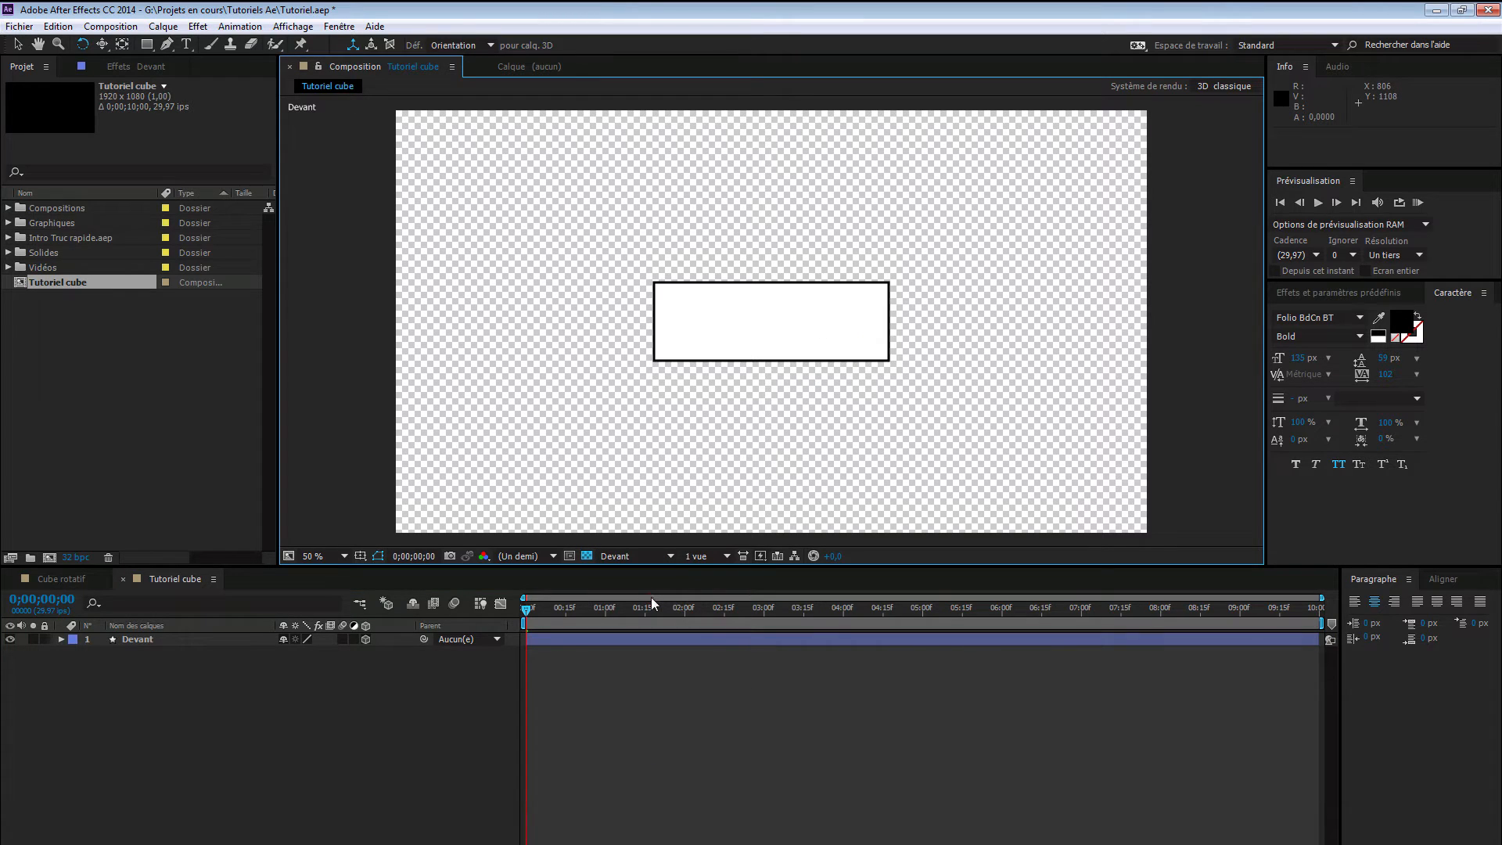
{"action": "left_click", "coordinate": [640, 556]}
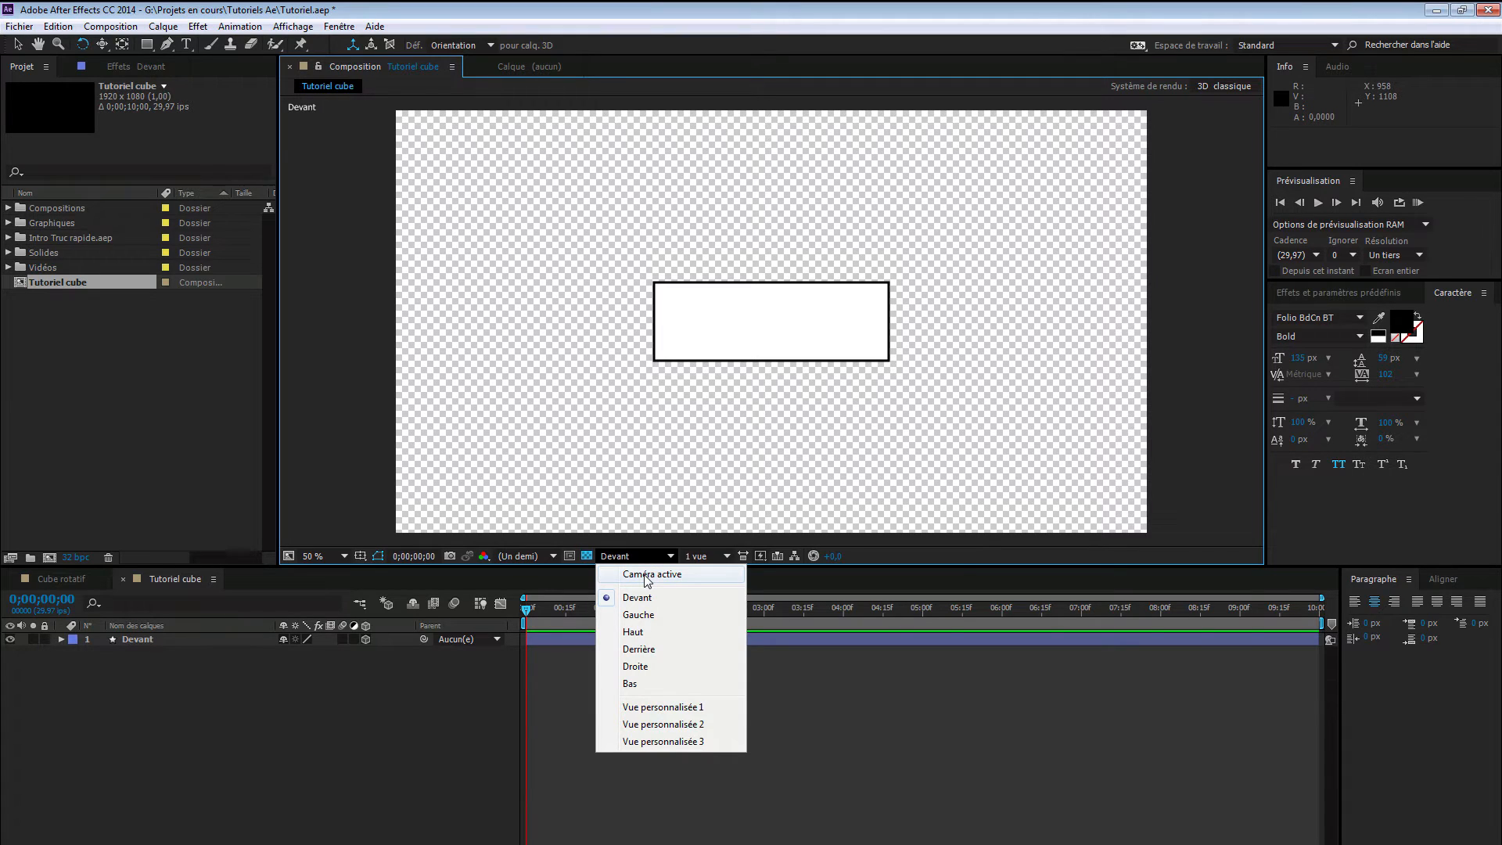
{"action": "left_click", "coordinate": [660, 707]}
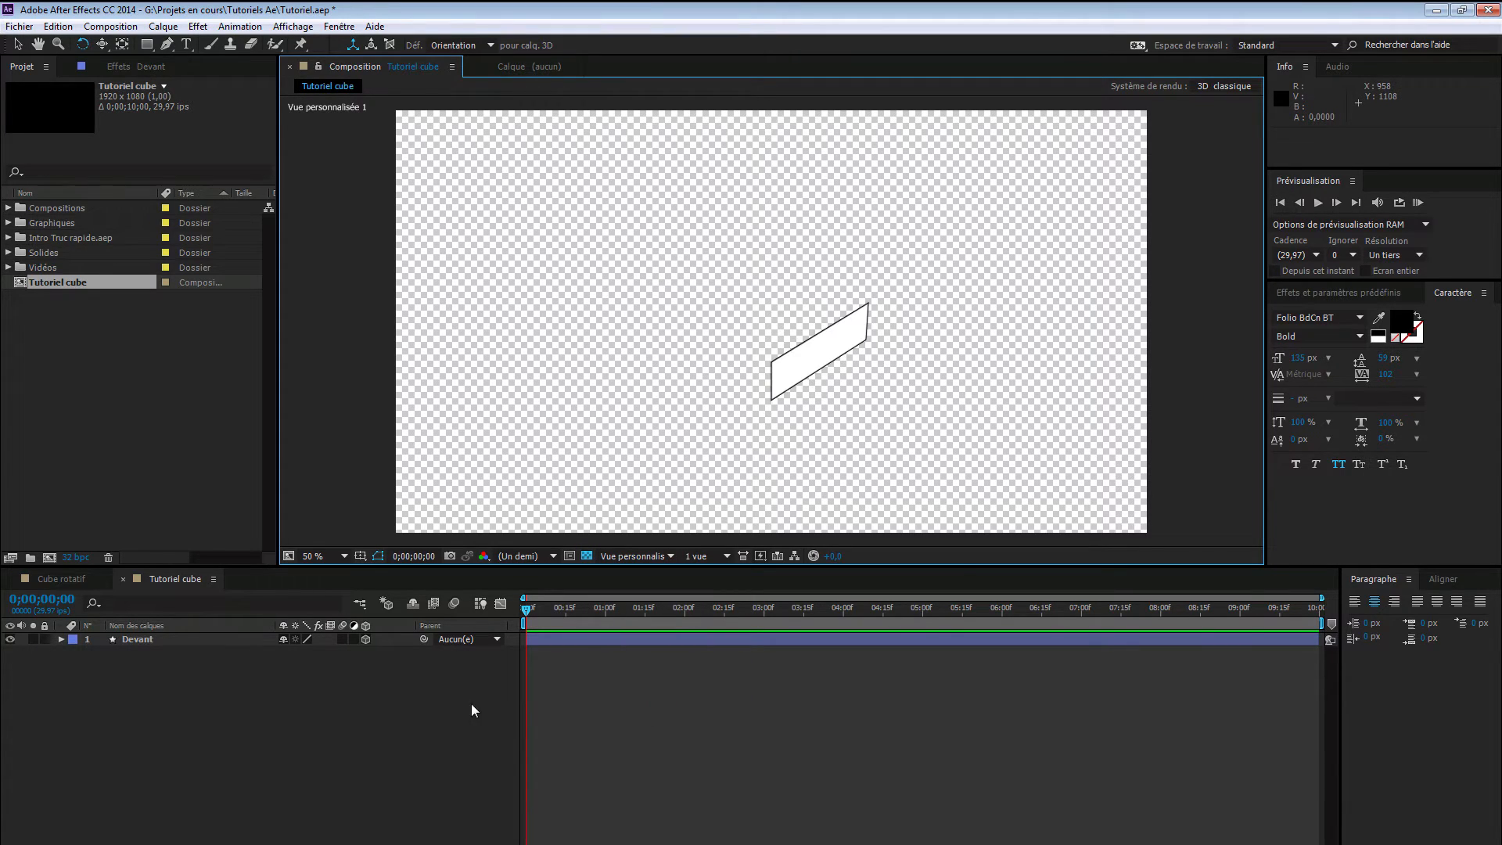
- Duplicate Devant and rename the copy 'Derrière'
{"action": "left_click", "coordinate": [158, 640]}
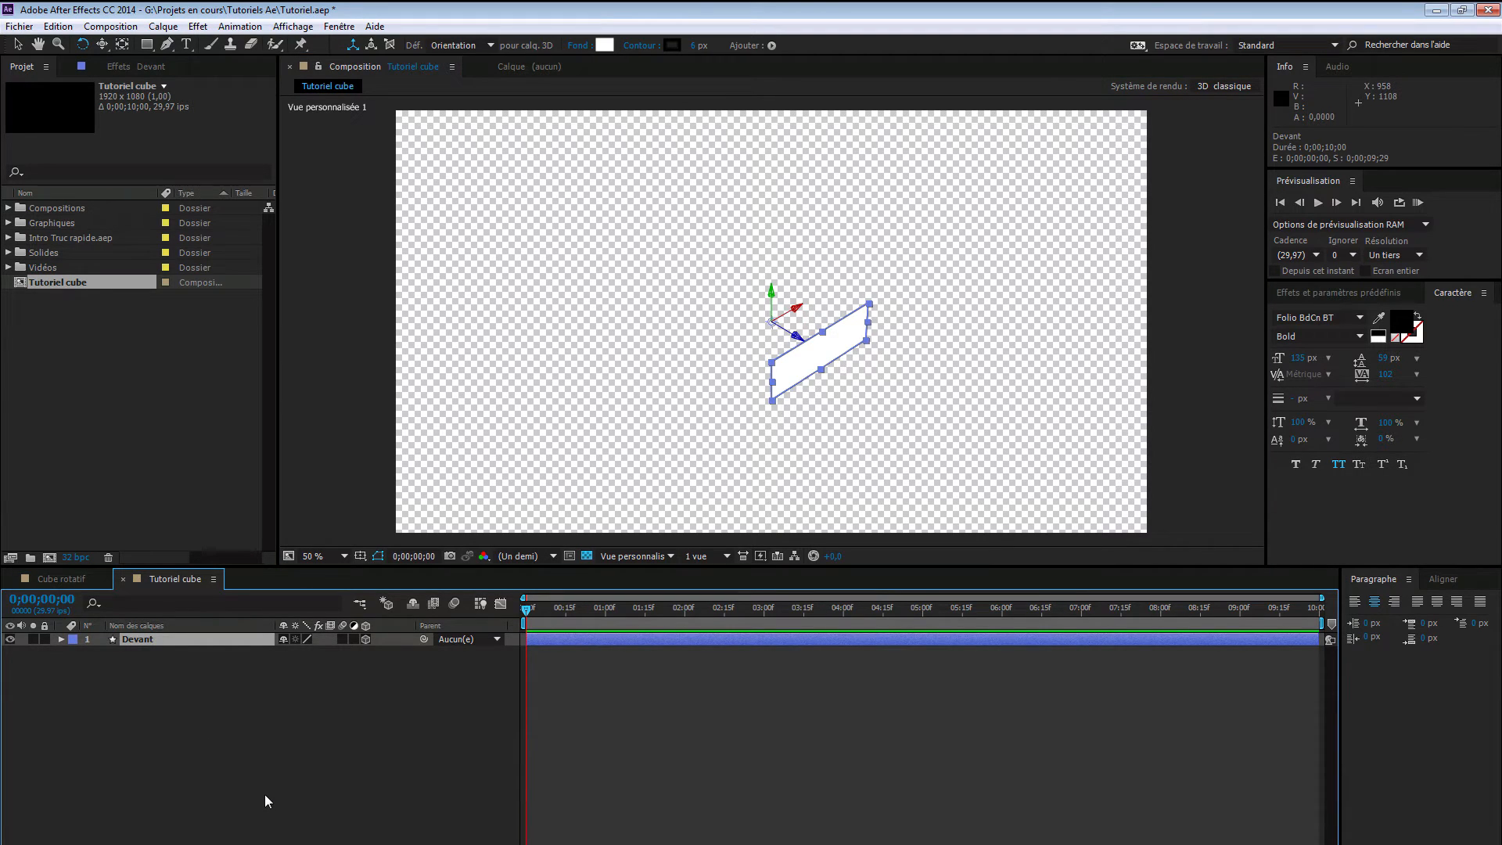
{"action": "key", "text": "ctrl+d"}
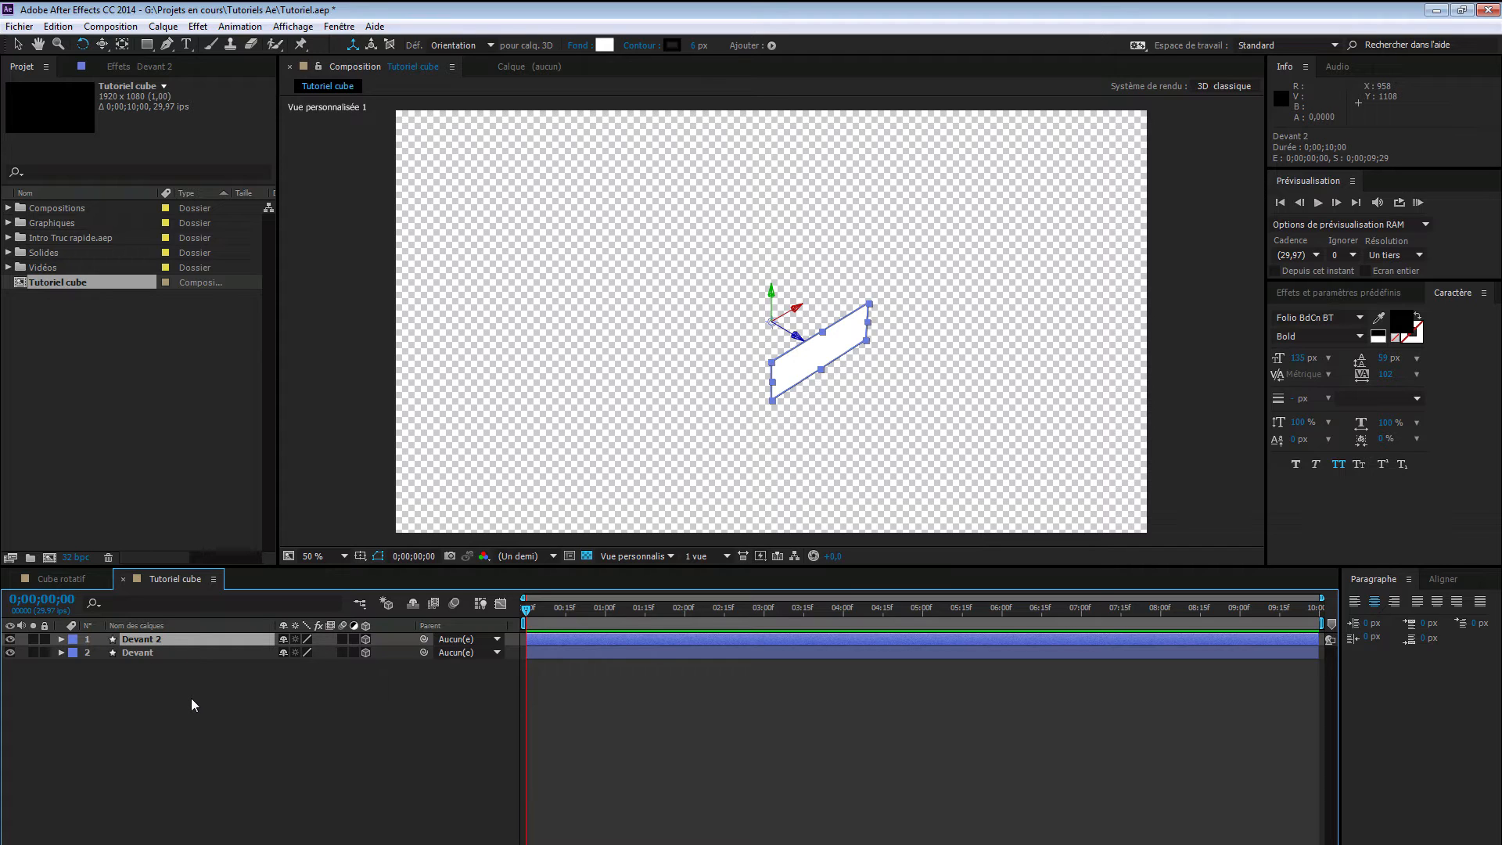
{"action": "key", "text": "Return"}
{"action": "type", "text": "Derriè"}
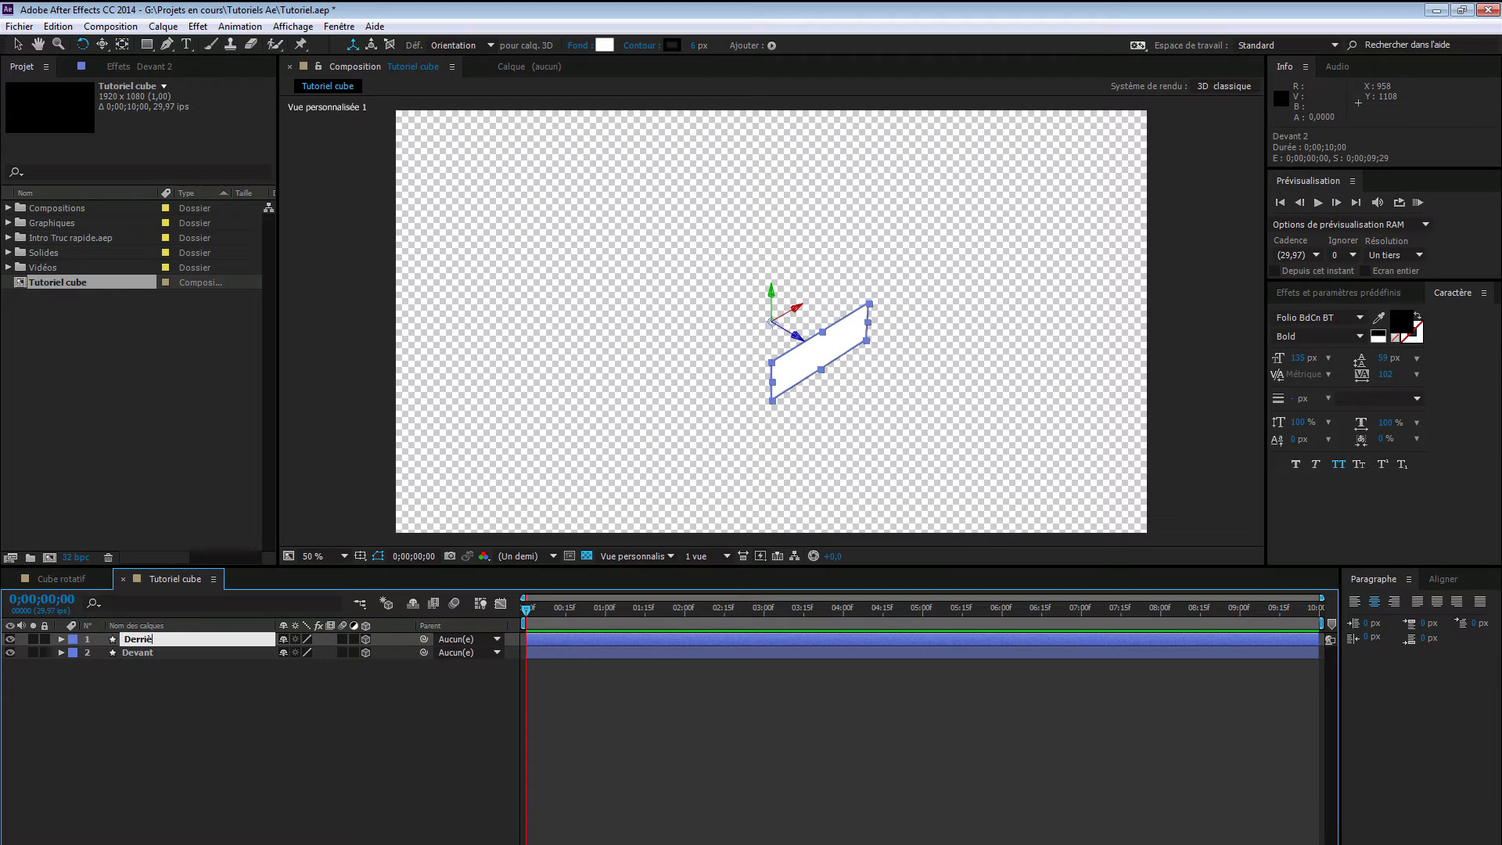
{"action": "type", "text": "re"}
{"action": "key", "text": "Return"}
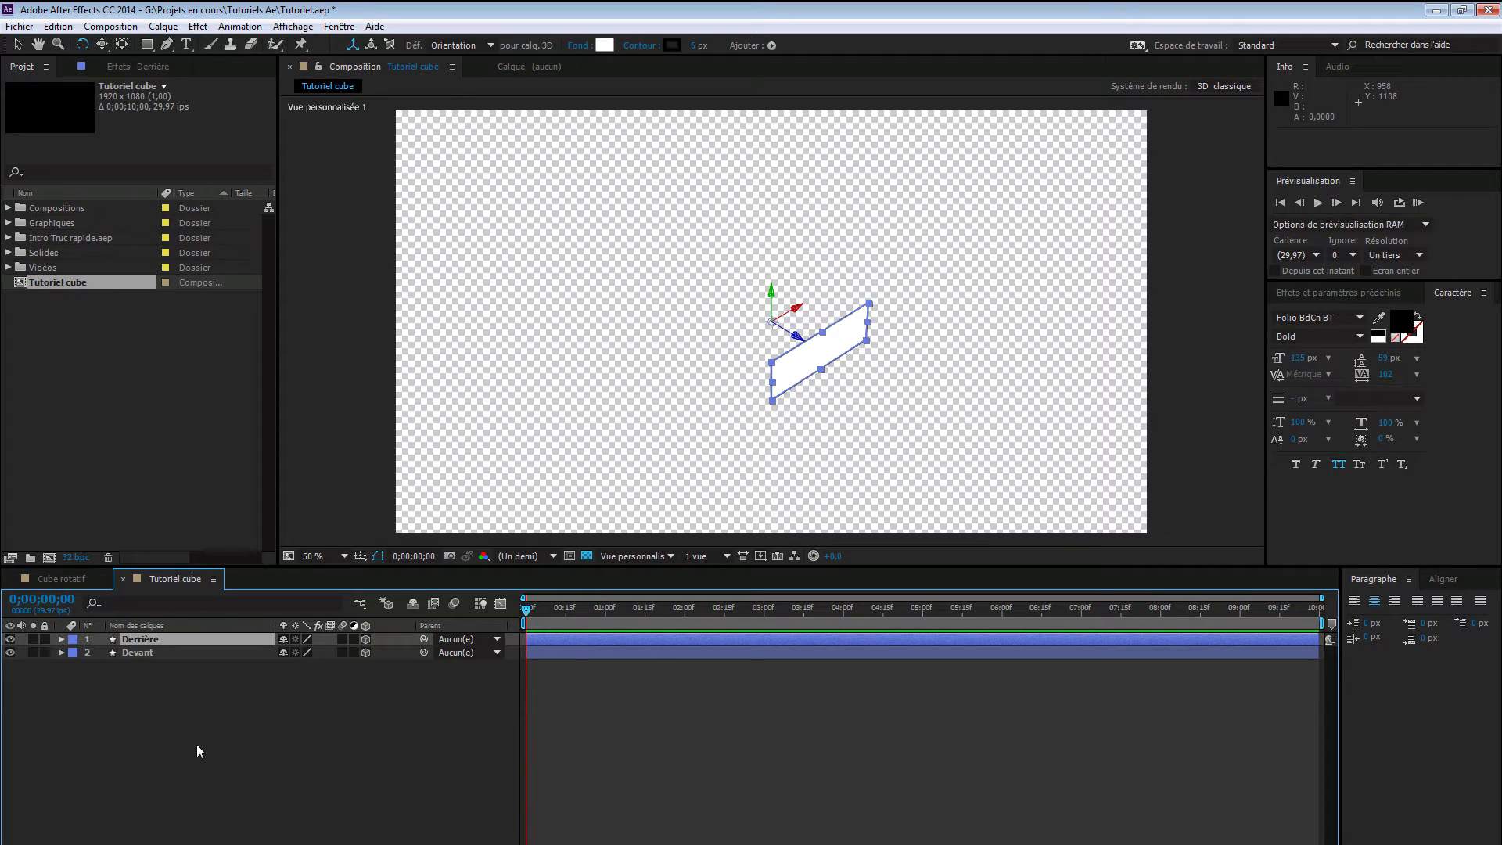
{"action": "key", "text": "r"}
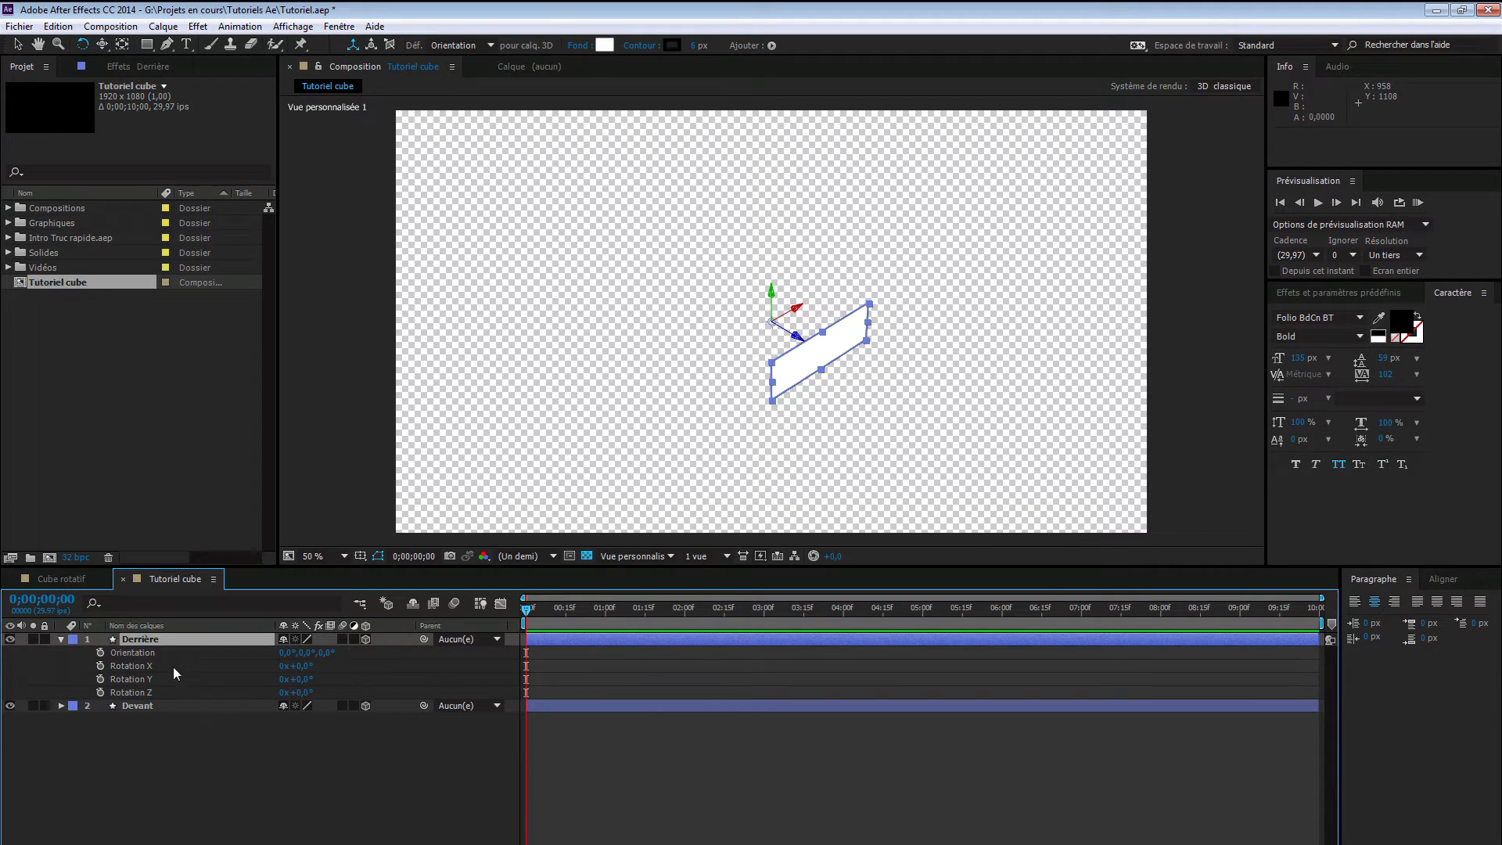
- Set Derrière's Orientation Y value to 180°
{"action": "left_click", "coordinate": [304, 654]}
{"action": "type", "text": "180"}
{"action": "key", "text": "Return"}
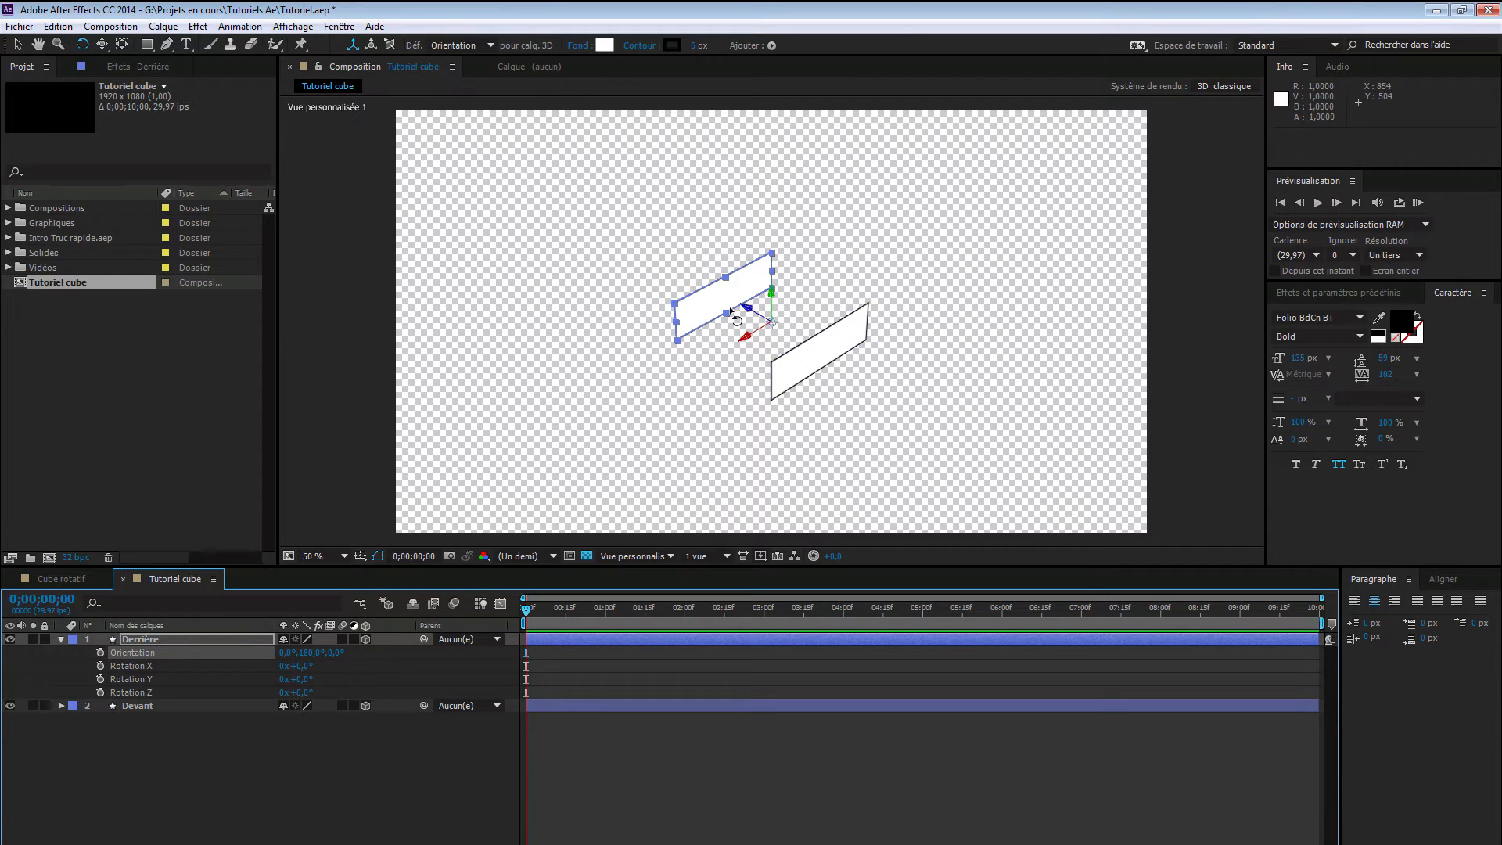
- Duplicate Derrière and Devant together, then move Devant 2 above Derrière
{"action": "left_click", "coordinate": [60, 639]}
{"action": "left_click_drag", "start_coordinate": [152, 661], "coordinate": [166, 642]}
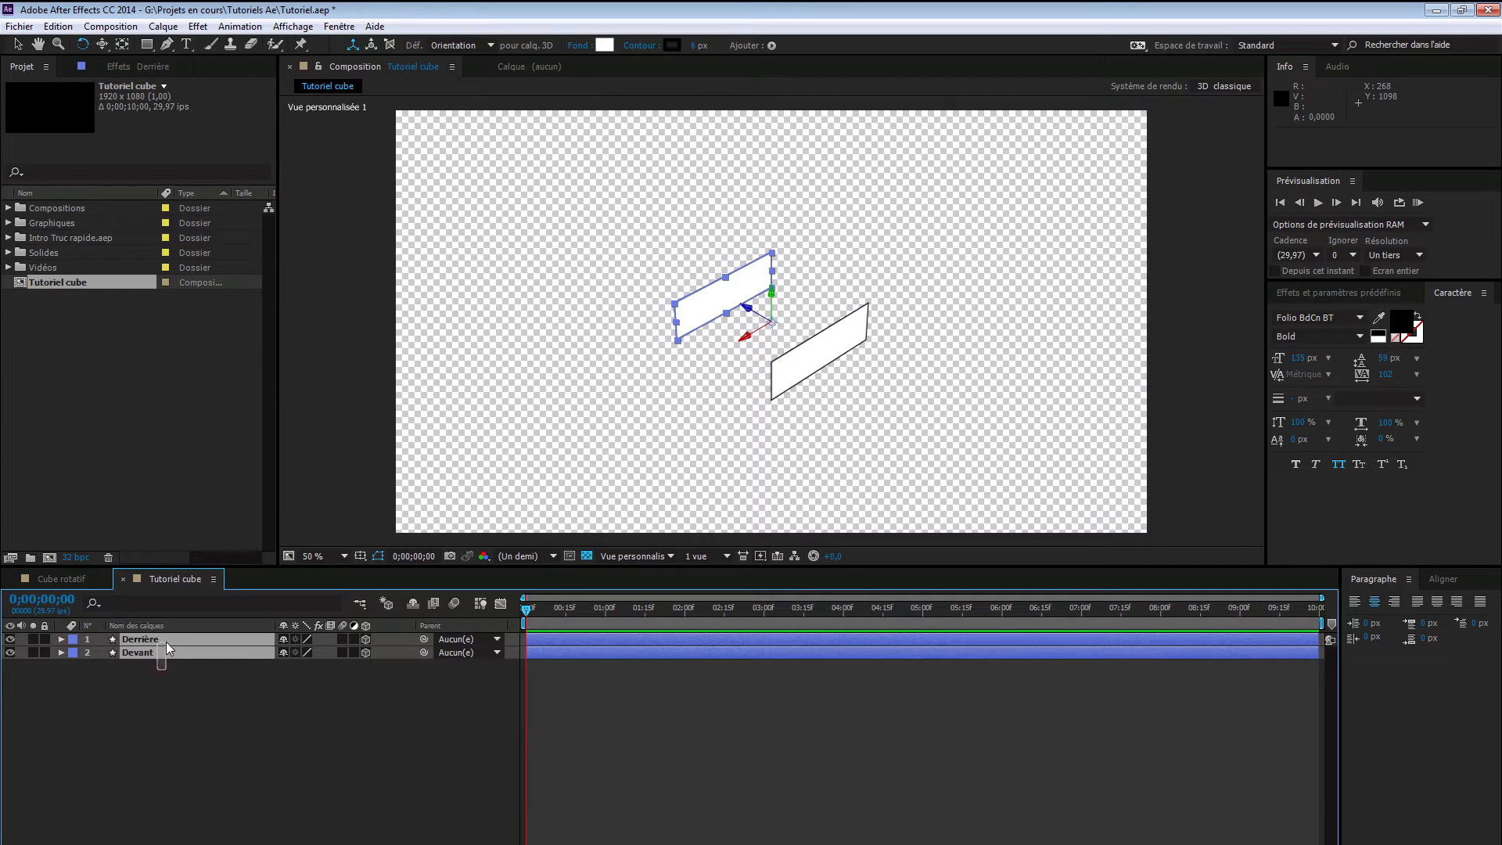
{"action": "key", "text": "ctrl+d"}
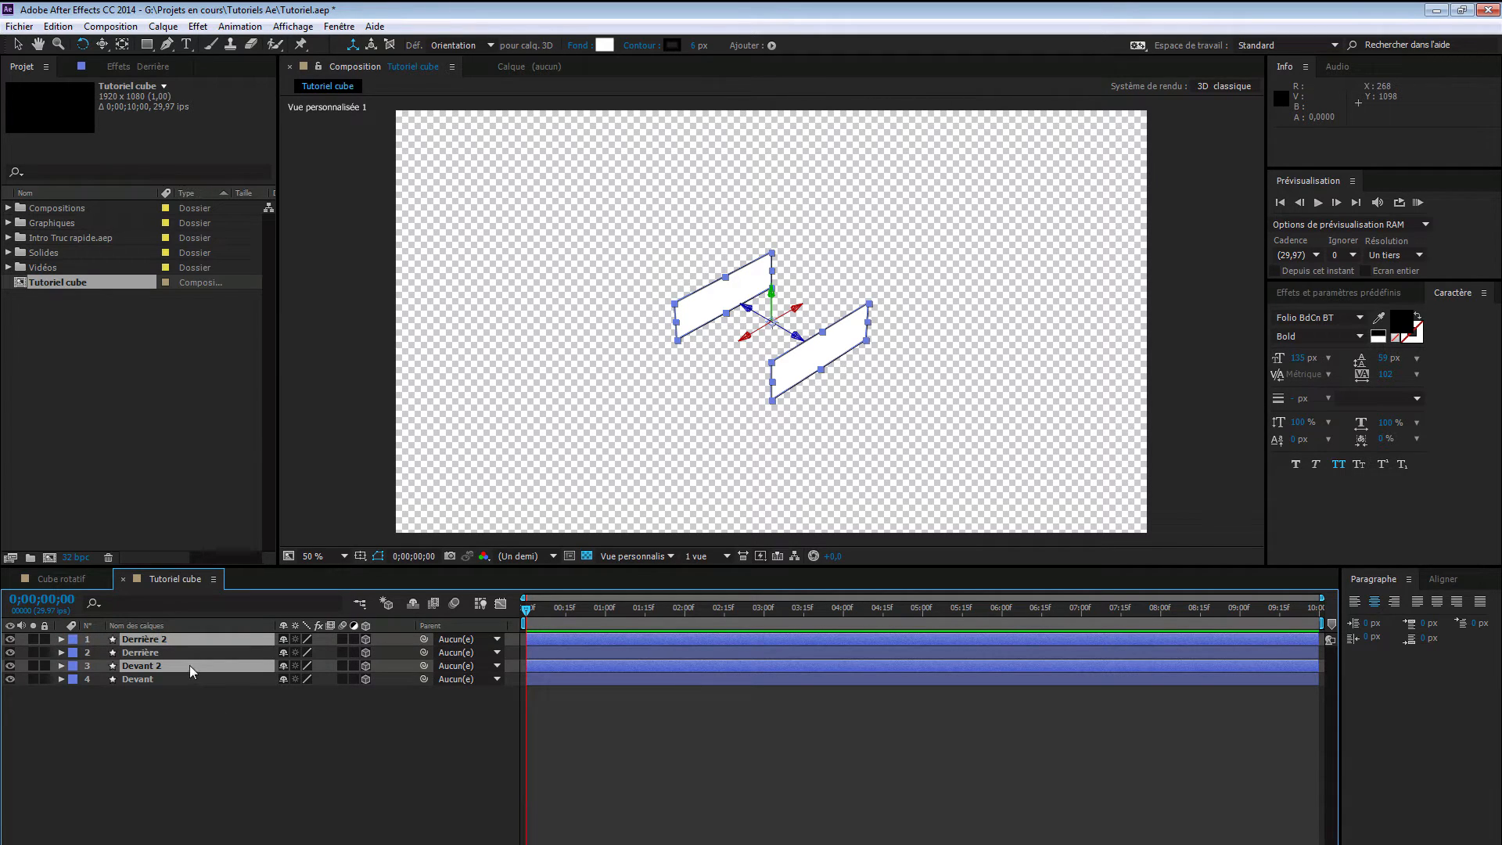
{"action": "left_click_drag", "start_coordinate": [189, 665], "coordinate": [193, 646]}
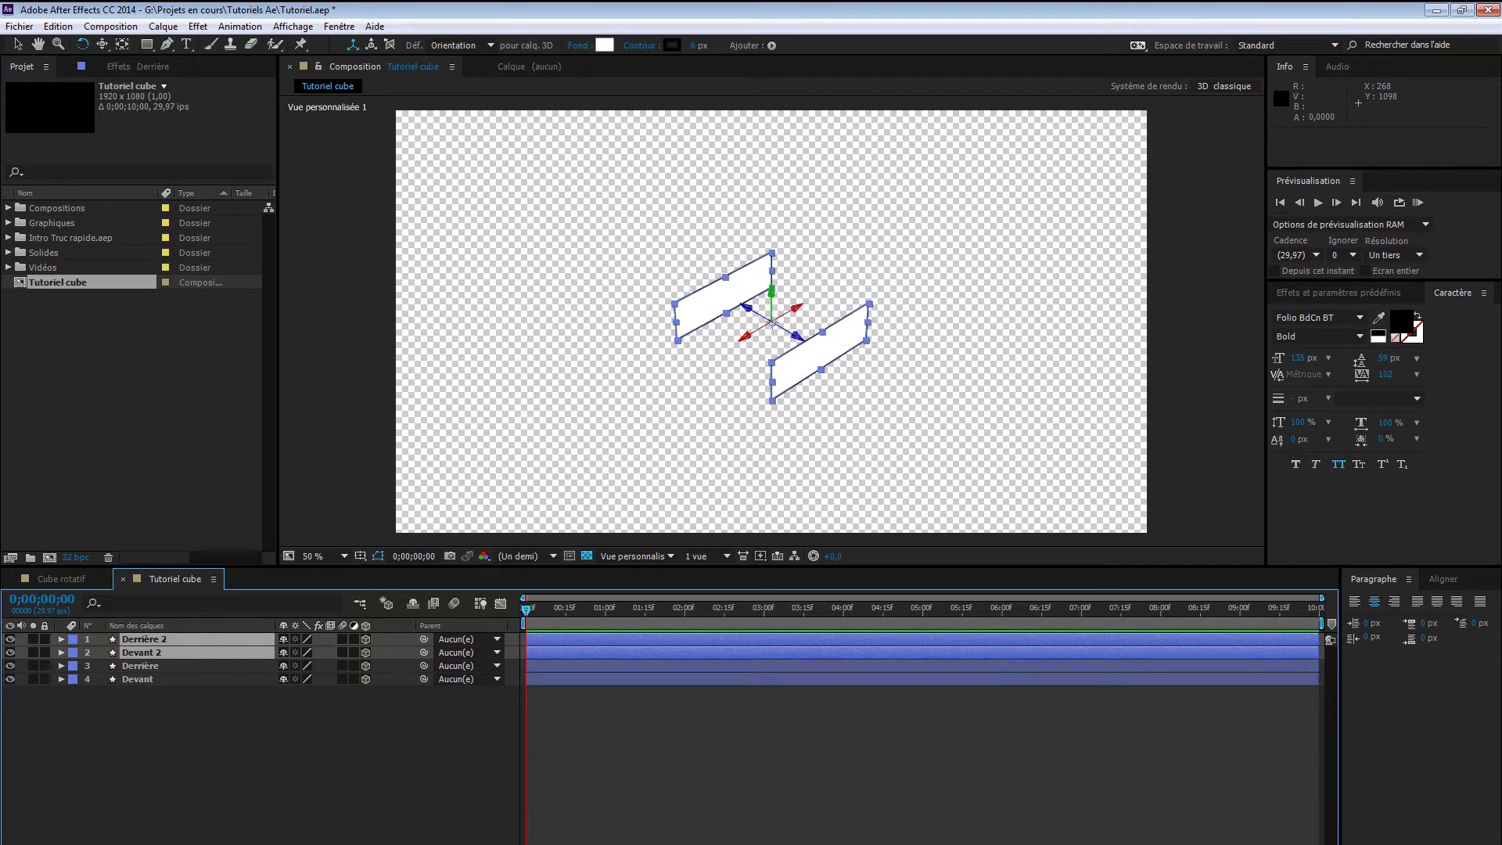
{"action": "key", "text": "r"}
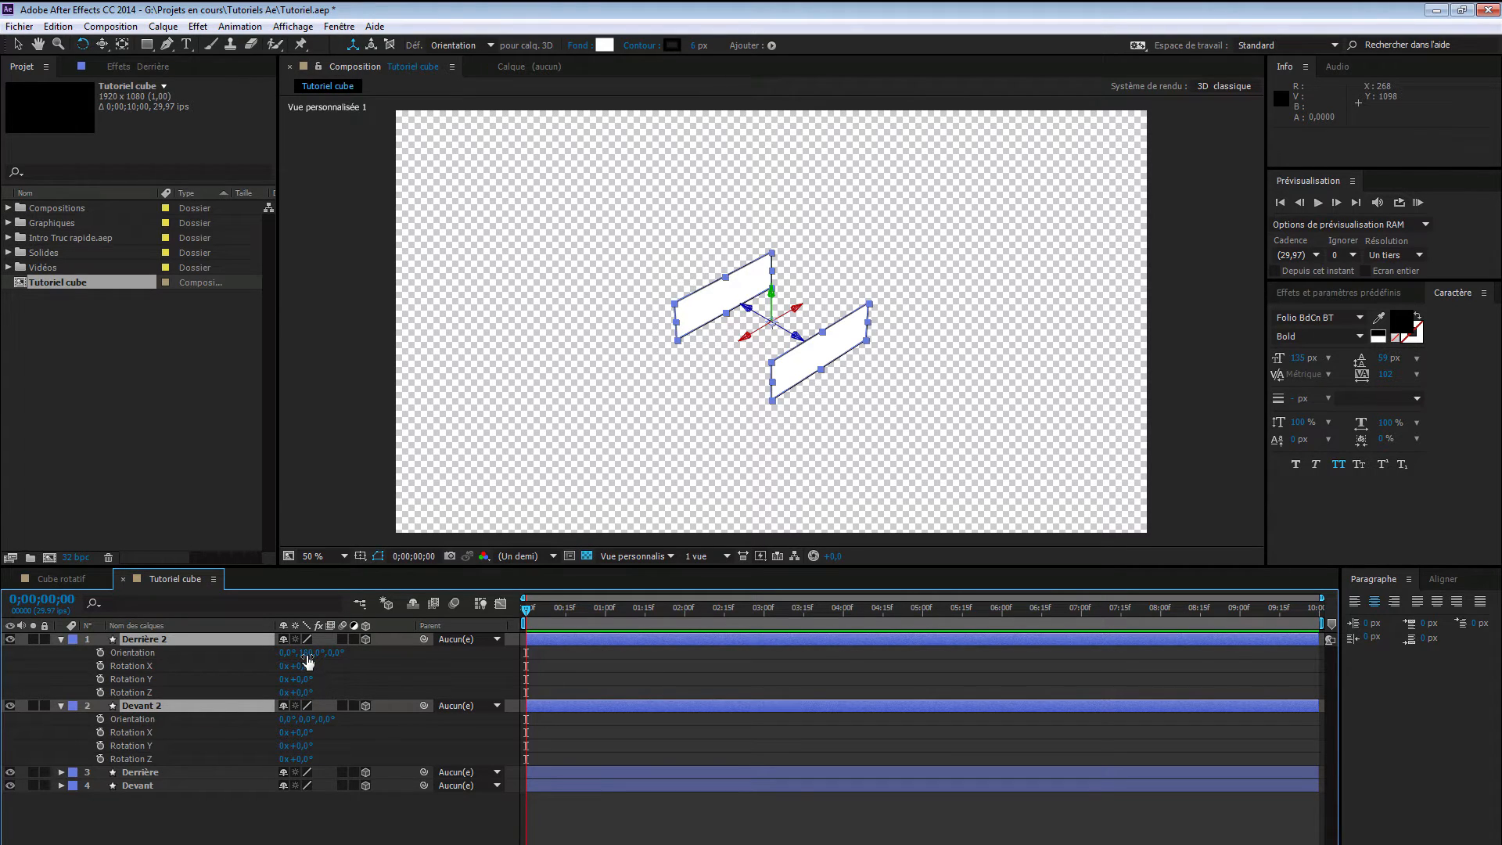
- Scrub Orientation Y until Devant 2 reads 90° and Derrière 2 reads 270°
{"action": "left_click_drag", "start_coordinate": [307, 654], "coordinate": [349, 679]}
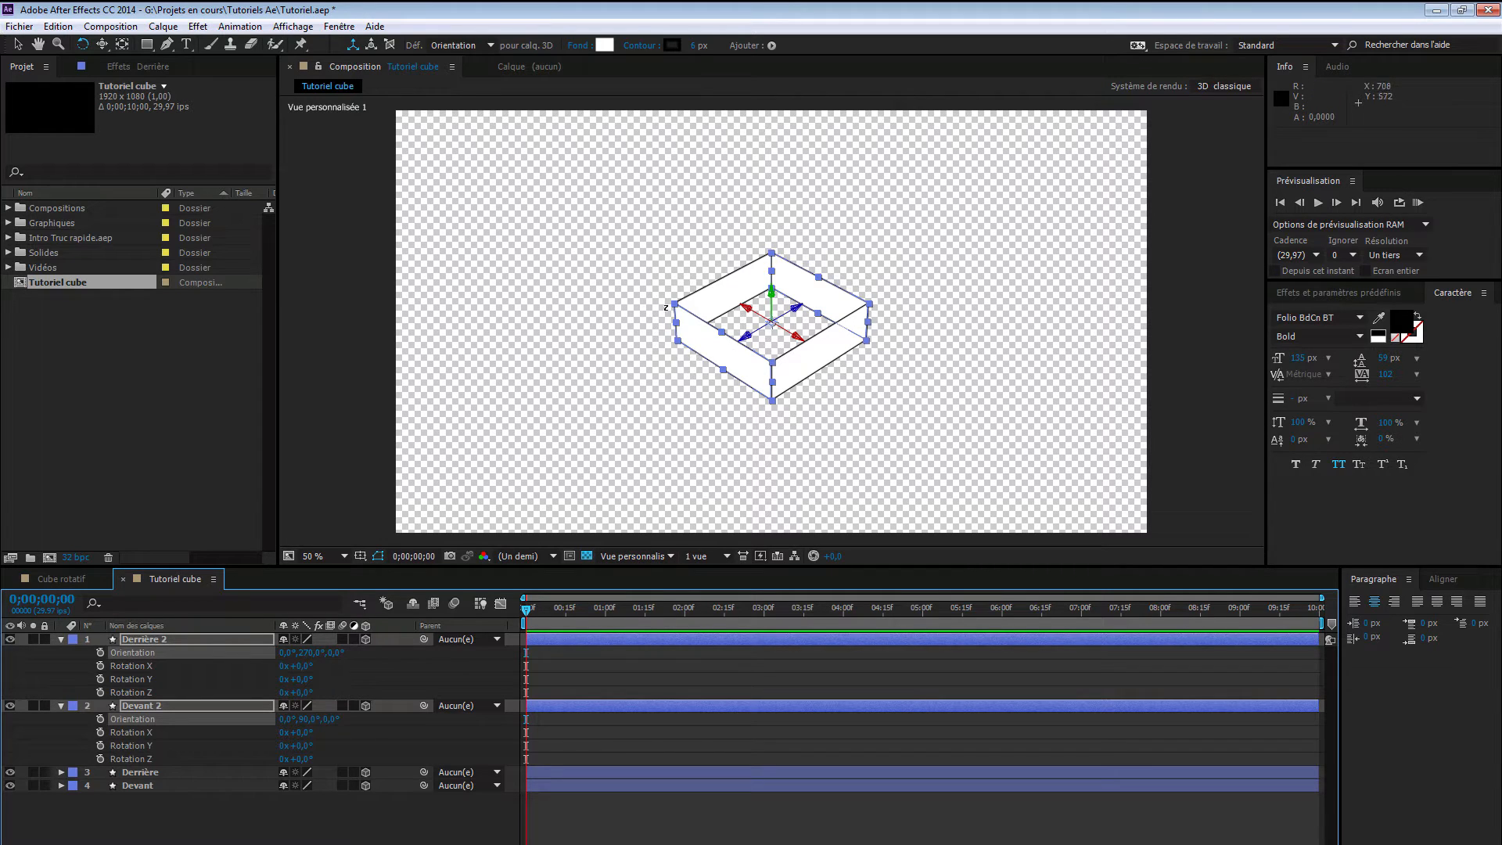
{"action": "left_click", "coordinate": [208, 839]}
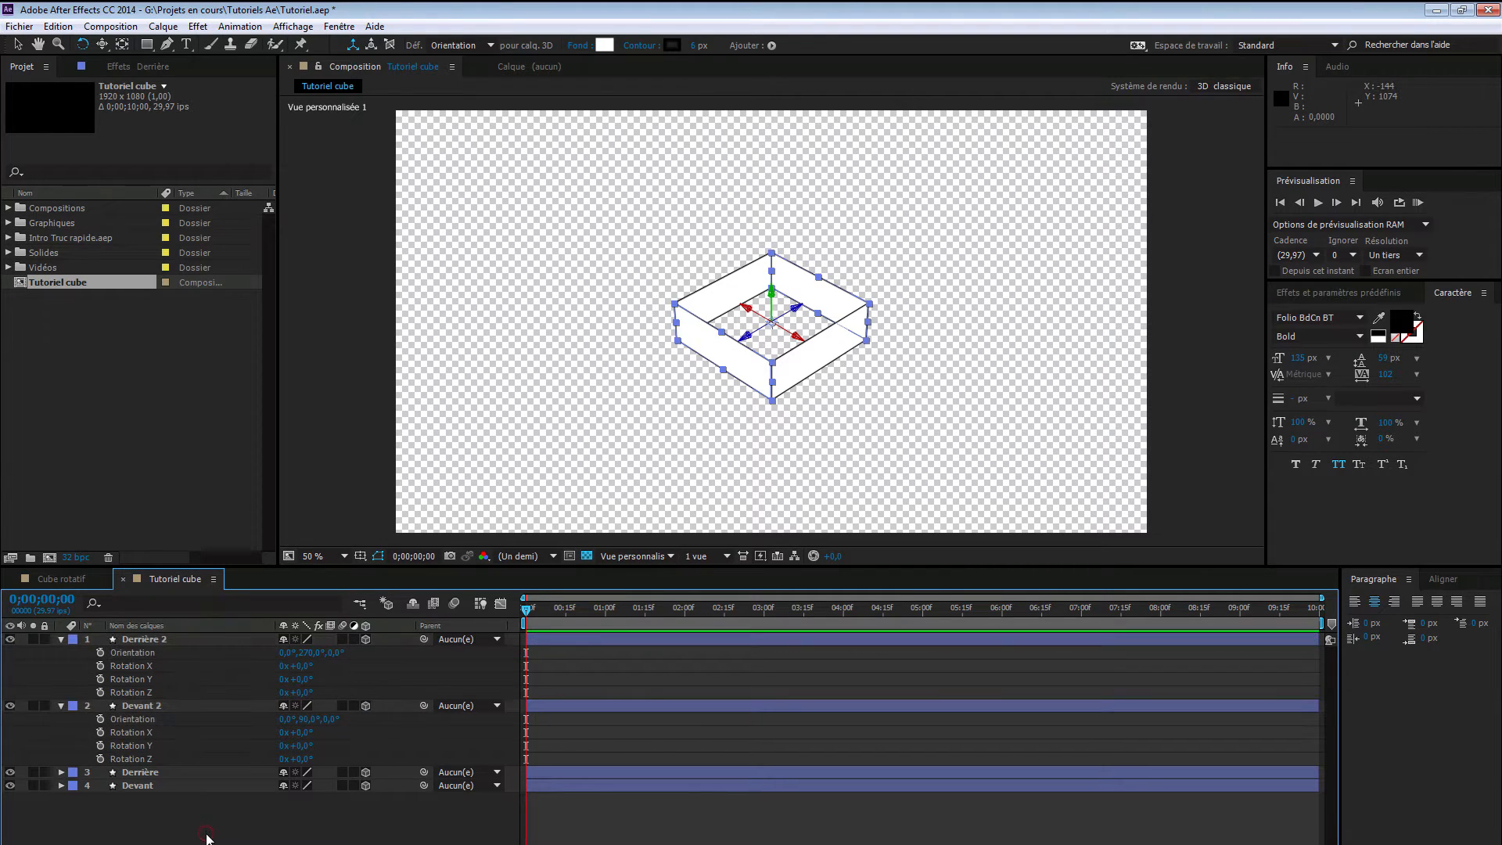
- In the Right view, rename the Derrière 2 layer to 'droit'
{"action": "left_click", "coordinate": [171, 706]}
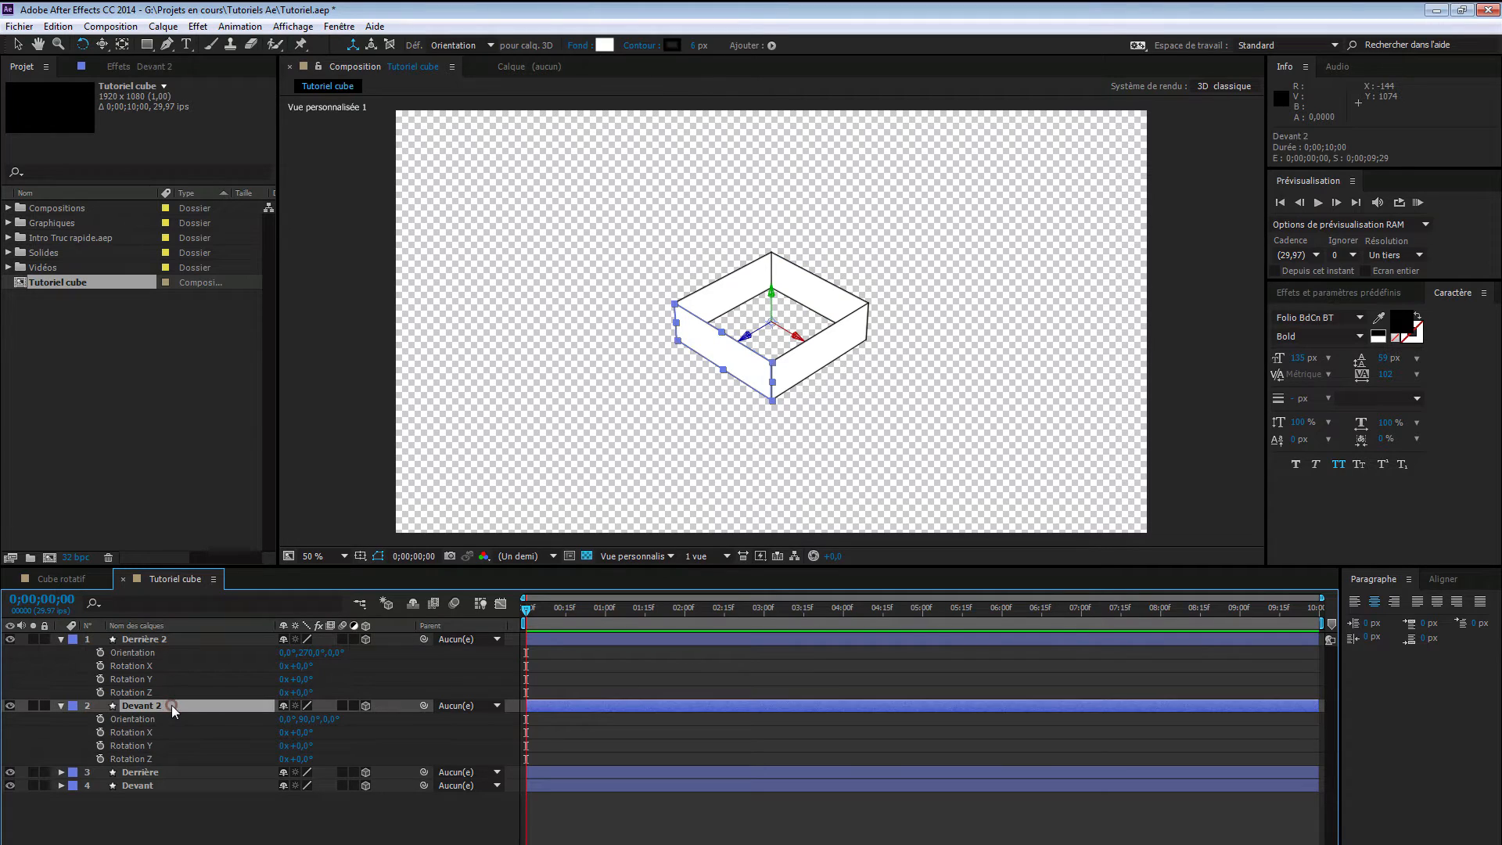
{"action": "left_click", "coordinate": [176, 638]}
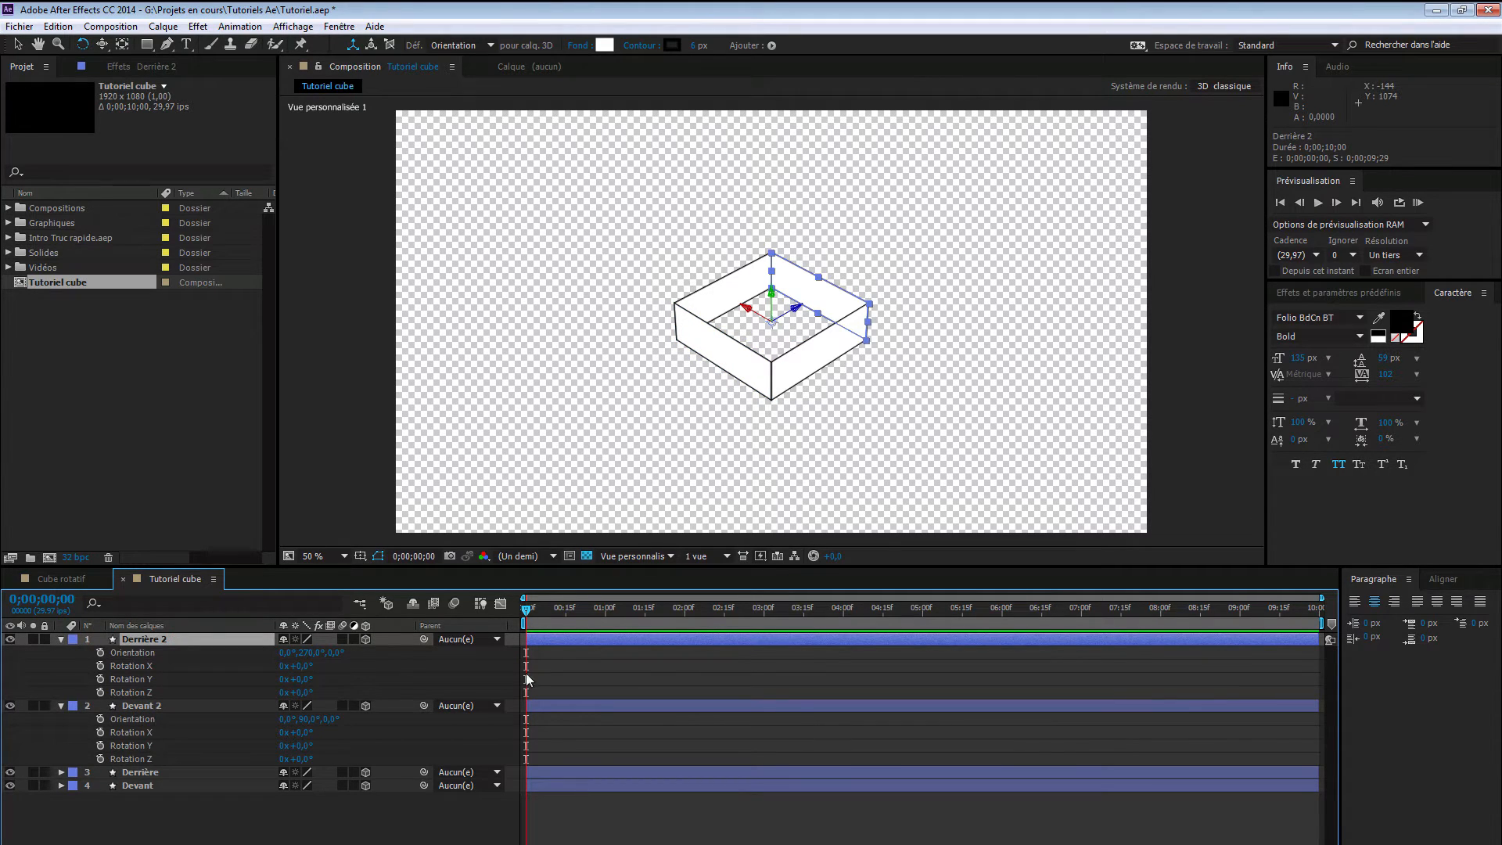
{"action": "left_click", "coordinate": [657, 555]}
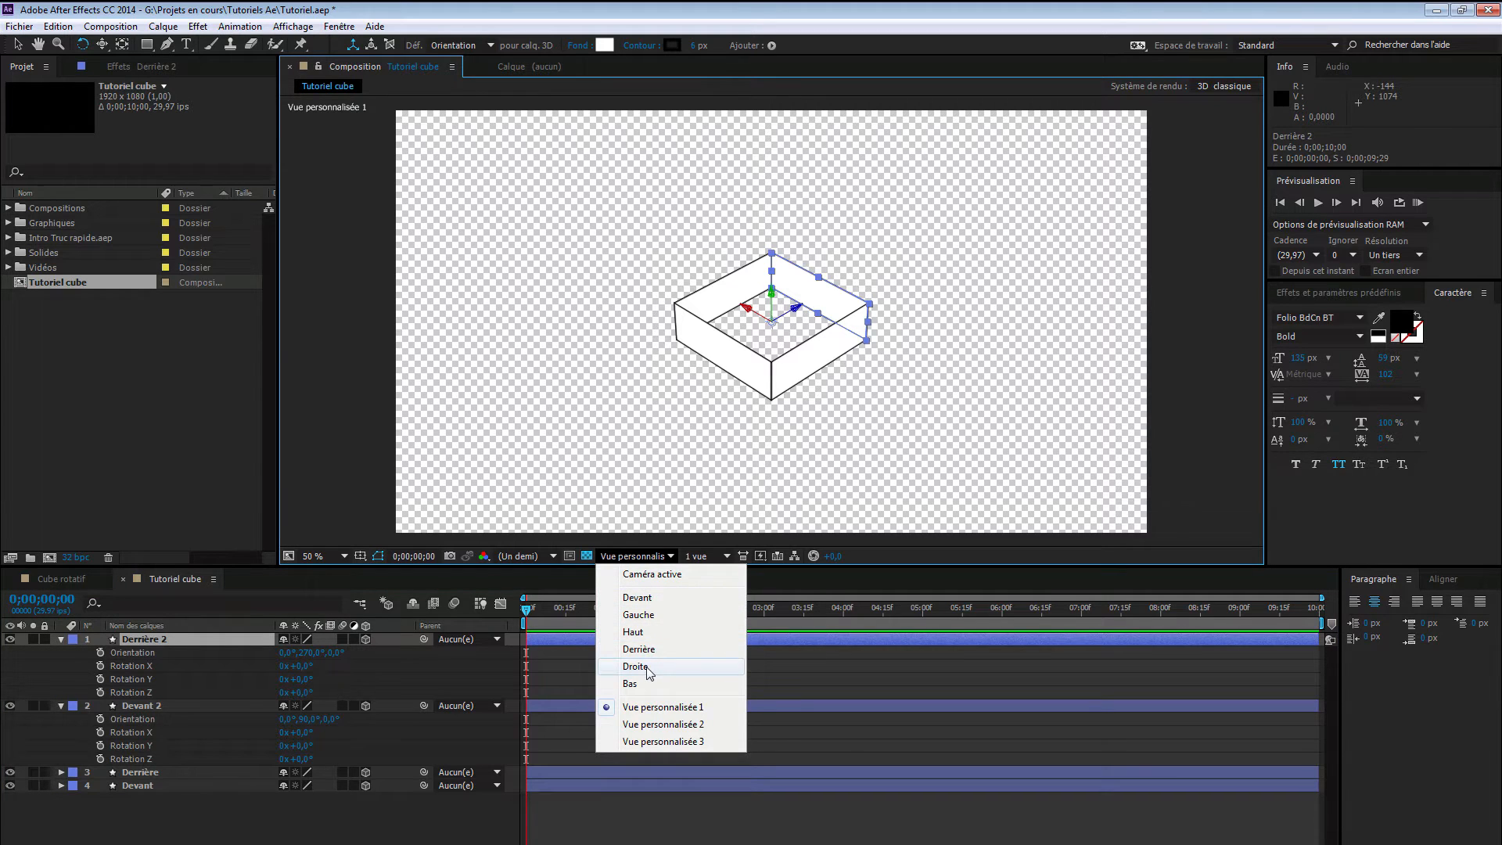
{"action": "left_click", "coordinate": [647, 667]}
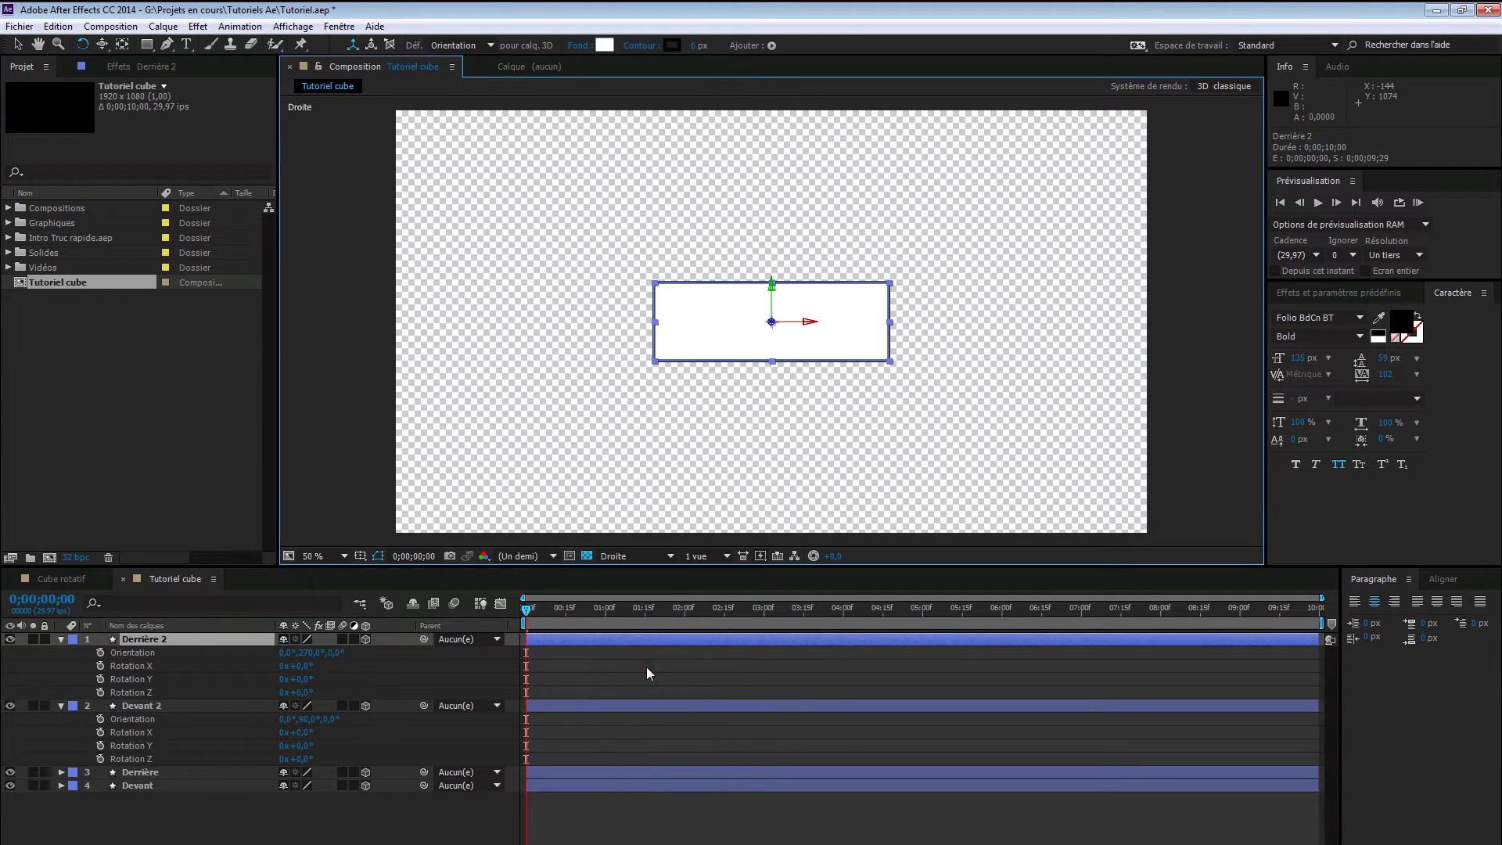
{"action": "left_click", "coordinate": [189, 639]}
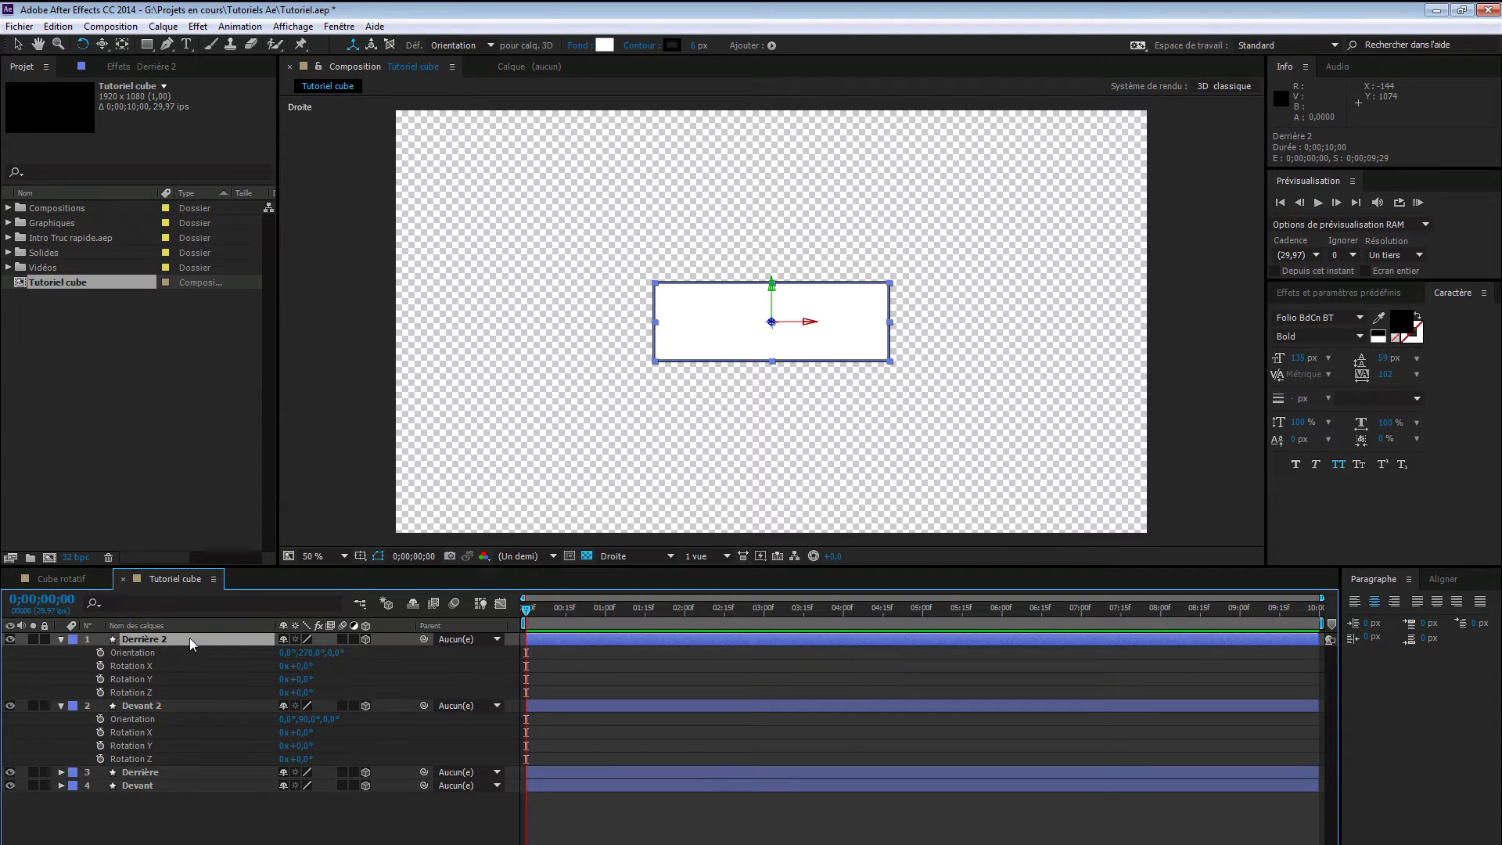
{"action": "key", "text": "Return"}
{"action": "type", "text": "droit"}
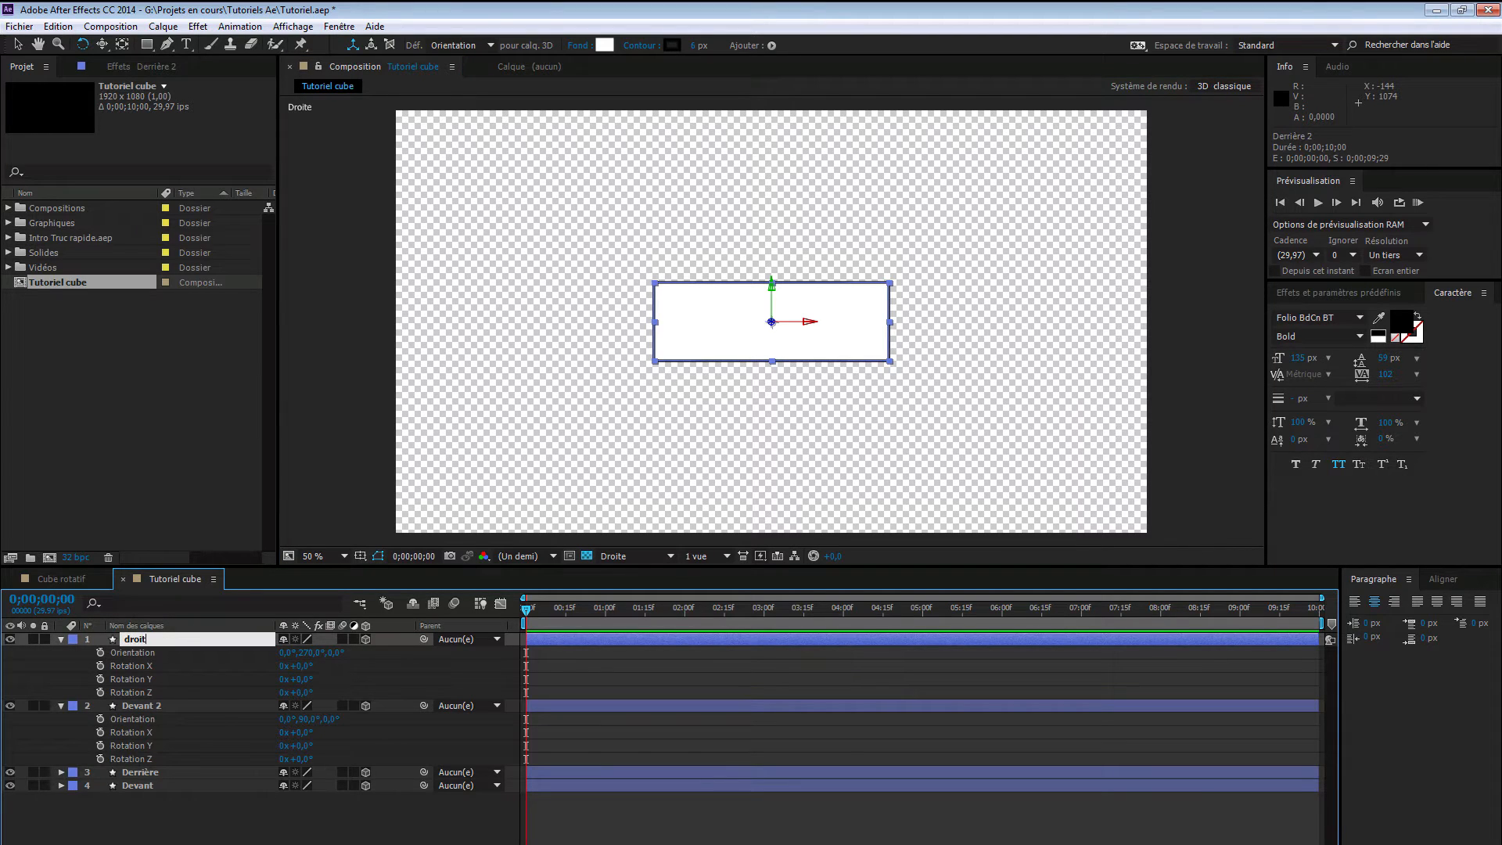
{"action": "key", "text": "Return"}
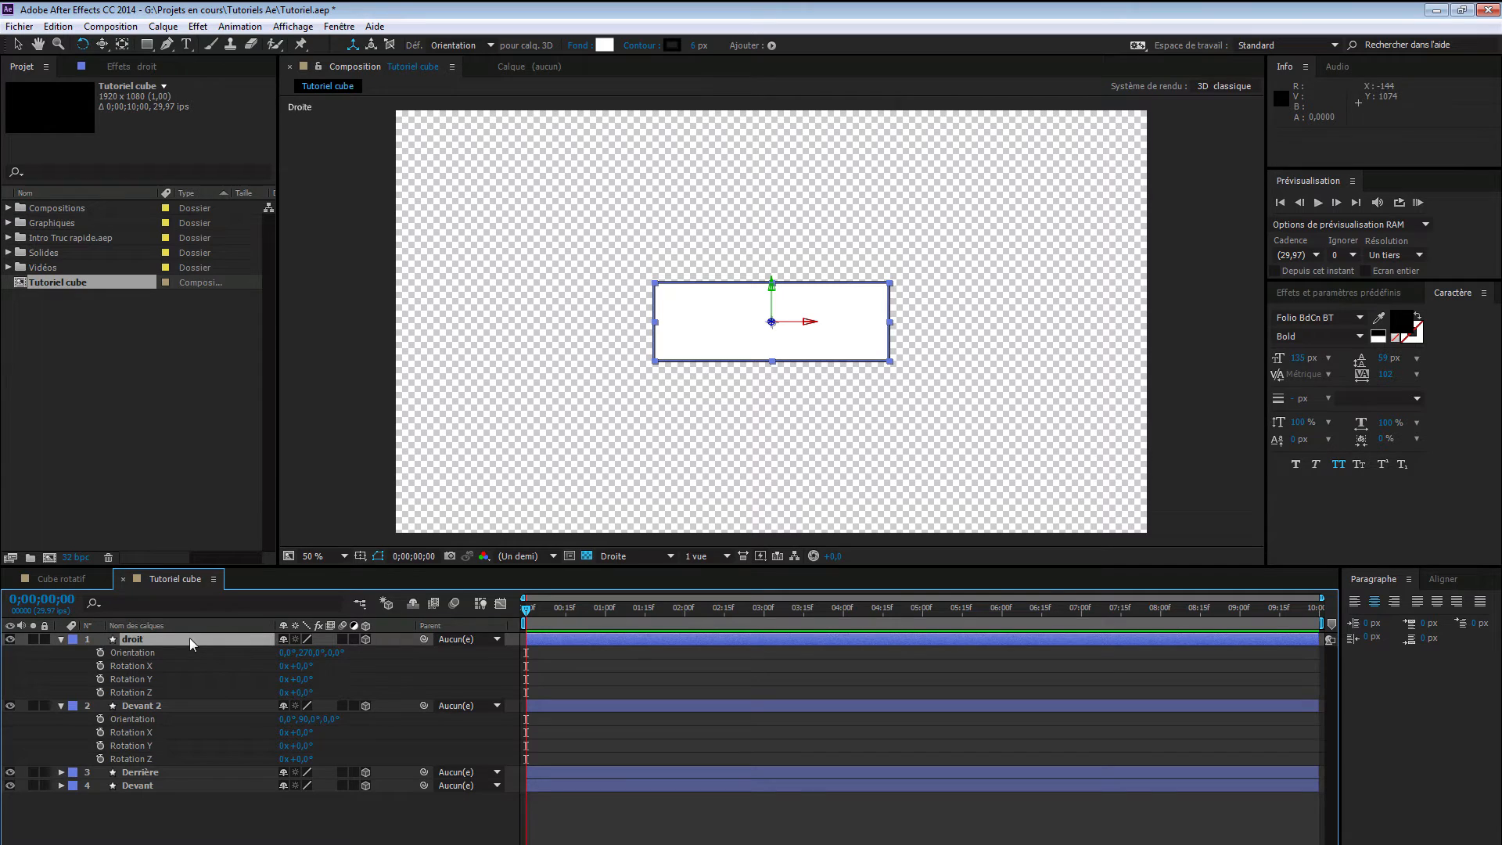
- Rename the Devant 2 layer to 'Gauche'
{"action": "left_click", "coordinate": [161, 706]}
{"action": "key", "text": "Return"}
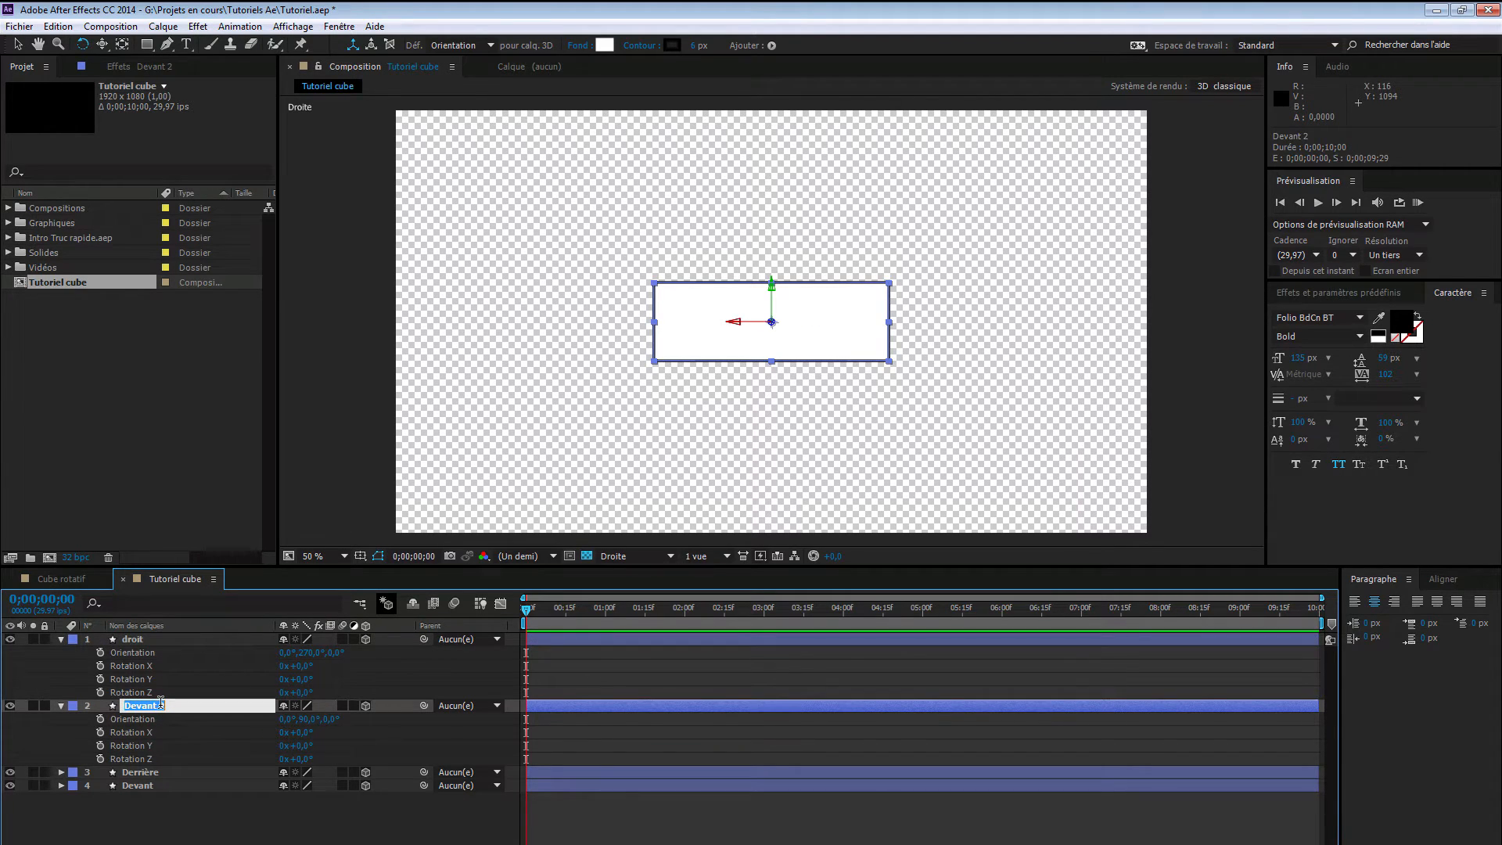
{"action": "type", "text": "Gauche"}
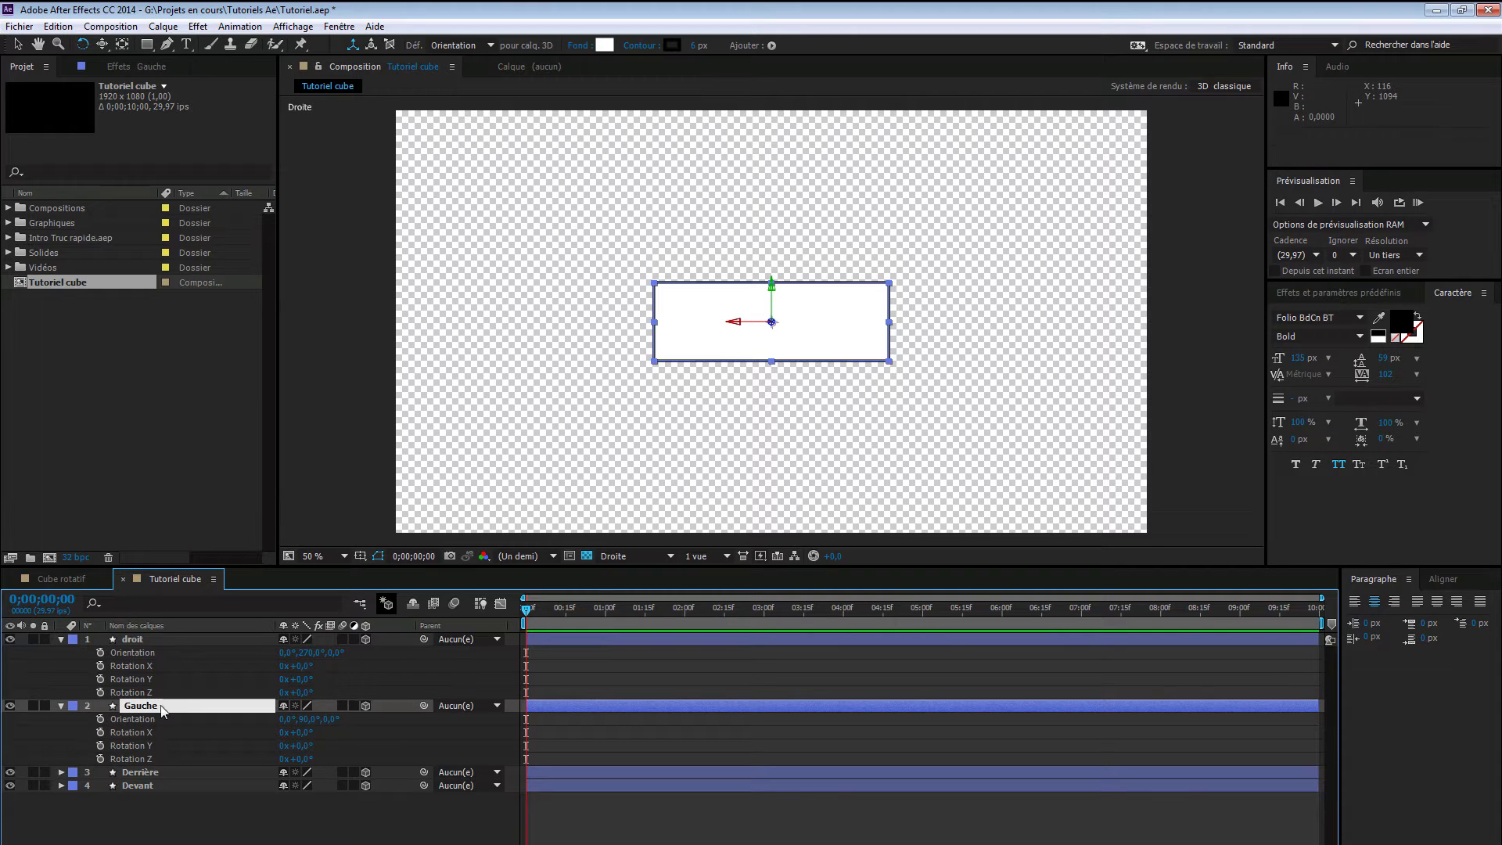
{"action": "key", "text": "Return"}
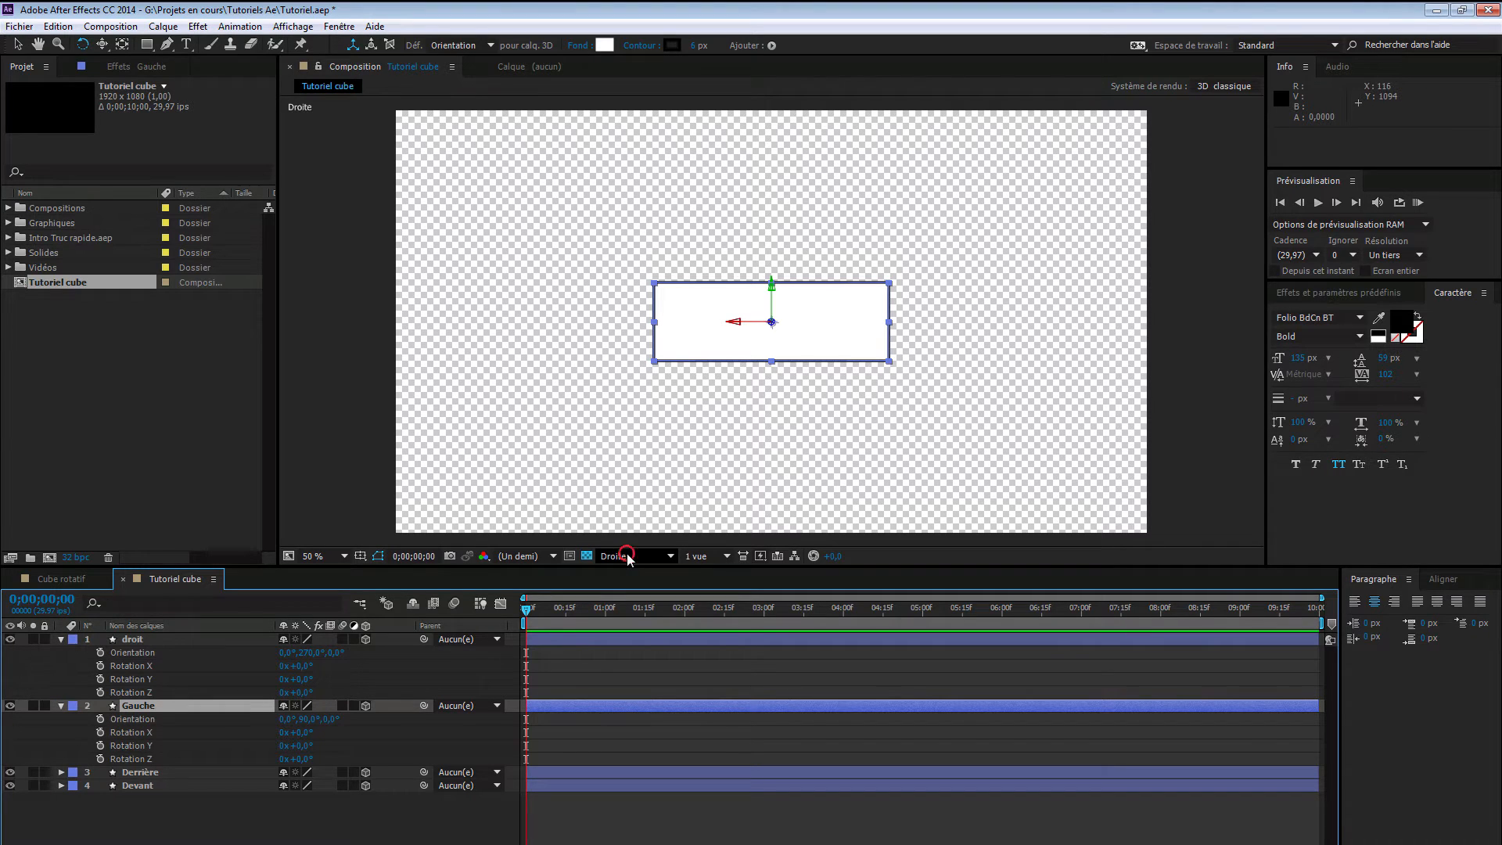
- Return to Custom View 1 and collapse the droit and Gauche layers' properties
{"action": "left_click", "coordinate": [626, 557]}
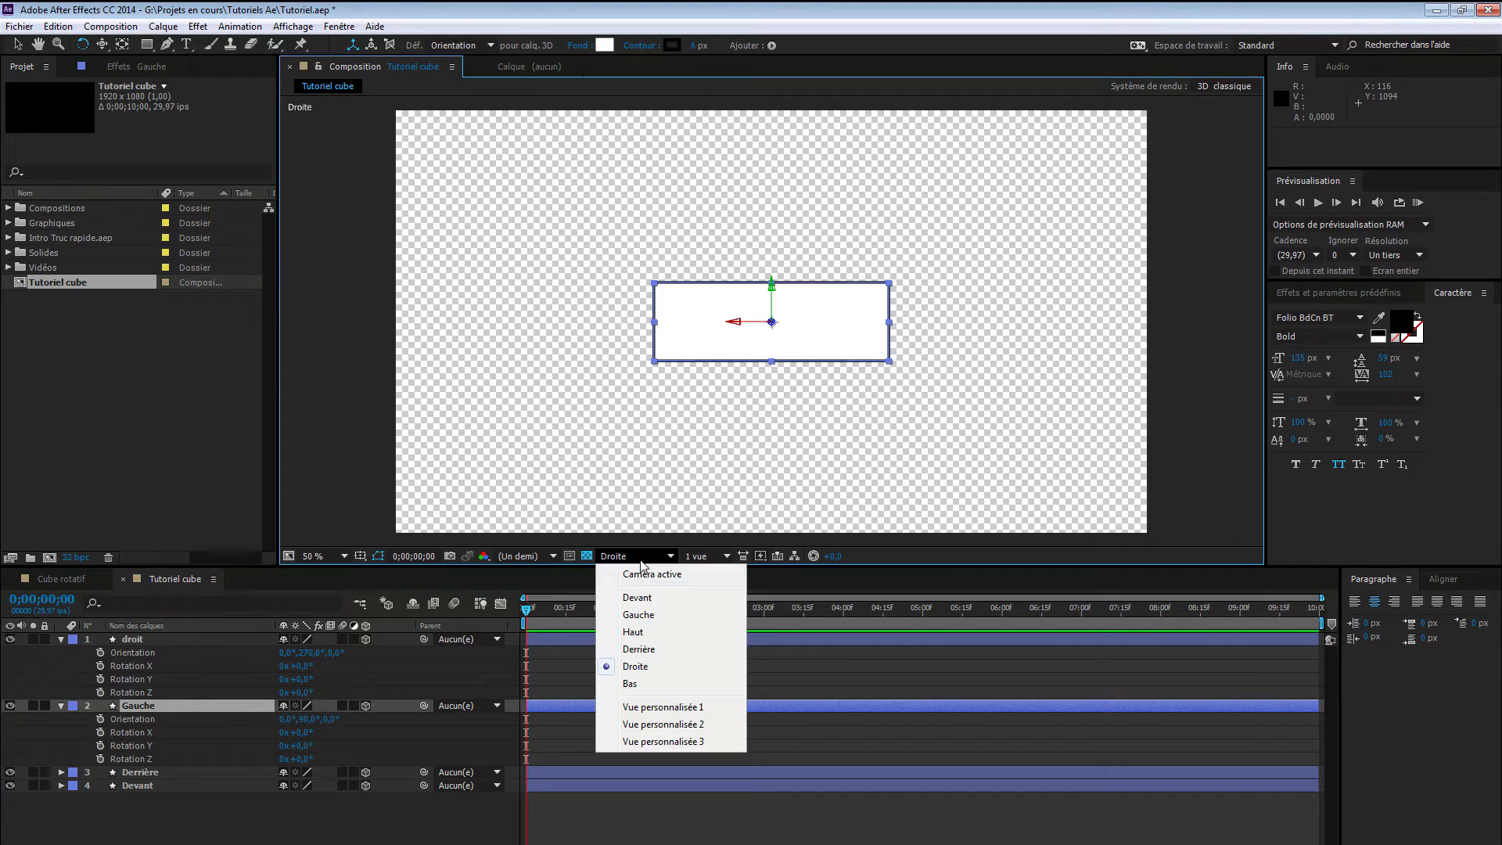
{"action": "left_click", "coordinate": [662, 707]}
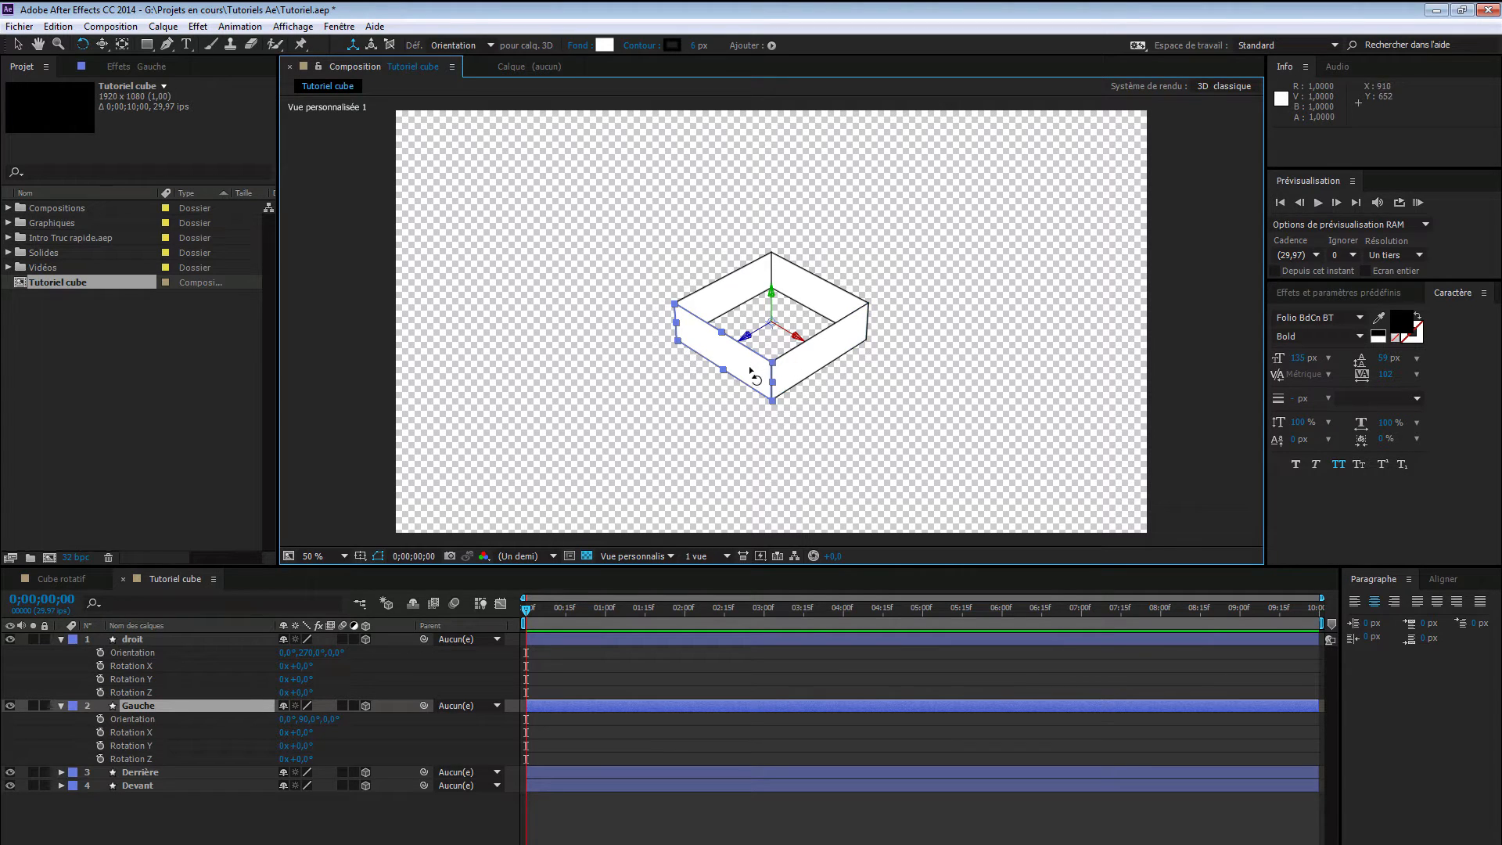
{"action": "left_click", "coordinate": [171, 831]}
{"action": "left_click", "coordinate": [61, 639]}
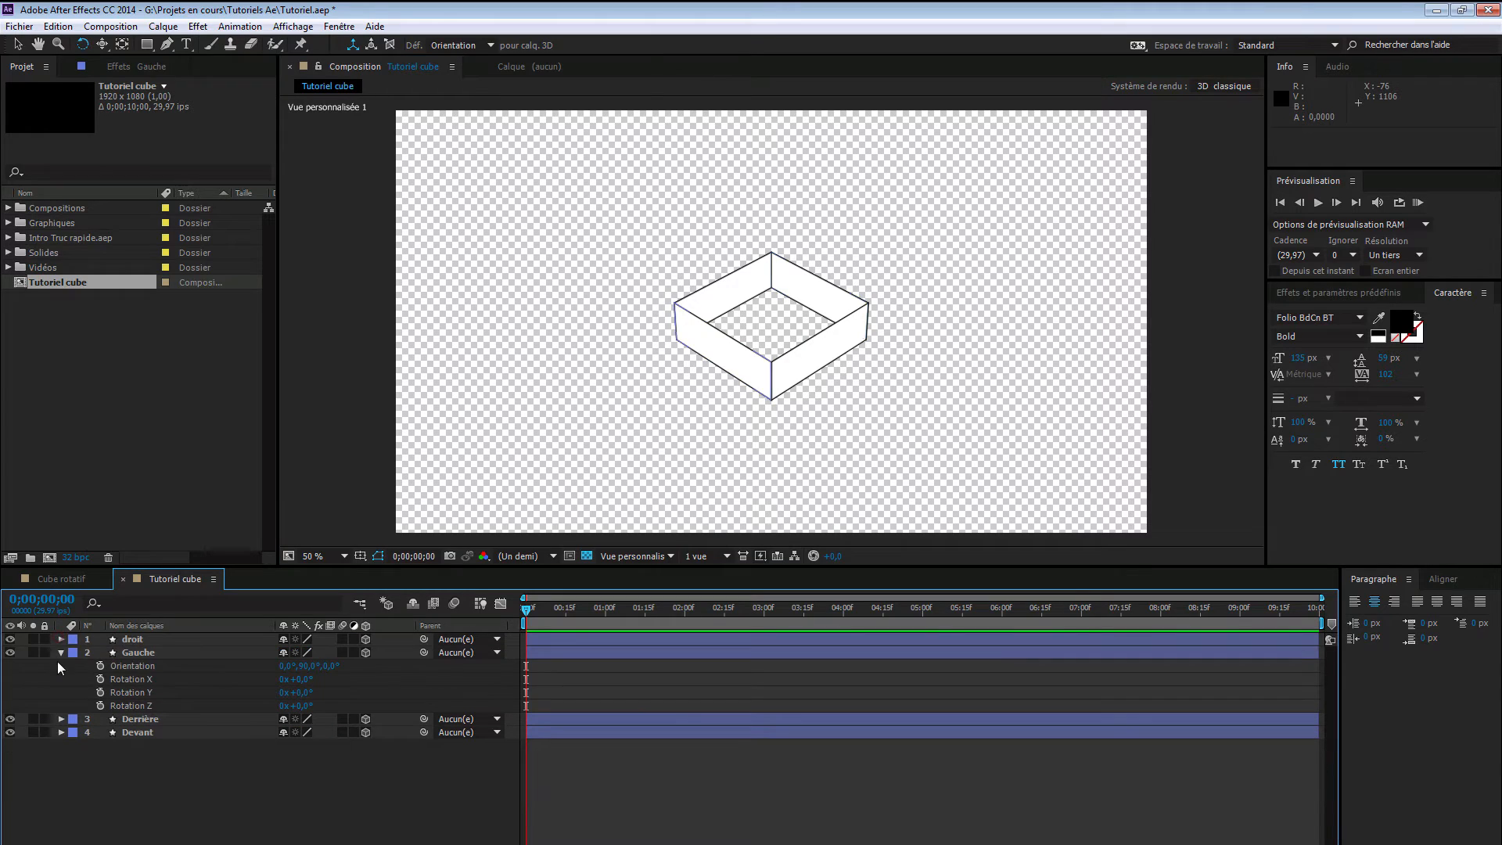
{"action": "left_click", "coordinate": [60, 652]}
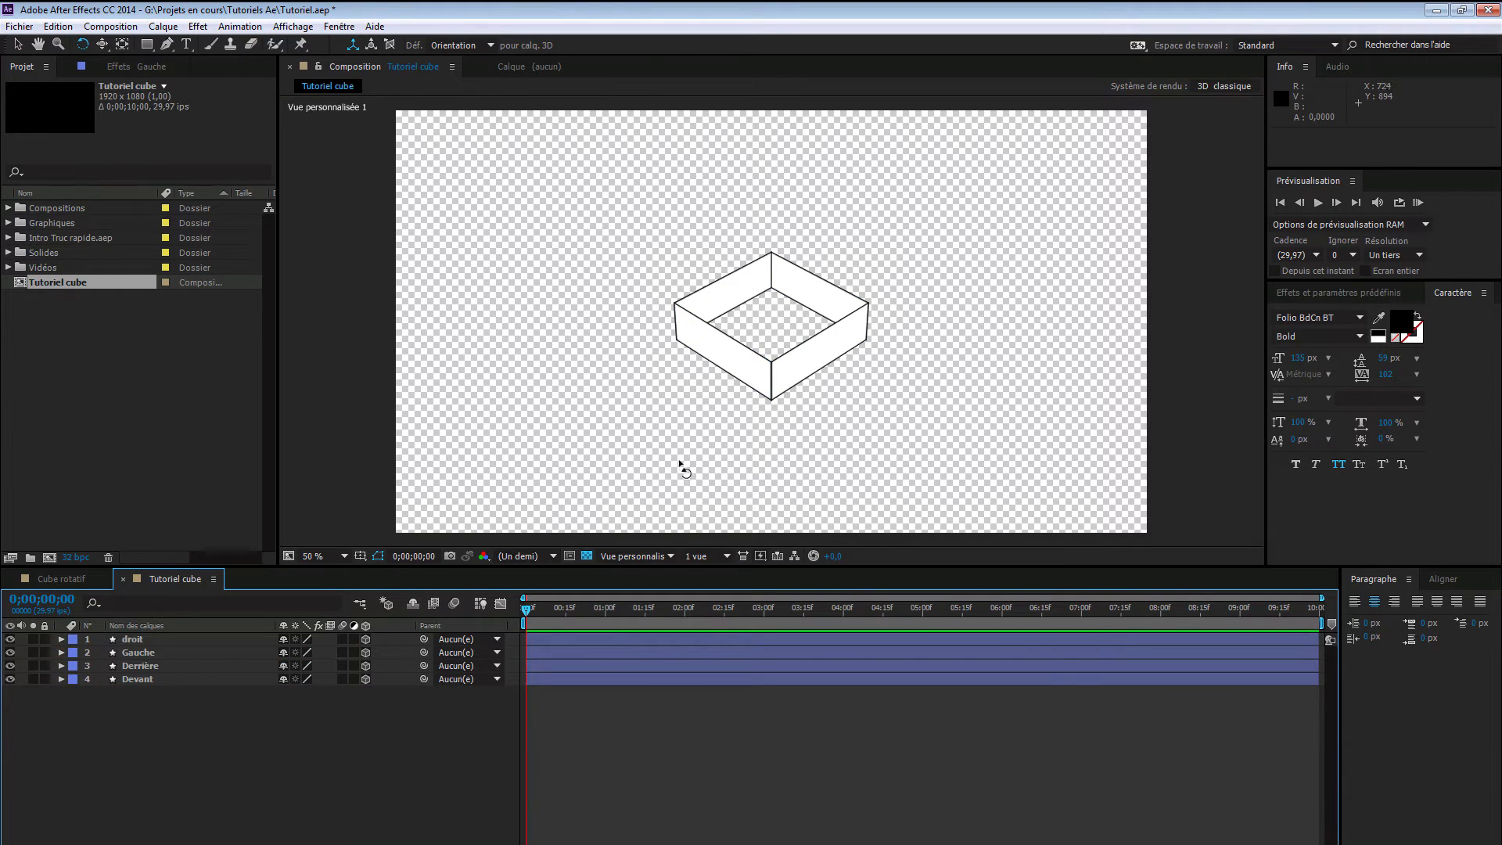
- Duplicate droit, set the copy droit 2 to Rotation X -90°, and show its Anchor Point
{"action": "left_click", "coordinate": [185, 638]}
{"action": "key", "text": "ctrl+d"}
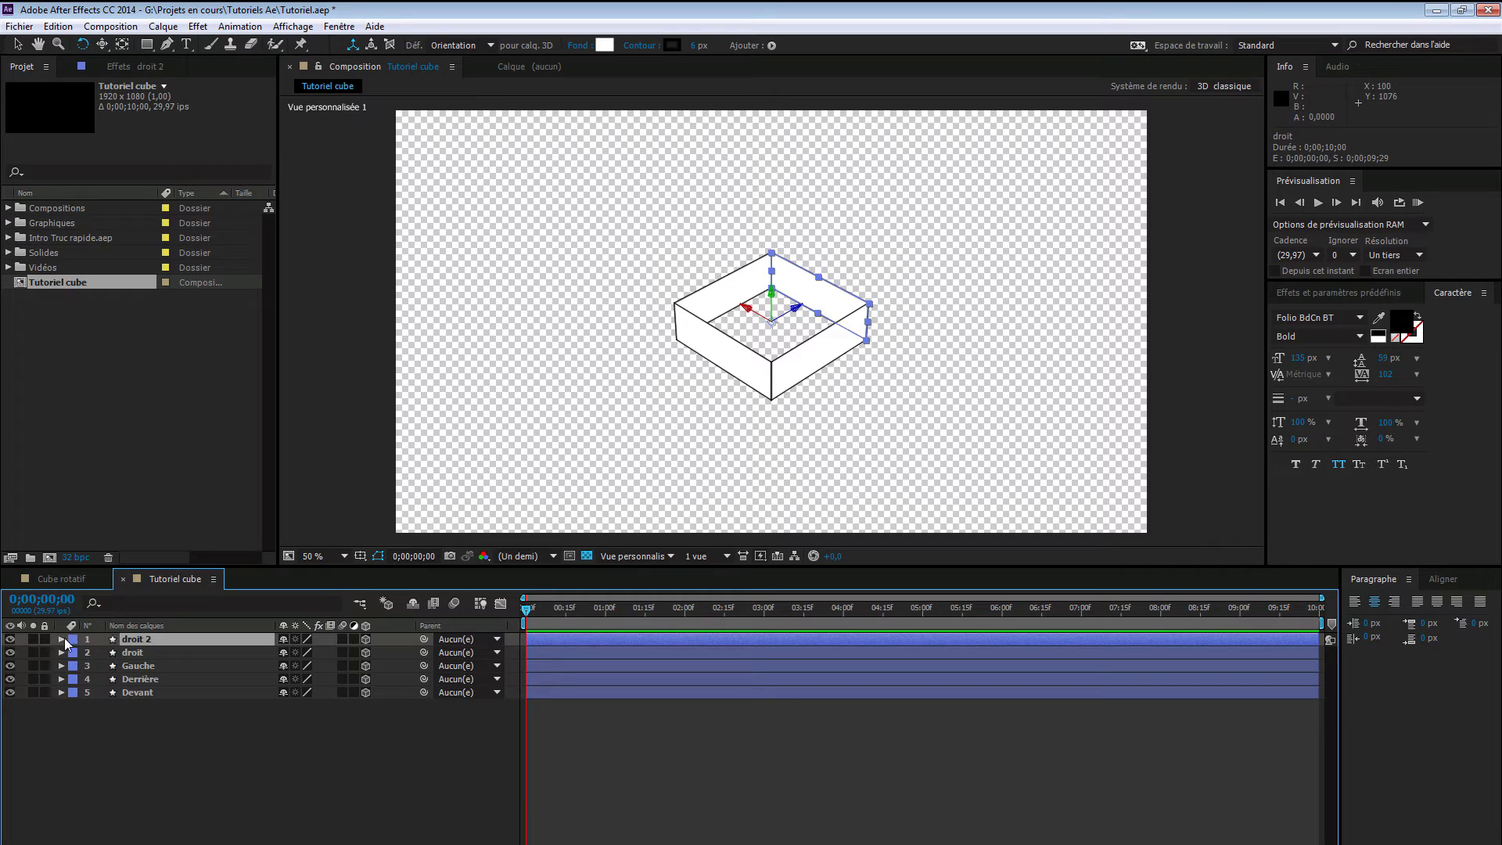
{"action": "key", "text": "r"}
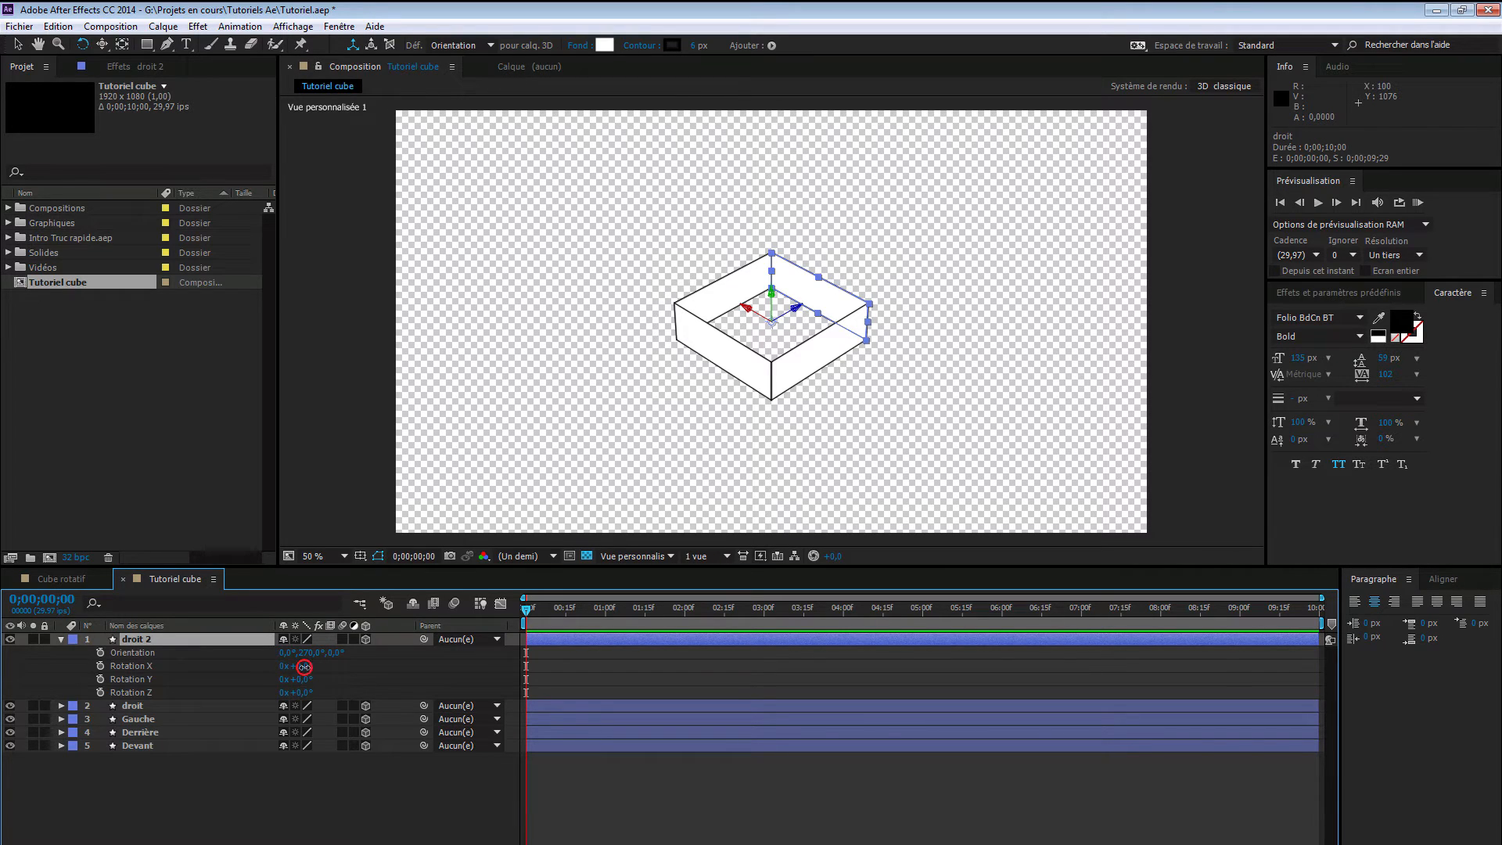
{"action": "type", "text": "-90"}
{"action": "key", "text": "Return"}
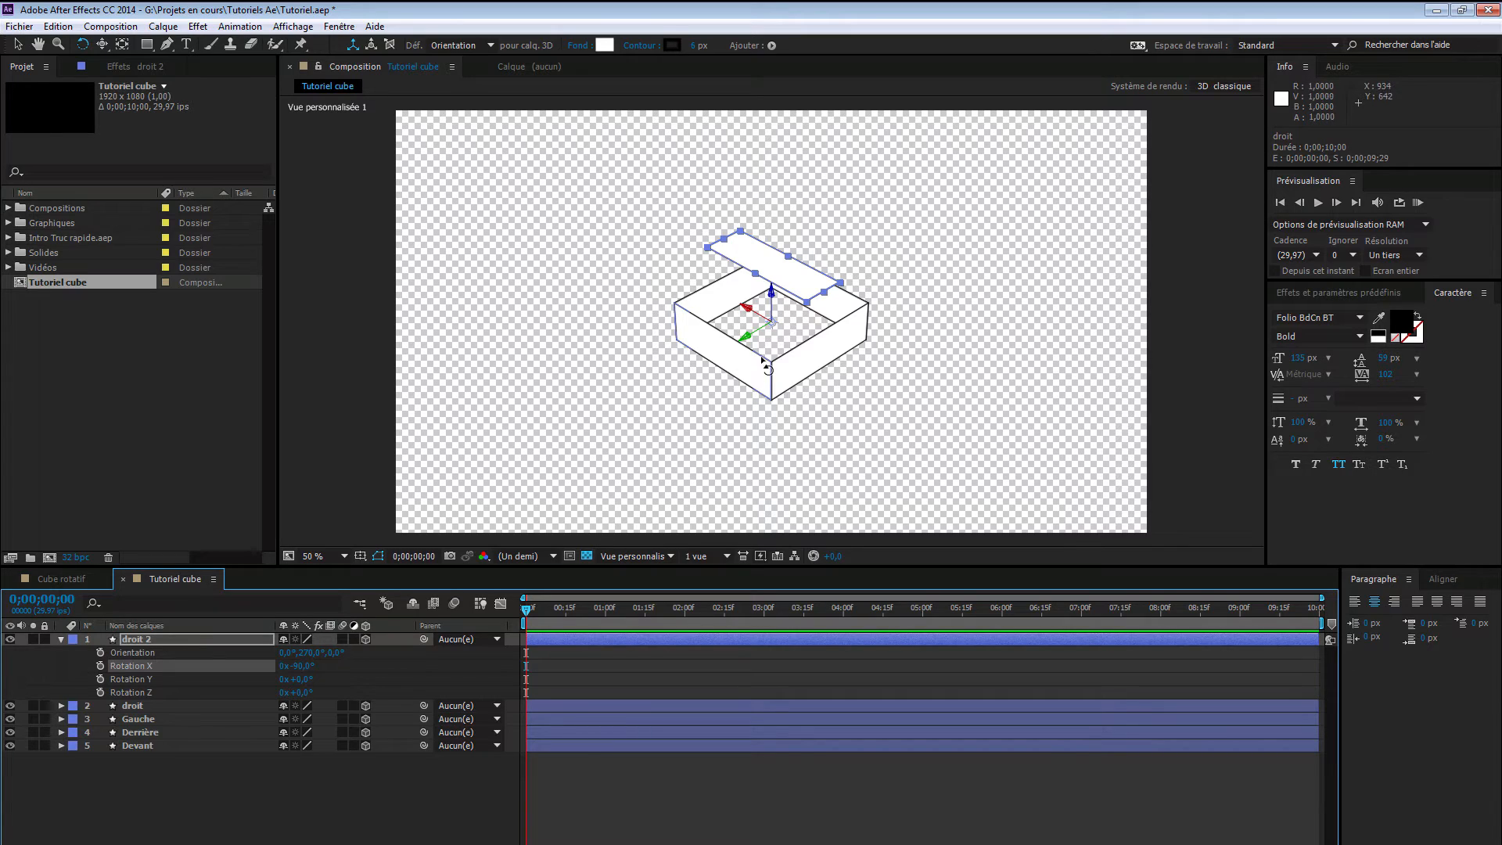
{"action": "left_click", "coordinate": [171, 639]}
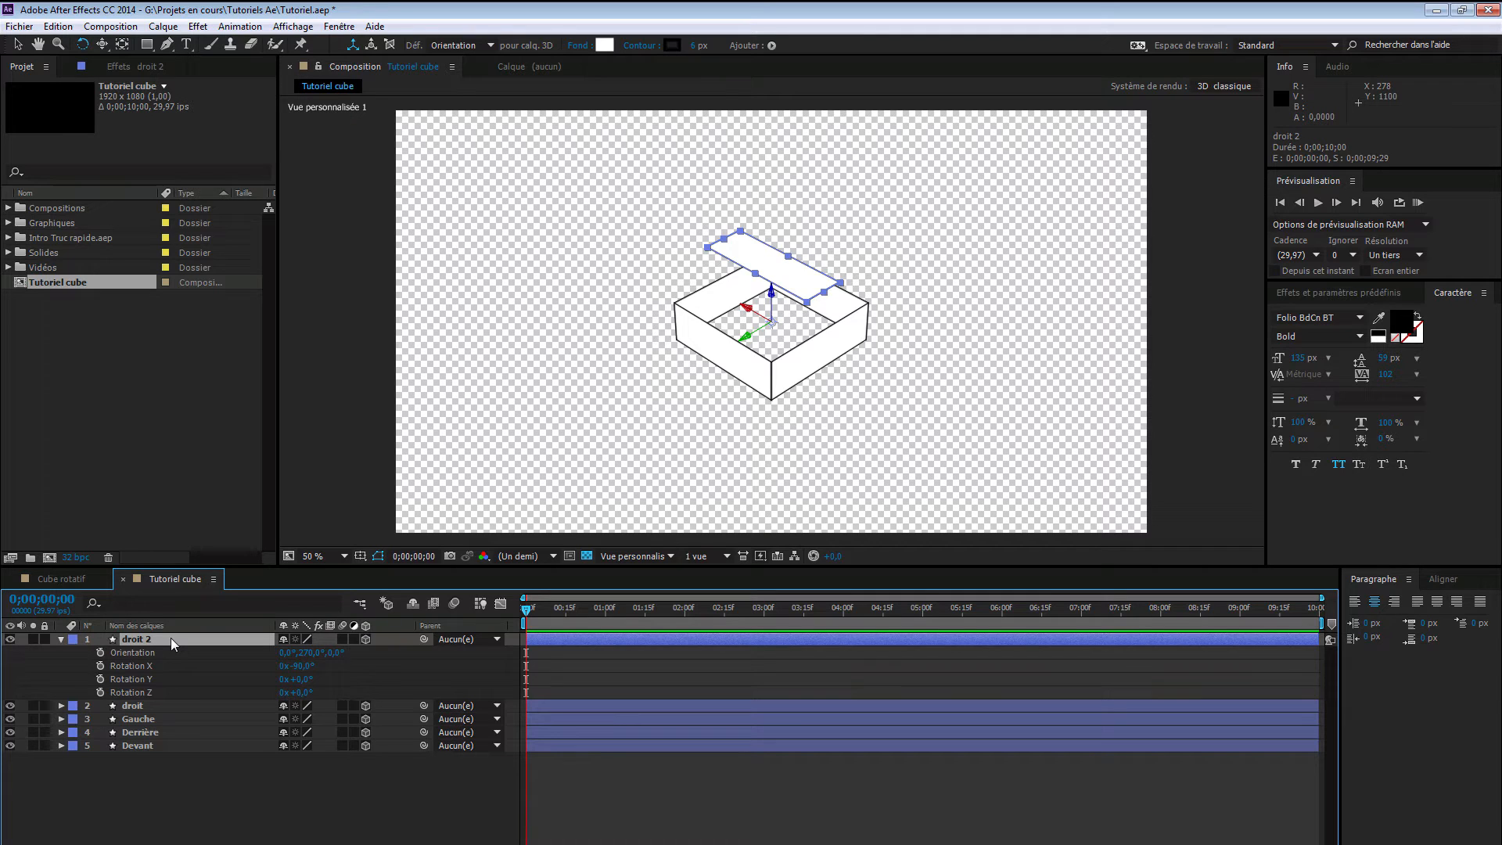
{"action": "key", "text": "a"}
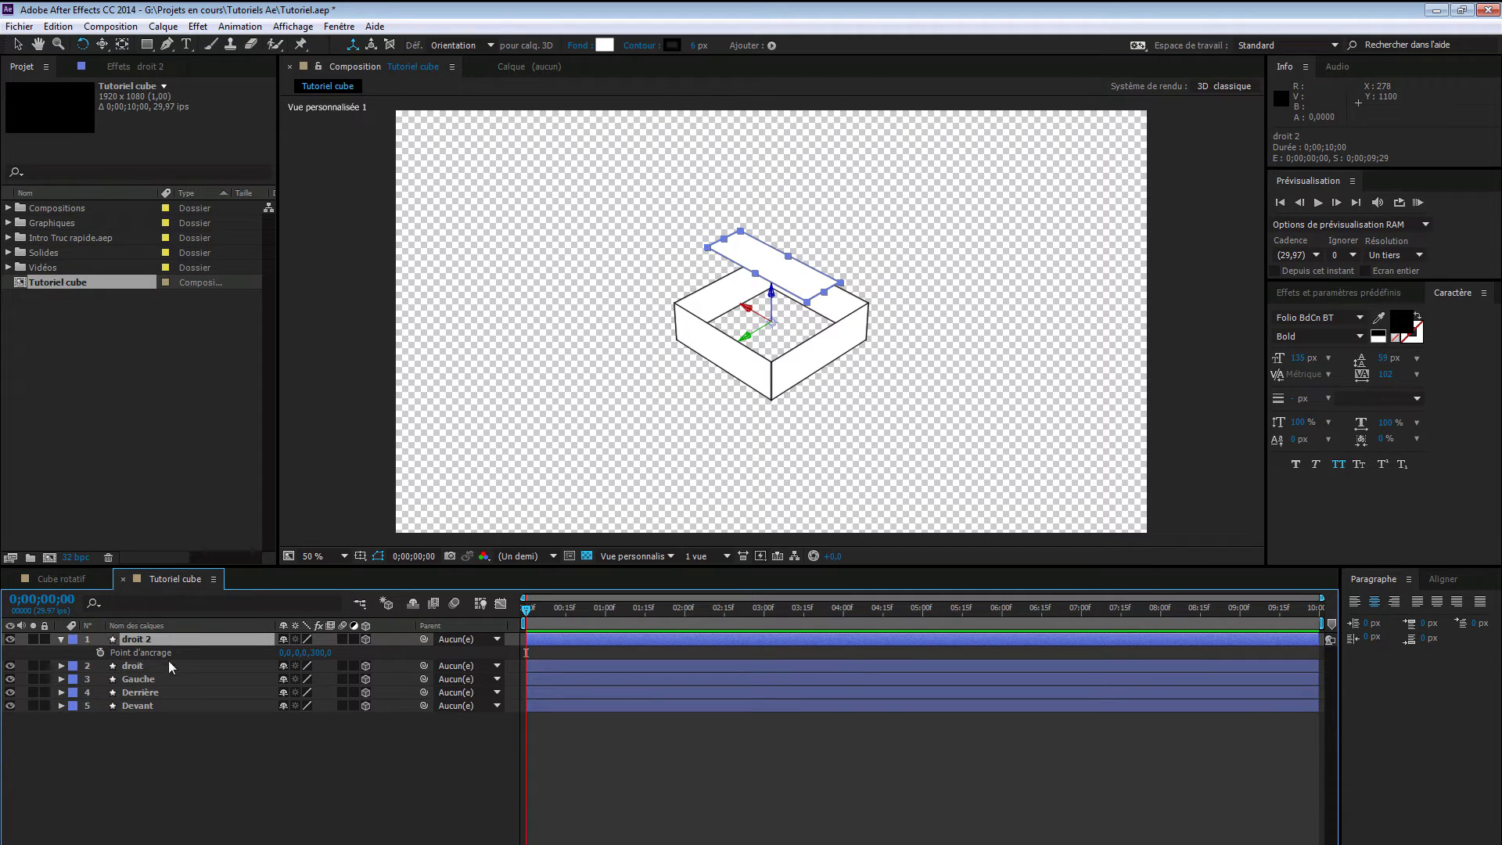
- Set droit 2's Anchor Point Z to 100
{"action": "left_click", "coordinate": [321, 654]}
{"action": "type", "text": "100"}
{"action": "key", "text": "Return"}
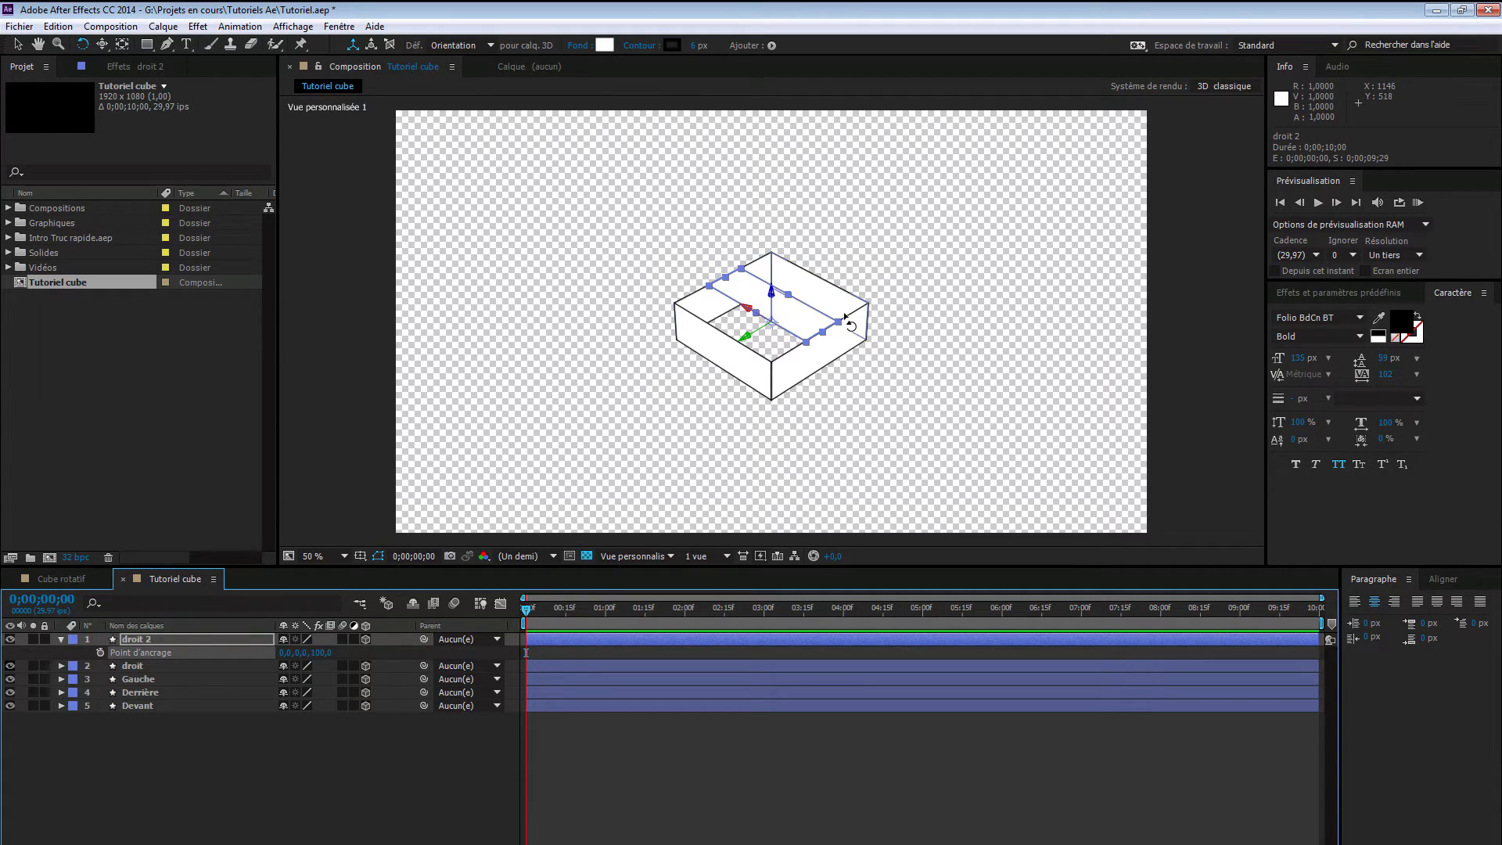
- Set droit 2's Rectangle Path size to 600 × 600
{"action": "left_click", "coordinate": [180, 638]}
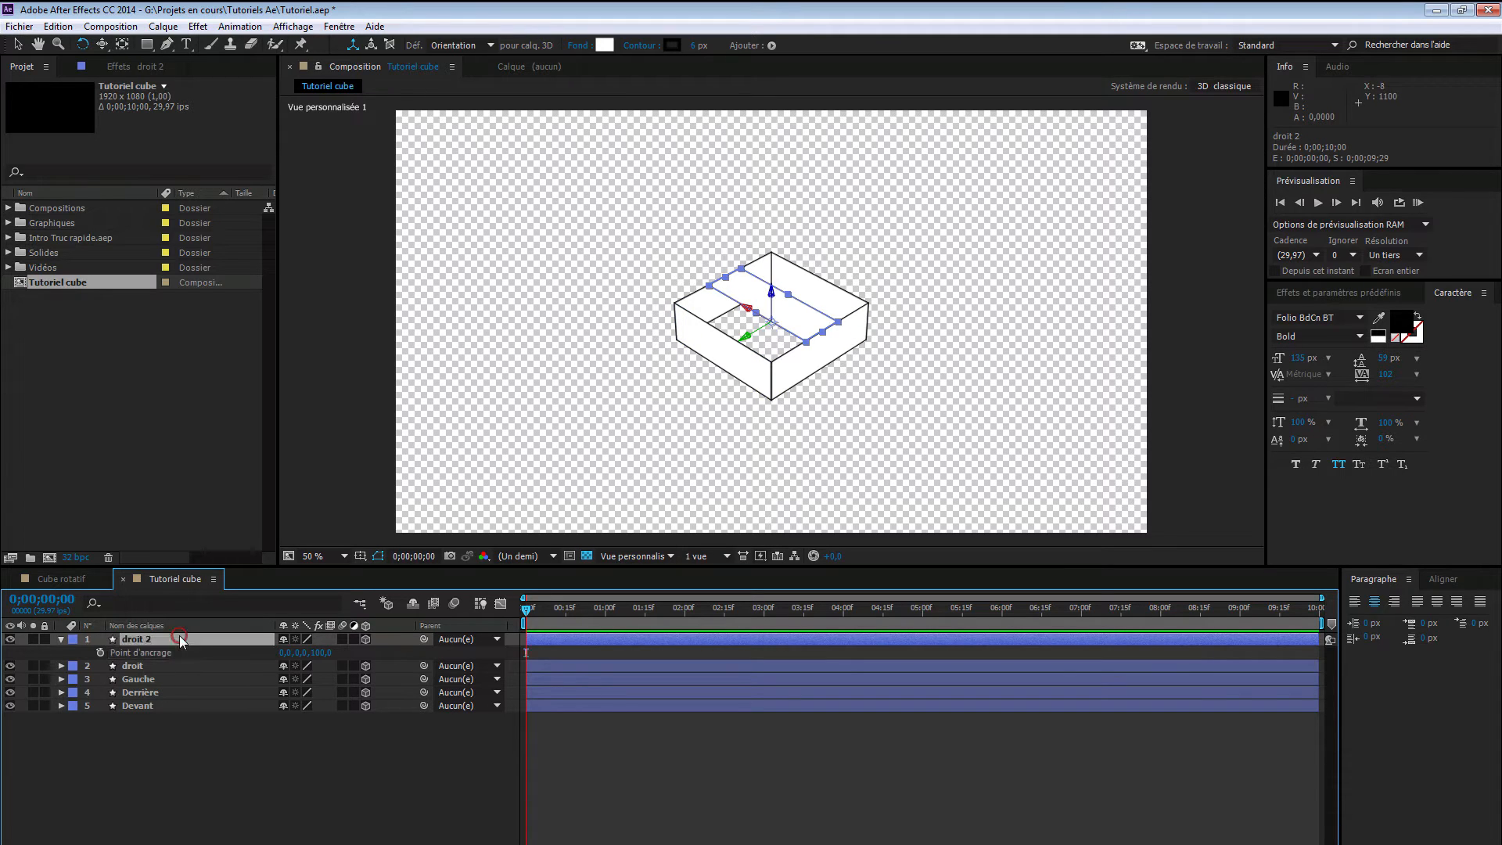
{"action": "left_click", "coordinate": [60, 639]}
{"action": "left_click", "coordinate": [61, 640]}
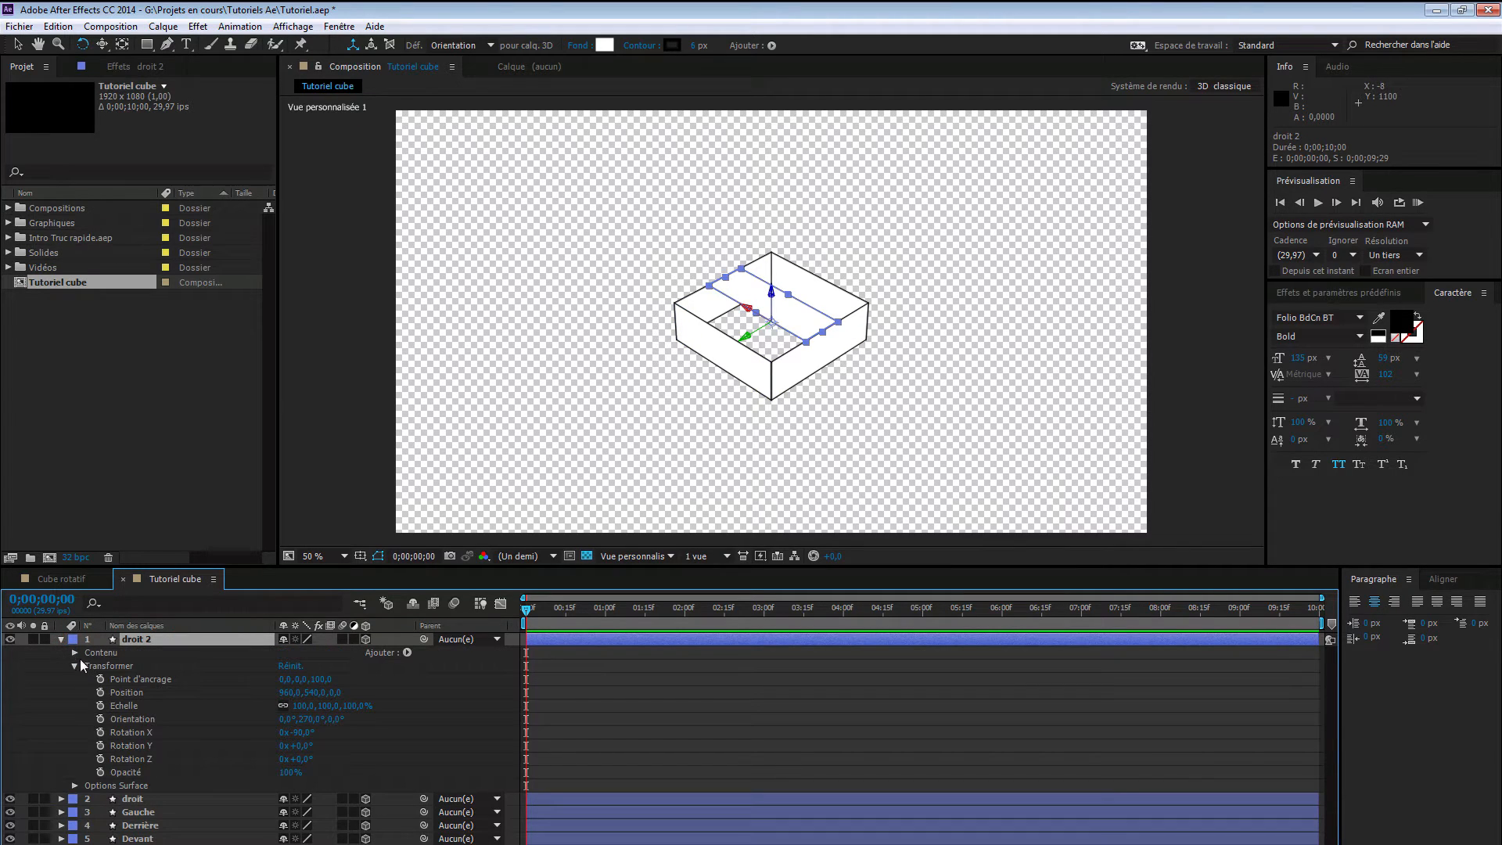
{"action": "left_click", "coordinate": [75, 666]}
{"action": "left_click", "coordinate": [76, 652]}
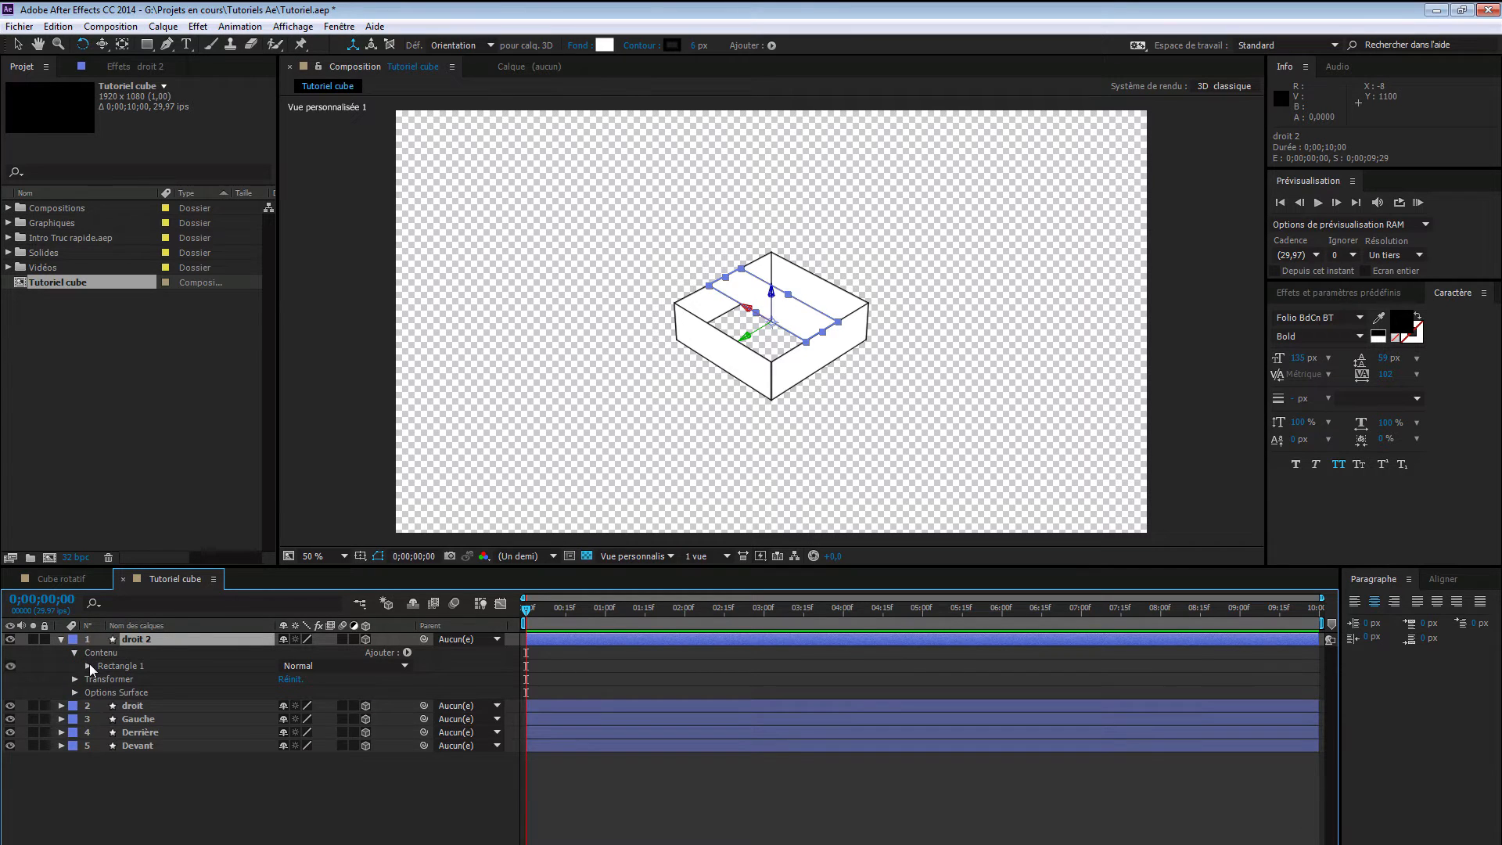
{"action": "left_click", "coordinate": [89, 665]}
{"action": "left_click", "coordinate": [102, 679]}
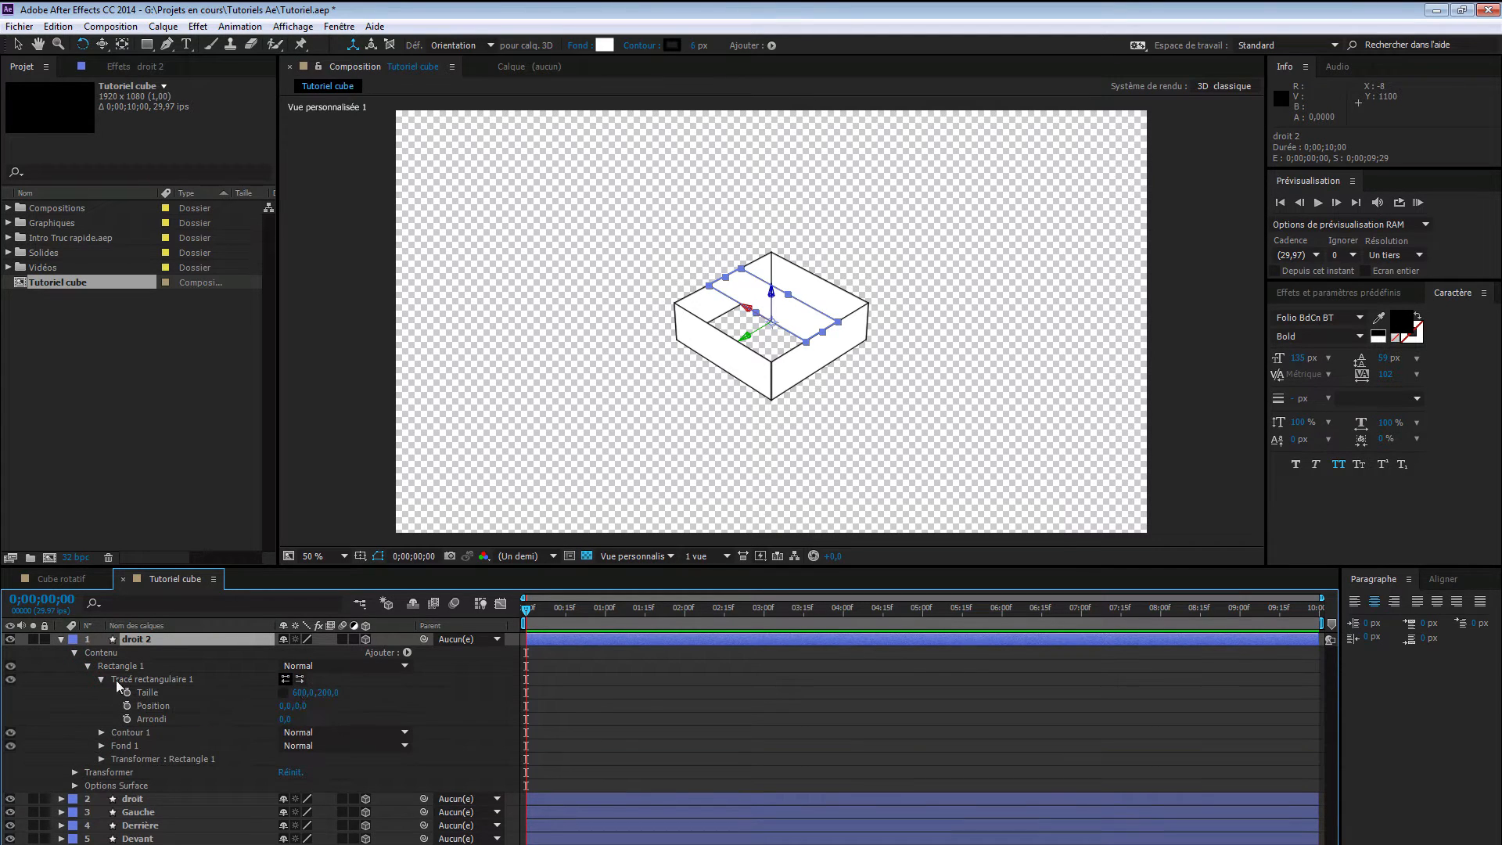
{"action": "left_click", "coordinate": [326, 694]}
{"action": "type", "text": "600"}
{"action": "key", "text": "Return"}
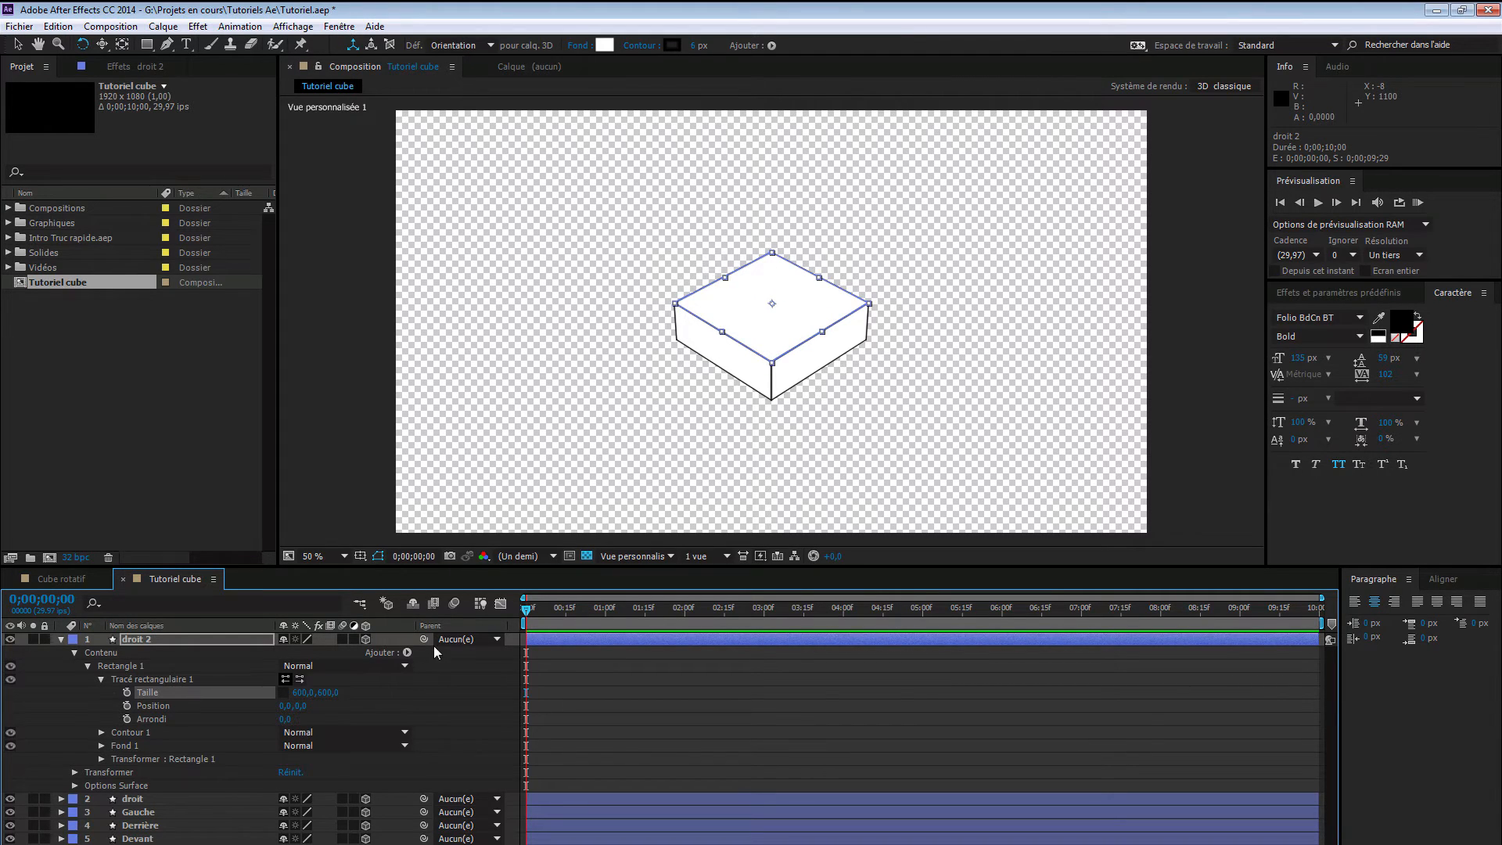
- Make the lid's fill black and switch to the Cube rotatif composition
{"action": "left_click", "coordinate": [197, 640]}
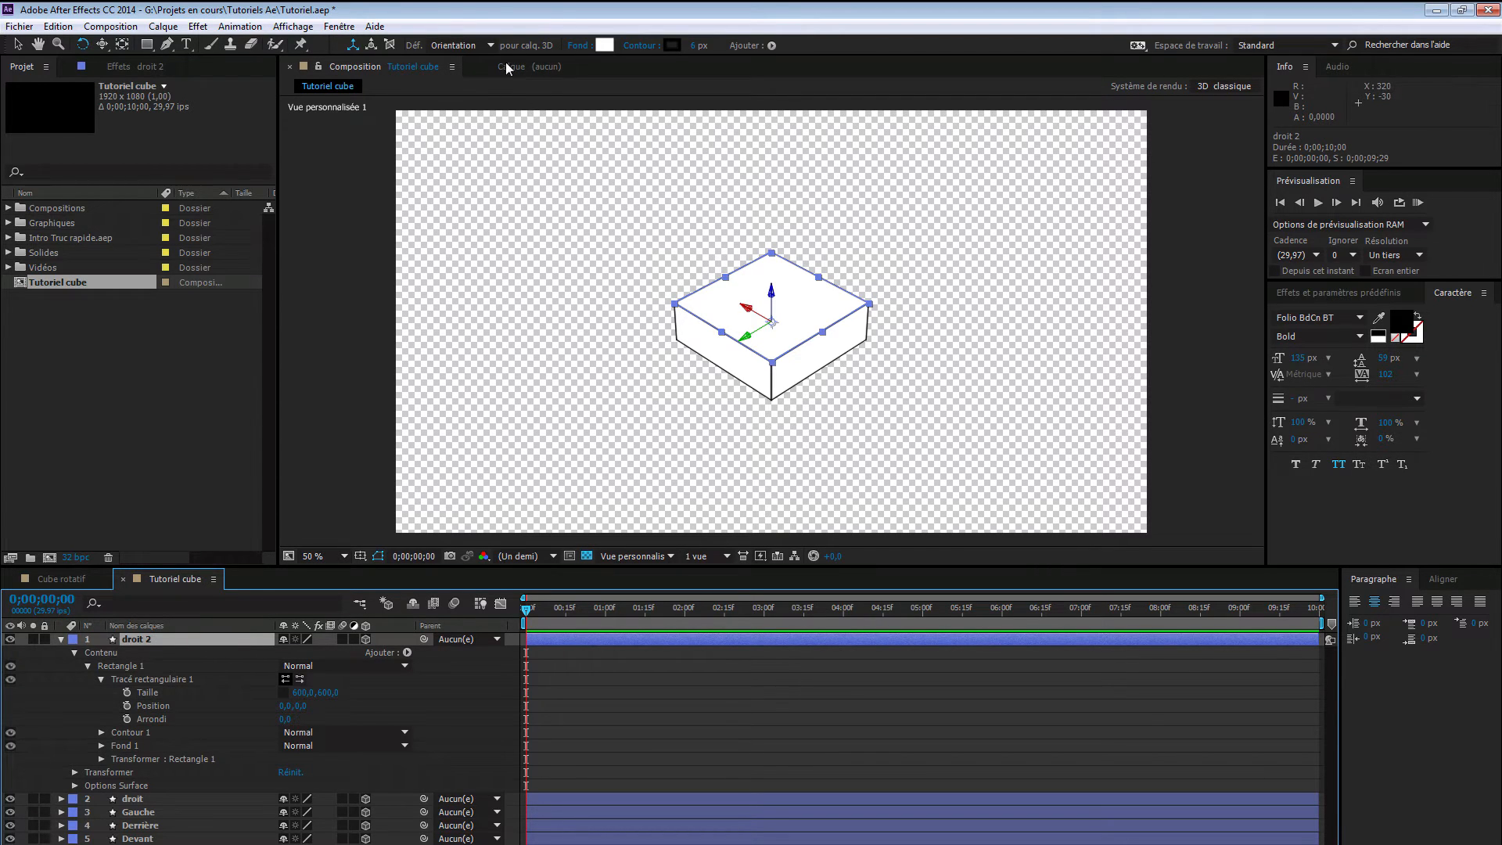
{"action": "left_click", "coordinate": [604, 44]}
{"action": "left_click_drag", "start_coordinate": [429, 164], "coordinate": [280, 321]}
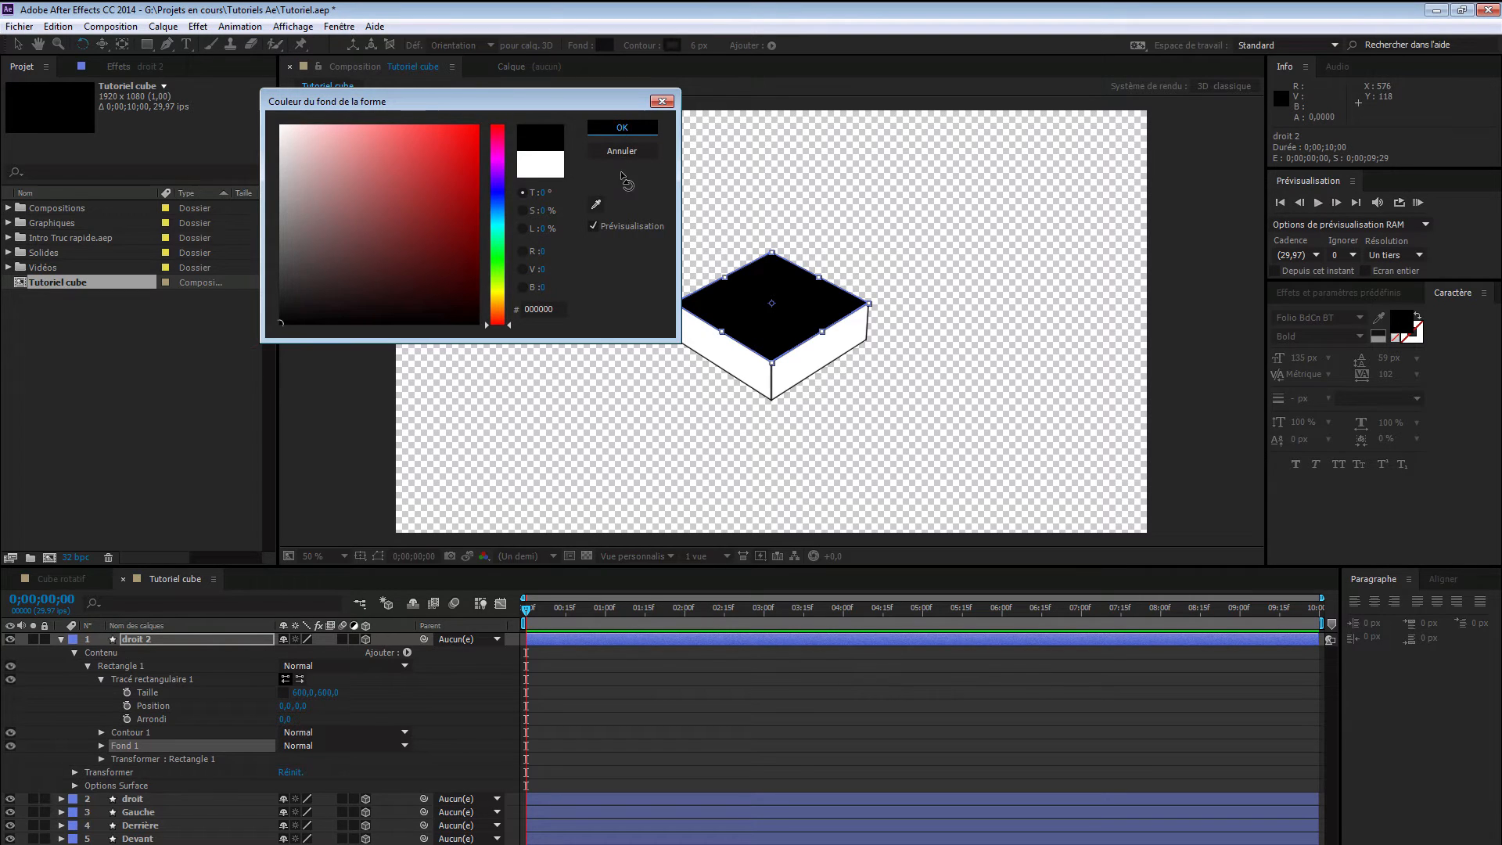
{"action": "left_click", "coordinate": [621, 127]}
{"action": "left_click", "coordinate": [67, 581]}
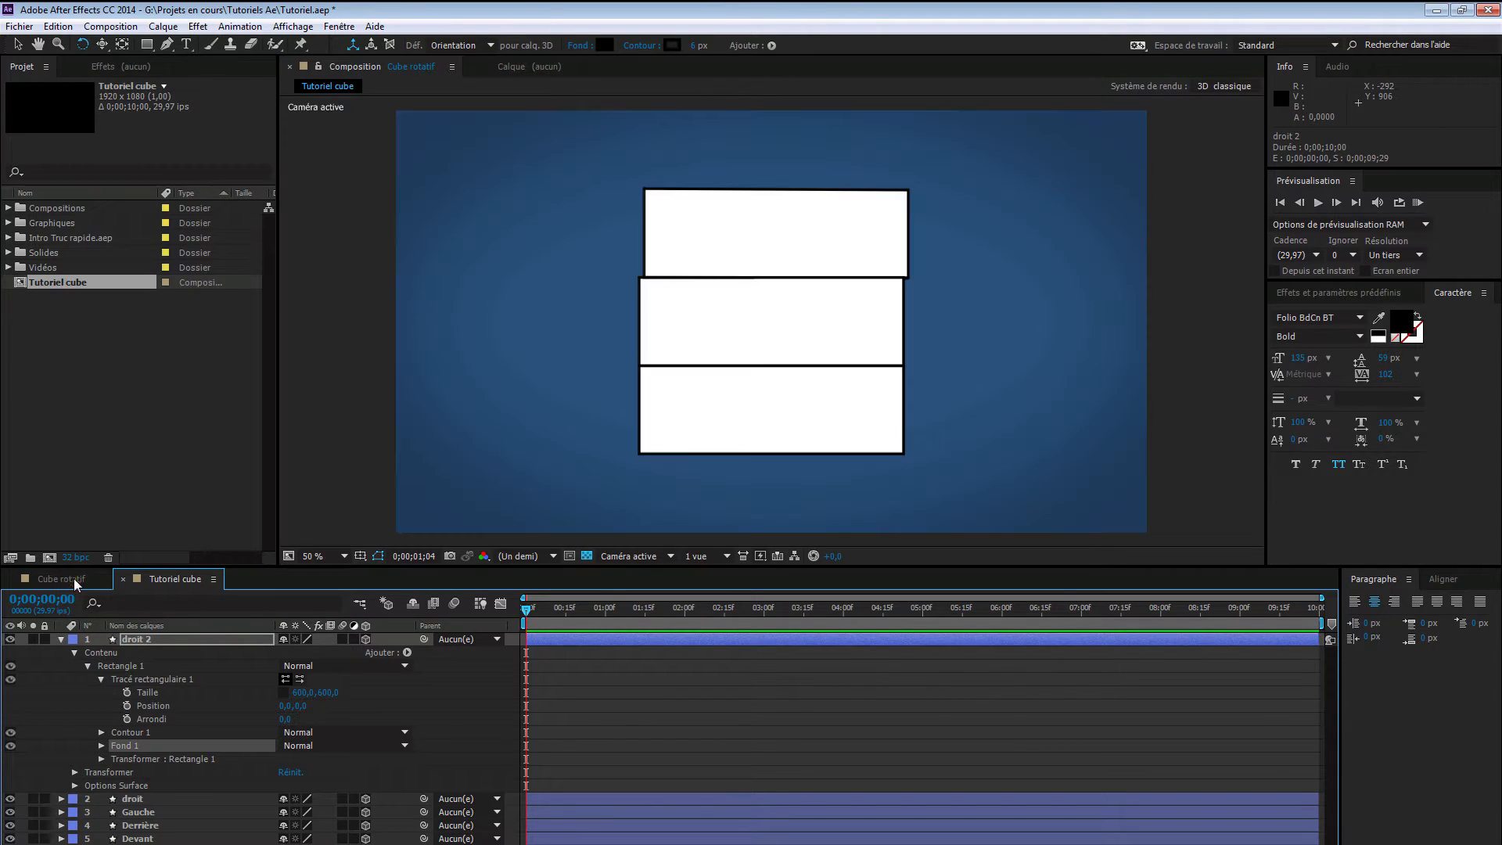
- Scrub Cube rotatif to preview TUTORIEL AFTER and then EFFECTS, then go back to Tutoriel cube
{"action": "left_click_drag", "start_coordinate": [618, 613], "coordinate": [770, 618]}
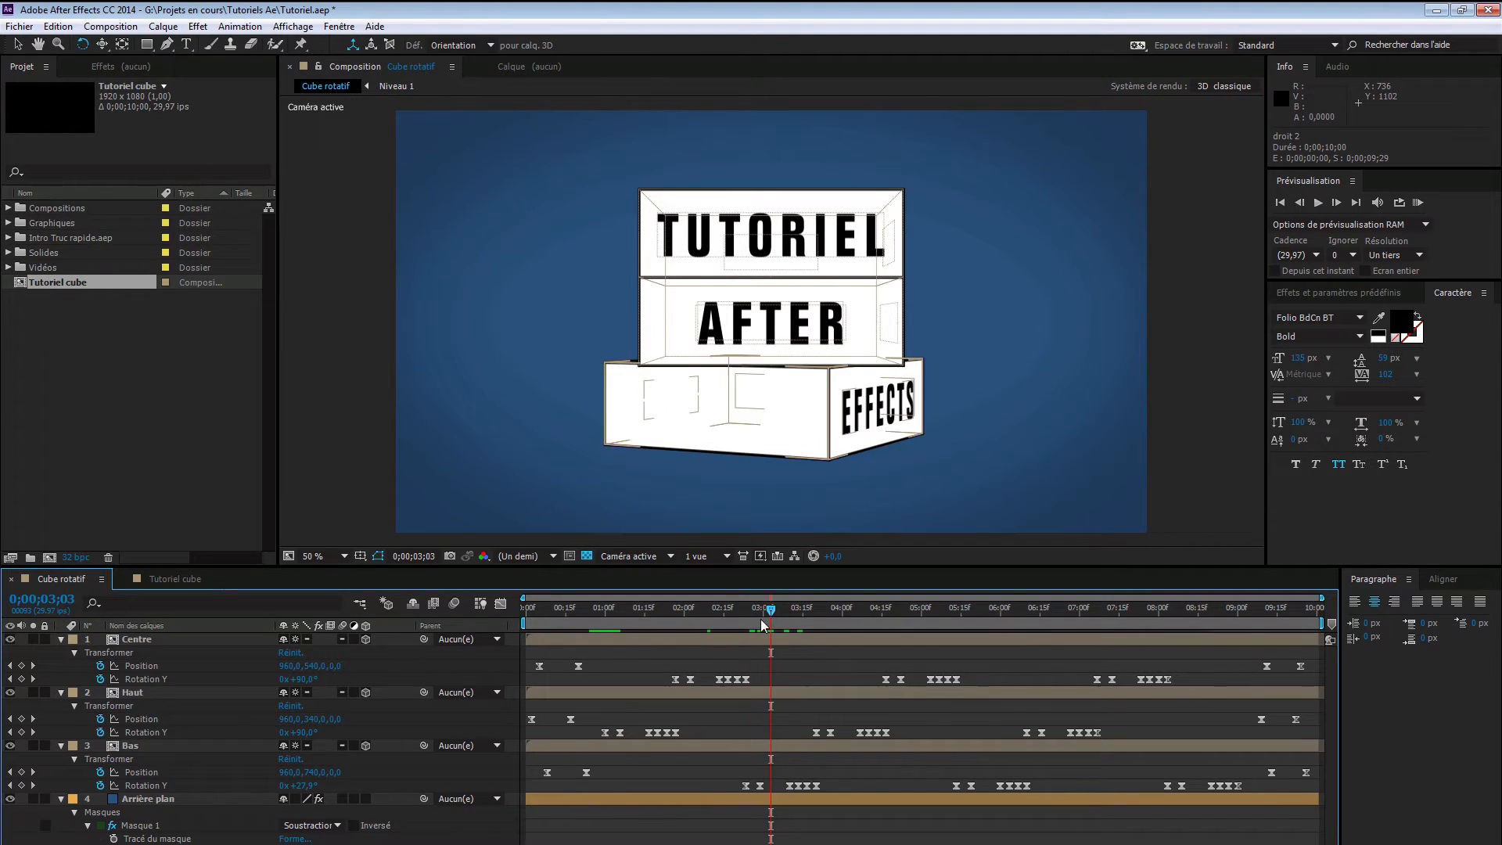
{"action": "left_click_drag", "start_coordinate": [770, 615], "coordinate": [845, 616]}
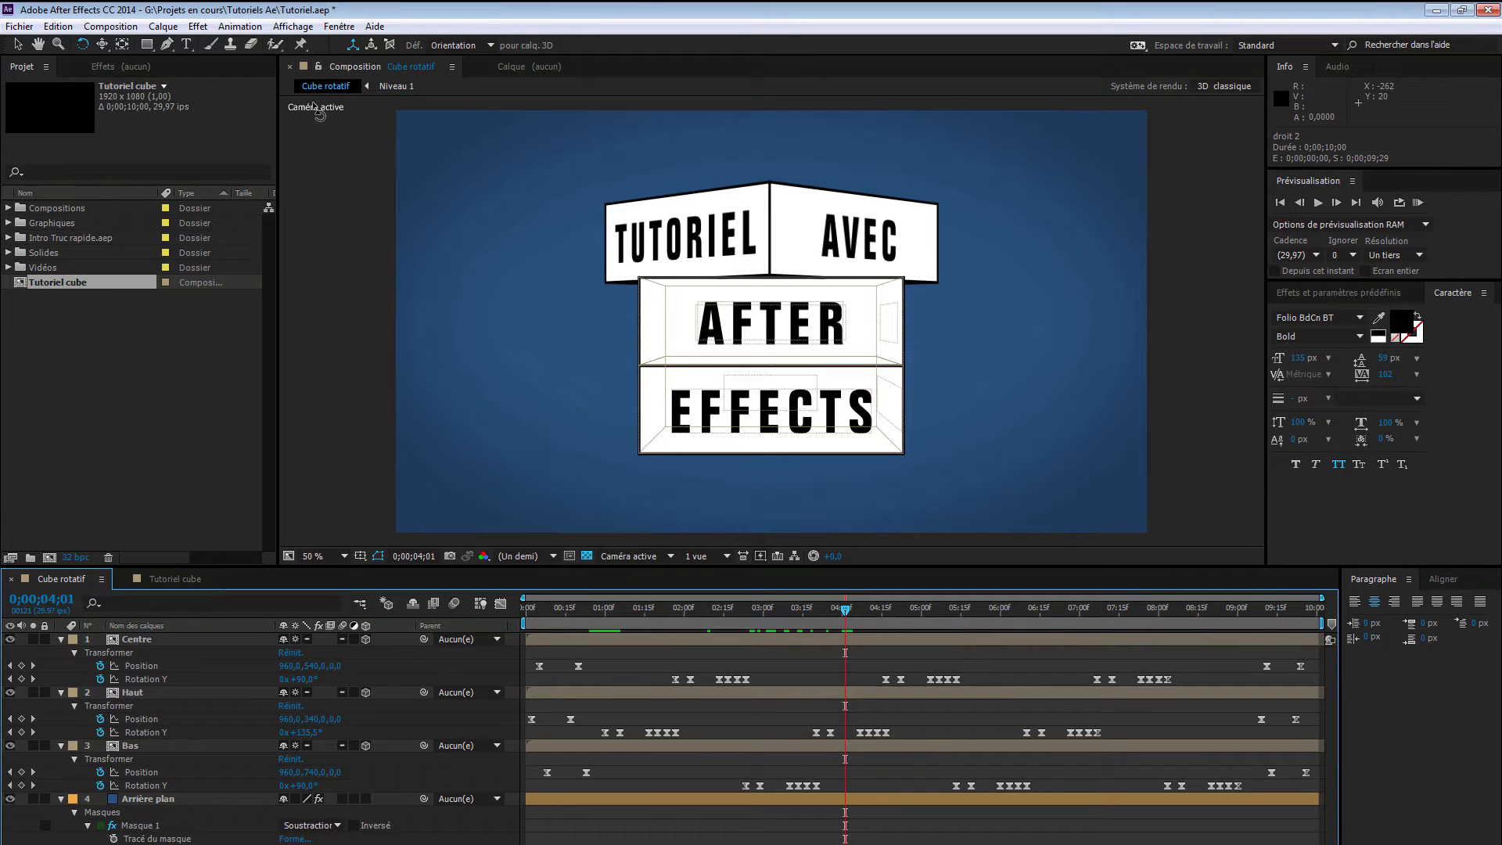
{"action": "left_click", "coordinate": [177, 580]}
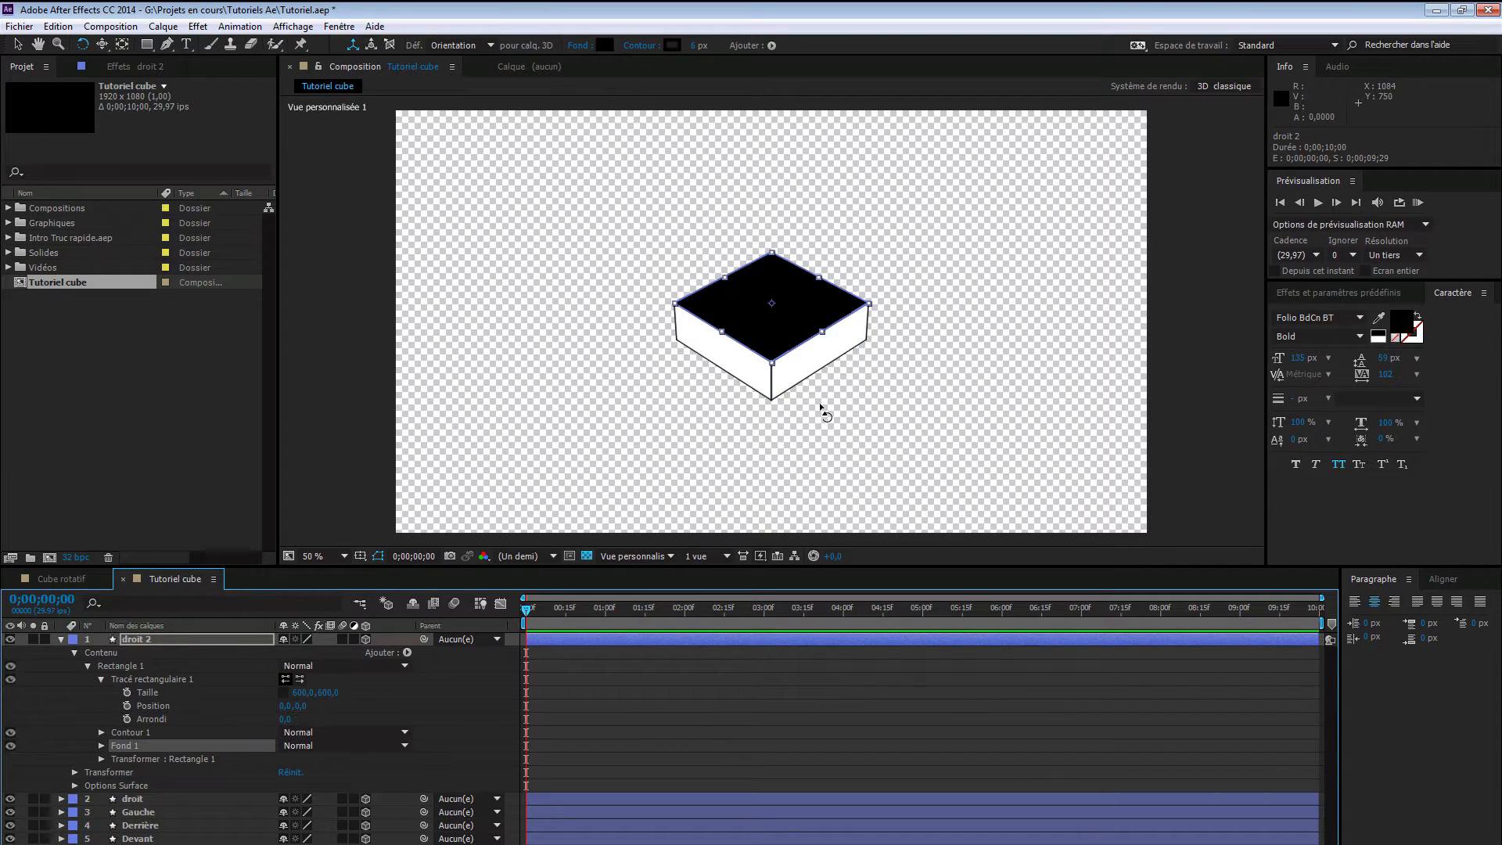
- Give the lid layer a 3 px stroke width
{"action": "scroll", "coordinate": [820, 411], "scroll_direction": "up", "scroll_amount": 1}
{"action": "scroll", "coordinate": [820, 410], "scroll_direction": "up", "scroll_amount": 1}
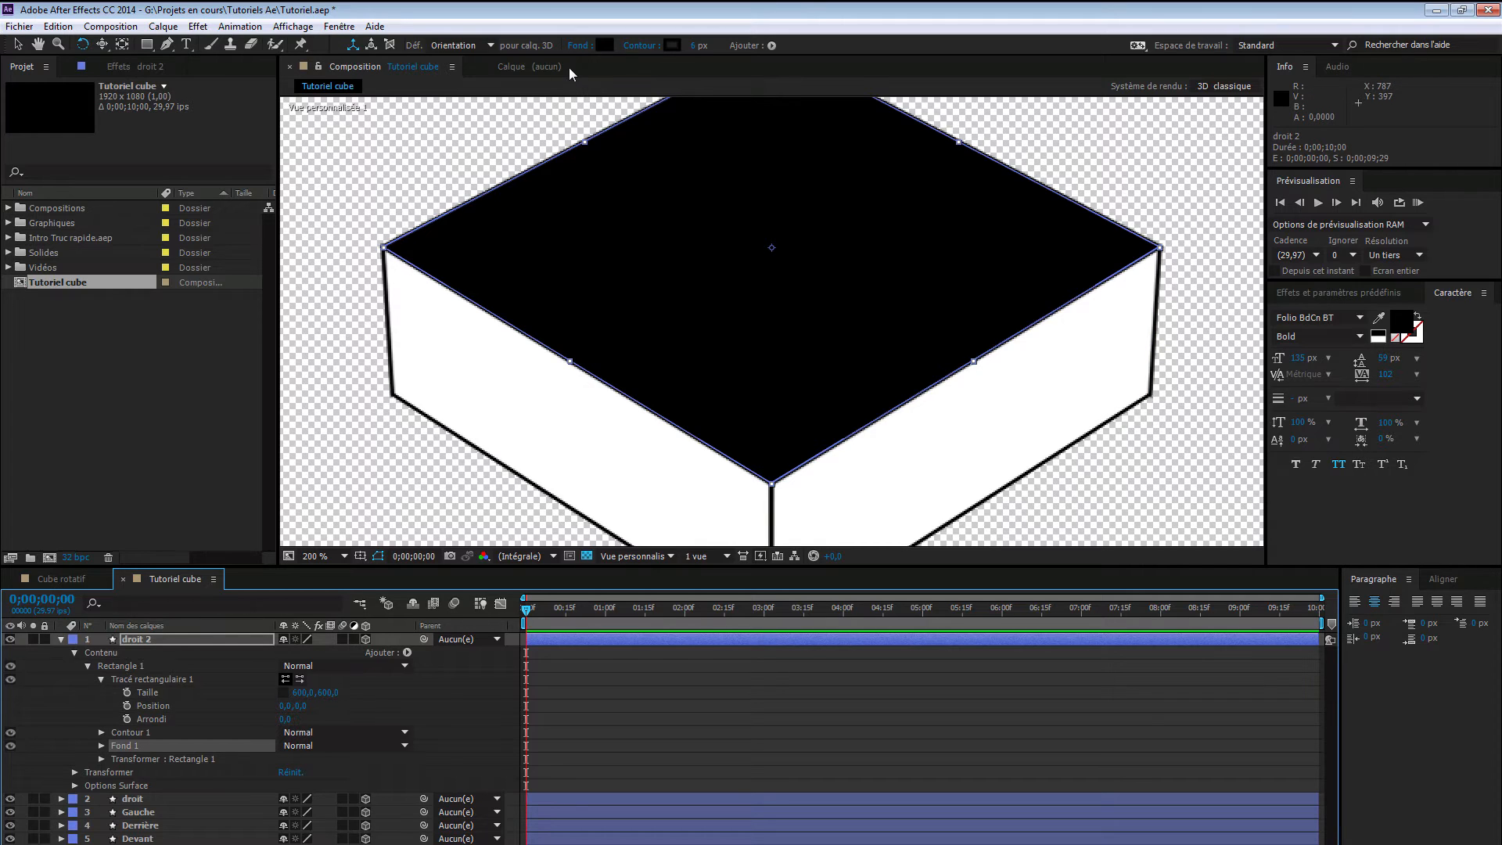
{"action": "left_click", "coordinate": [159, 639]}
{"action": "left_click", "coordinate": [693, 47]}
{"action": "type", "text": "3"}
{"action": "key", "text": "Return"}
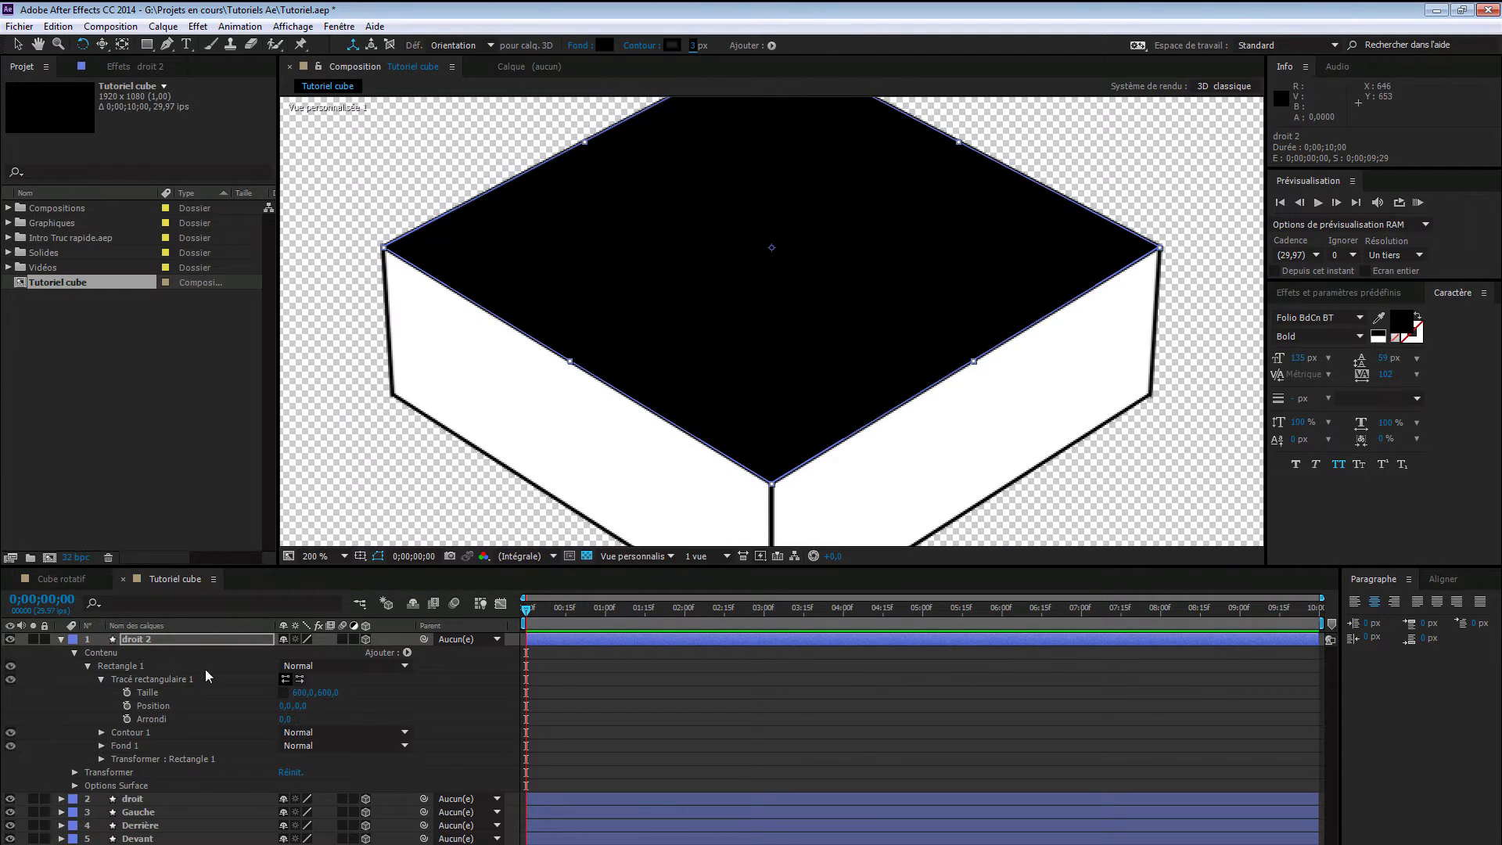
- Rename the droit 2 layer to 'Dessus'
{"action": "left_click", "coordinate": [171, 636]}
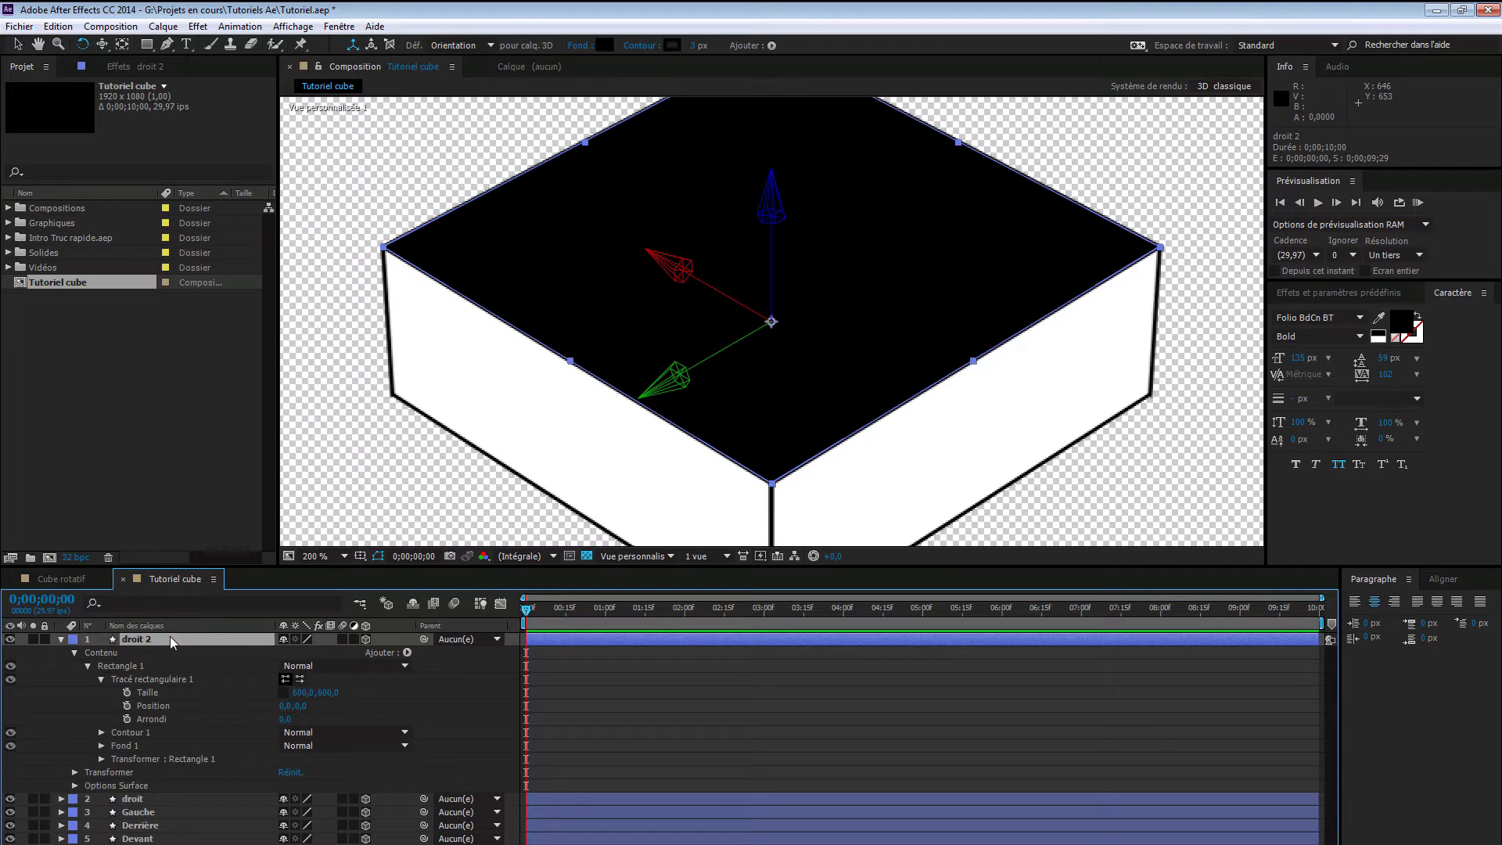
{"action": "key", "text": "Return"}
{"action": "type", "text": "Dessus"}
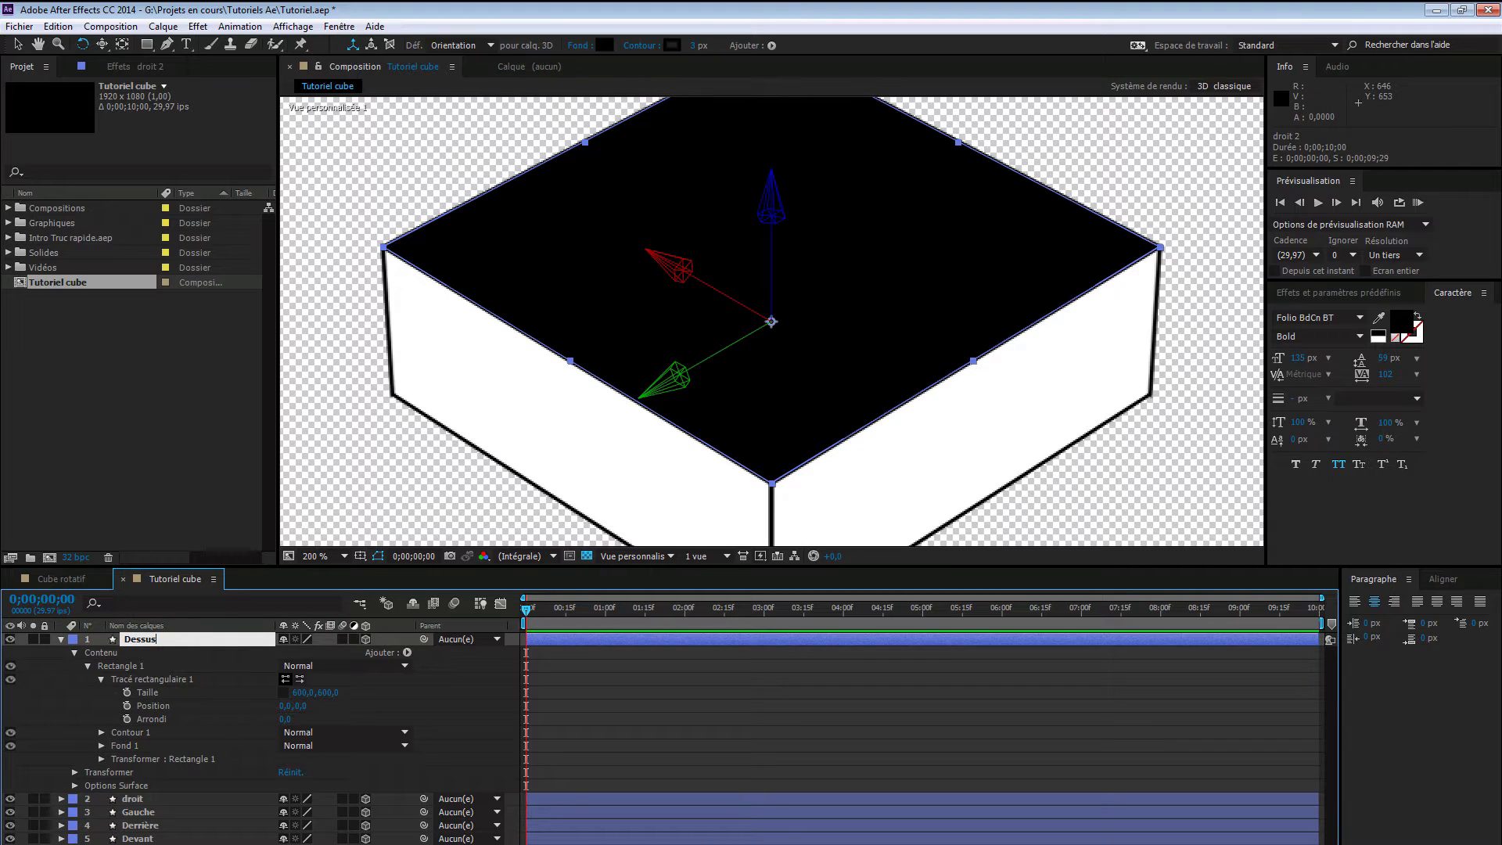
{"action": "key", "text": "Return"}
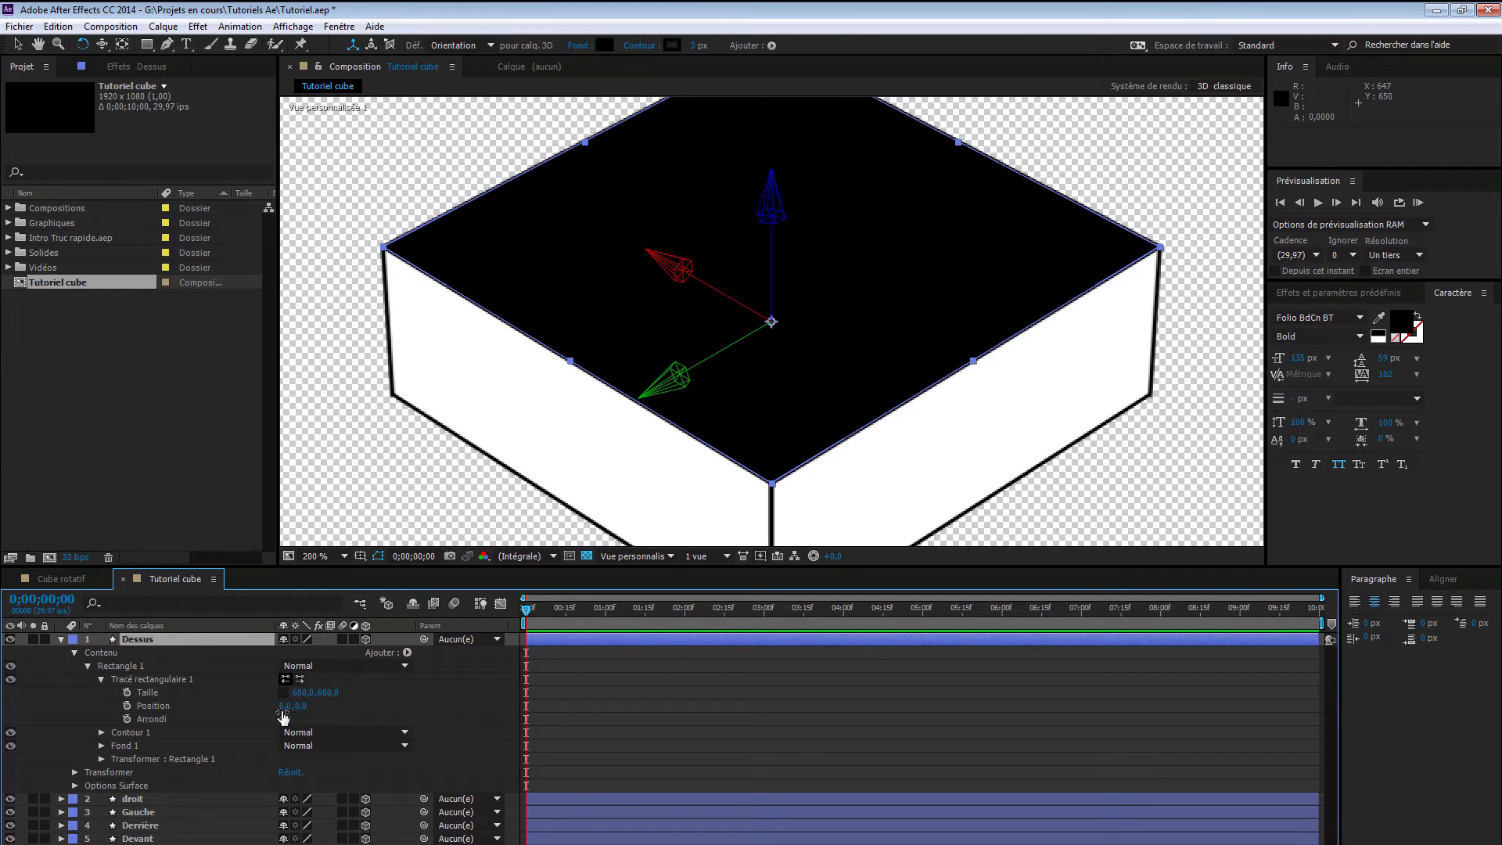
{"action": "scroll", "coordinate": [570, 497], "scroll_direction": "down", "scroll_amount": 2}
- Duplicate the Dessus layer and rotate the copy 90° on Rotation X
{"action": "scroll", "coordinate": [564, 501], "scroll_direction": "up", "scroll_amount": 1}
{"action": "scroll", "coordinate": [552, 503], "scroll_direction": "down", "scroll_amount": 1}
{"action": "left_click", "coordinate": [163, 640]}
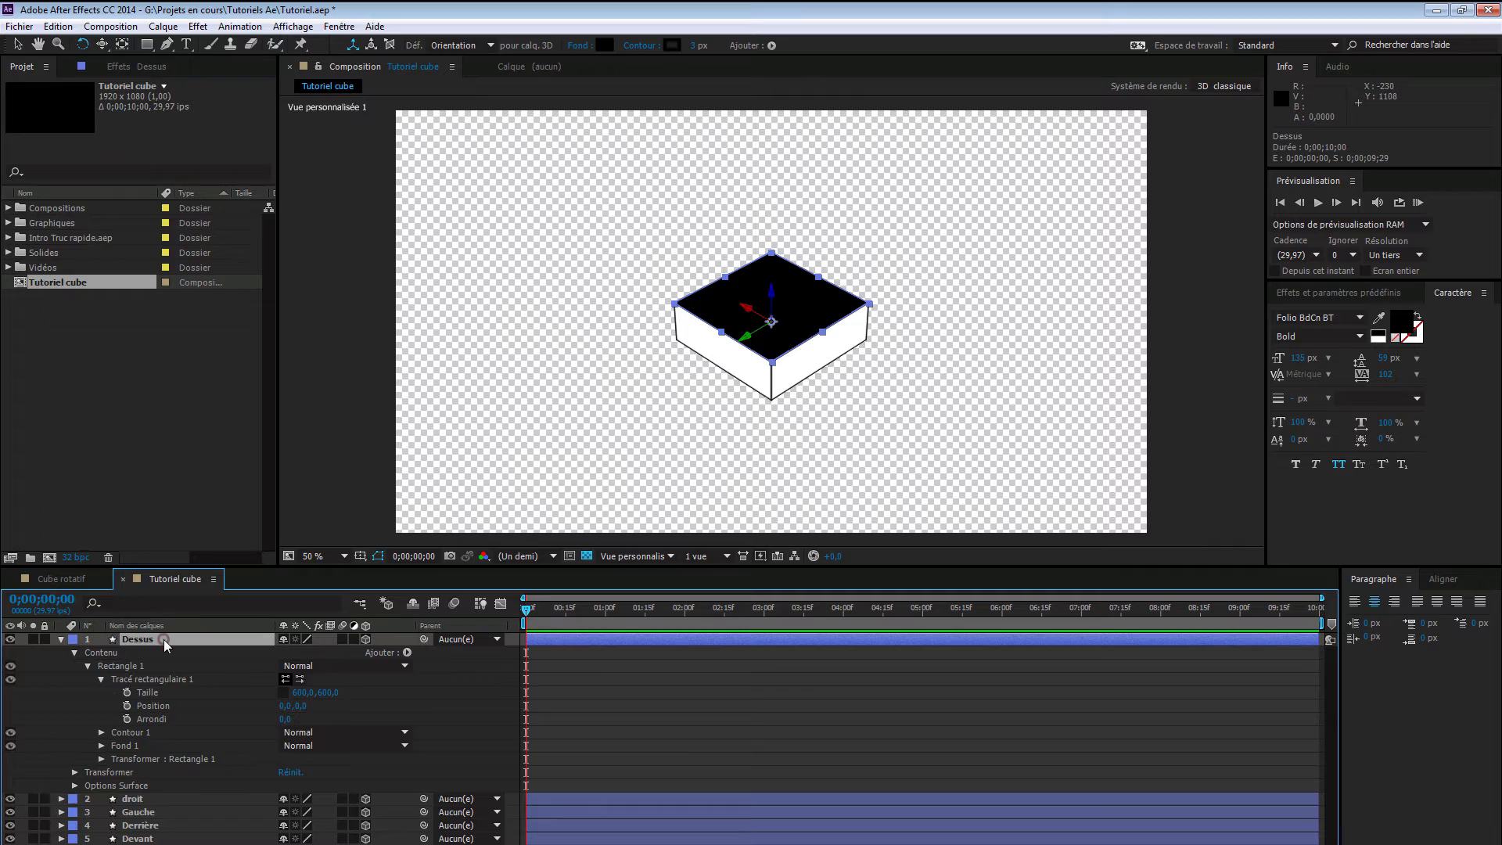
{"action": "key", "text": "ctrl+d"}
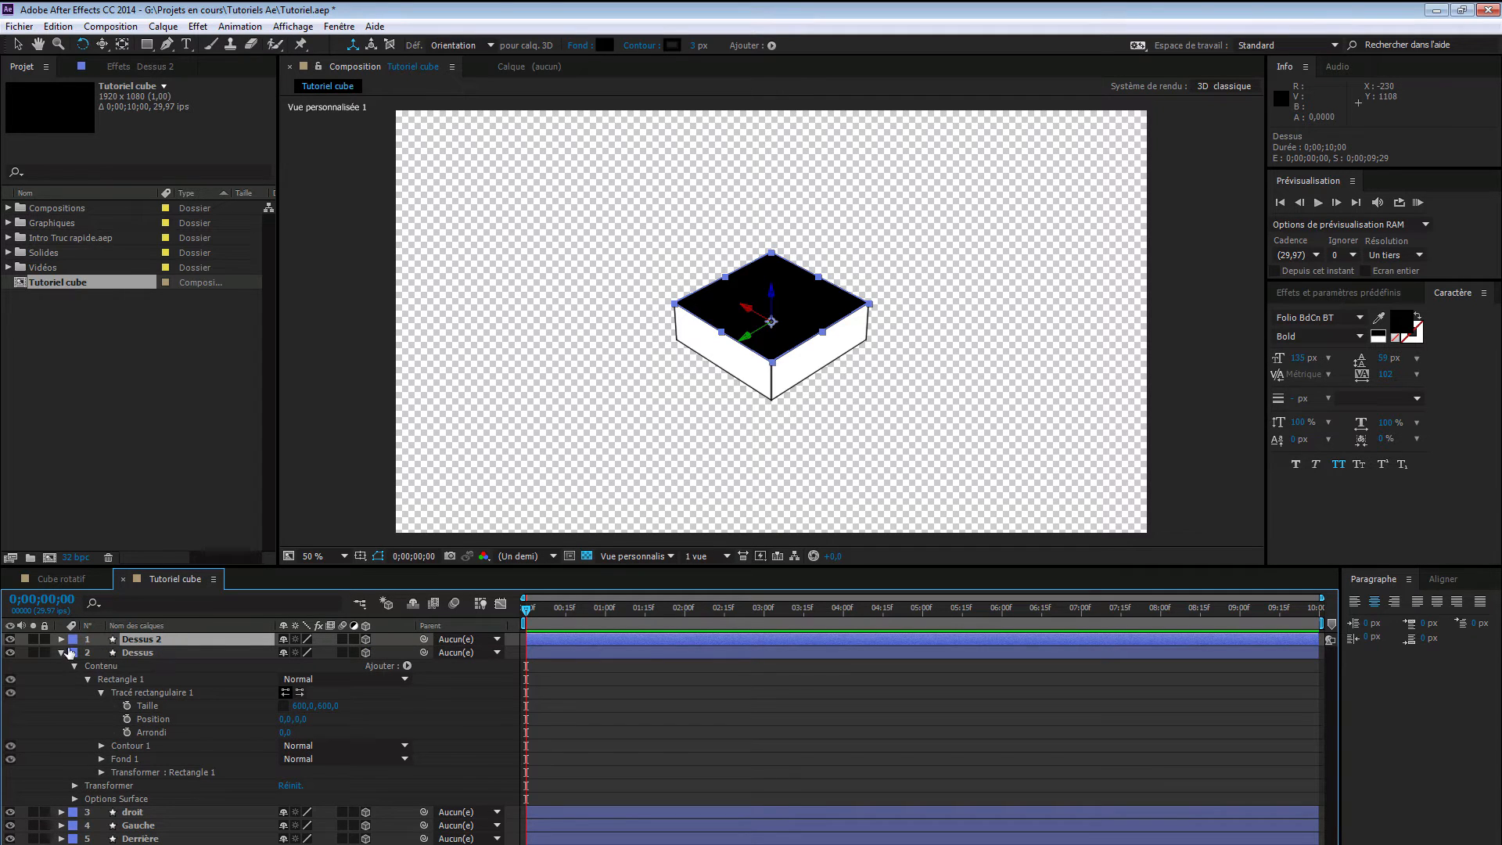
{"action": "key", "text": "r"}
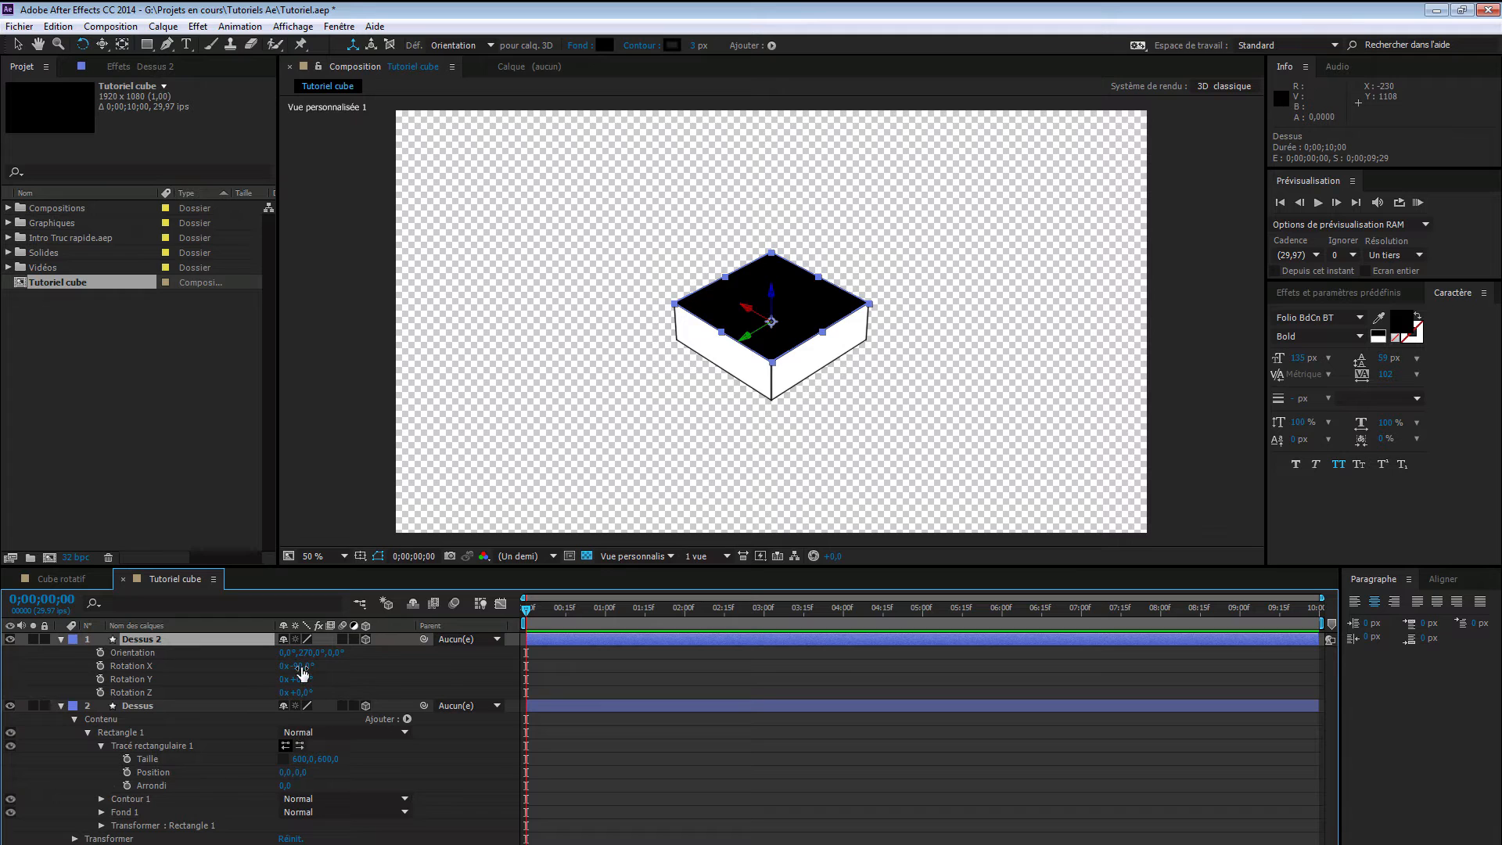
{"action": "left_click_drag", "start_coordinate": [301, 671], "coordinate": [456, 679]}
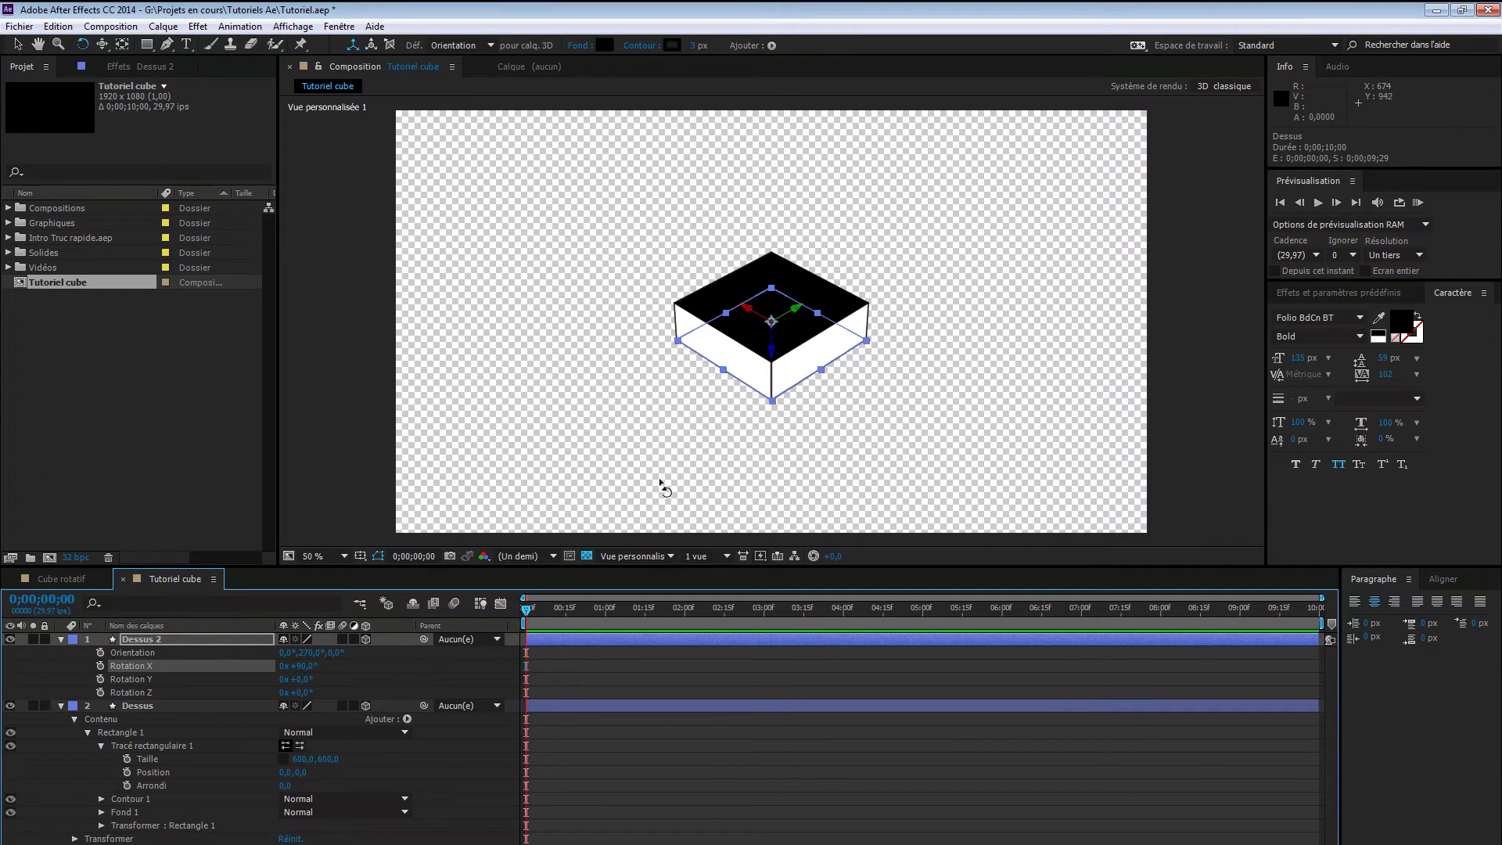
- Rename the copy 'dessous', collapse the dessous and Dessus layers, and deselect all
{"action": "left_click", "coordinate": [179, 640]}
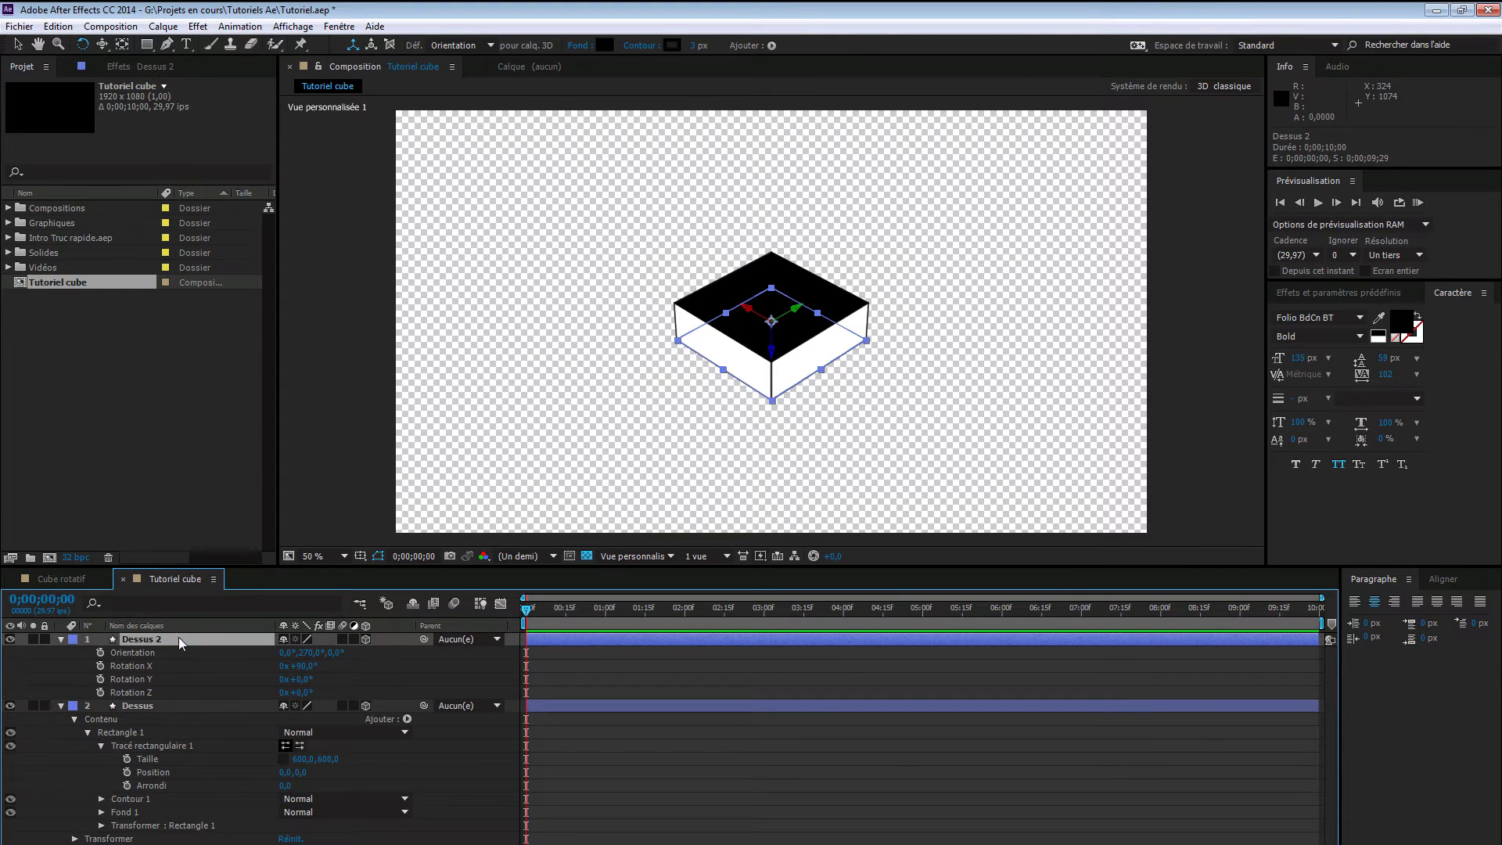
{"action": "key", "text": "Return"}
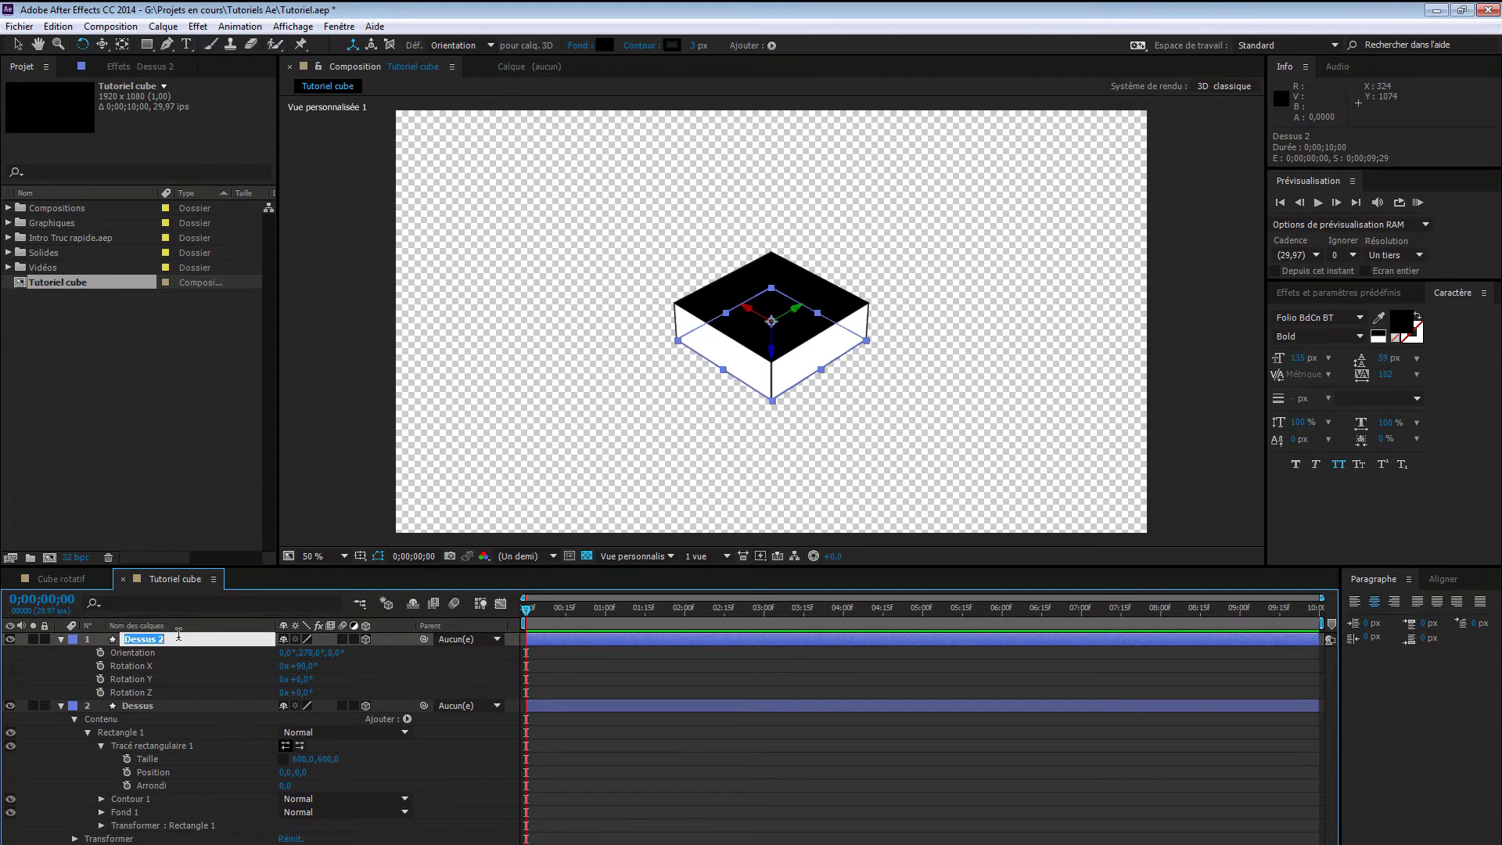
{"action": "type", "text": "d"}
{"action": "key", "text": "Return"}
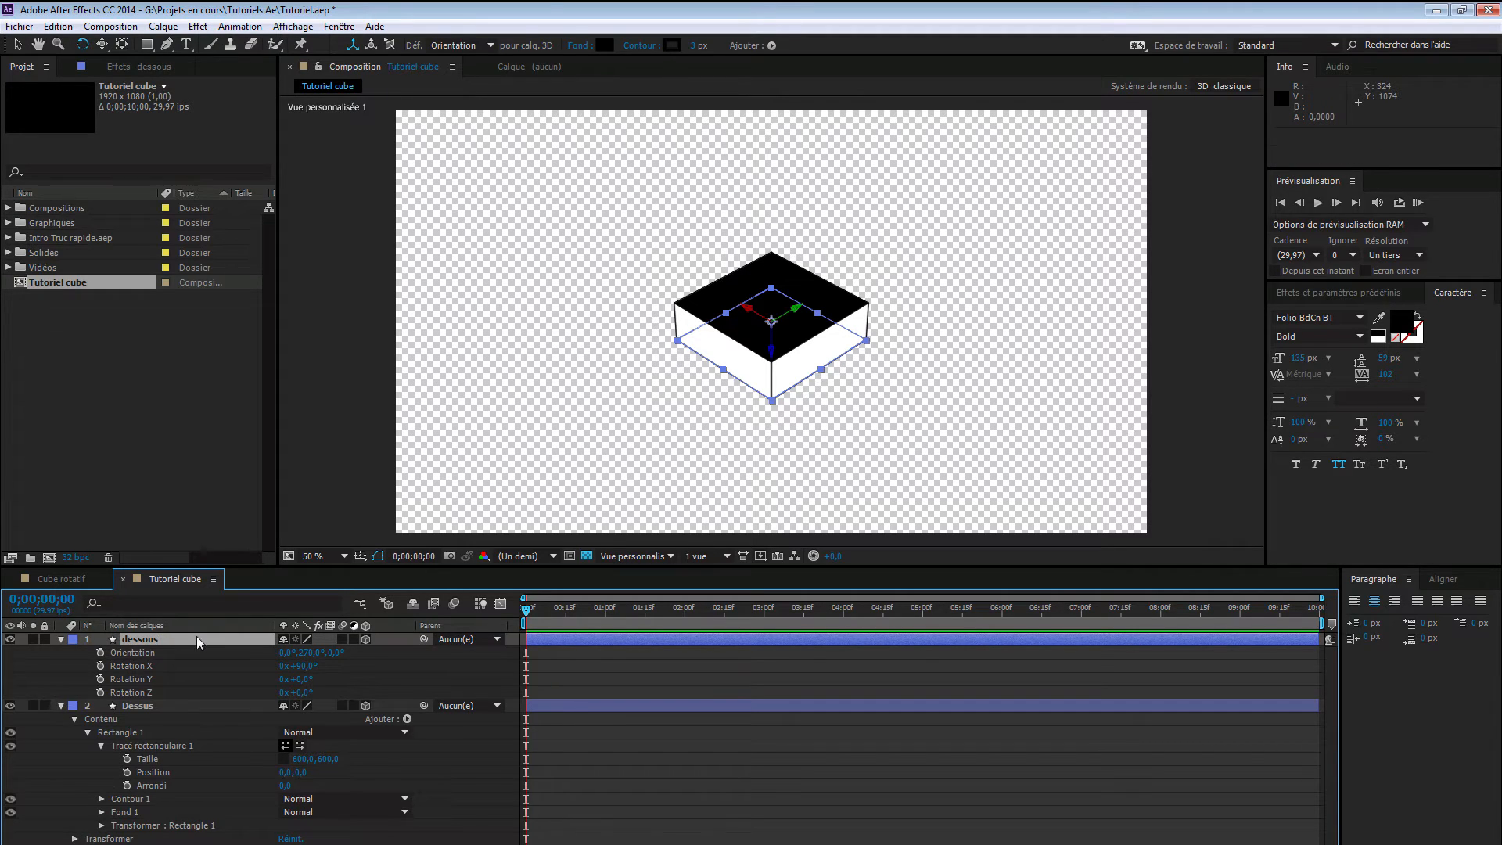
{"action": "left_click", "coordinate": [61, 640]}
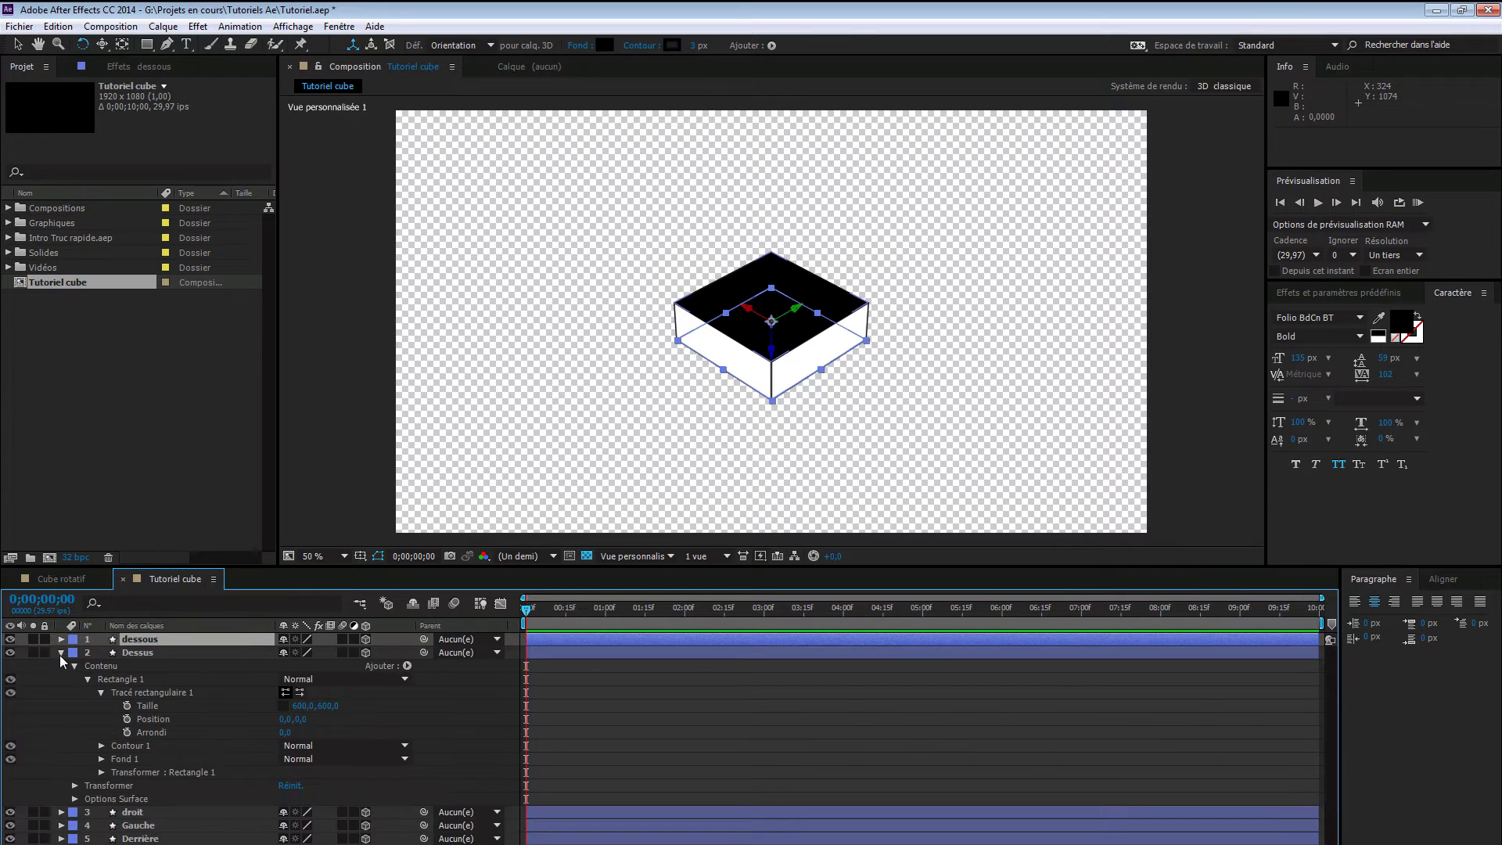
{"action": "left_click", "coordinate": [60, 653]}
{"action": "left_click", "coordinate": [200, 762]}
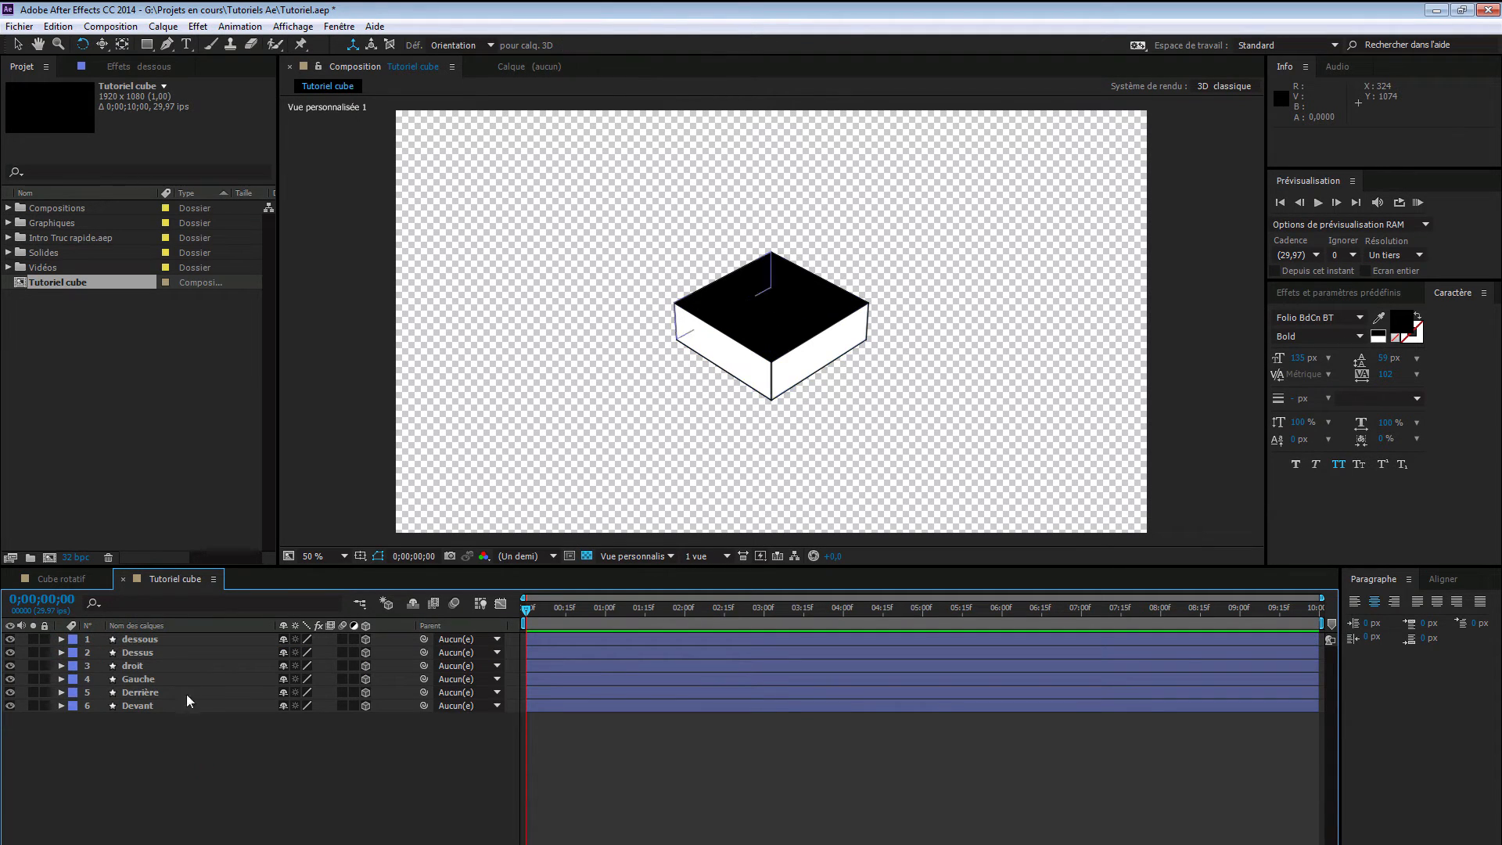
{"action": "left_click", "coordinate": [193, 637]}
{"action": "left_click_drag", "start_coordinate": [192, 655], "coordinate": [189, 713]}
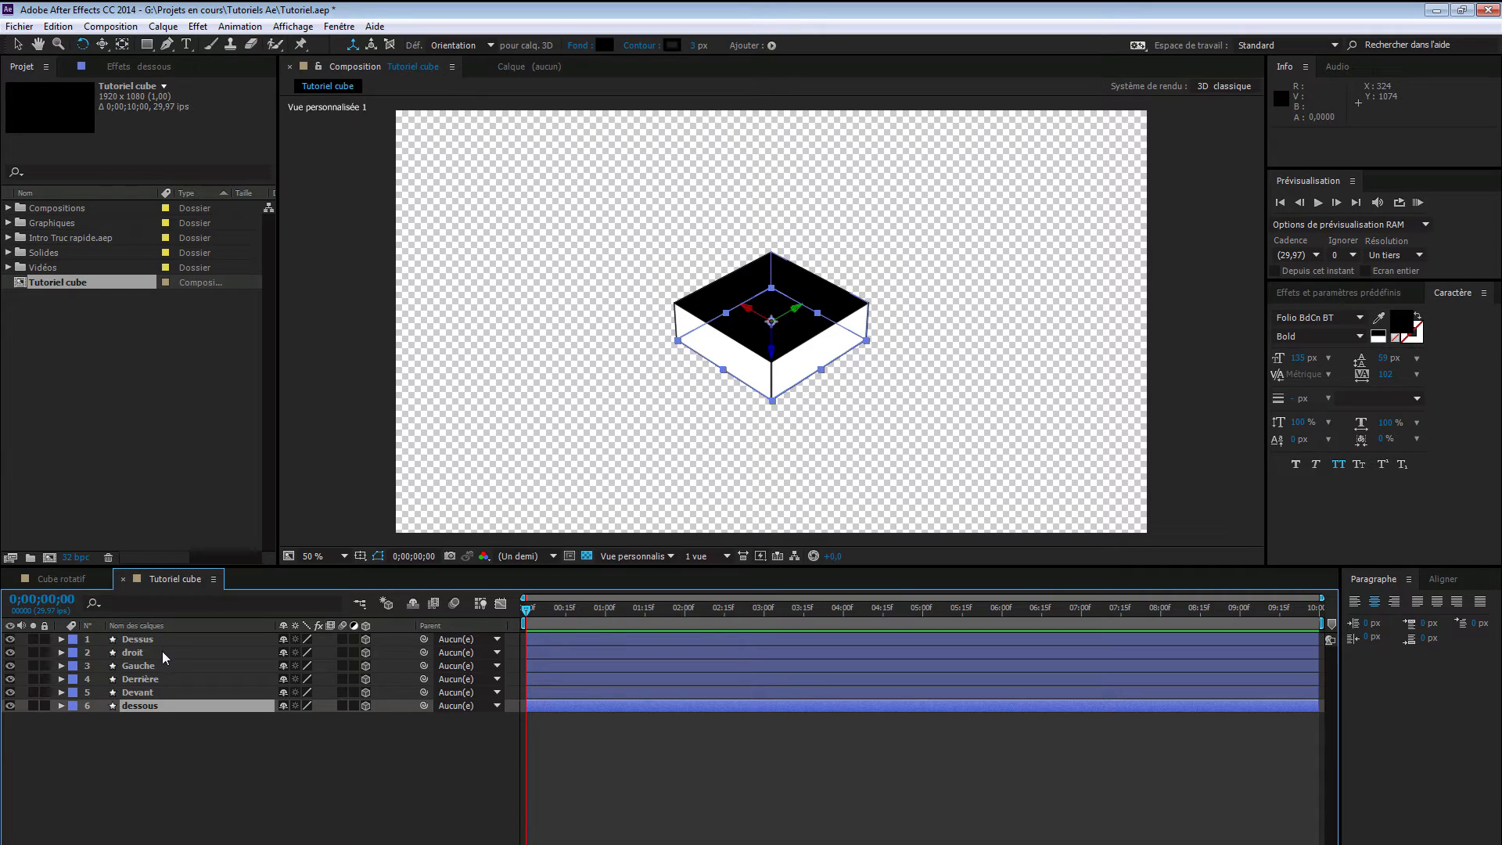
{"action": "left_click_drag", "start_coordinate": [162, 678], "coordinate": [163, 662]}
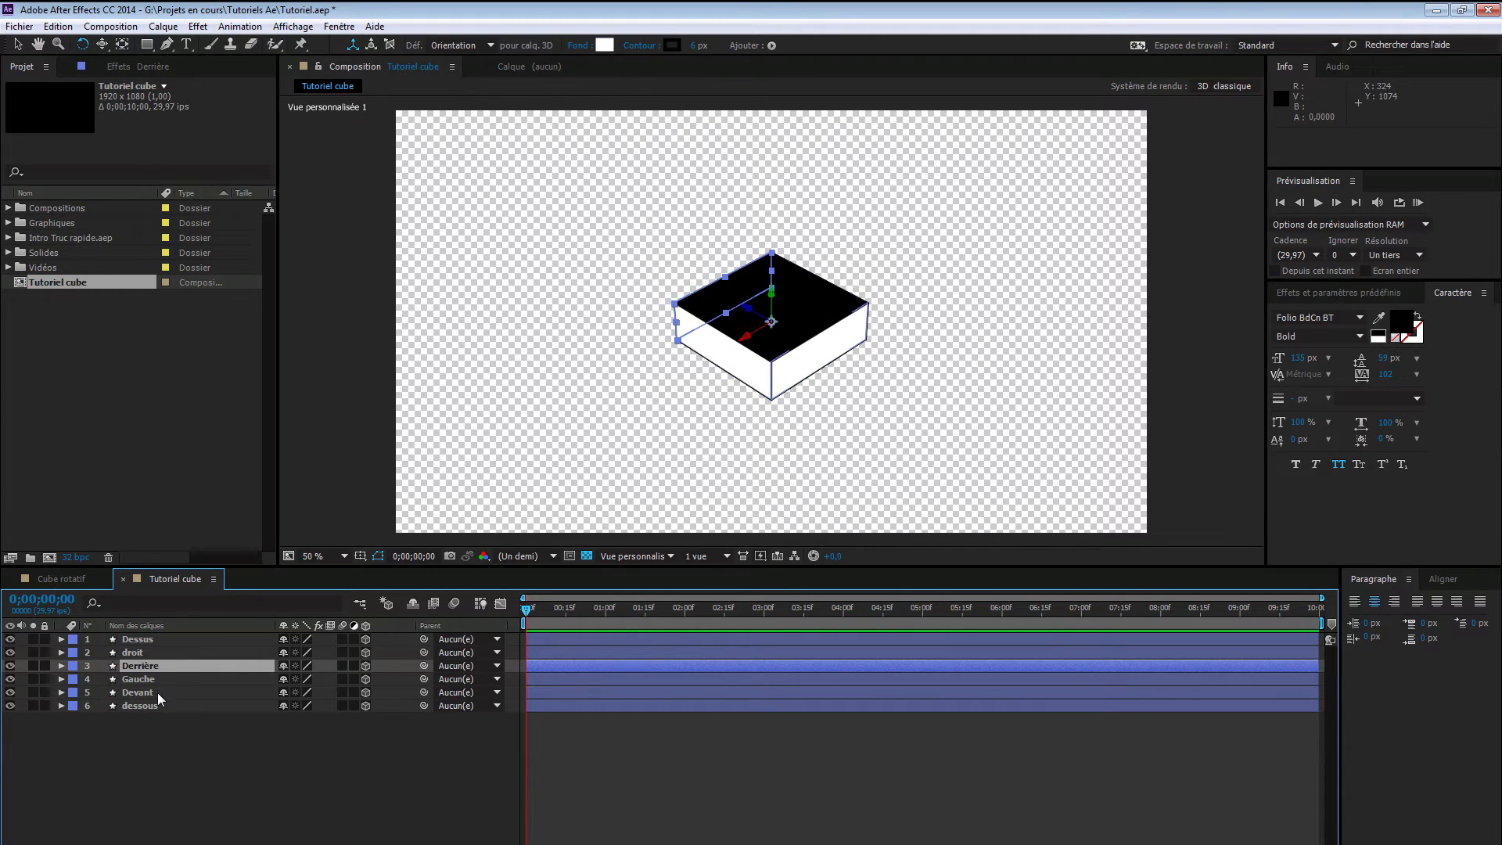
{"action": "left_click_drag", "start_coordinate": [158, 692], "coordinate": [171, 651]}
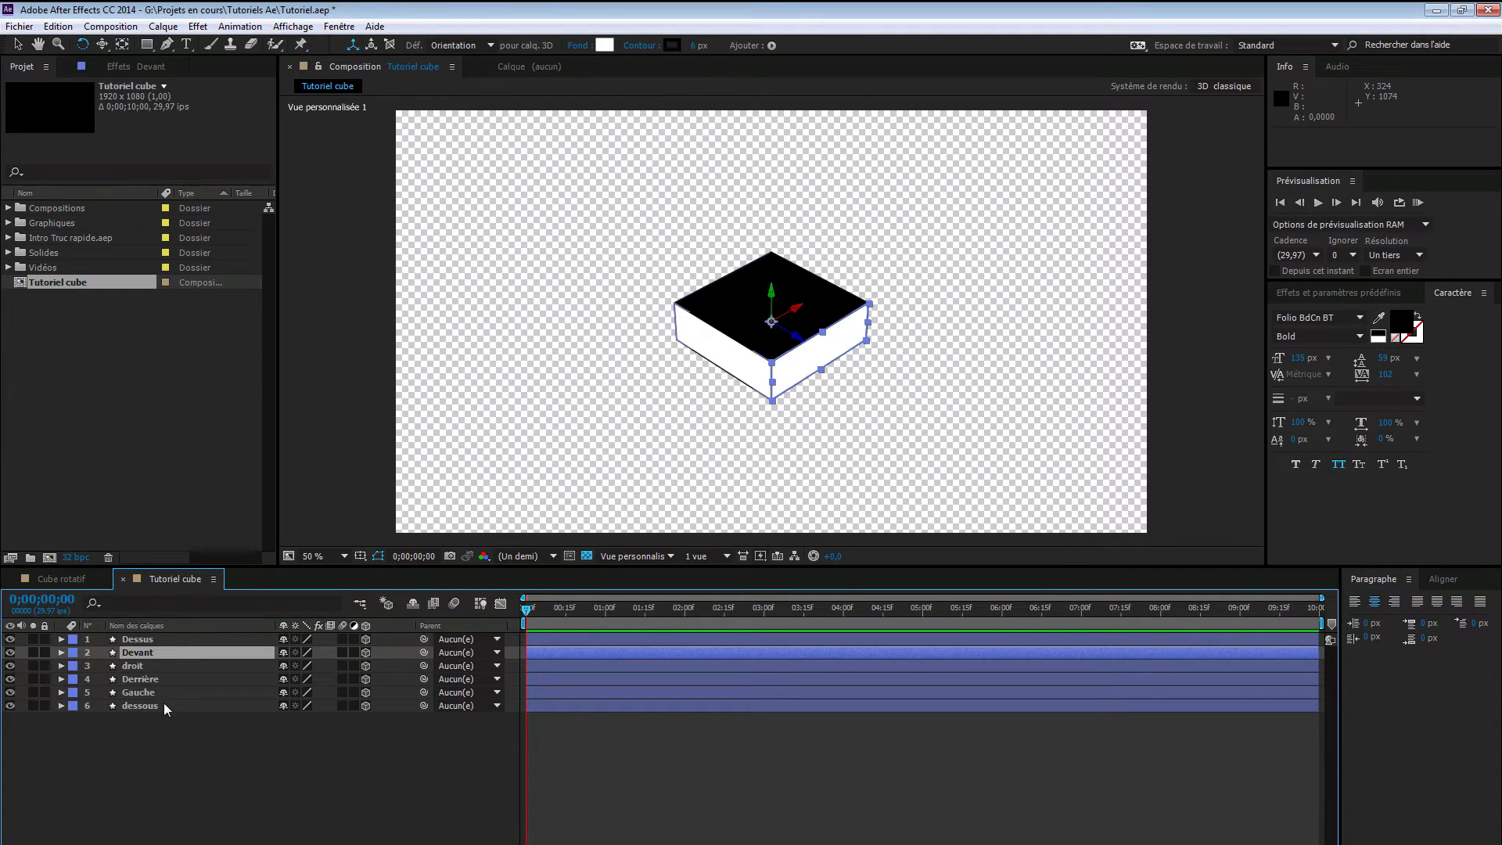
{"action": "left_click", "coordinate": [322, 785]}
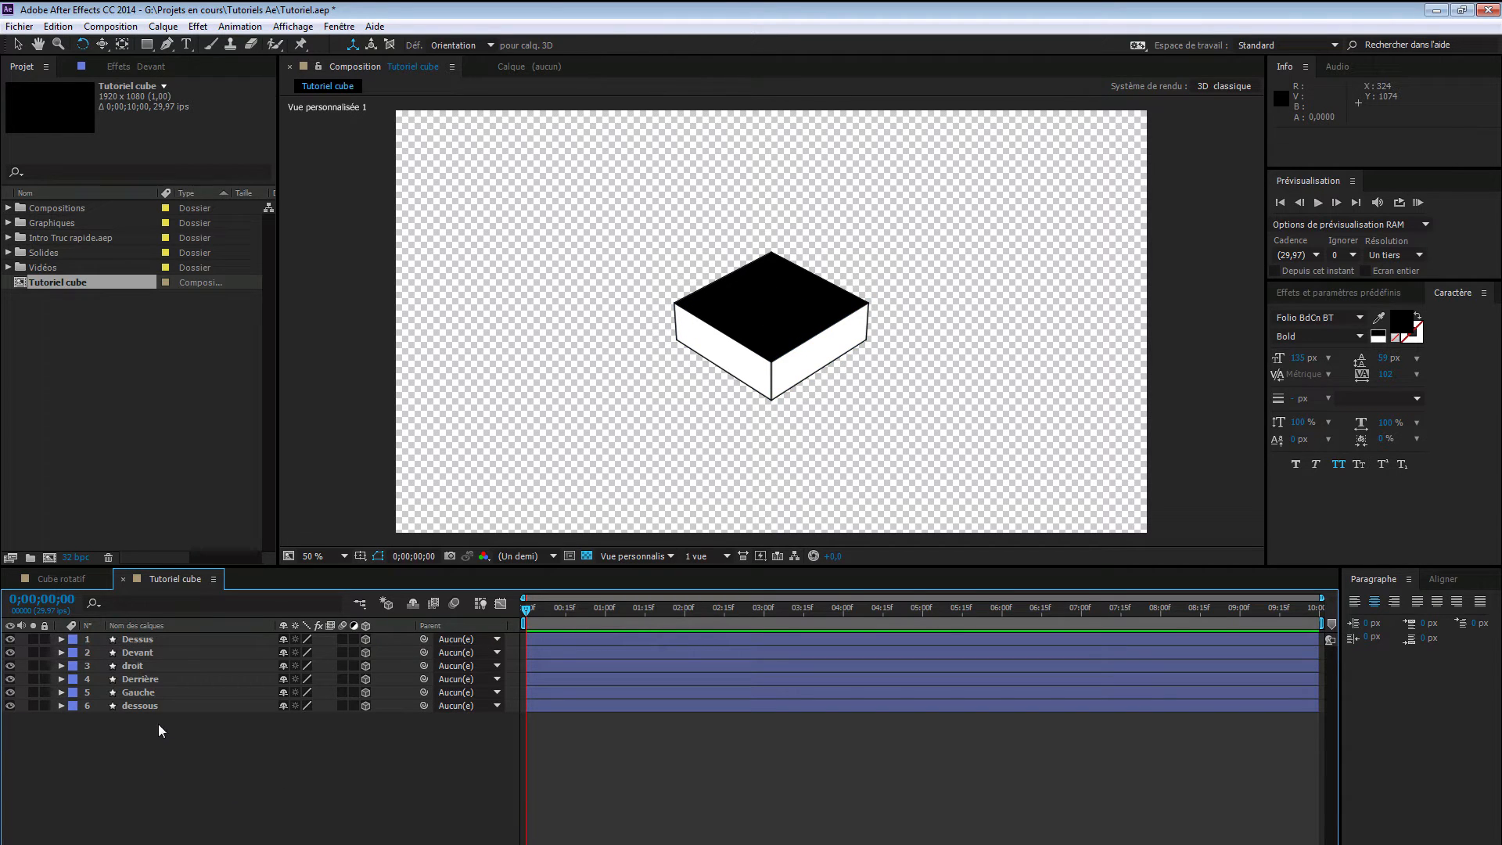
{"action": "key", "text": "v"}
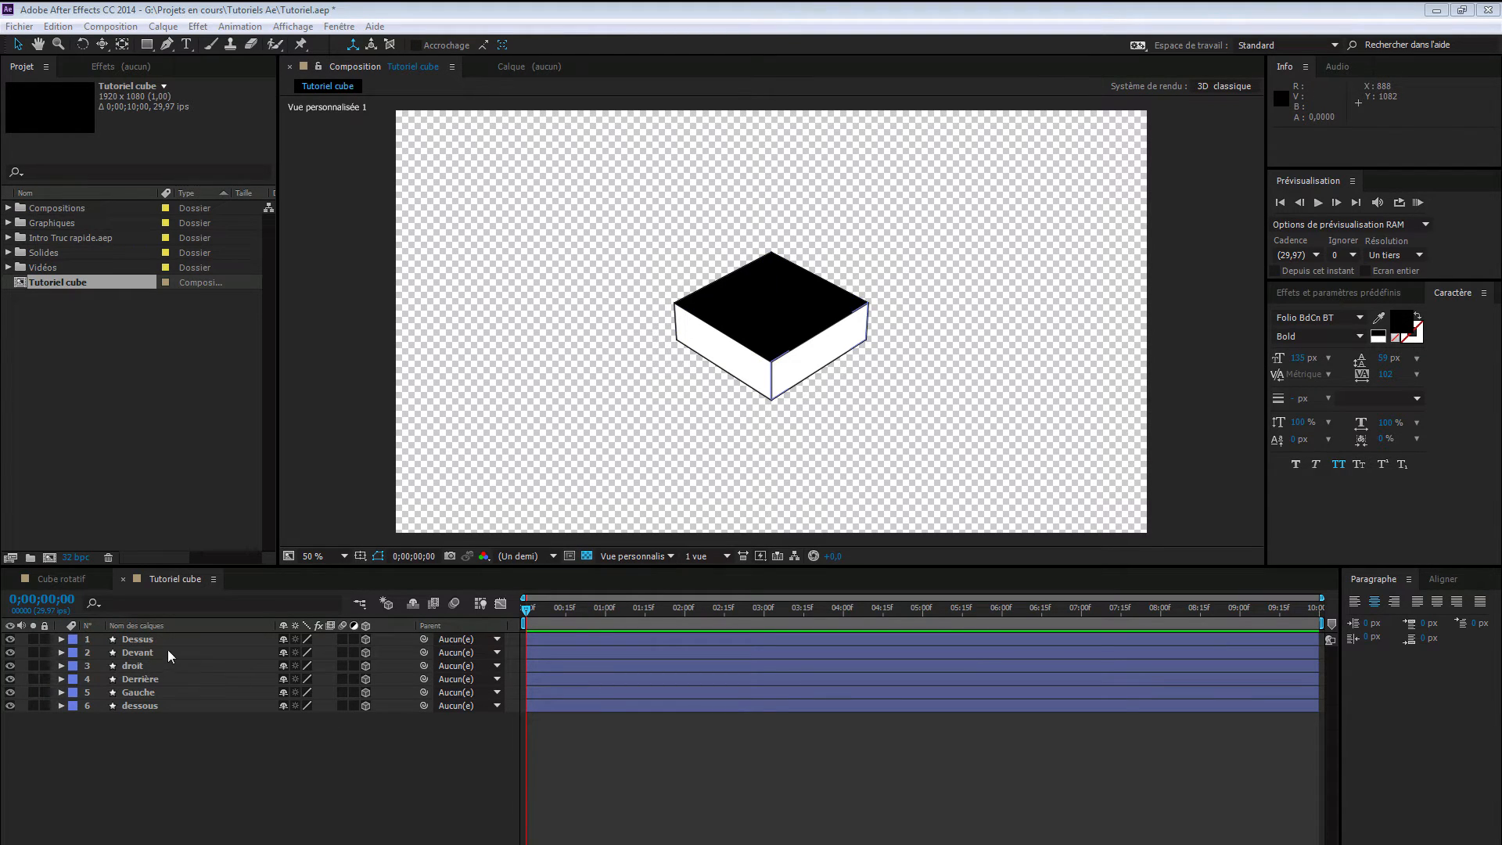
{"action": "left_click", "coordinate": [68, 579]}
{"action": "left_click_drag", "start_coordinate": [575, 608], "coordinate": [1064, 613]}
{"action": "left_click_drag", "start_coordinate": [1118, 618], "coordinate": [510, 609]}
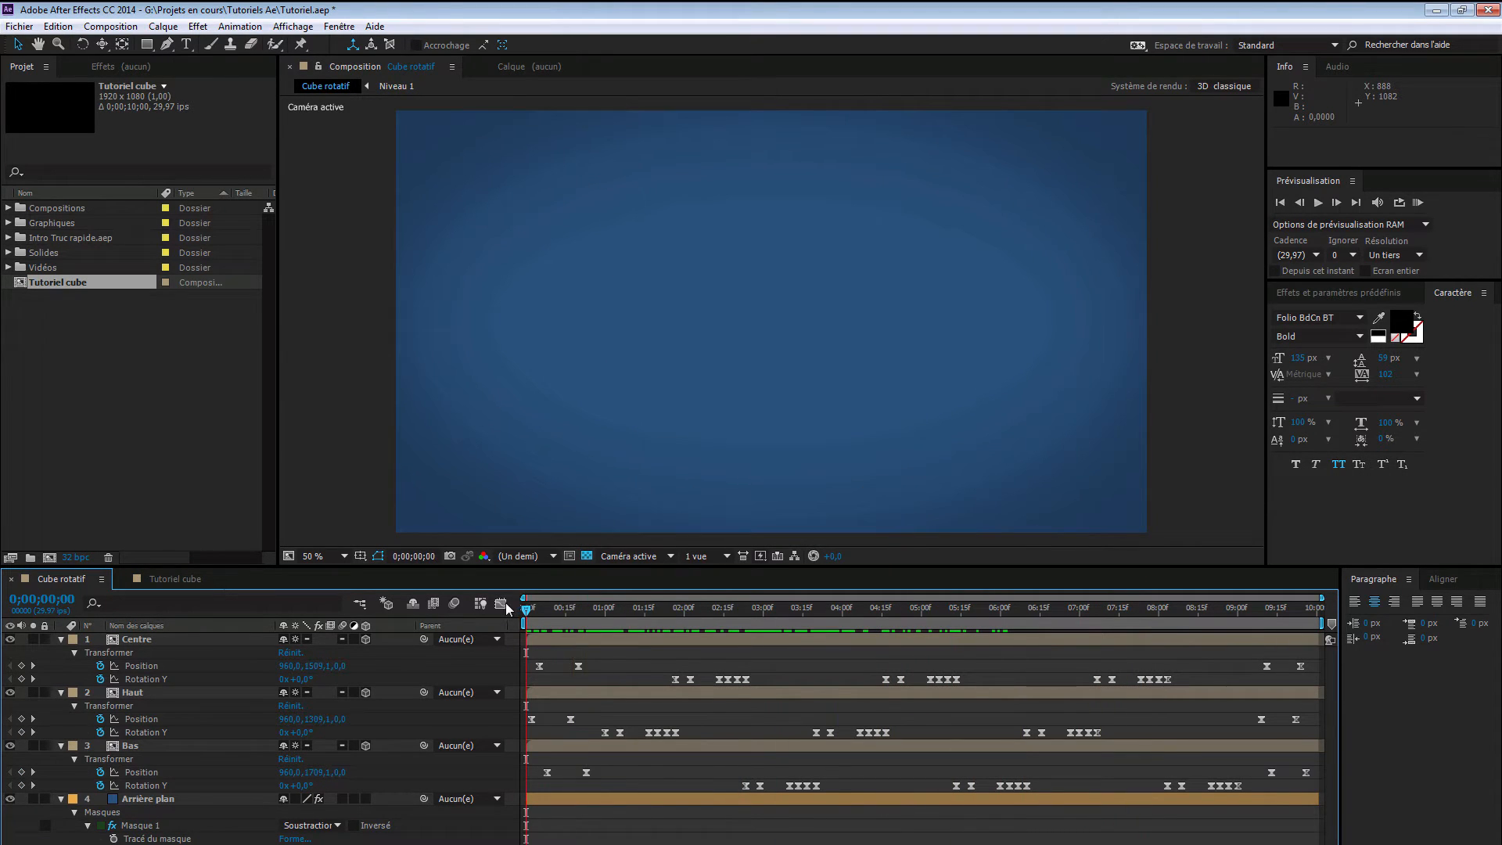
{"action": "left_click", "coordinate": [166, 579]}
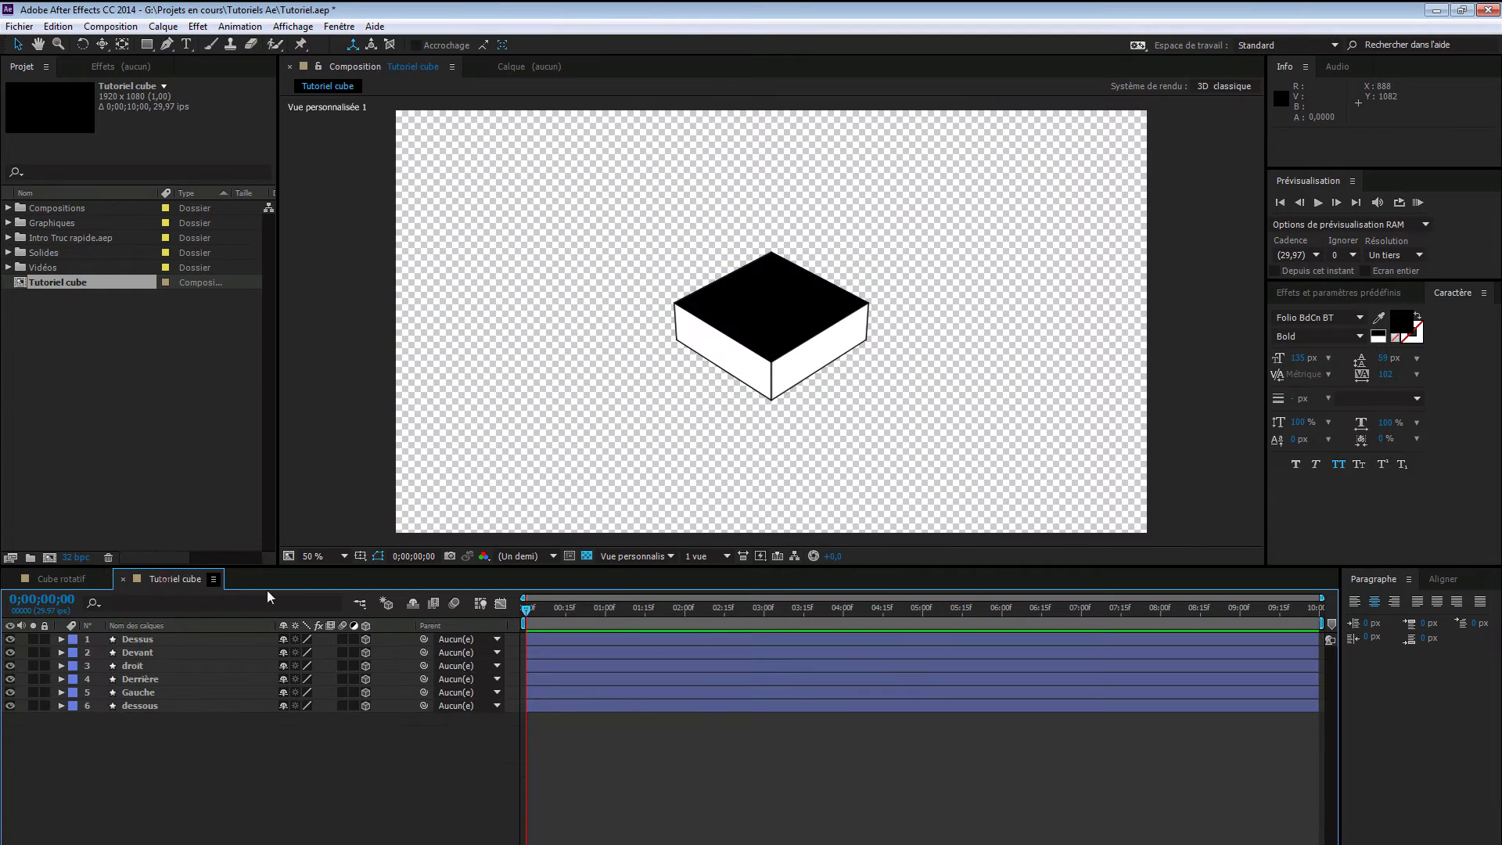
- Create a new text layer and switch the viewer to Active Camera
{"action": "right_click", "coordinate": [255, 731]}
{"action": "mouse_move", "coordinate": [282, 742]}
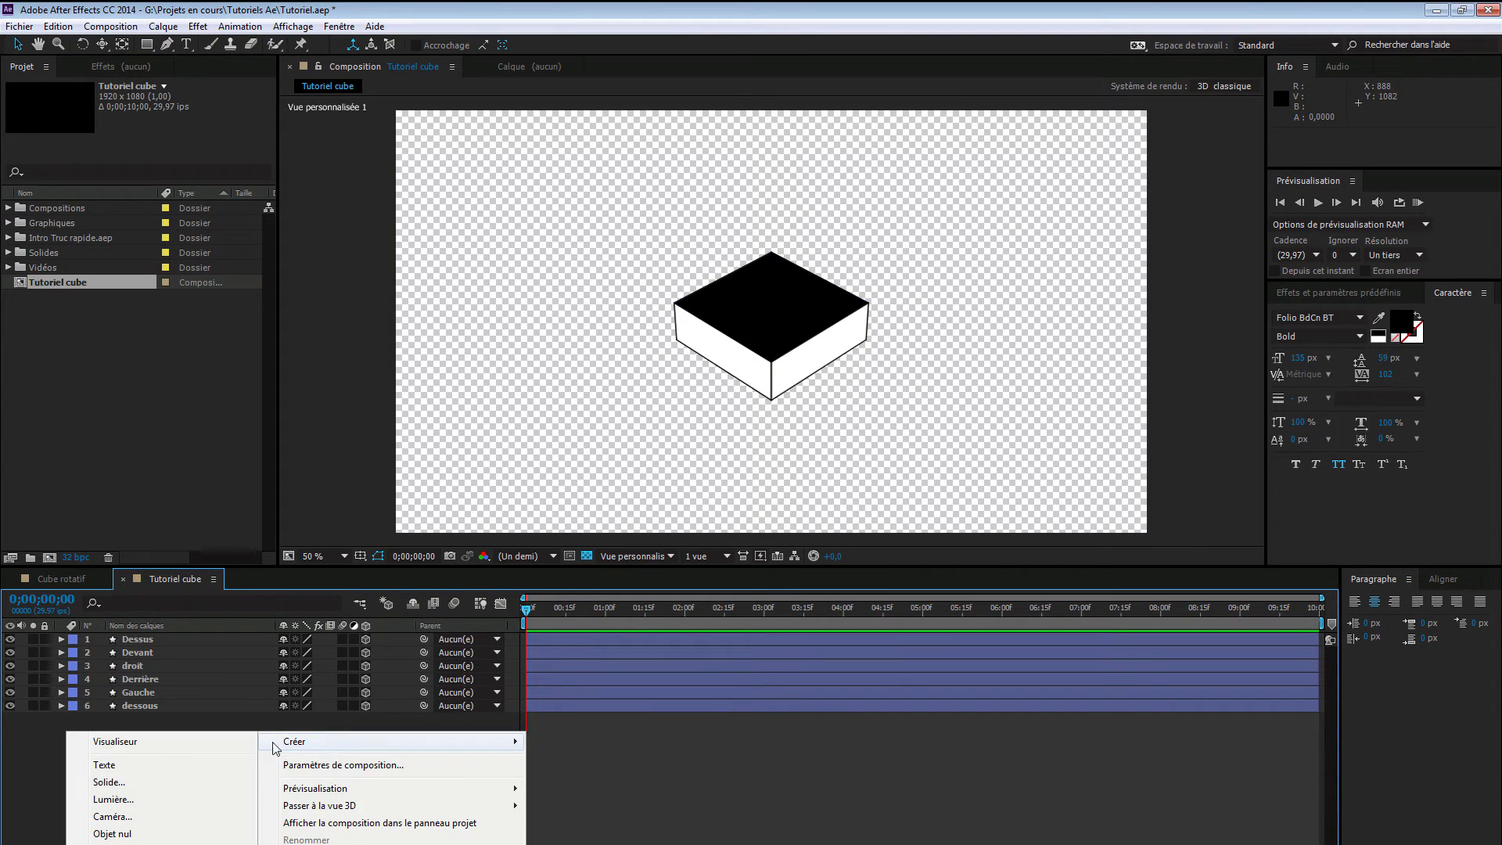
{"action": "left_click", "coordinate": [138, 764]}
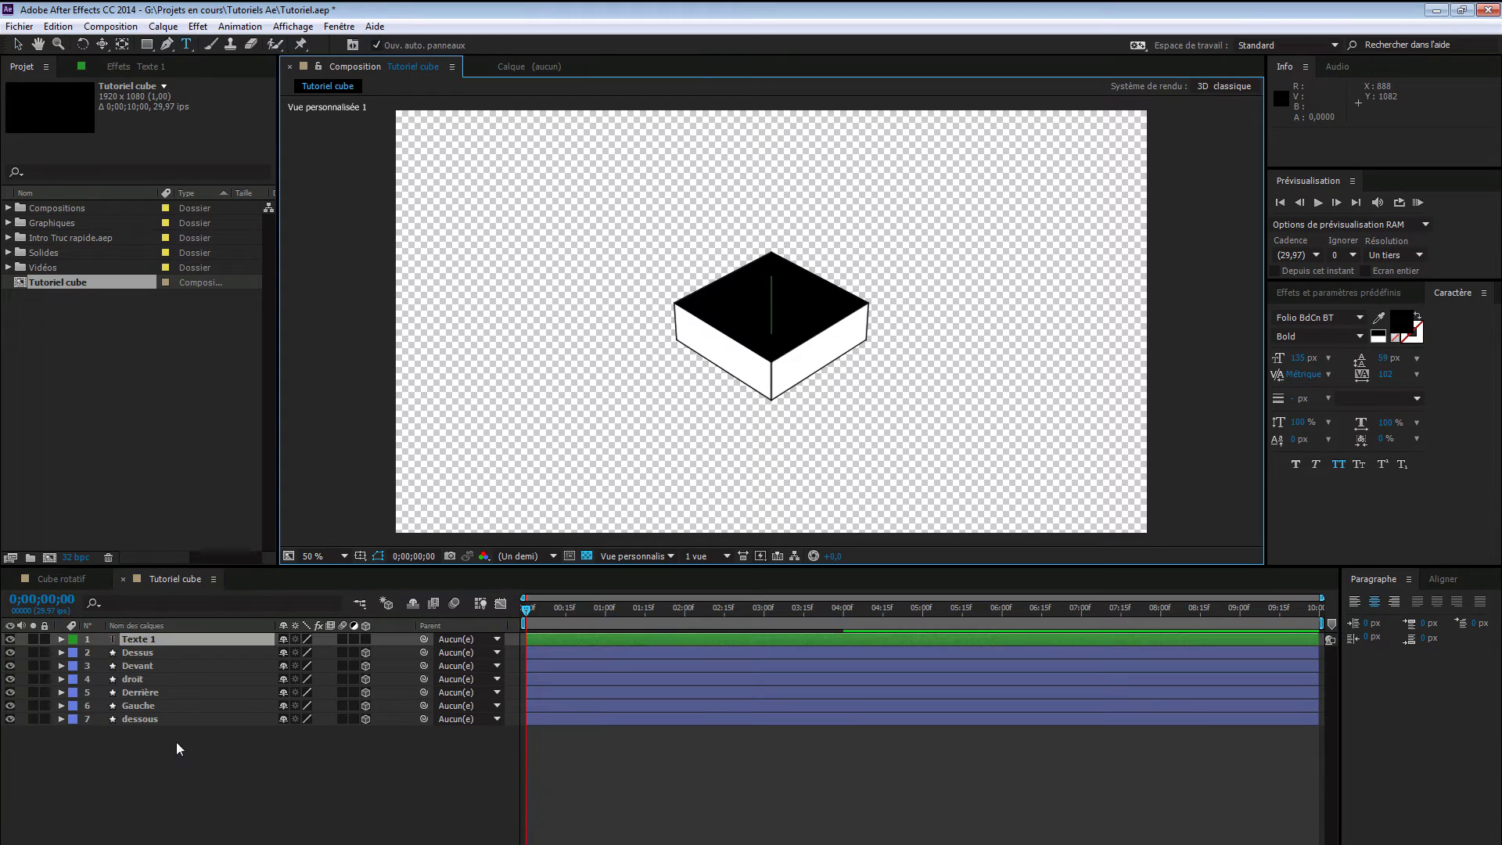
{"action": "left_click", "coordinate": [662, 556]}
{"action": "left_click", "coordinate": [661, 557]}
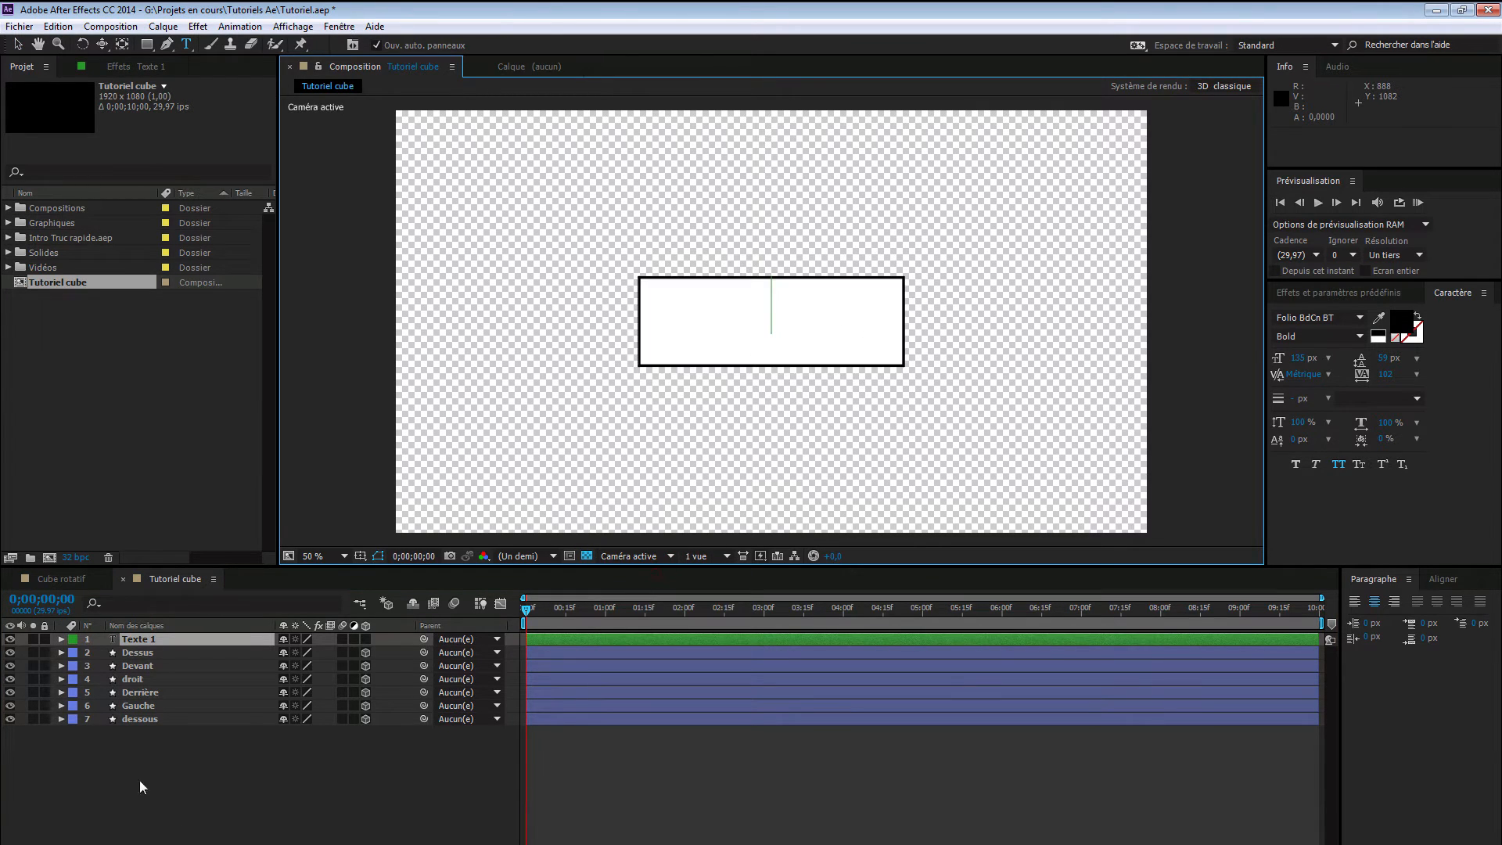
- Type 'TUTORIEL' into the text layer and enable its 3D switch
{"action": "left_click", "coordinate": [188, 643]}
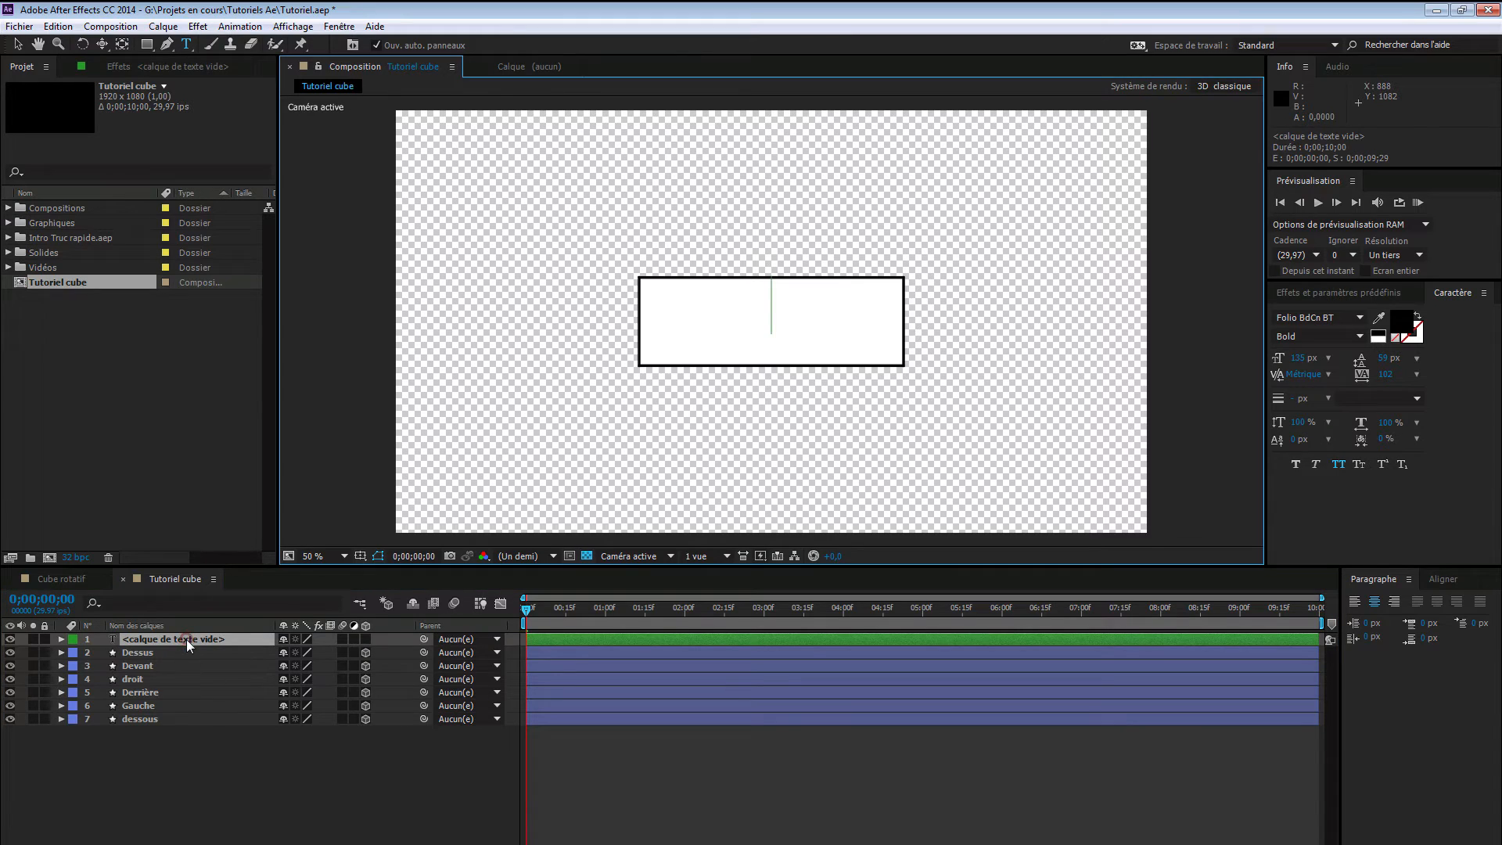
{"action": "type", "text": "TU"}
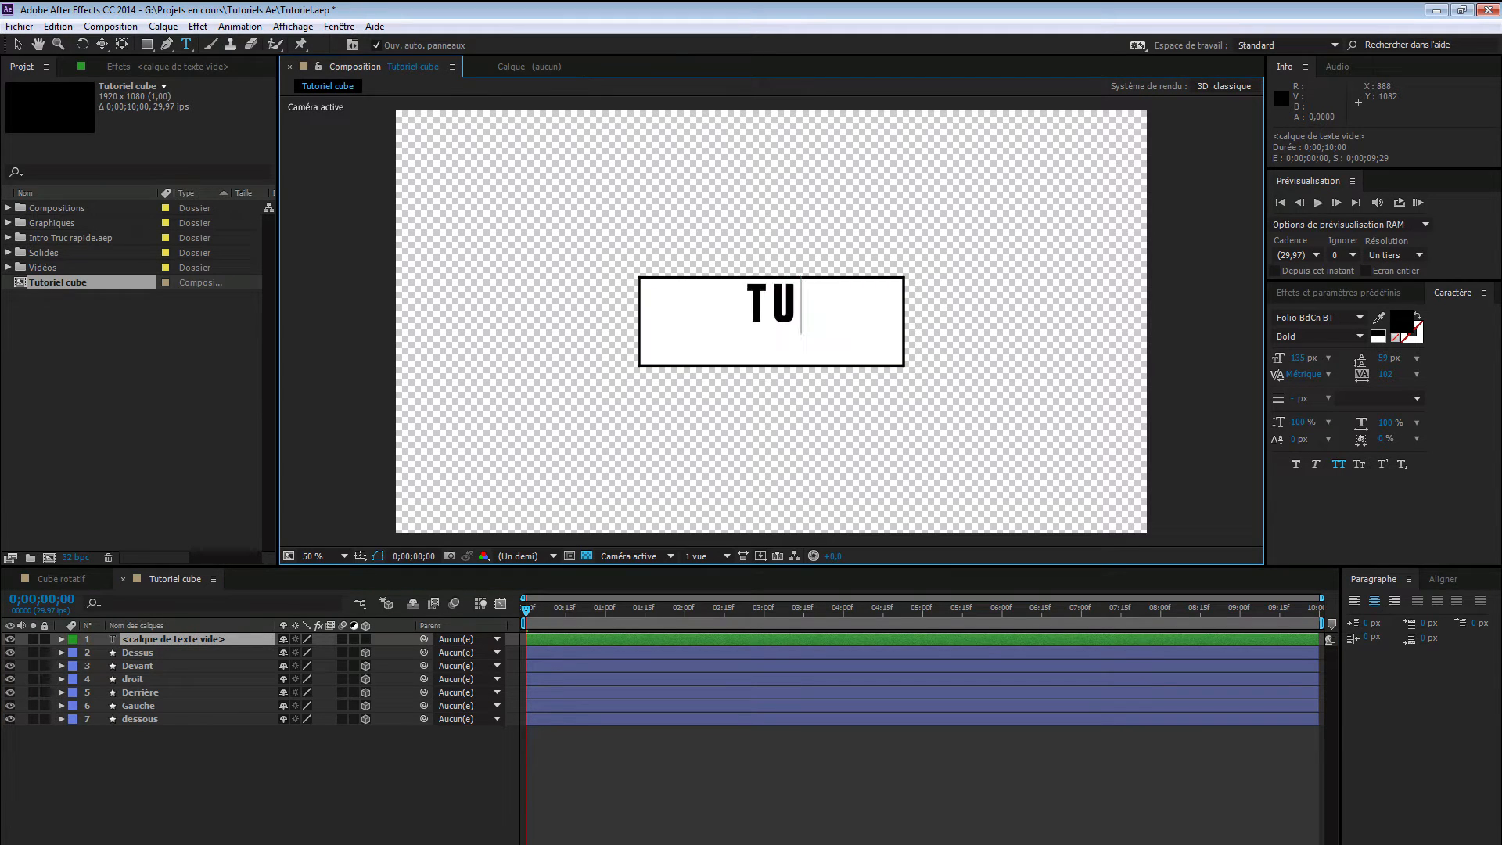
{"action": "type", "text": "TORIEL"}
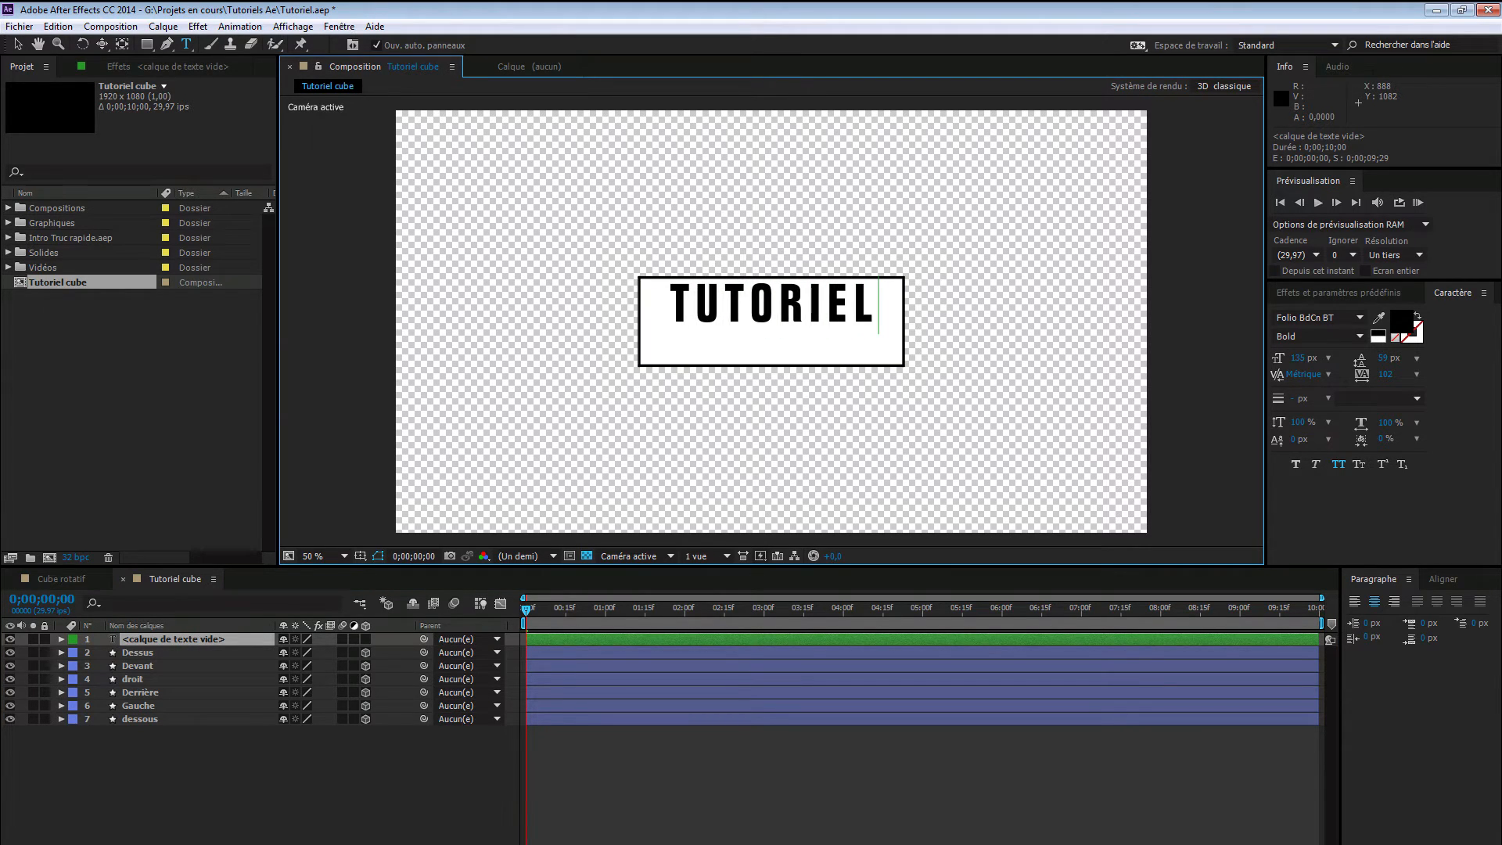
{"action": "left_click", "coordinate": [181, 640]}
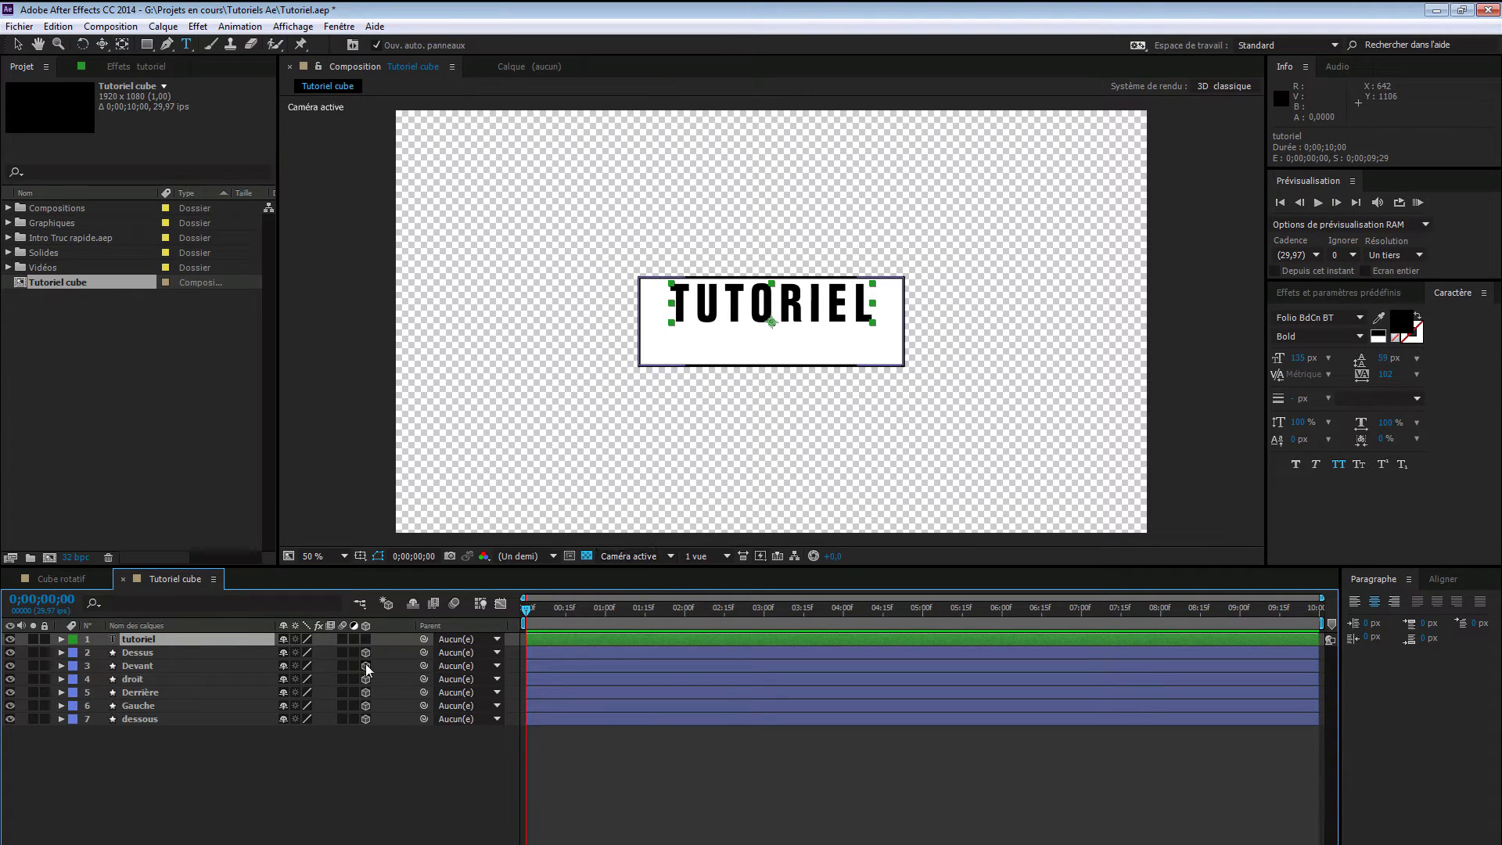
{"action": "left_click", "coordinate": [366, 640]}
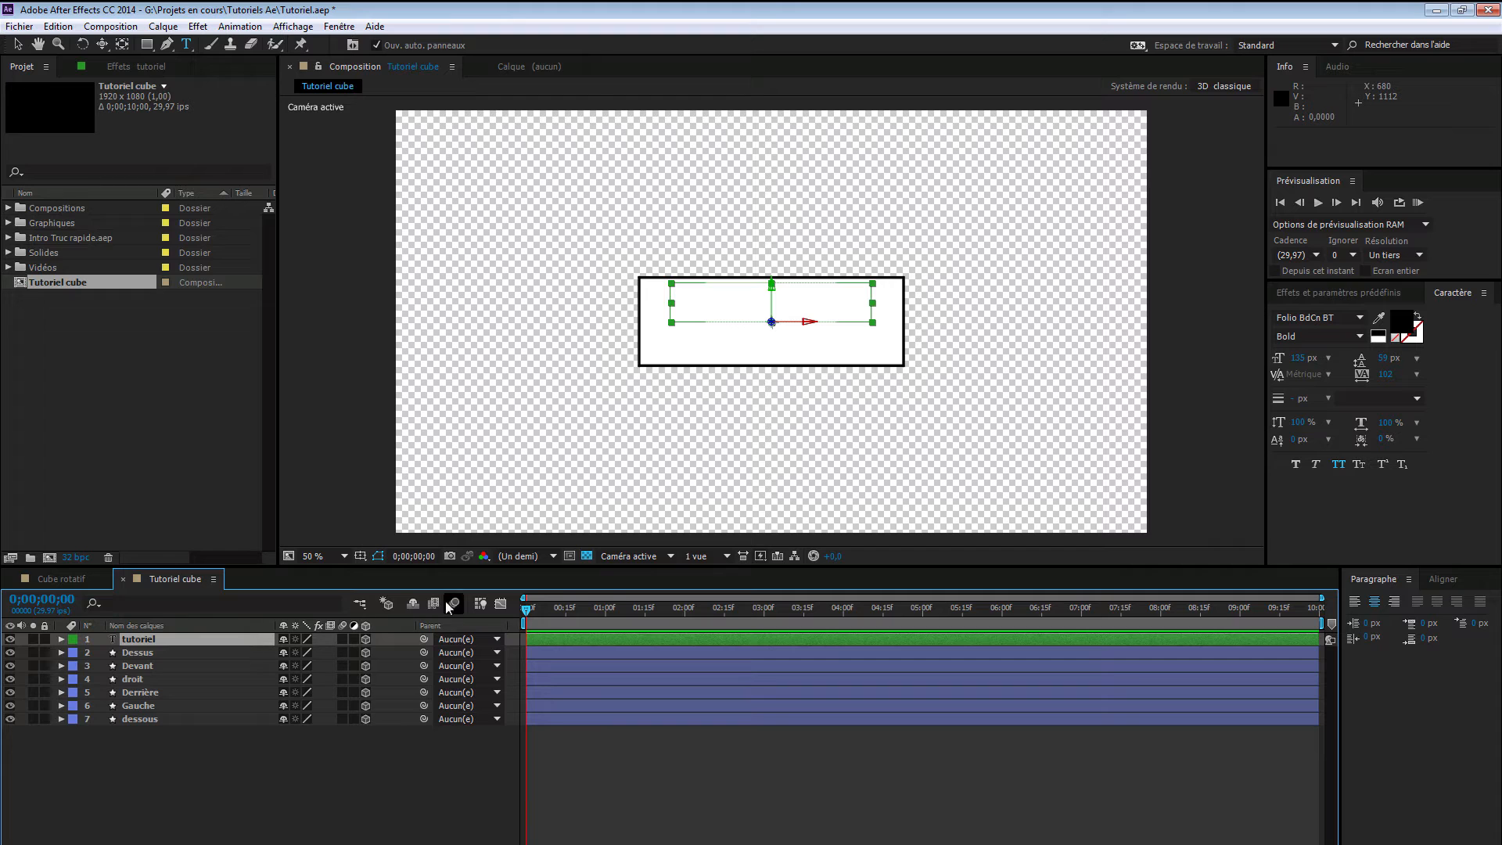
- Back in Custom View 1, set the tutoriel layer's Anchor Point Z to 300
{"action": "left_click", "coordinate": [653, 557]}
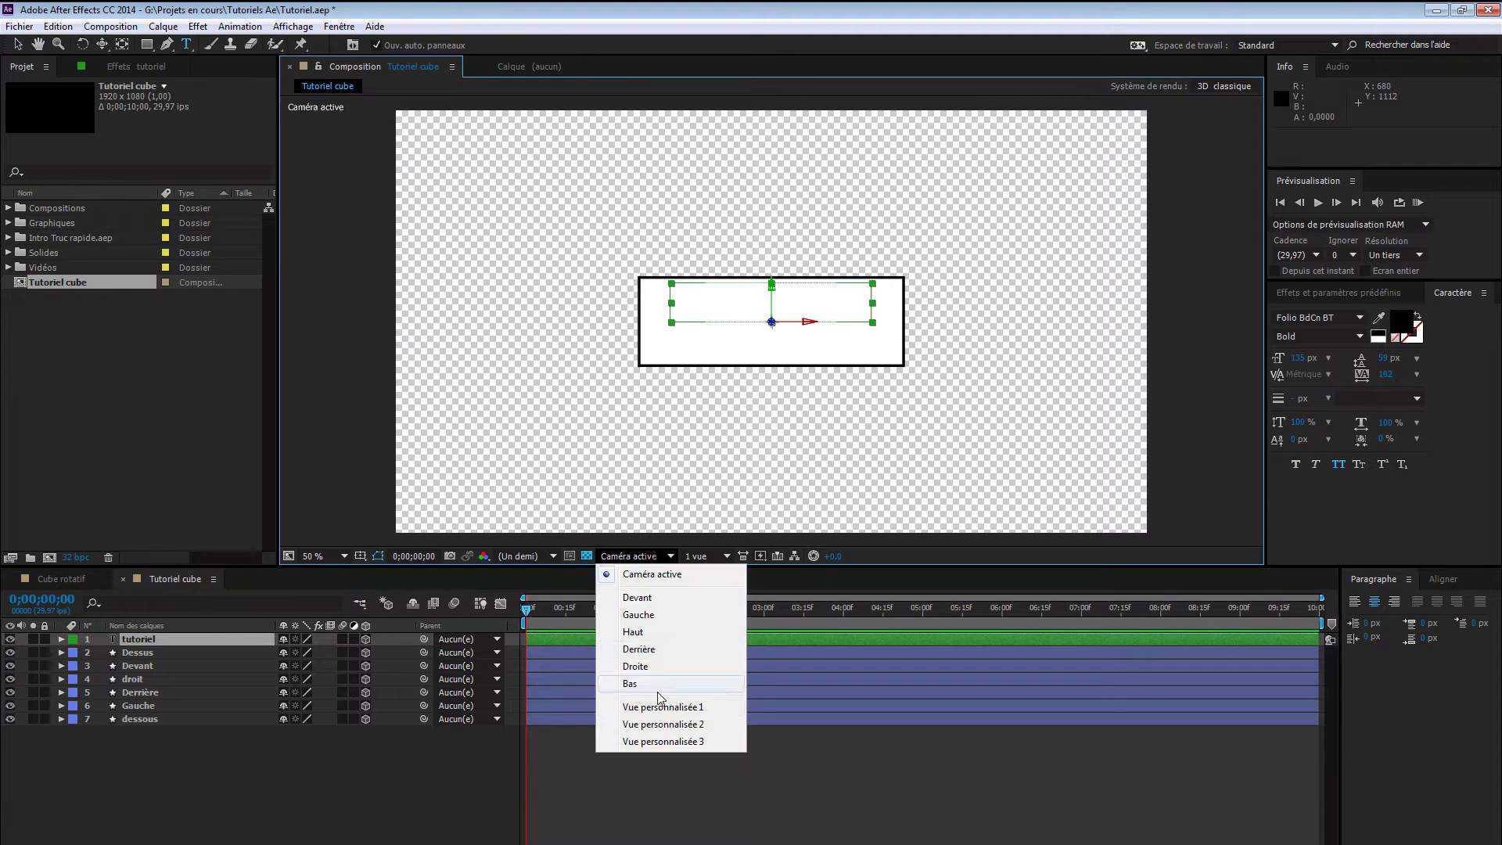
{"action": "left_click", "coordinate": [662, 708]}
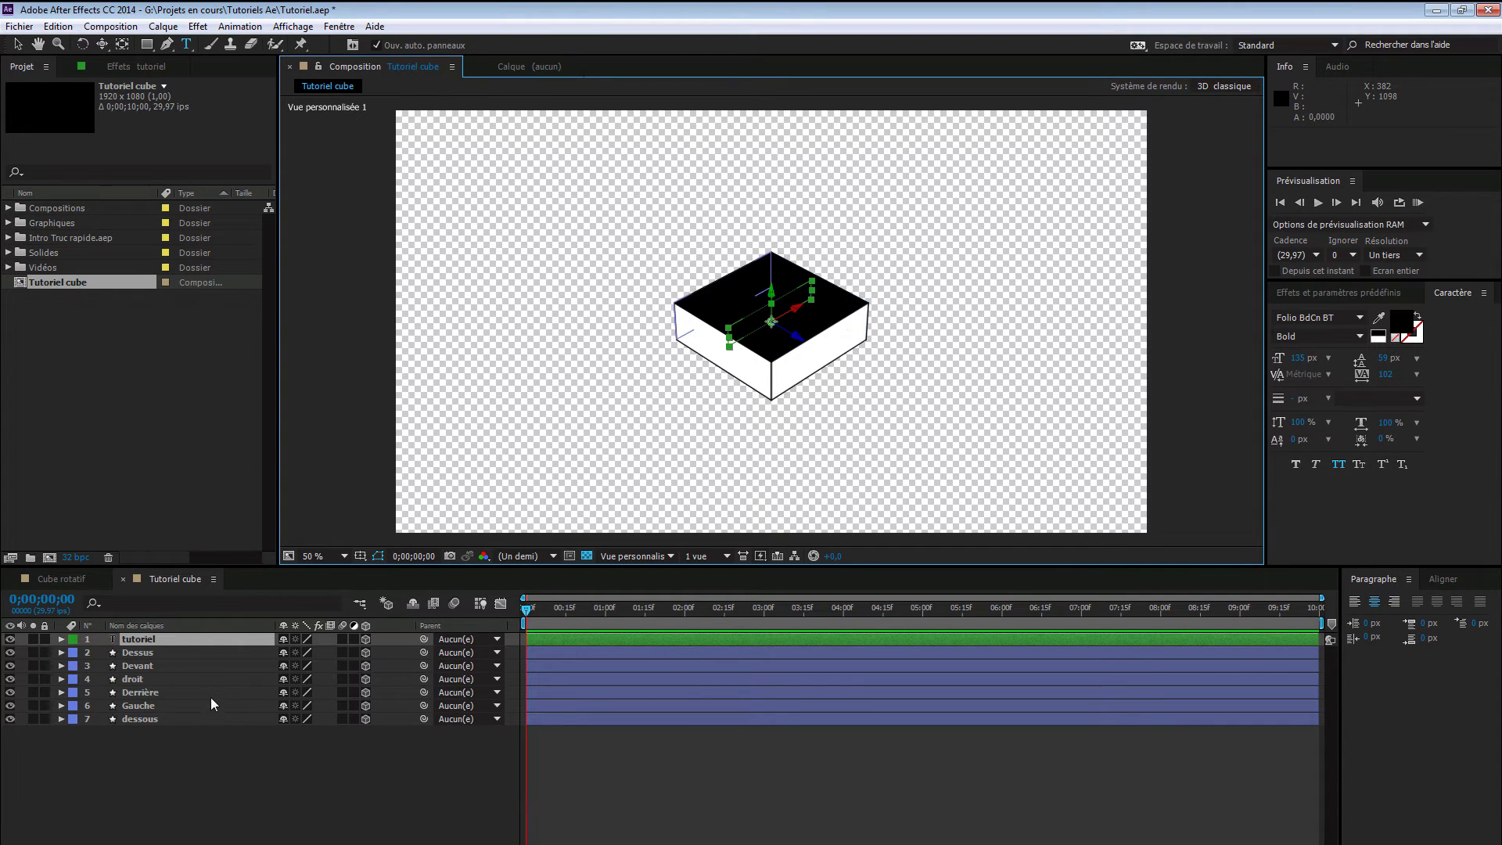
{"action": "key", "text": "a"}
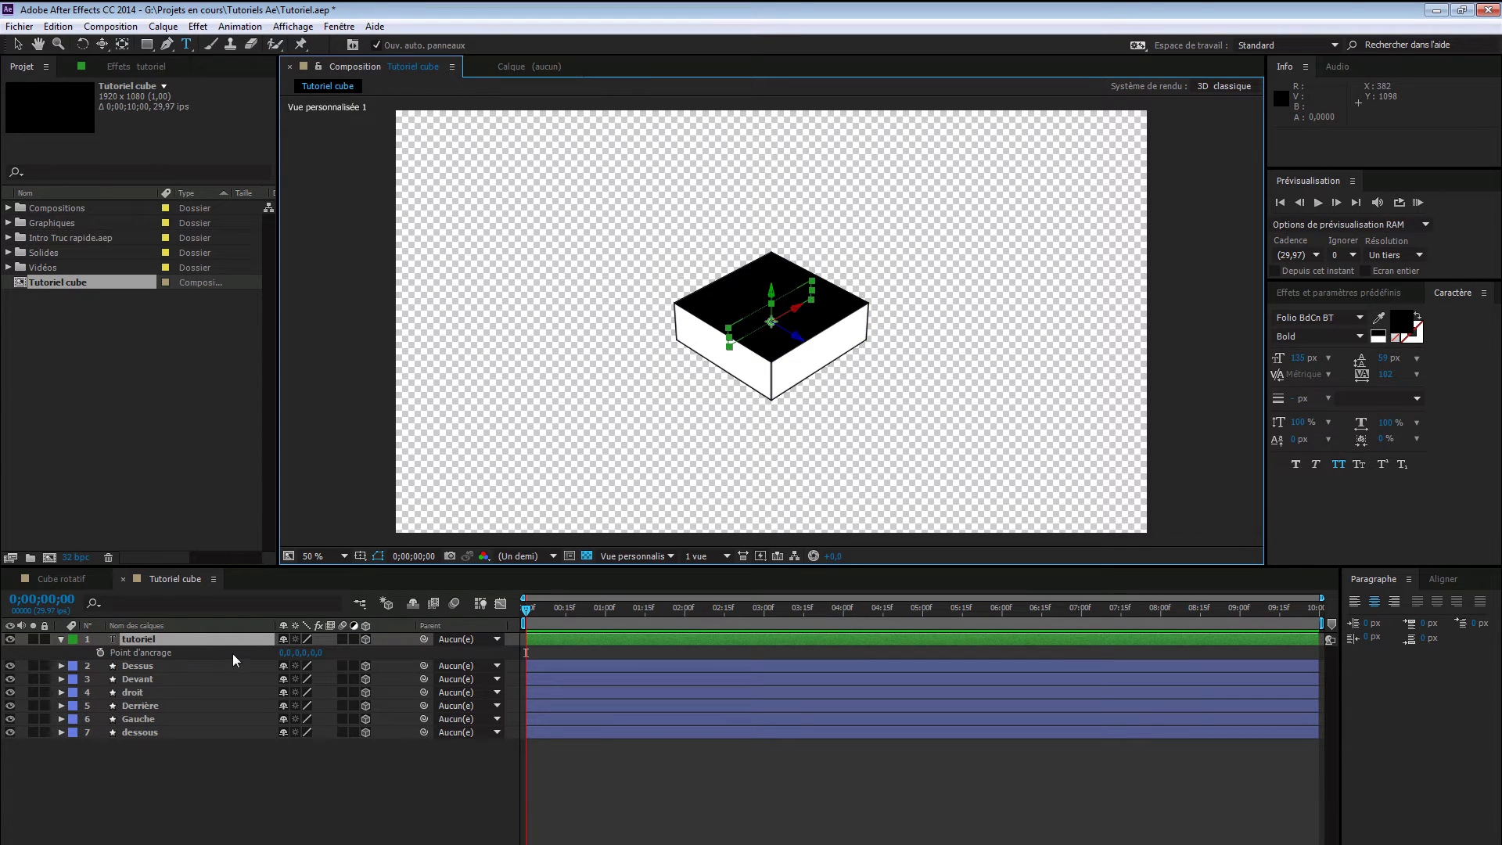
{"action": "left_click", "coordinate": [317, 656]}
{"action": "type", "text": "300"}
{"action": "key", "text": "Return"}
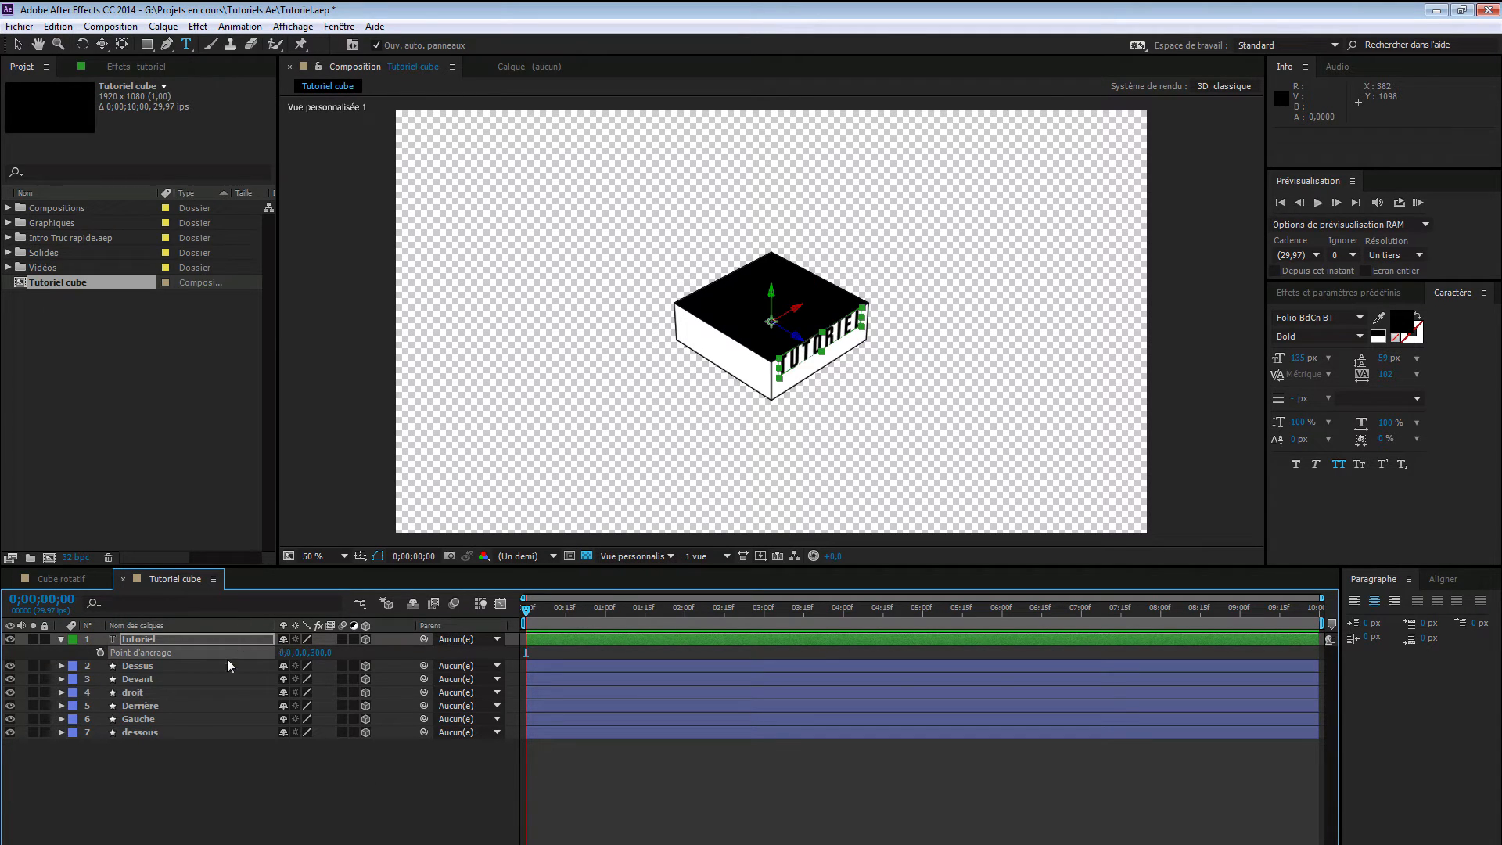
- Set the tutoriel layer's Orientation Y to 270°
{"action": "left_click", "coordinate": [208, 640]}
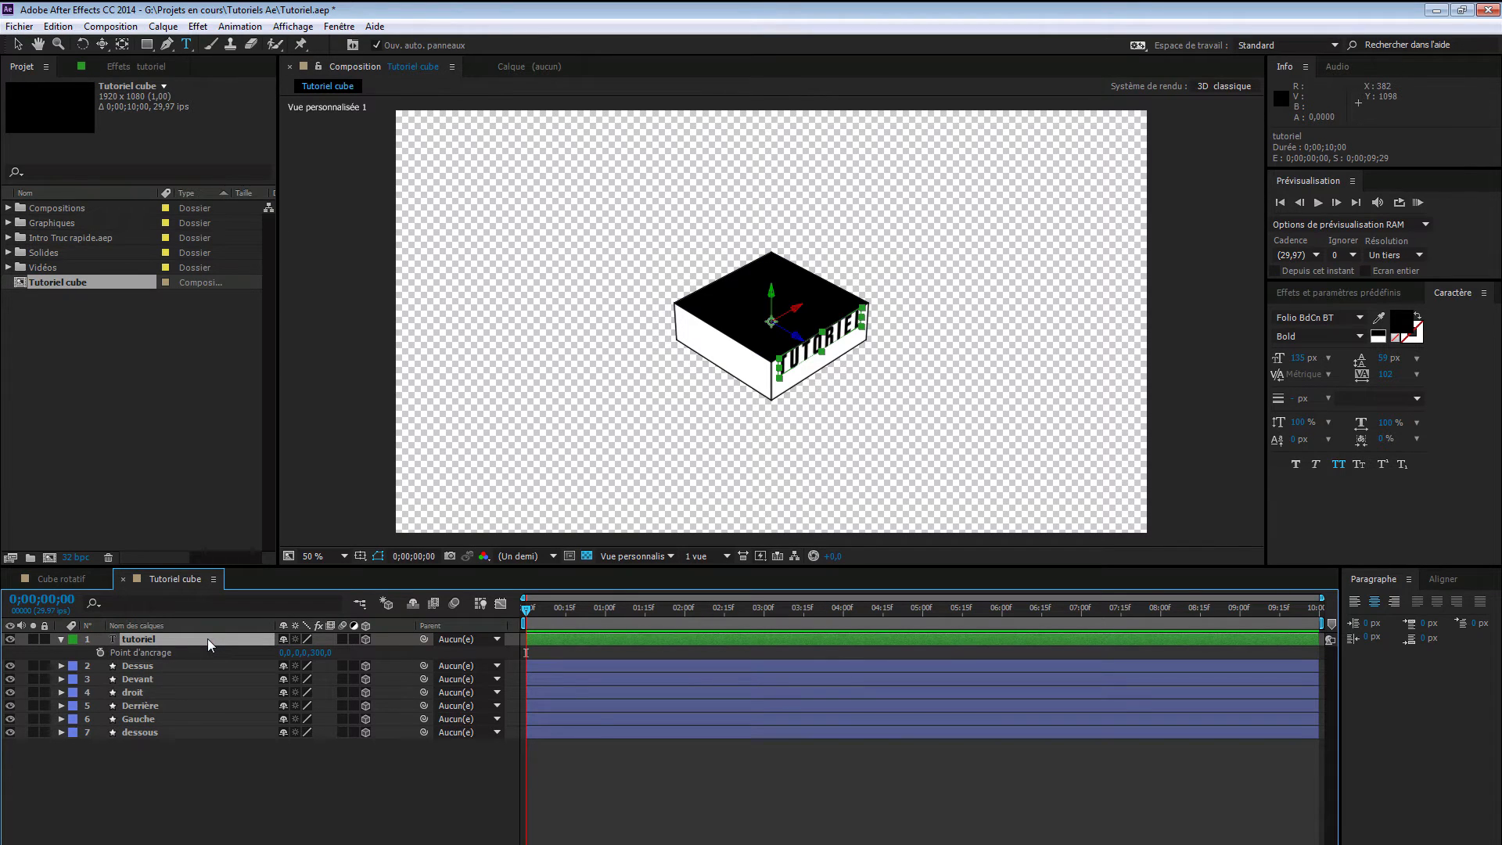
{"action": "key", "text": "r"}
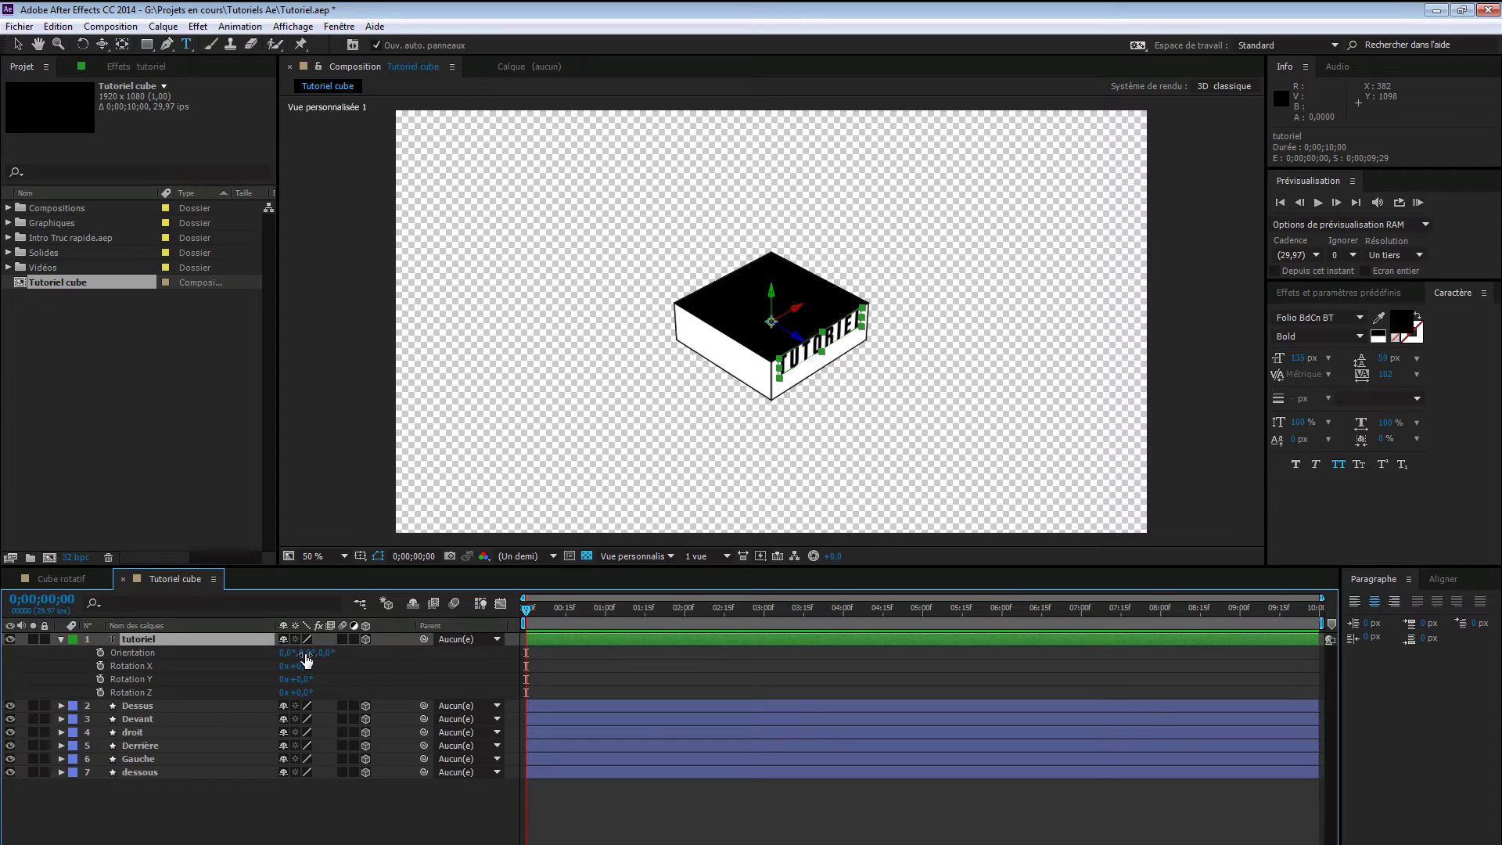
{"action": "left_click_drag", "start_coordinate": [305, 660], "coordinate": [228, 658]}
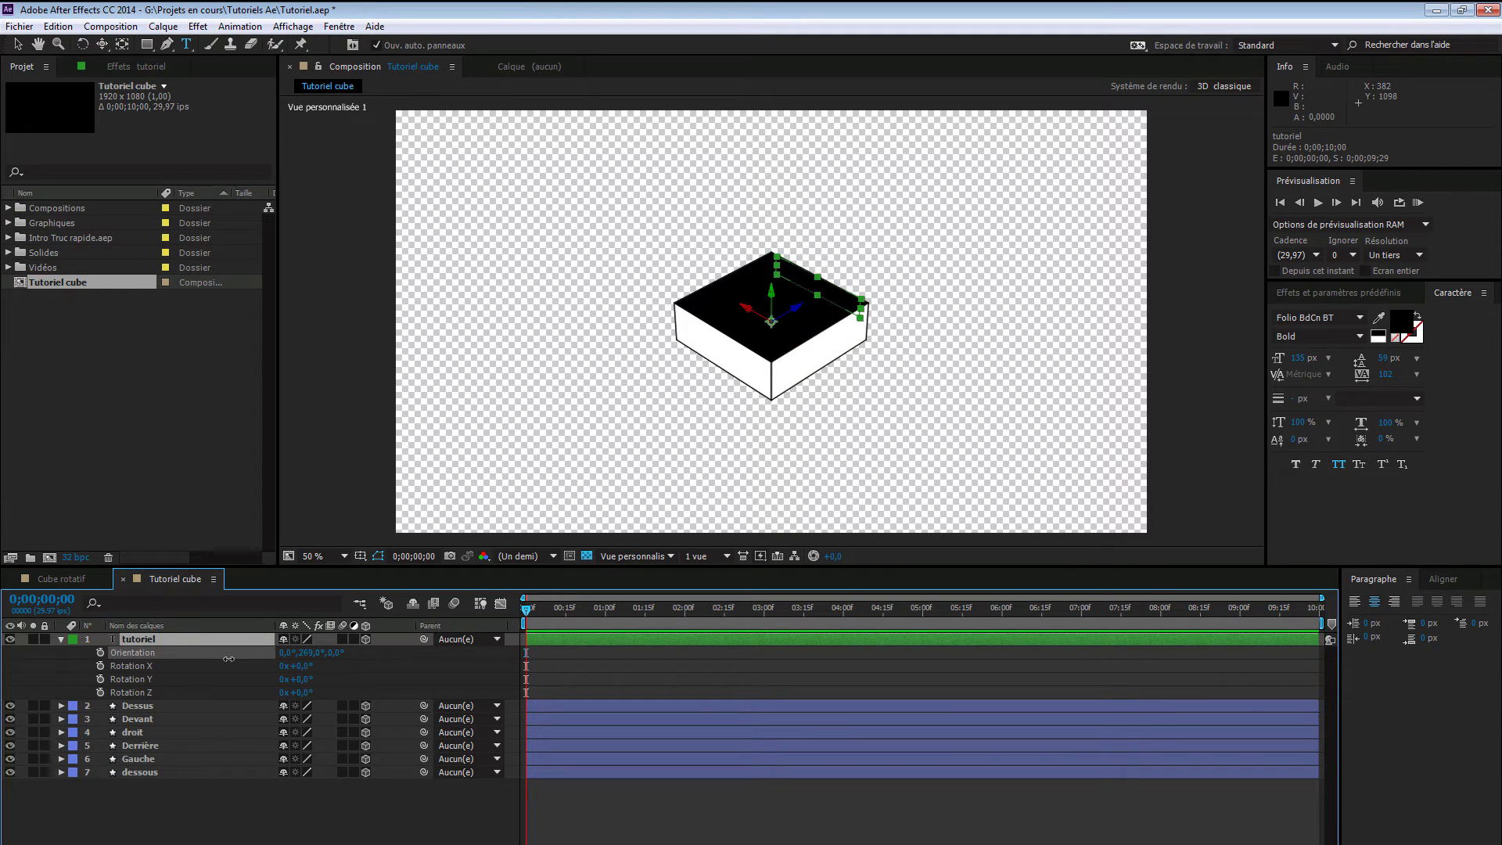
{"action": "left_click", "coordinate": [311, 653]}
{"action": "type", "text": "27"}
{"action": "key", "text": "Return"}
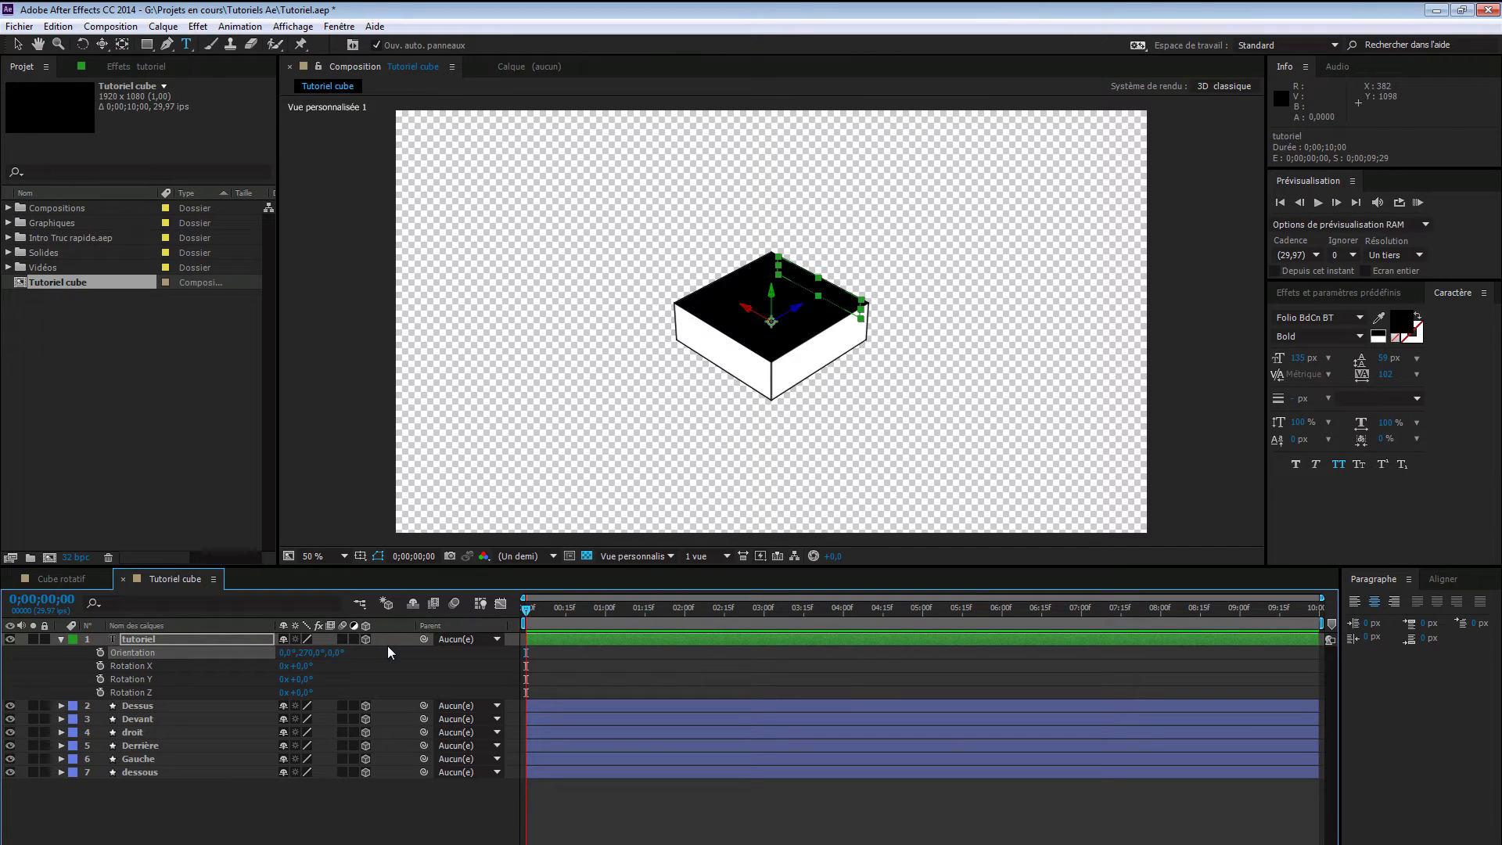
{"action": "left_click", "coordinate": [654, 556]}
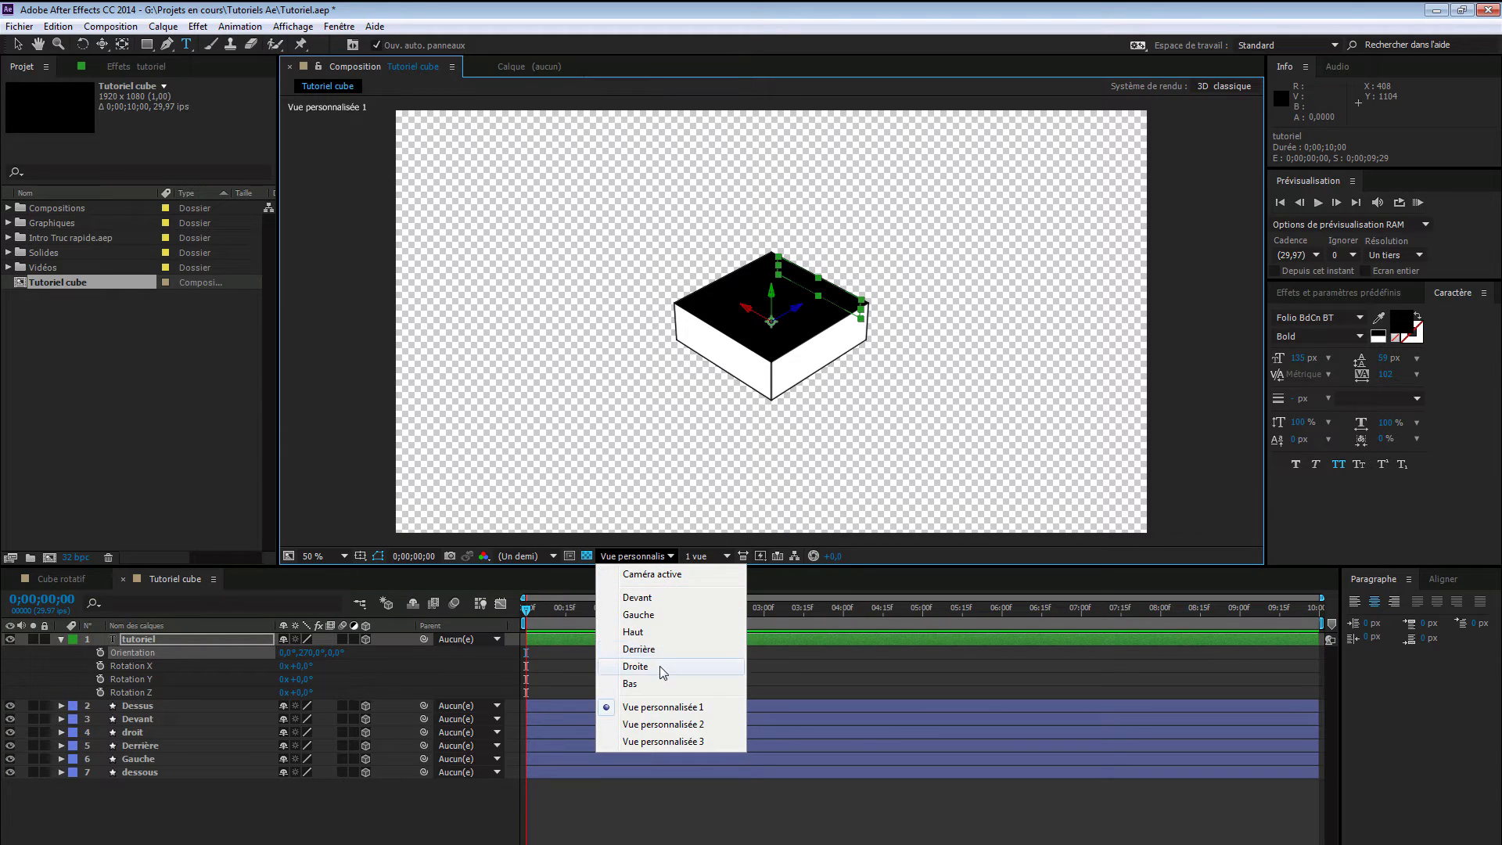
- In the Right view, move the TUTORIEL text slightly down on its face
{"action": "left_click", "coordinate": [658, 669]}
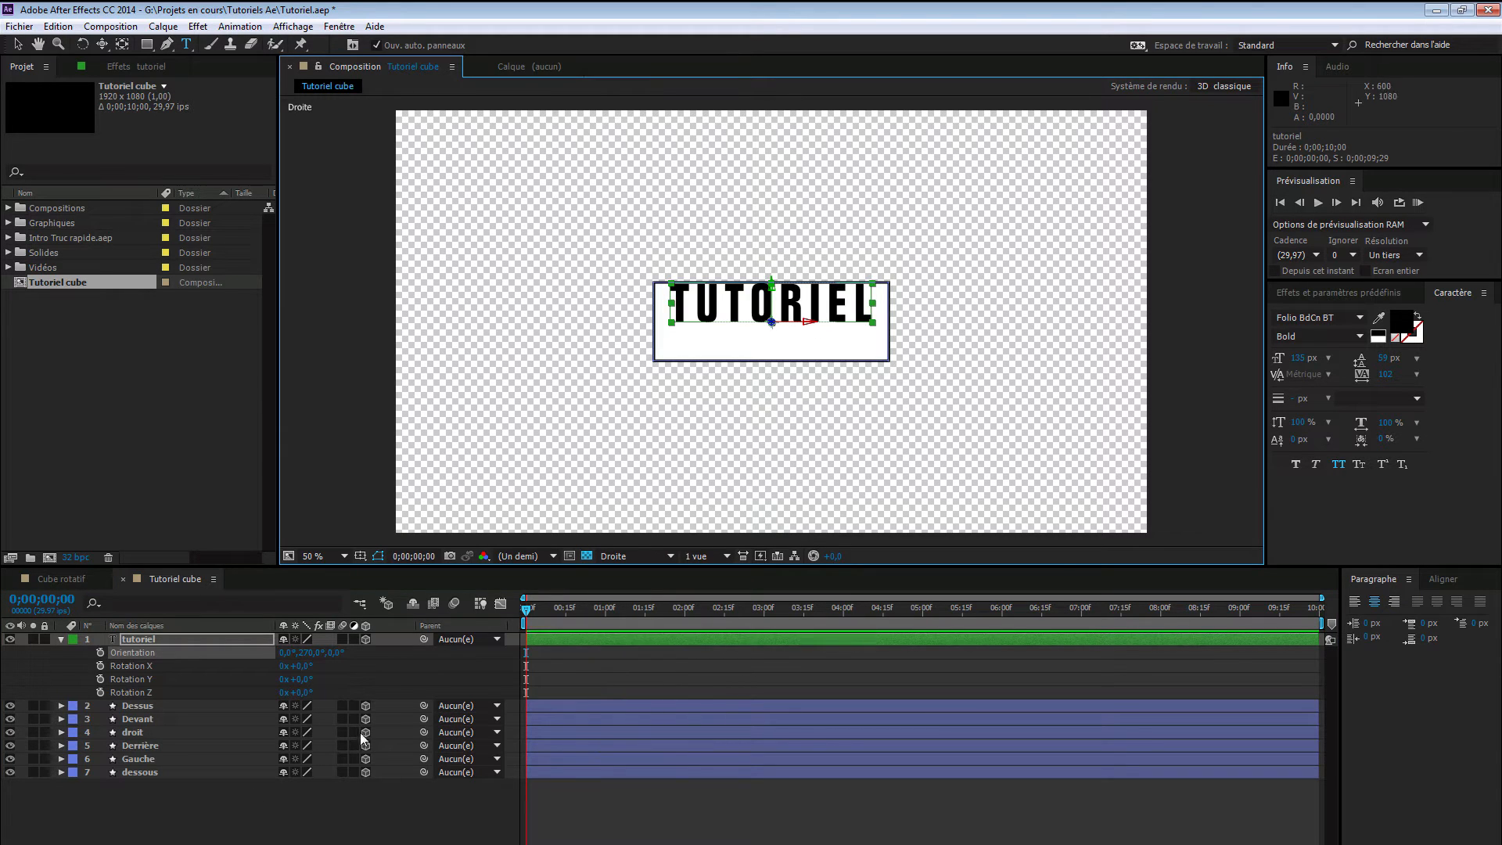
{"action": "left_click", "coordinate": [182, 638]}
{"action": "key", "text": "v"}
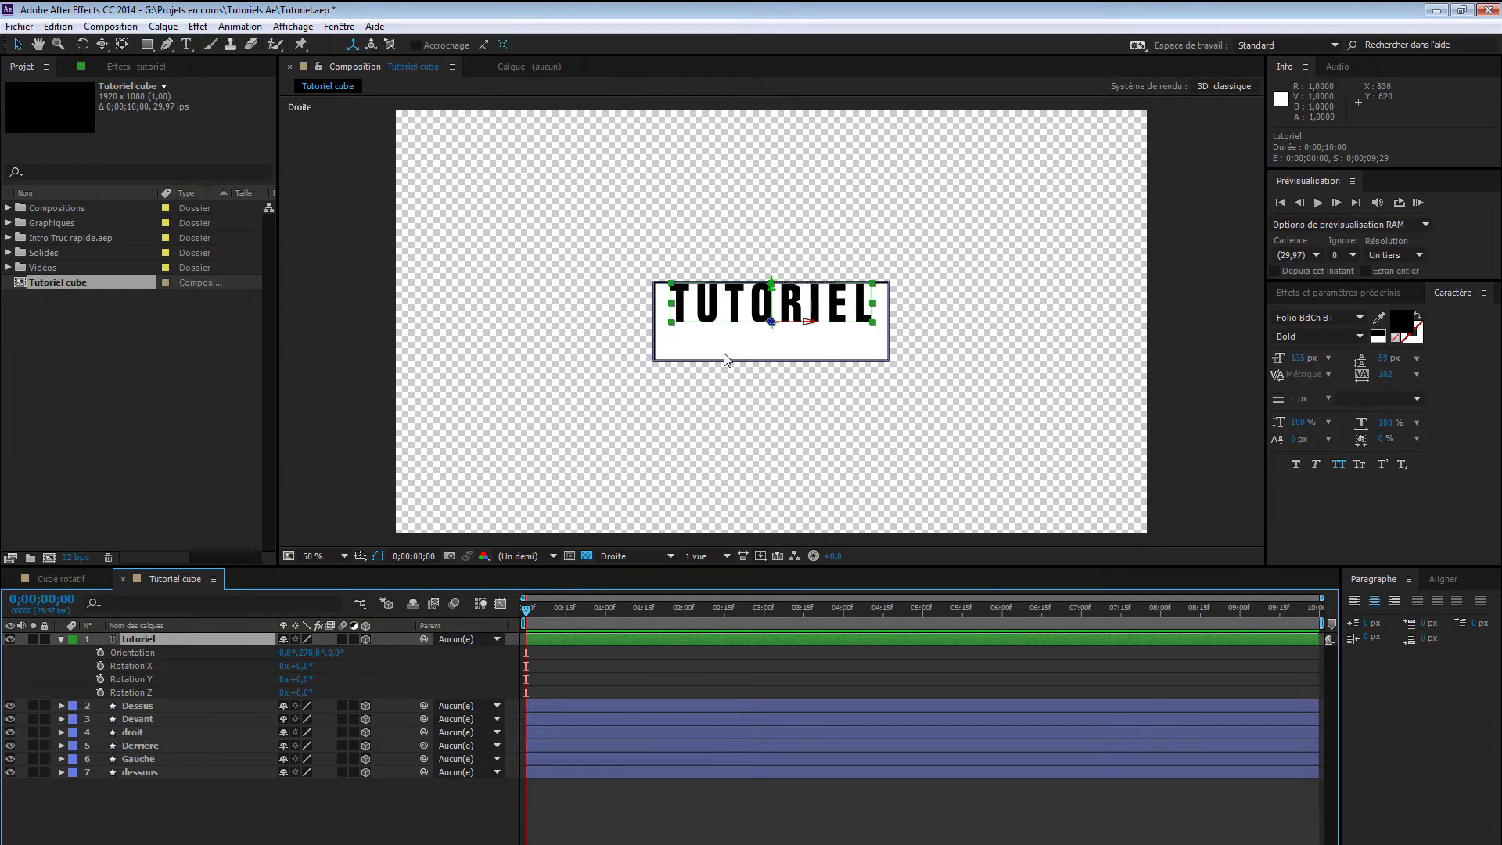
{"action": "left_click_drag", "start_coordinate": [771, 284], "coordinate": [771, 302]}
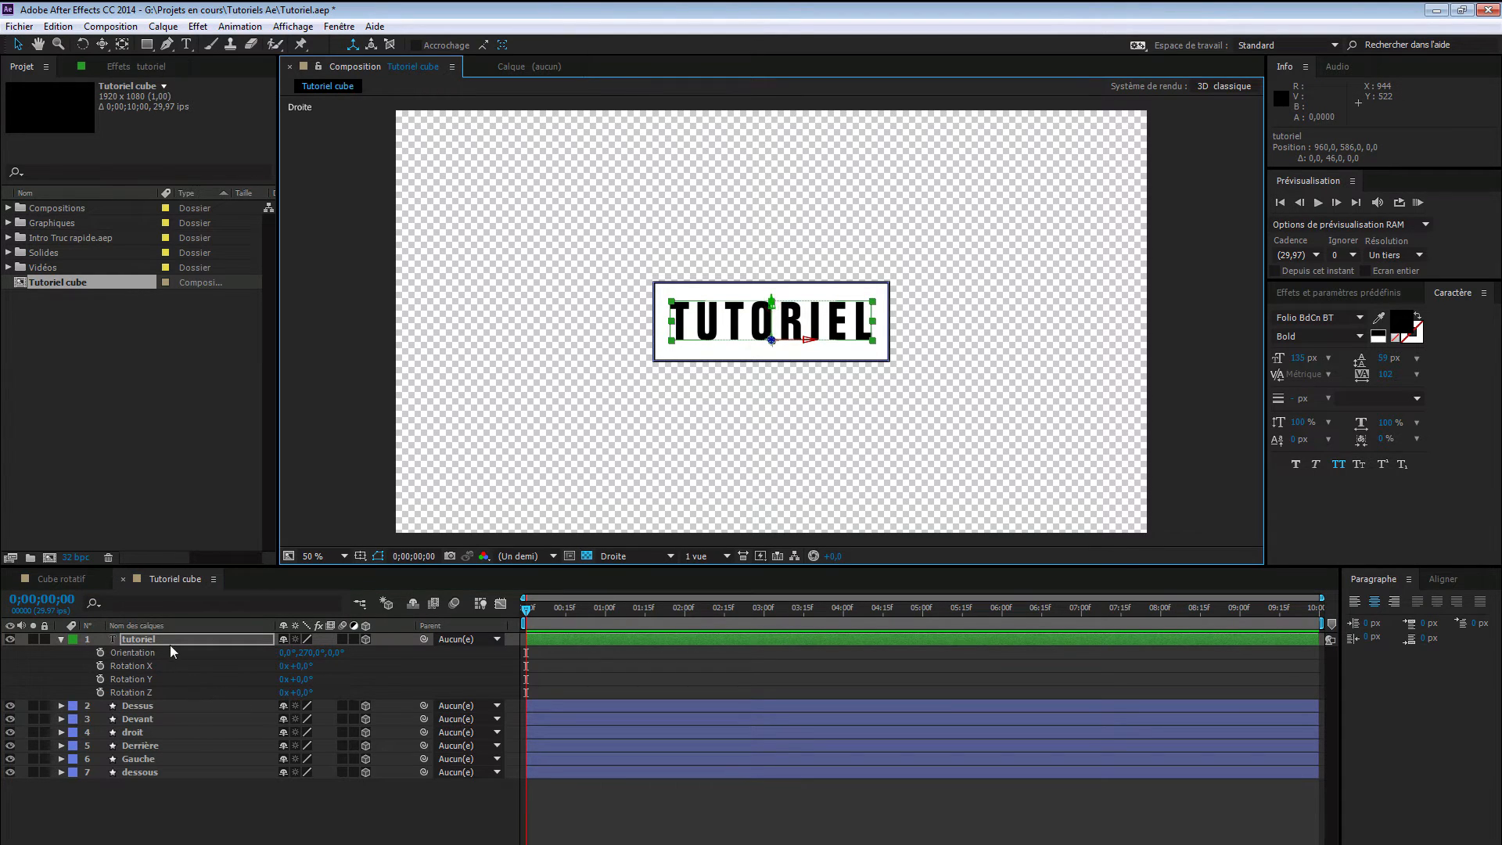
- Place tutoriel below Devant, parent it to droit, and return to Custom View 1
{"action": "left_click_drag", "start_coordinate": [176, 637], "coordinate": [182, 722]}
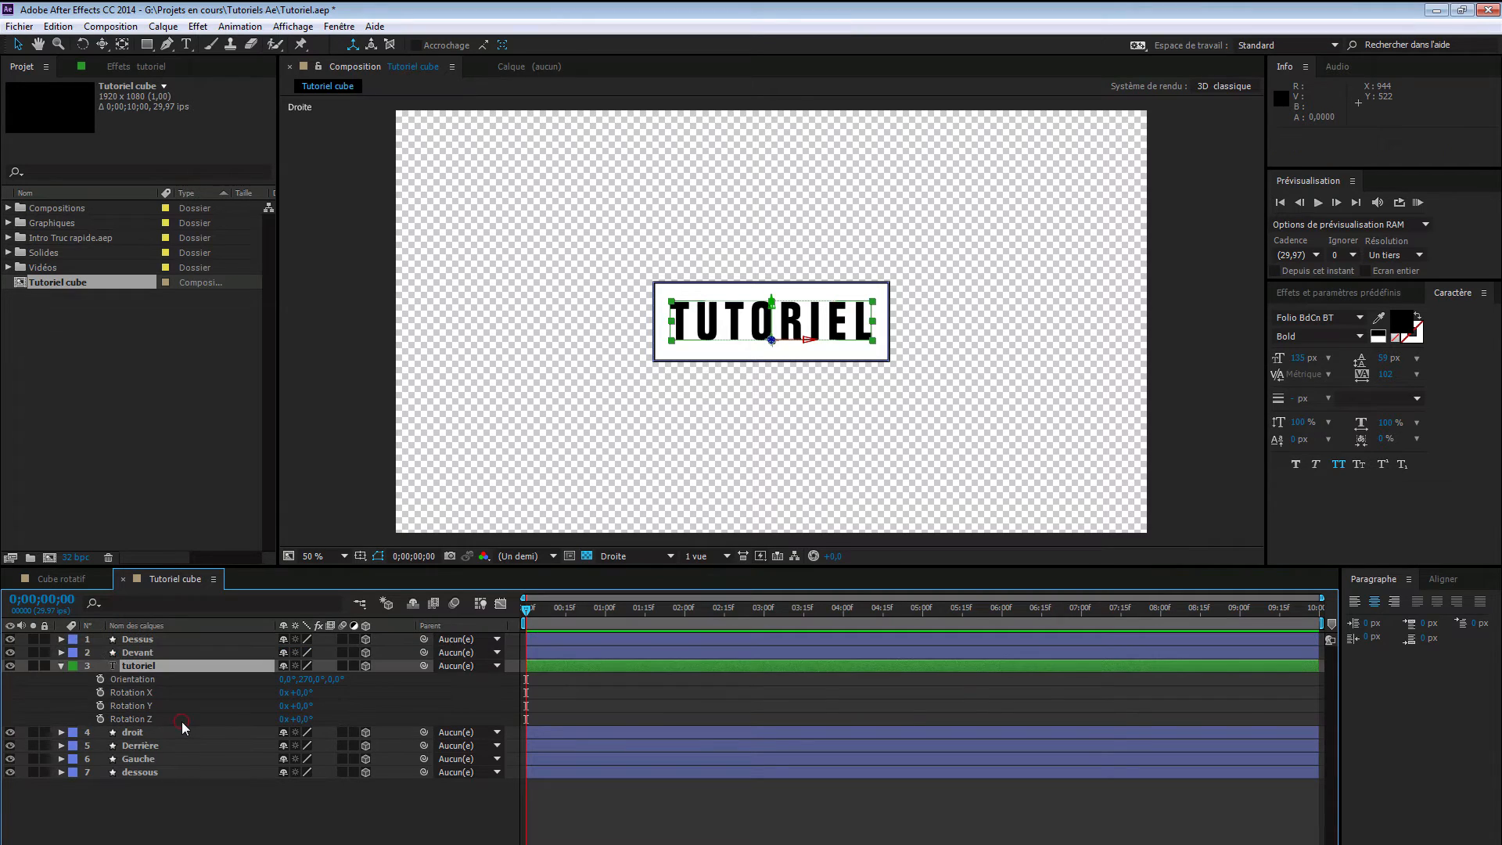
{"action": "left_click", "coordinate": [60, 666]}
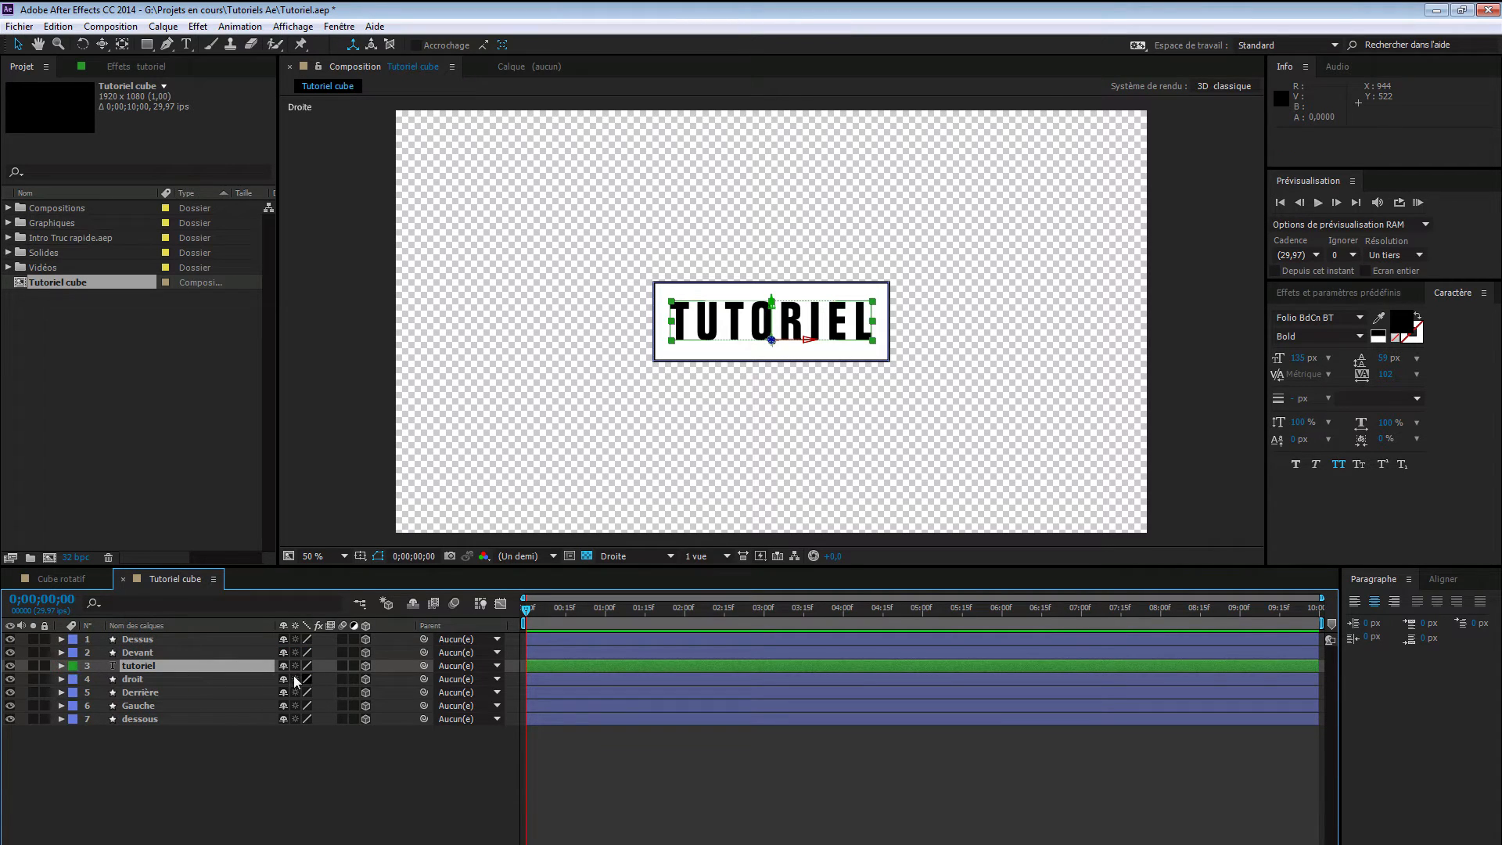
{"action": "left_click_drag", "start_coordinate": [423, 666], "coordinate": [200, 679]}
{"action": "left_click", "coordinate": [274, 795]}
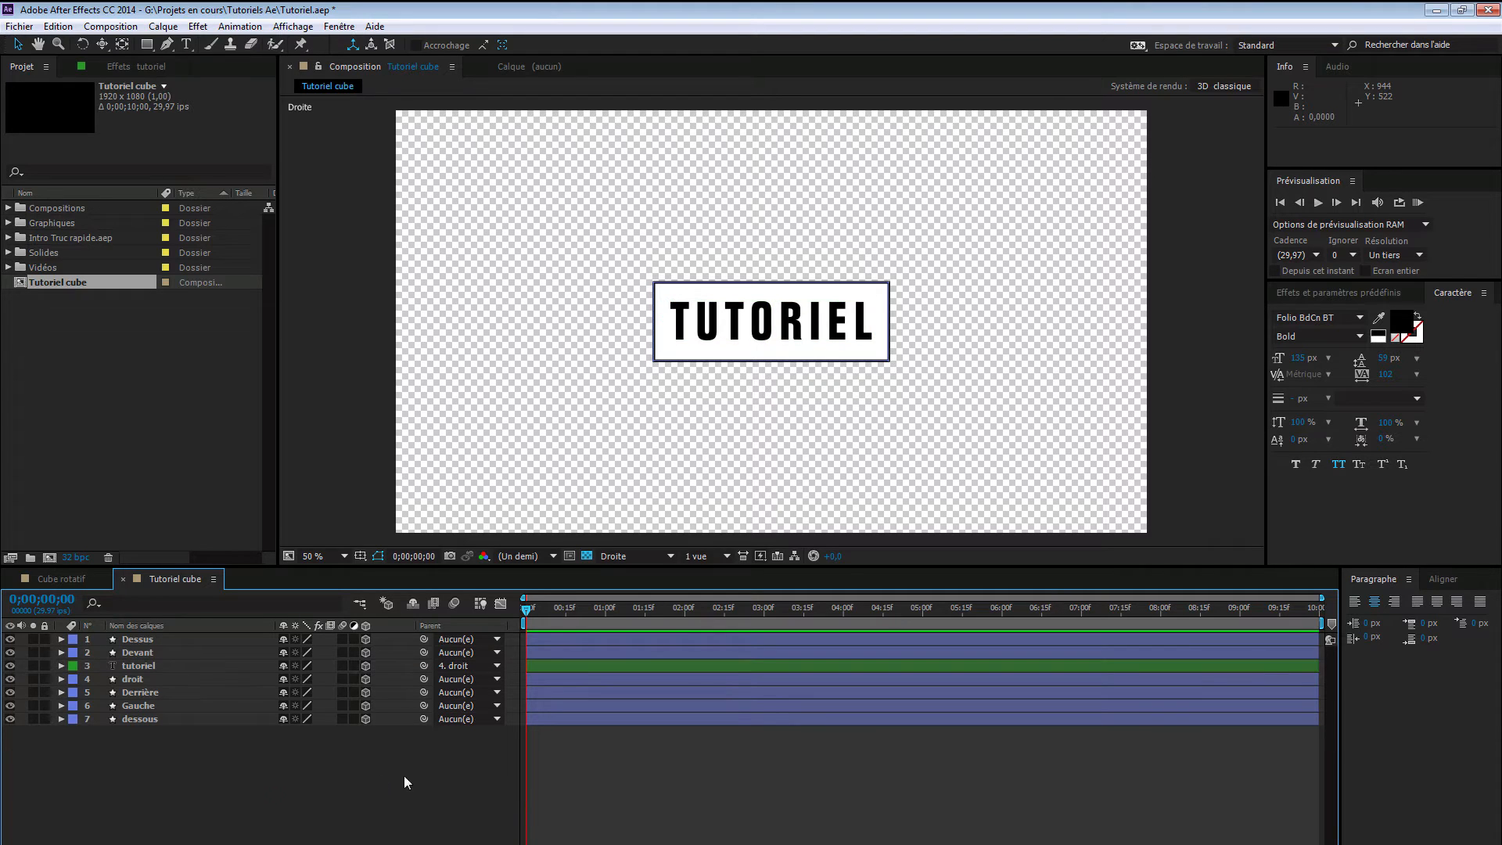
{"action": "left_click", "coordinate": [644, 557]}
{"action": "left_click", "coordinate": [672, 709]}
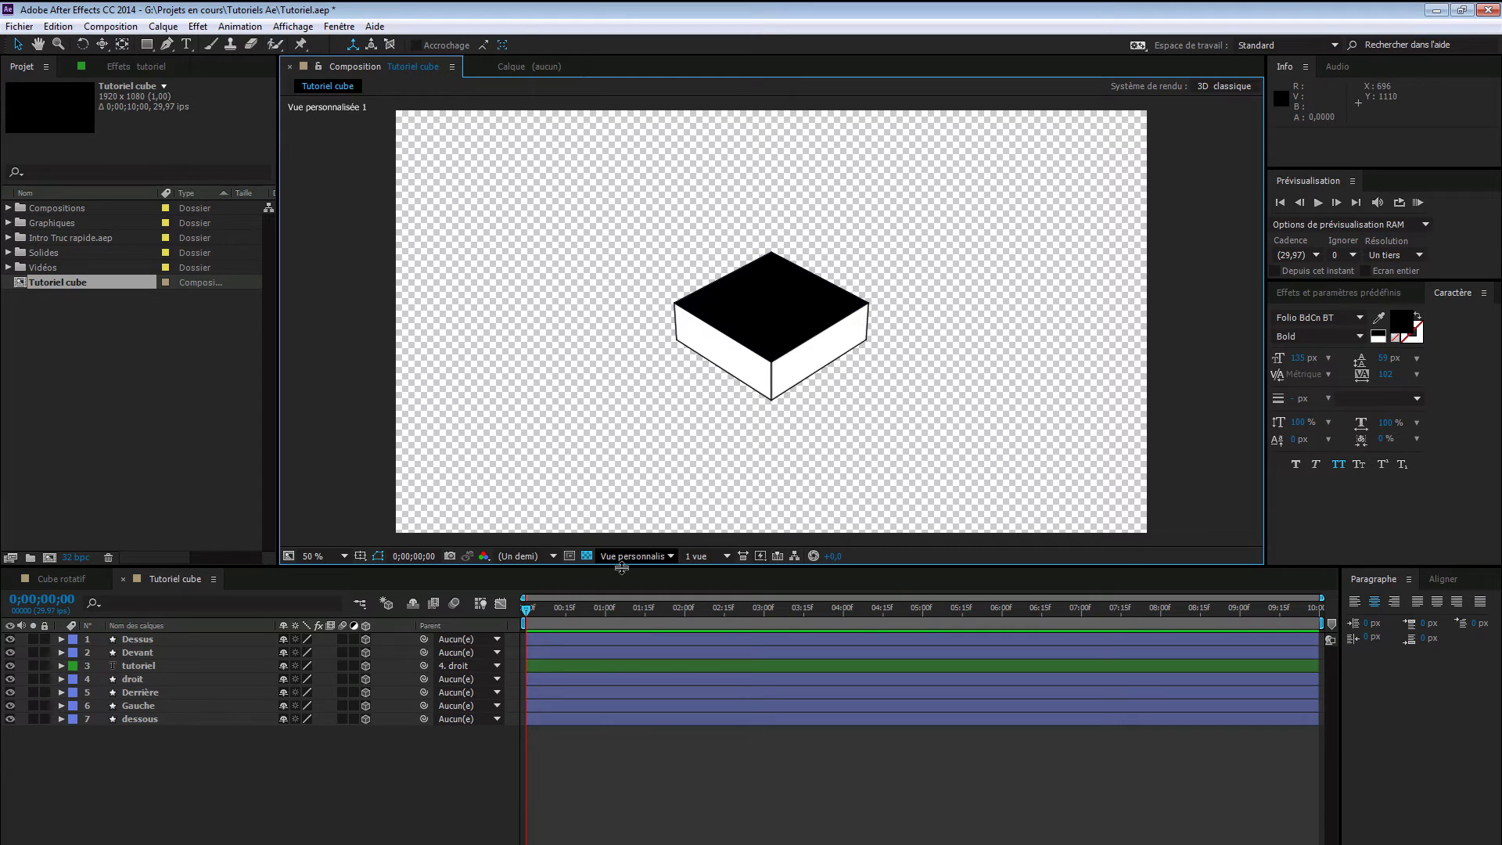
- Duplicate the tutoriel layer into tutoriel 2 and select the copy's text for editing
{"action": "left_click", "coordinate": [181, 665]}
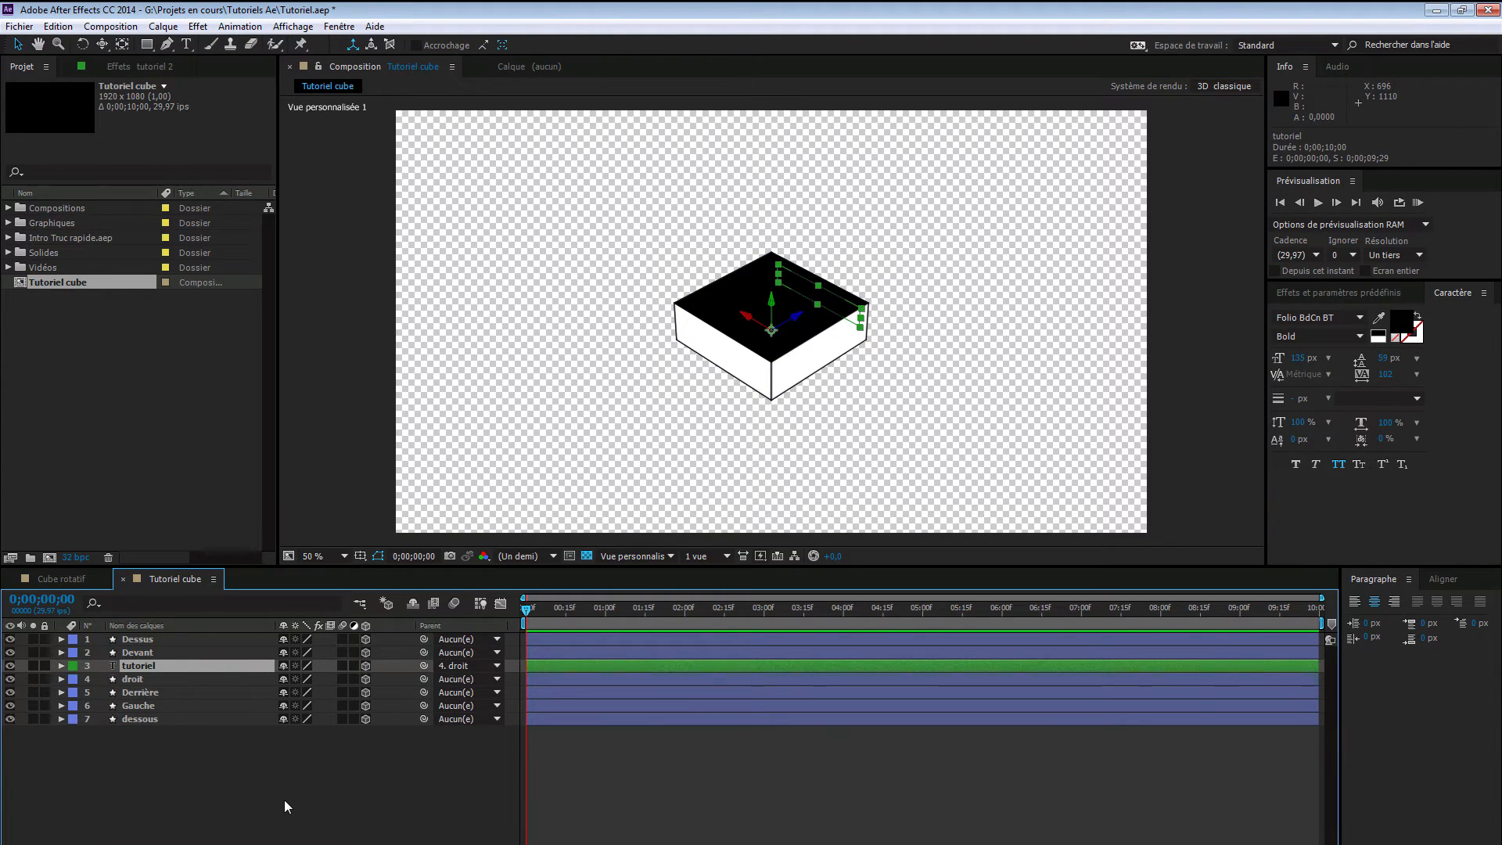
{"action": "key", "text": "ctrl+d"}
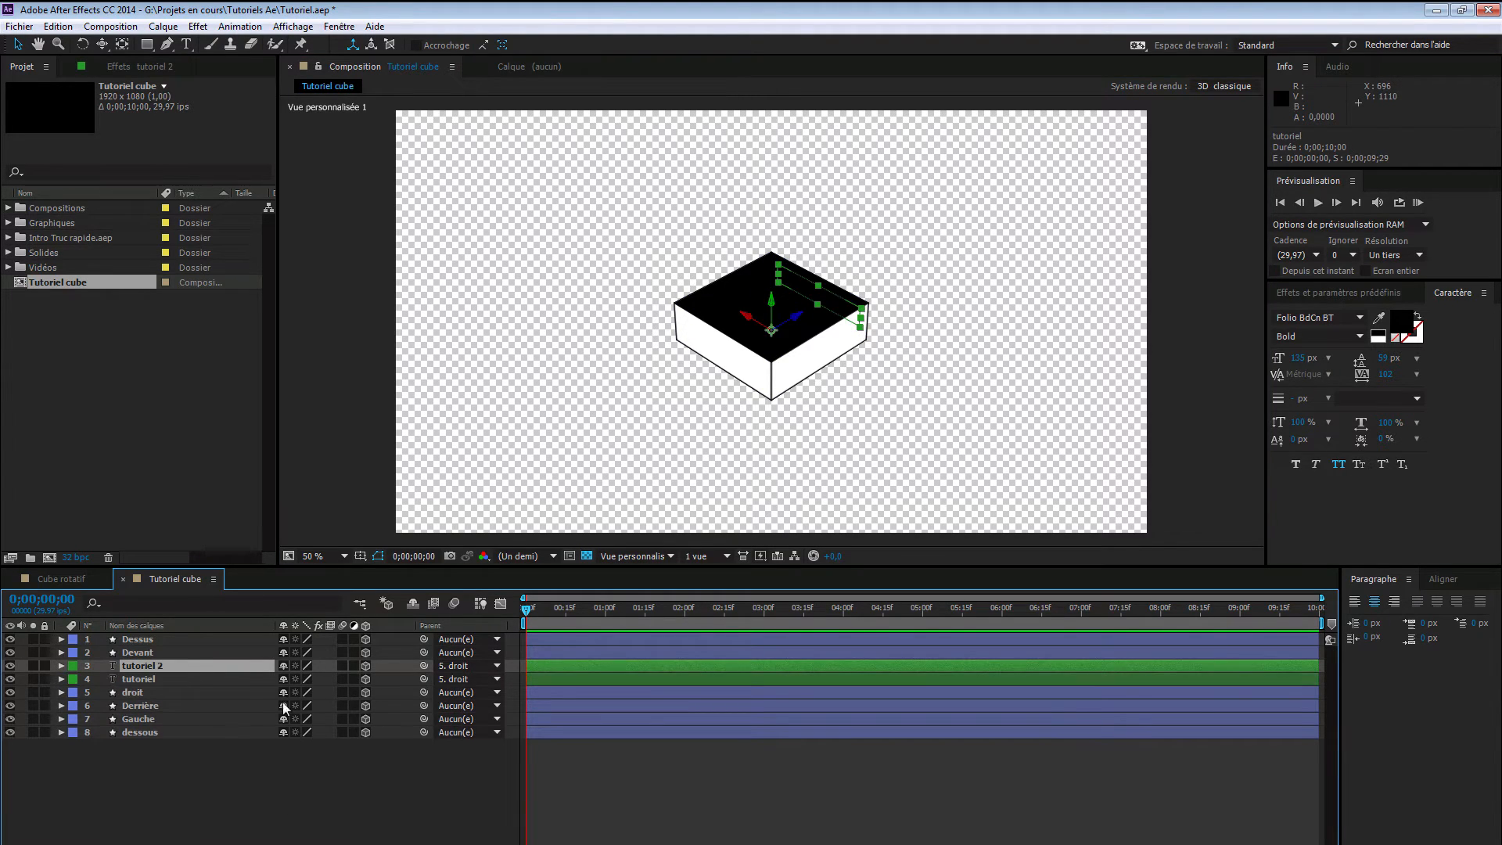
{"action": "double_click", "coordinate": [184, 665]}
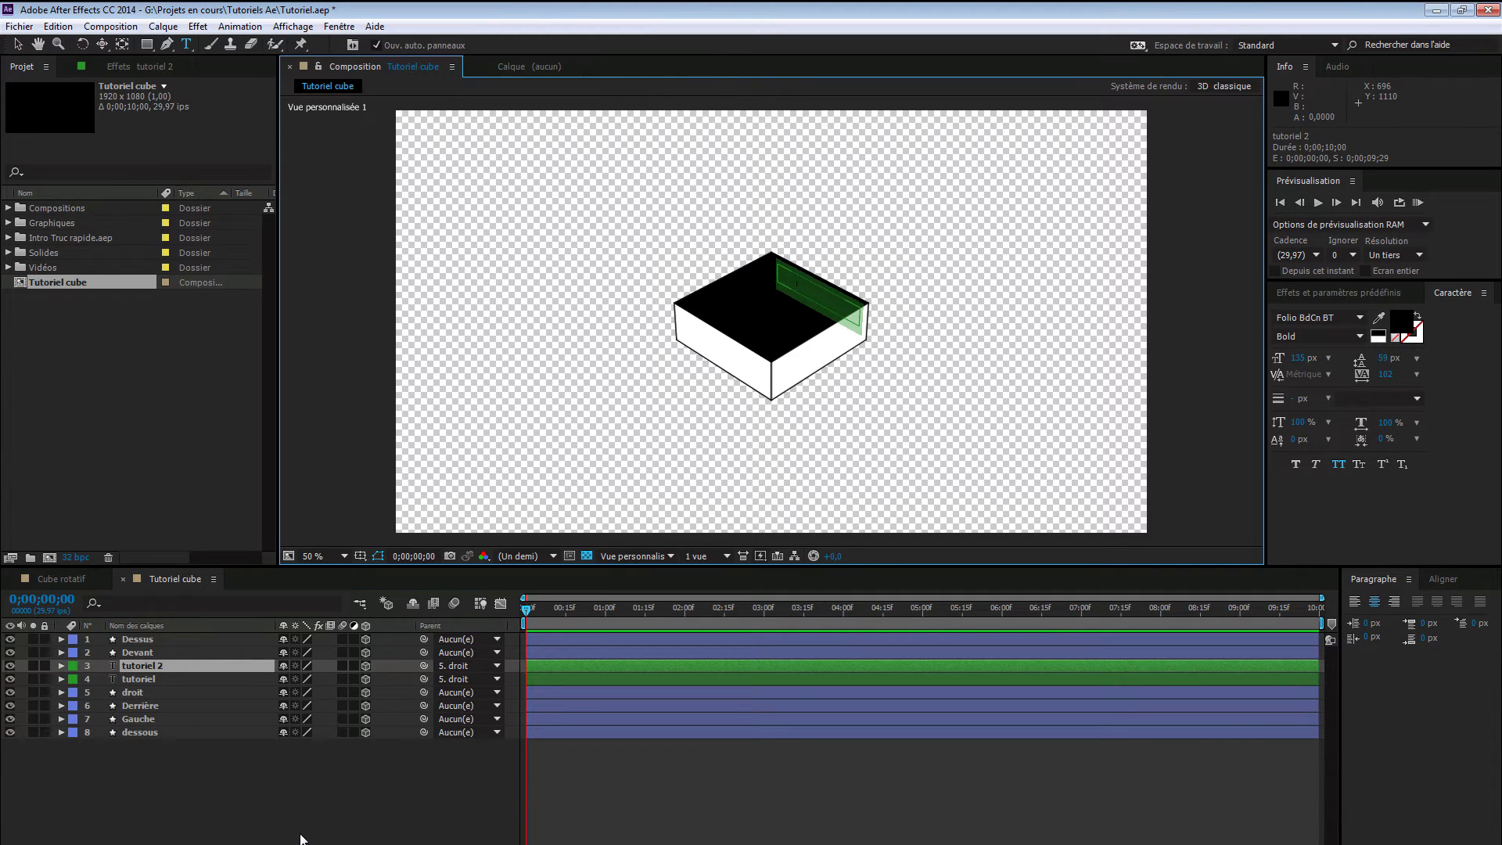
- Replace the copied TUTORIEL text with the word AVEC
{"action": "key", "text": "BackSpace"}
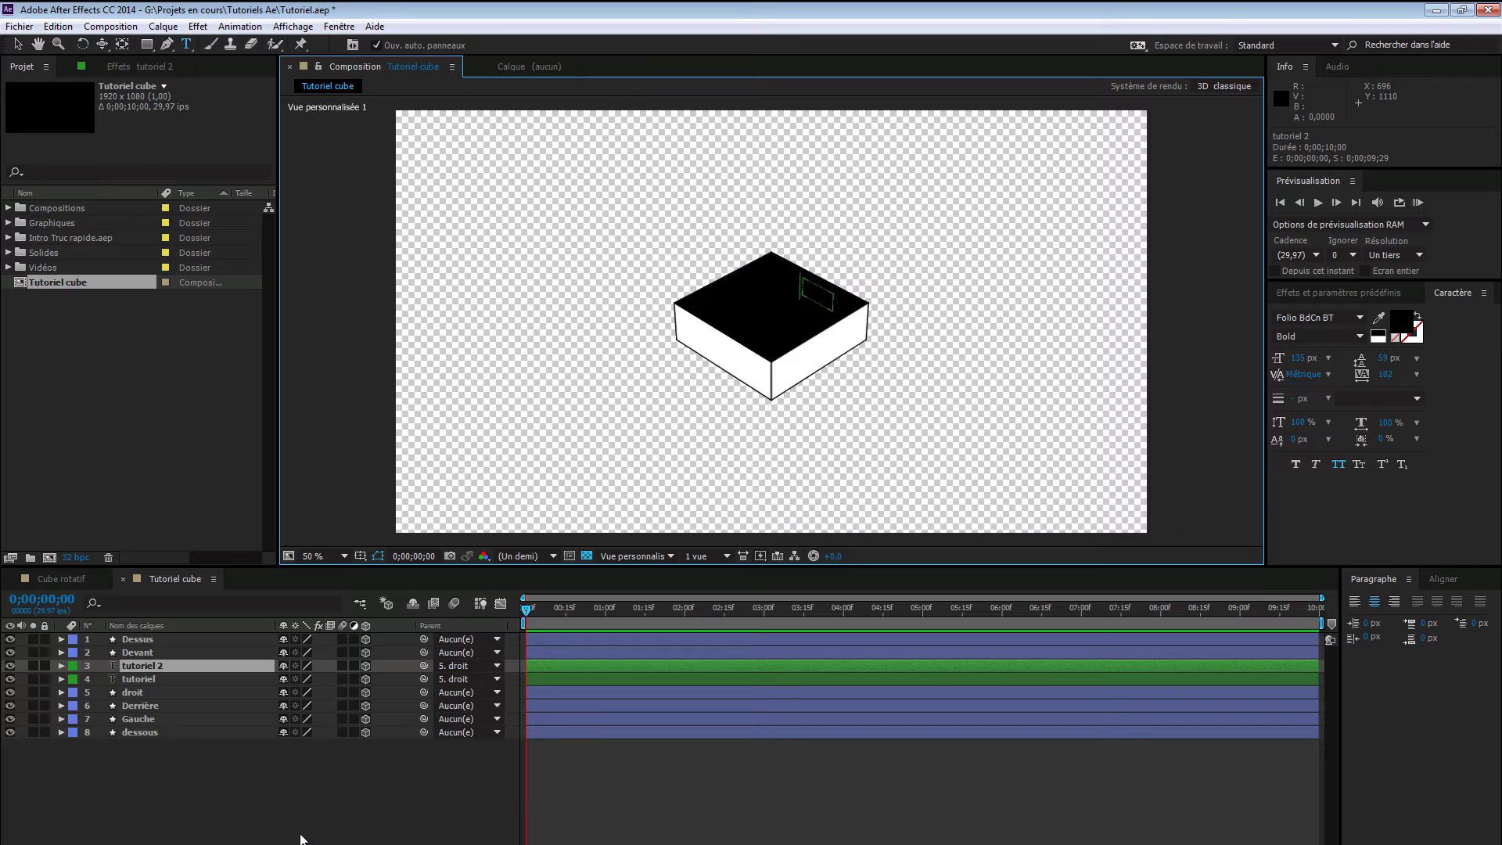
{"action": "key", "text": "Return"}
{"action": "left_click", "coordinate": [18, 45]}
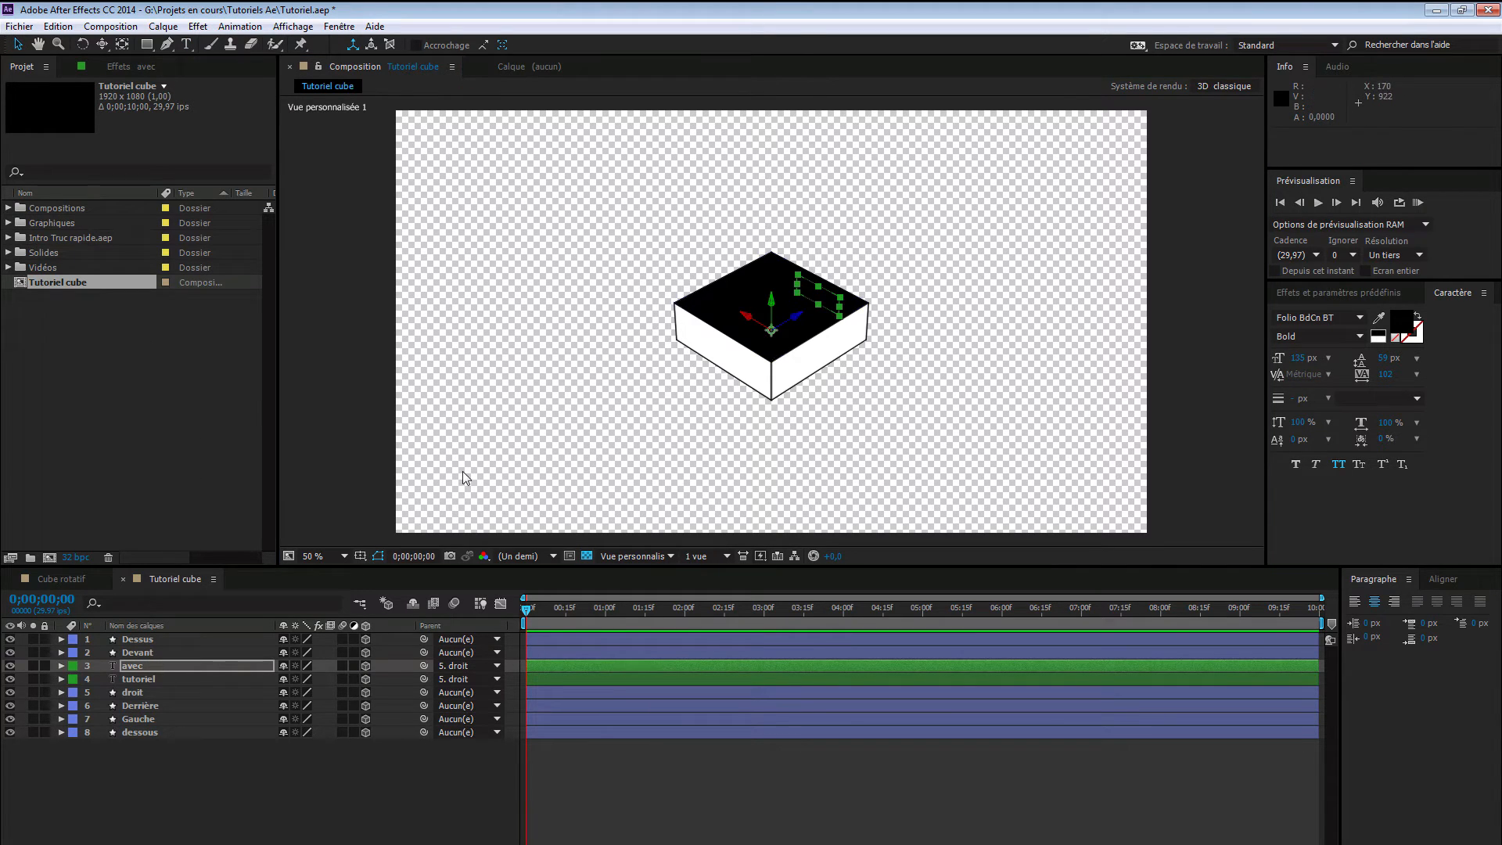
- Set the avec text layer's Orientation Y to 270°
{"action": "left_click", "coordinate": [172, 666]}
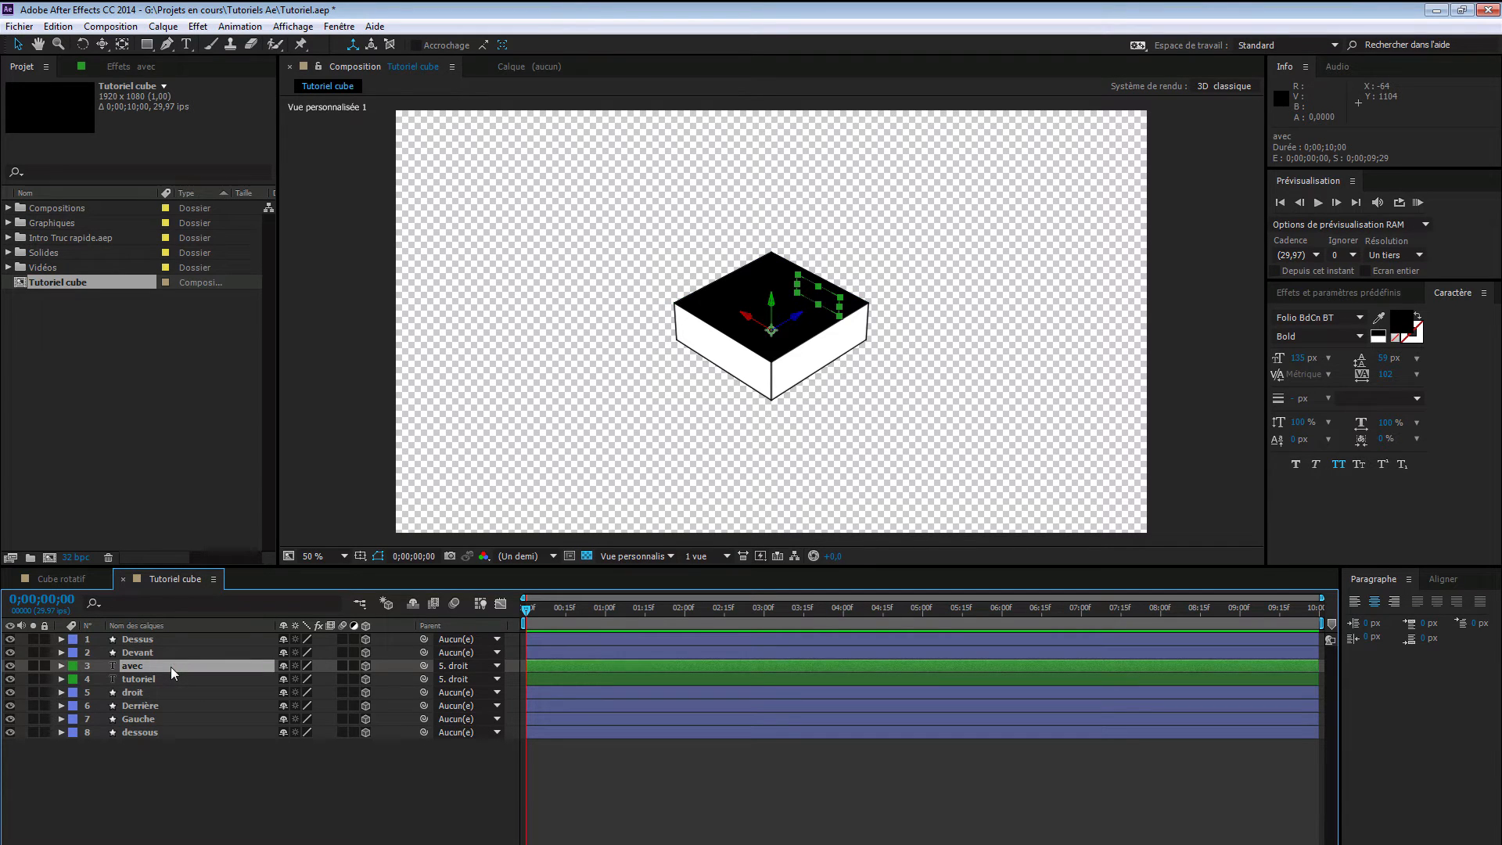
{"action": "key", "text": "r"}
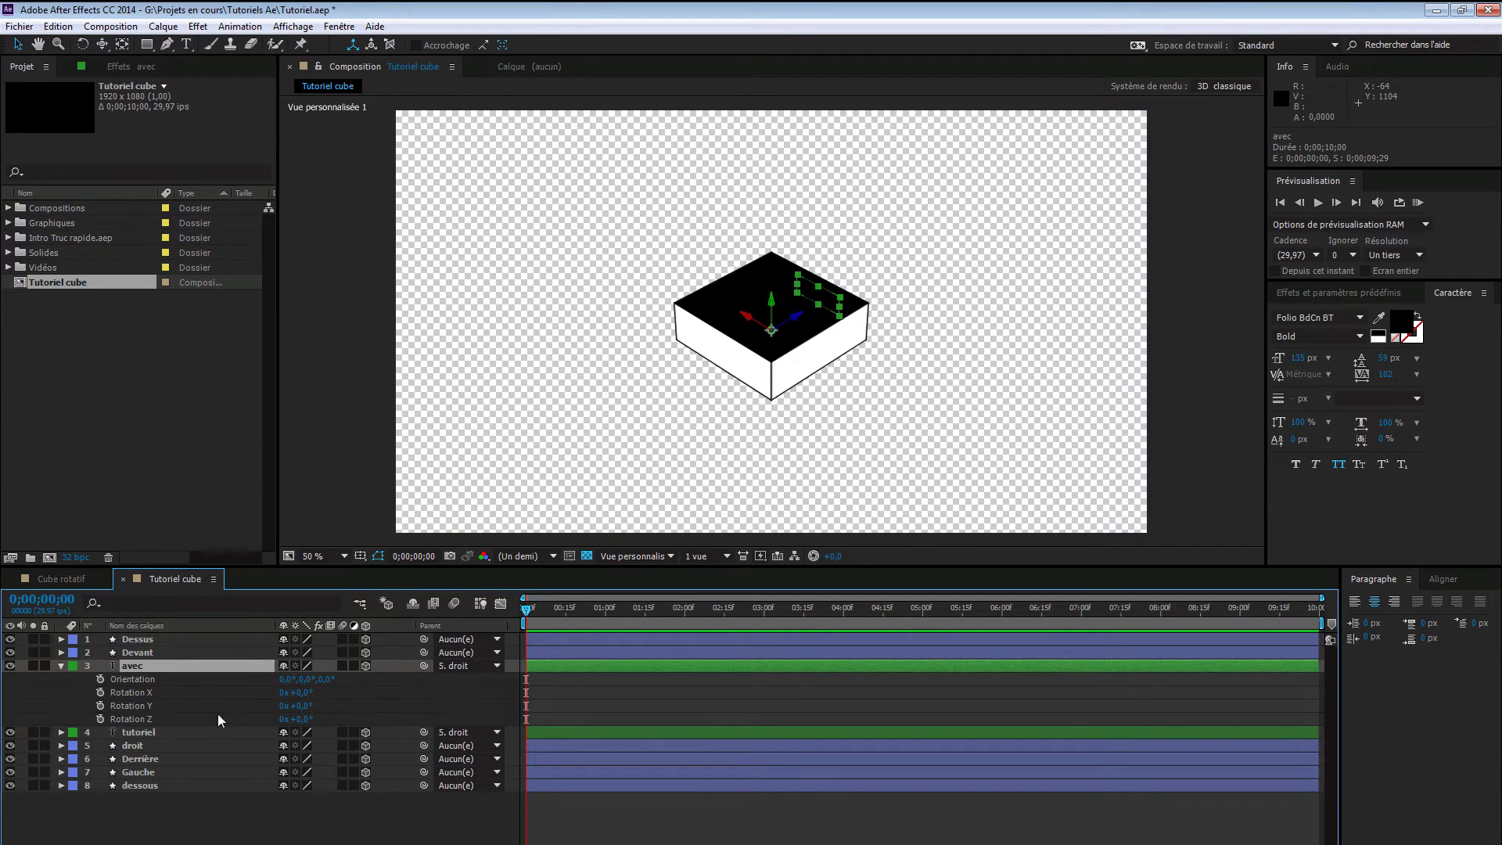
{"action": "left_click_drag", "start_coordinate": [306, 687], "coordinate": [271, 688]}
{"action": "left_click", "coordinate": [309, 685]}
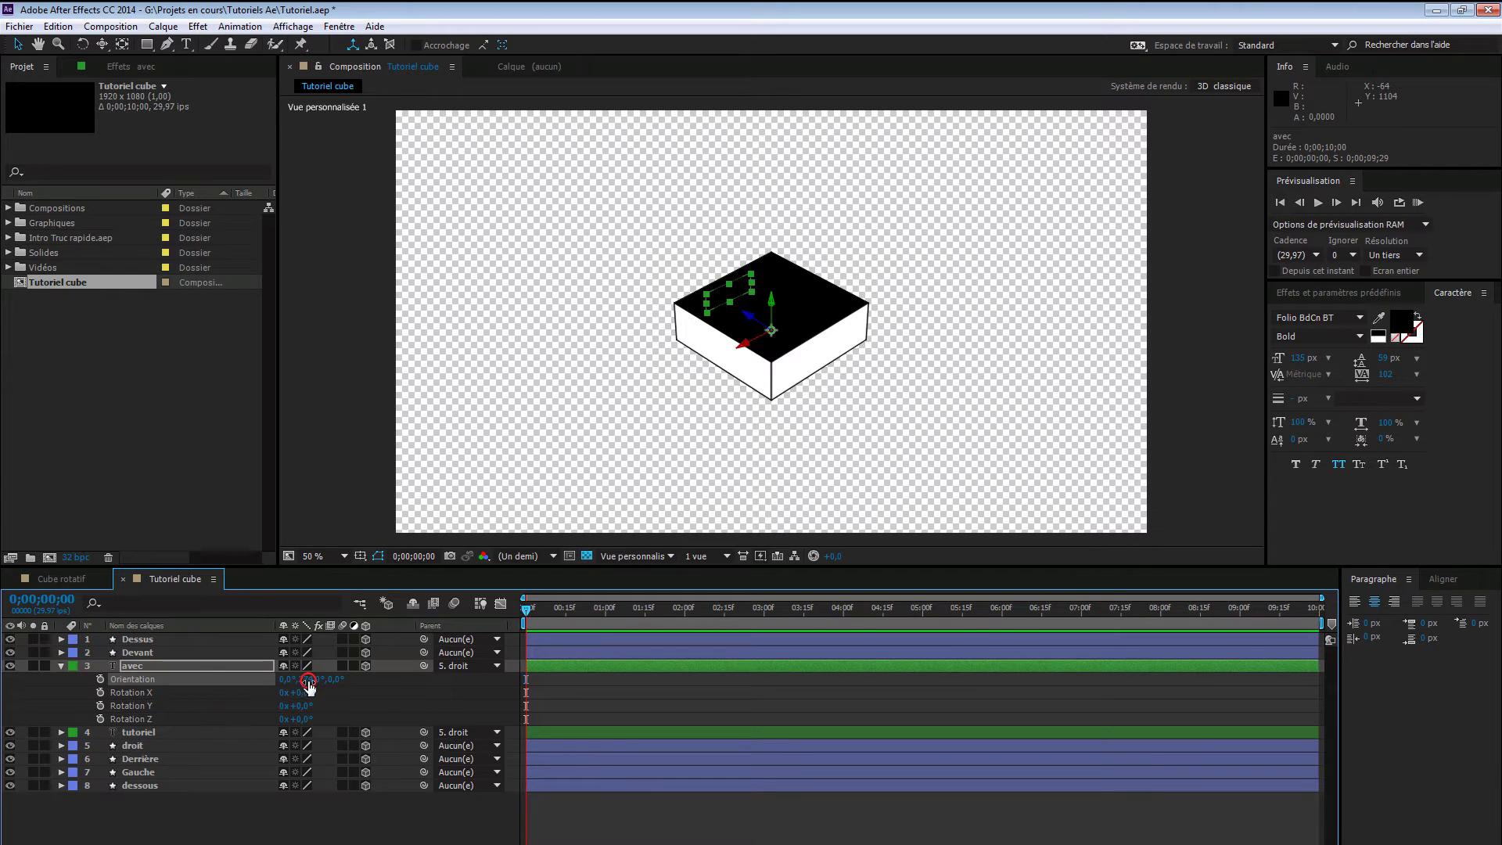
{"action": "type", "text": "270"}
{"action": "key", "text": "Return"}
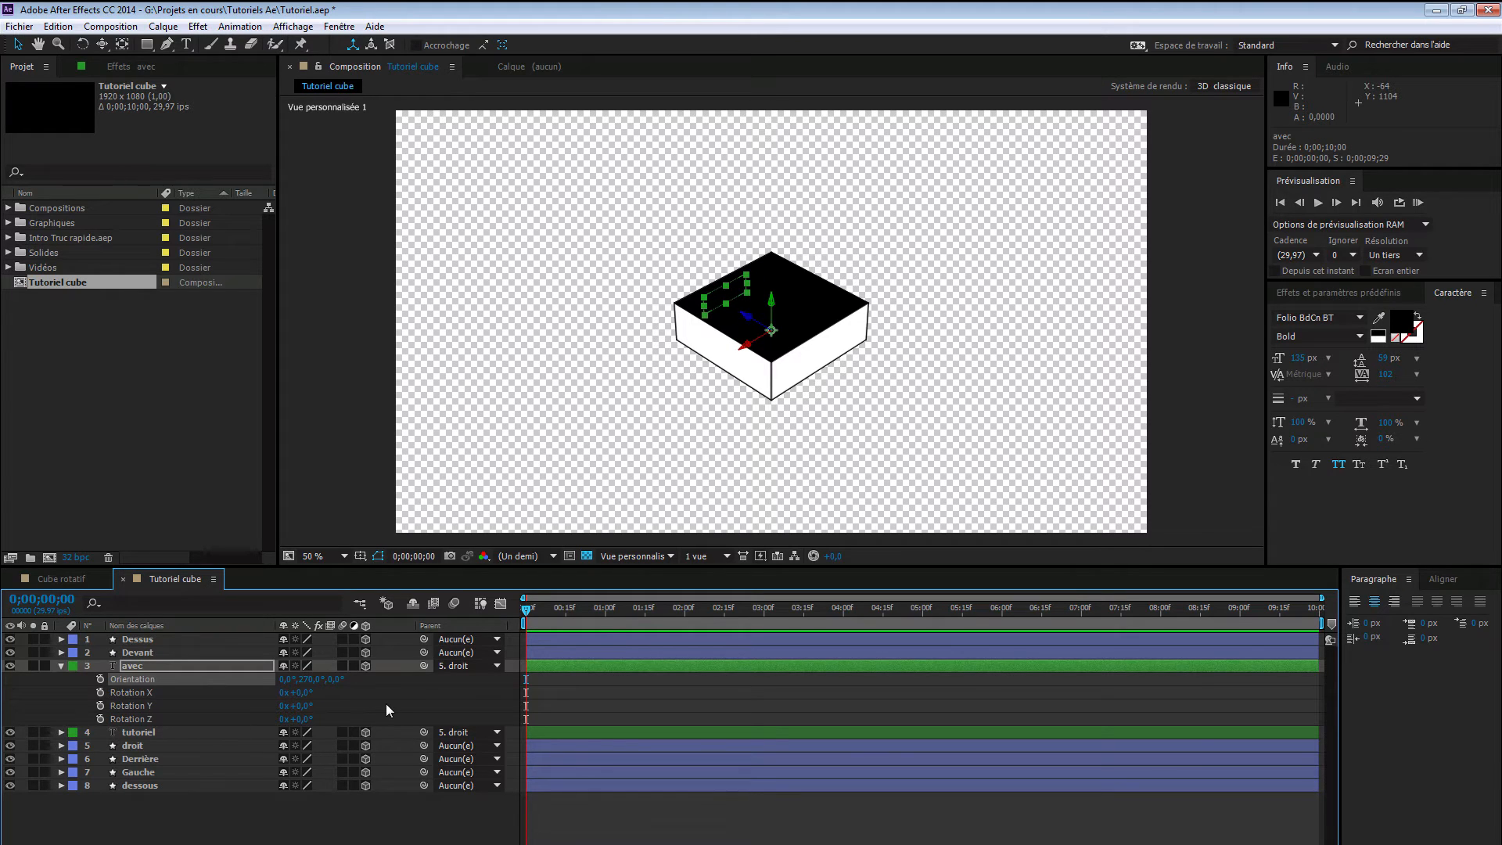
- Move avec below droit and parent it to Derrière, checking from the back view
{"action": "left_click", "coordinate": [646, 557]}
{"action": "left_click", "coordinate": [655, 654]}
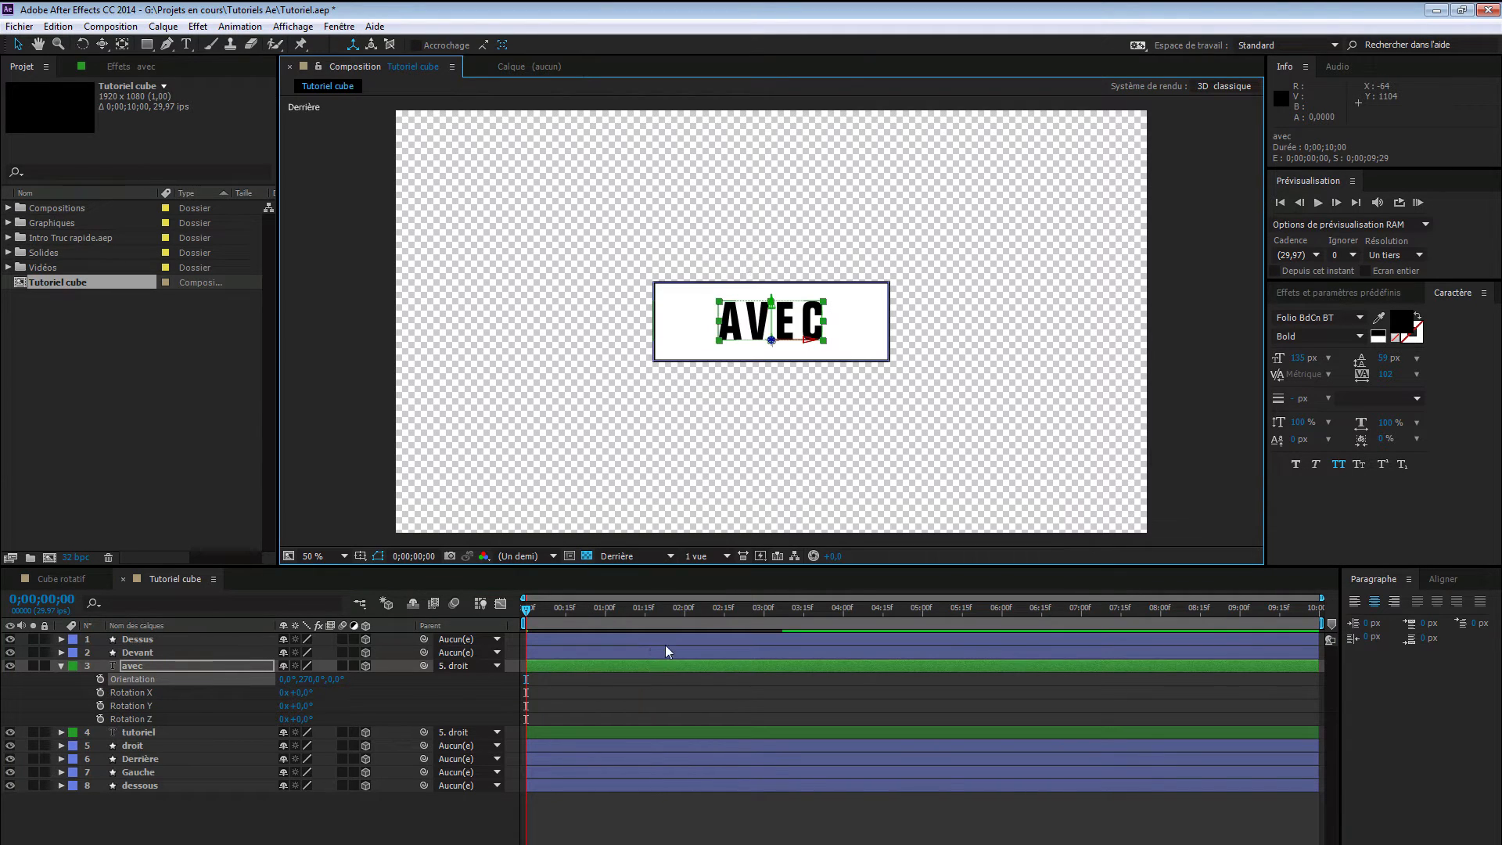
{"action": "left_click", "coordinate": [186, 665]}
{"action": "left_click_drag", "start_coordinate": [189, 663], "coordinate": [194, 749]}
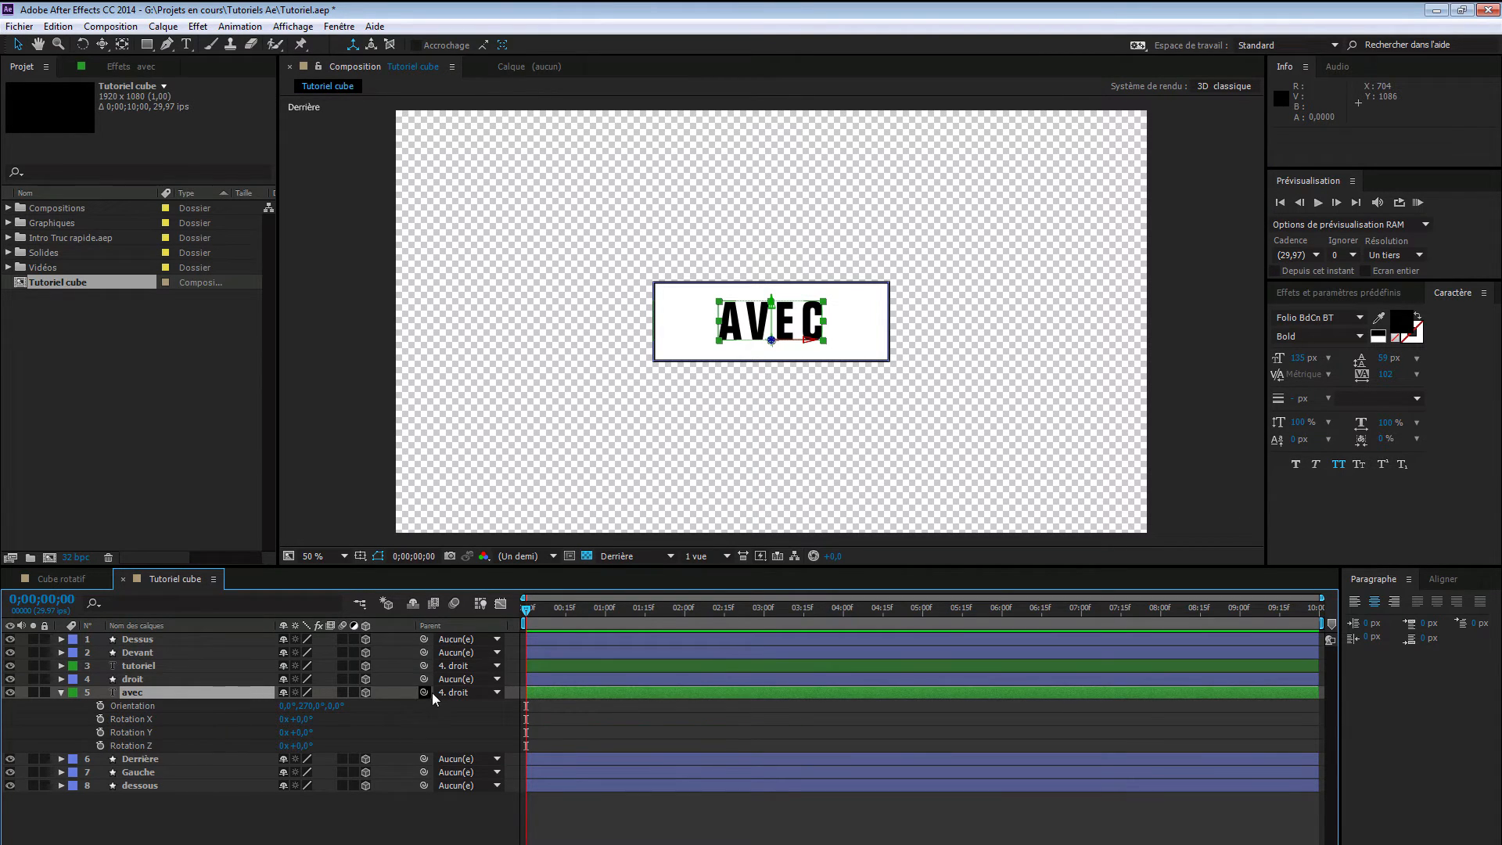
{"action": "left_click_drag", "start_coordinate": [423, 693], "coordinate": [214, 759]}
{"action": "left_click", "coordinate": [61, 692]}
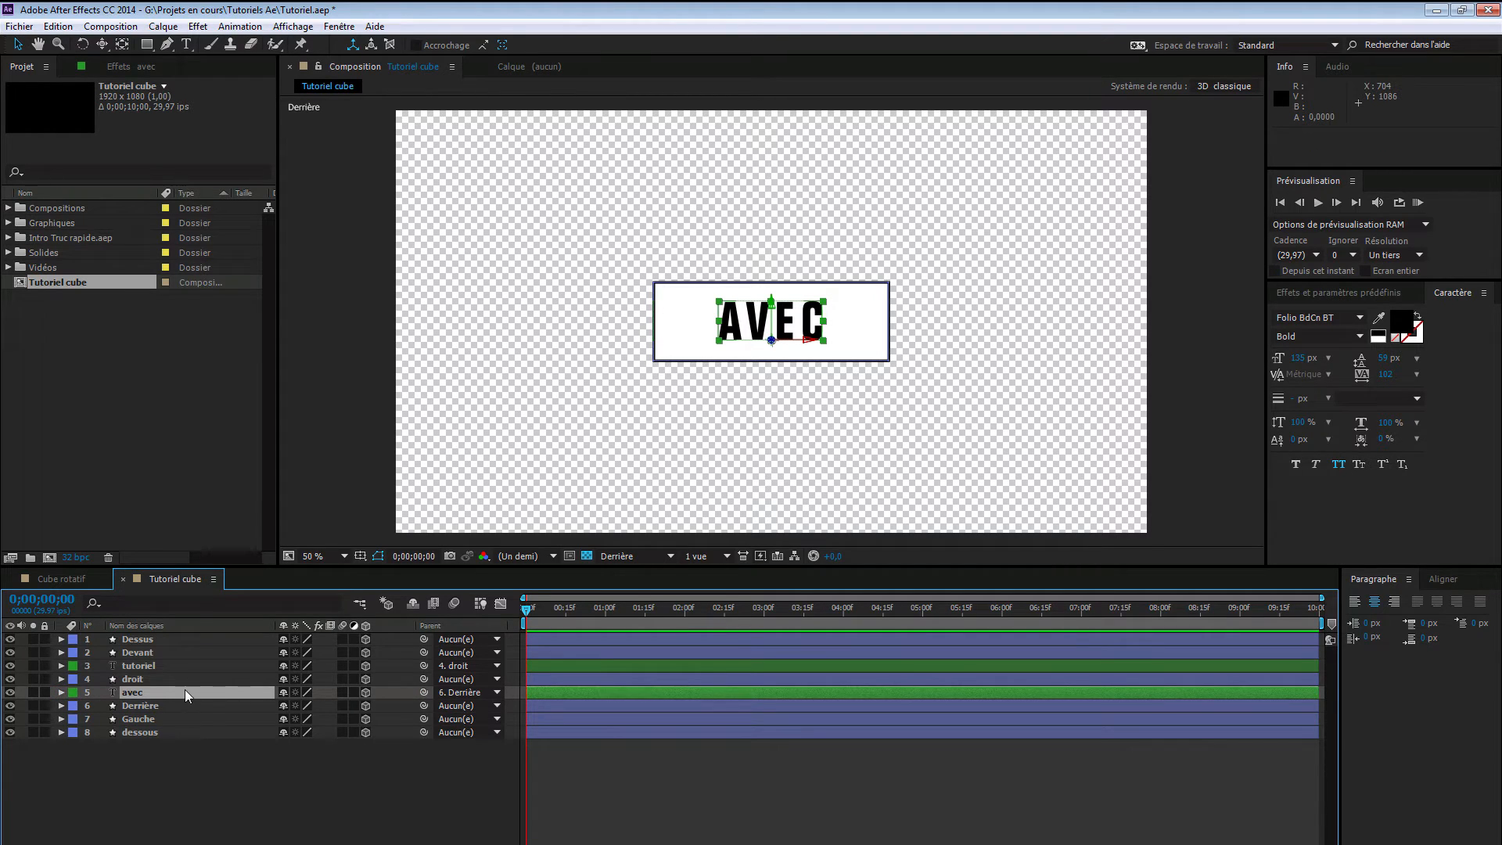
{"action": "left_click", "coordinate": [187, 693]}
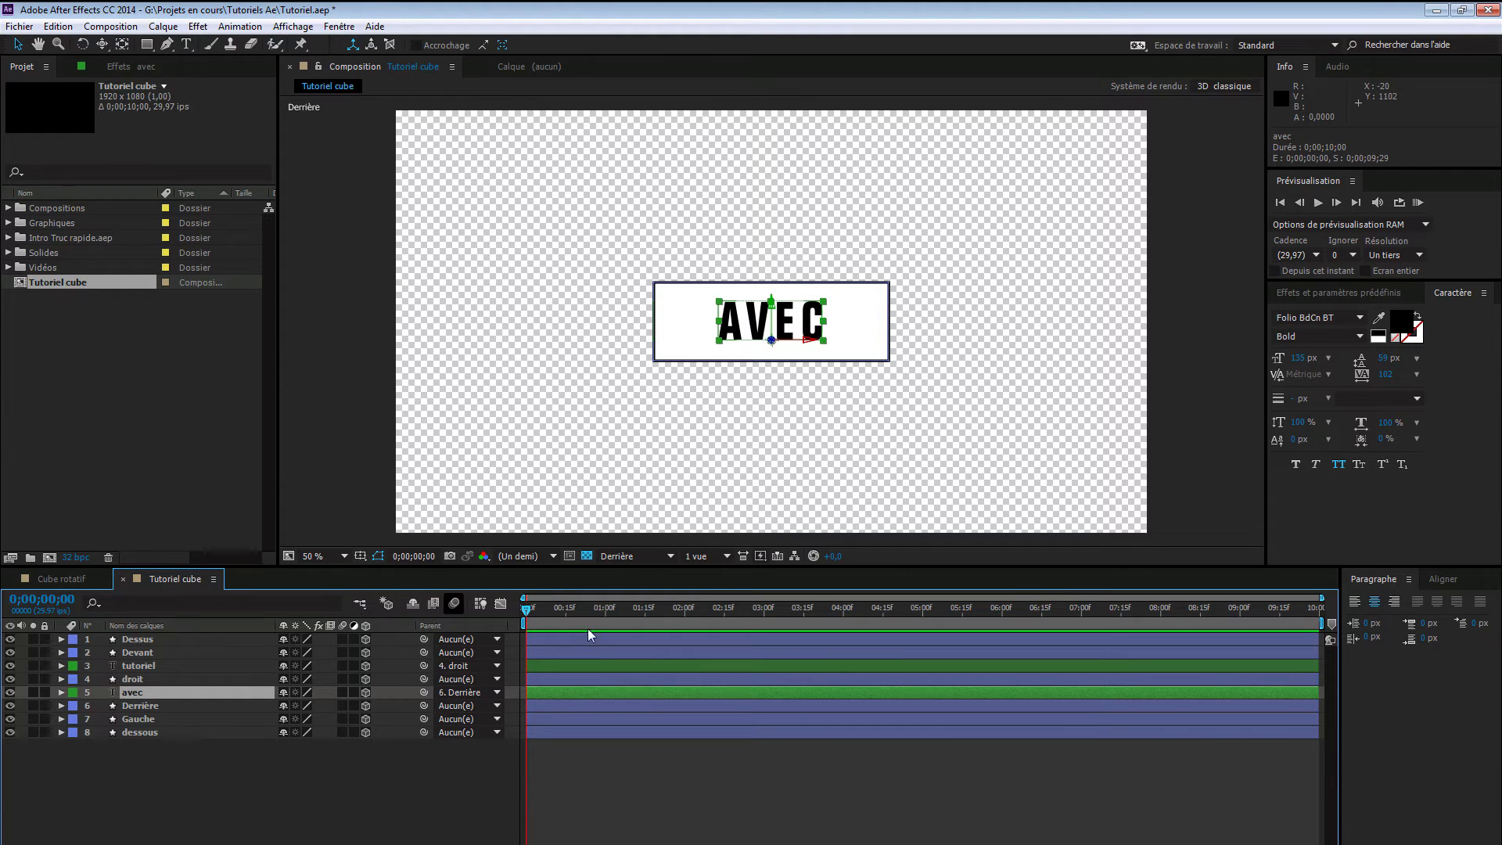
{"action": "left_click", "coordinate": [634, 555]}
{"action": "left_click", "coordinate": [667, 707]}
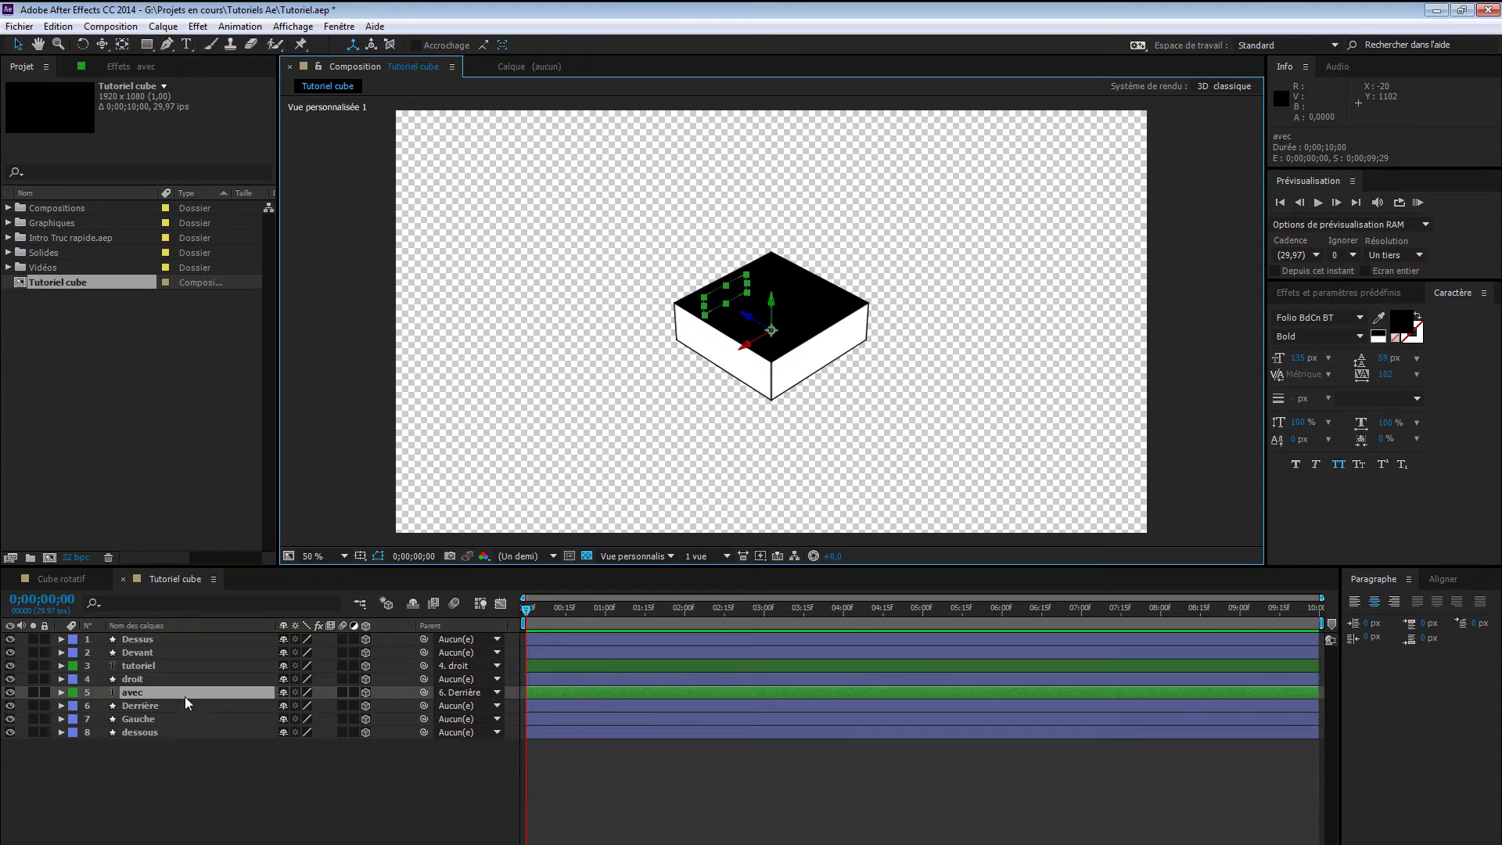
- Duplicate the avec text layer and preview the finished Cube rotatif animation for reference
{"action": "key", "text": "ctrl+d"}
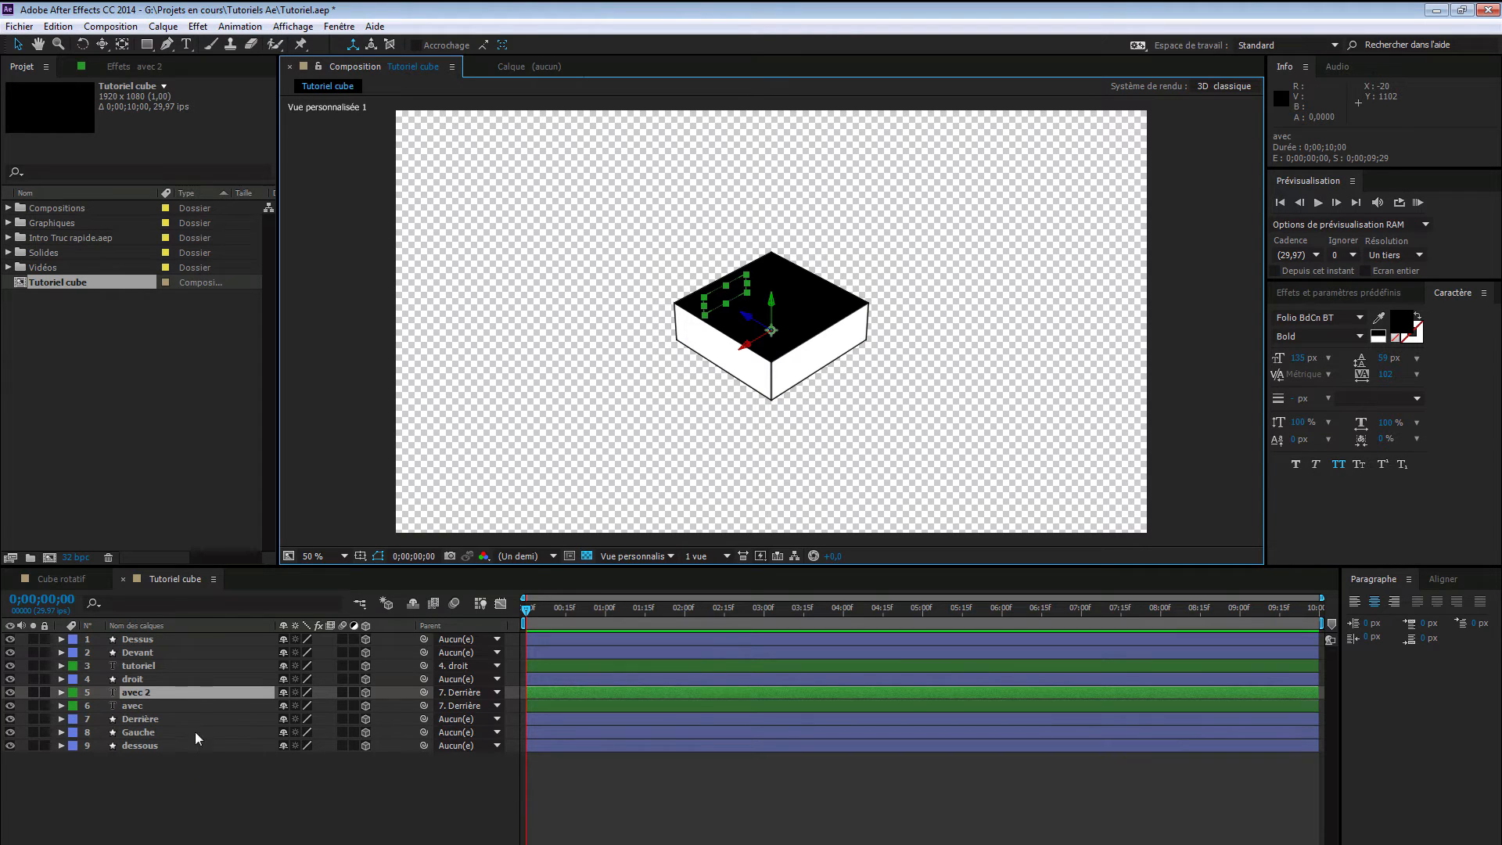
{"action": "double_click", "coordinate": [181, 692]}
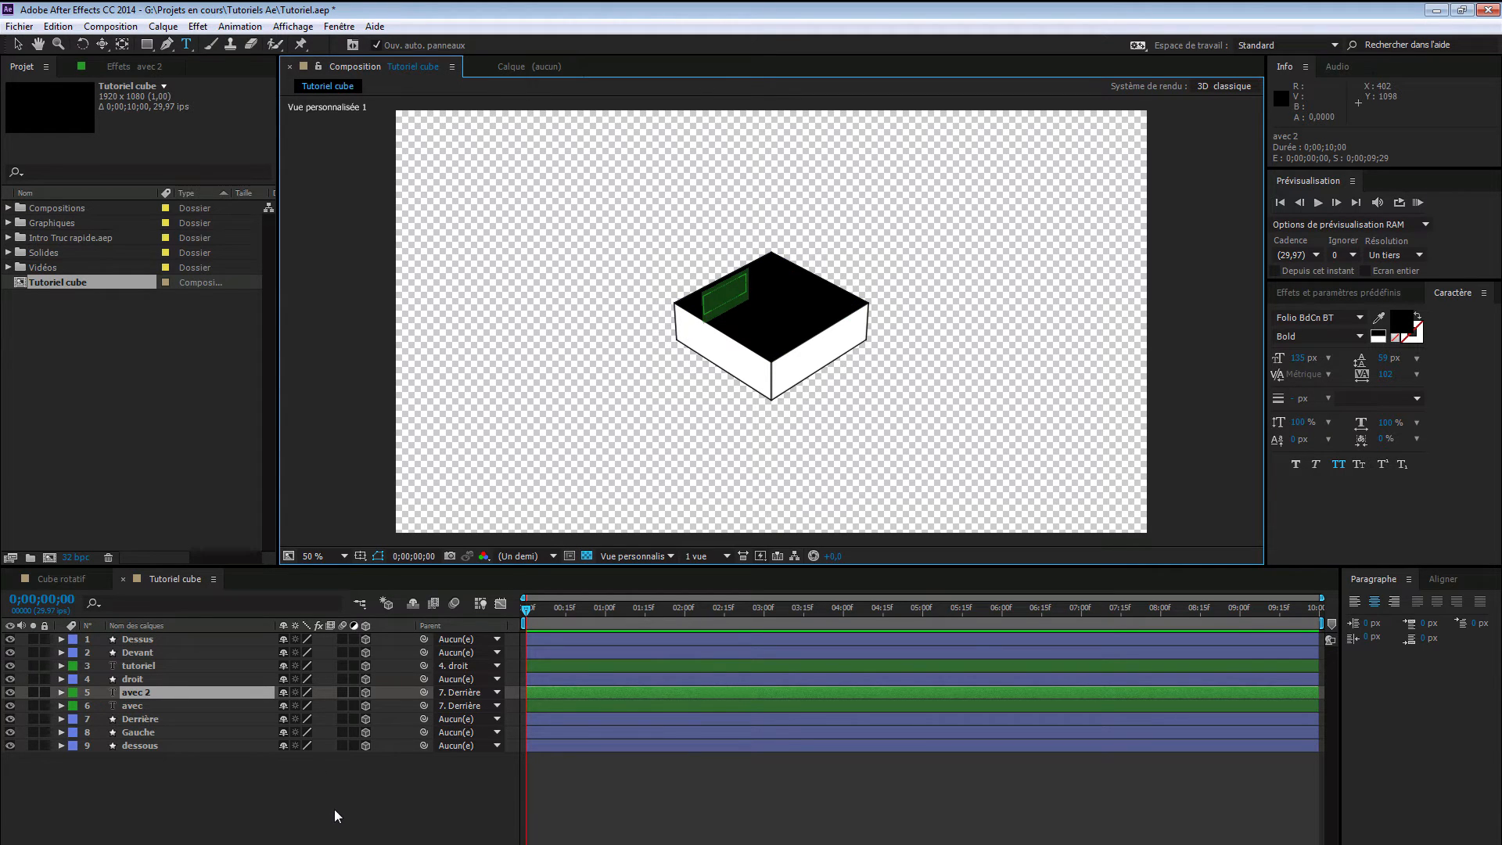
{"action": "left_click", "coordinate": [55, 579]}
{"action": "left_click_drag", "start_coordinate": [529, 609], "coordinate": [1142, 612]}
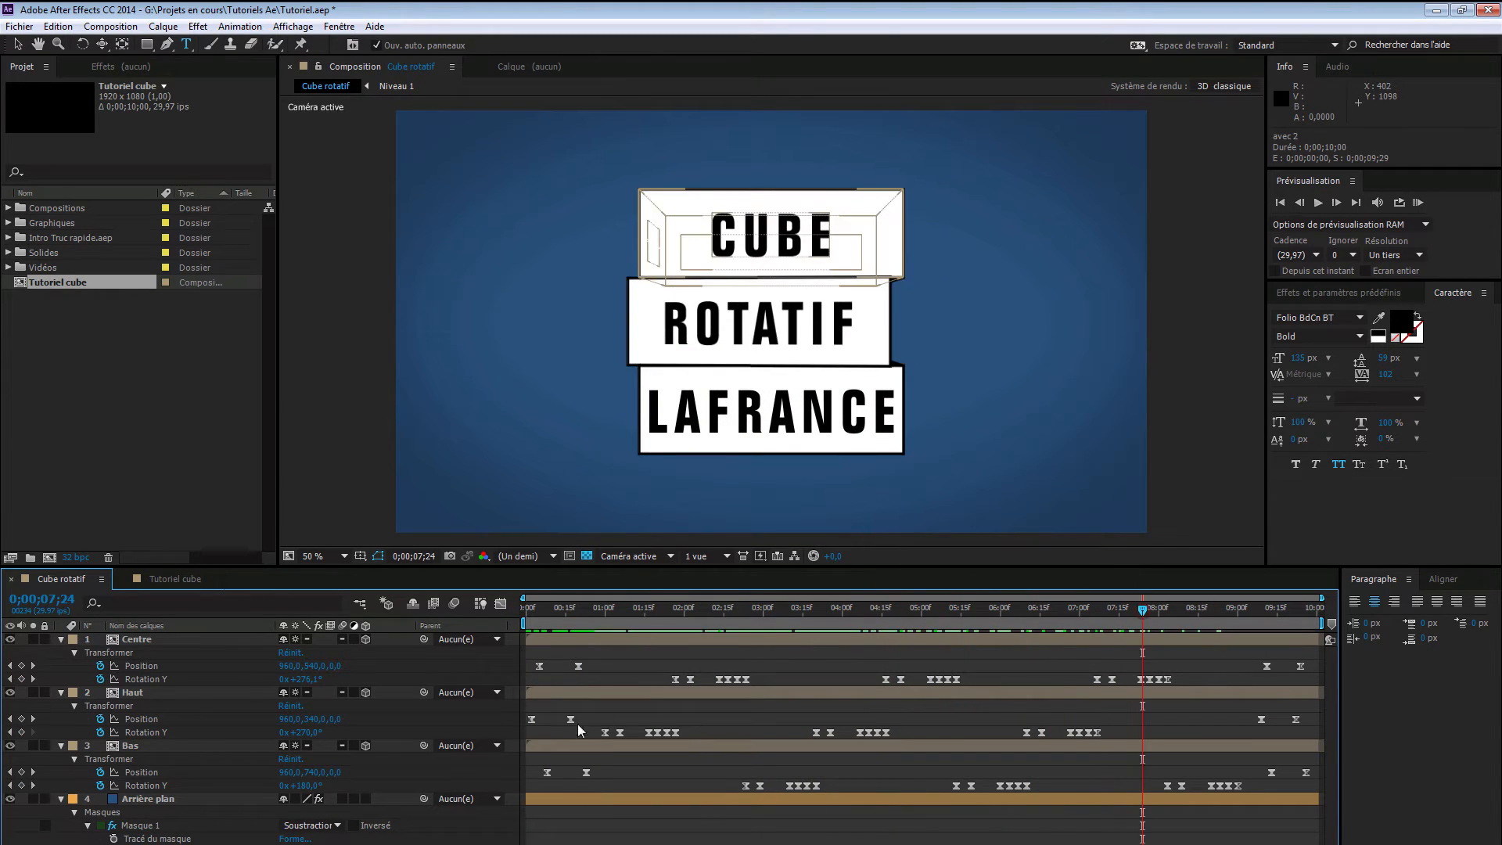
{"action": "left_click", "coordinate": [165, 580]}
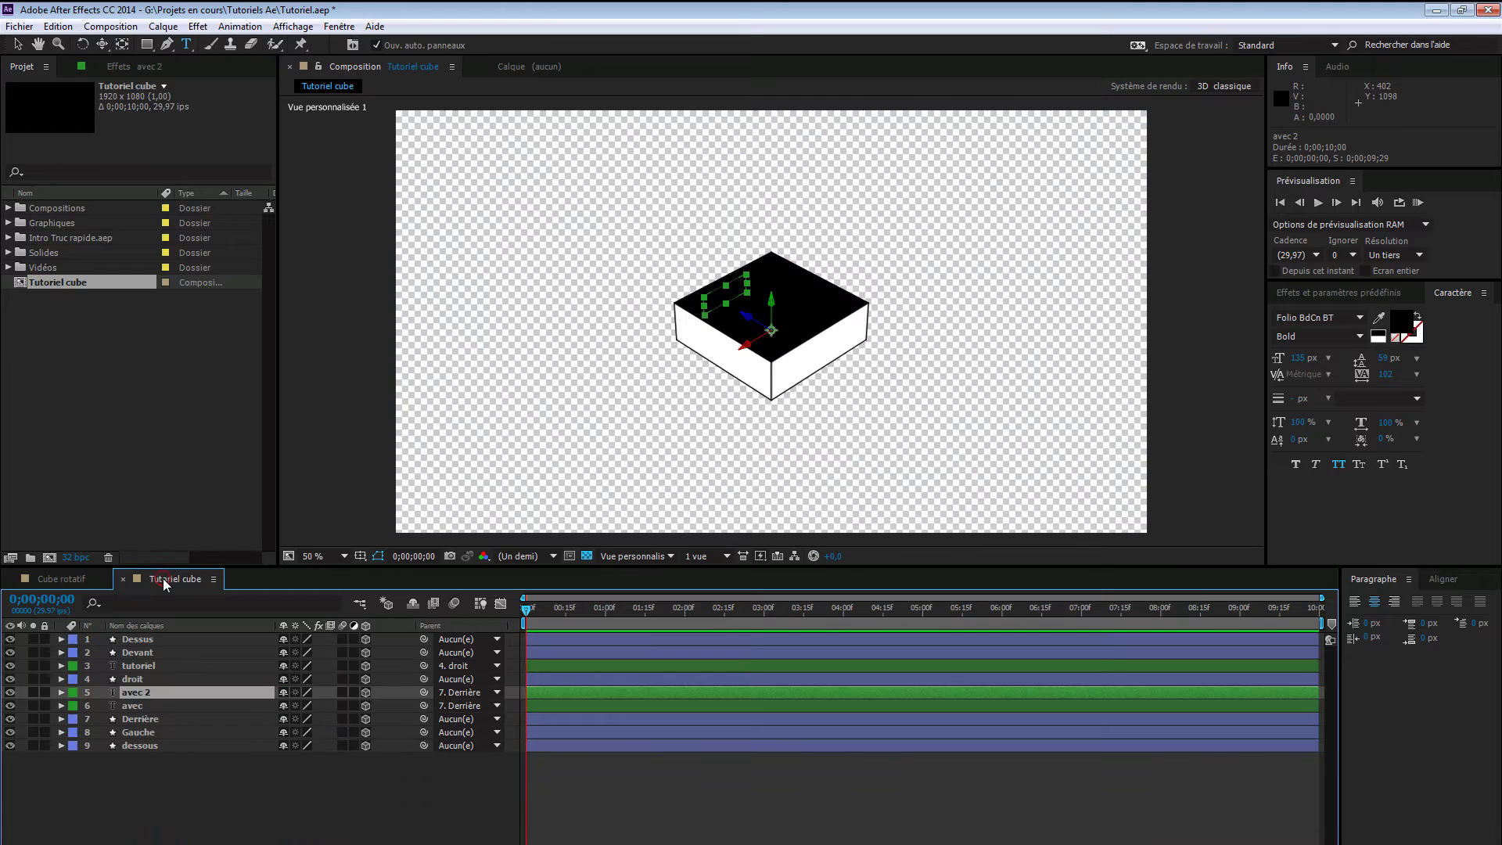
- Retype the duplicate's word as CUBE
{"action": "double_click", "coordinate": [144, 691]}
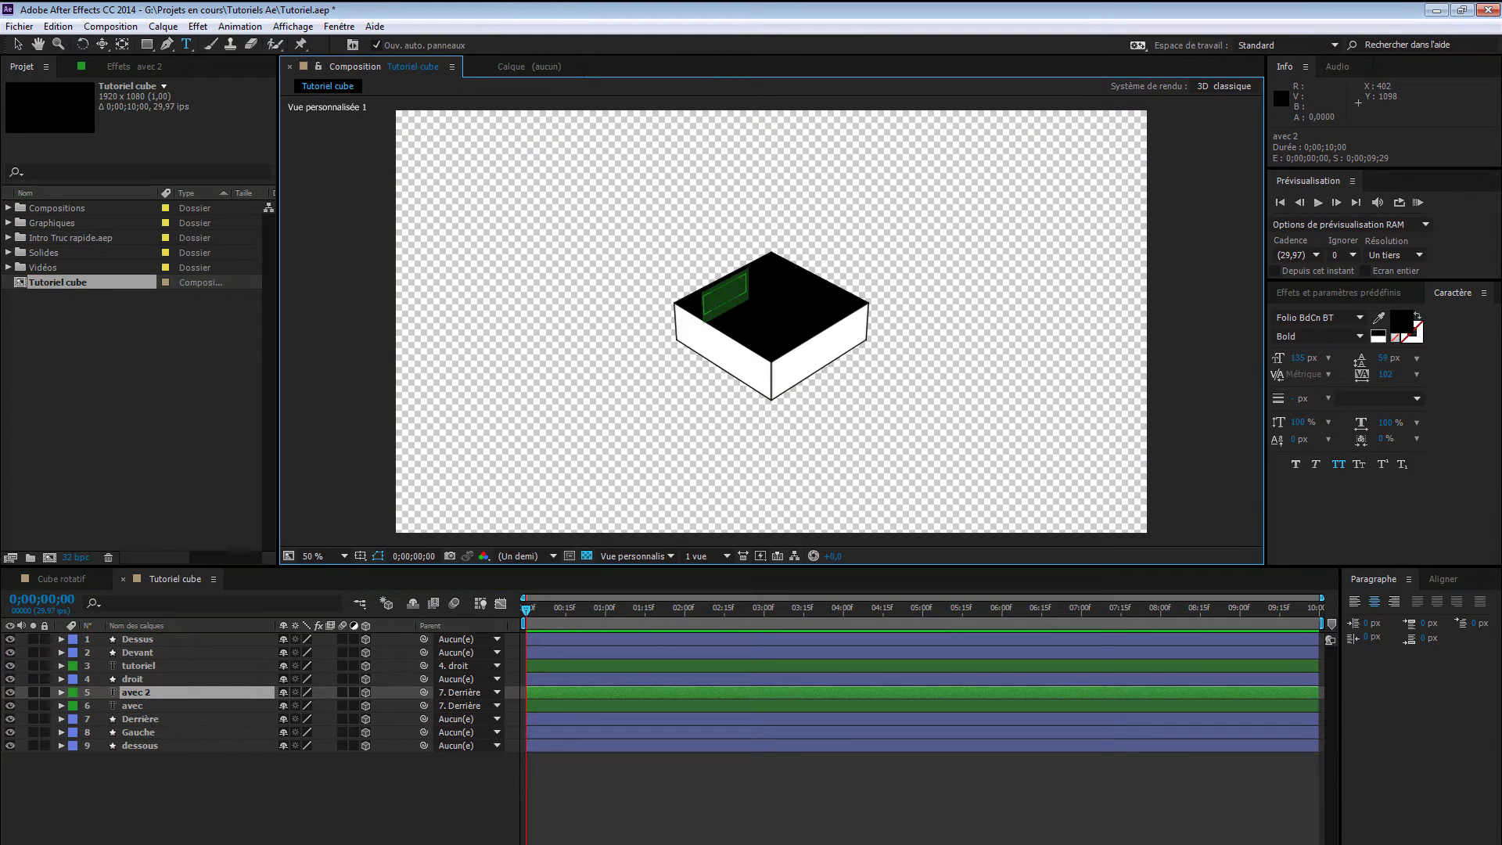
{"action": "type", "text": "truc"}
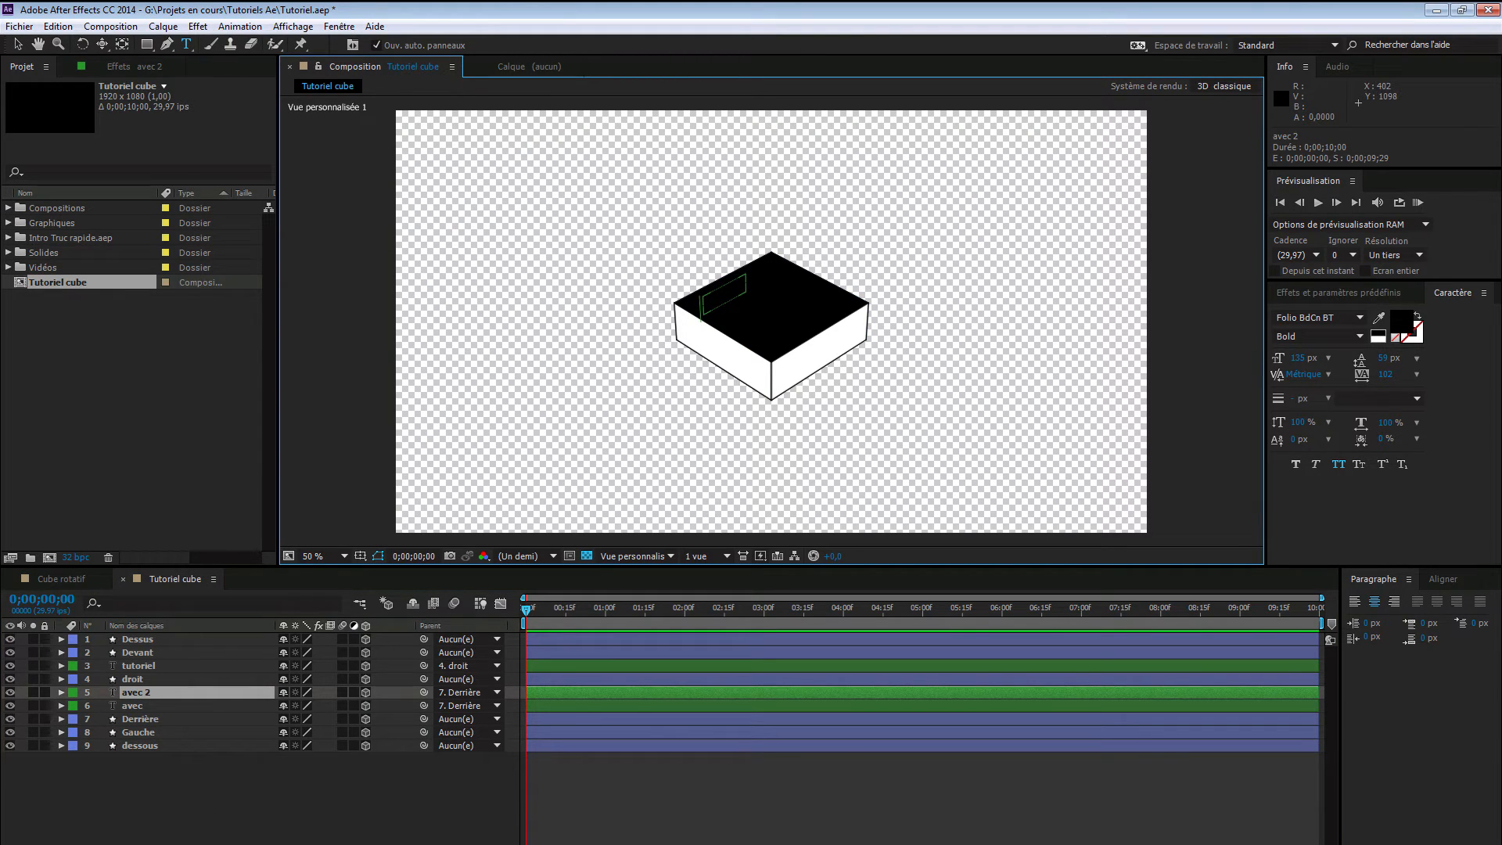
{"action": "left_click", "coordinate": [17, 44]}
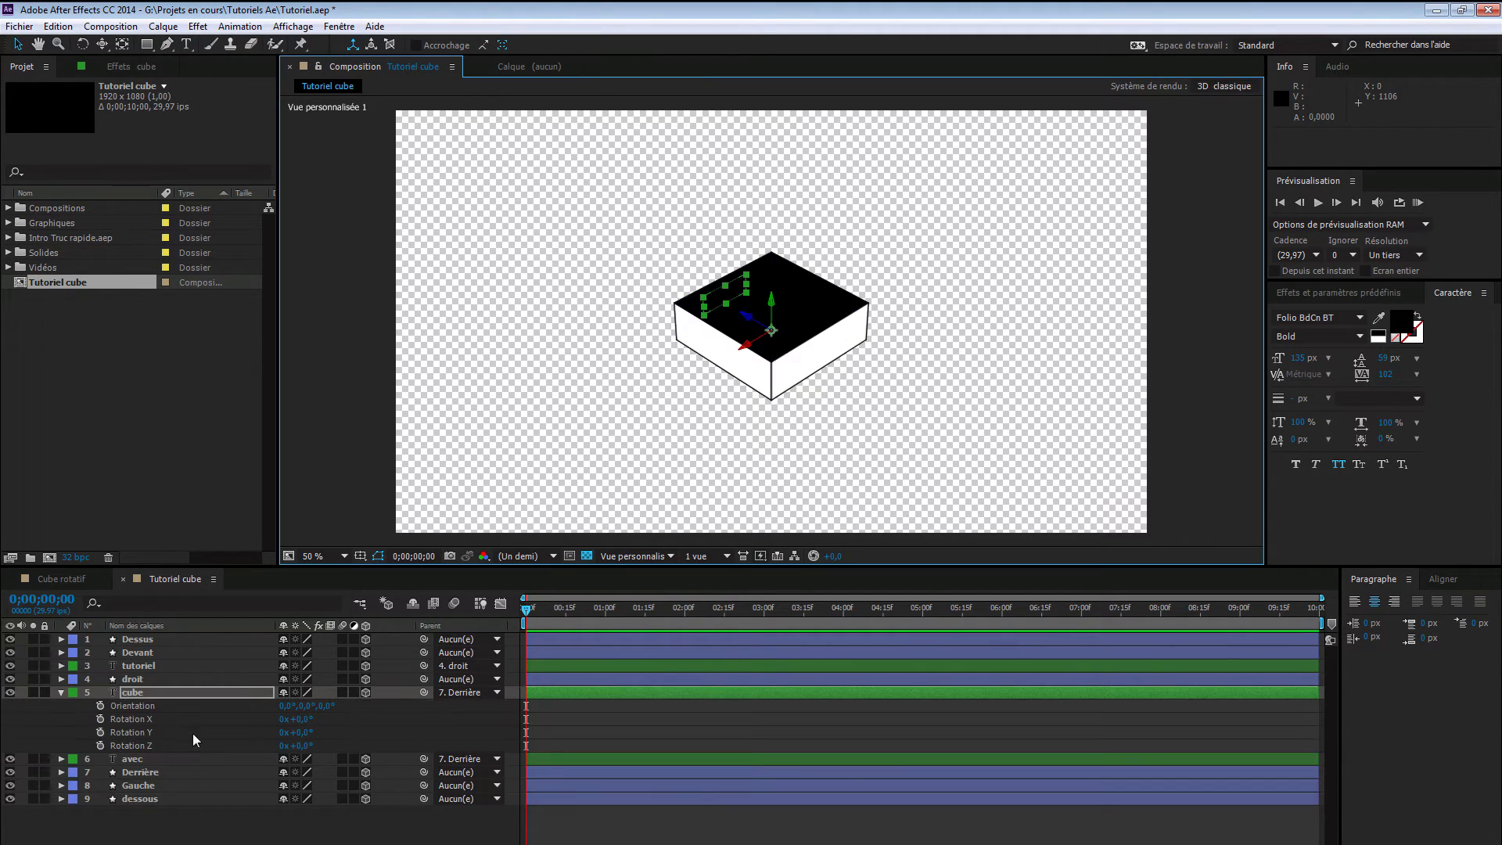
- Set the cube text's Orientation Y to 270°
{"action": "left_click", "coordinate": [306, 706]}
{"action": "type", "text": "270"}
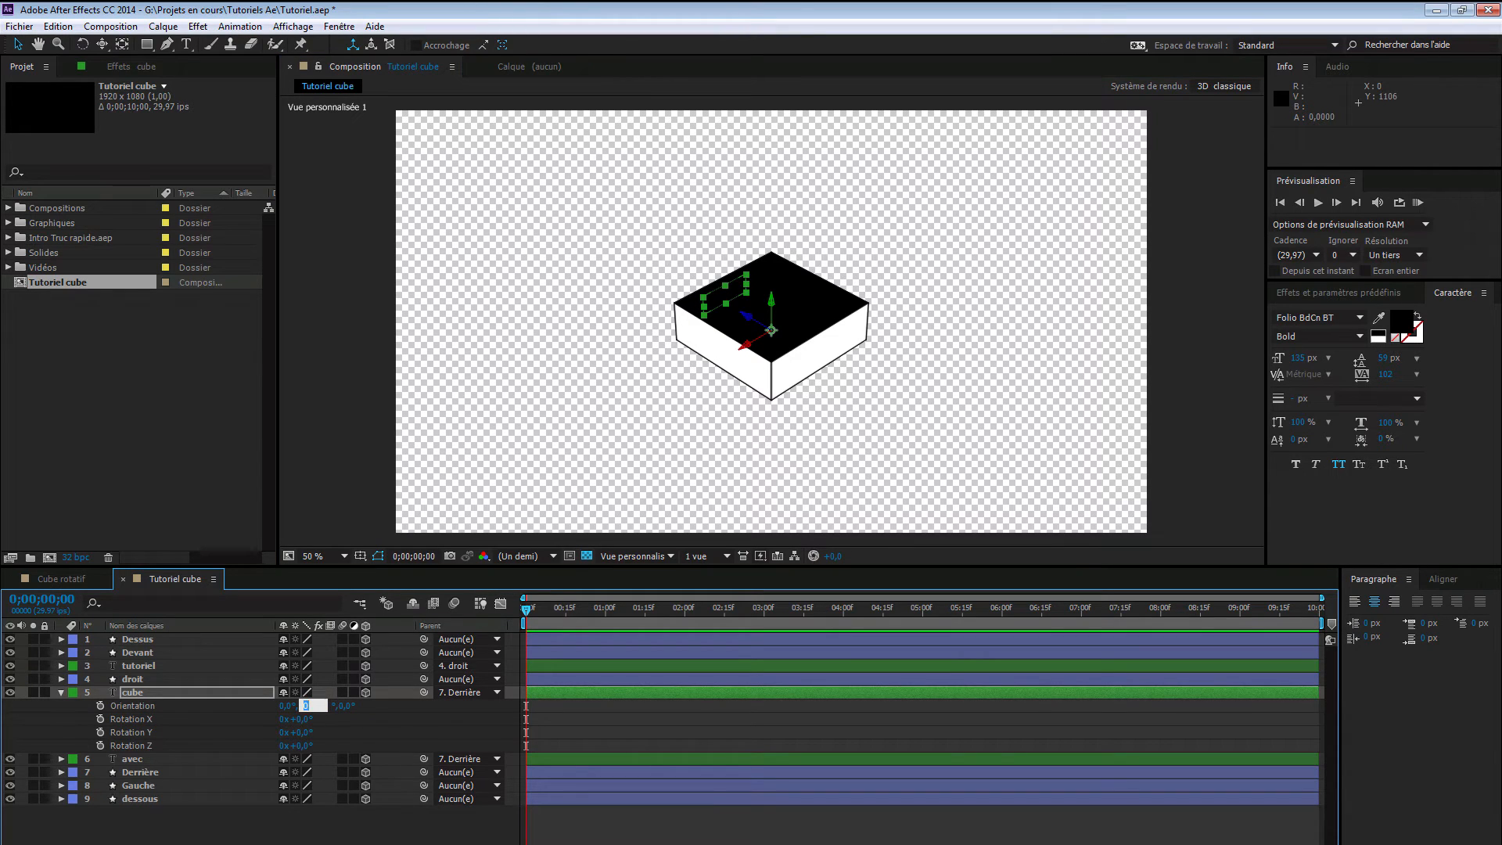
{"action": "key", "text": "Return"}
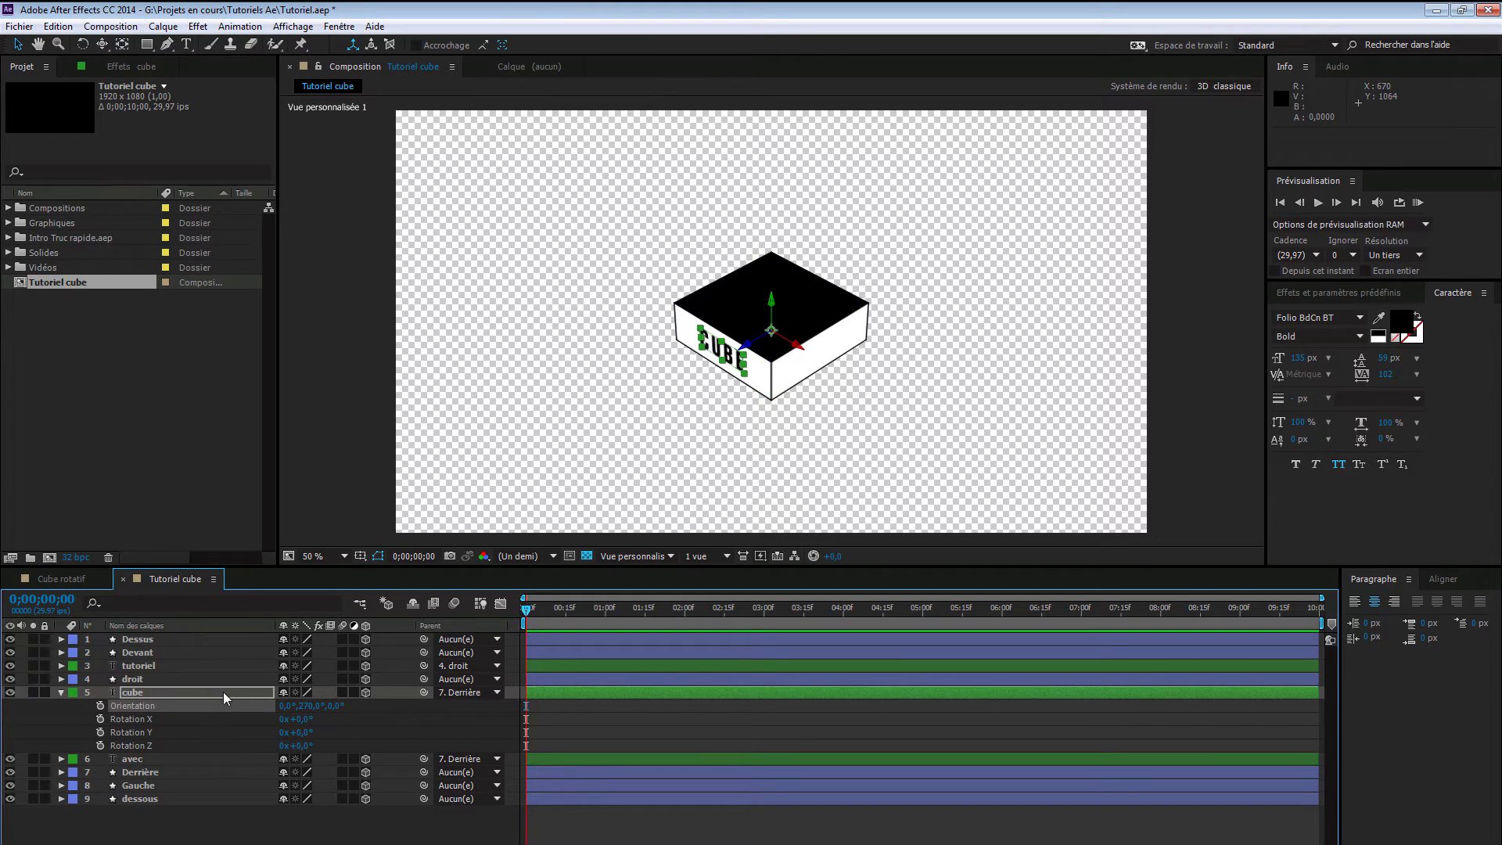
- Move cube below Derrière and parent it to the Gauche face
{"action": "left_click_drag", "start_coordinate": [223, 691], "coordinate": [231, 780]}
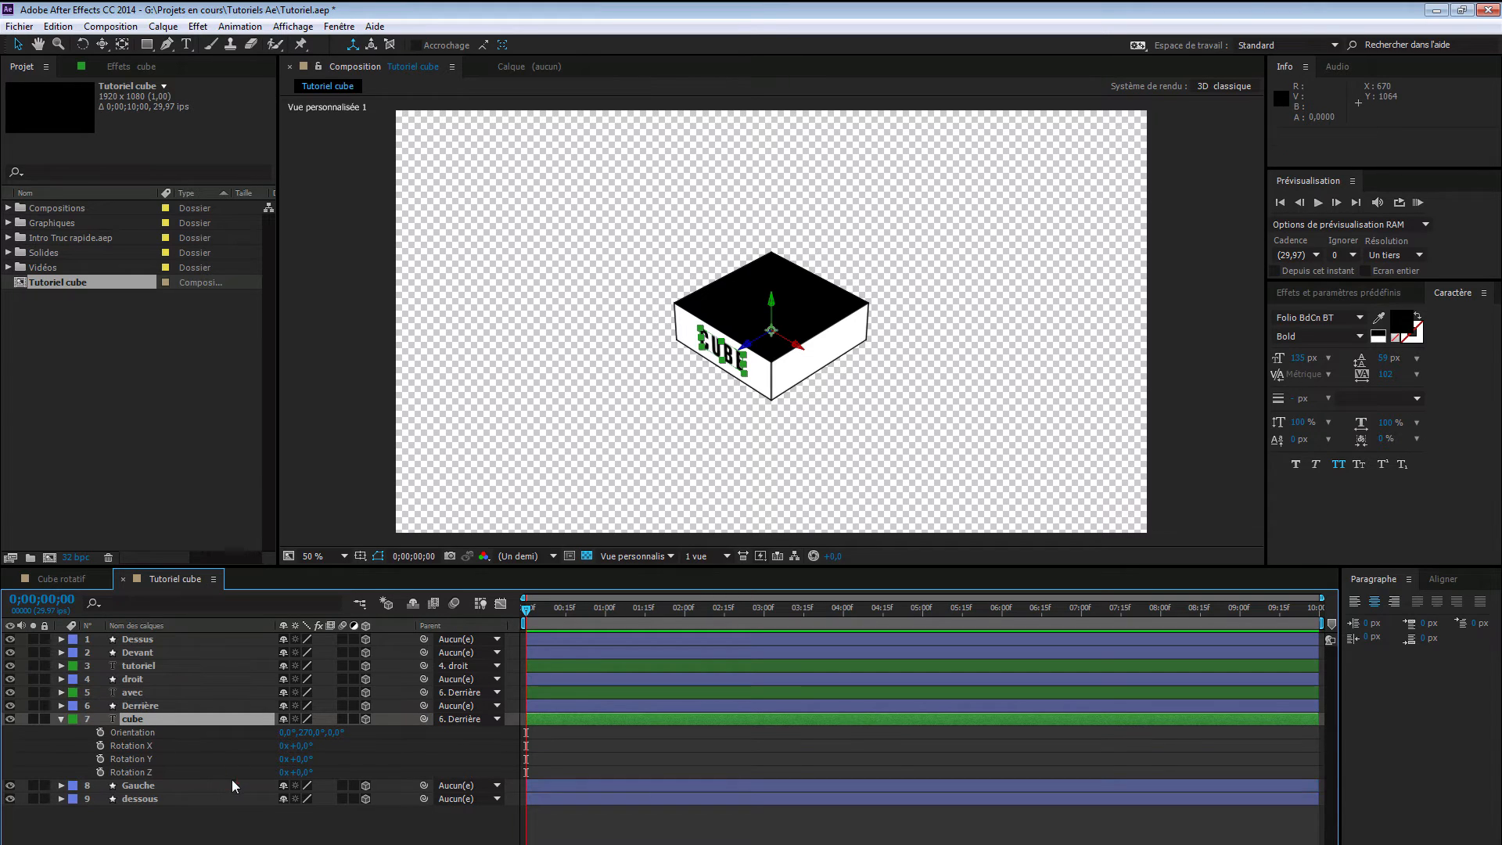
{"action": "left_click", "coordinate": [60, 719]}
{"action": "left_click_drag", "start_coordinate": [423, 720], "coordinate": [184, 733]}
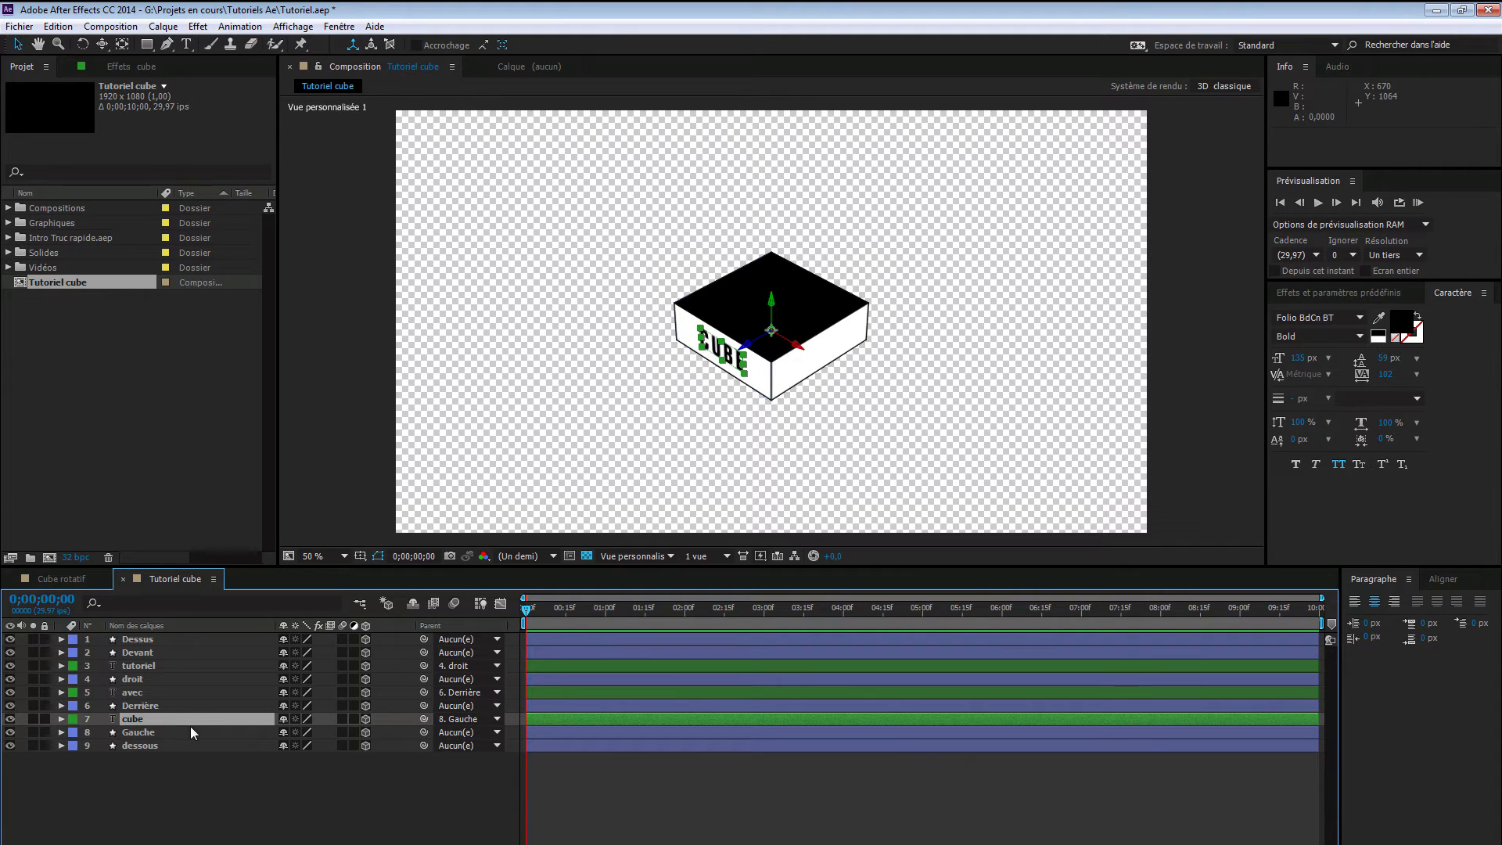
{"action": "left_click", "coordinate": [409, 819]}
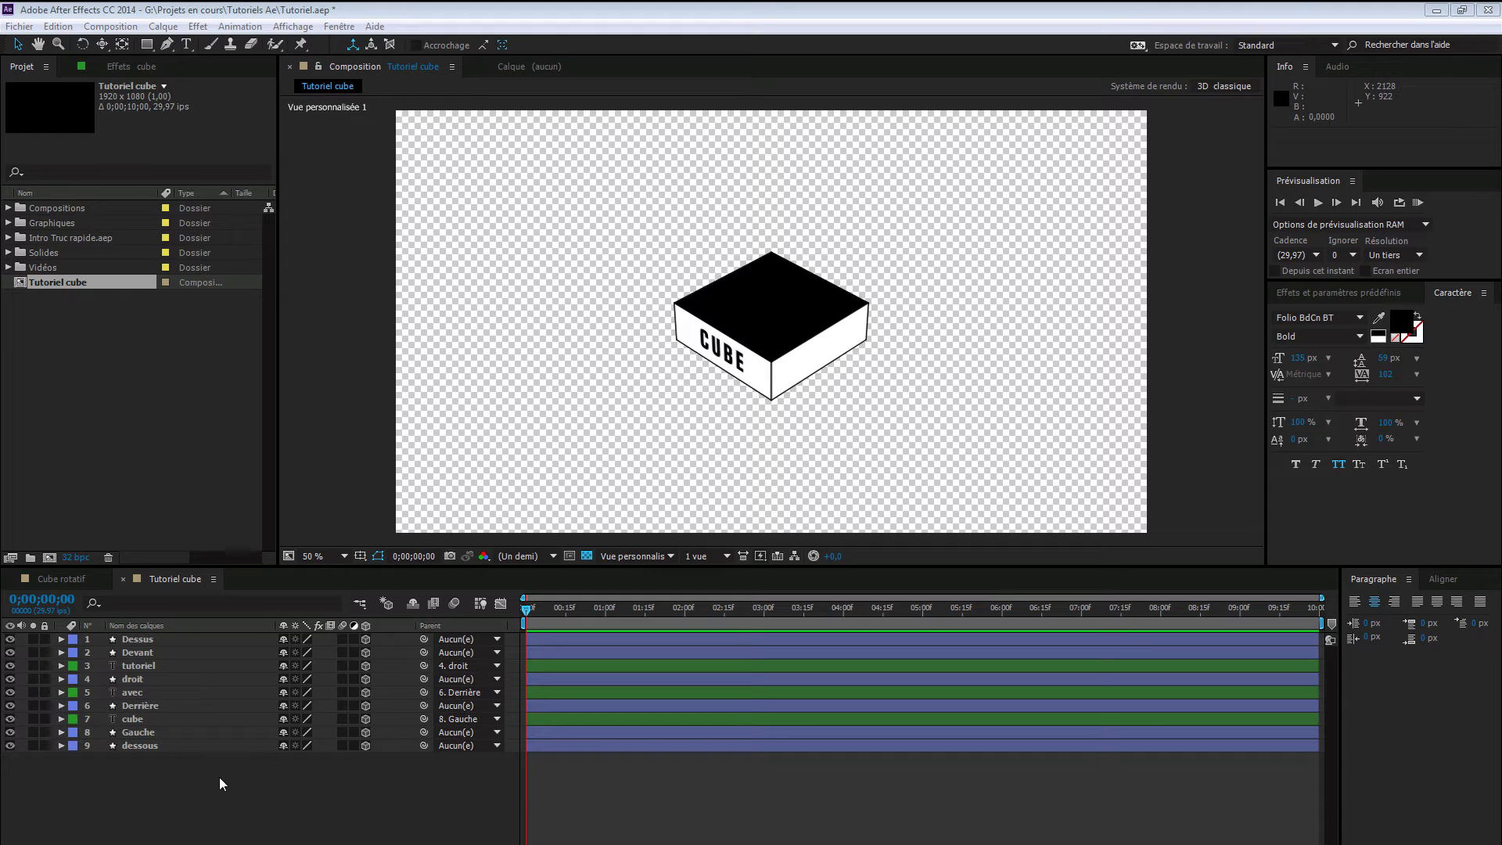
{"action": "left_click_drag", "start_coordinate": [214, 777], "coordinate": [231, 643]}
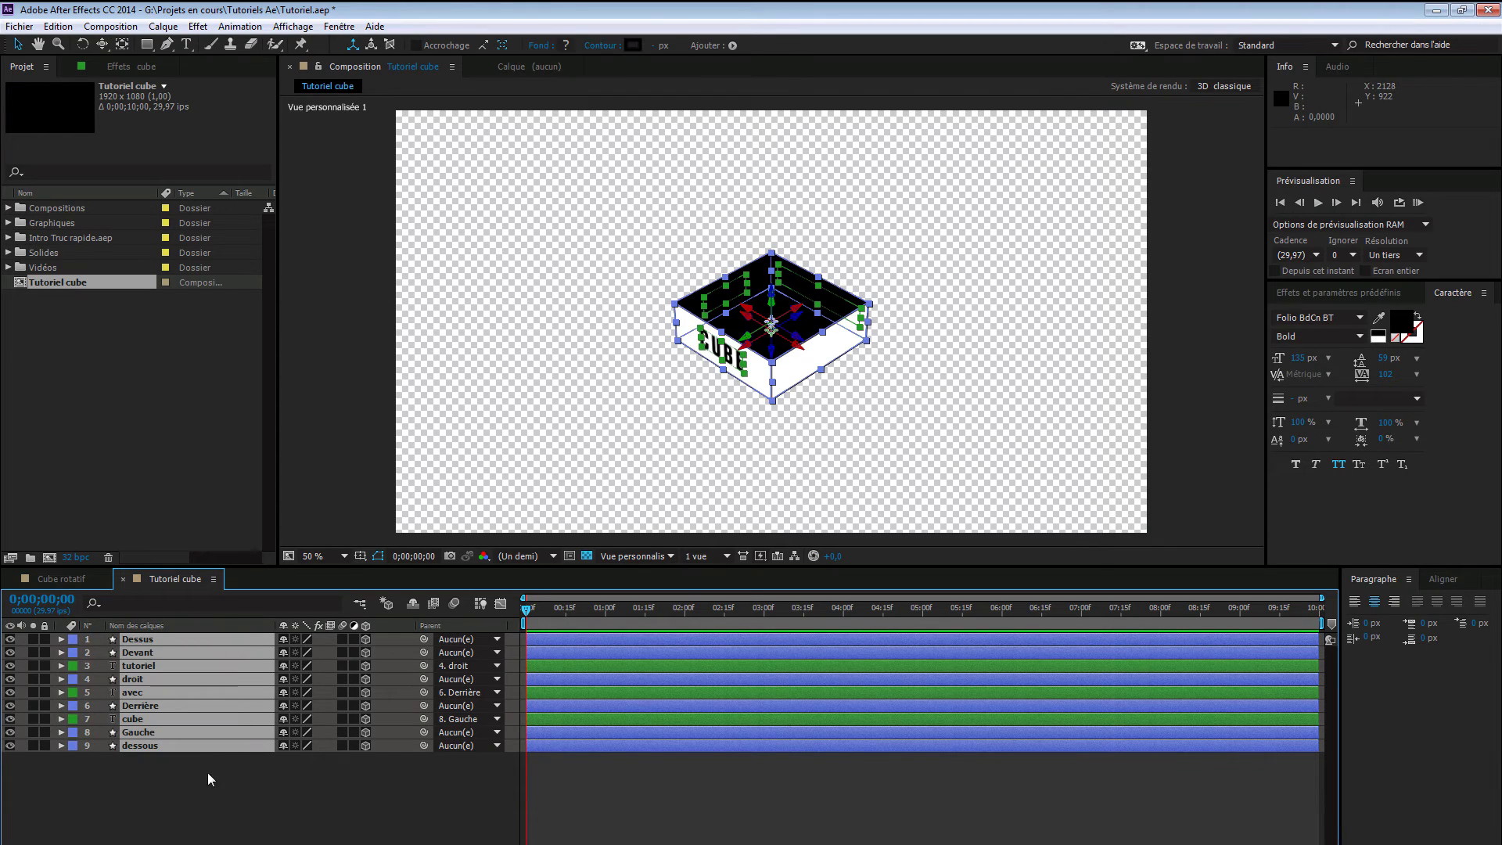
- Precompose all nine selected layers into a new composition named Niveau commun
{"action": "right_click", "coordinate": [218, 747]}
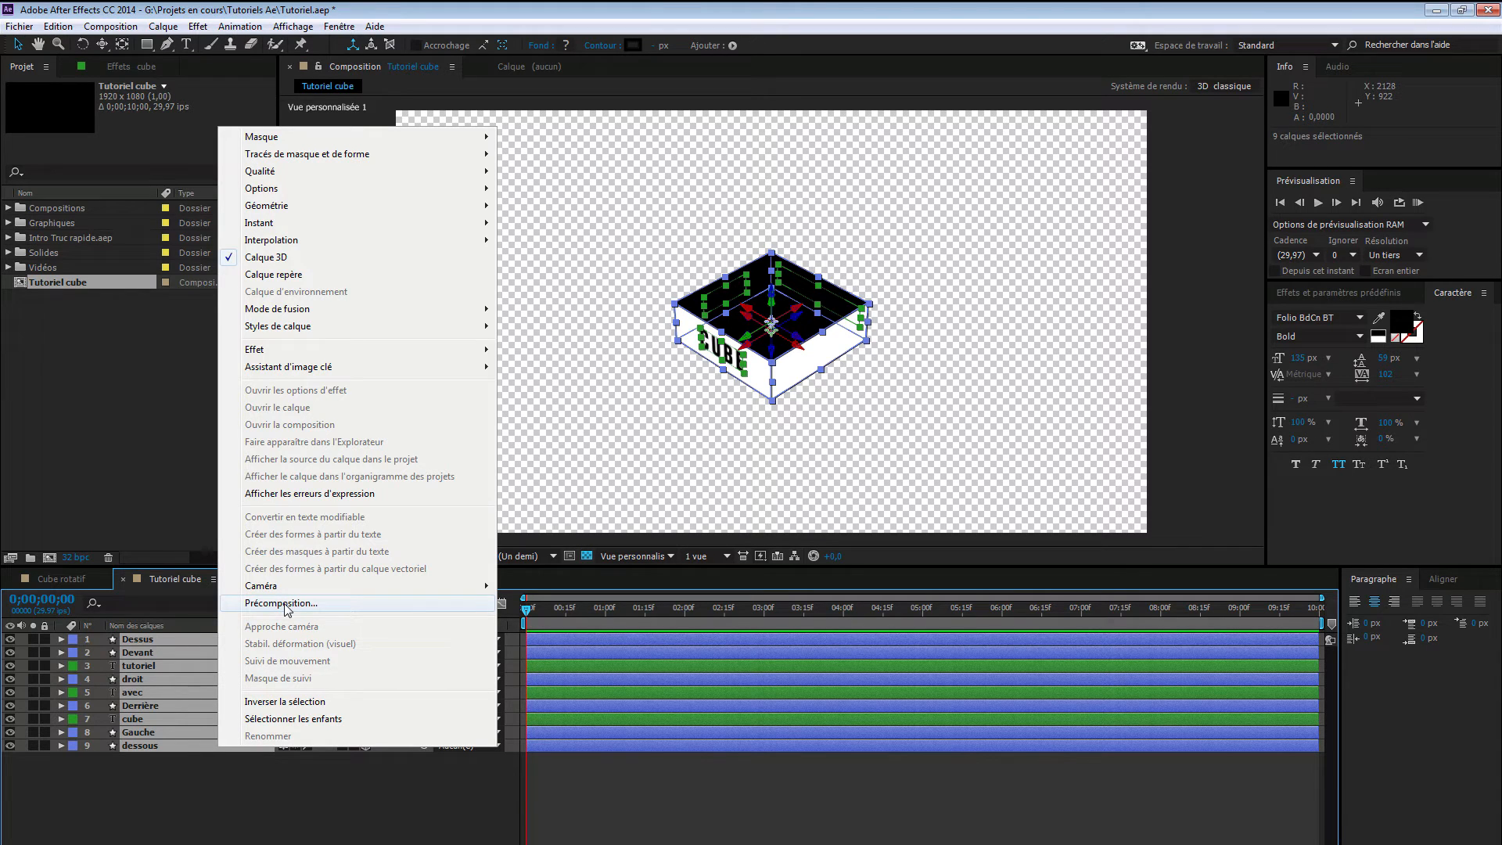
{"action": "left_click_drag", "start_coordinate": [201, 791], "coordinate": [225, 638]}
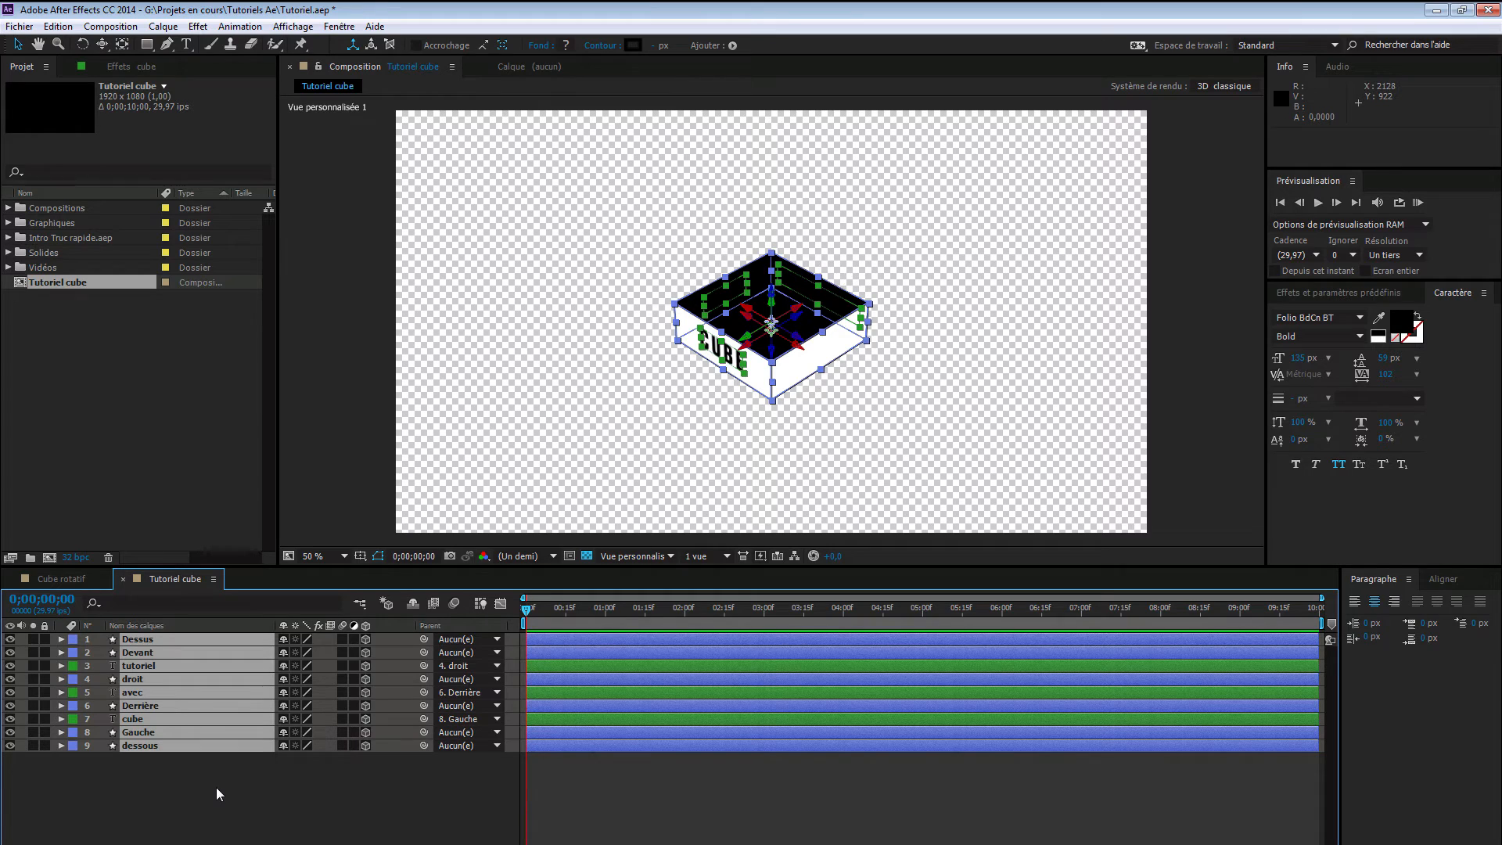
{"action": "key", "text": "ctrl+shift+c"}
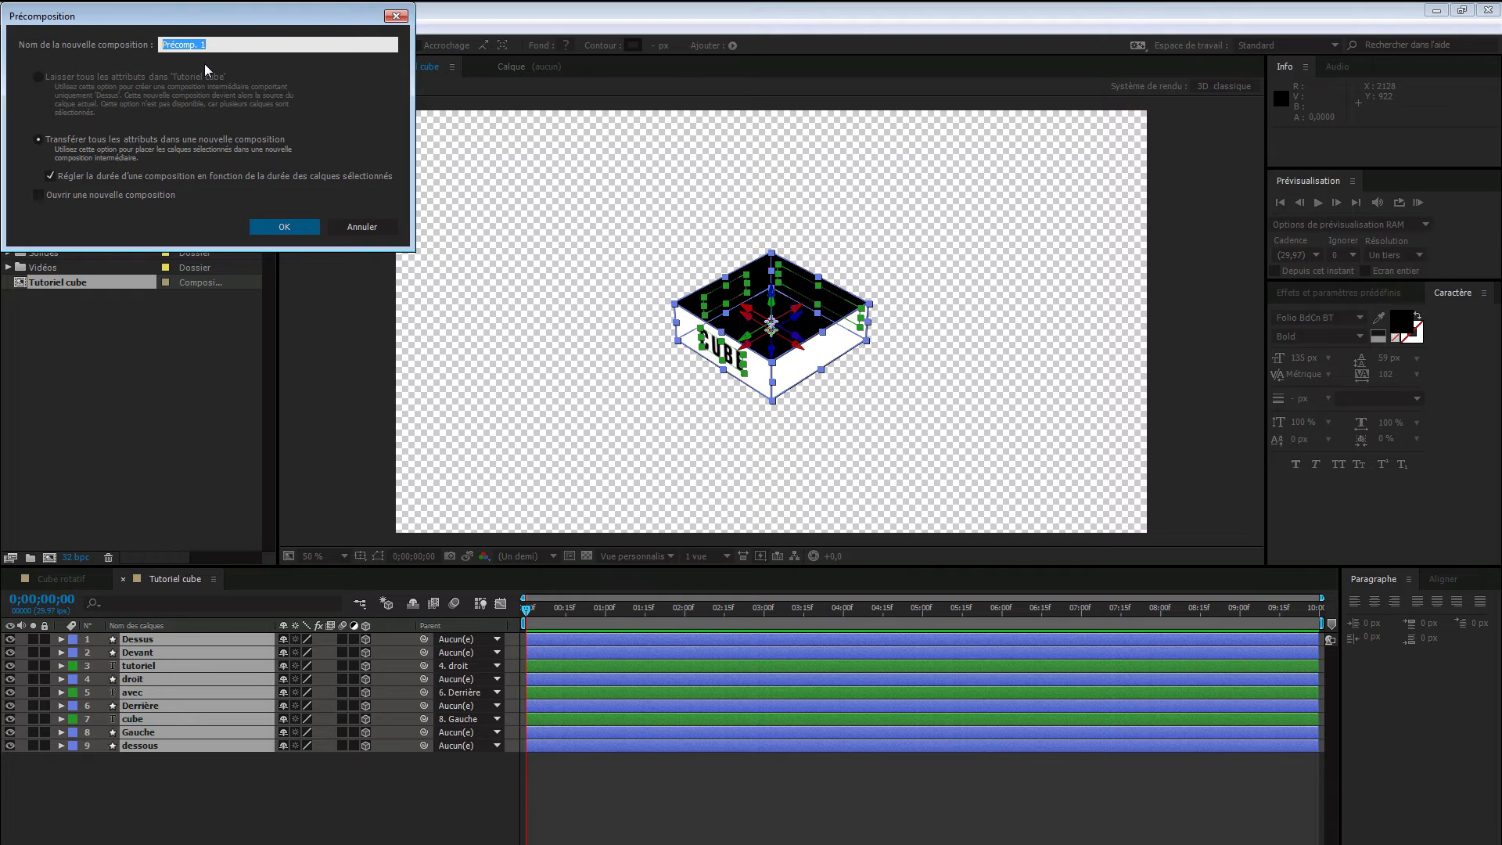
{"action": "type", "text": "Niveau commun"}
{"action": "left_click", "coordinate": [287, 223]}
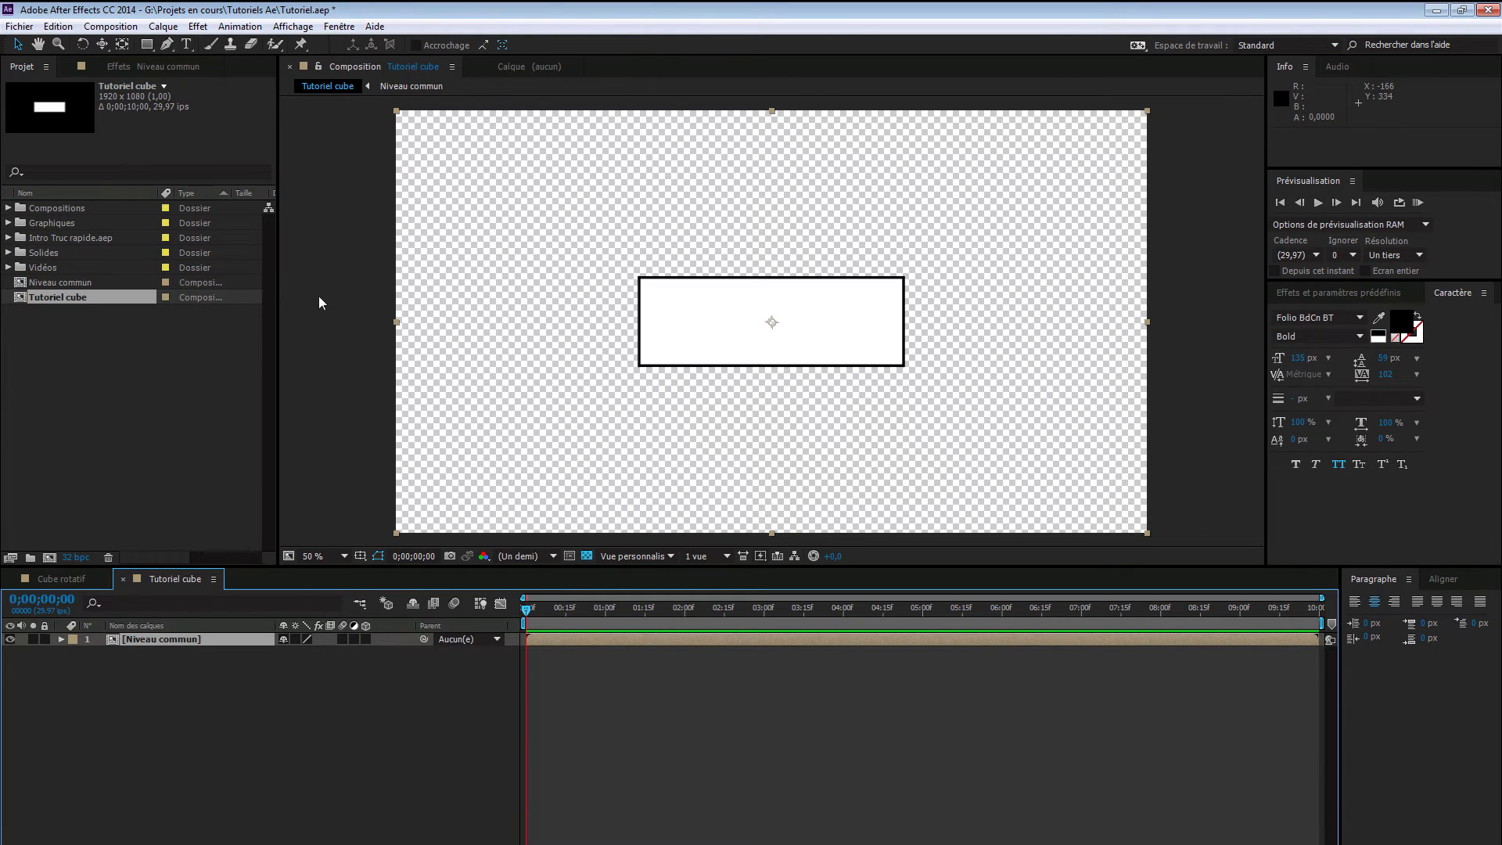
- Turn on the 3D Layer and Collapse Transformations switches for the Niveau commun layer
{"action": "left_click", "coordinate": [203, 637]}
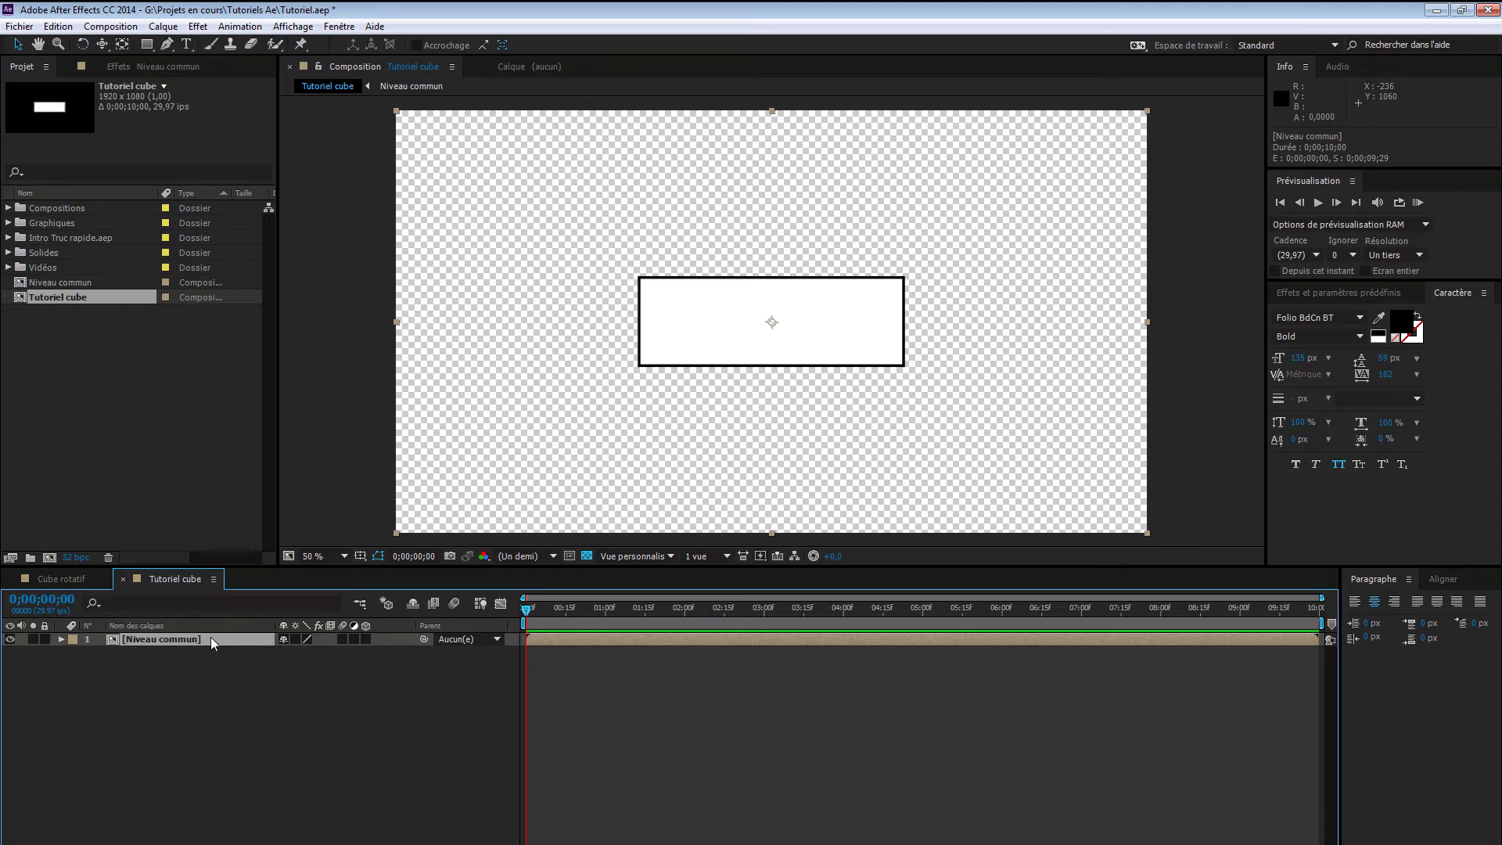
{"action": "left_click", "coordinate": [366, 639]}
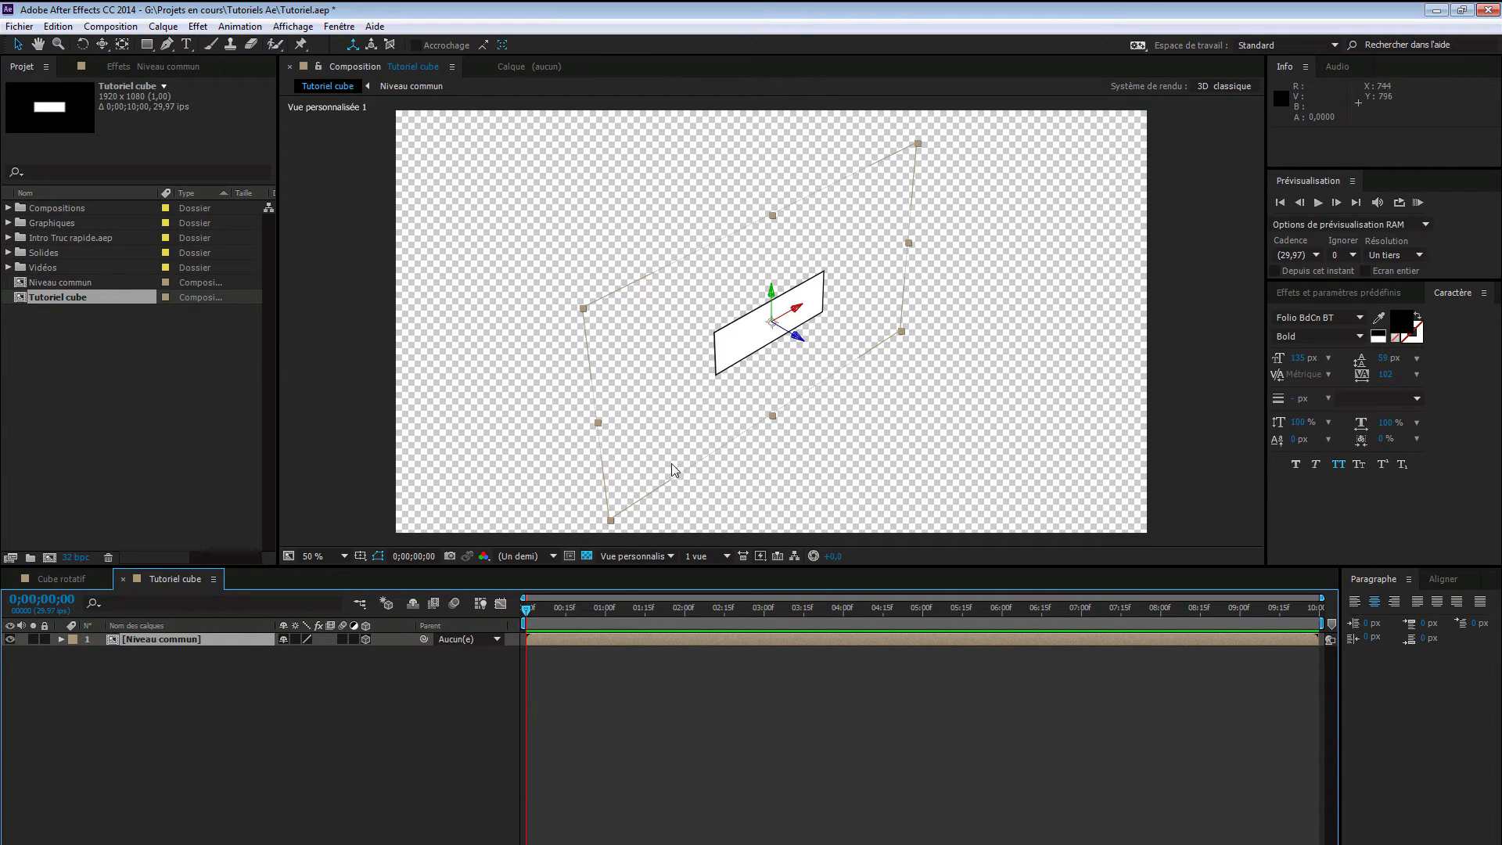
{"action": "left_click", "coordinate": [296, 639]}
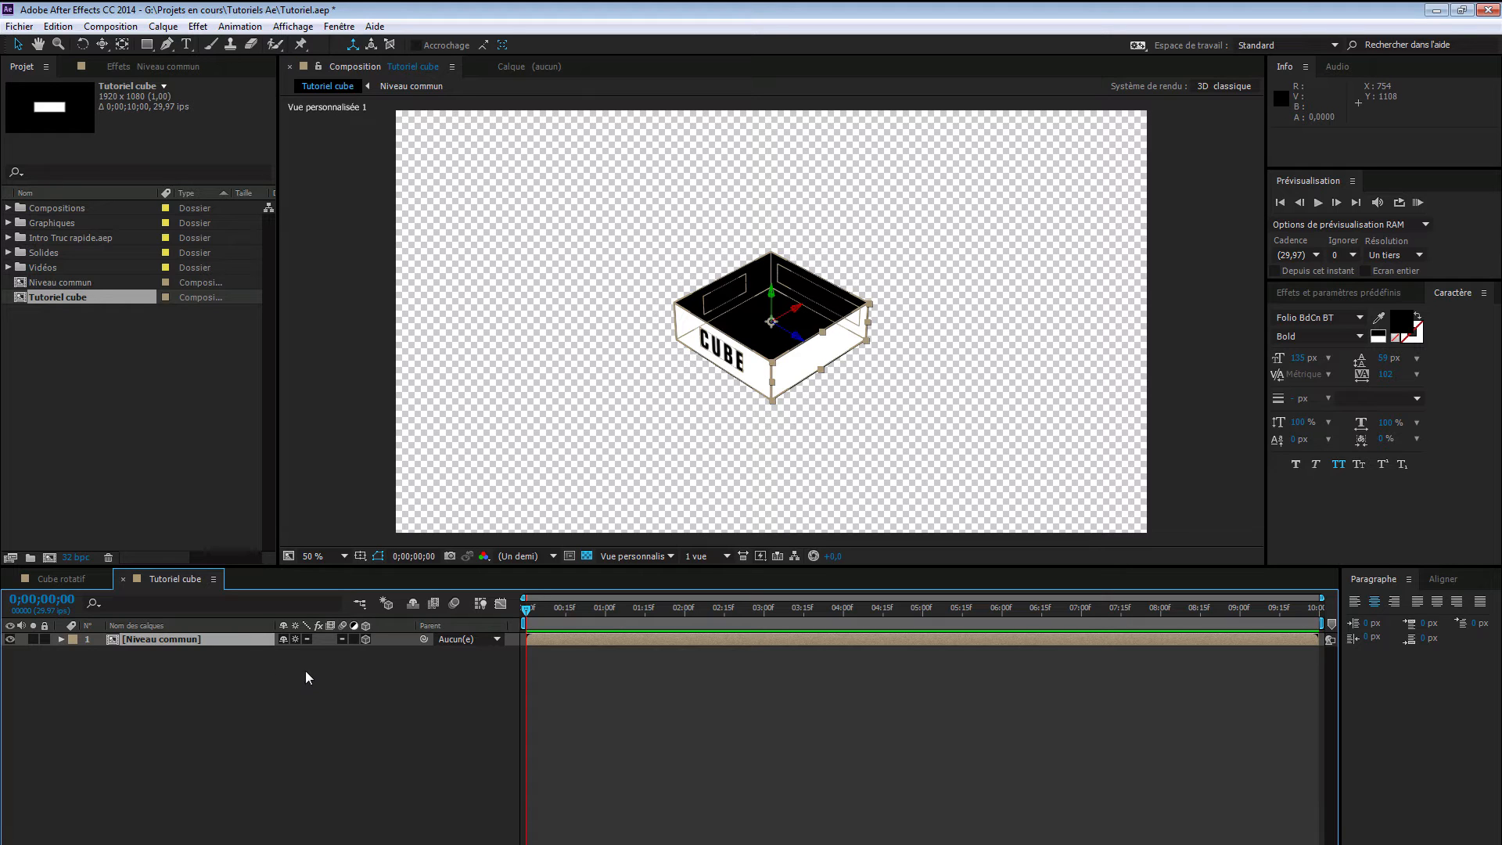
{"action": "left_click", "coordinate": [210, 640]}
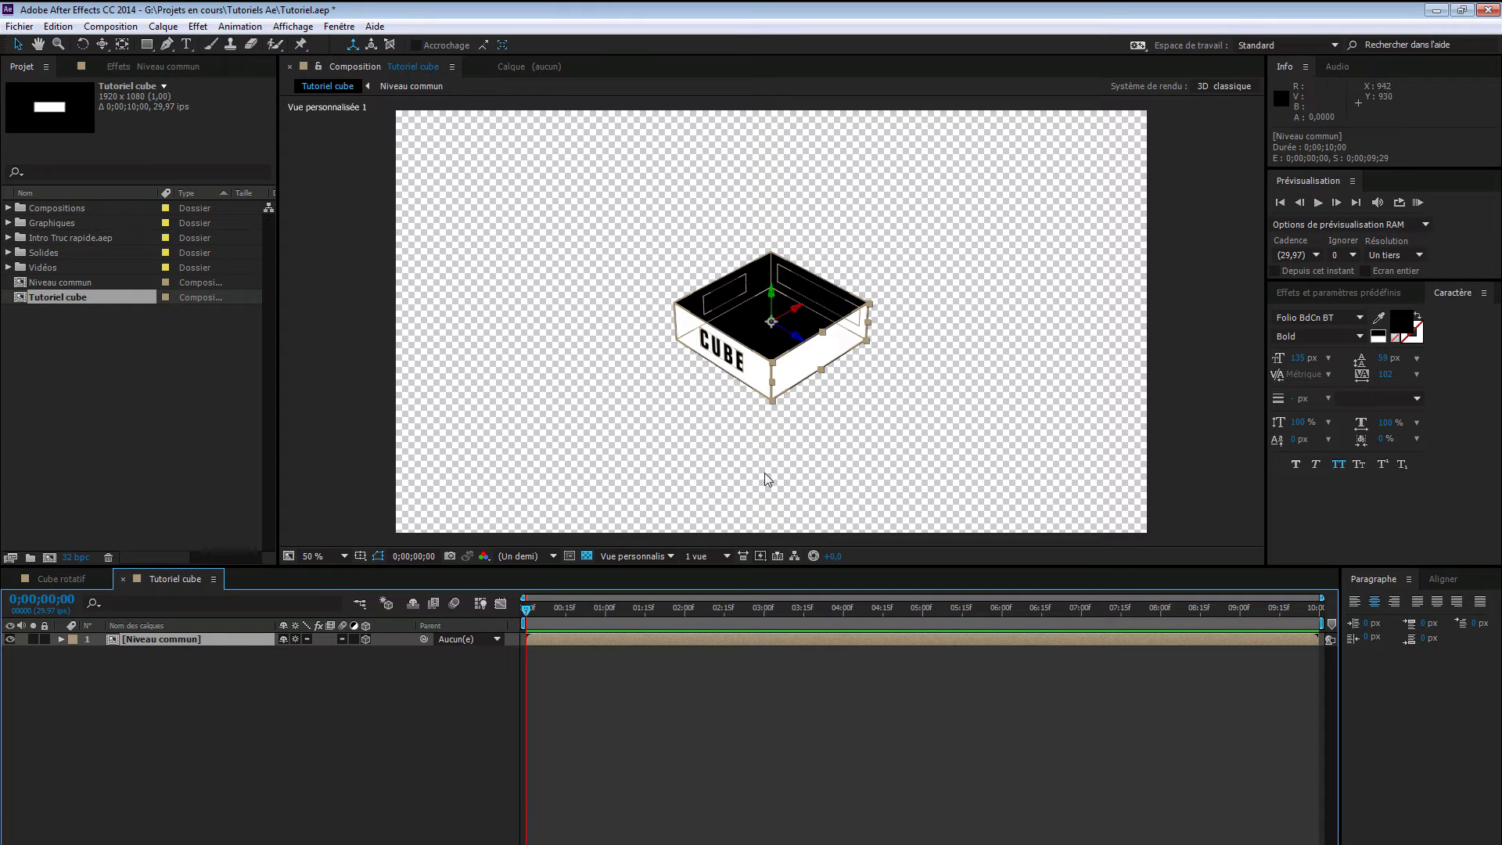
- Switch the viewer to Active Camera and select Niveau commun in the Project panel
{"action": "left_click", "coordinate": [629, 556]}
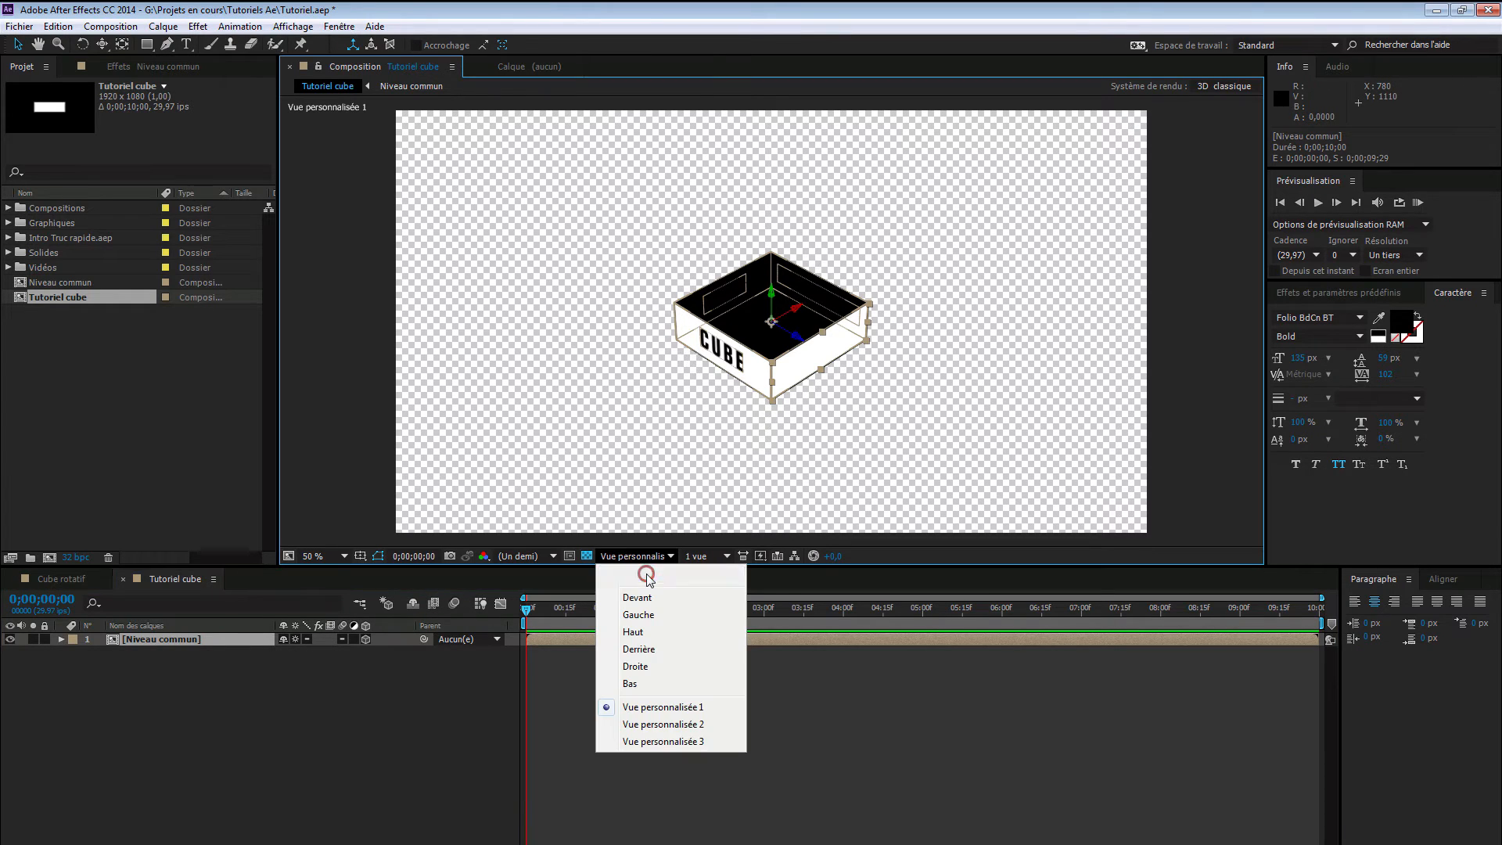
{"action": "left_click", "coordinate": [648, 575]}
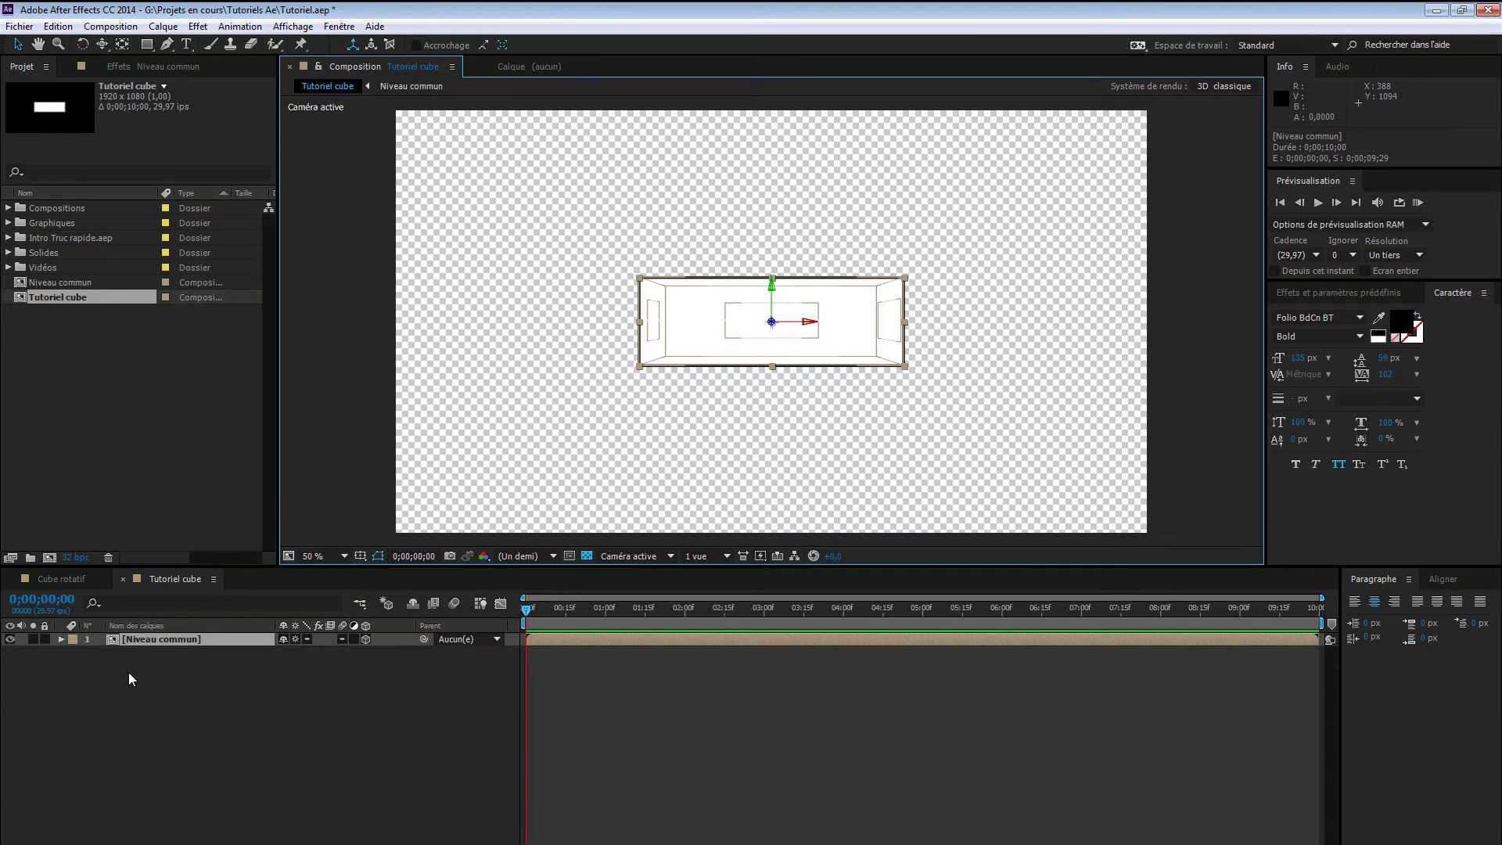
{"action": "left_click", "coordinate": [156, 639]}
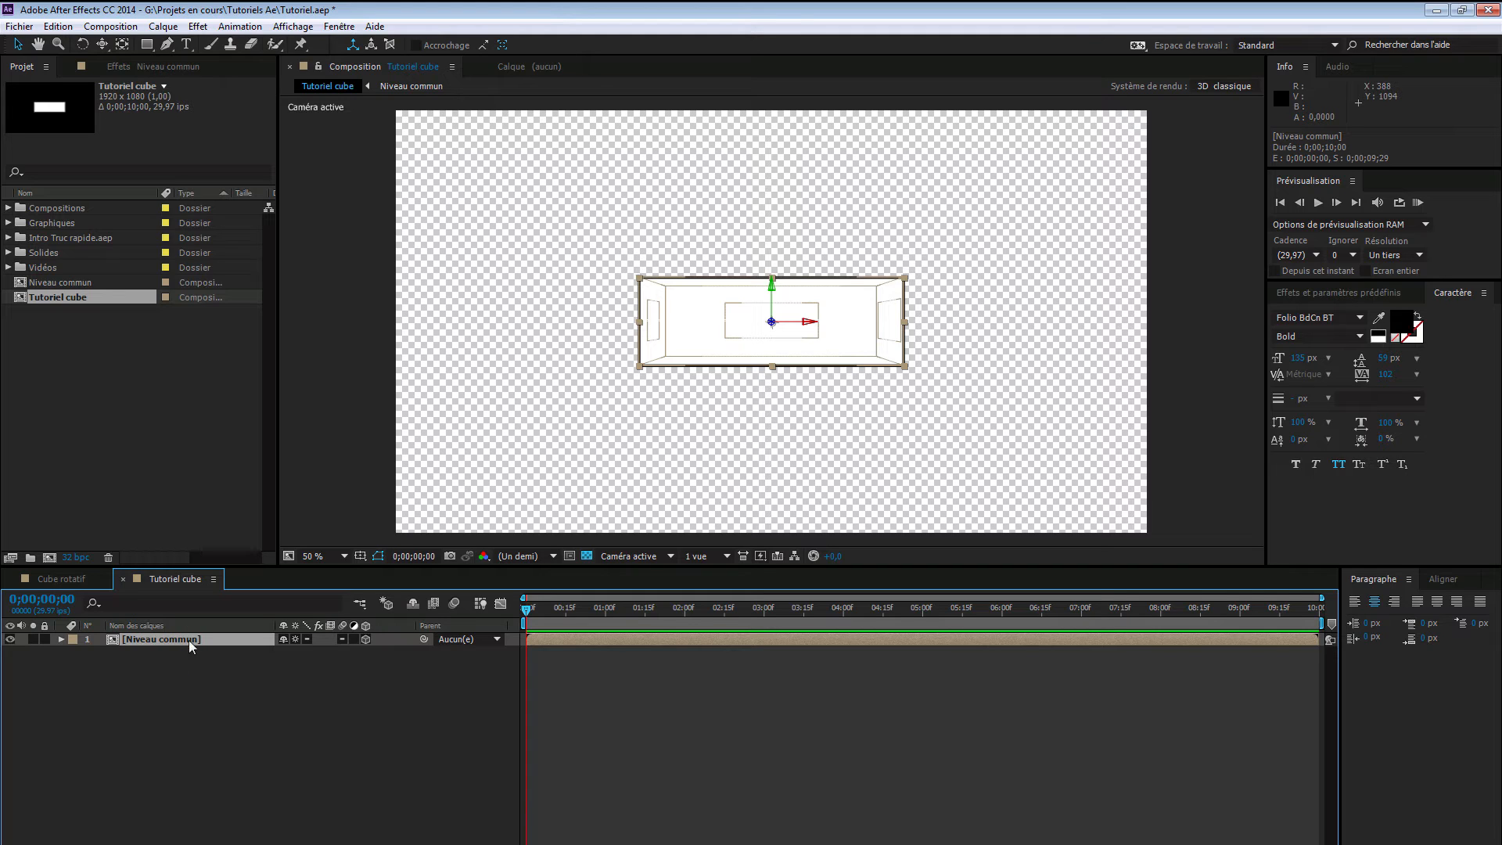
{"action": "left_click", "coordinate": [37, 282]}
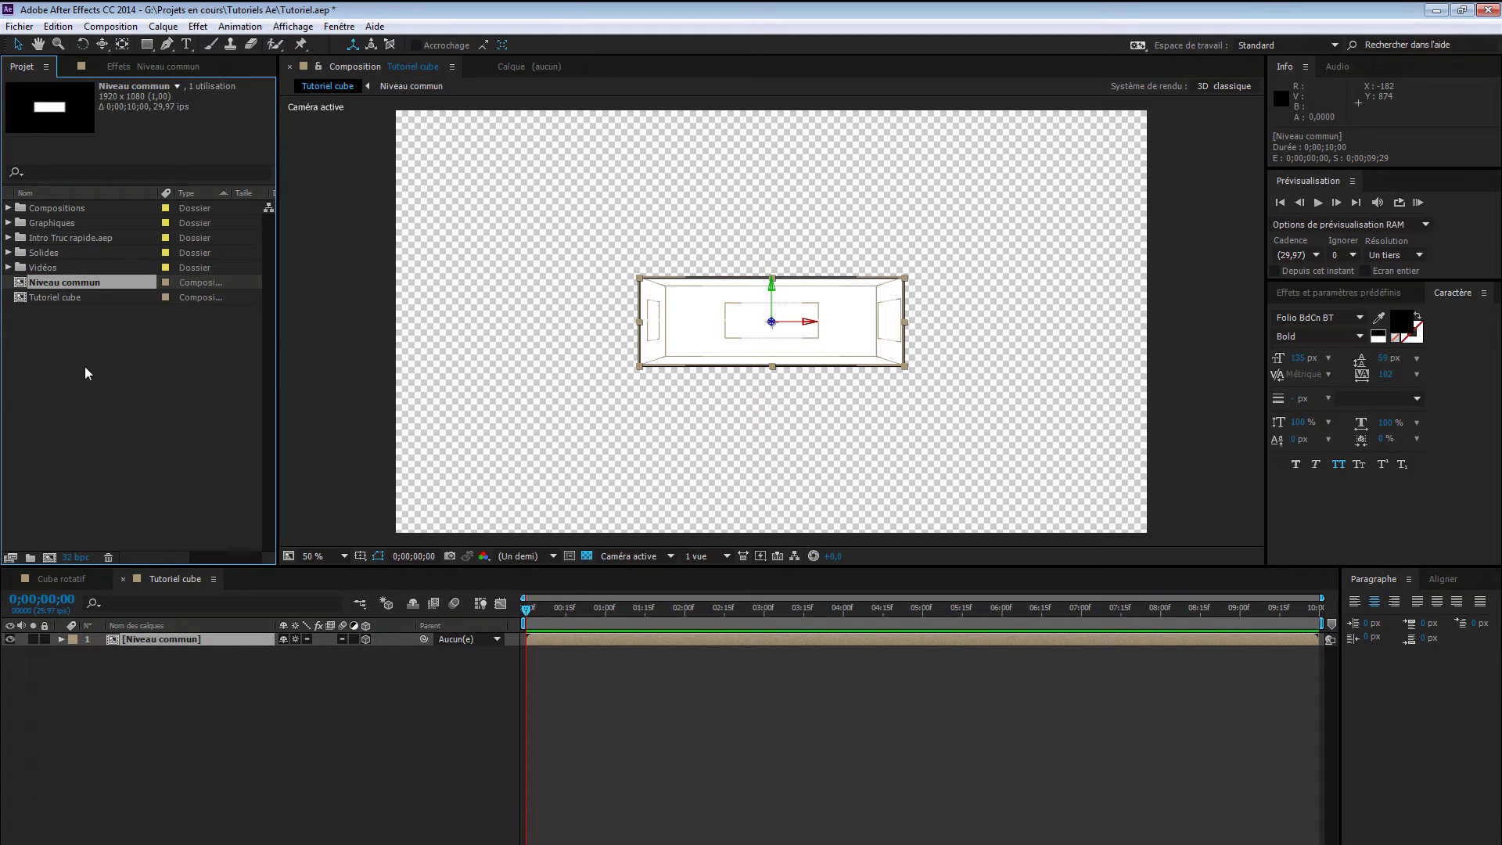
- Duplicate the Niveau commun composition twice and add both copies to the Tutoriel cube timeline
{"action": "key", "text": "ctrl+d"}
{"action": "key", "text": "ctrl+d"}
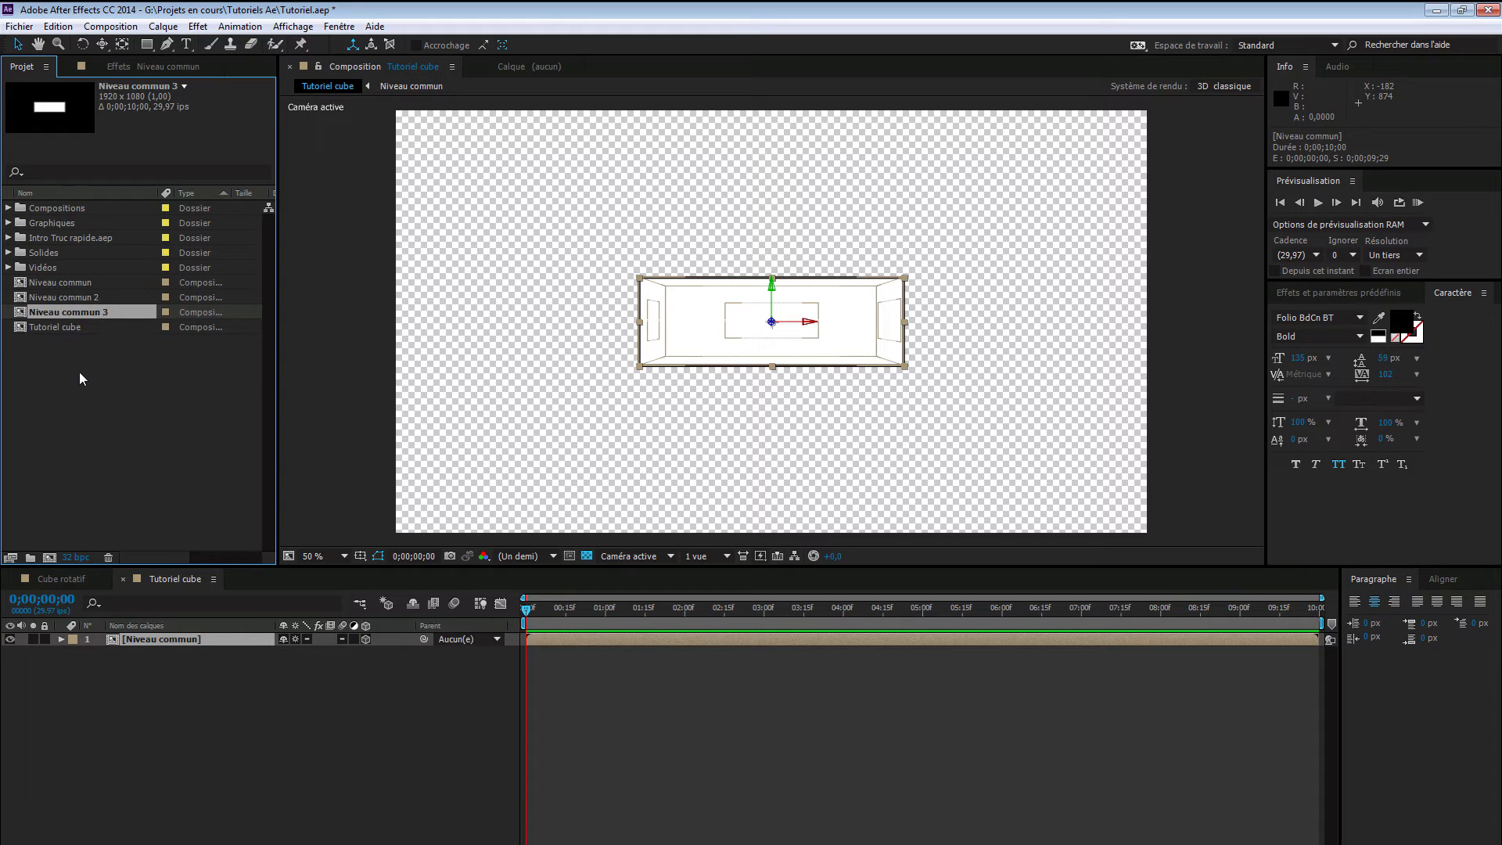
{"action": "left_click", "coordinate": [56, 296], "text": "ctrl"}
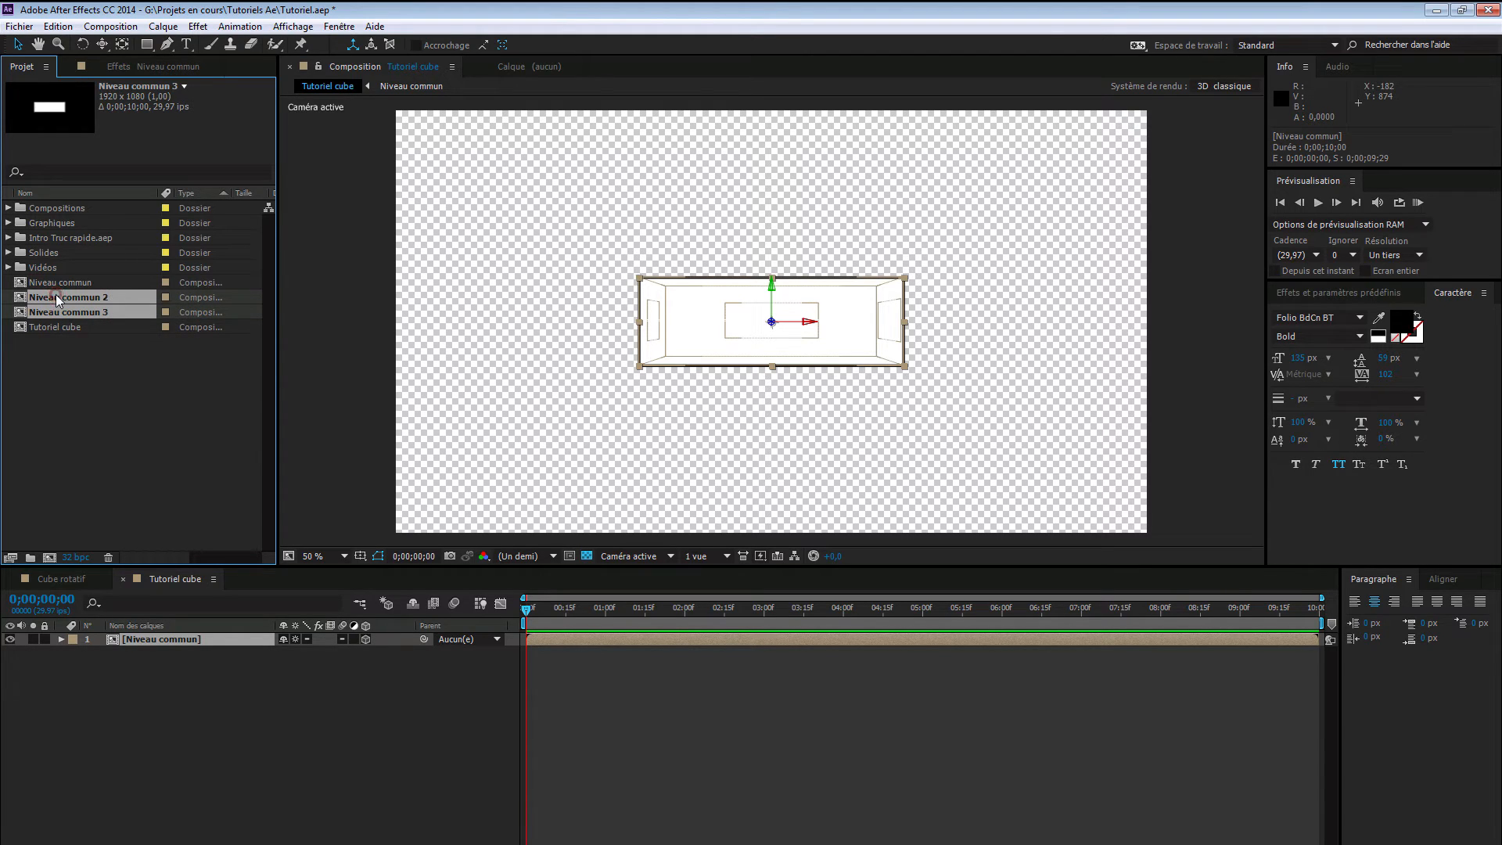
{"action": "left_click_drag", "start_coordinate": [69, 305], "coordinate": [119, 656]}
{"action": "left_click", "coordinate": [230, 693]}
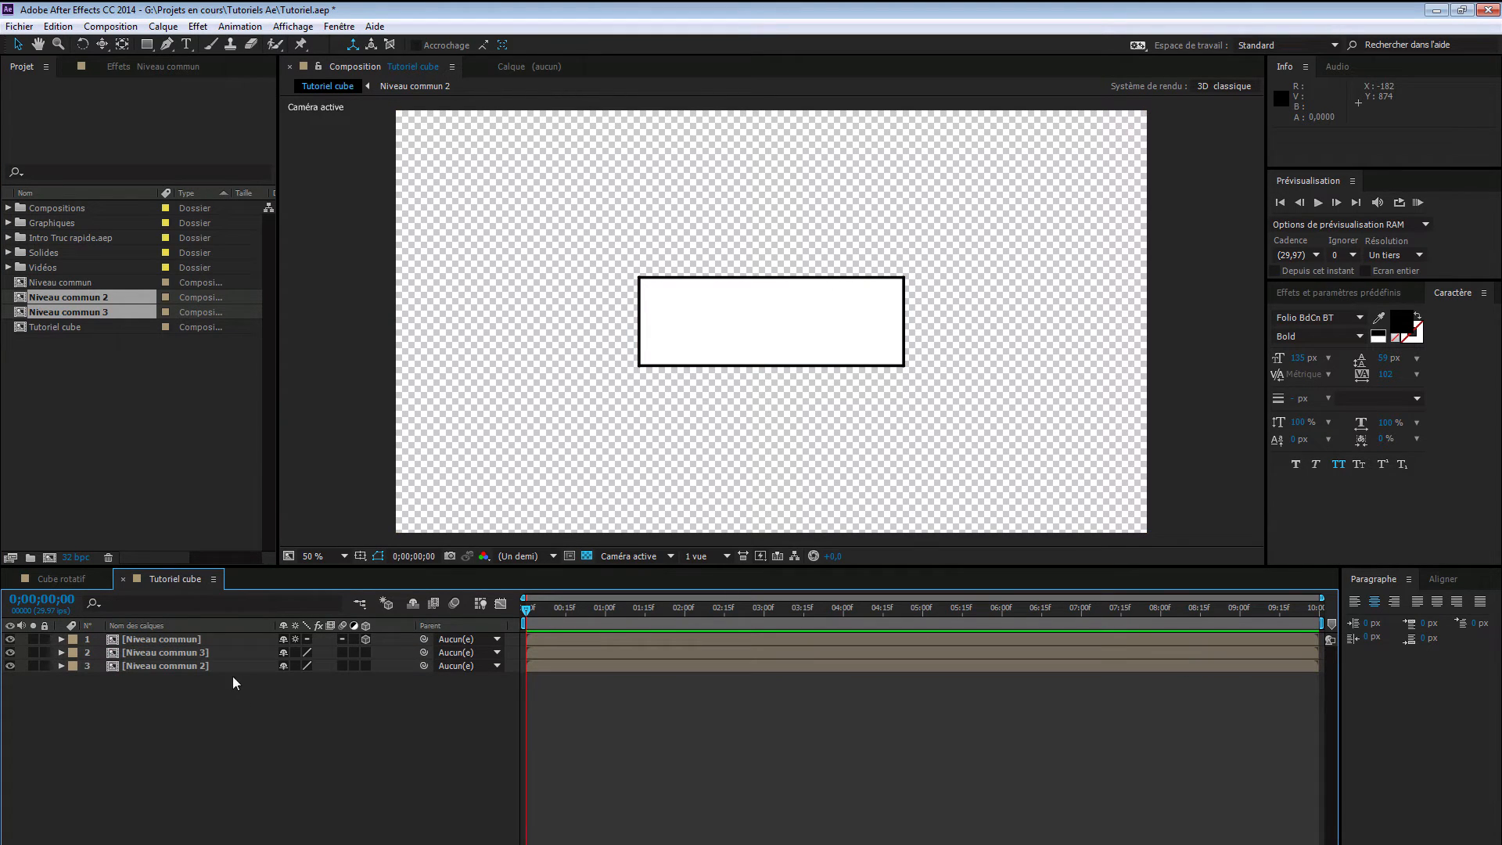
- Rename the three layers centre, haut and bas
{"action": "left_click", "coordinate": [179, 638]}
{"action": "key", "text": "Return"}
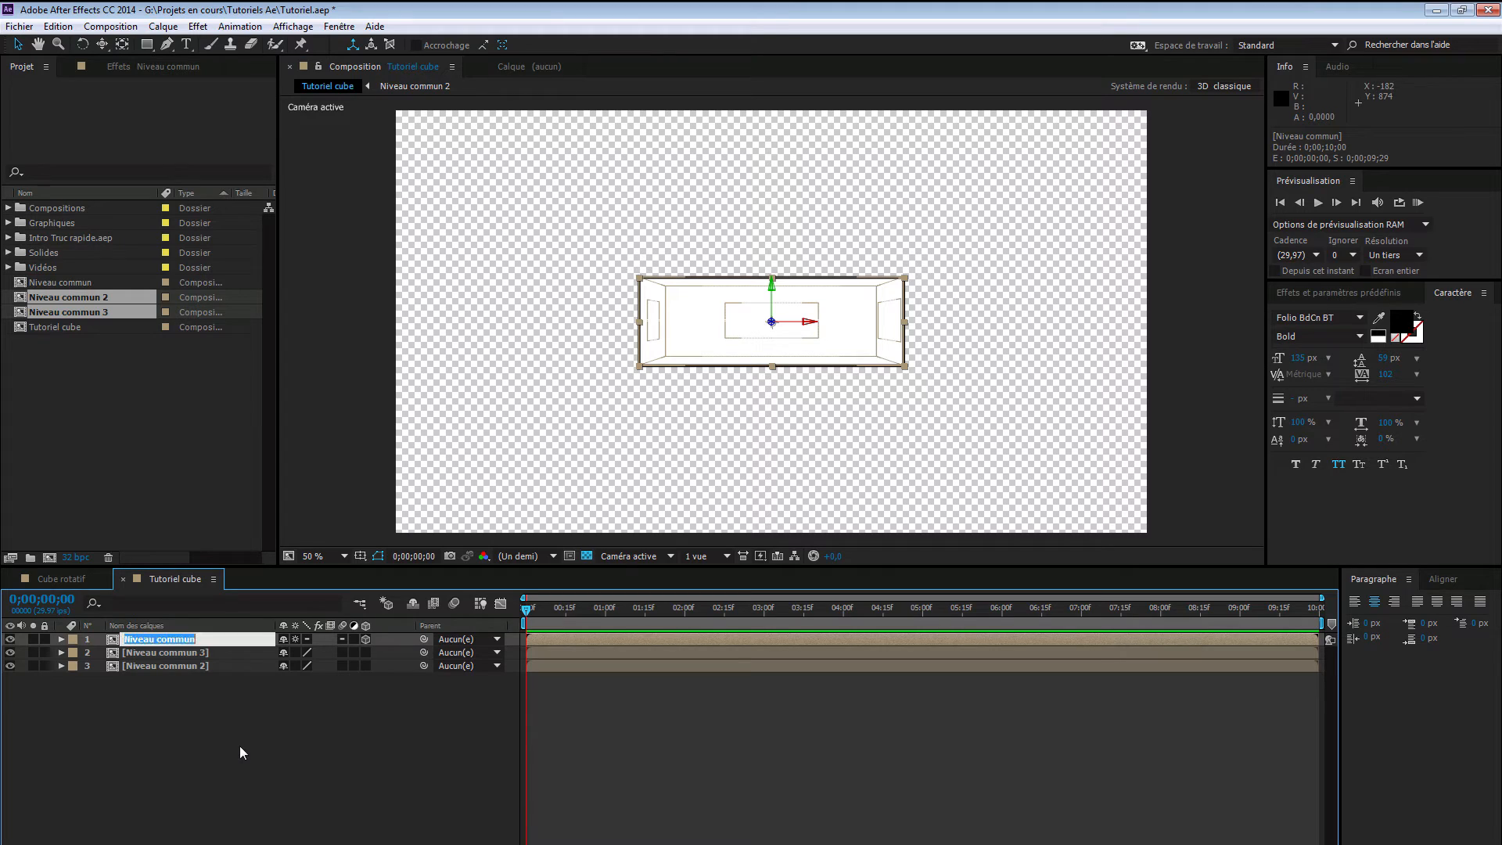
{"action": "type", "text": "centre"}
{"action": "key", "text": "Return"}
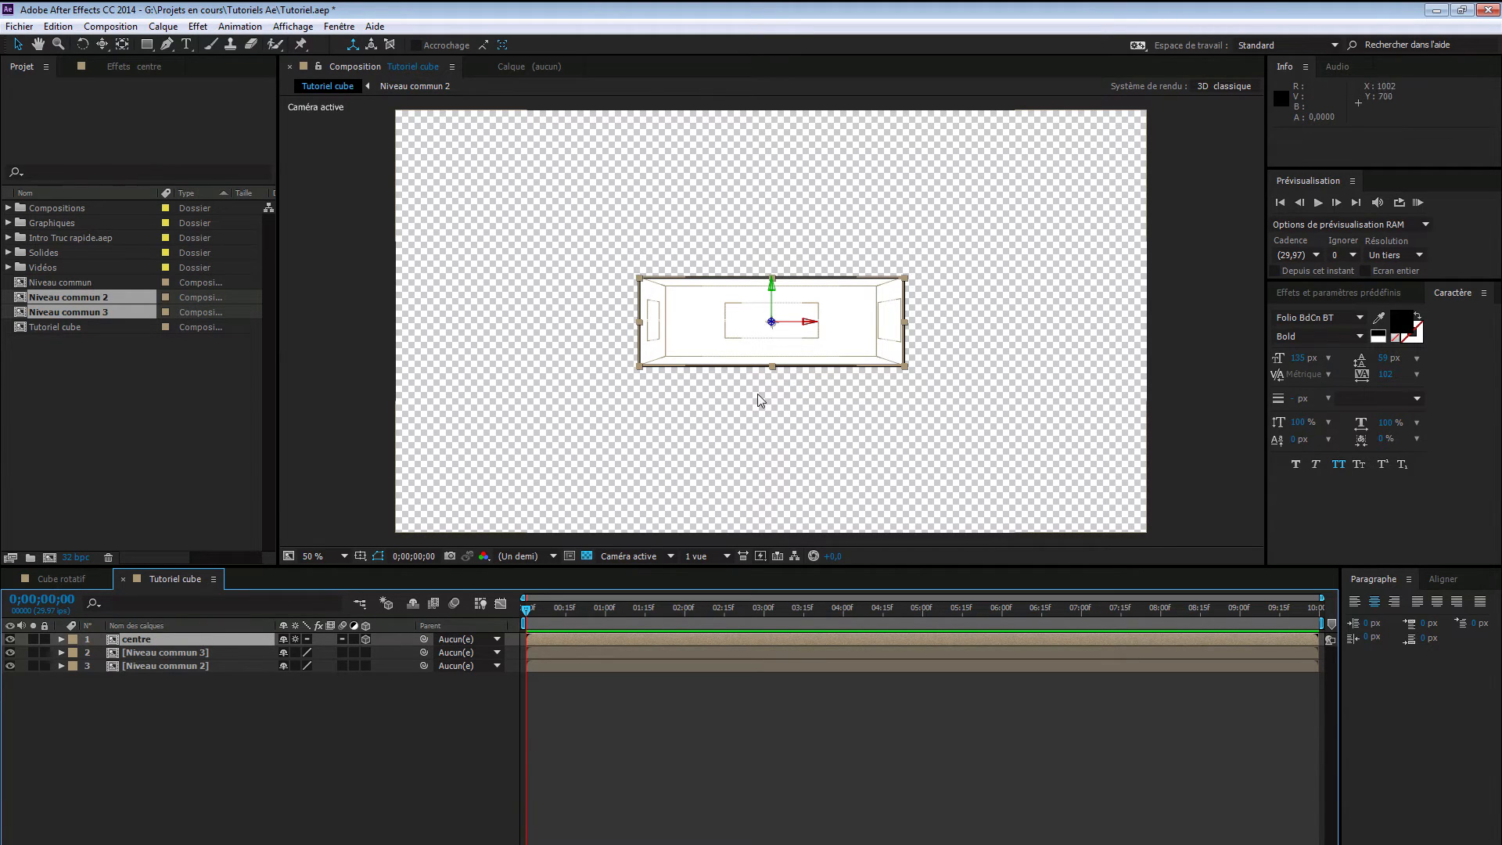
{"action": "left_click", "coordinate": [202, 653]}
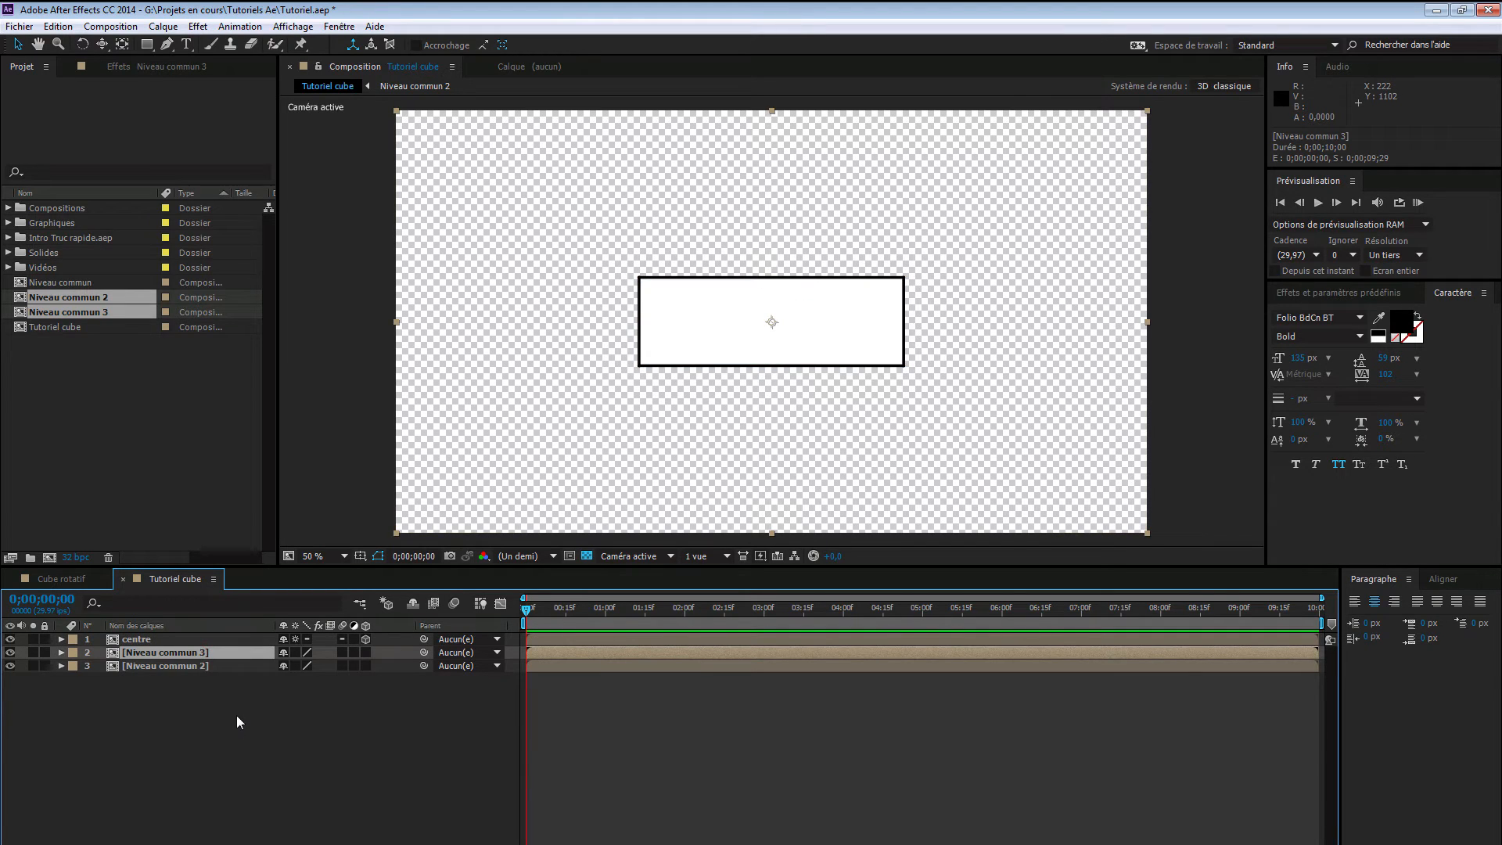
{"action": "key", "text": "Return"}
{"action": "type", "text": "h"}
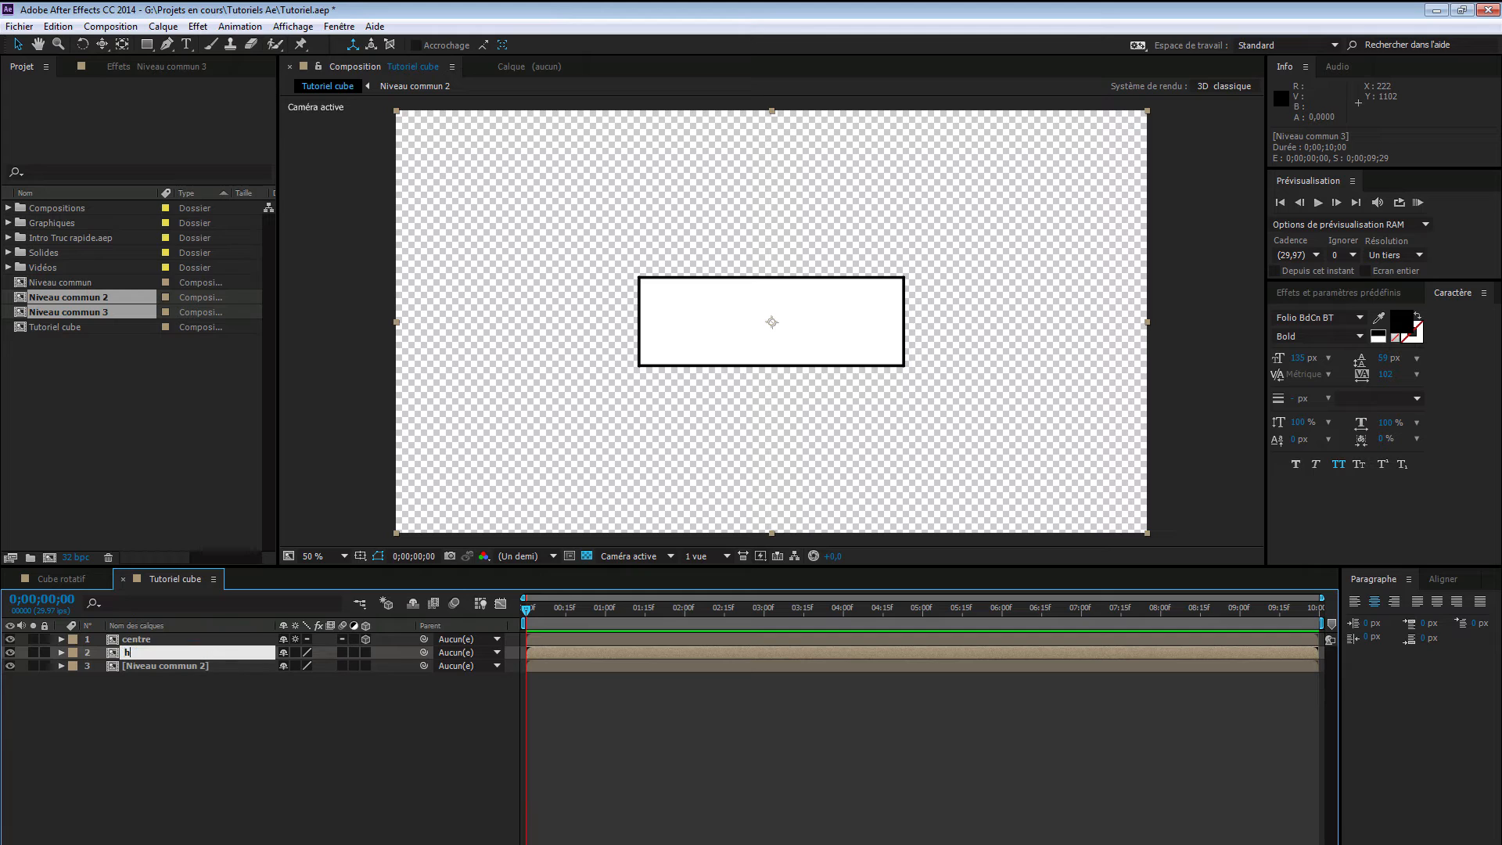
{"action": "type", "text": "aut"}
{"action": "key", "text": "Return"}
{"action": "left_click", "coordinate": [173, 667]}
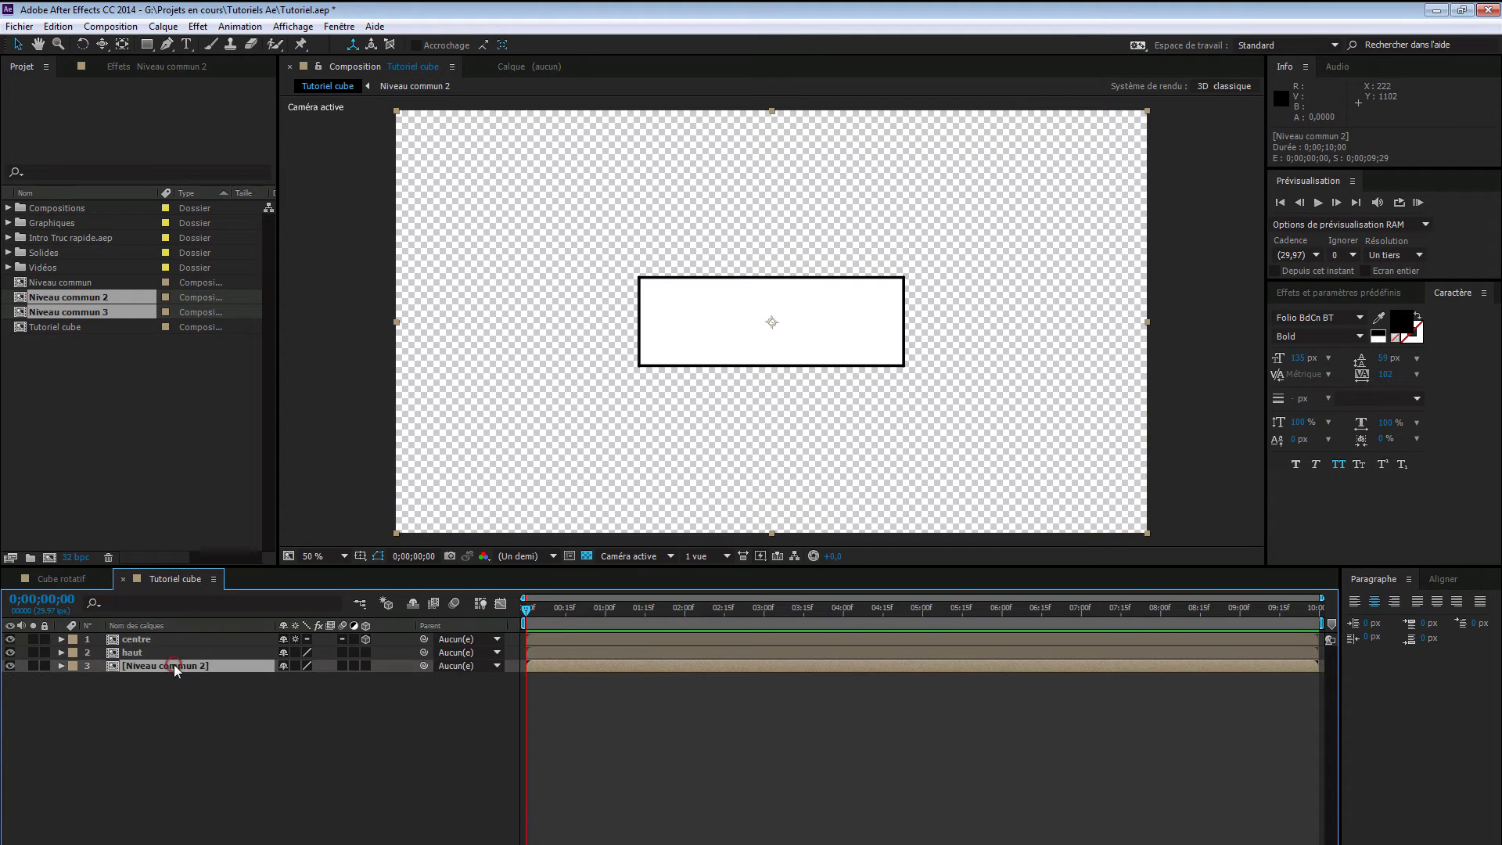
{"action": "key", "text": "Return"}
{"action": "type", "text": "bas"}
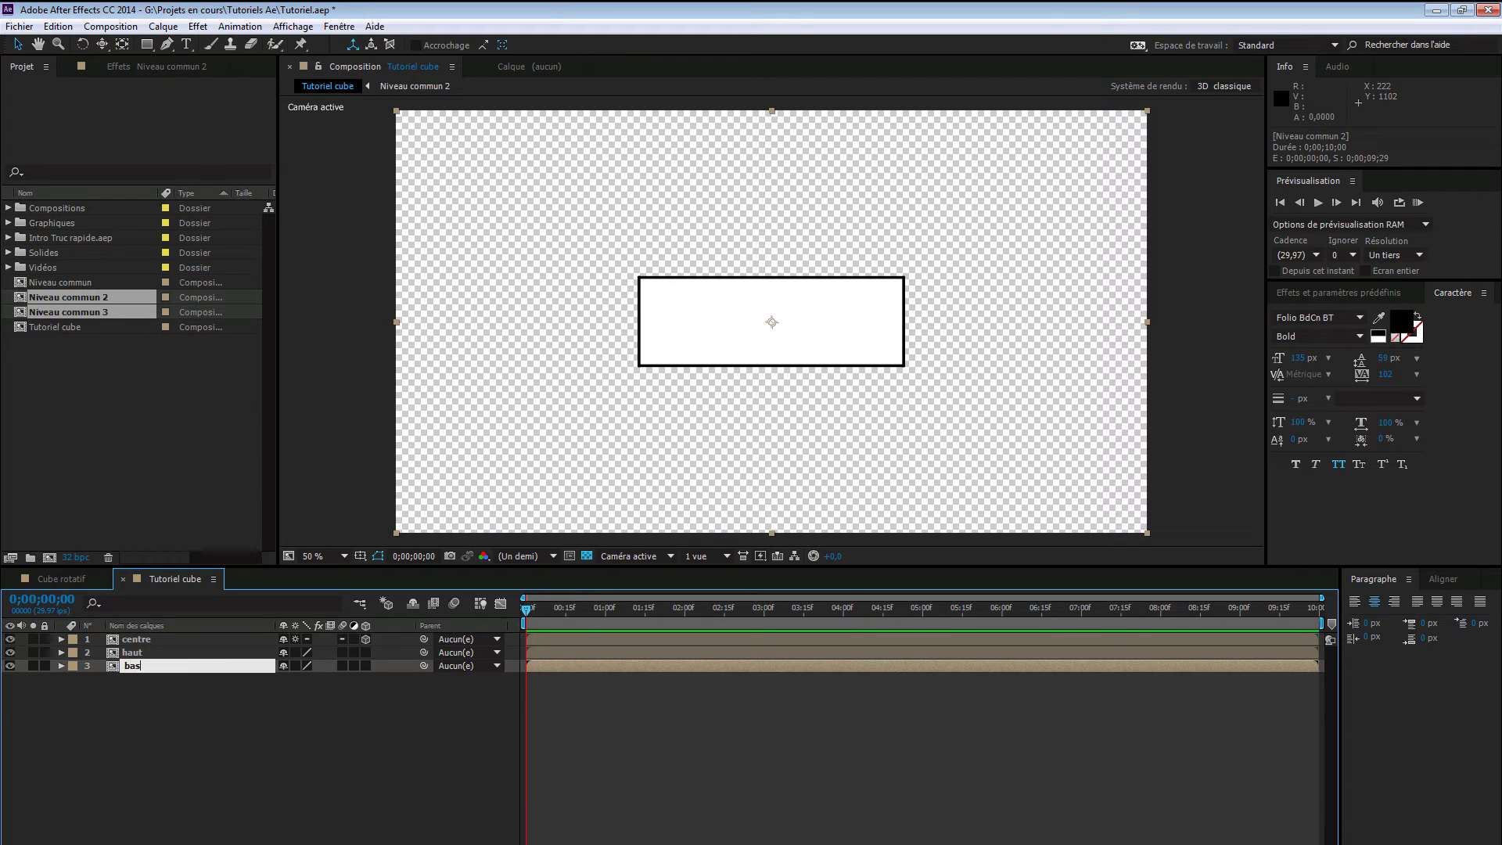
{"action": "key", "text": "Return"}
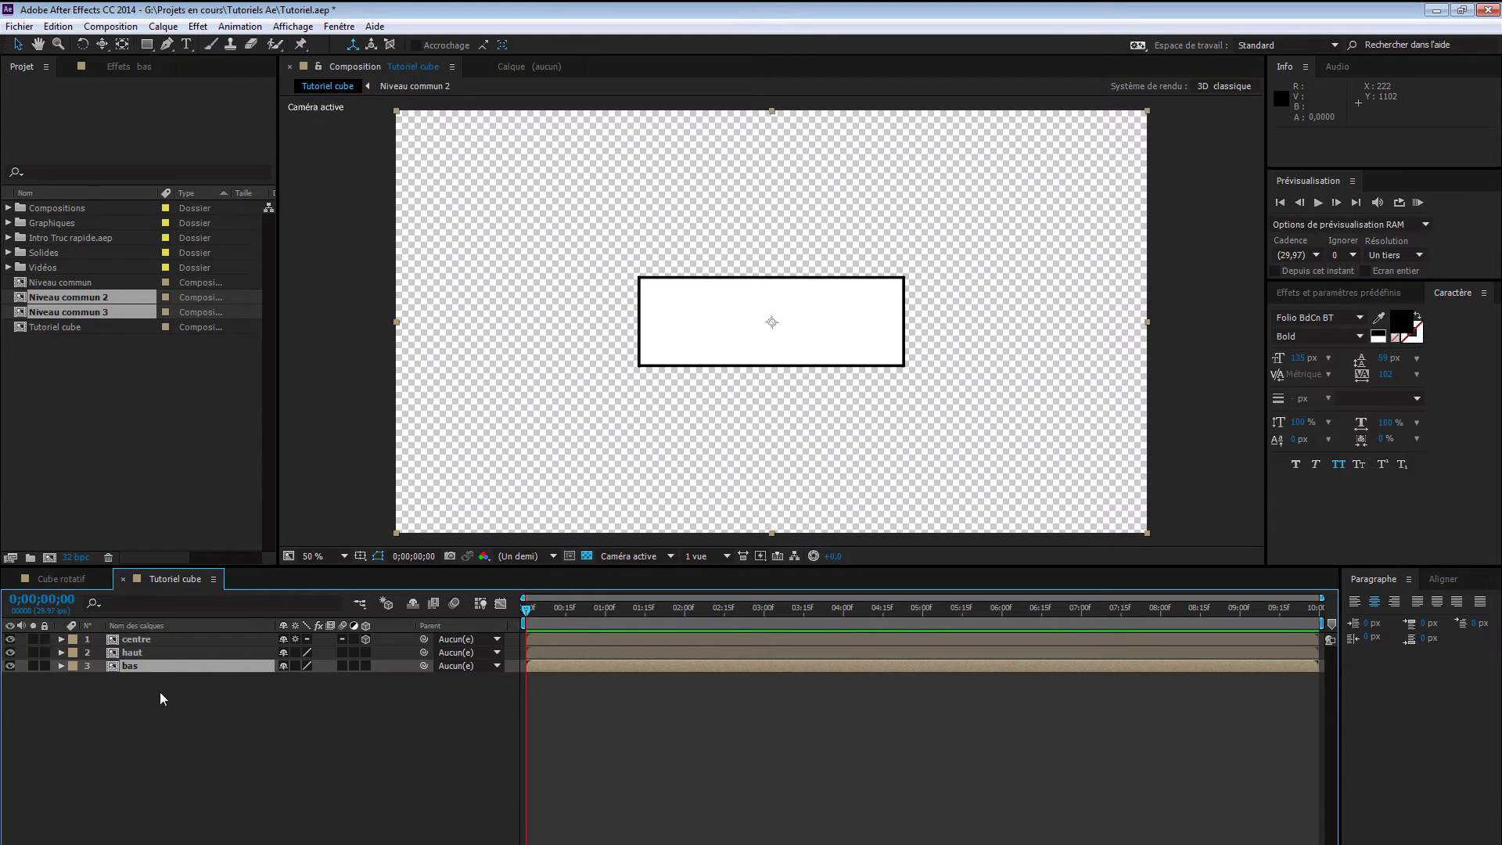
- Enable Collapse Transformations and 3D for the haut and bas layers
{"action": "left_click_drag", "start_coordinate": [299, 653], "coordinate": [298, 666]}
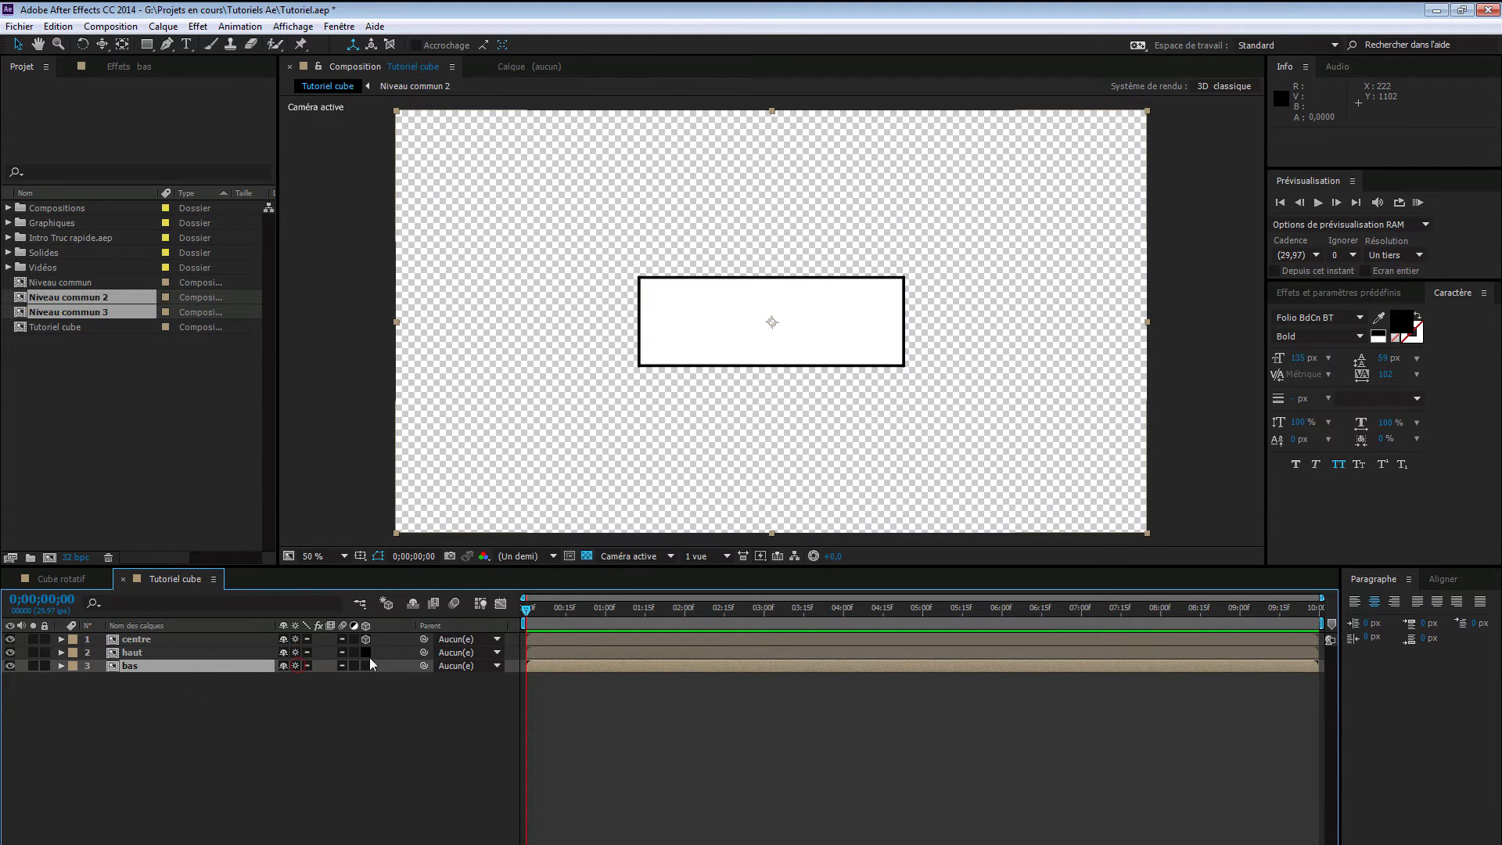
{"action": "left_click_drag", "start_coordinate": [365, 654], "coordinate": [367, 666]}
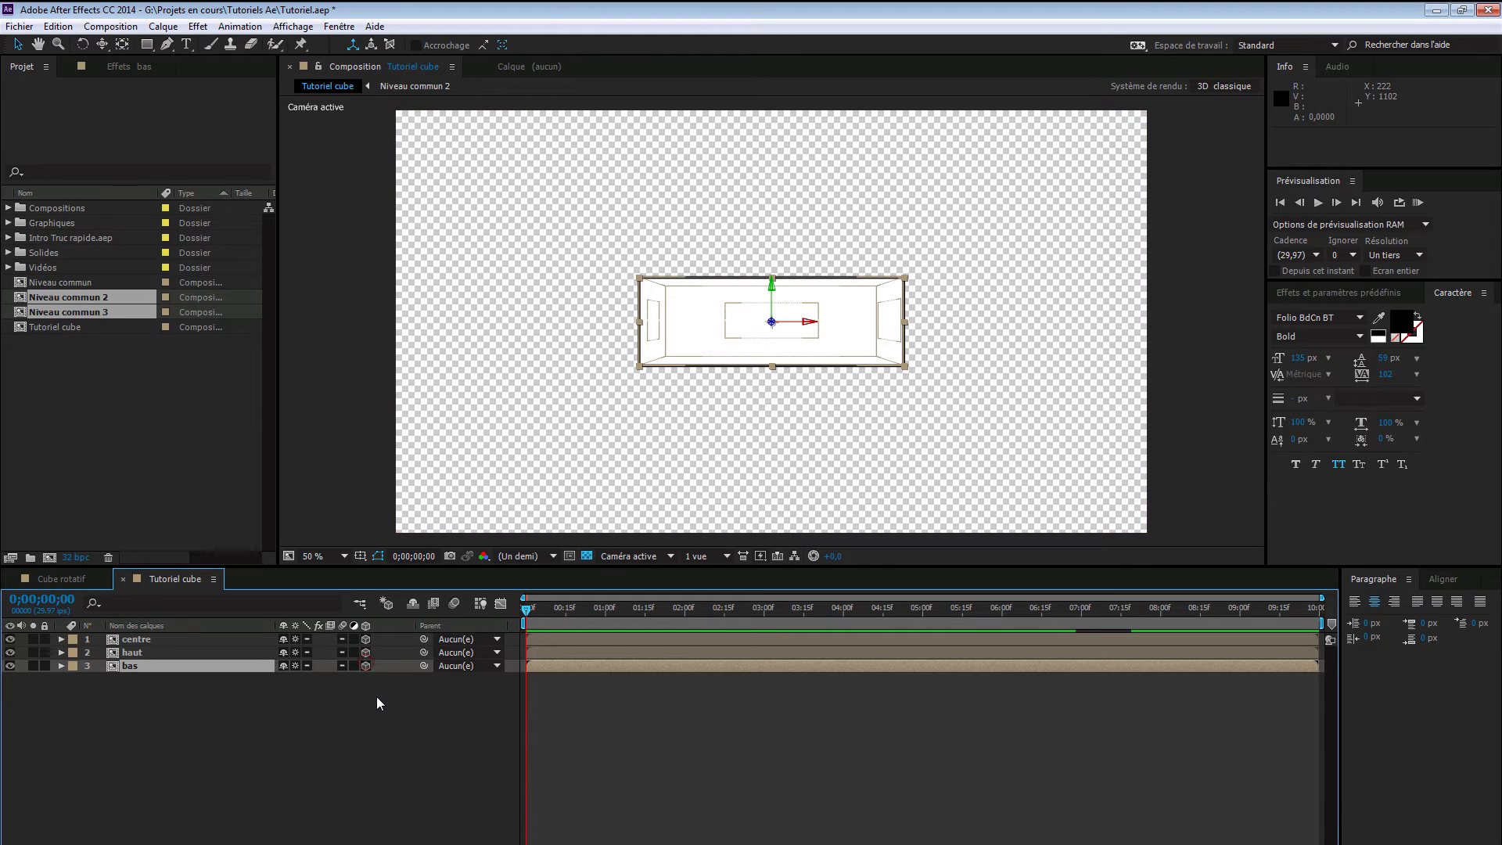
{"action": "left_click", "coordinate": [377, 696]}
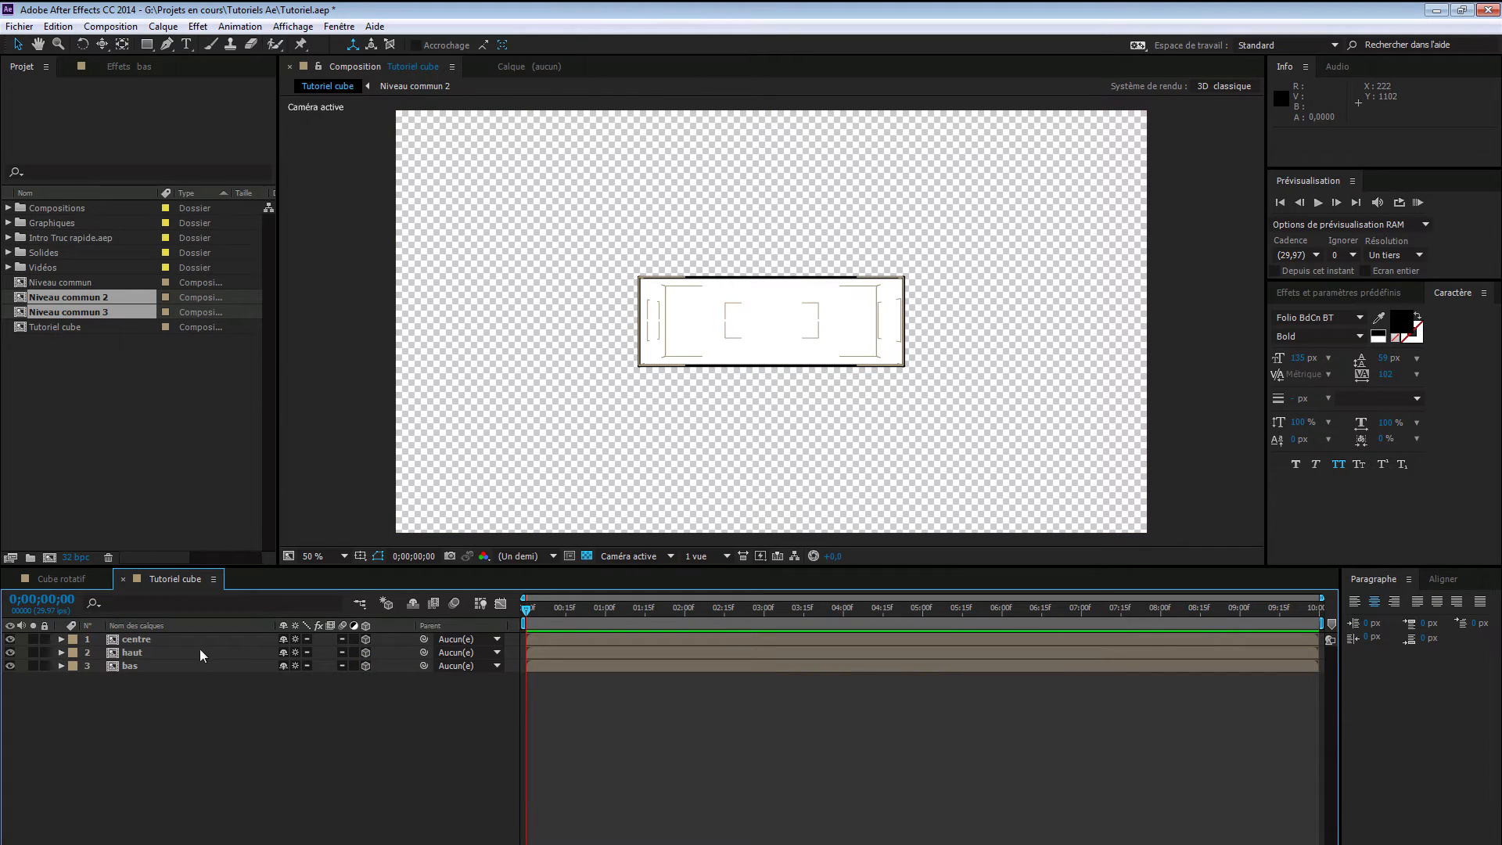
{"action": "left_click", "coordinate": [164, 656]}
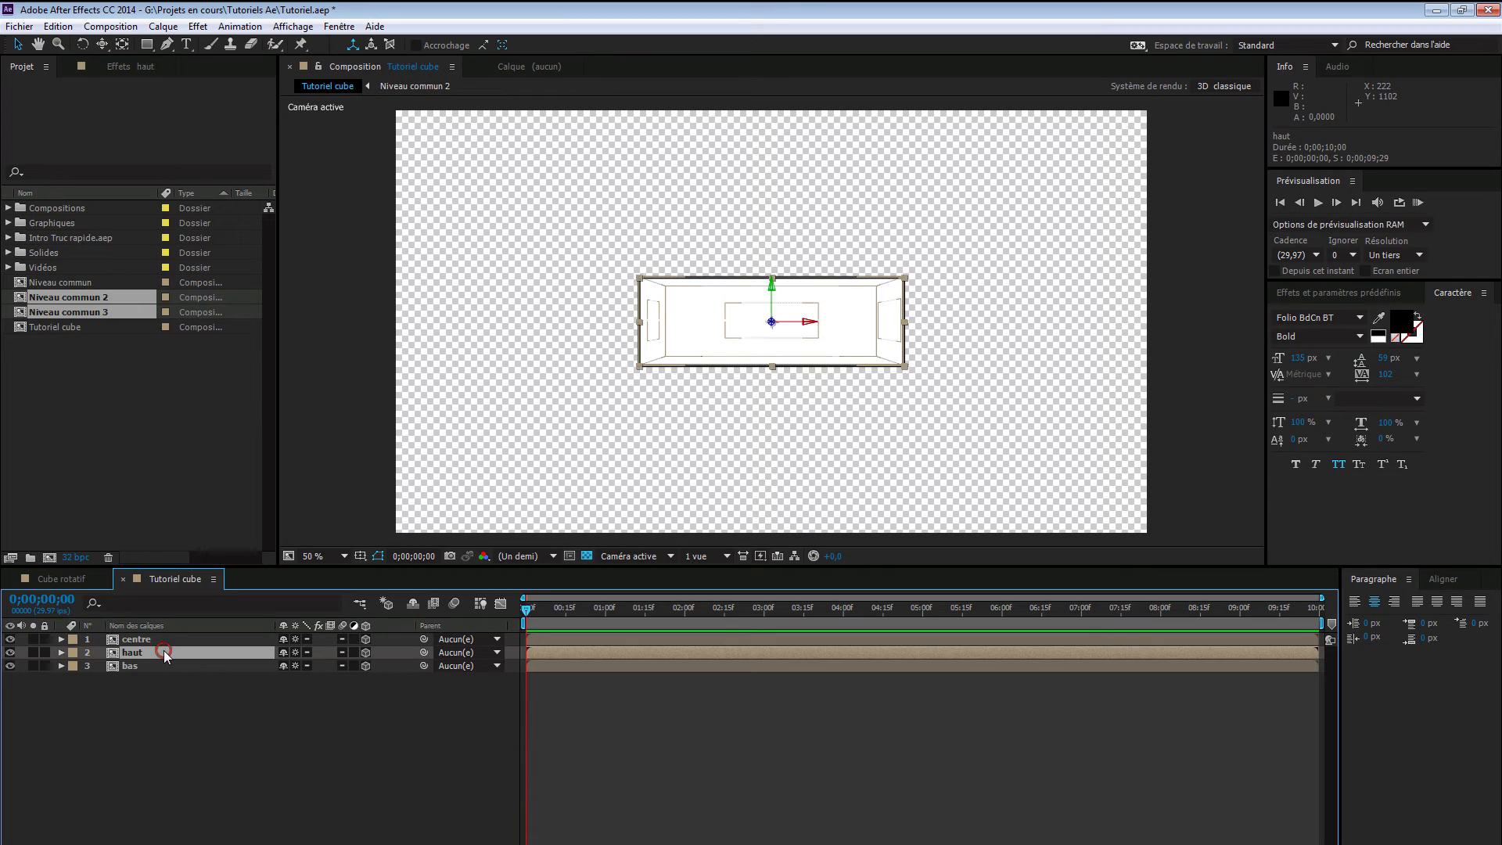
- Raise the haut layer to Position Y 340
{"action": "left_click", "coordinate": [61, 652]}
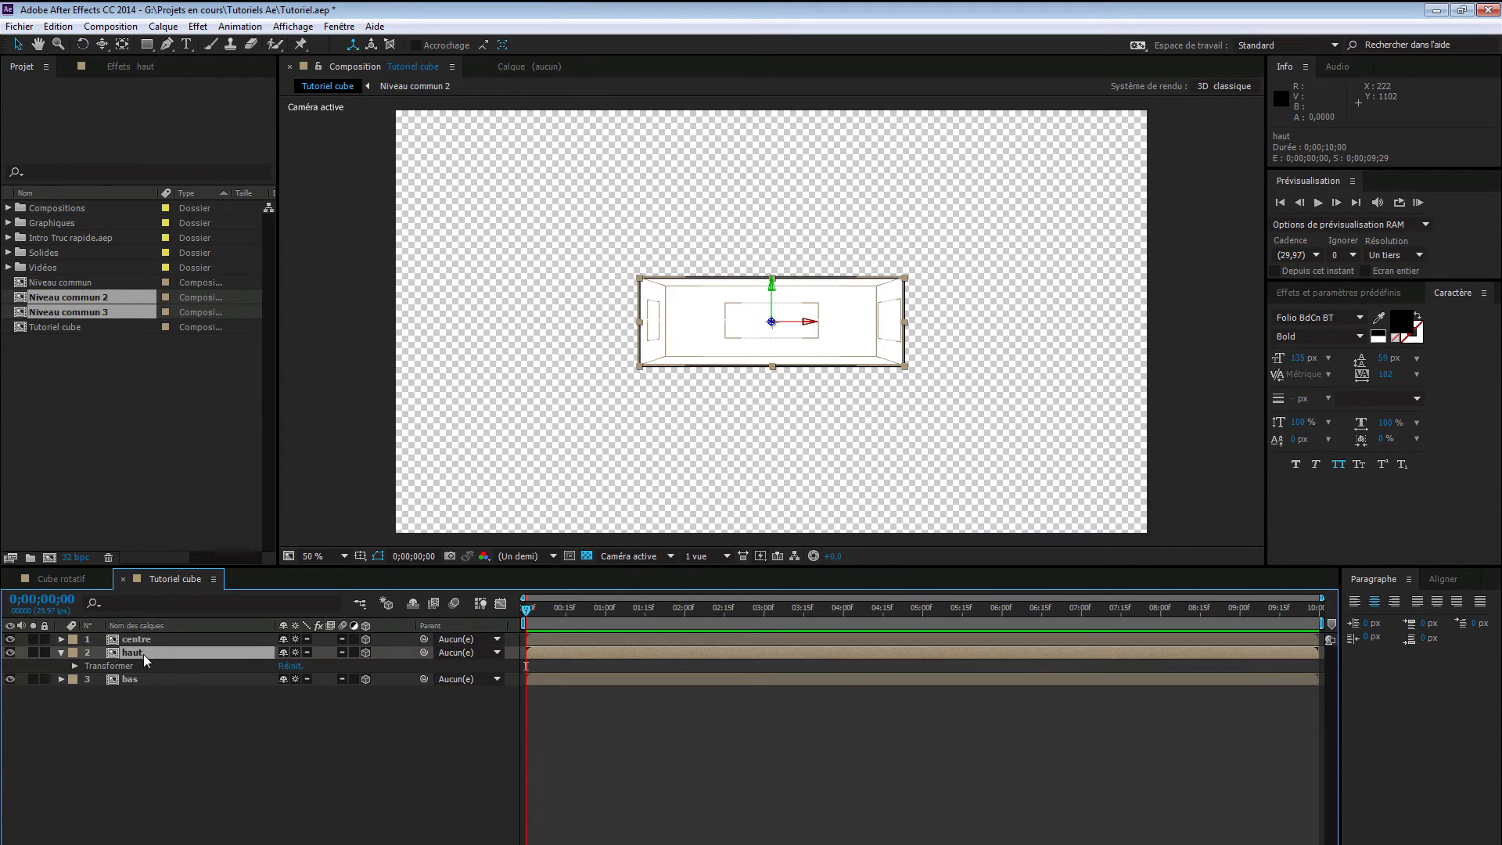
{"action": "key", "text": "p"}
{"action": "left_click", "coordinate": [313, 667]}
{"action": "type", "text": "340"}
{"action": "key", "text": "Return"}
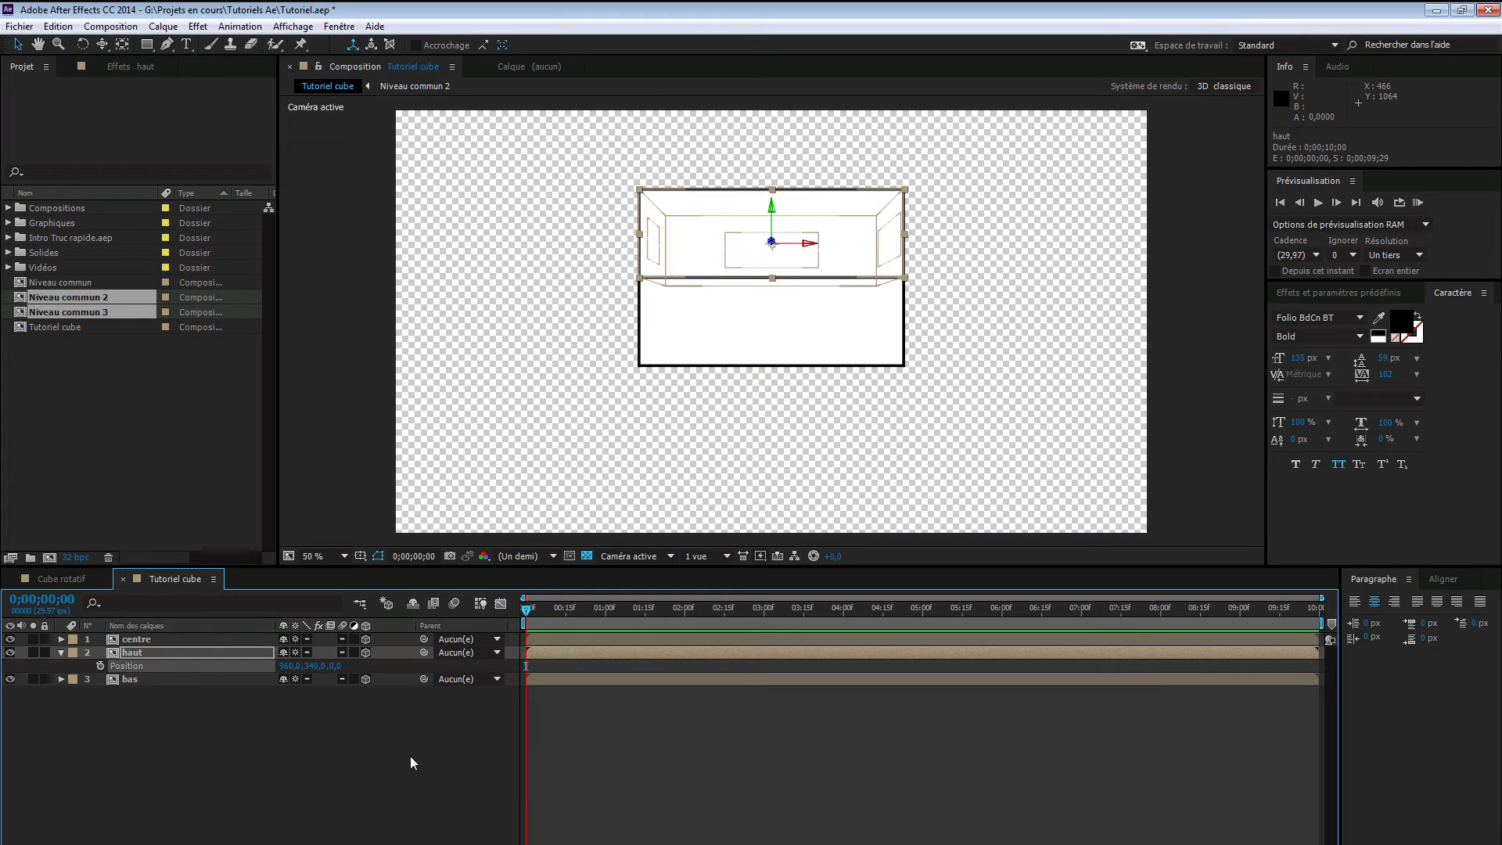
{"action": "left_click", "coordinate": [383, 755]}
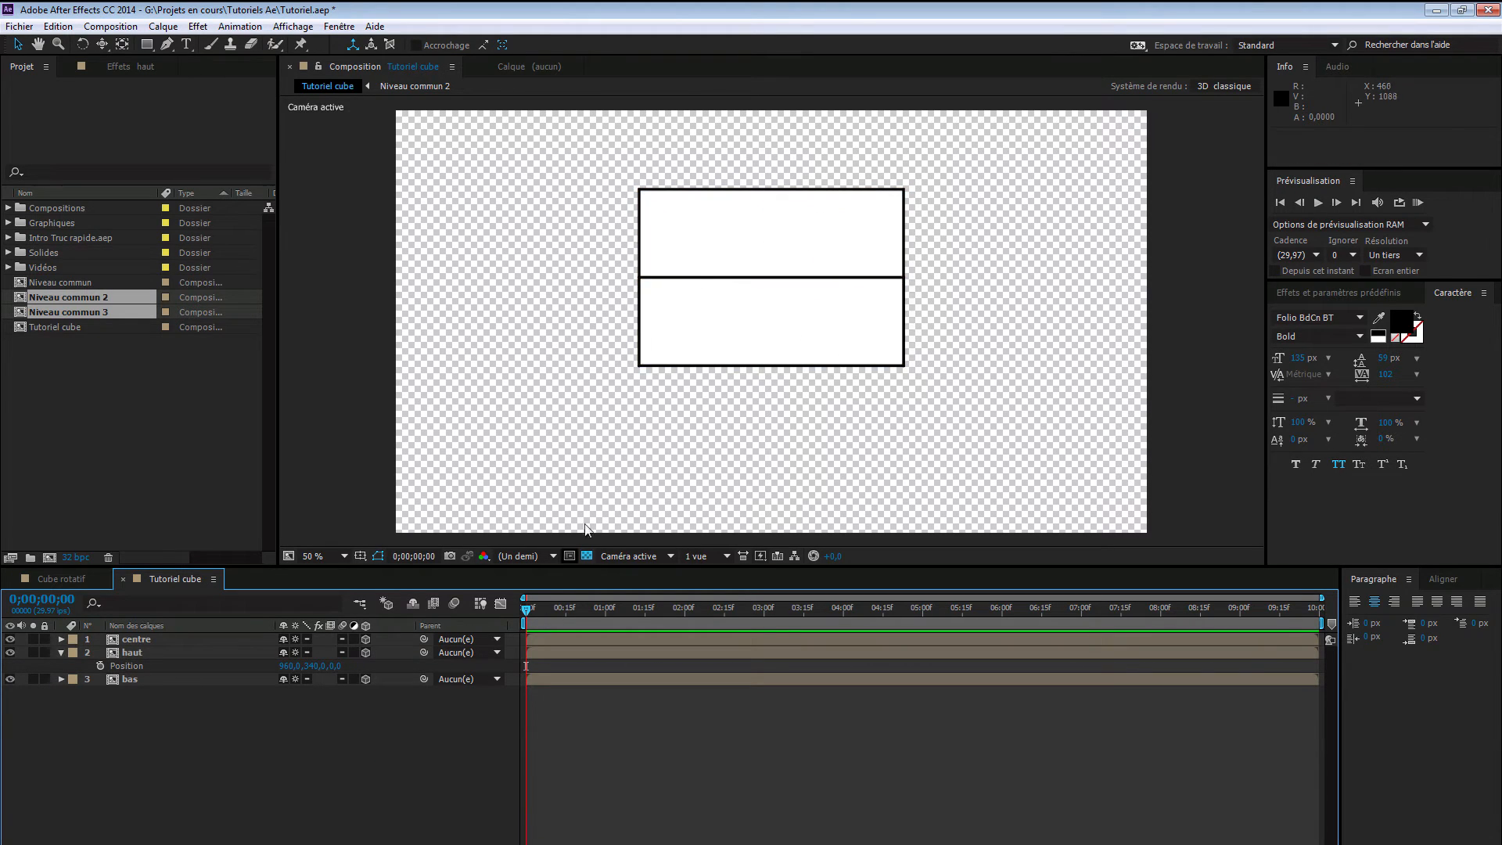
- Lower the bas layer to Position Y 740
{"action": "left_click", "coordinate": [191, 679]}
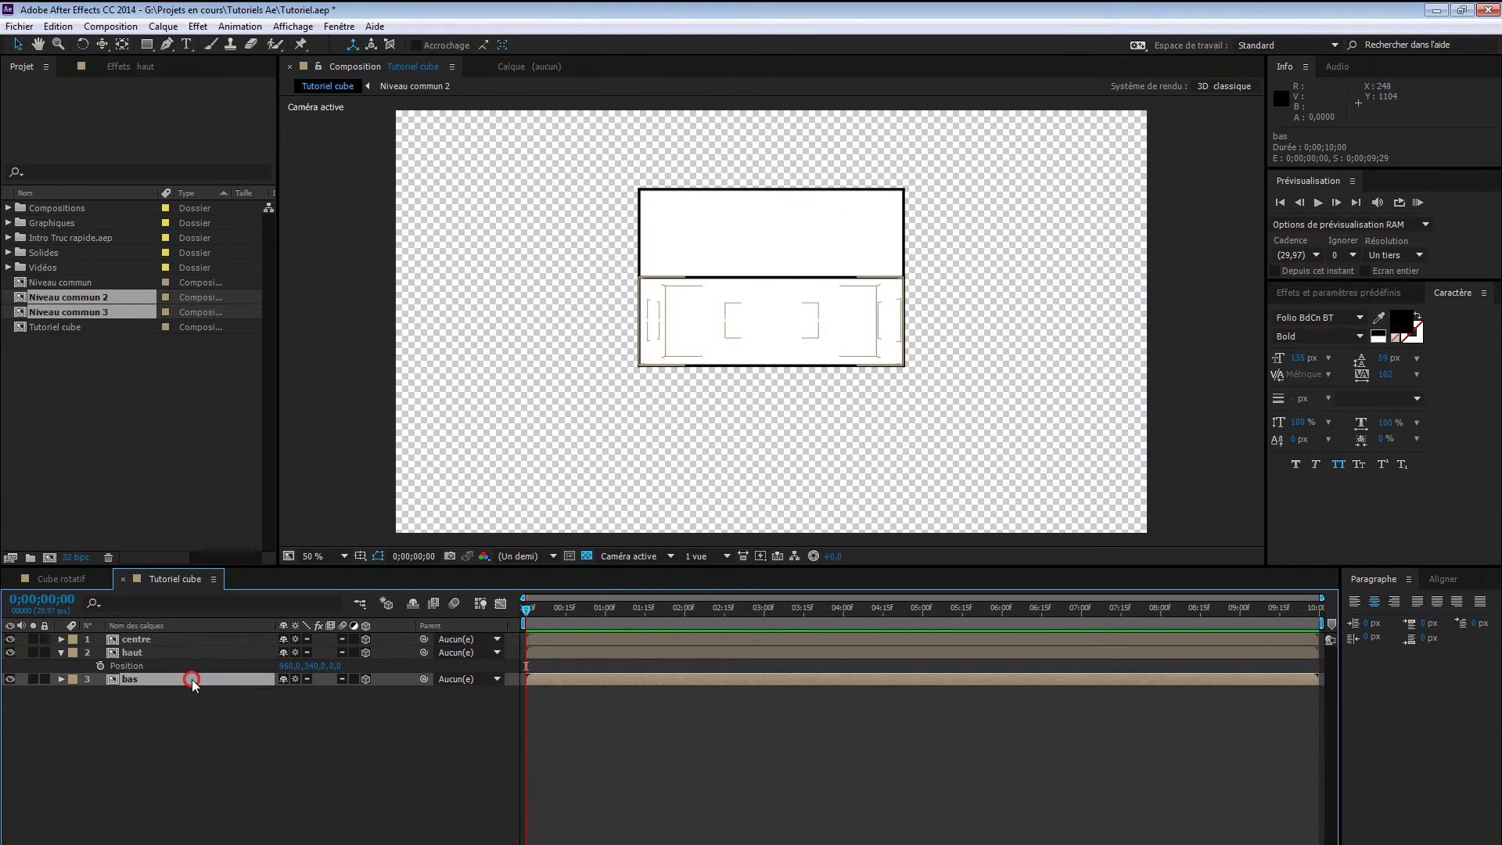
{"action": "left_click", "coordinate": [62, 680]}
{"action": "key", "text": "p"}
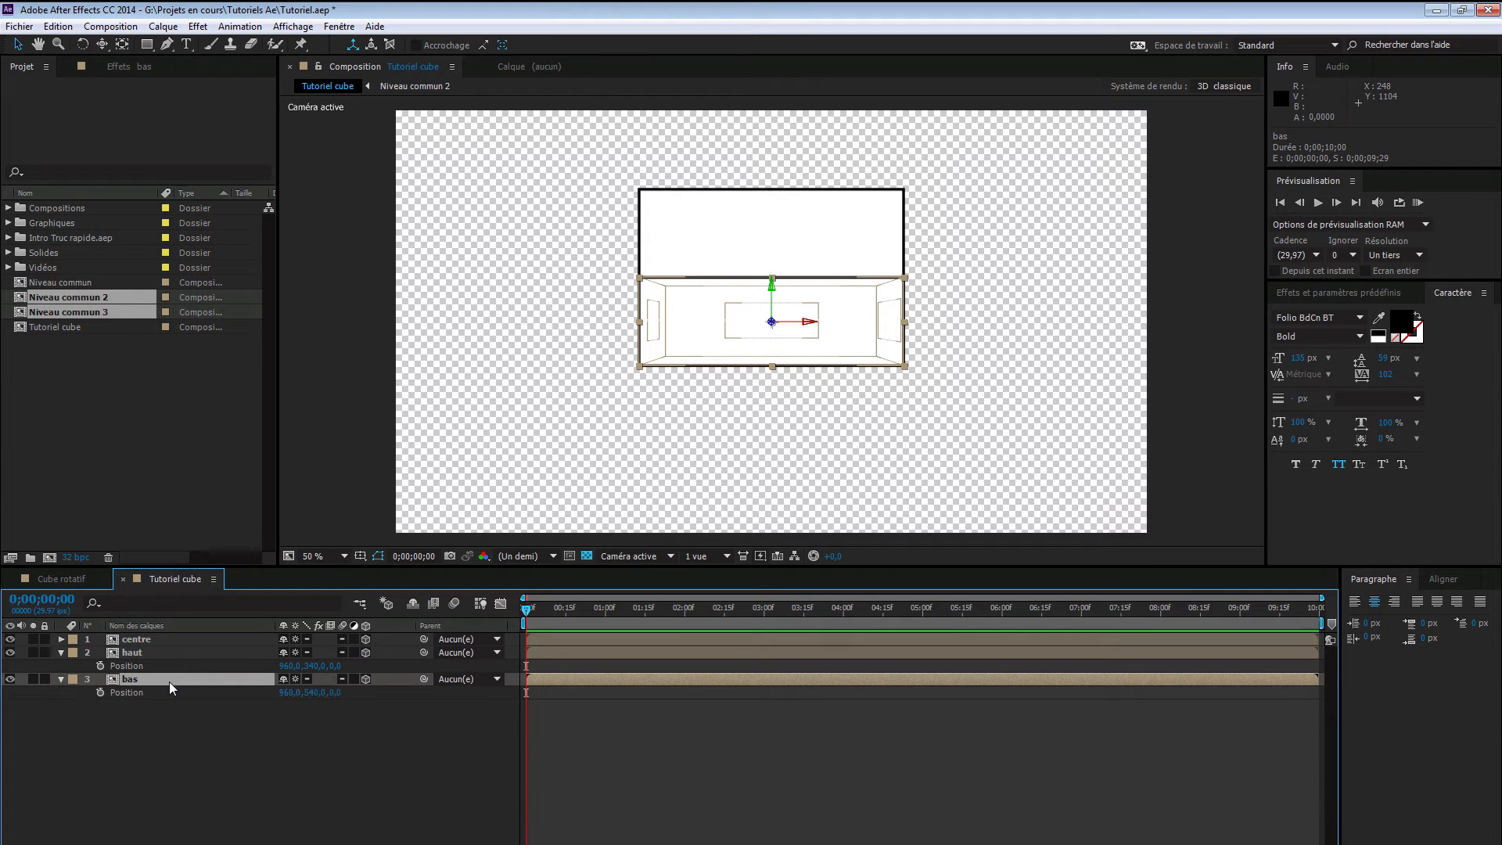
{"action": "left_click", "coordinate": [314, 693]}
{"action": "type", "text": "740"}
{"action": "key", "text": "Return"}
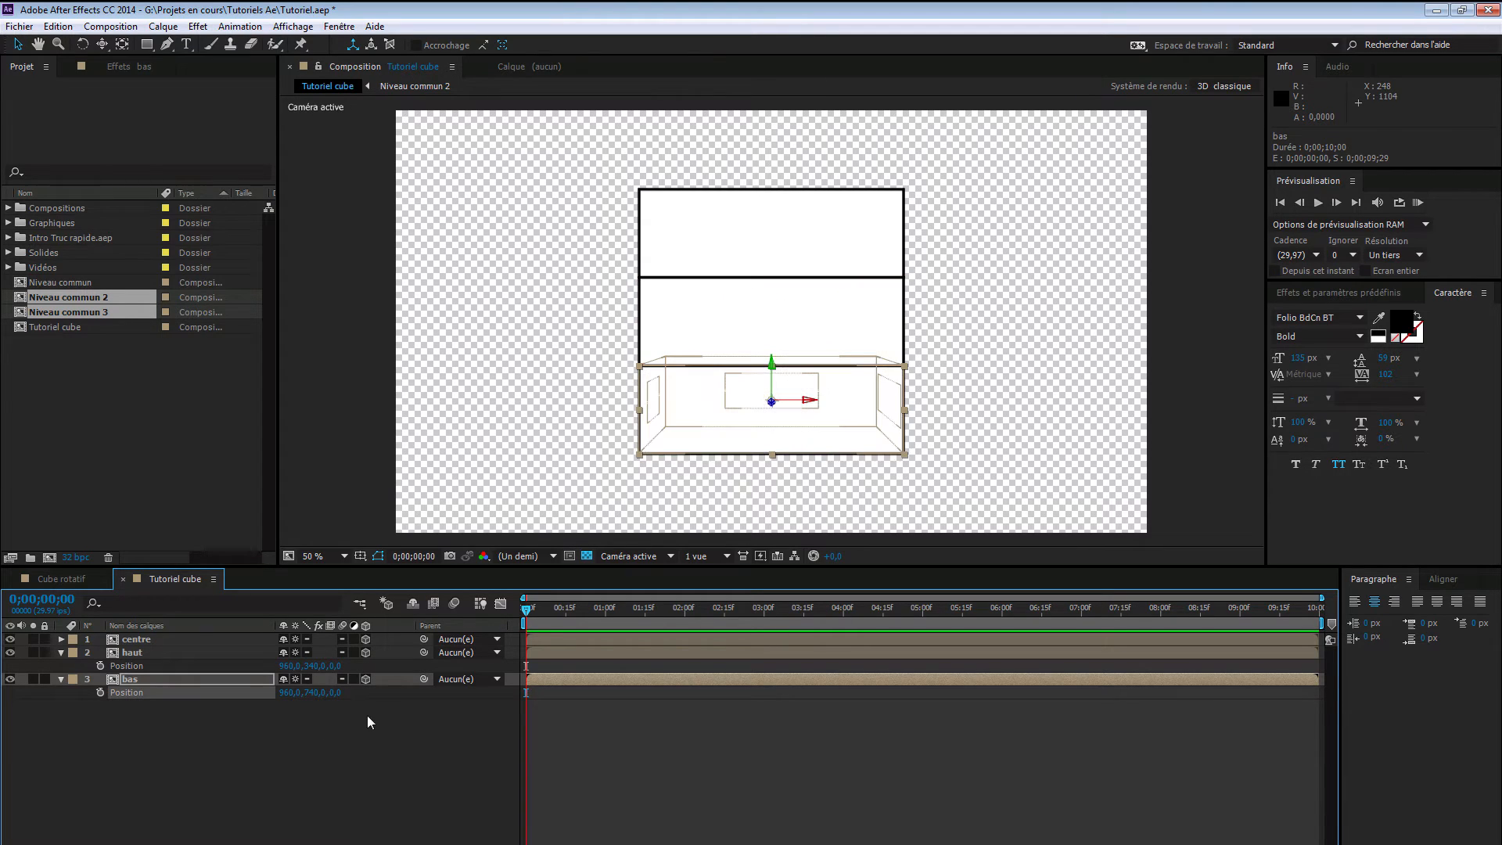
{"action": "left_click", "coordinate": [331, 721]}
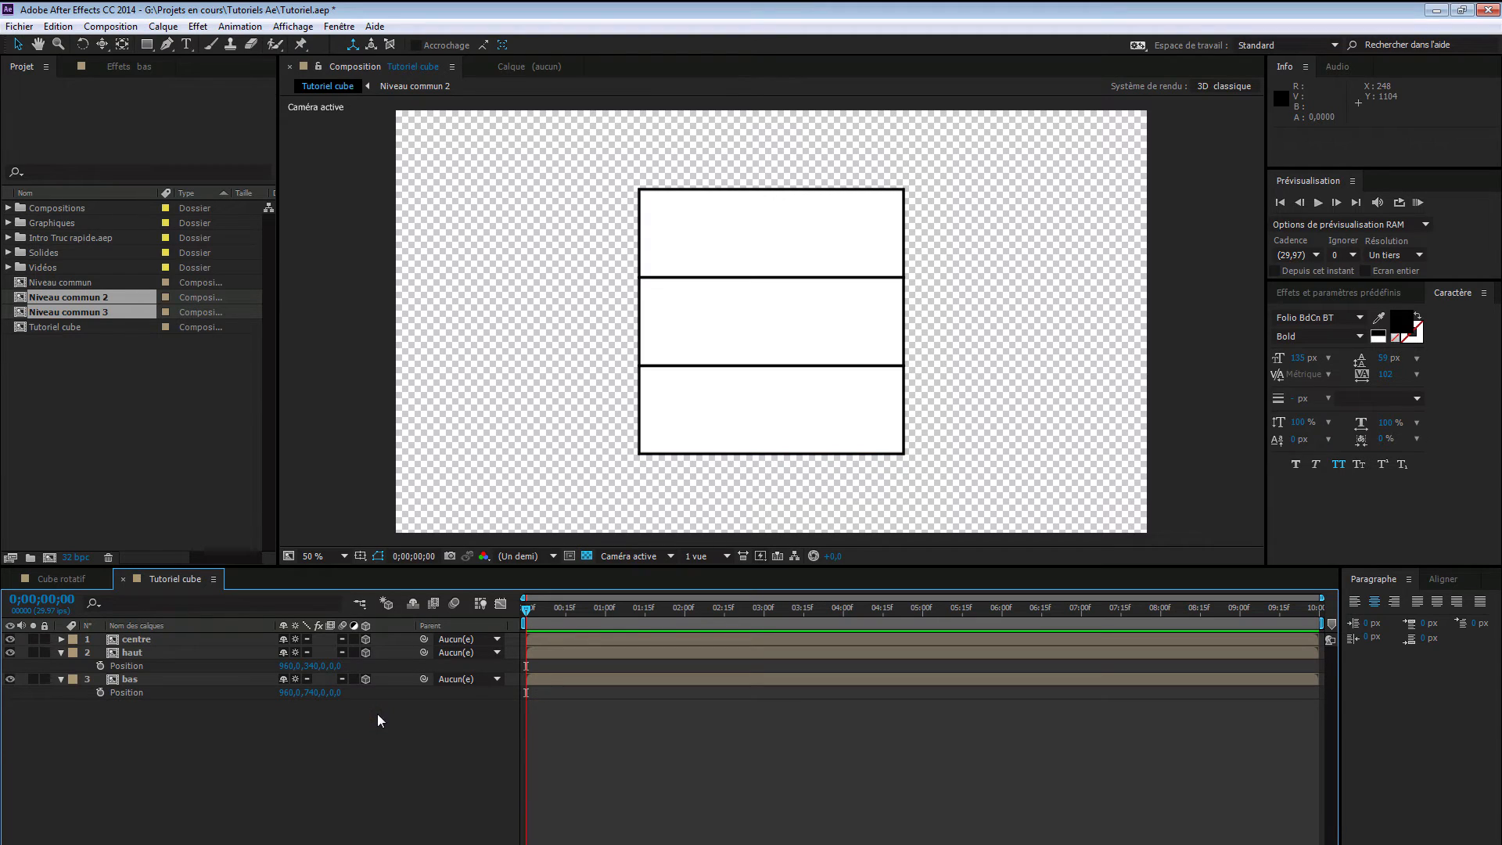
- Spin centre on Rotation Y, reset it to 0°, and turn haut about 44° to show TUTORIEL
{"action": "left_click", "coordinate": [183, 639]}
{"action": "key", "text": "r"}
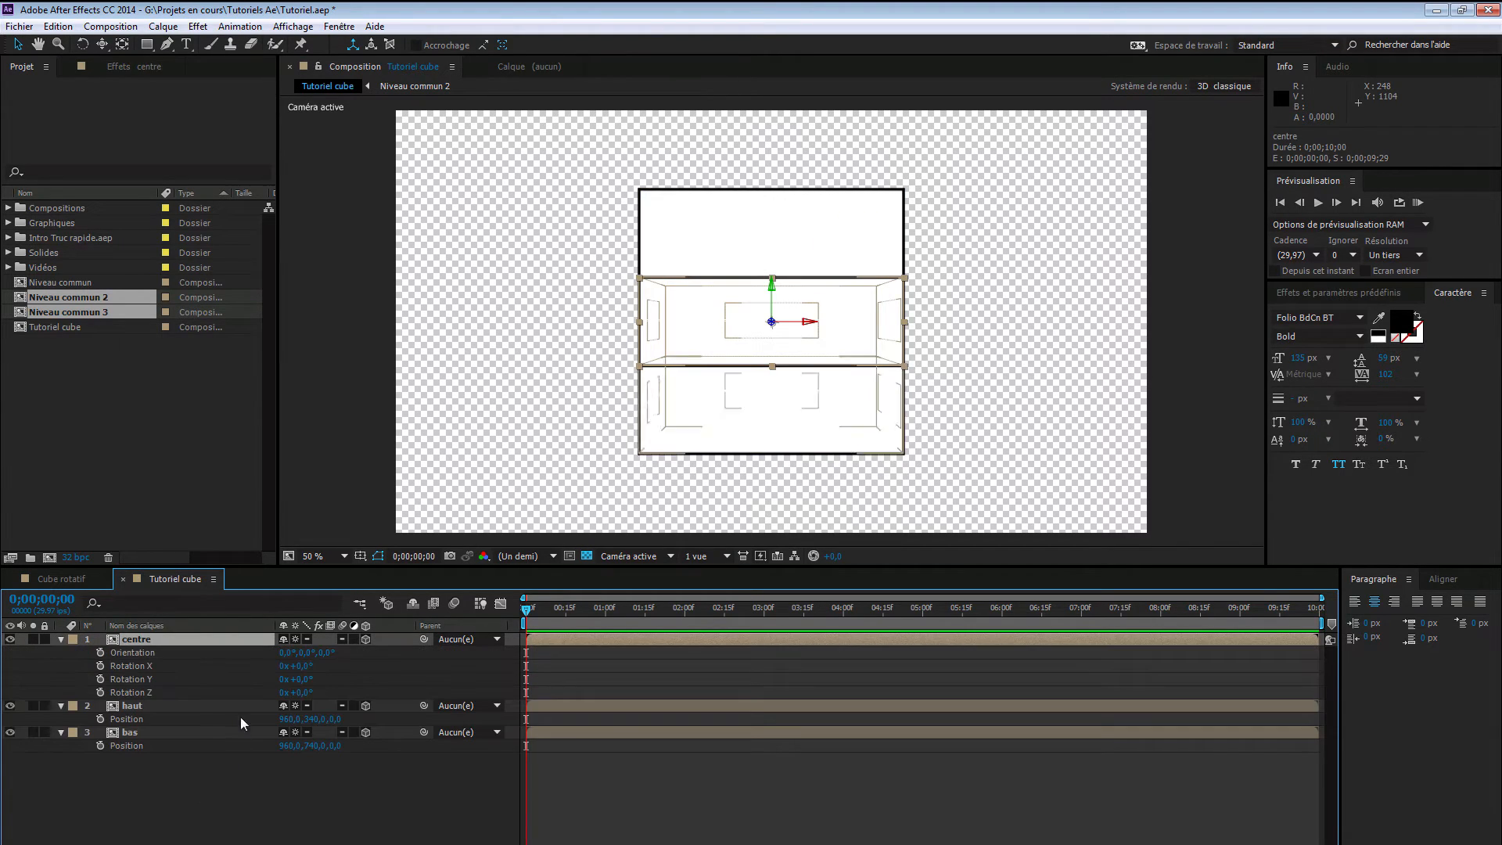
{"action": "left_click_drag", "start_coordinate": [305, 681], "coordinate": [424, 660]}
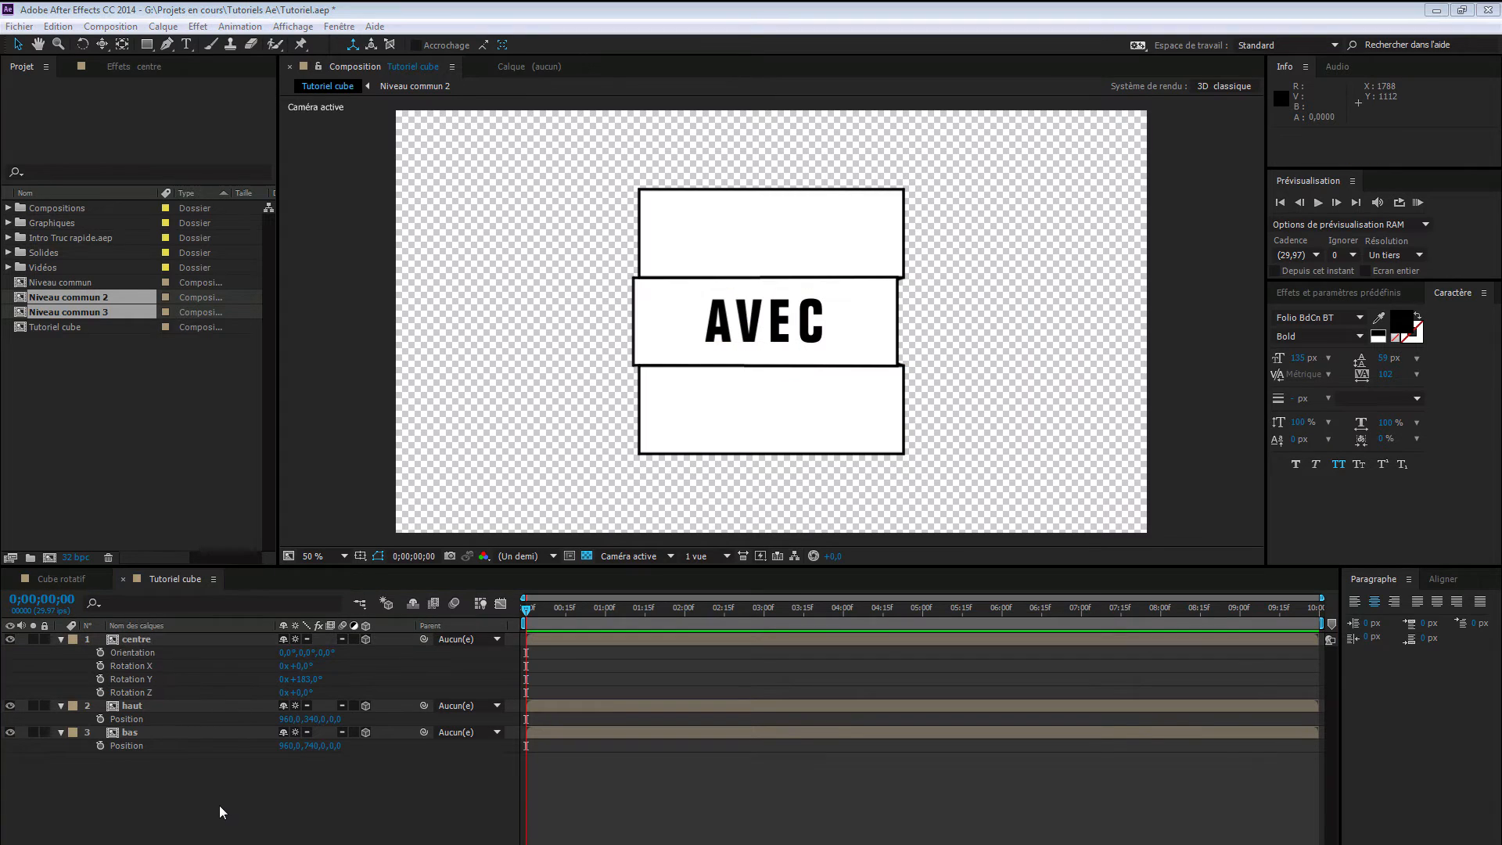
{"action": "left_click", "coordinate": [220, 805]}
{"action": "left_click", "coordinate": [365, 693]}
{"action": "left_click", "coordinate": [303, 679]}
{"action": "type", "text": "0"}
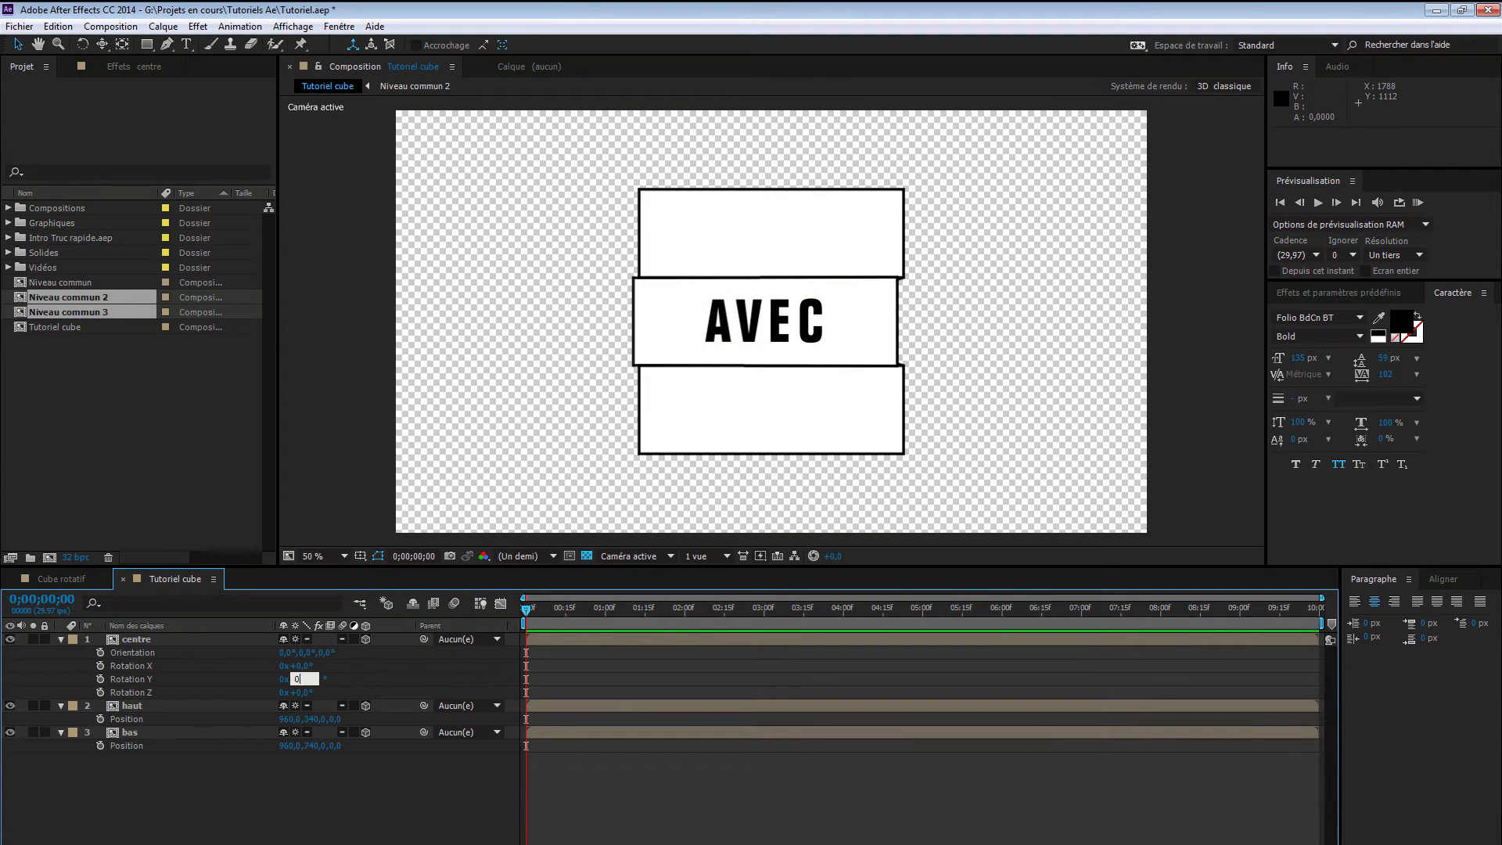
{"action": "key", "text": "Return"}
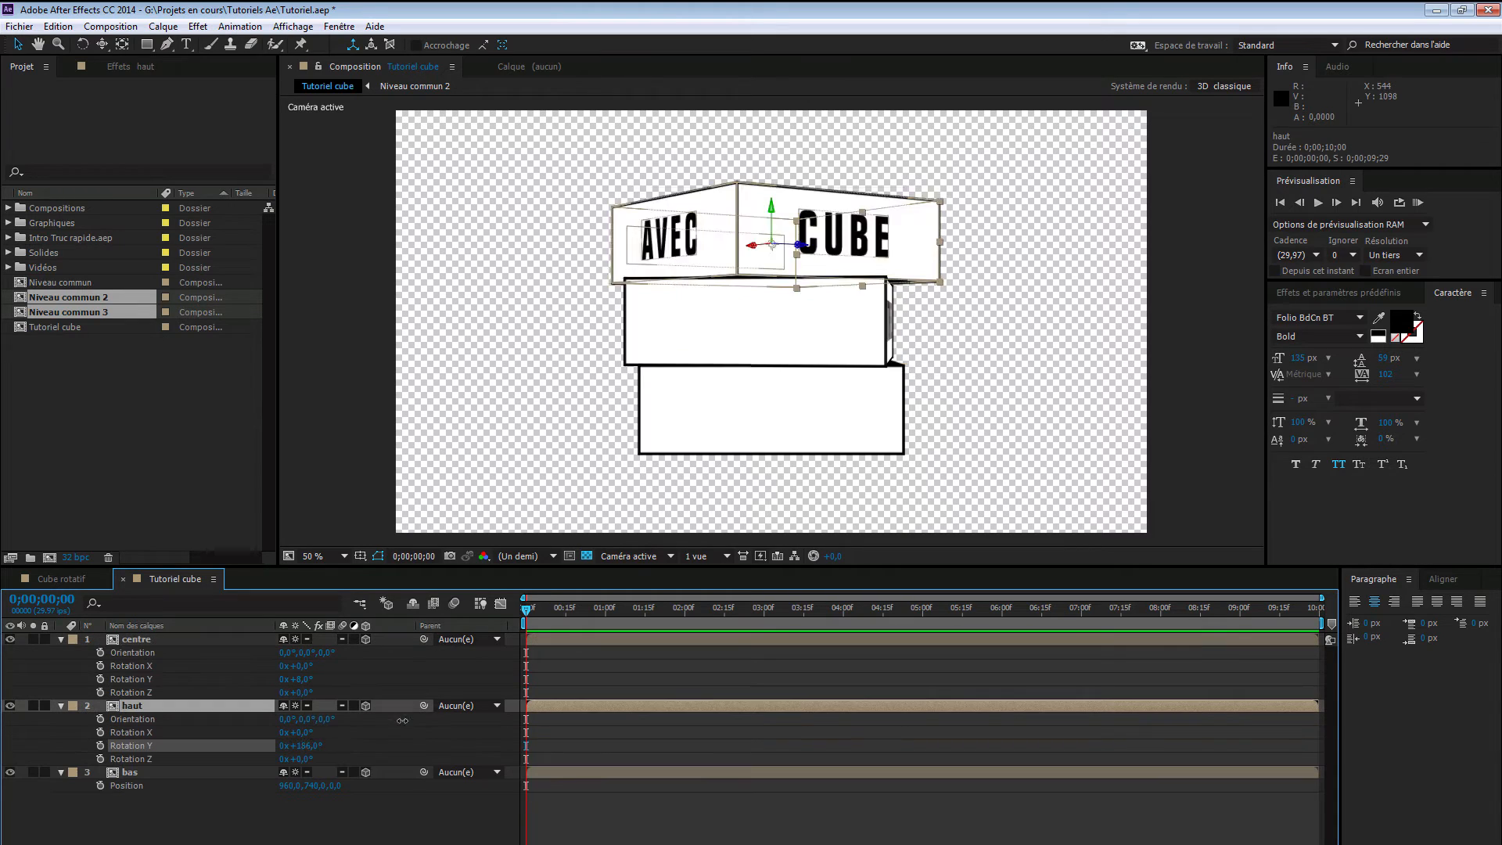
{"action": "left_click_drag", "start_coordinate": [312, 746], "coordinate": [330, 743]}
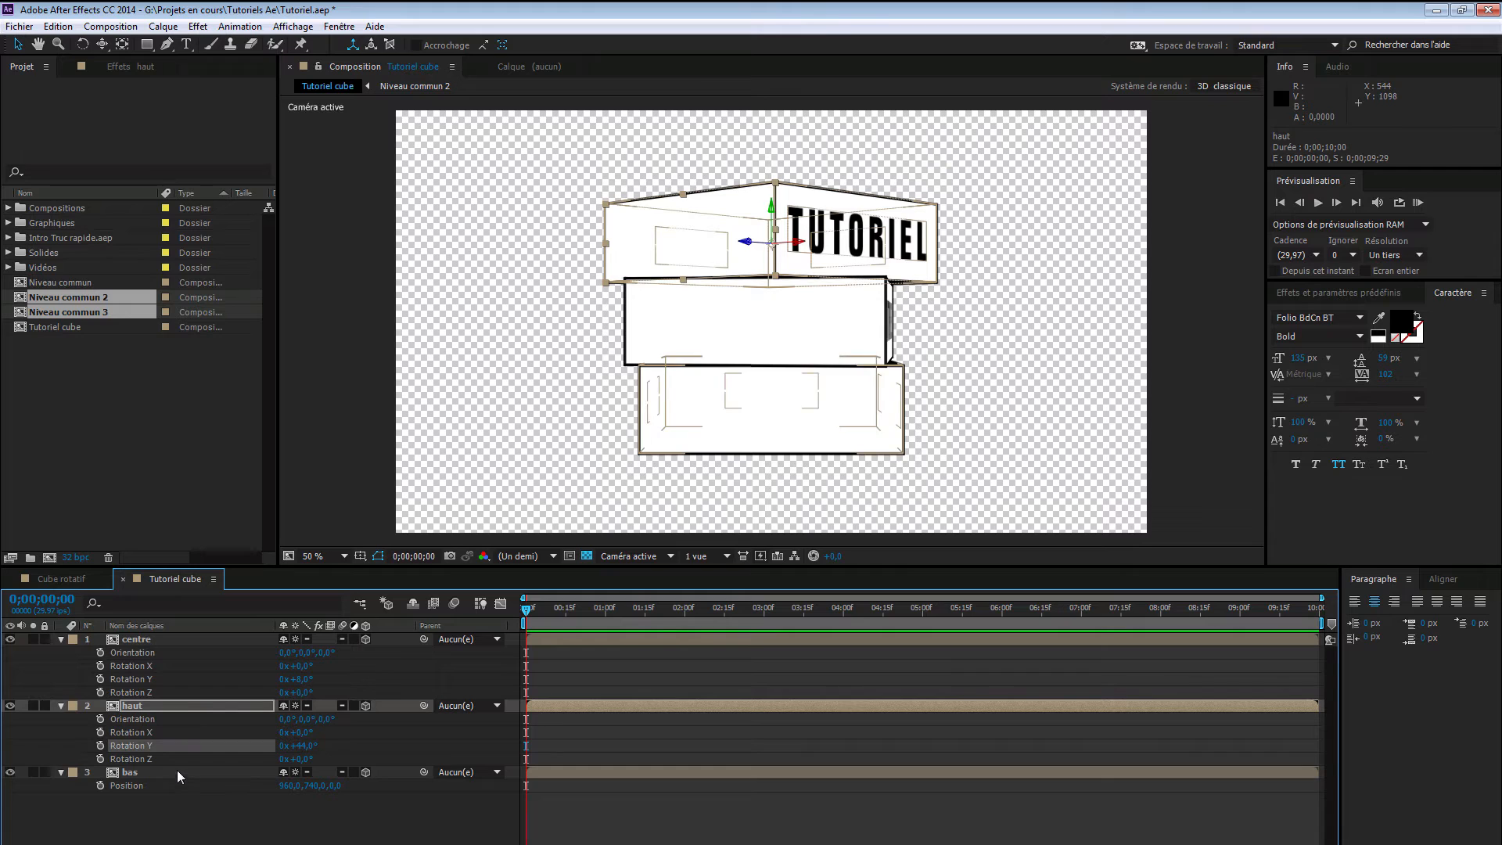
{"action": "left_click", "coordinate": [188, 640]}
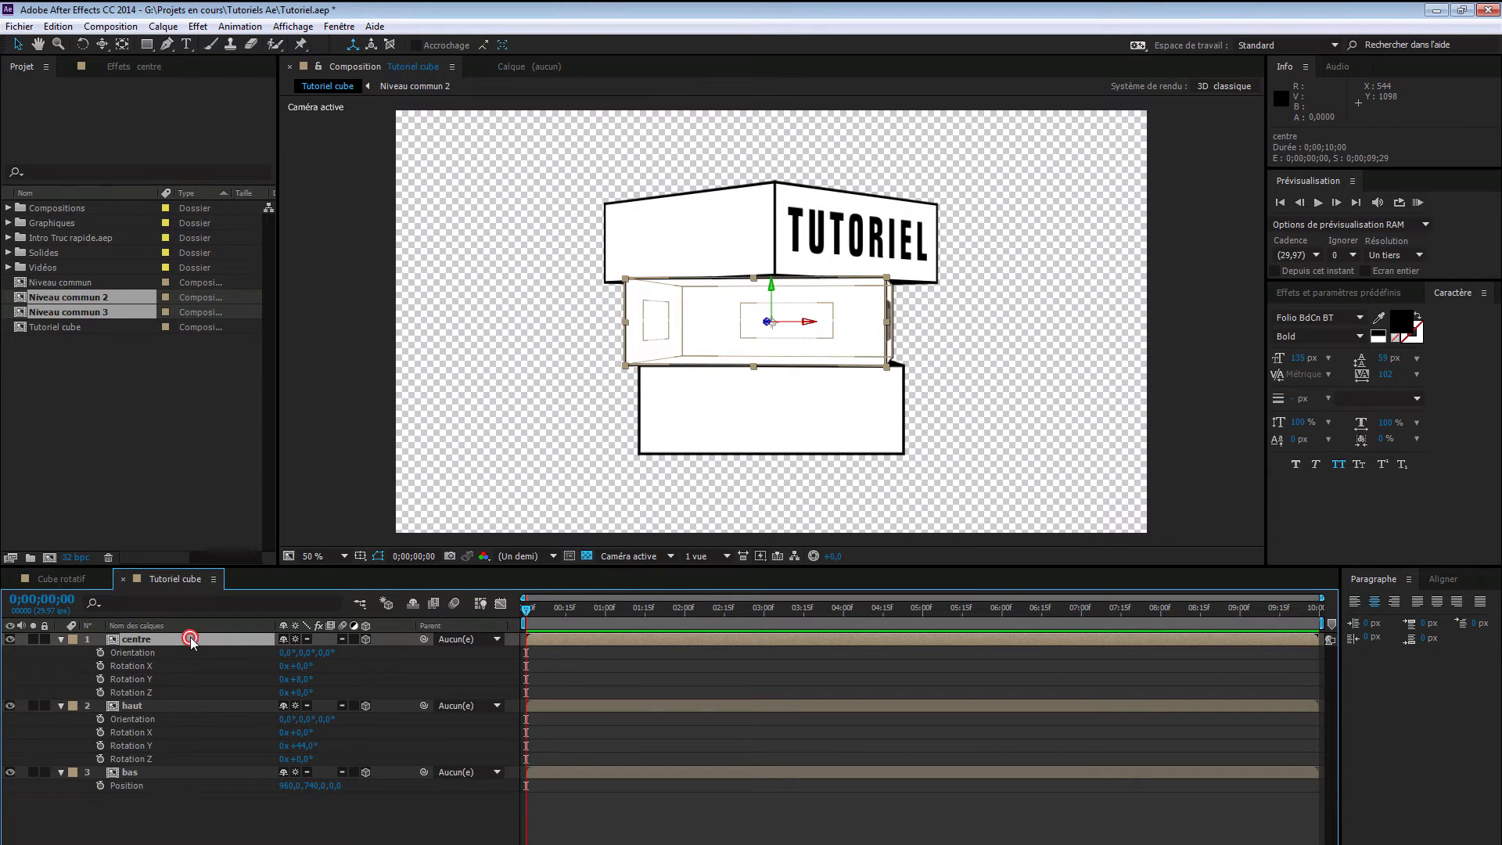
- Preview the Cube rotatif flip, then open the Niveau commun precomp behind the centre layer
{"action": "double_click", "coordinate": [192, 642]}
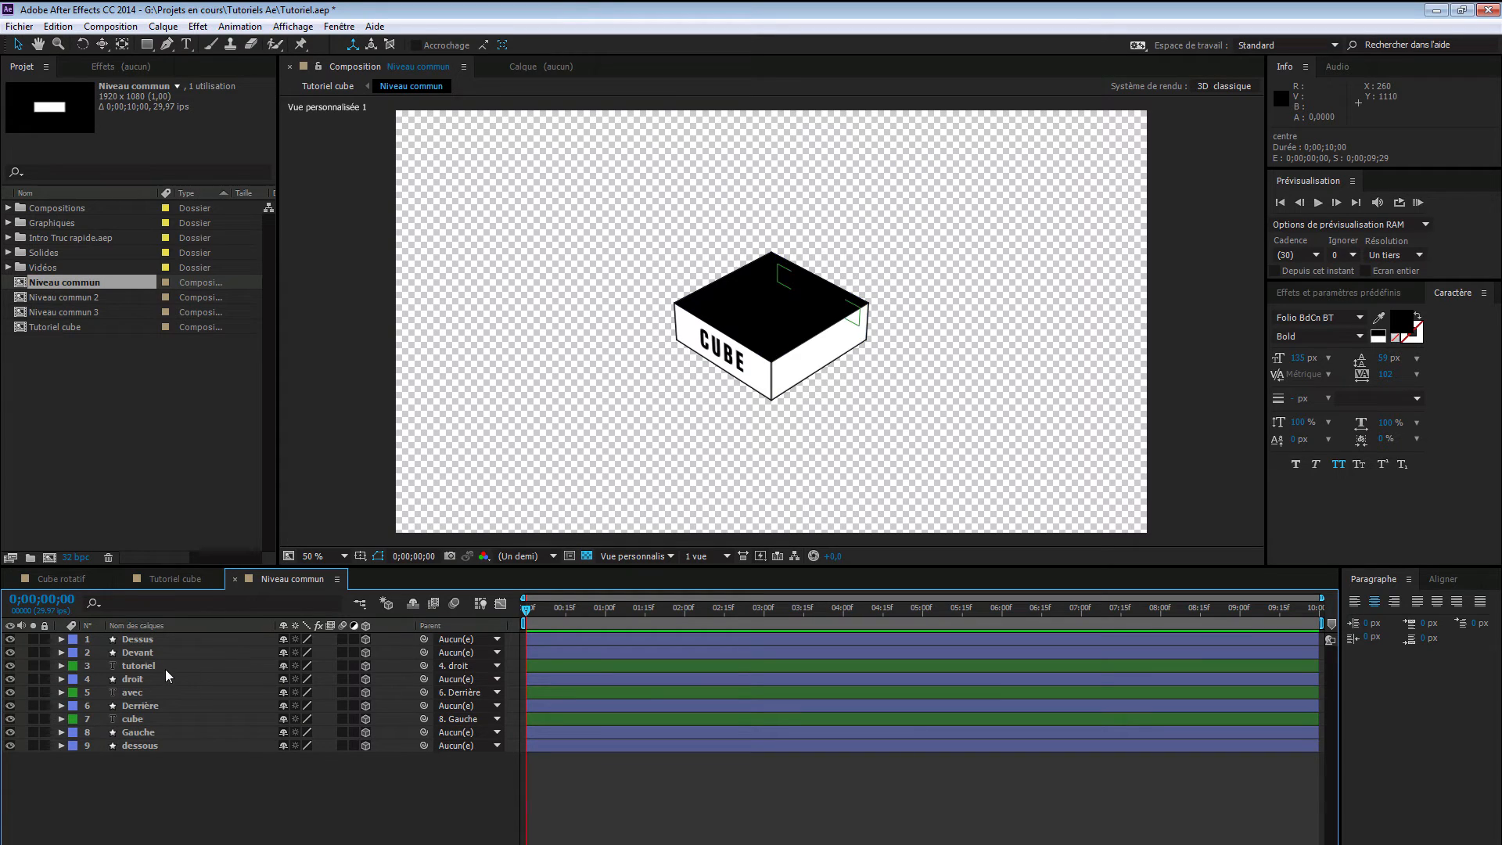
{"action": "left_click", "coordinate": [72, 580]}
{"action": "left_click_drag", "start_coordinate": [880, 613], "coordinate": [1159, 599]}
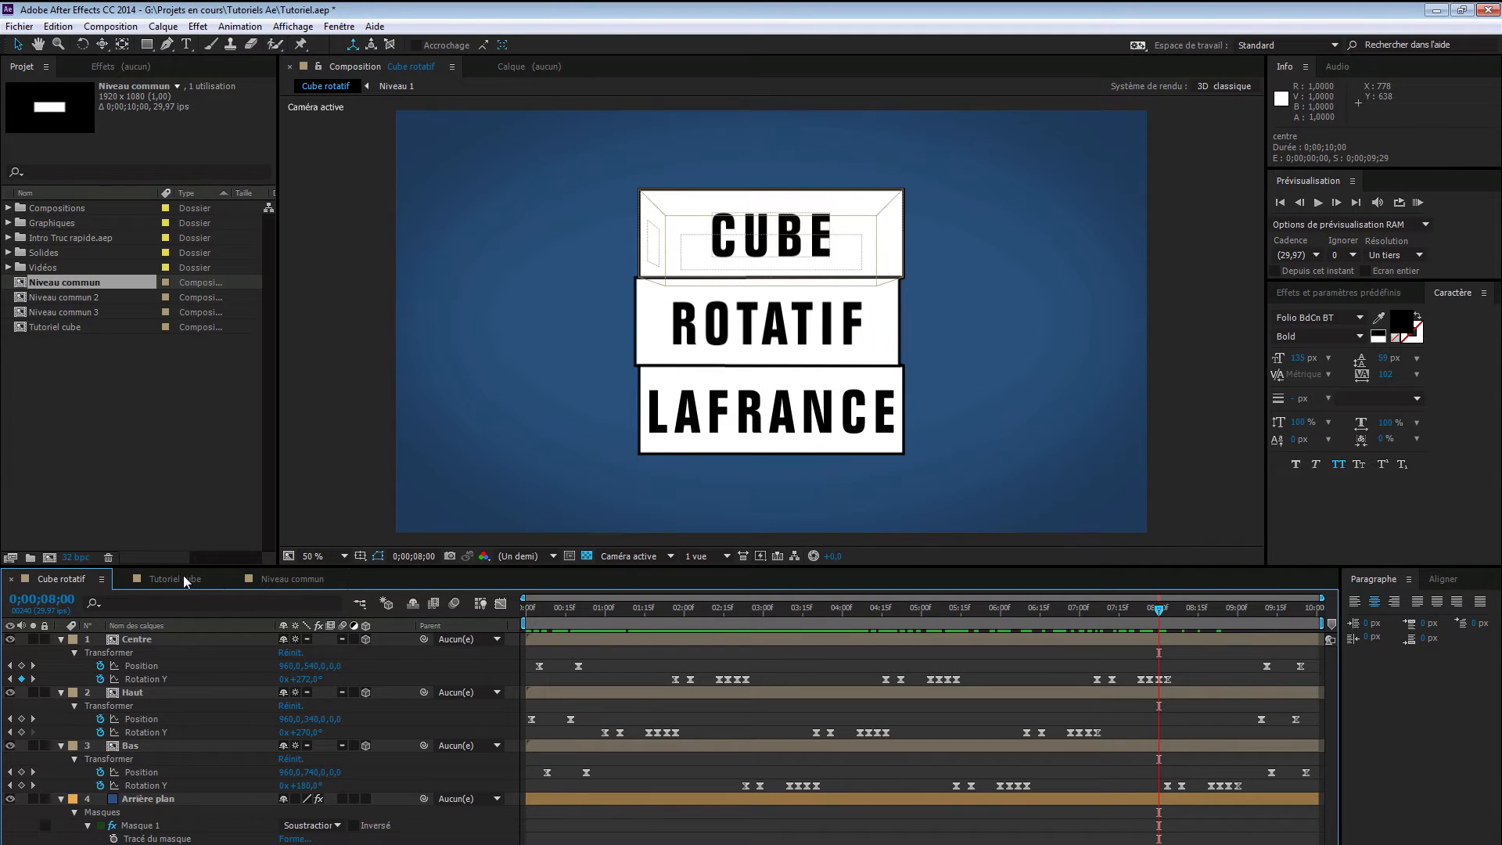
{"action": "left_click", "coordinate": [266, 579]}
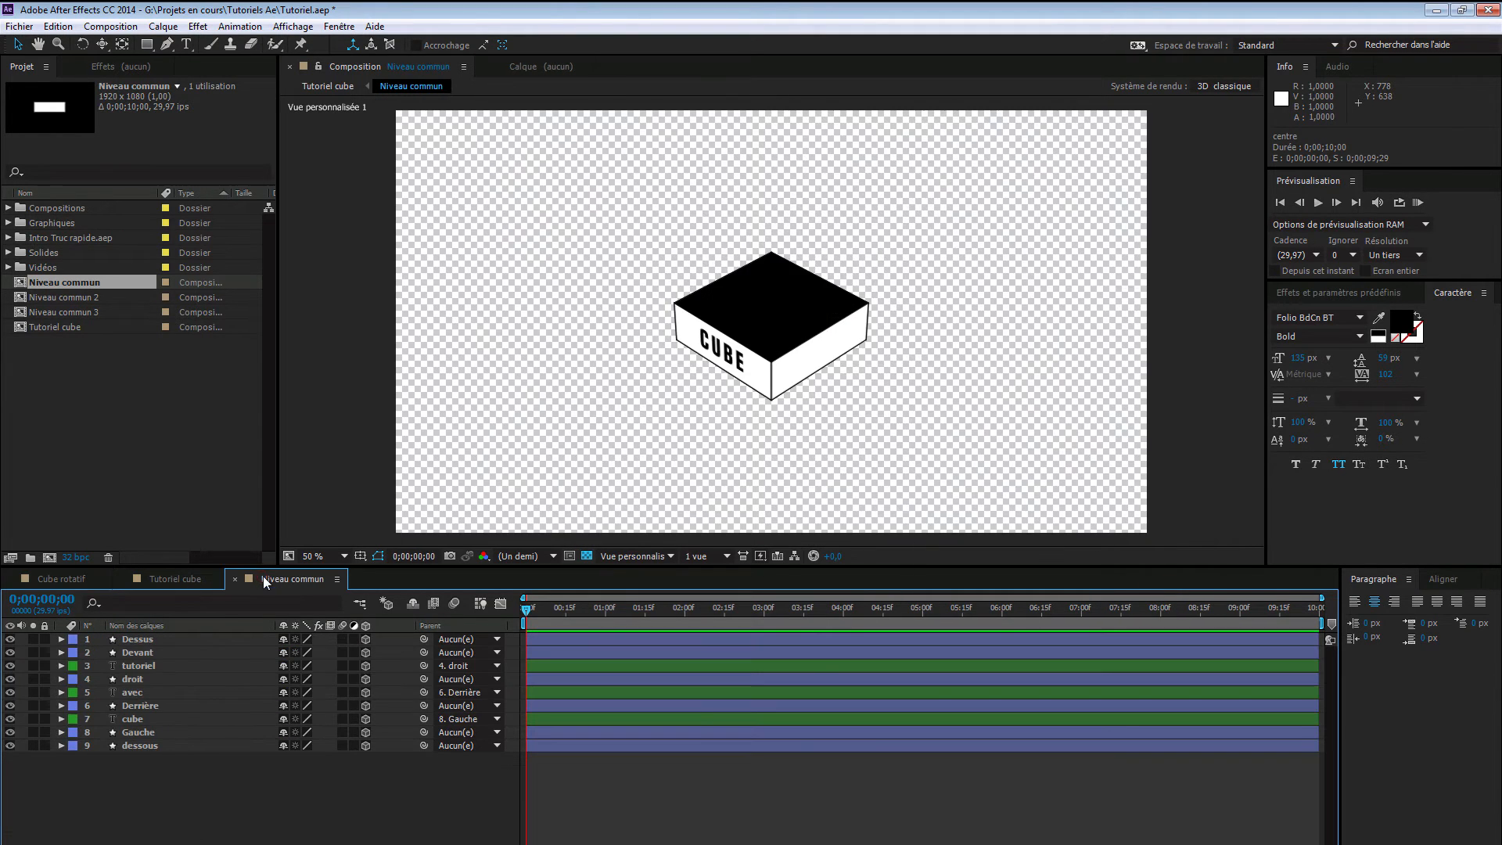
{"action": "left_click", "coordinate": [168, 580]}
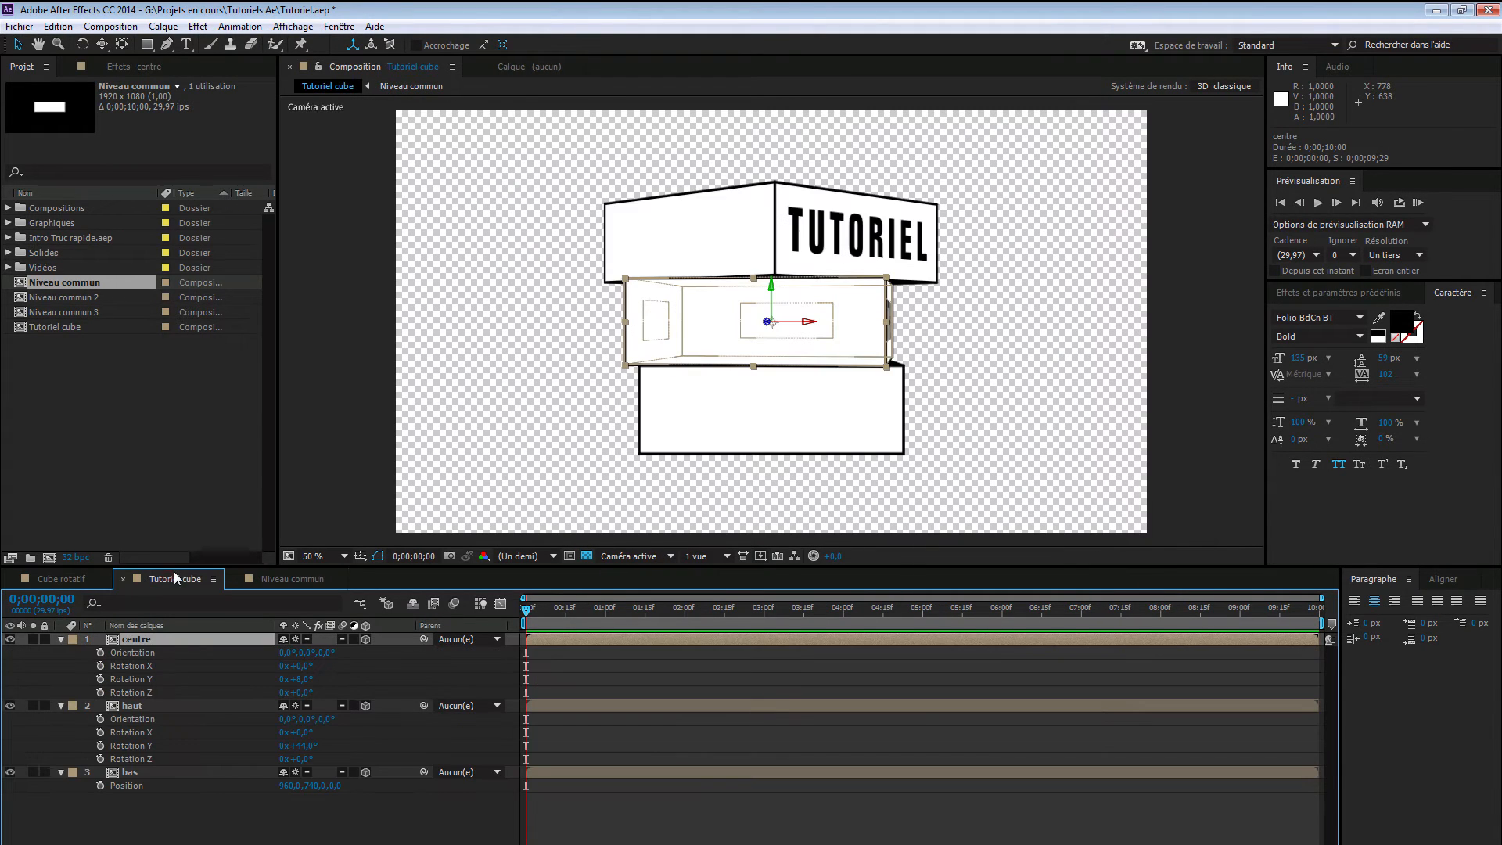
{"action": "double_click", "coordinate": [160, 639]}
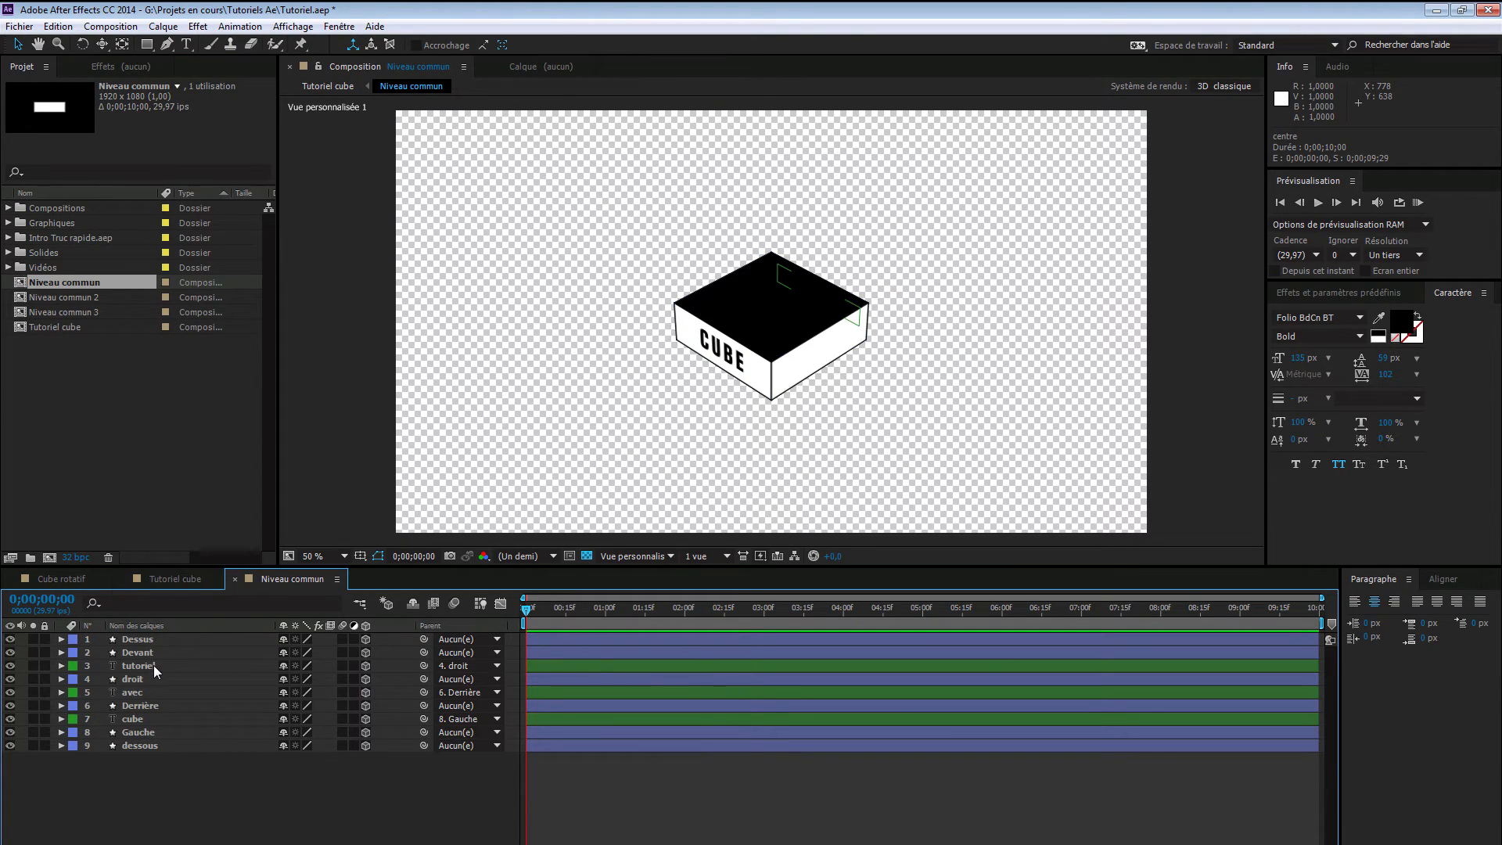
- Retype the tutoriel and avec text layers as 'after' and 'daniel'
{"action": "left_click", "coordinate": [153, 665]}
{"action": "double_click", "coordinate": [172, 663]}
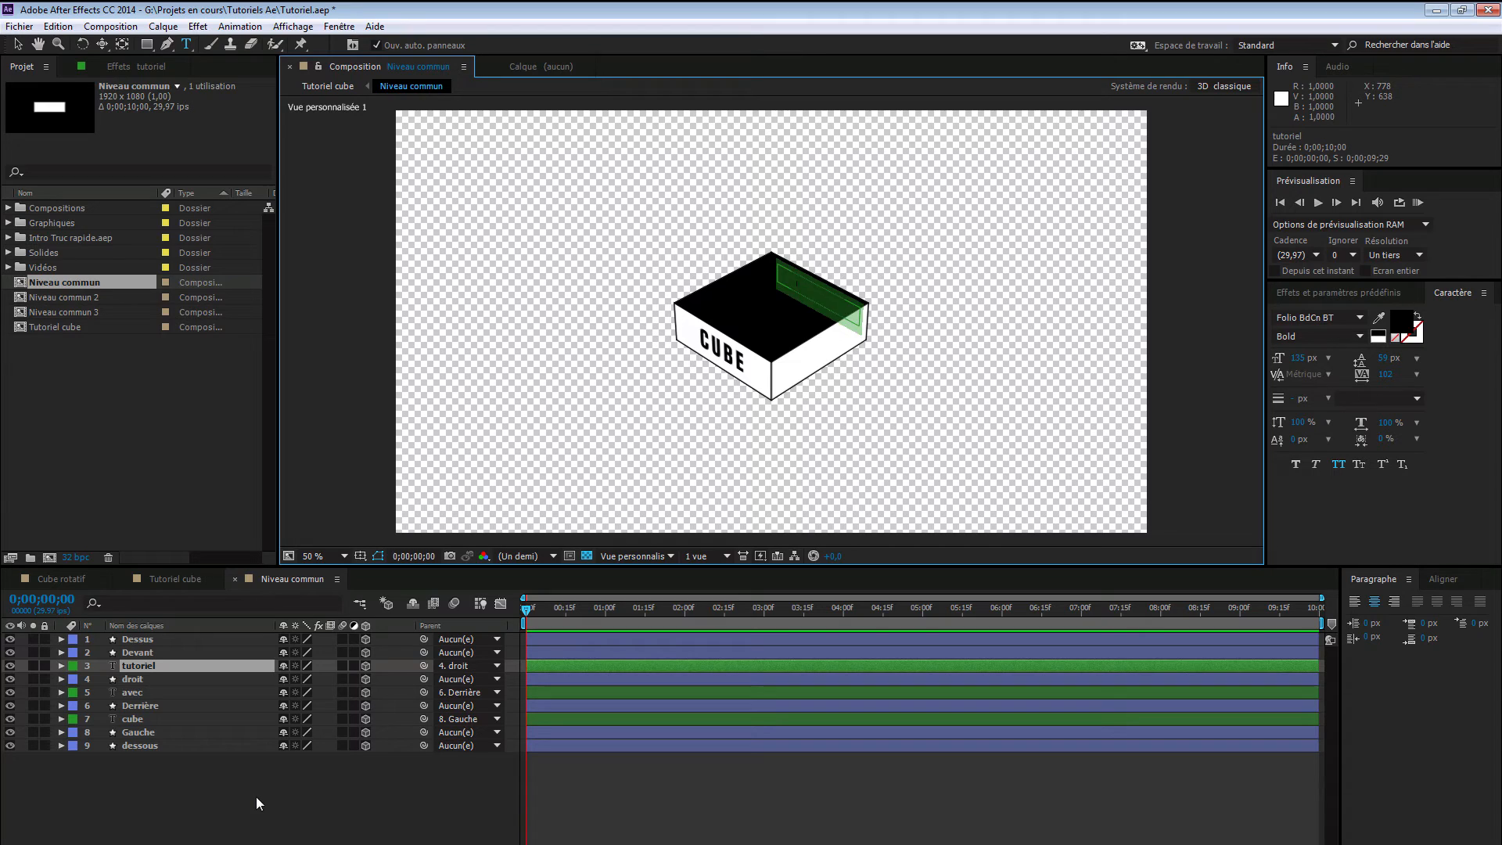
{"action": "type", "text": "after"}
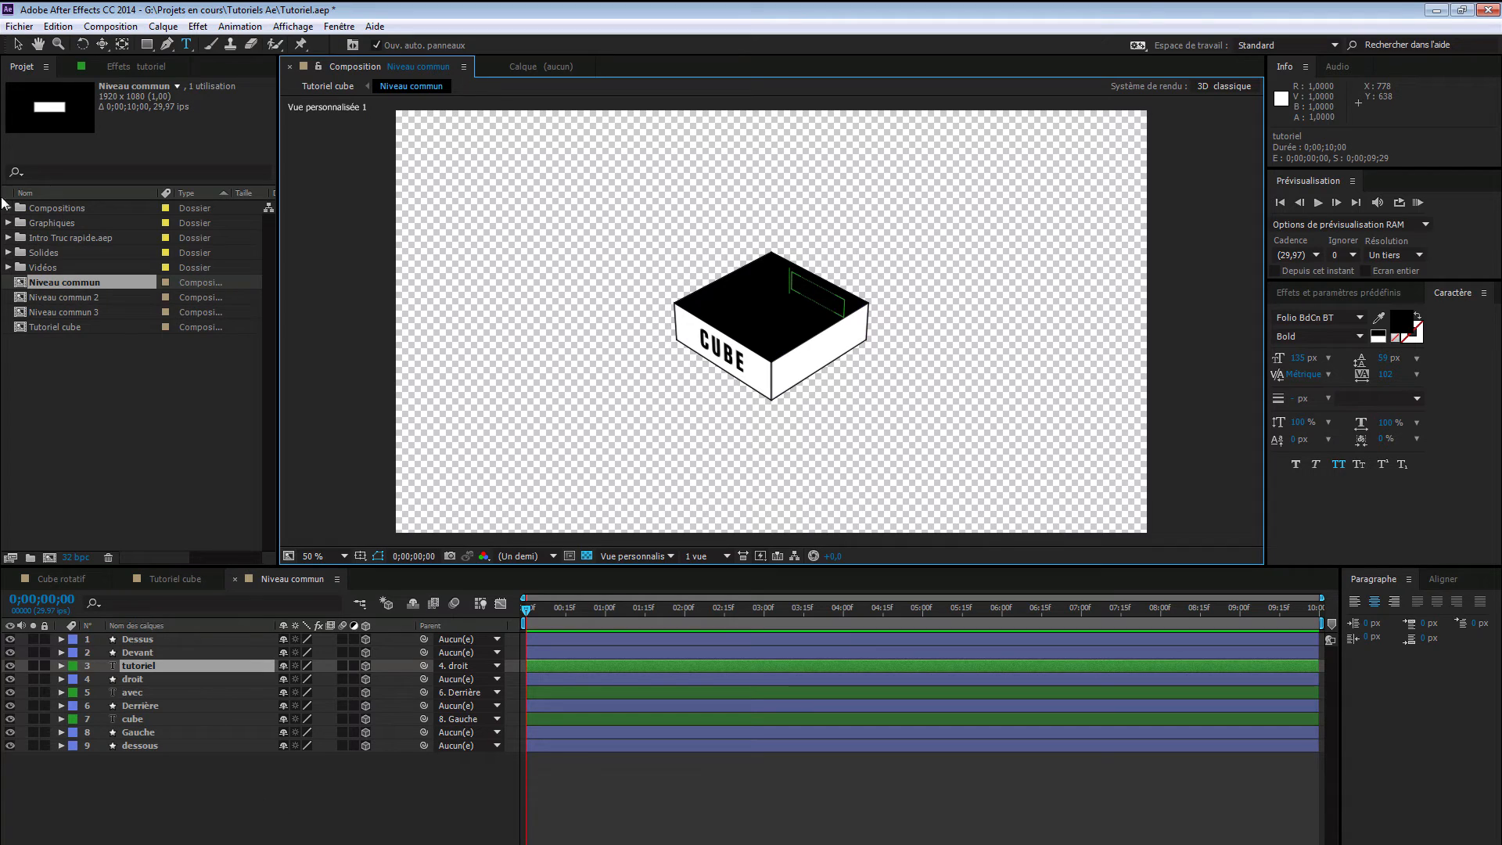
{"action": "left_click", "coordinate": [18, 44]}
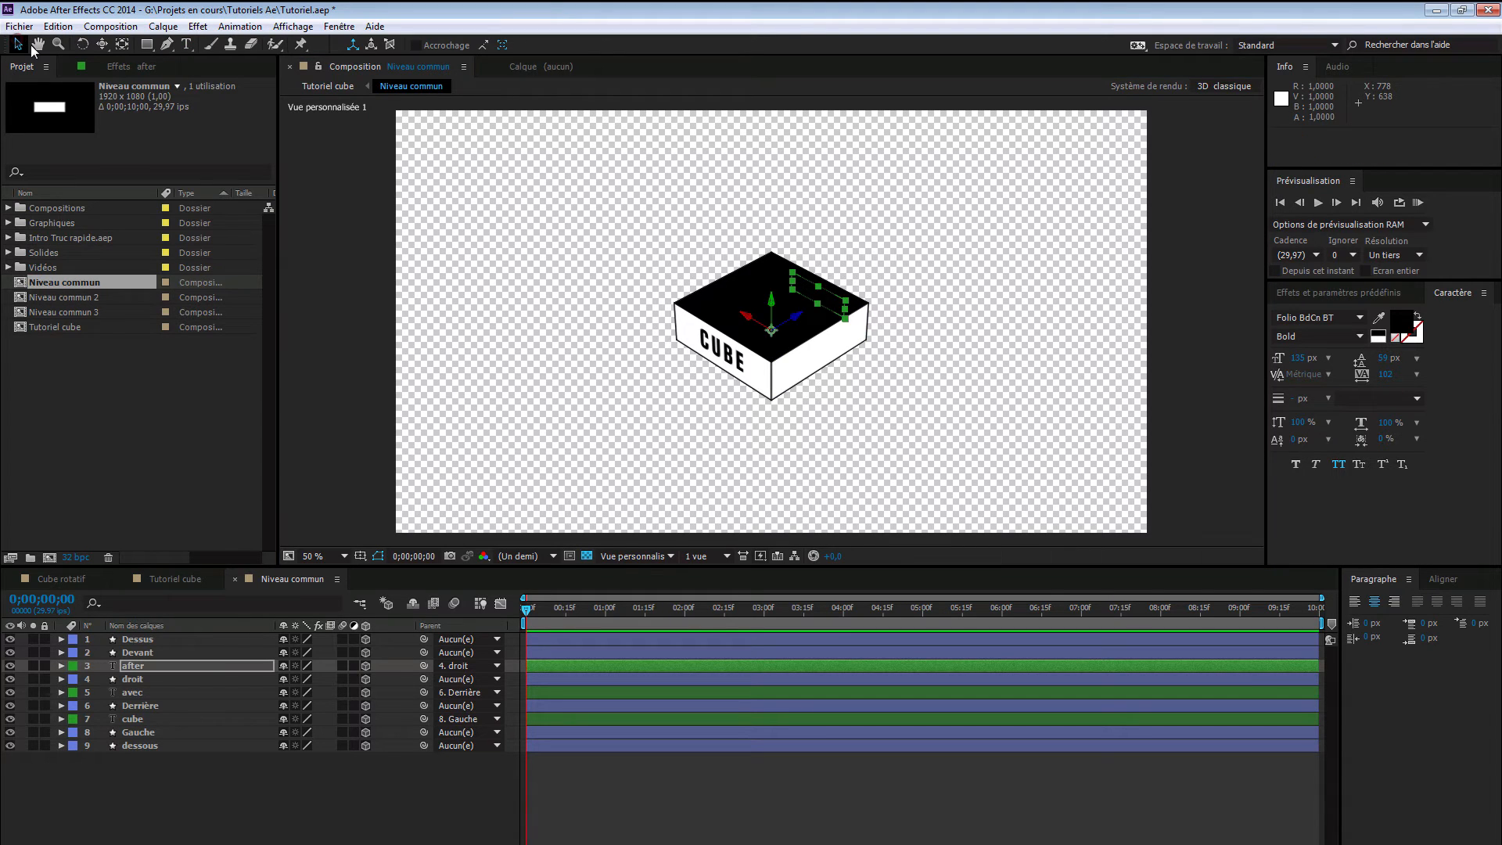
{"action": "left_click", "coordinate": [167, 692]}
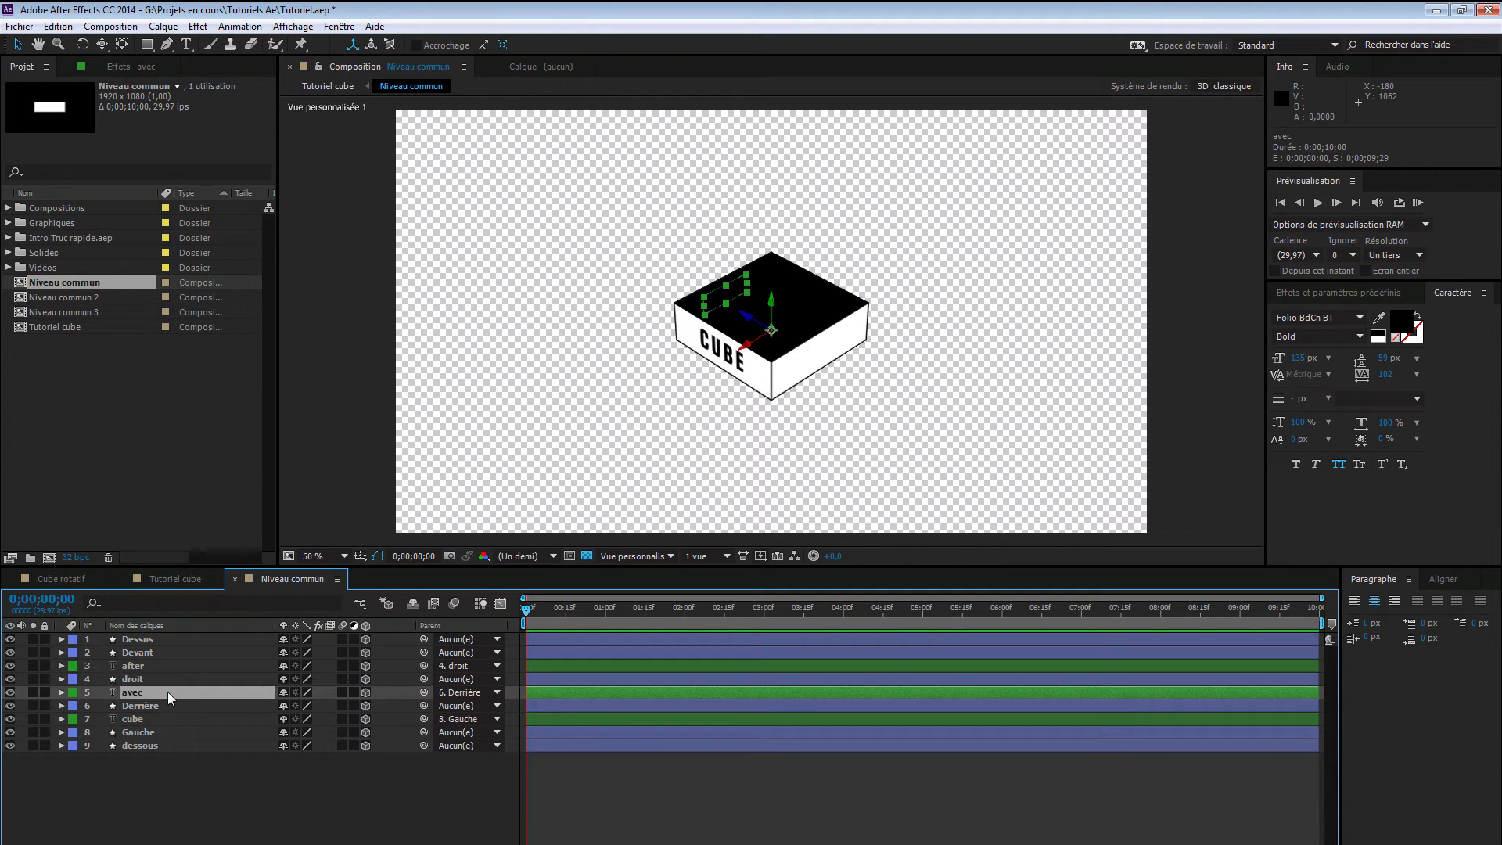
{"action": "double_click", "coordinate": [166, 692]}
{"action": "type", "text": "daniel"}
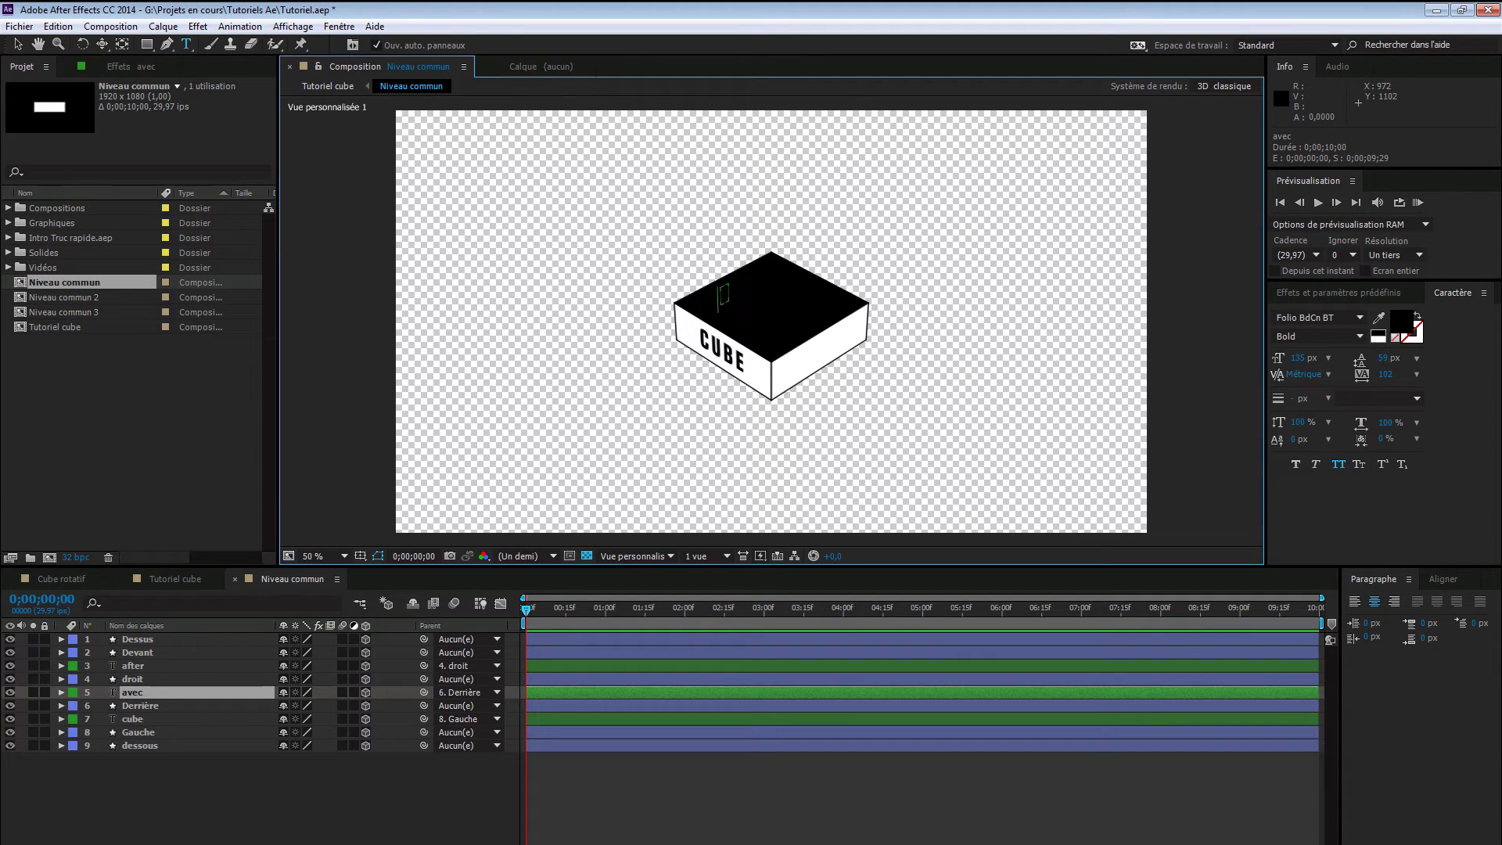
{"action": "key", "text": "KP_Enter"}
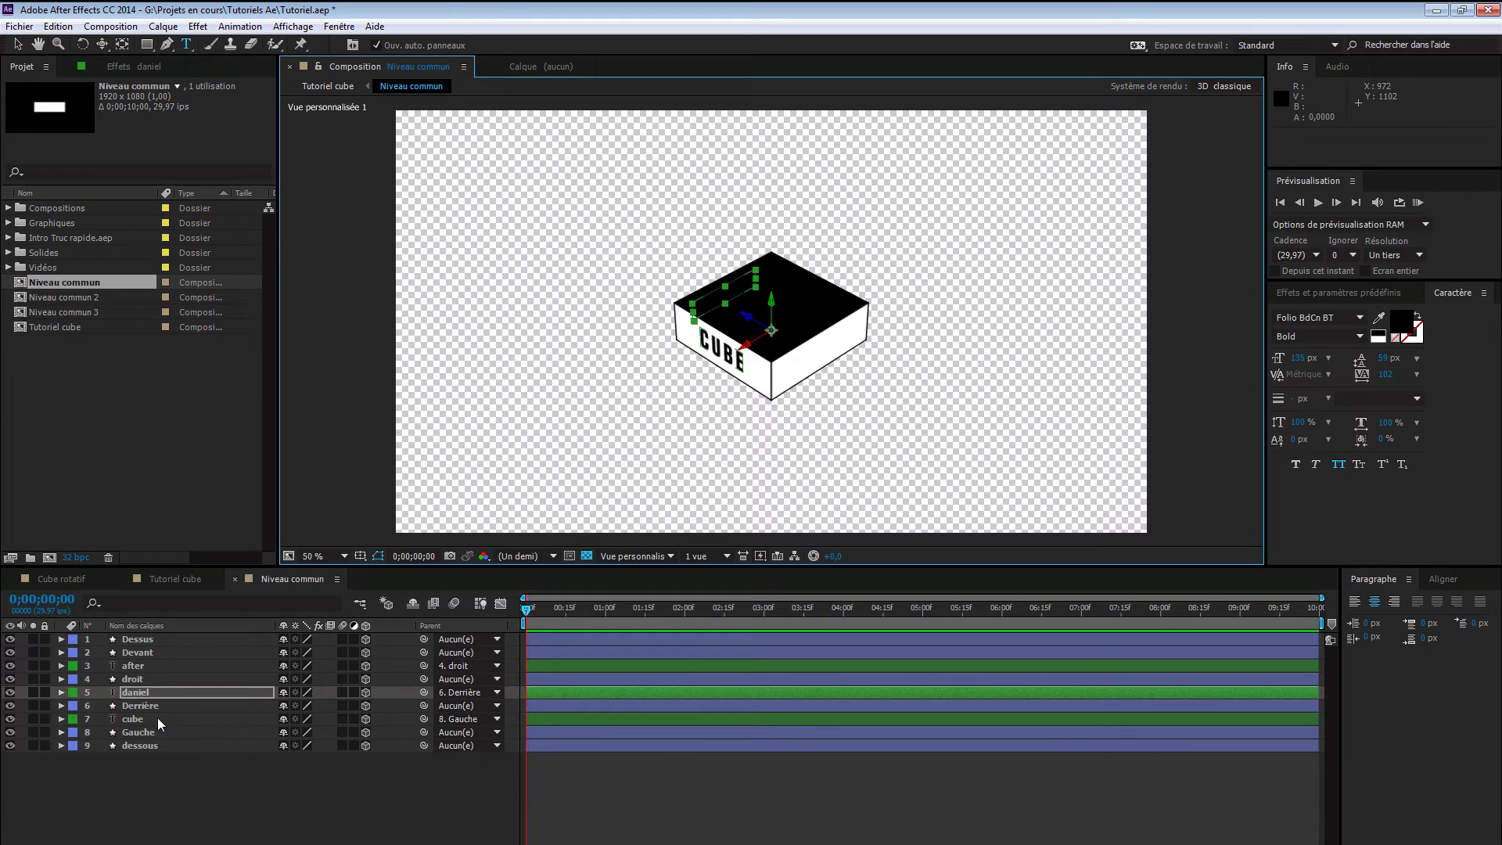
- Change the cube text layer to 'ROTATIF' and return to the Tutoriel cube composition
{"action": "left_click", "coordinate": [158, 718]}
{"action": "double_click", "coordinate": [158, 718]}
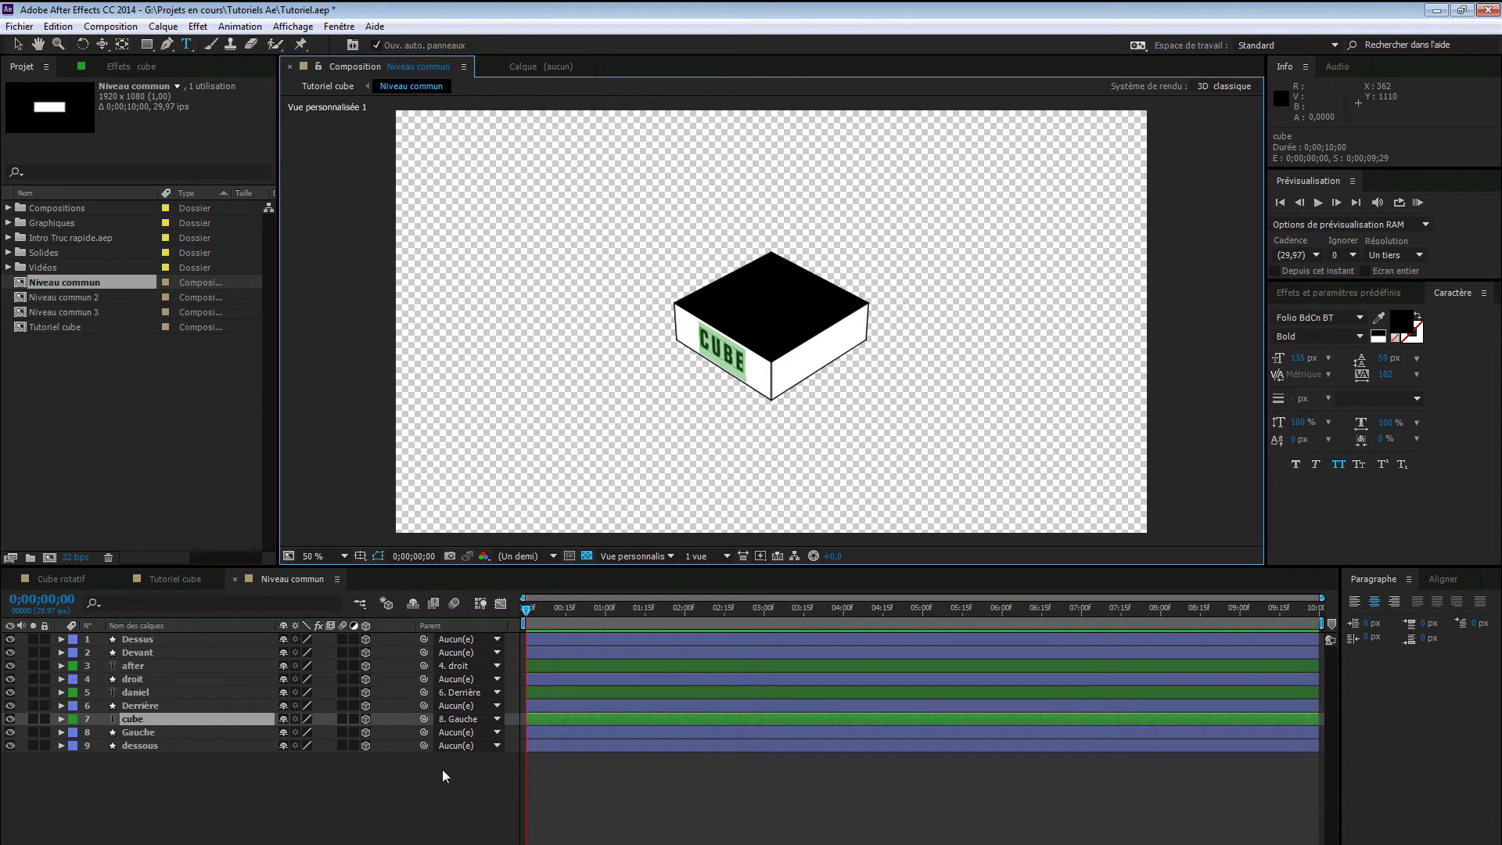
{"action": "type", "text": "RO"}
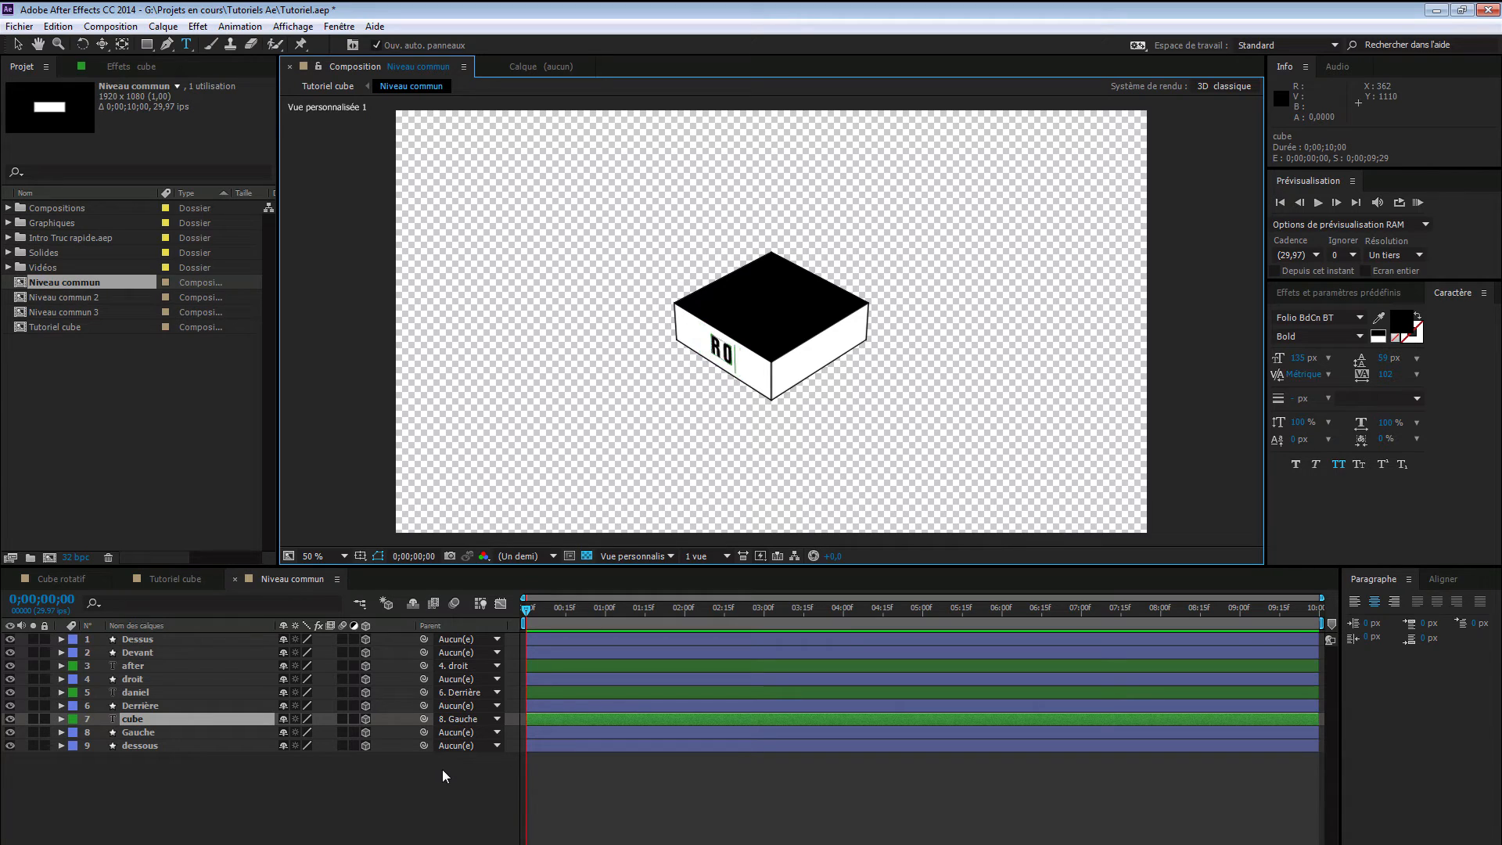
{"action": "type", "text": "TATIF"}
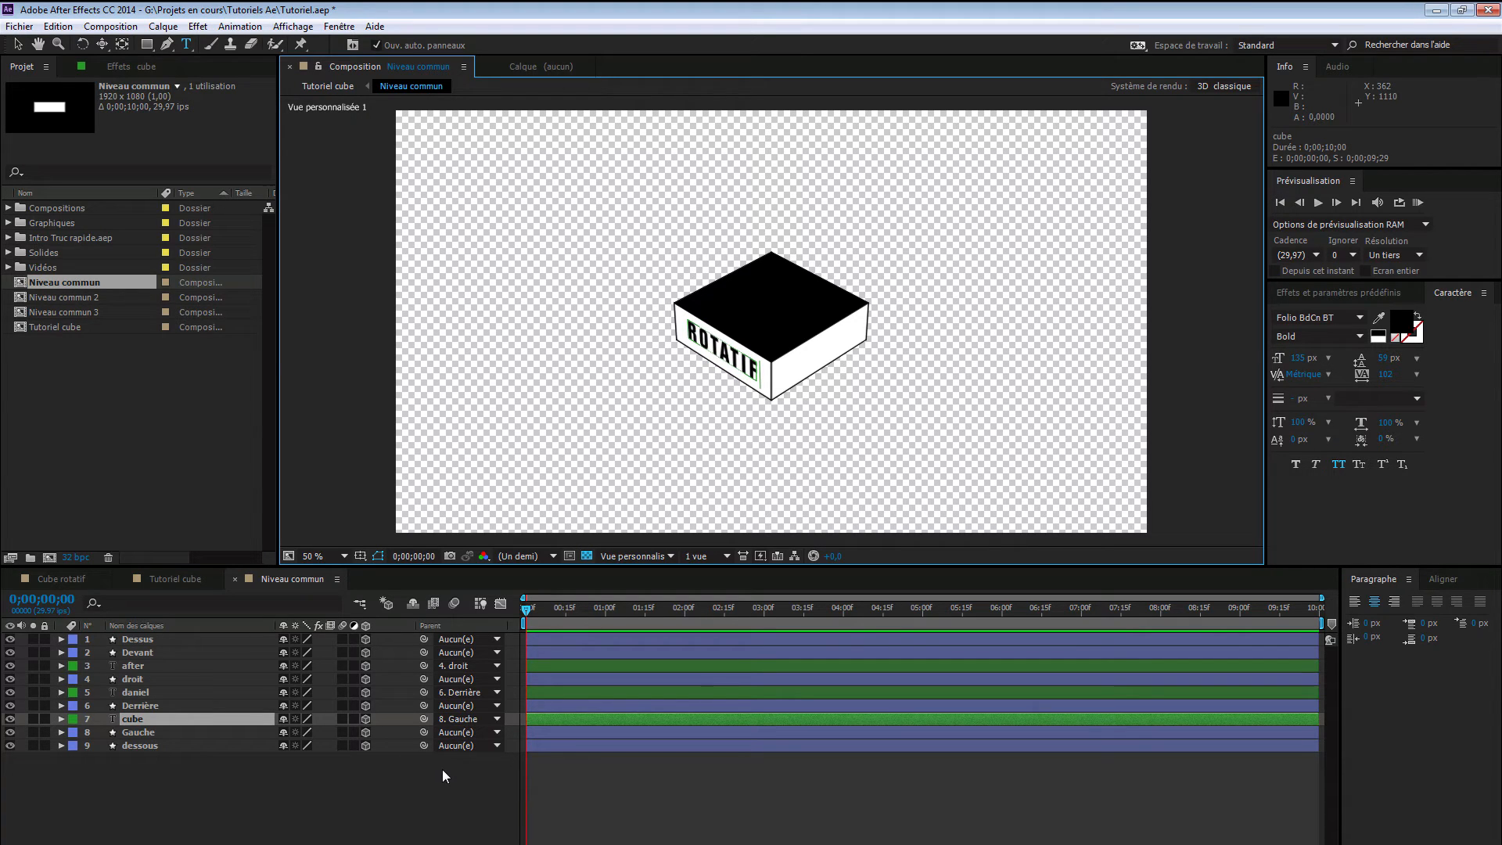
{"action": "key", "text": "Escape"}
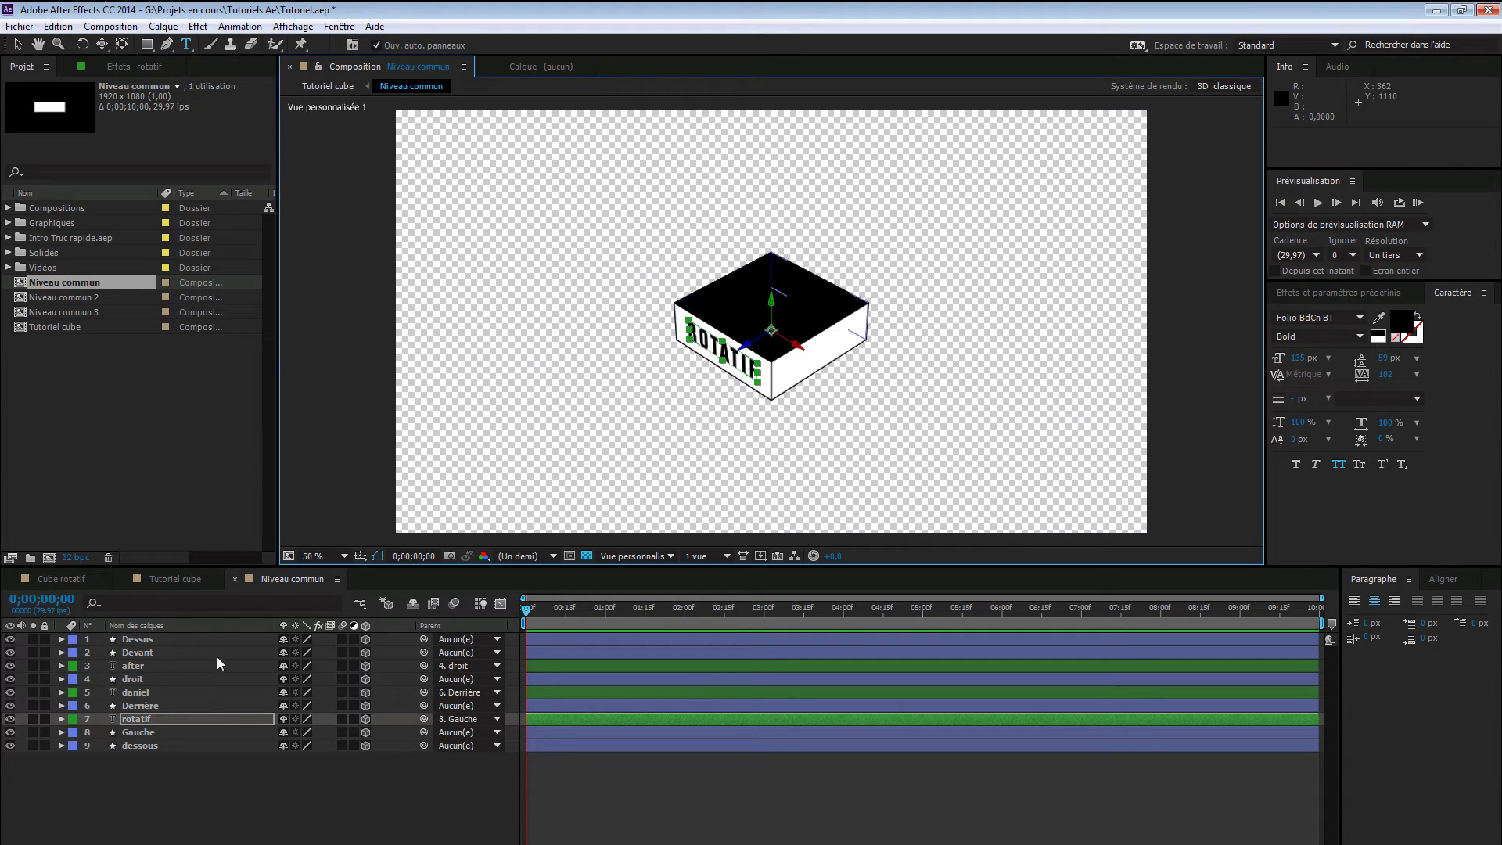
{"action": "left_click", "coordinate": [234, 578]}
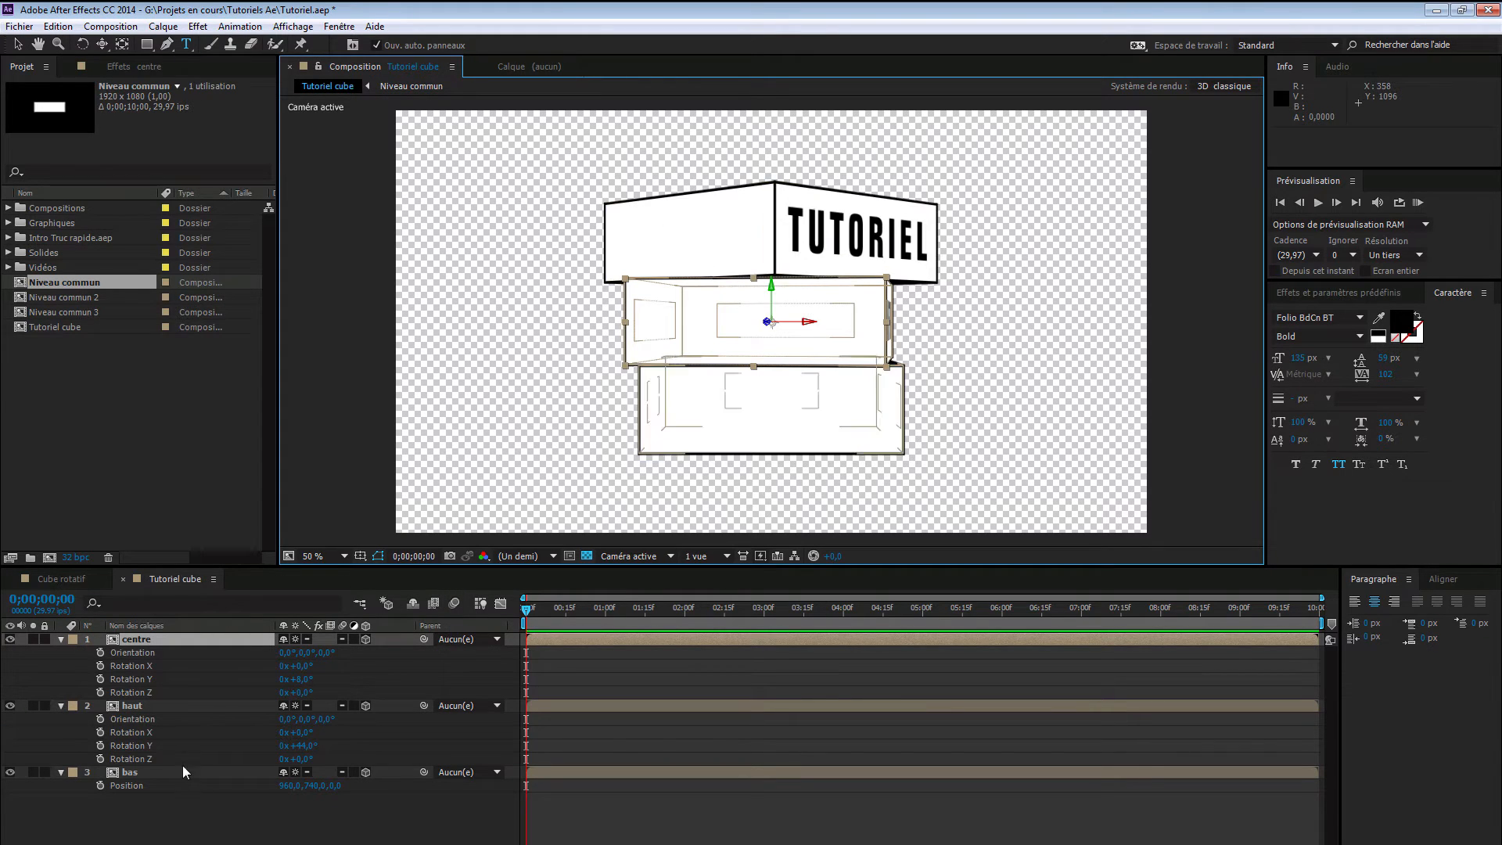
- Turn the haut box to AVEC and the centre box to AFTER (83°), then open bas's Niveau commun 2
{"action": "left_click_drag", "start_coordinate": [304, 754], "coordinate": [356, 754]}
{"action": "left_click_drag", "start_coordinate": [301, 679], "coordinate": [340, 677]}
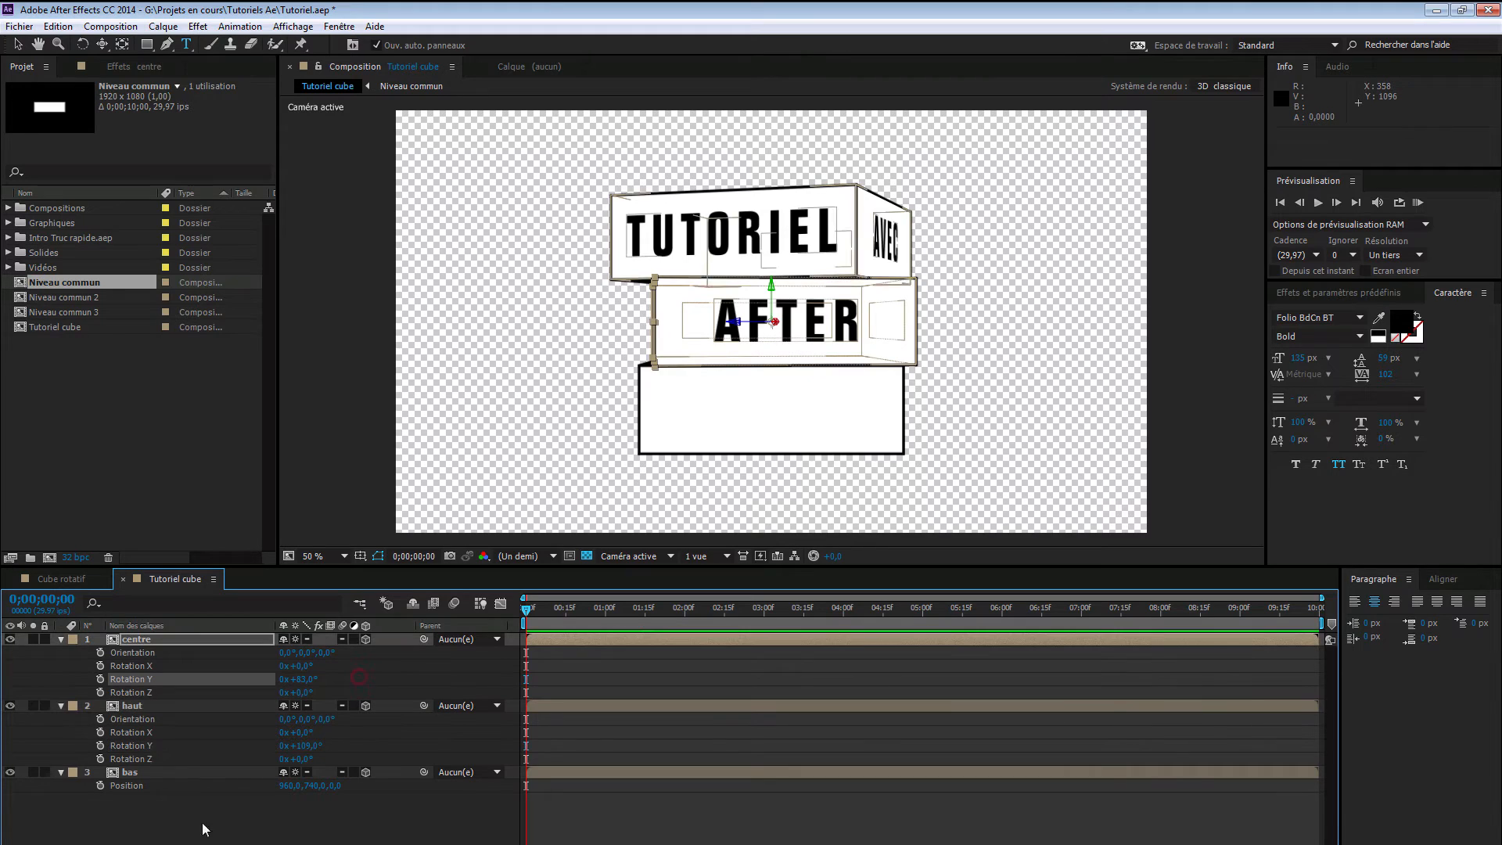
{"action": "left_click", "coordinate": [177, 772]}
{"action": "double_click", "coordinate": [177, 772]}
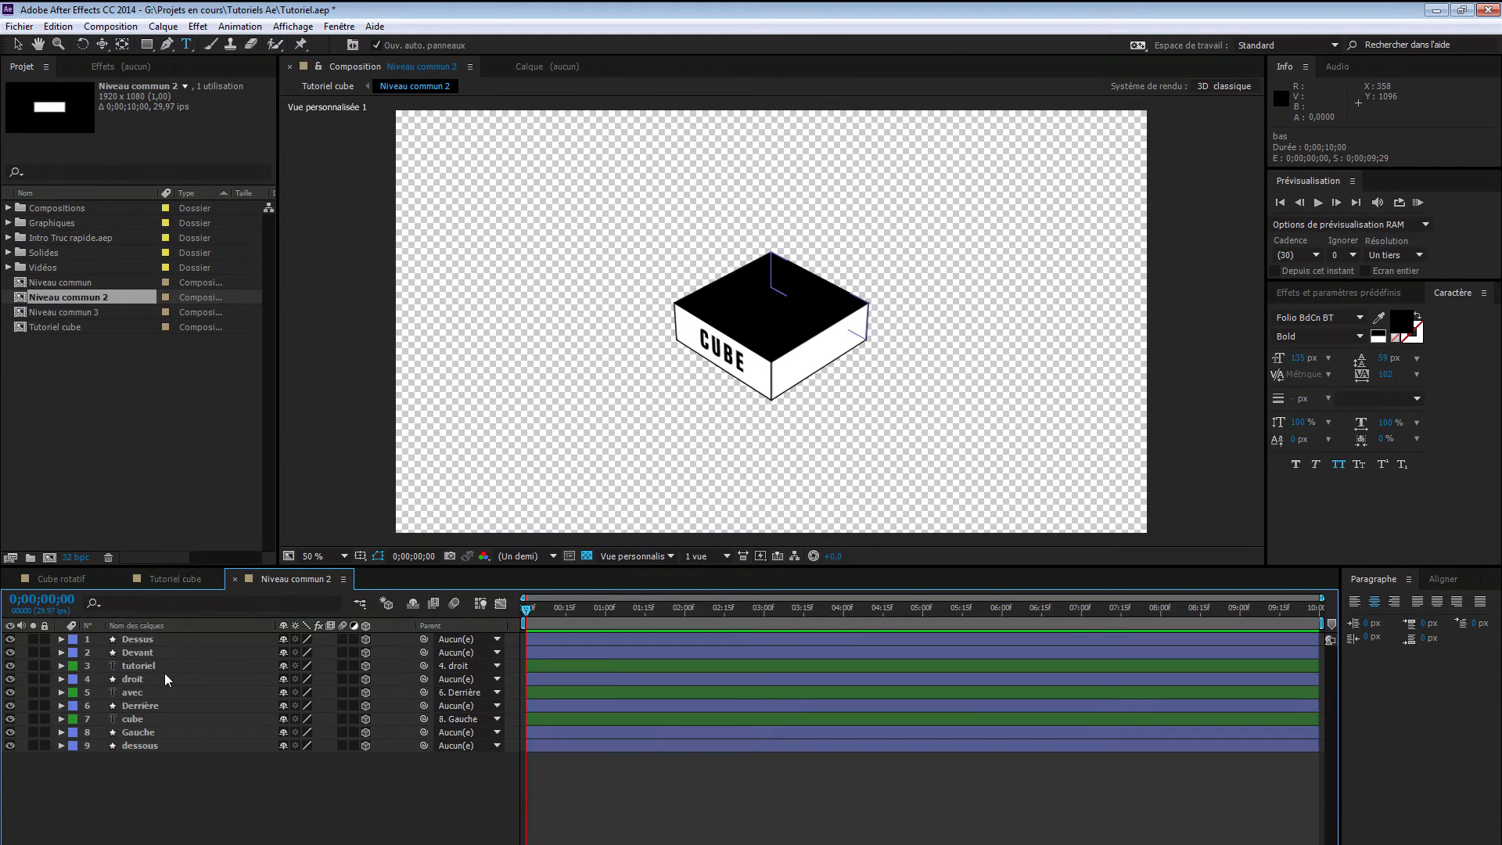
- Preview the Cube rotatif reference composition, then go back to Niveau commun 2
{"action": "left_click", "coordinate": [67, 579]}
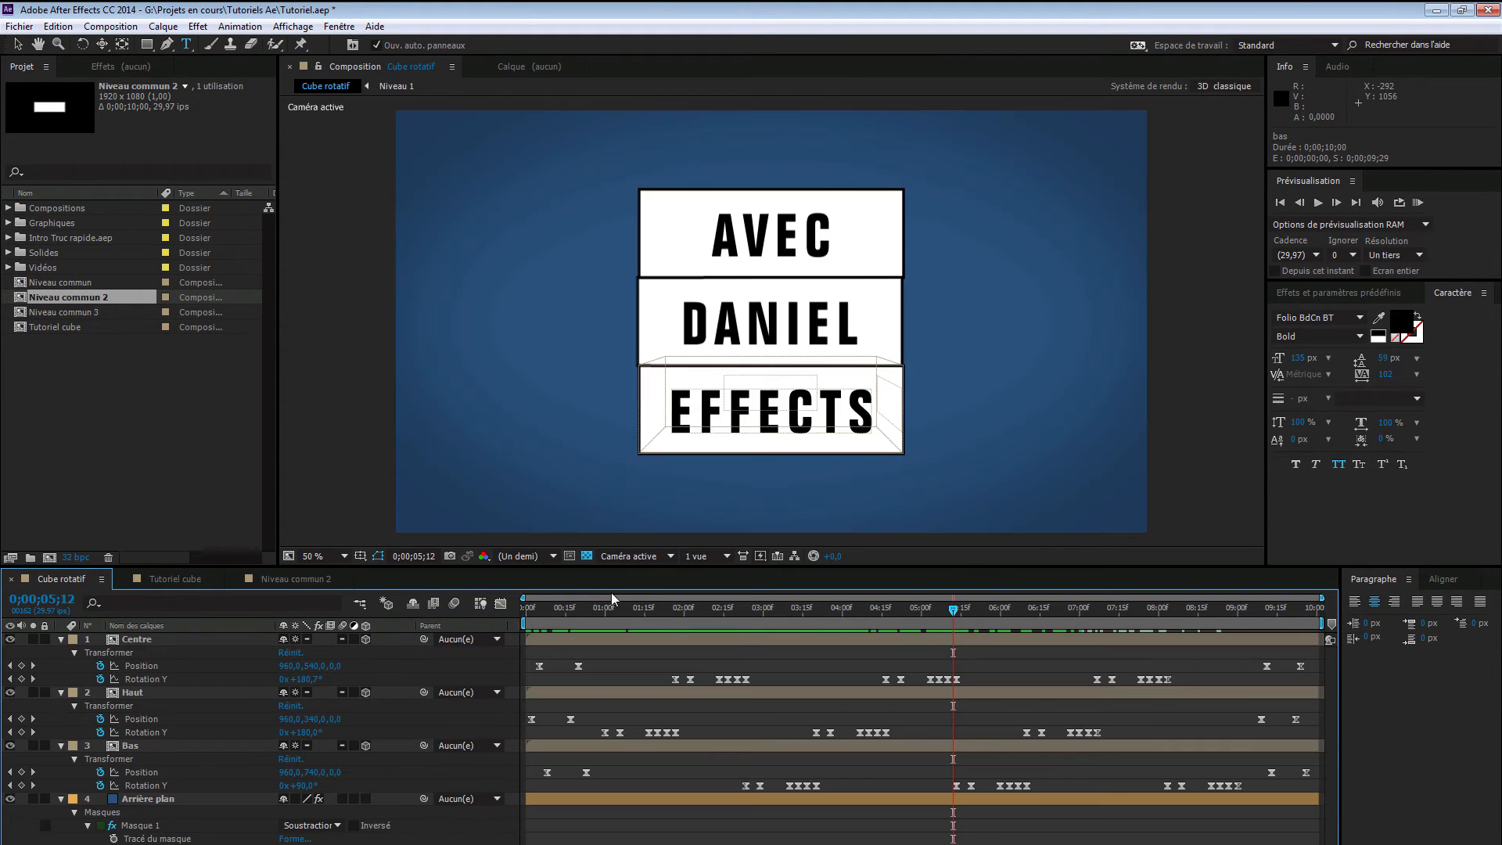
{"action": "left_click_drag", "start_coordinate": [956, 607], "coordinate": [1221, 607]}
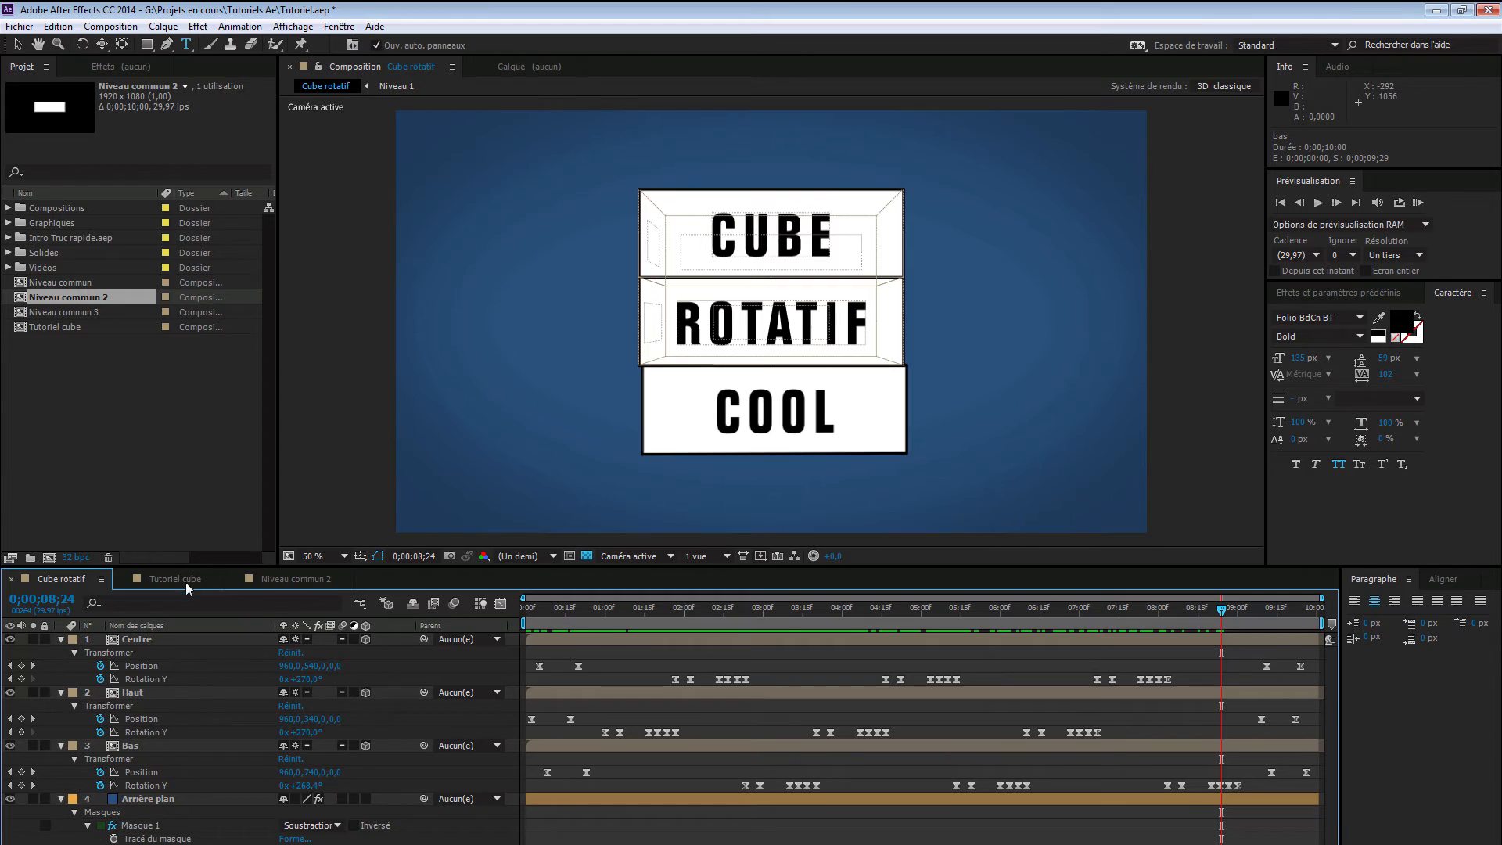
{"action": "left_click", "coordinate": [273, 579]}
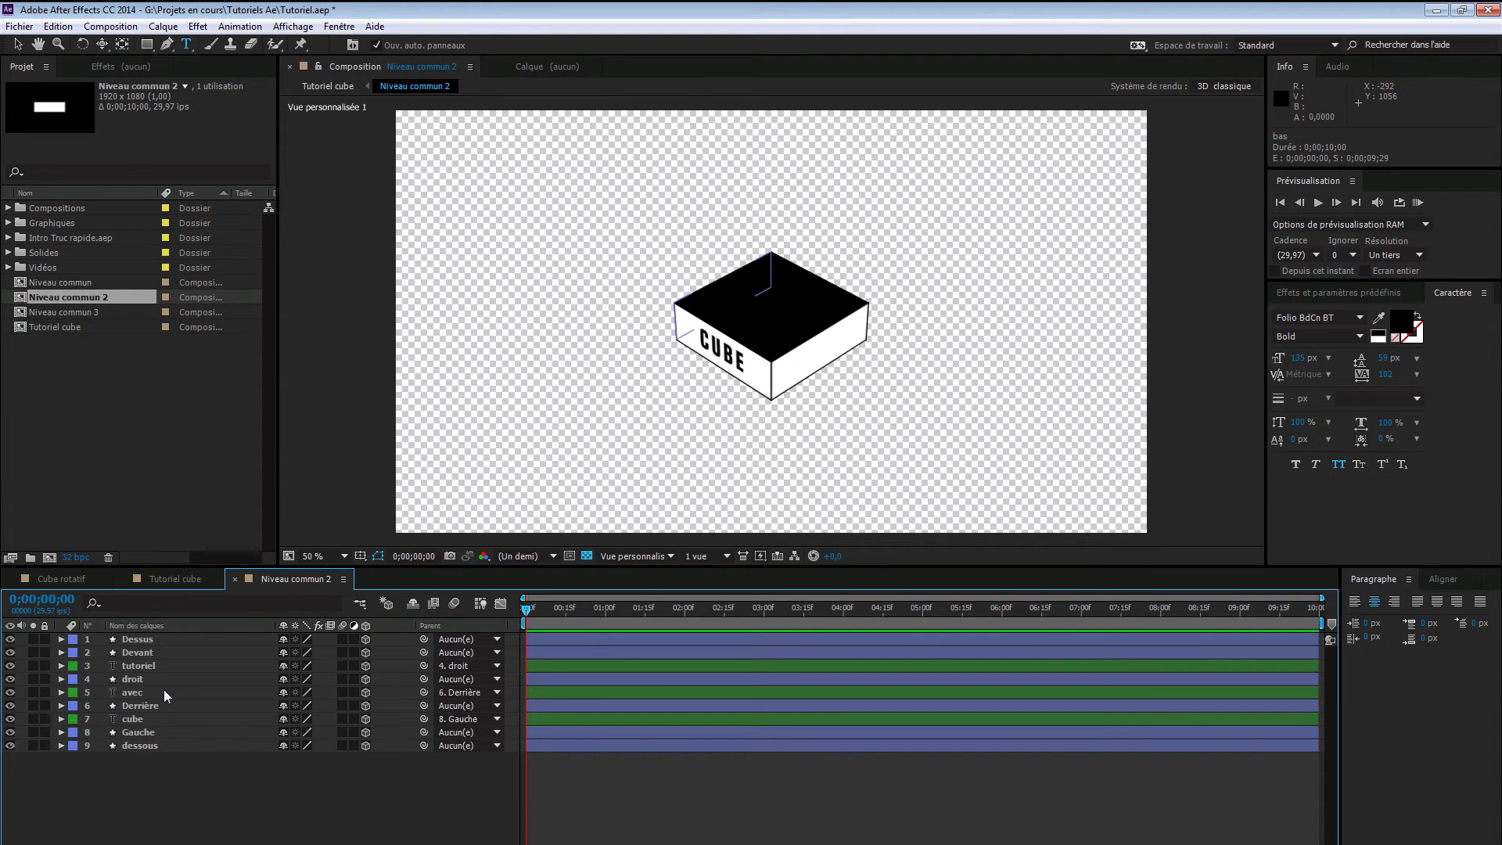
- Retype the tutoriel and avec text layers as 'effects' and 'lafrance'
{"action": "left_click", "coordinate": [161, 663]}
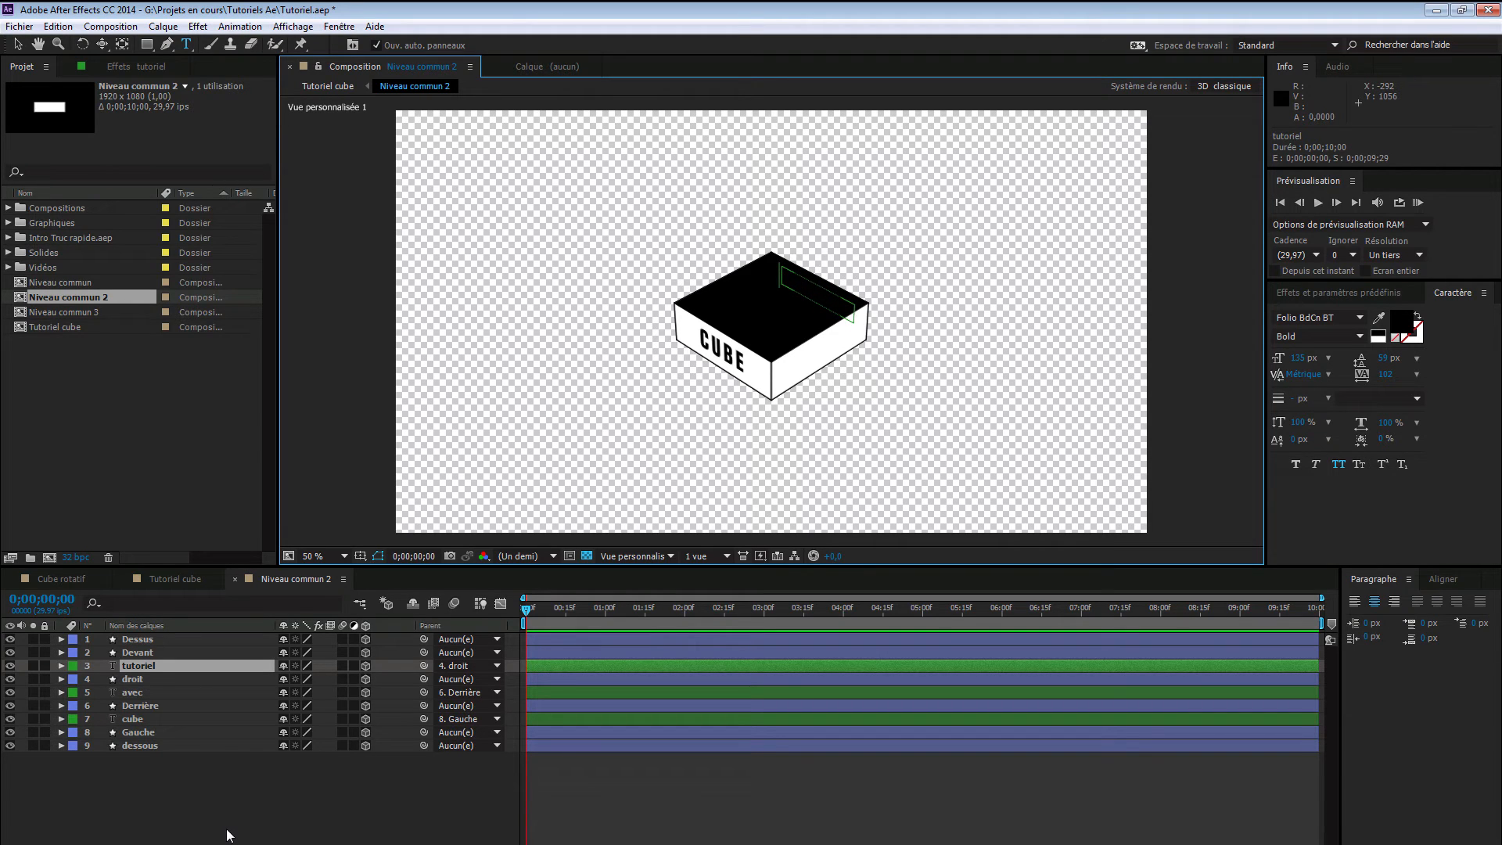
{"action": "type", "text": "effects"}
{"action": "left_click", "coordinate": [17, 45]}
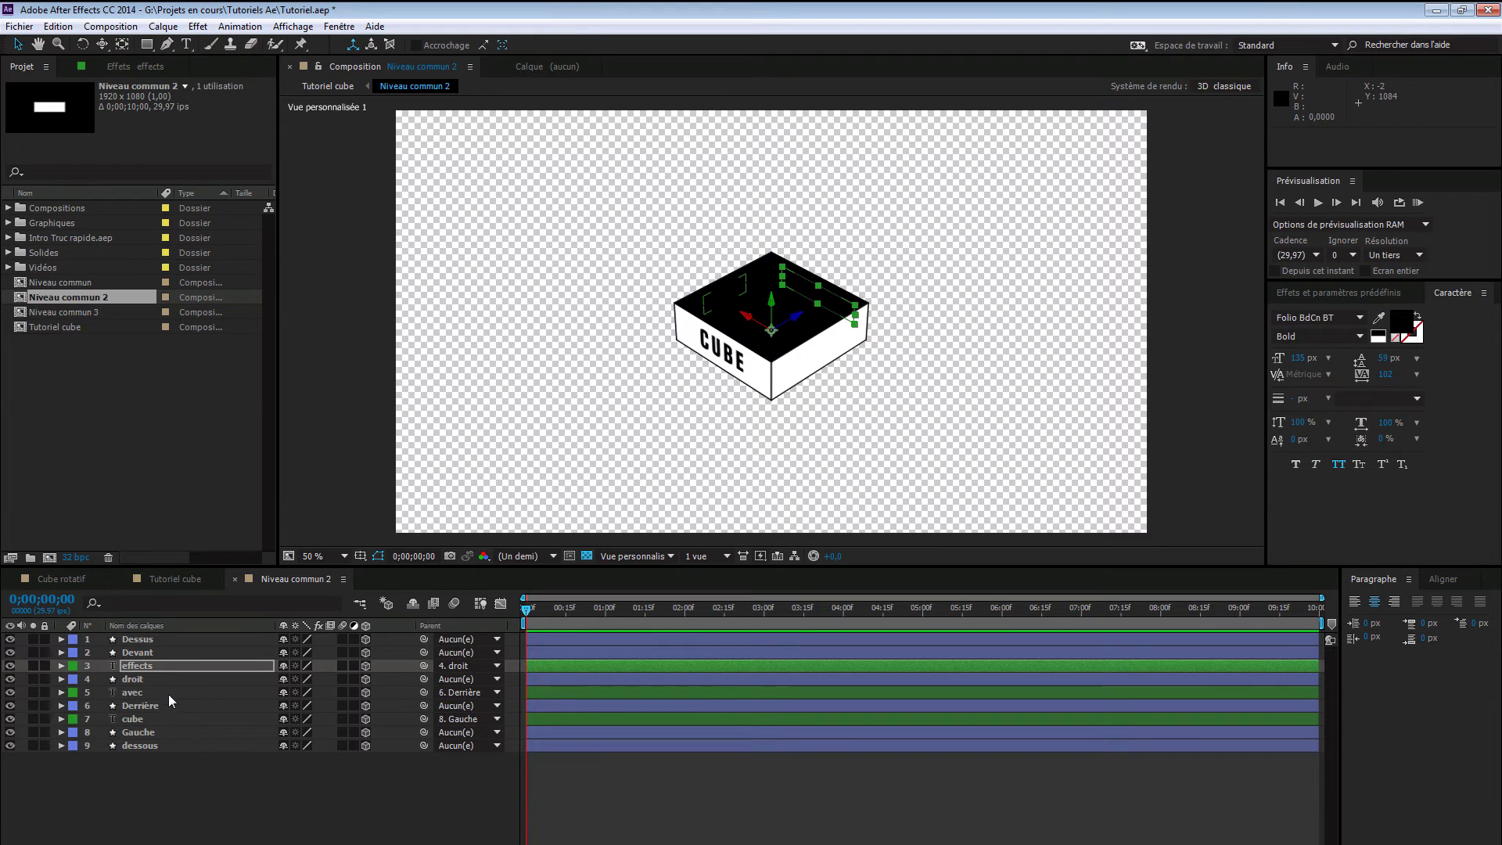
{"action": "double_click", "coordinate": [168, 693]}
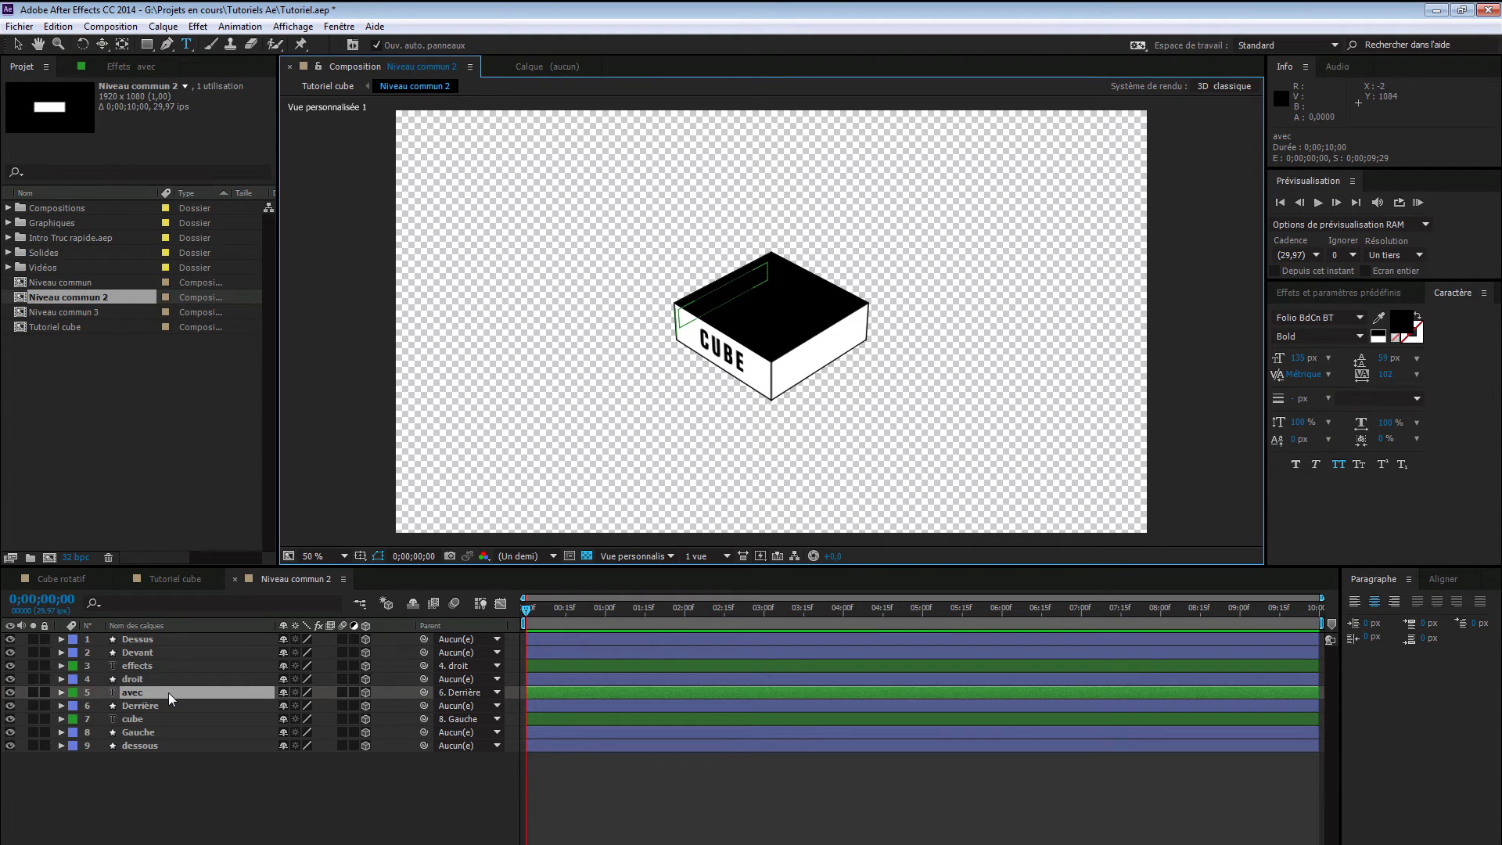
{"action": "type", "text": "lafrance"}
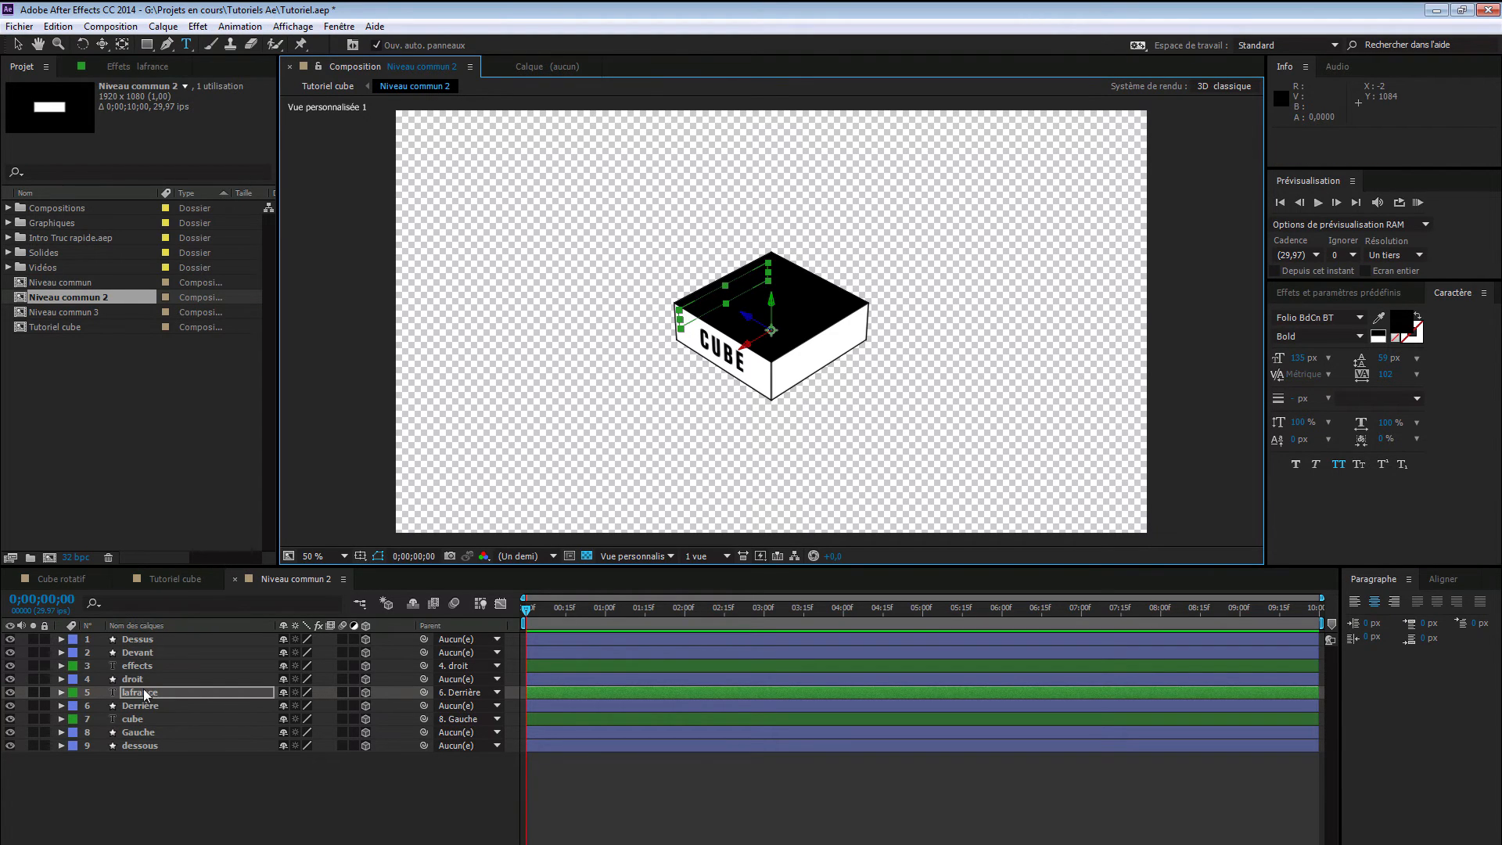
- Change the cube text layer to 'cool' and return to Tutoriel cube
{"action": "left_click", "coordinate": [159, 720]}
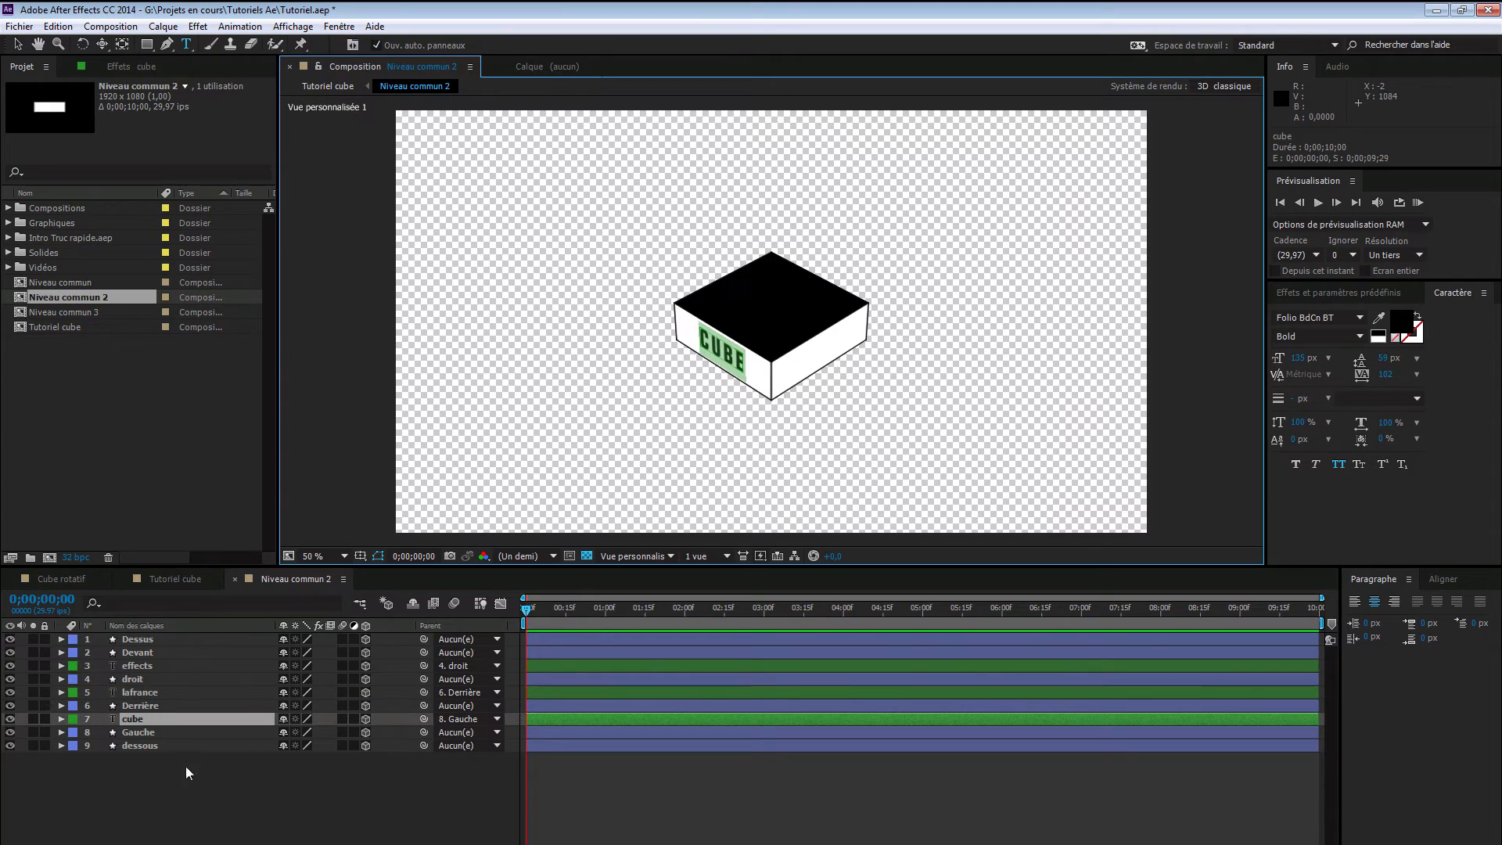
{"action": "type", "text": "cool"}
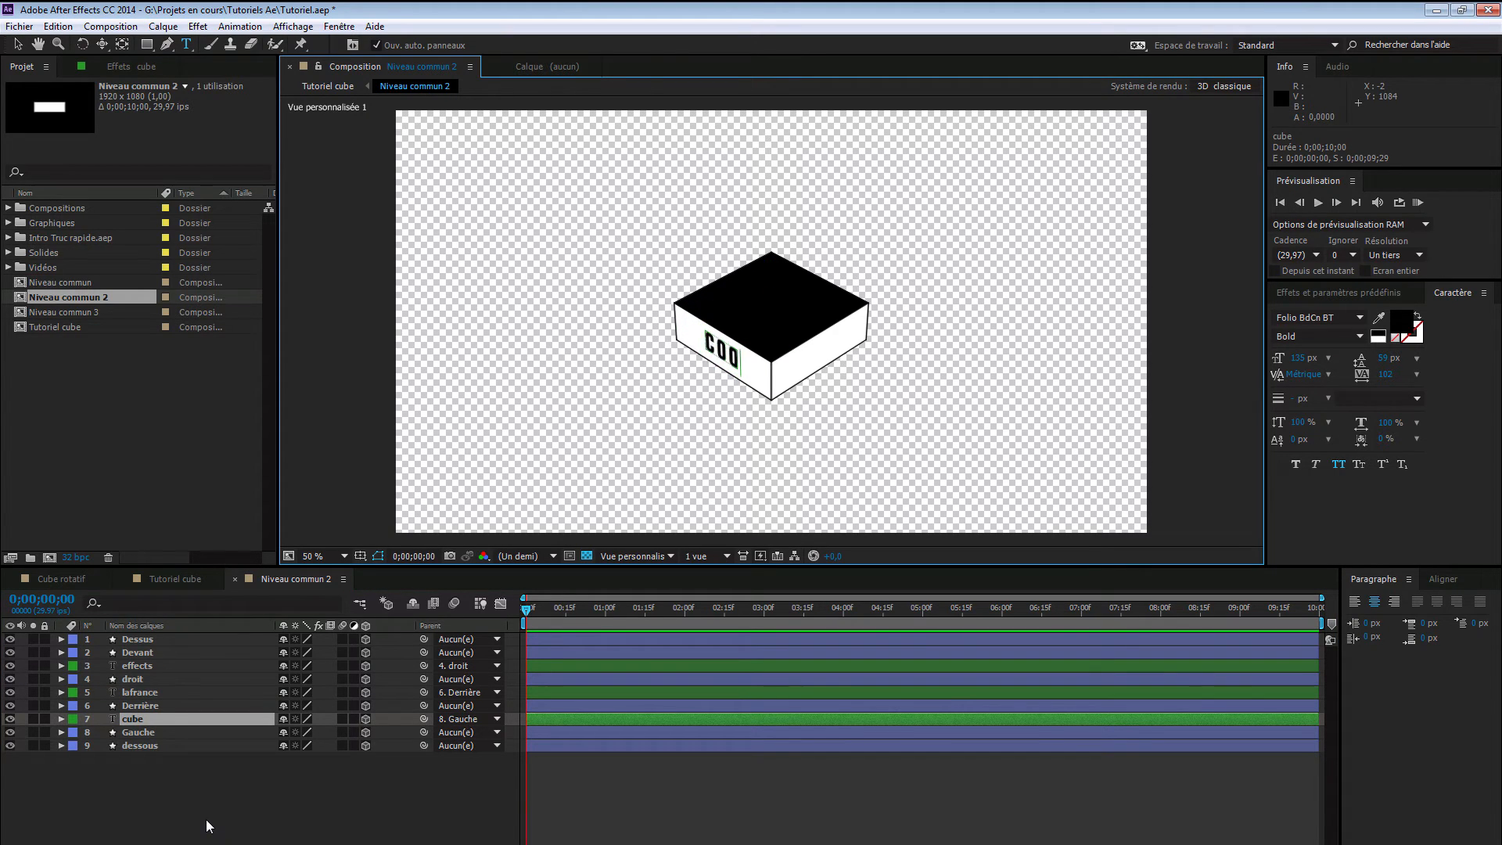
{"action": "key", "text": "Escape"}
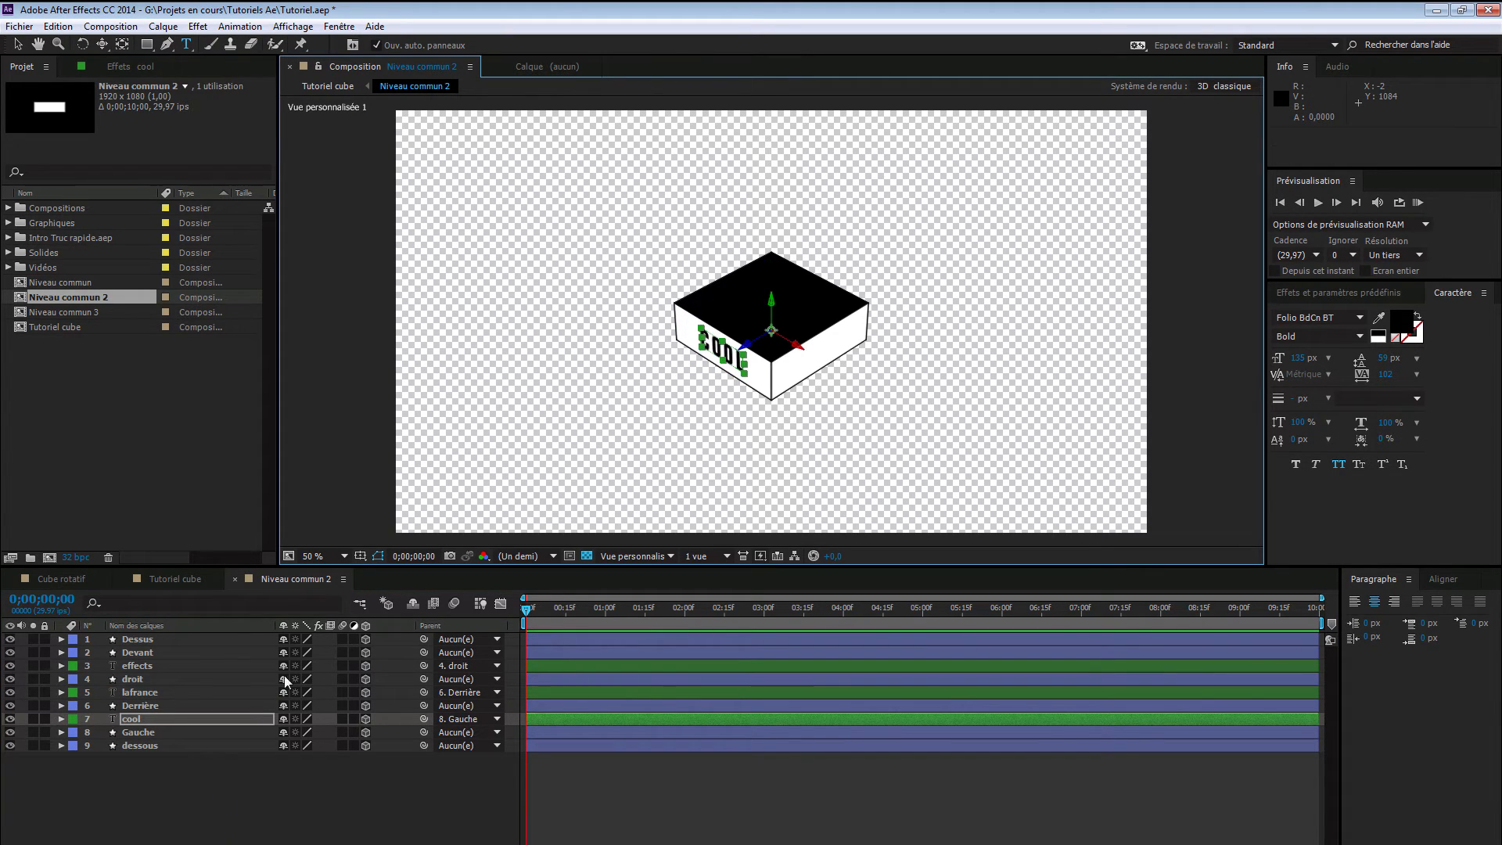
{"action": "left_click", "coordinate": [196, 795]}
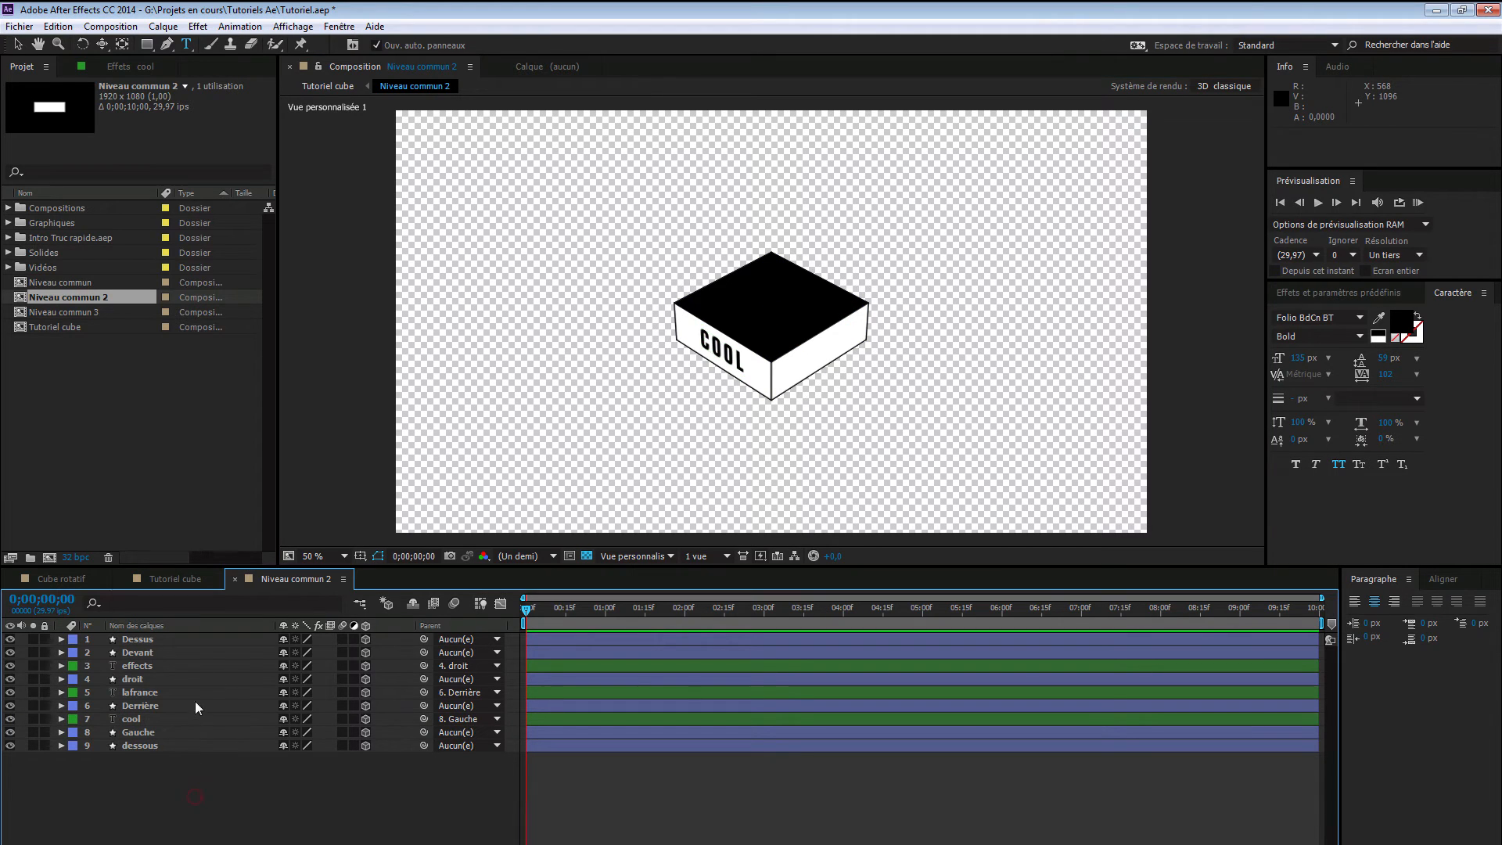
{"action": "left_click", "coordinate": [177, 579]}
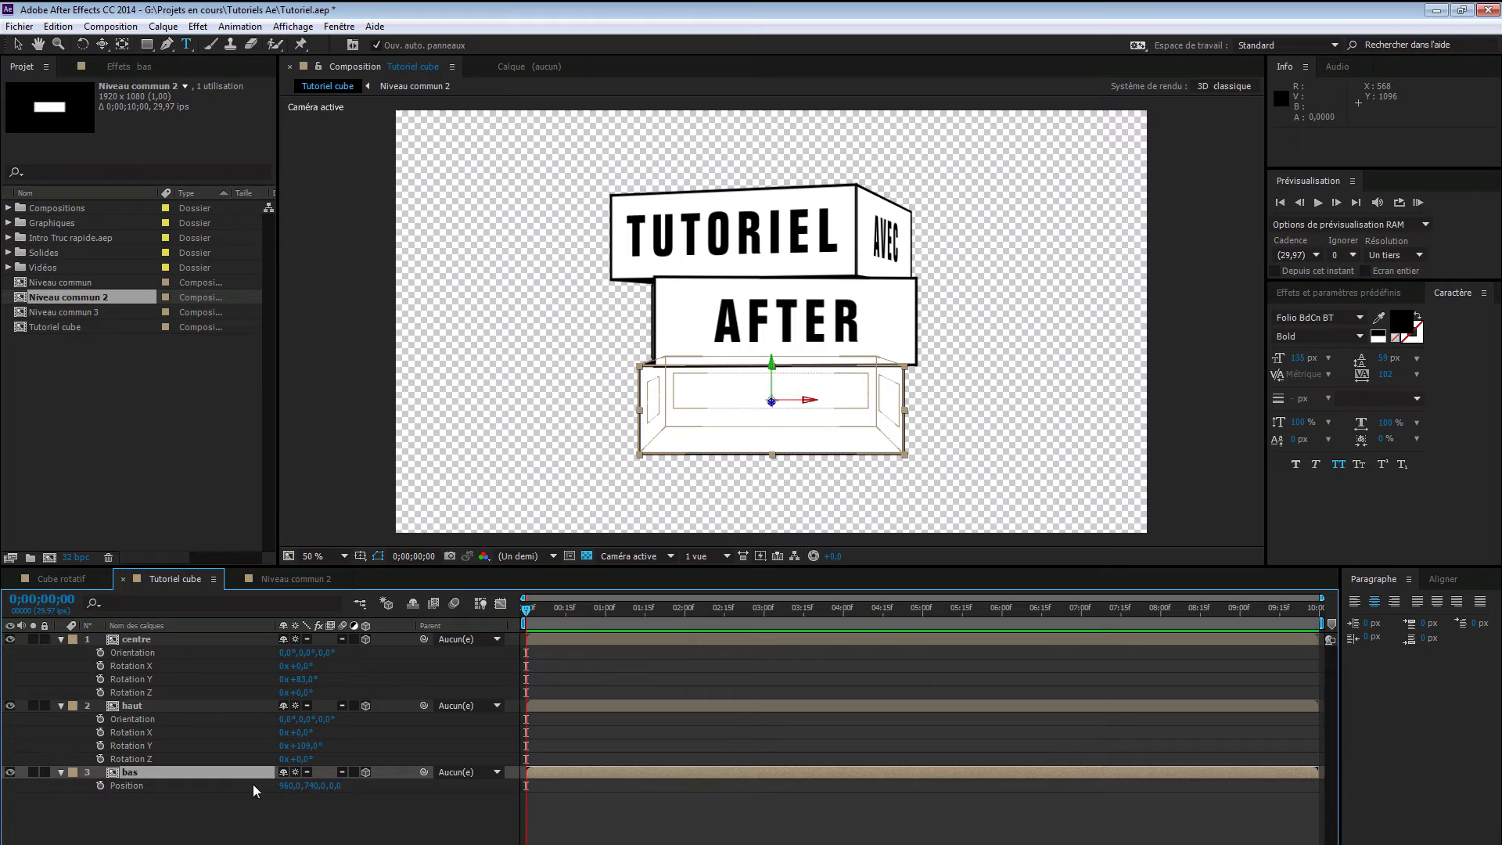
- Show the bas box's rotation, test turning it, then set its Rotation Y to 0°
{"action": "key", "text": "r"}
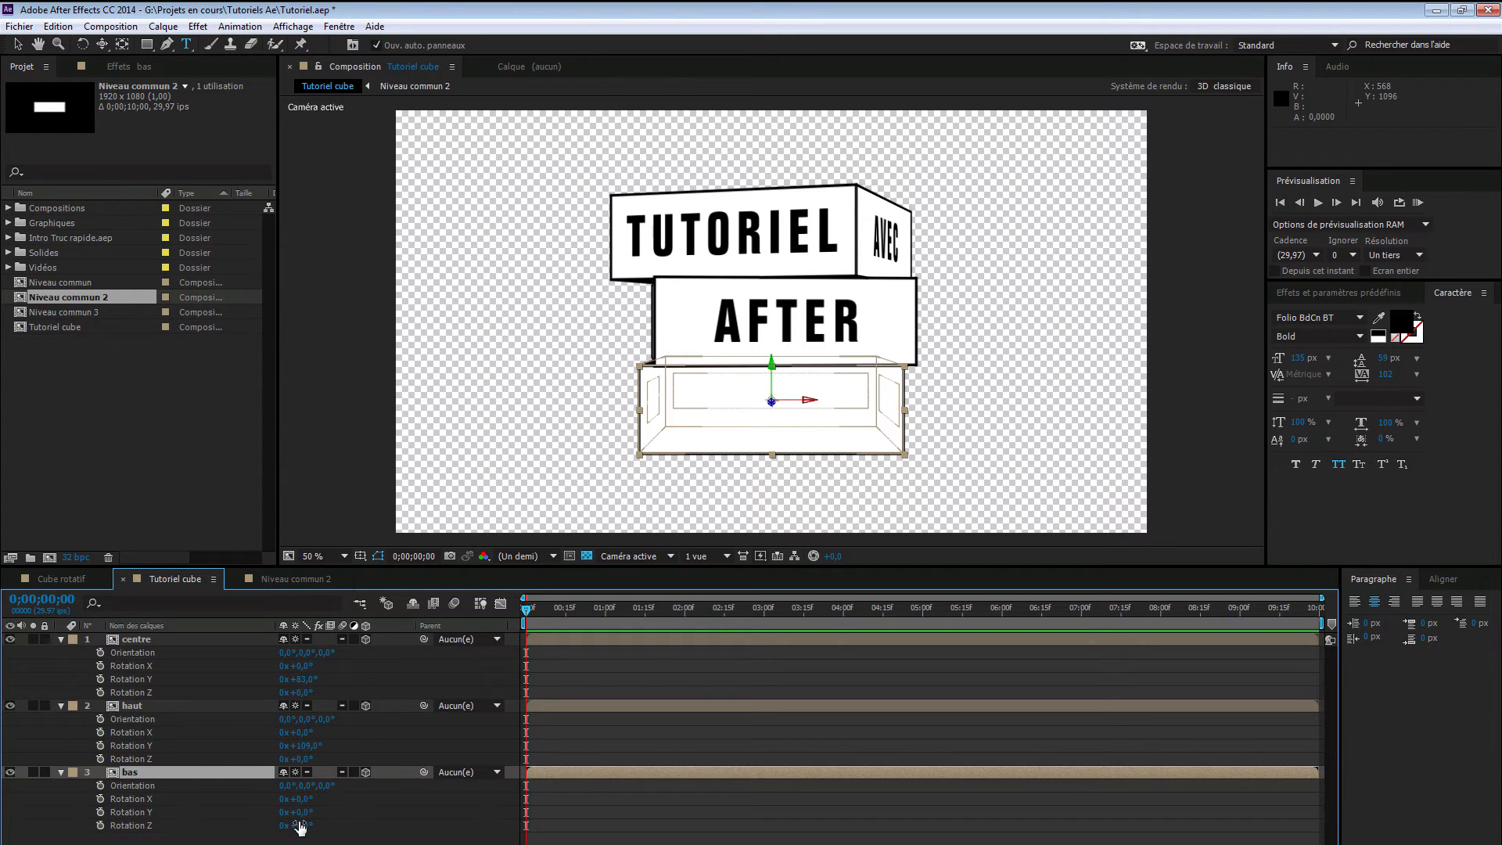
{"action": "left_click_drag", "start_coordinate": [297, 812], "coordinate": [345, 814]}
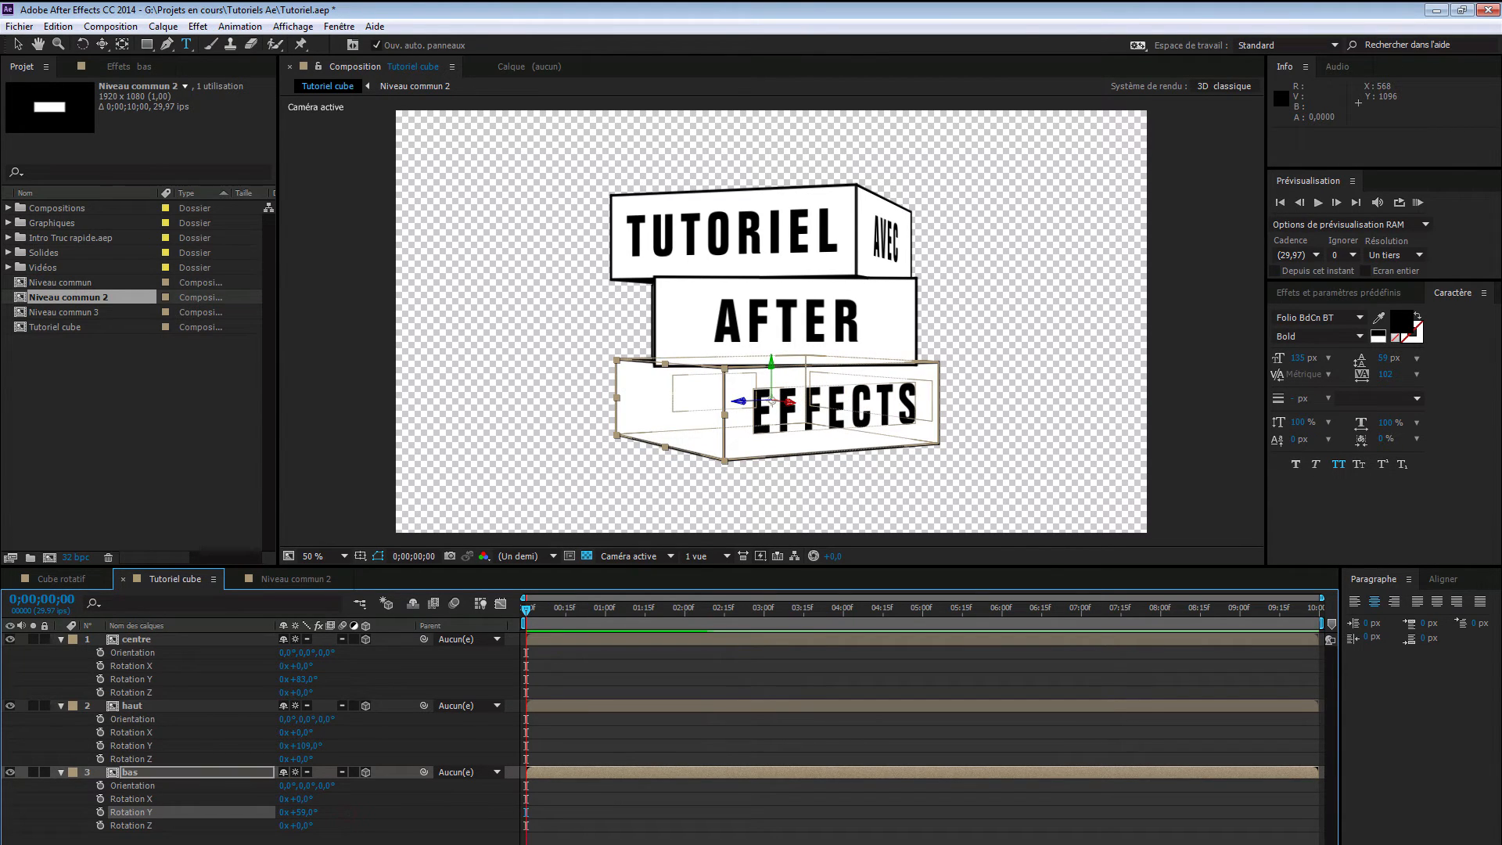
{"action": "left_click", "coordinate": [309, 813]}
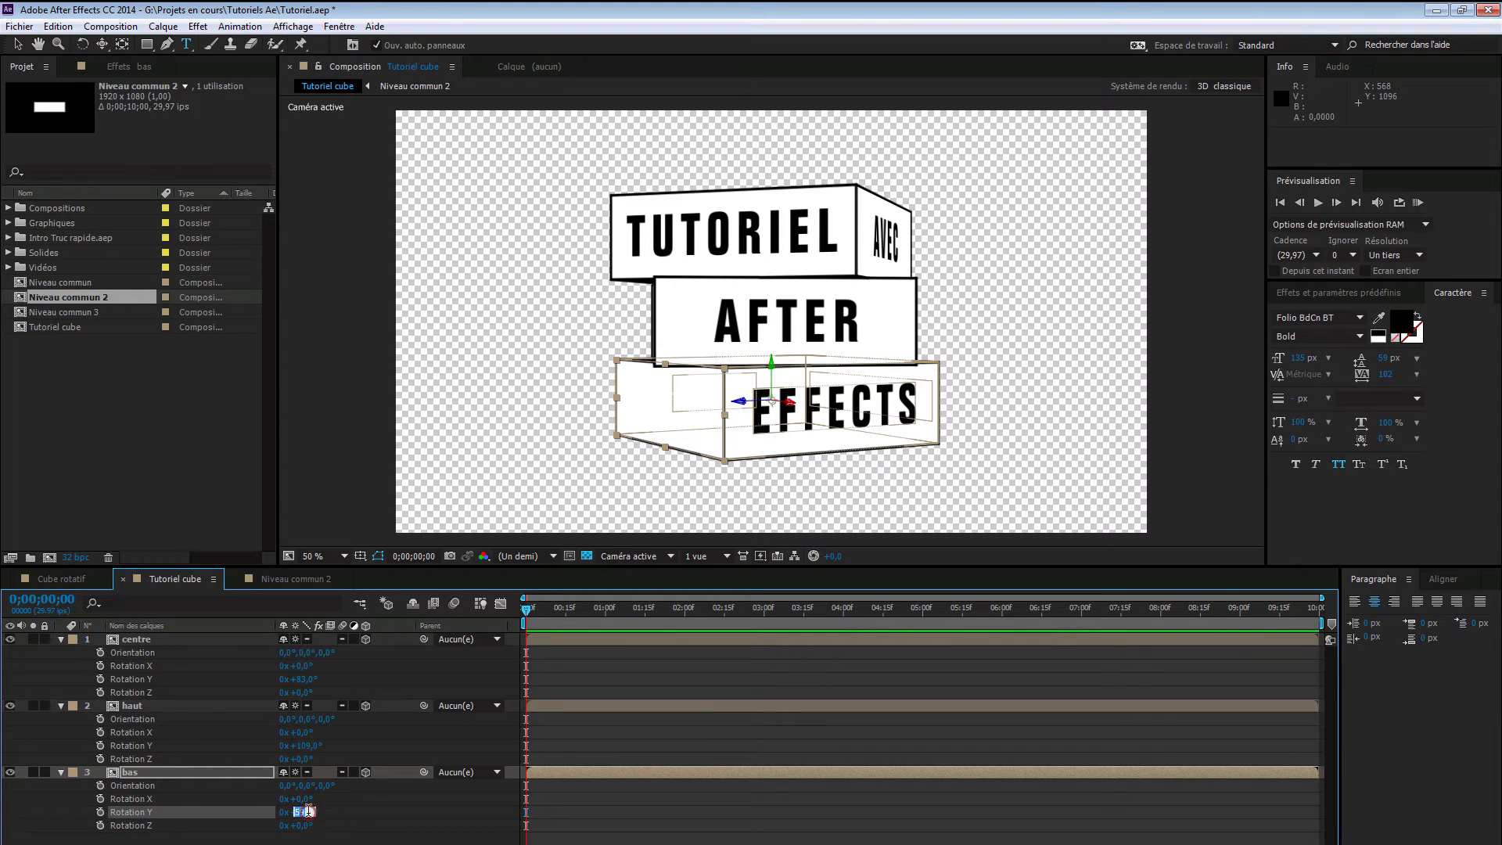
{"action": "type", "text": "0"}
{"action": "key", "text": "Return"}
- Set the haut and centre boxes' Rotation Y to 0° and scrub the timeline to check
{"action": "left_click", "coordinate": [302, 746]}
{"action": "type", "text": "0"}
{"action": "key", "text": "Return"}
{"action": "left_click", "coordinate": [297, 679]}
{"action": "type", "text": "0"}
{"action": "key", "text": "Return"}
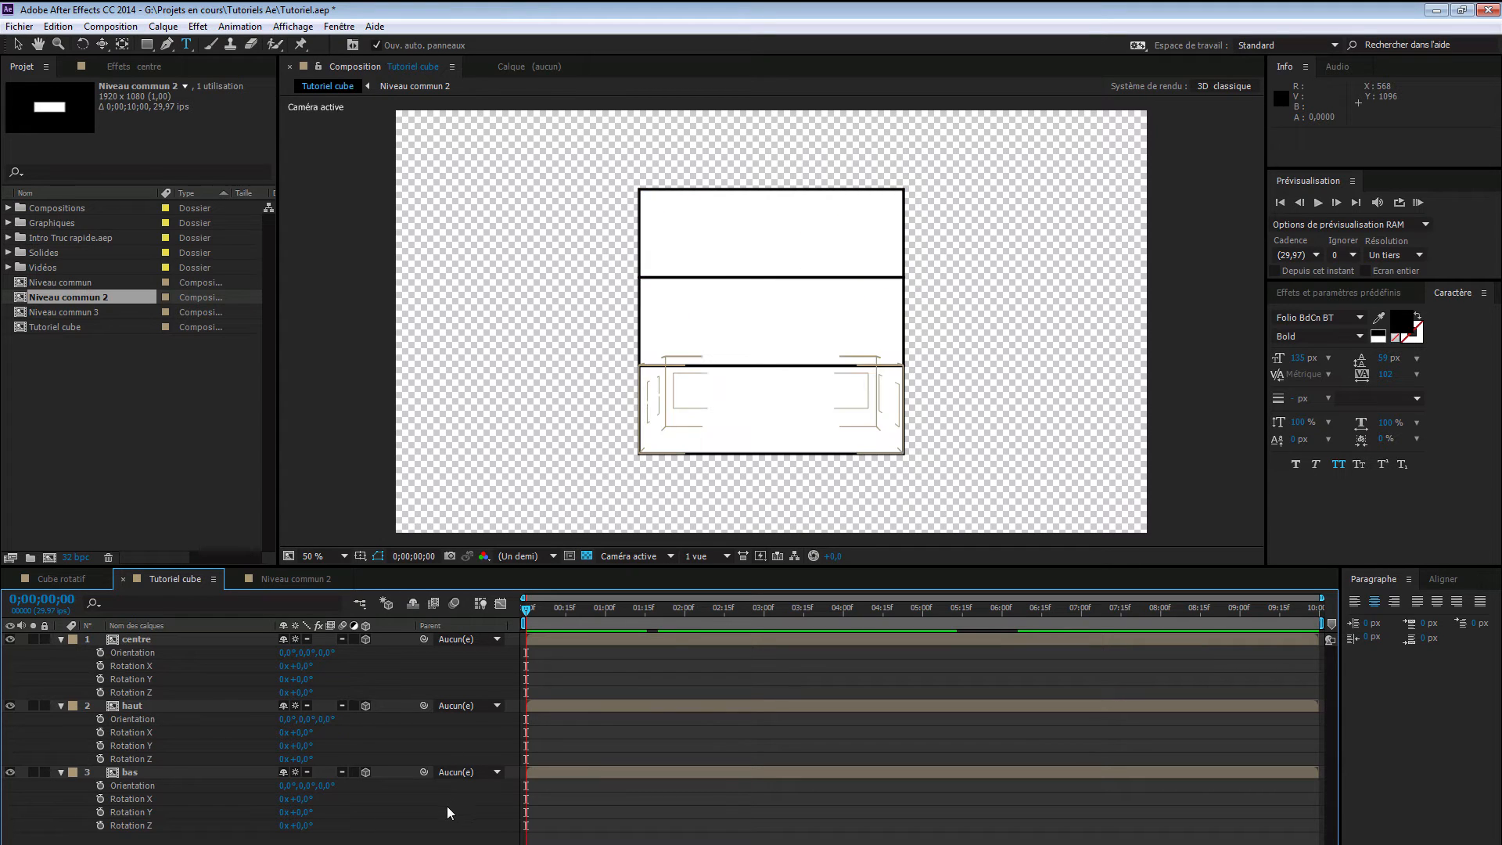
{"action": "left_click_drag", "start_coordinate": [526, 614], "coordinate": [1264, 614]}
{"action": "left_click_drag", "start_coordinate": [1034, 658], "coordinate": [418, 609]}
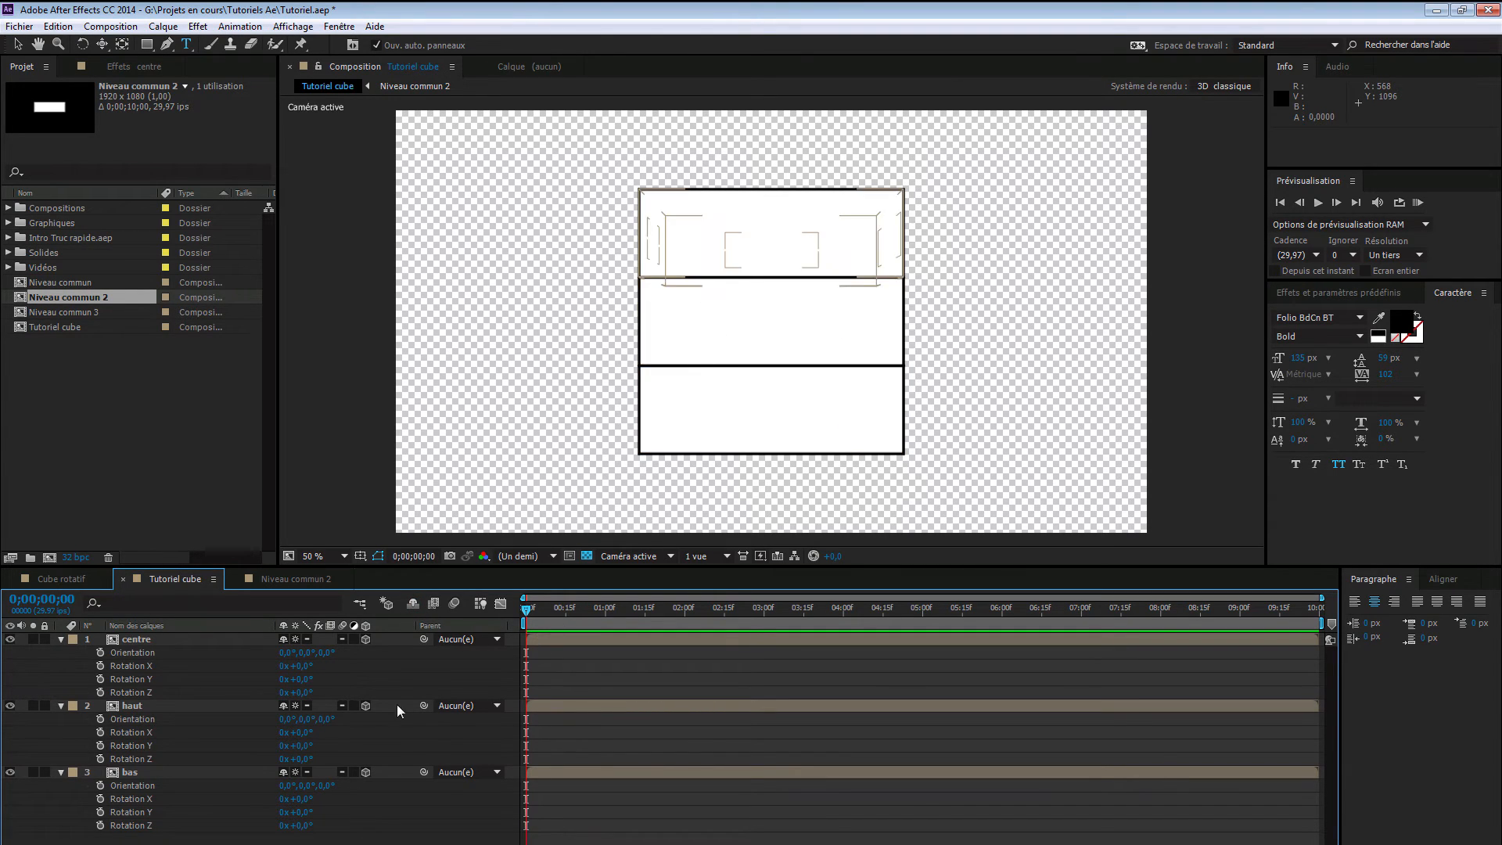
{"action": "left_click", "coordinate": [196, 639]}
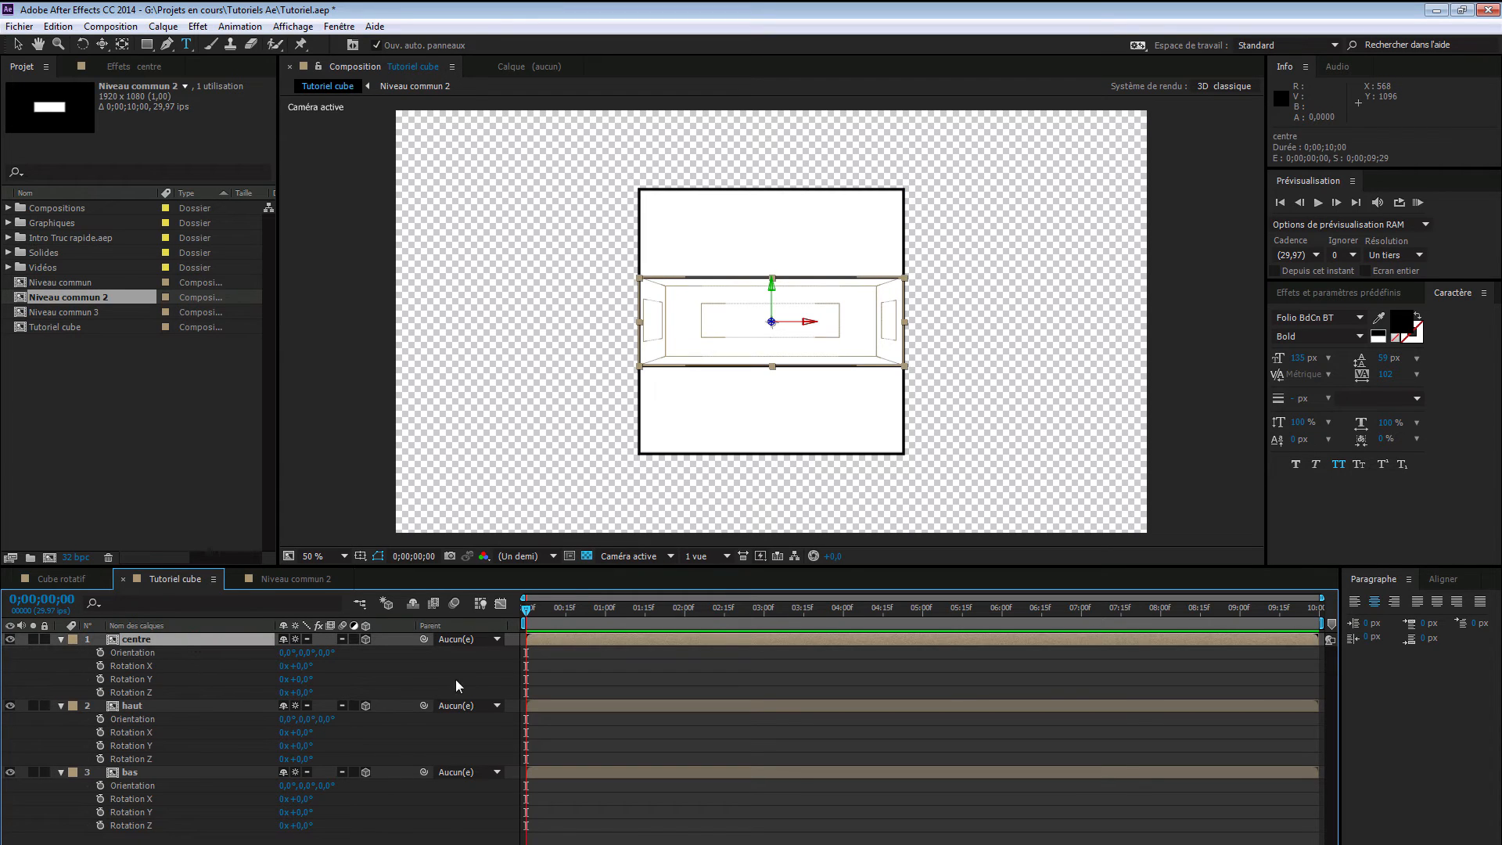
- Start keyframing the centre box's Rotation Y with a slight backward dip three frames in
{"action": "left_click", "coordinate": [101, 679]}
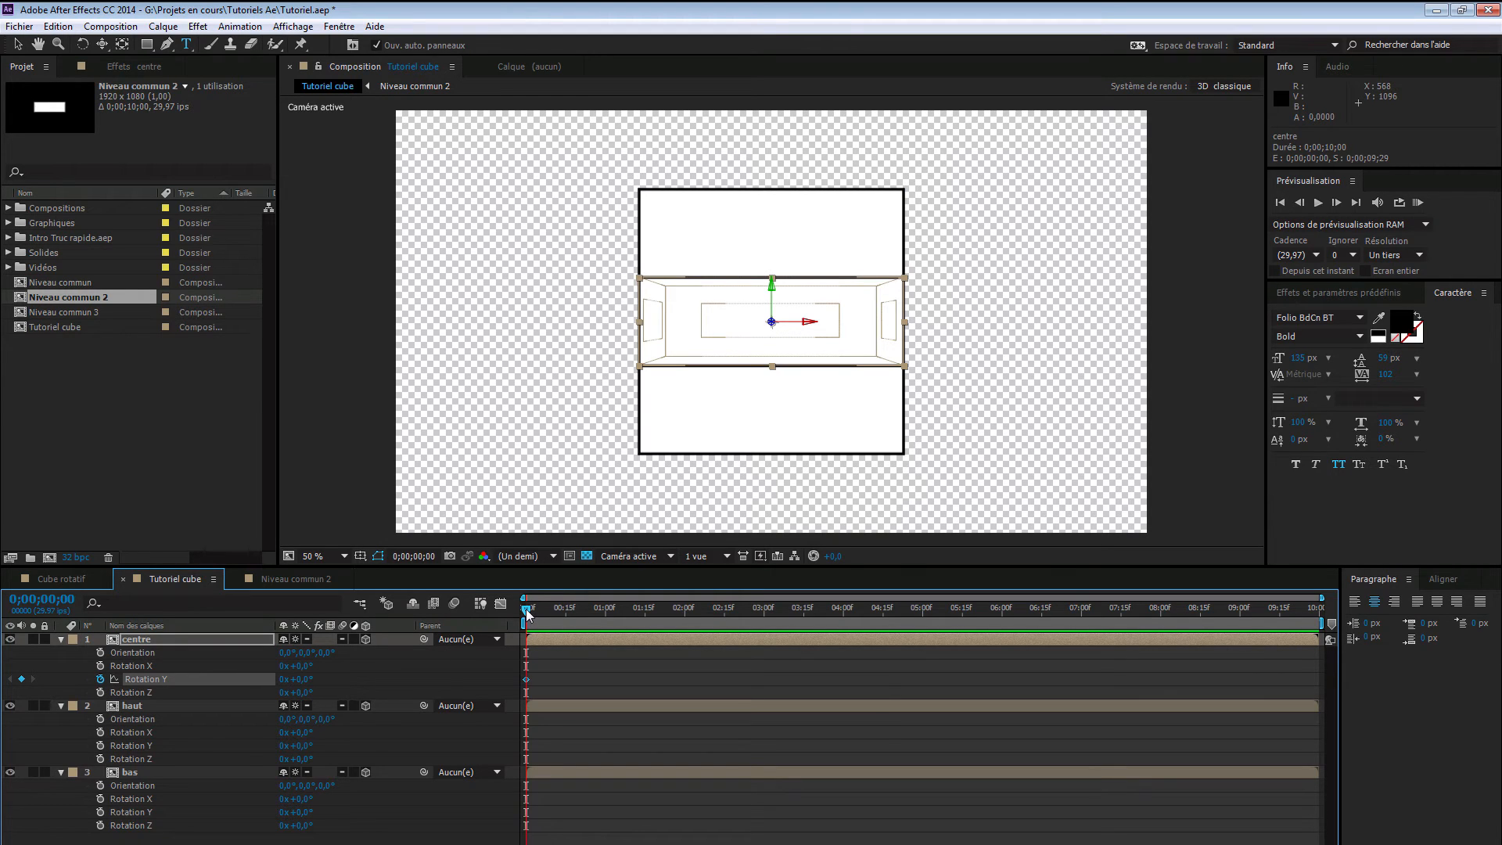
{"action": "key", "text": "Page_Down"}
{"action": "key", "text": "Page_Down"}
{"action": "key", "text": "Page_Down"}
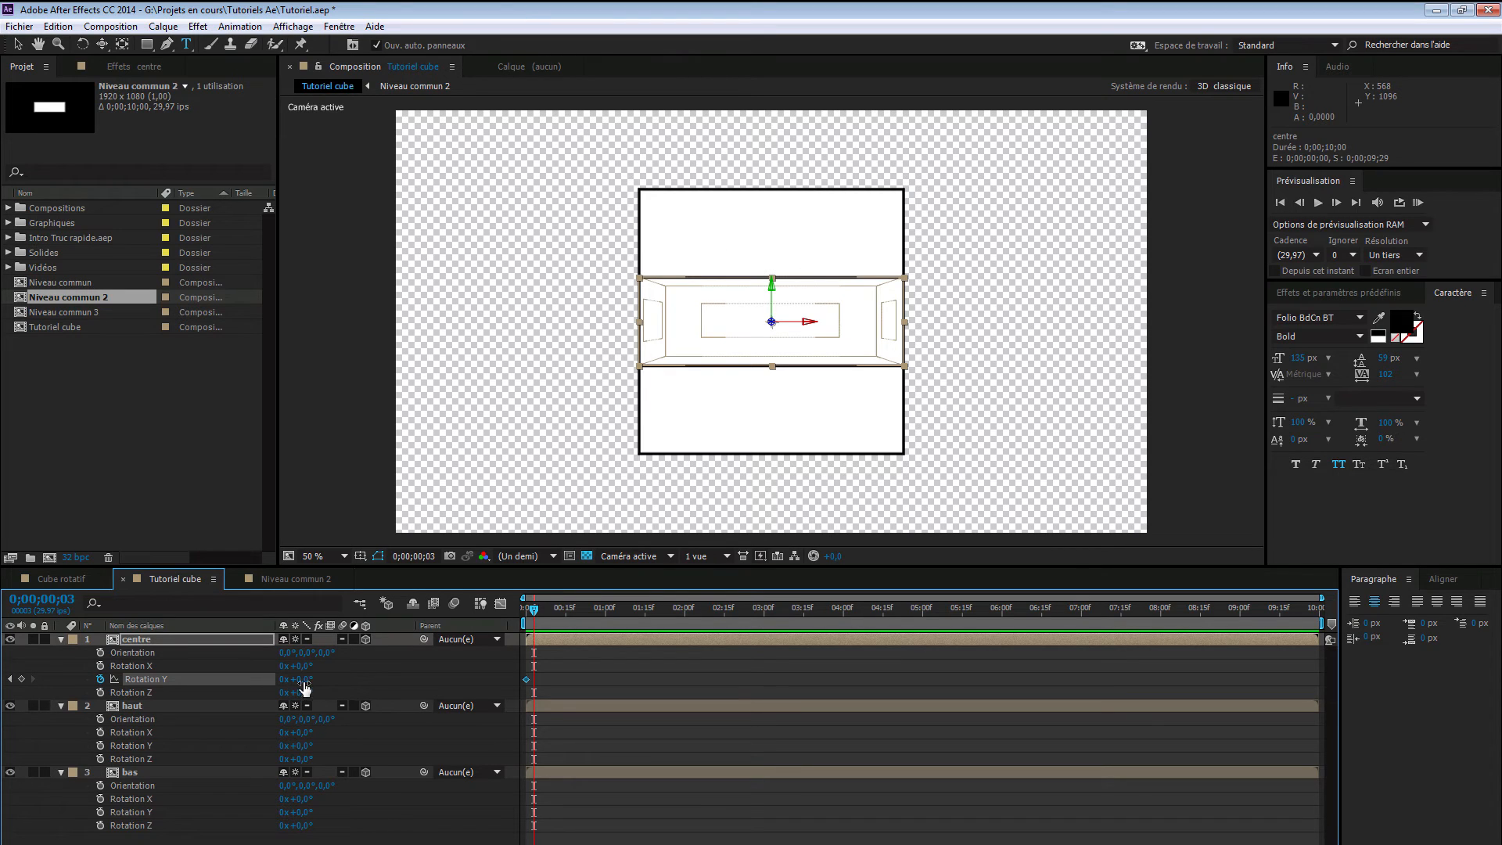
{"action": "left_click_drag", "start_coordinate": [307, 682], "coordinate": [306, 684]}
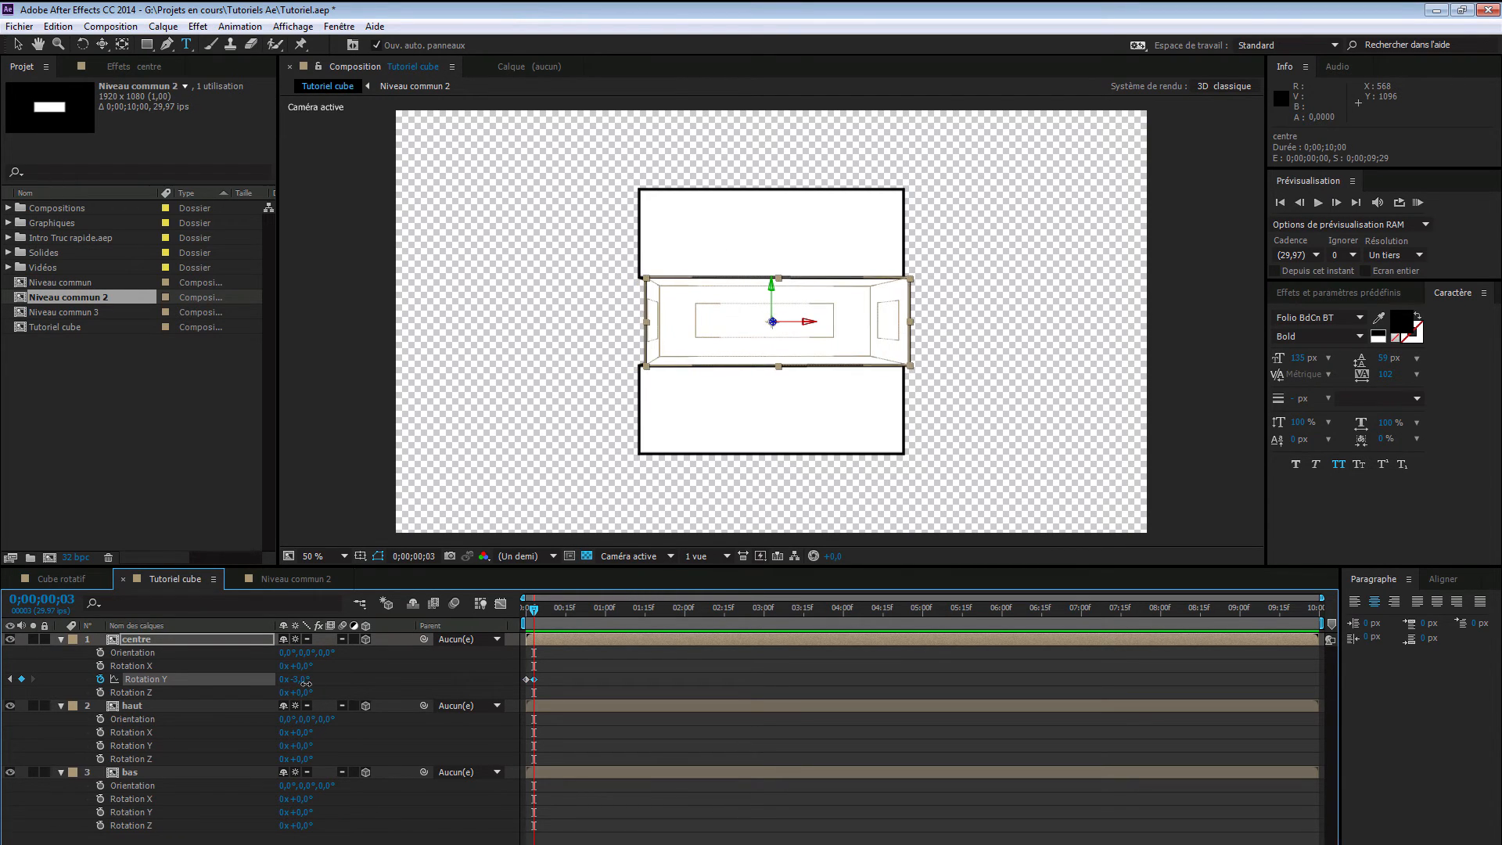
{"action": "left_click_drag", "start_coordinate": [306, 684], "coordinate": [309, 686]}
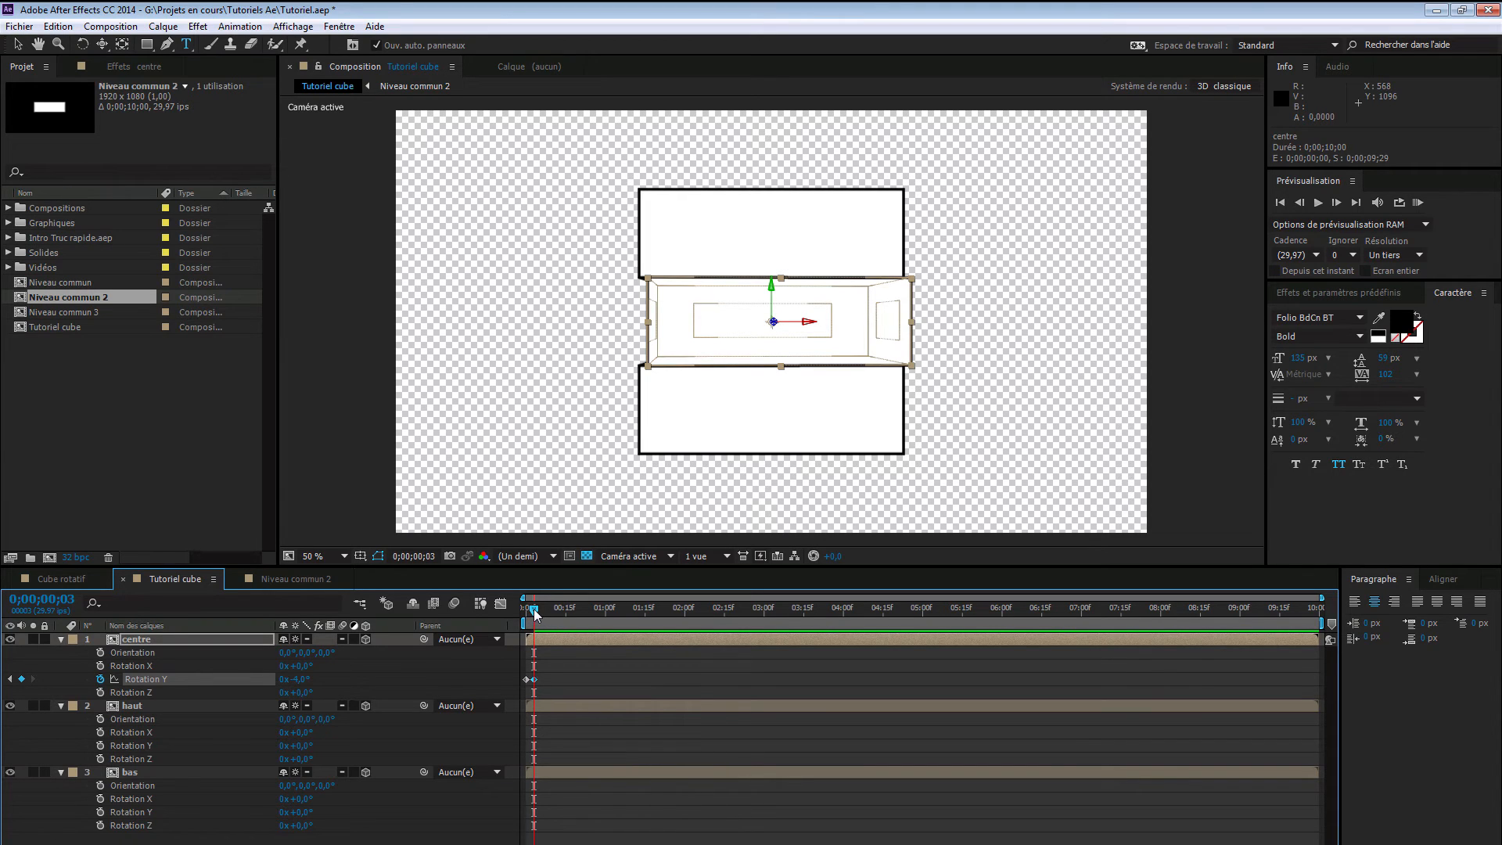
{"action": "left_click_drag", "start_coordinate": [538, 614], "coordinate": [535, 613]}
{"action": "key", "text": "Page_Down"}
{"action": "key", "text": "Page_Down"}
{"action": "key", "text": "Page_Down"}
{"action": "key", "text": "Page_Down"}
{"action": "key", "text": "Page_Down"}
- Keyframe the centre box turning to about 87°, settling, and ending at exactly 90°
{"action": "left_click_drag", "start_coordinate": [300, 685], "coordinate": [374, 676]}
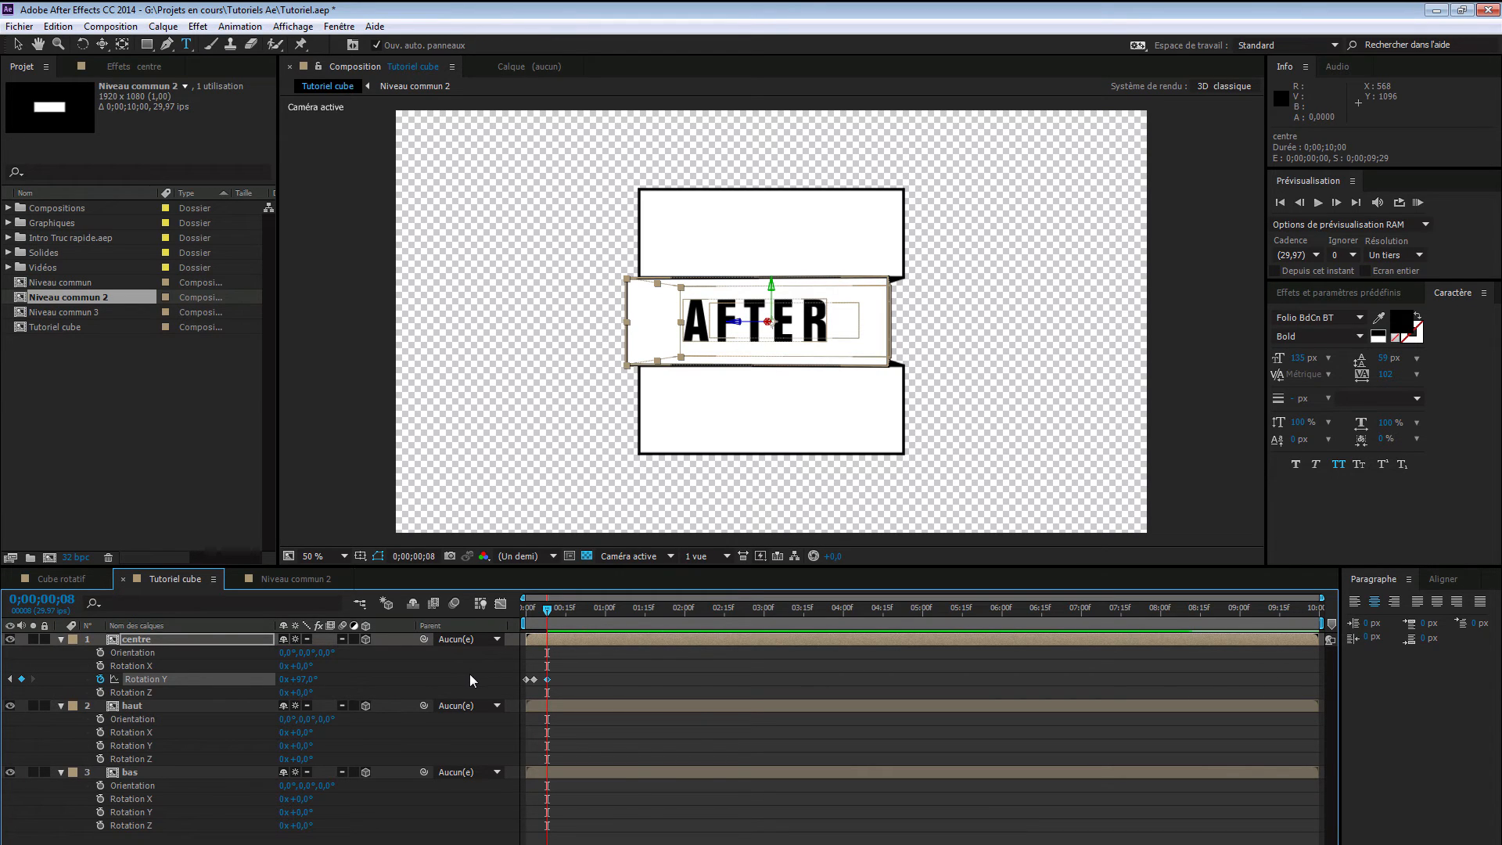
{"action": "key", "text": "Page_Down"}
{"action": "key", "text": "Page_Down"}
{"action": "key", "text": "Page_Down"}
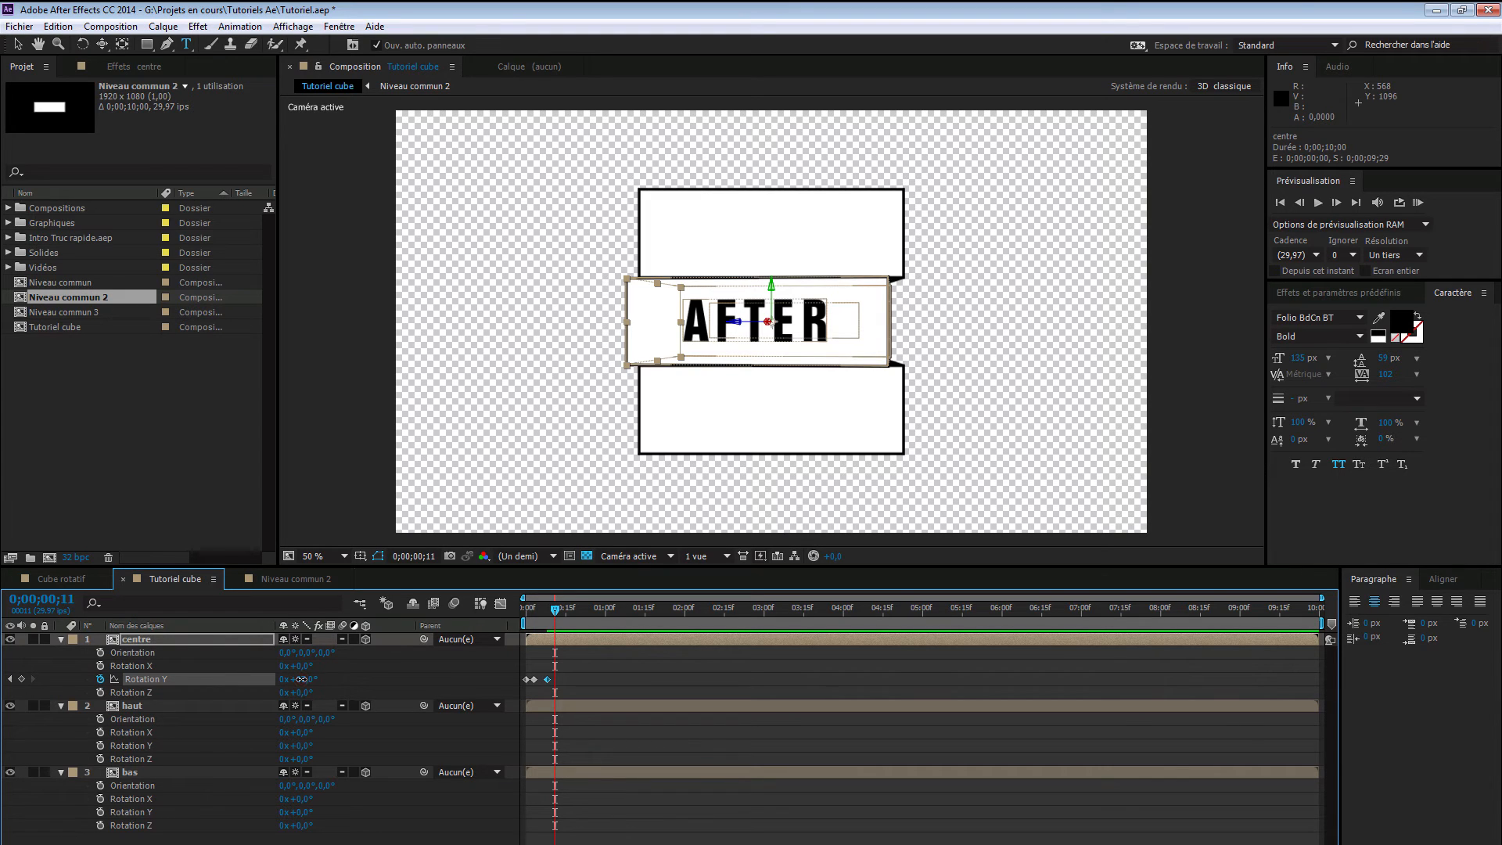
{"action": "left_click_drag", "start_coordinate": [301, 679], "coordinate": [299, 686]}
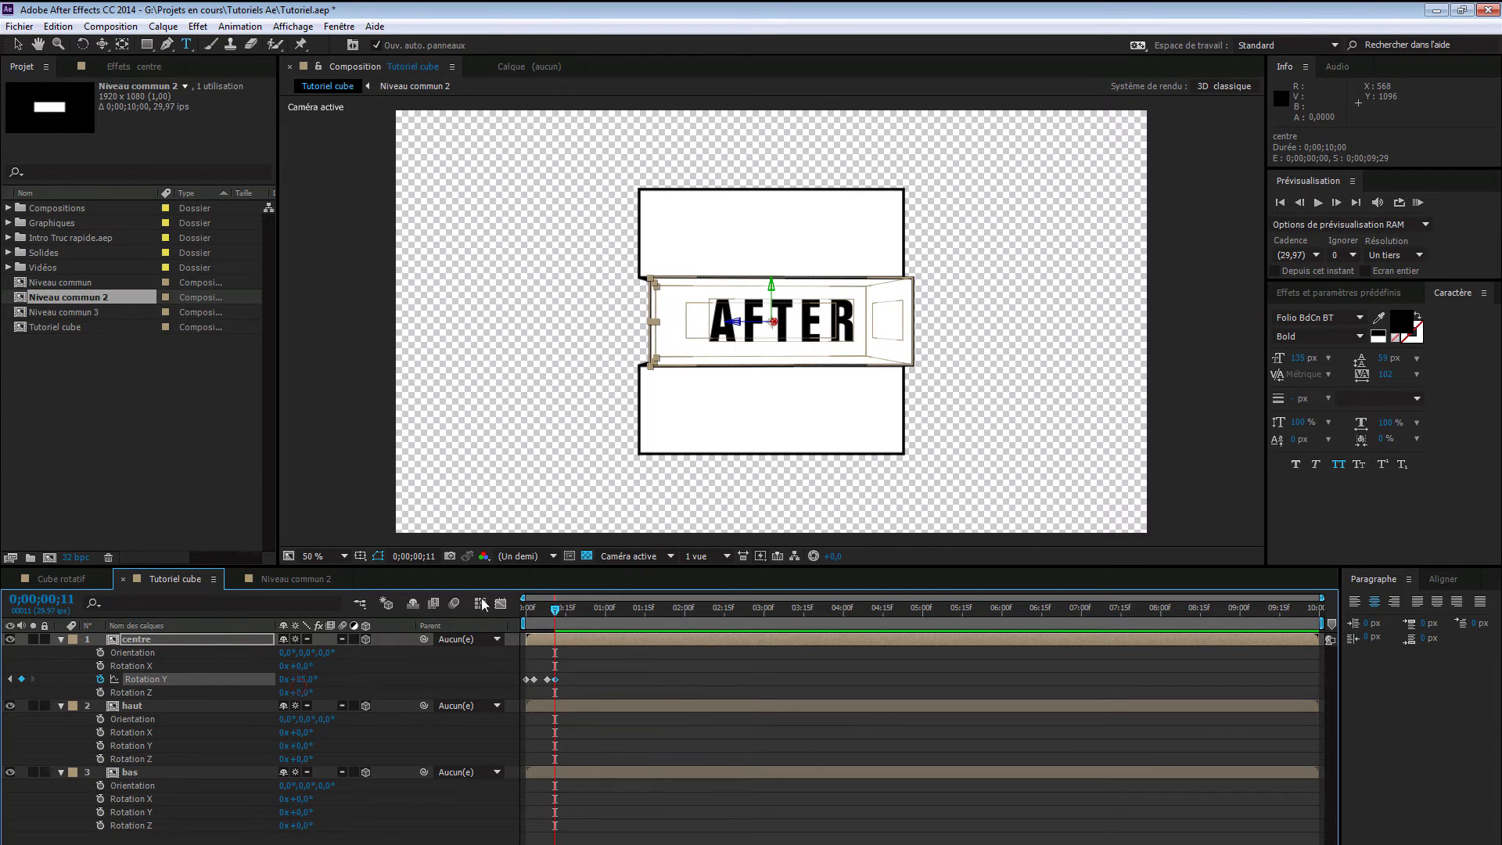
{"action": "key", "text": "Page_Down"}
{"action": "key", "text": "Page_Down"}
{"action": "key", "text": "Page_Down"}
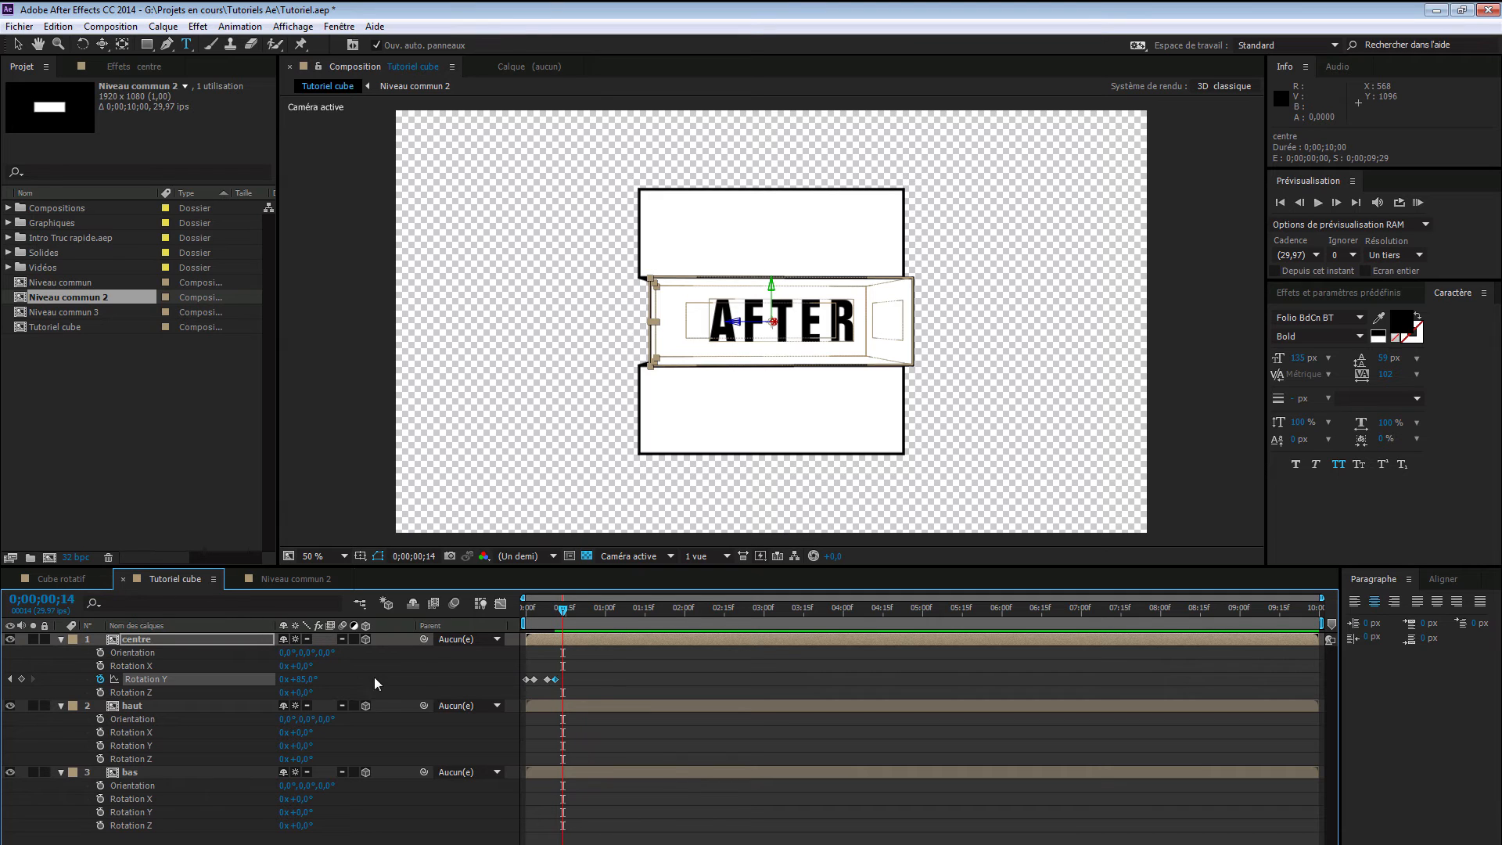
{"action": "left_click_drag", "start_coordinate": [300, 679], "coordinate": [312, 682]}
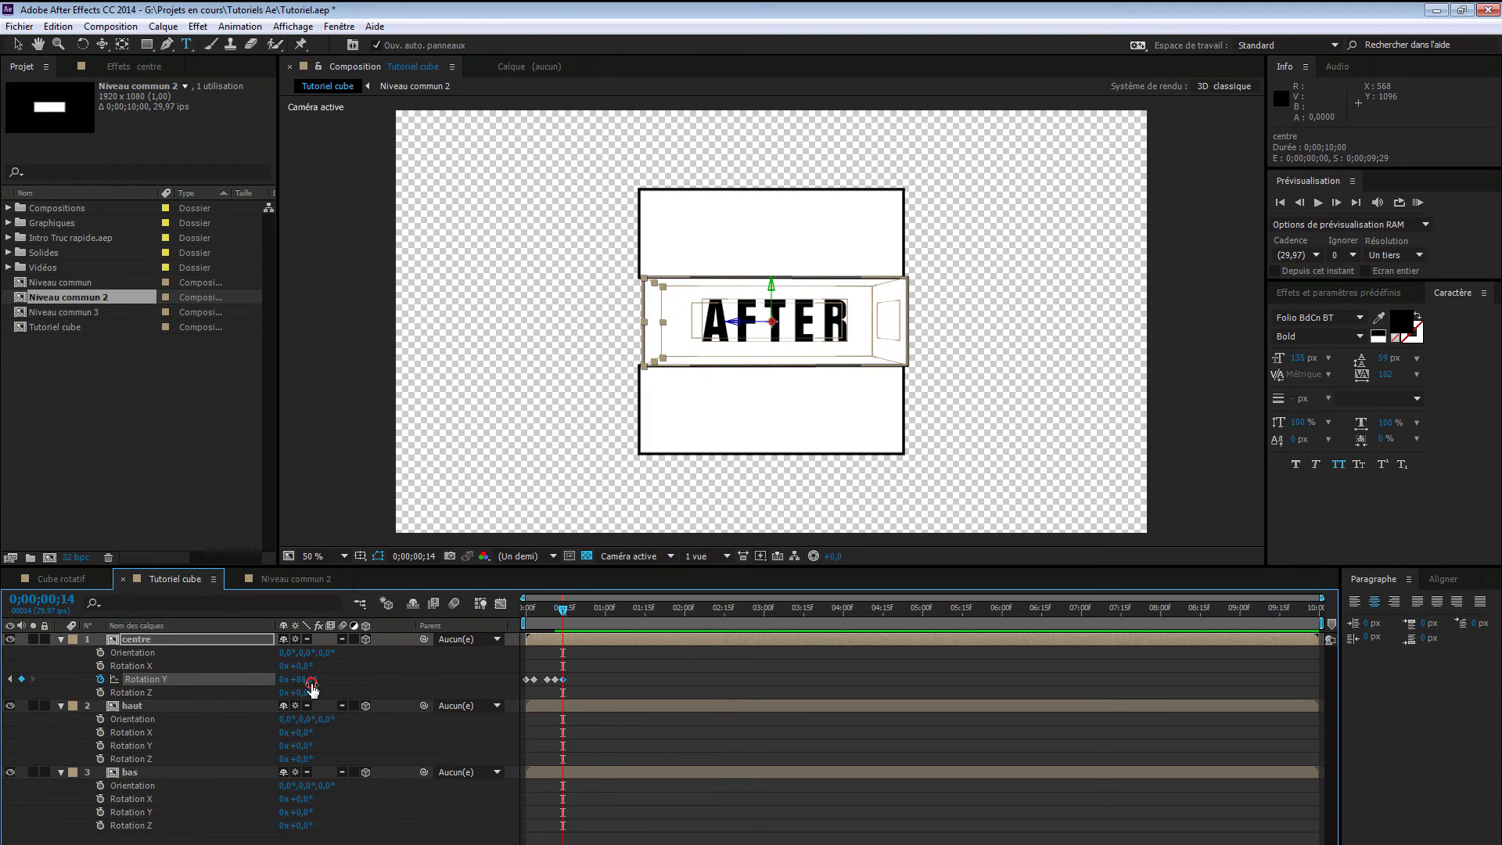
{"action": "key", "text": "Page_Down"}
{"action": "key", "text": "Page_Down"}
{"action": "key", "text": "Page_Down"}
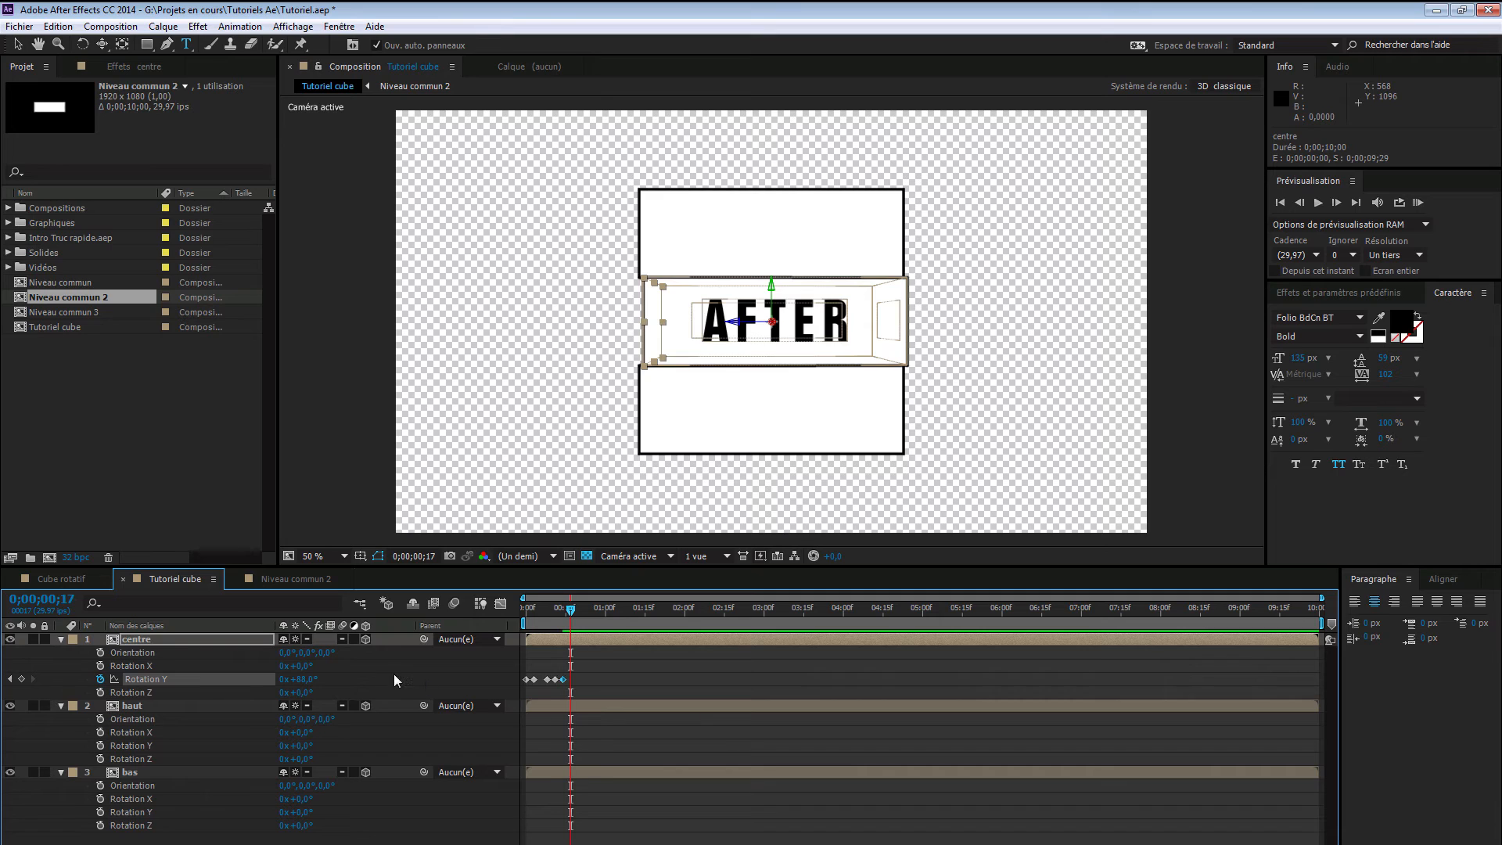
{"action": "left_click", "coordinate": [302, 679]}
{"action": "type", "text": "90"}
{"action": "key", "text": "Return"}
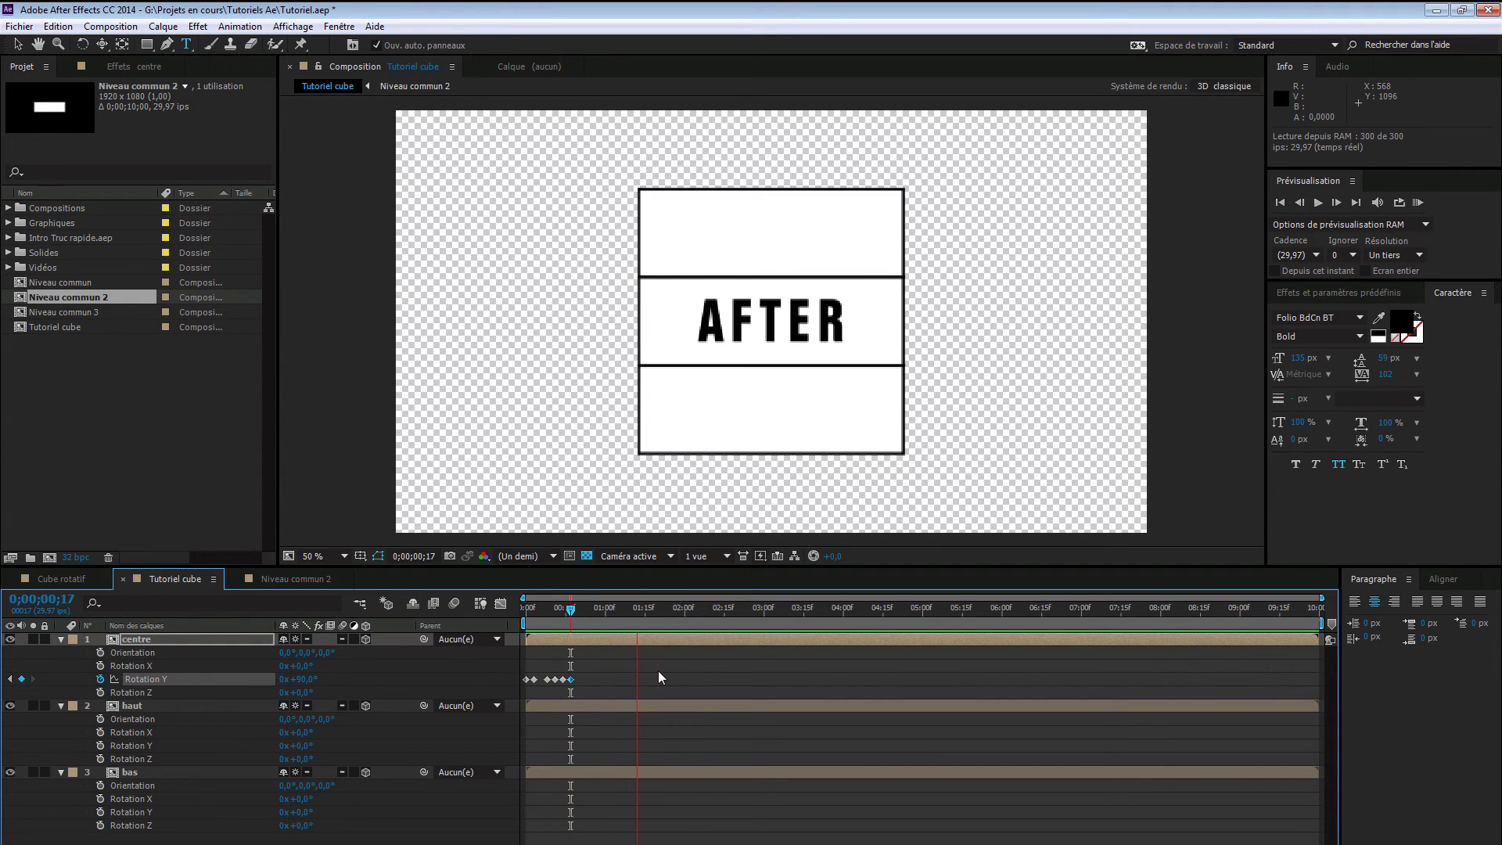
- Apply Easy Ease (F9) to the Rotation Y keyframes, preview the flip, and copy all six
{"action": "key", "text": "space"}
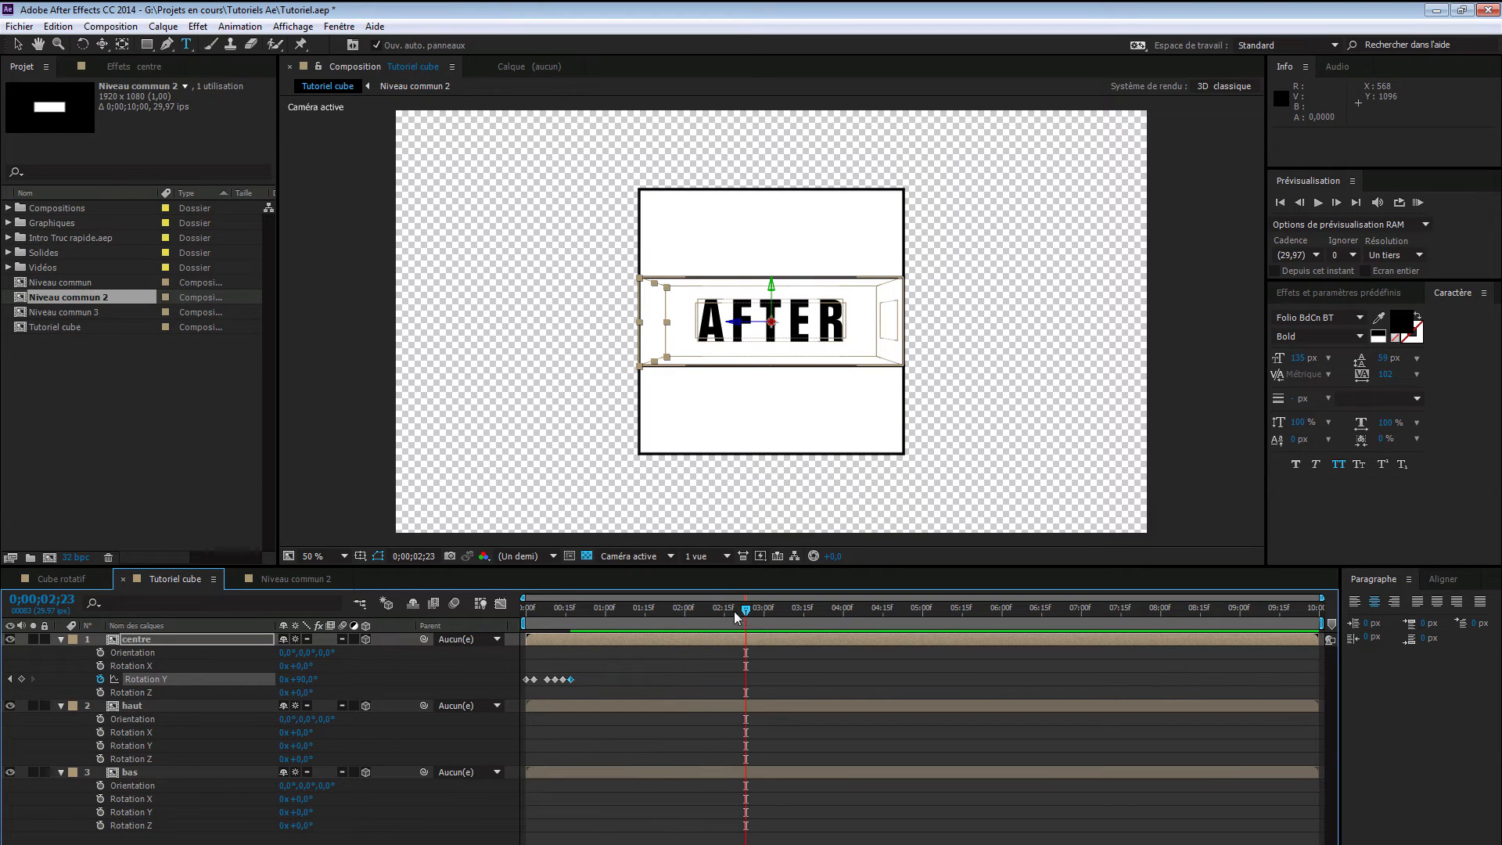
{"action": "left_click_drag", "start_coordinate": [688, 622], "coordinate": [512, 693]}
{"action": "left_click", "coordinate": [603, 670]}
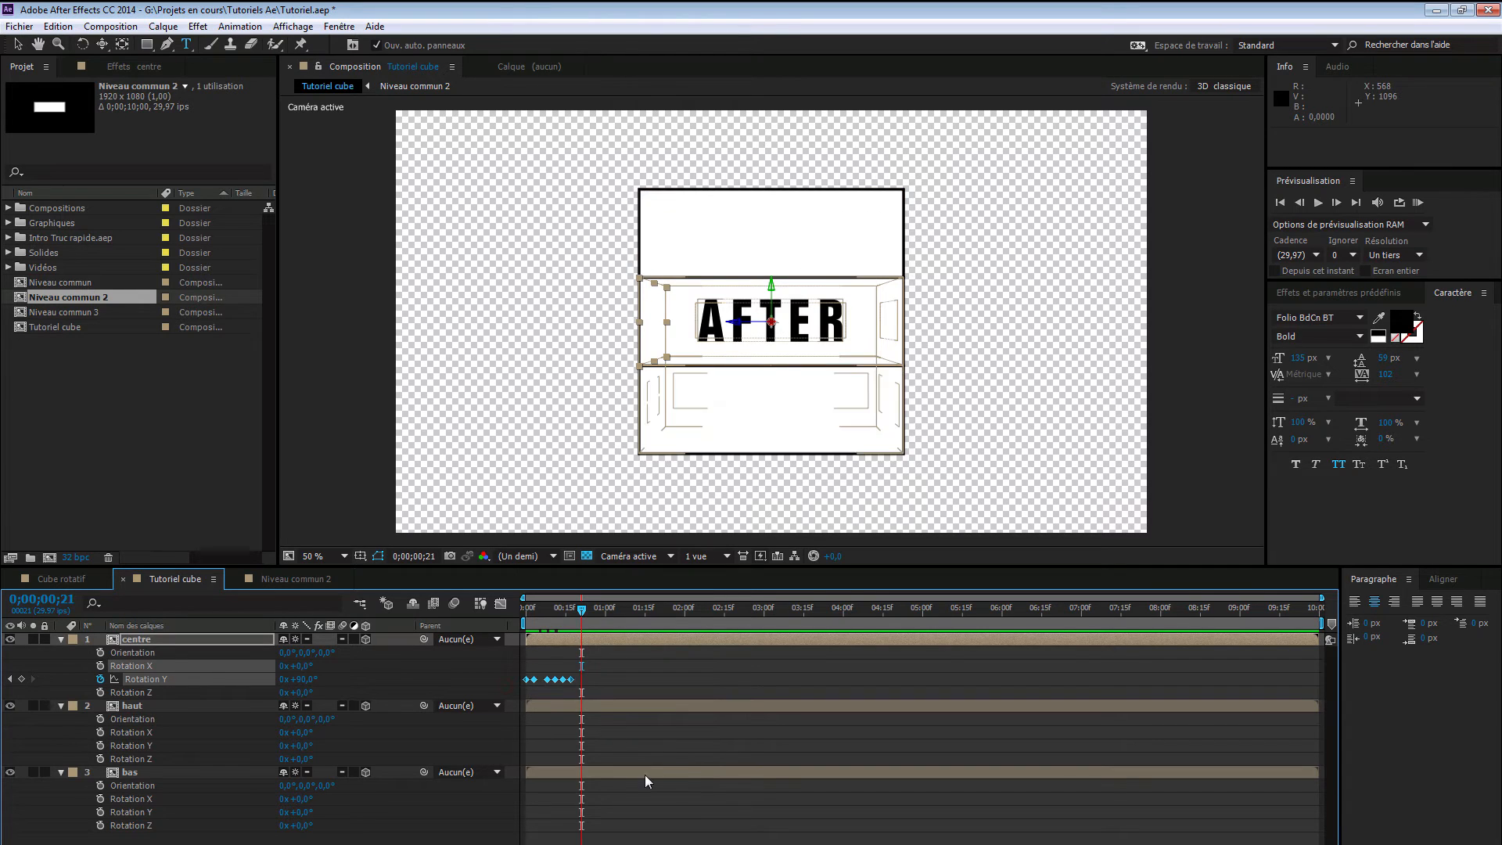
{"action": "key", "text": "F9"}
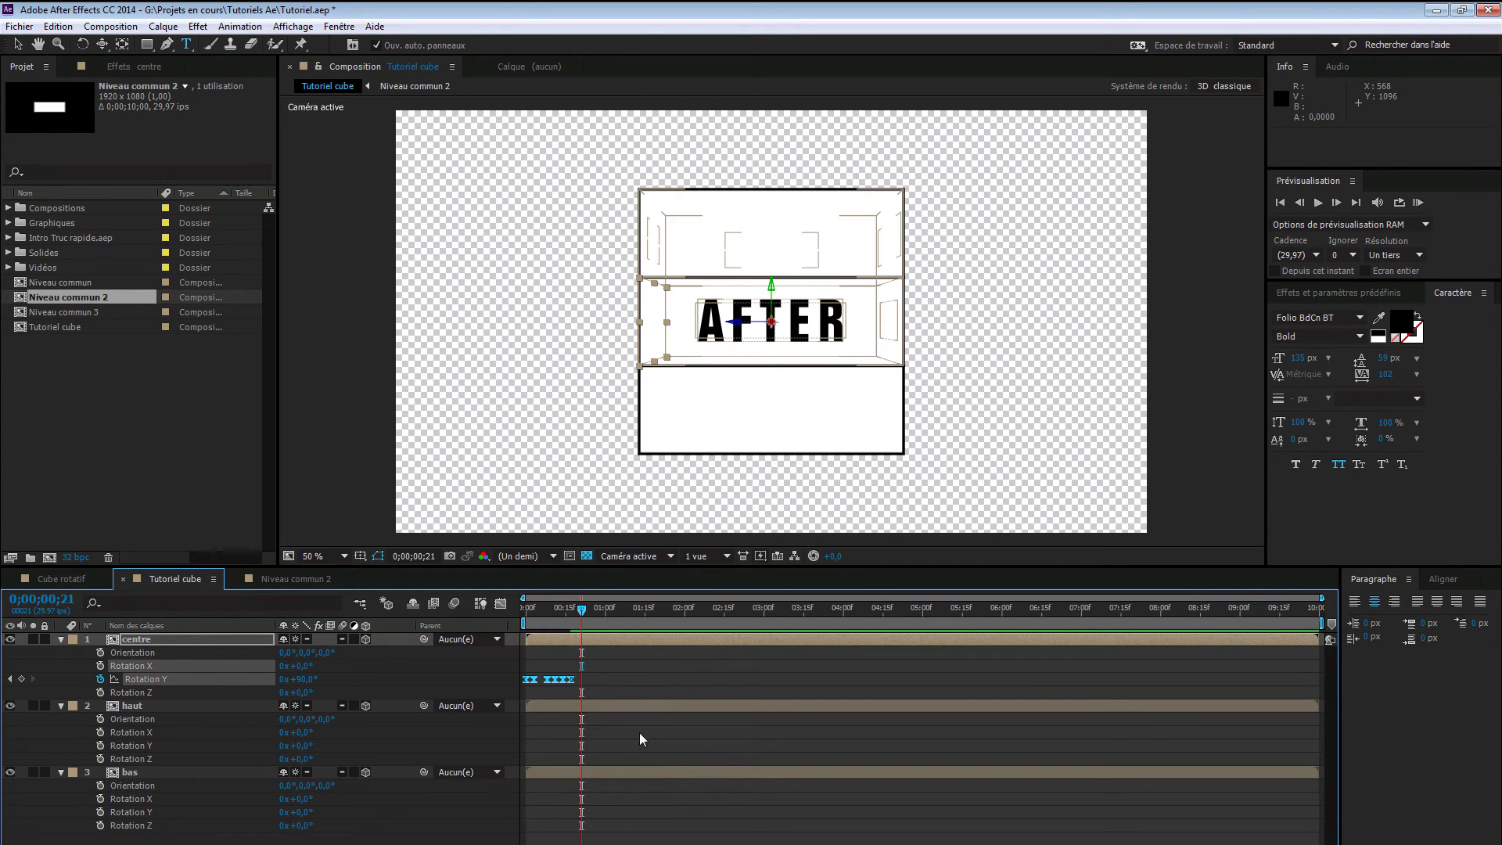
{"action": "left_click_drag", "start_coordinate": [582, 608], "coordinate": [511, 610]}
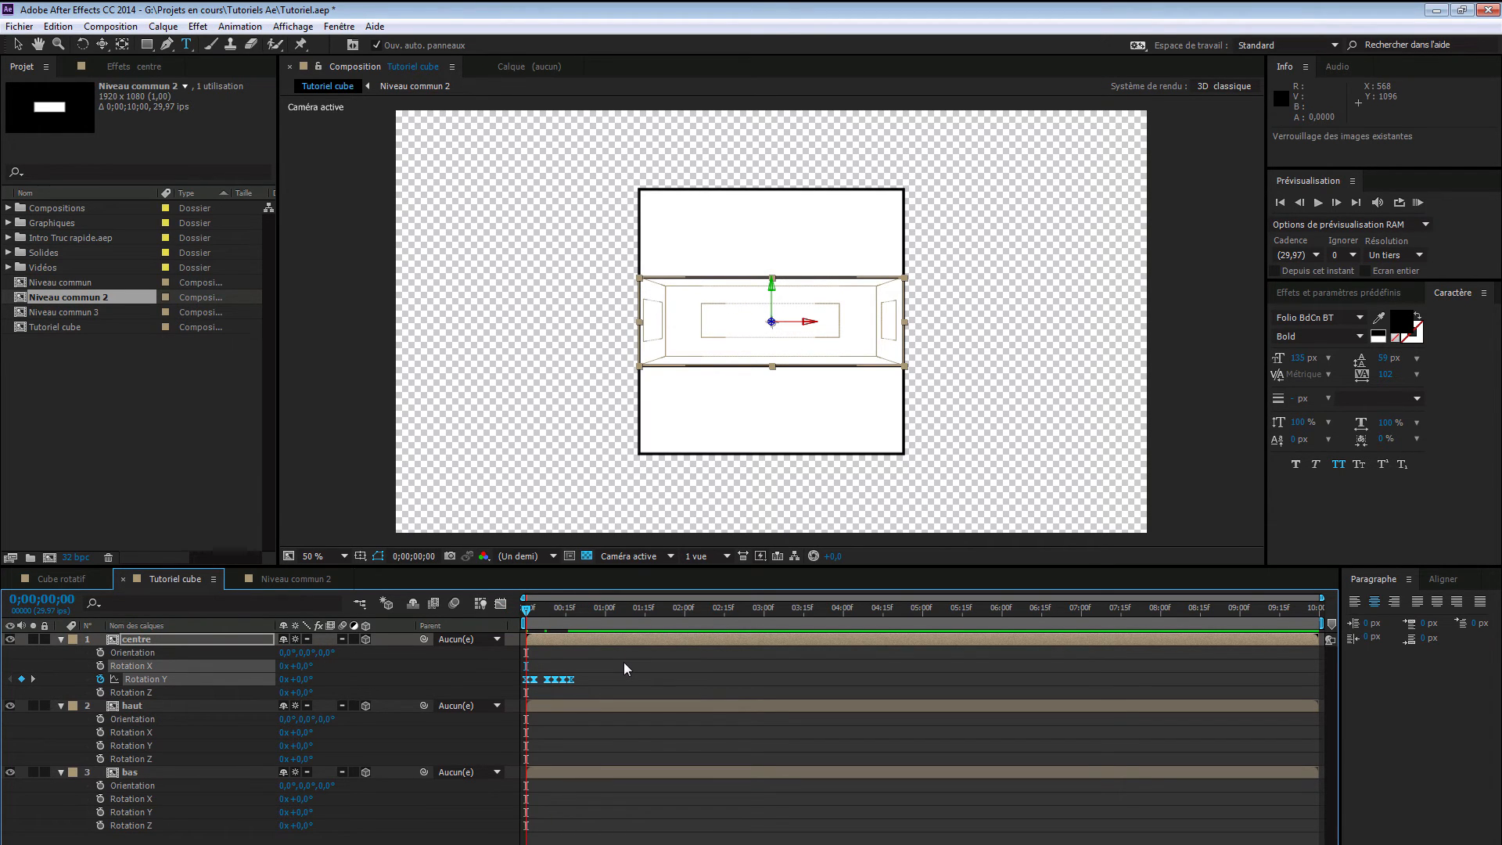
{"action": "key", "text": "space"}
{"action": "key", "text": "ctrl+c"}
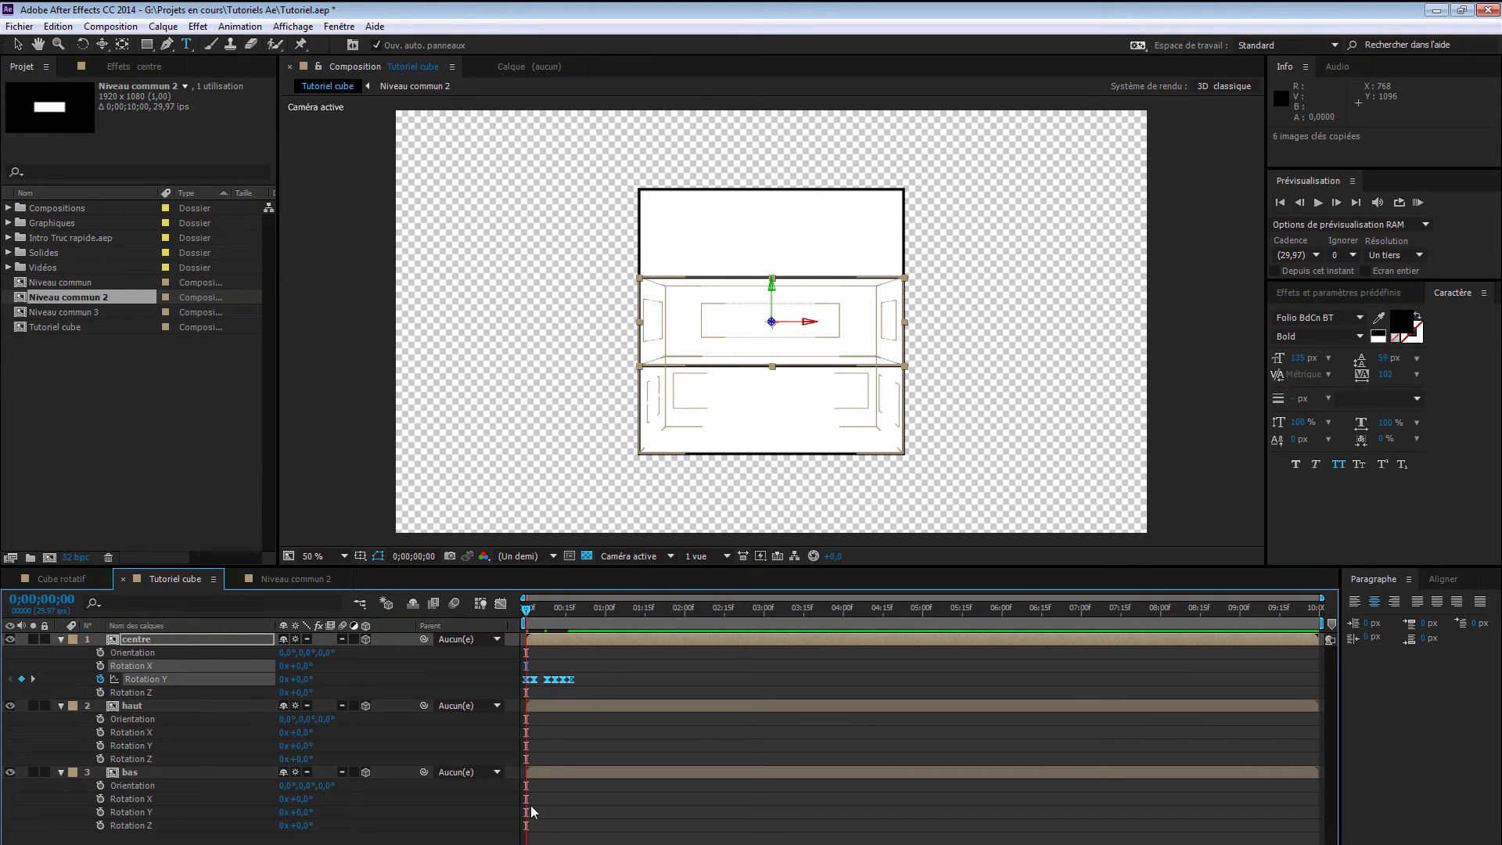
- Paste the six flip keyframes twenty frames later at 0;00;01;07 and adjust the pasted rotation
{"action": "left_click", "coordinate": [571, 607]}
{"action": "key", "text": "shift+Page_Down"}
{"action": "key", "text": "shift+Page_Down"}
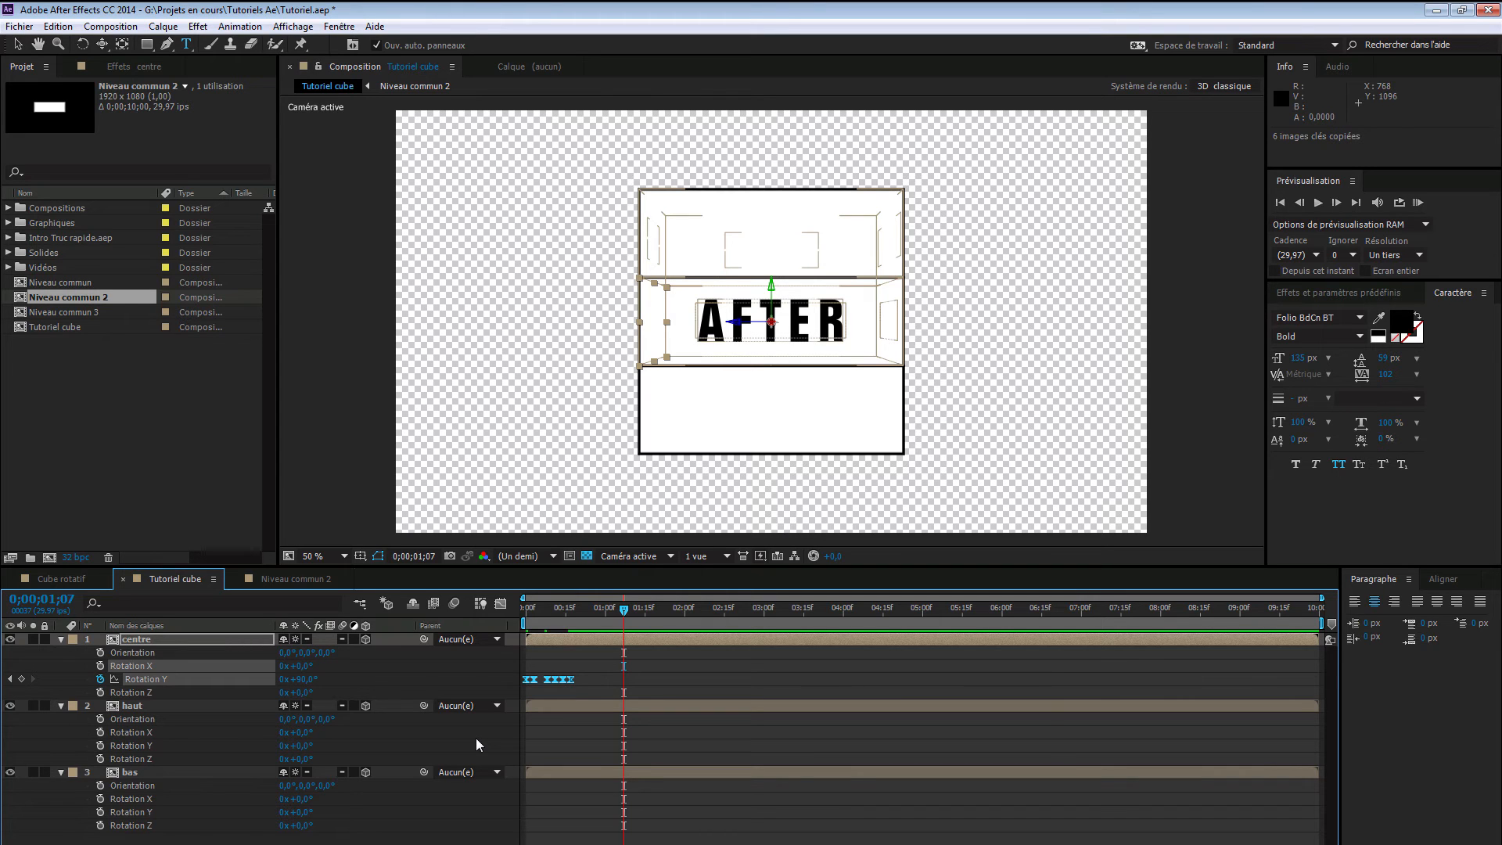
{"action": "key", "text": "ctrl+v"}
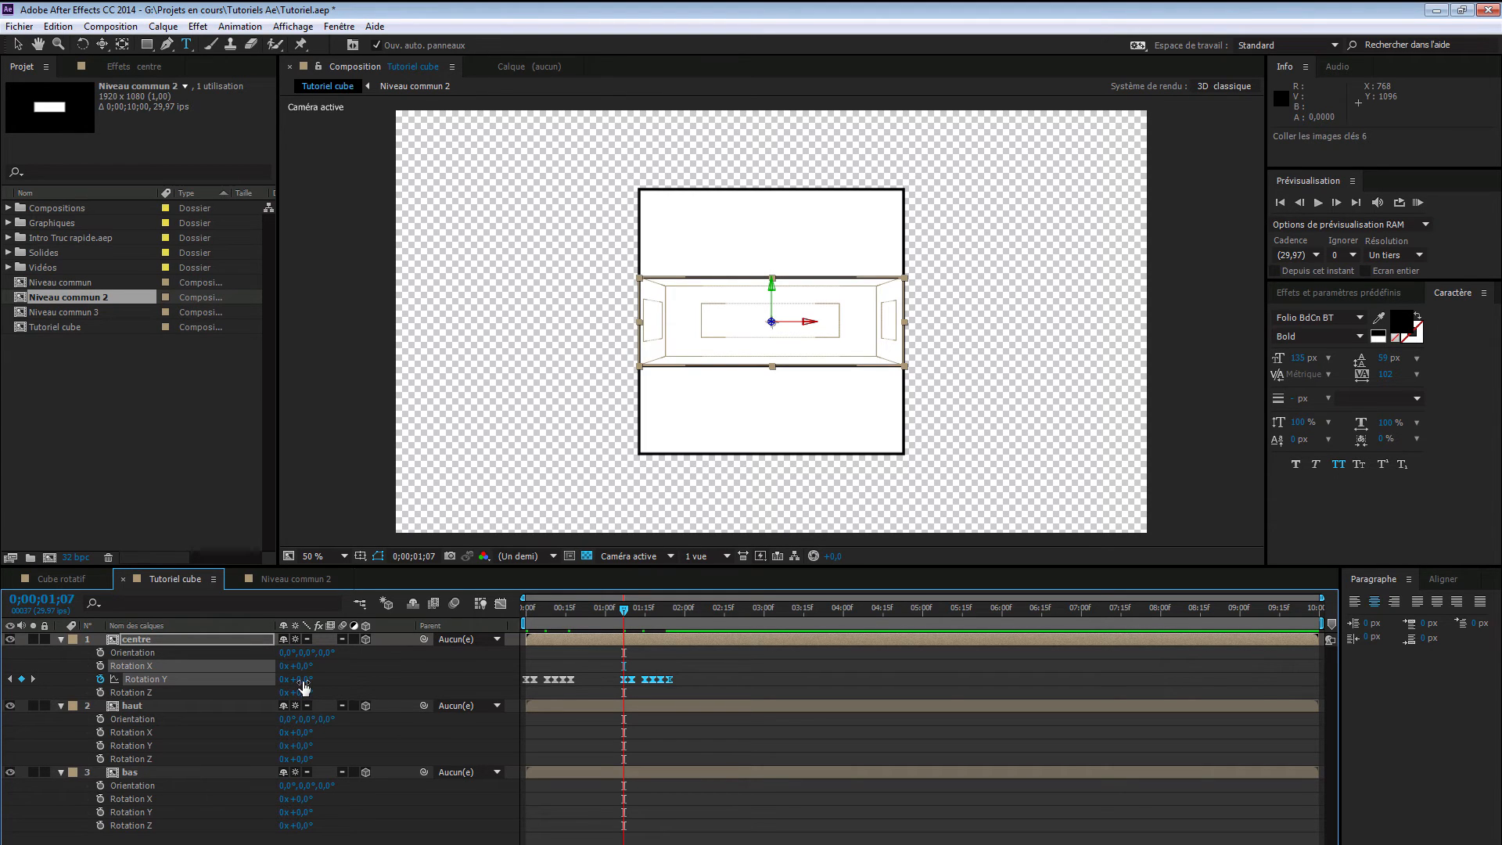
{"action": "left_click_drag", "start_coordinate": [304, 687], "coordinate": [374, 677]}
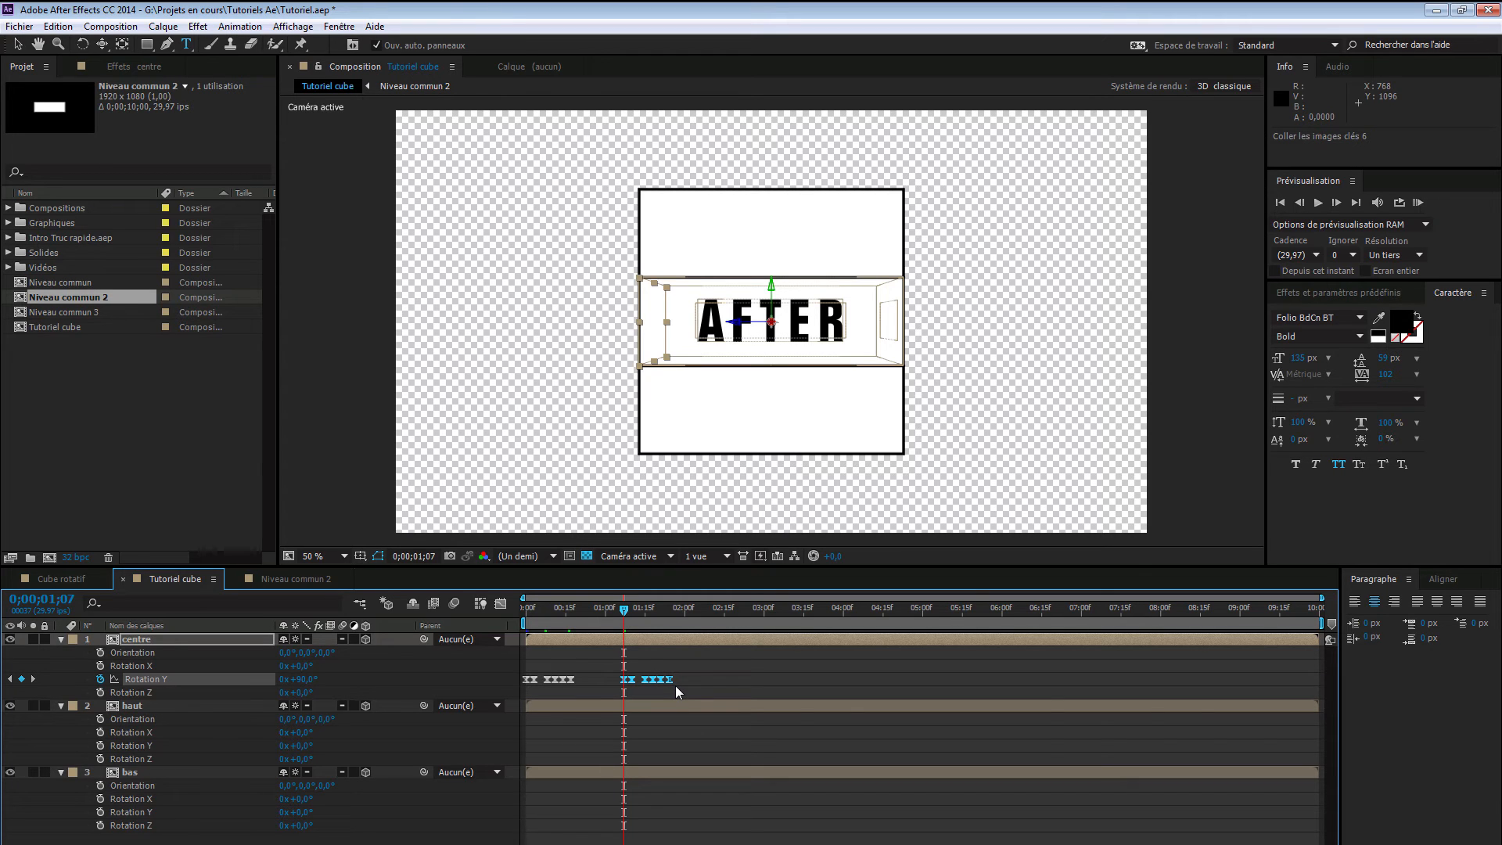
- Preview the animation and copy the second set of Rotation Y keyframes
{"action": "key", "text": "KP_0"}
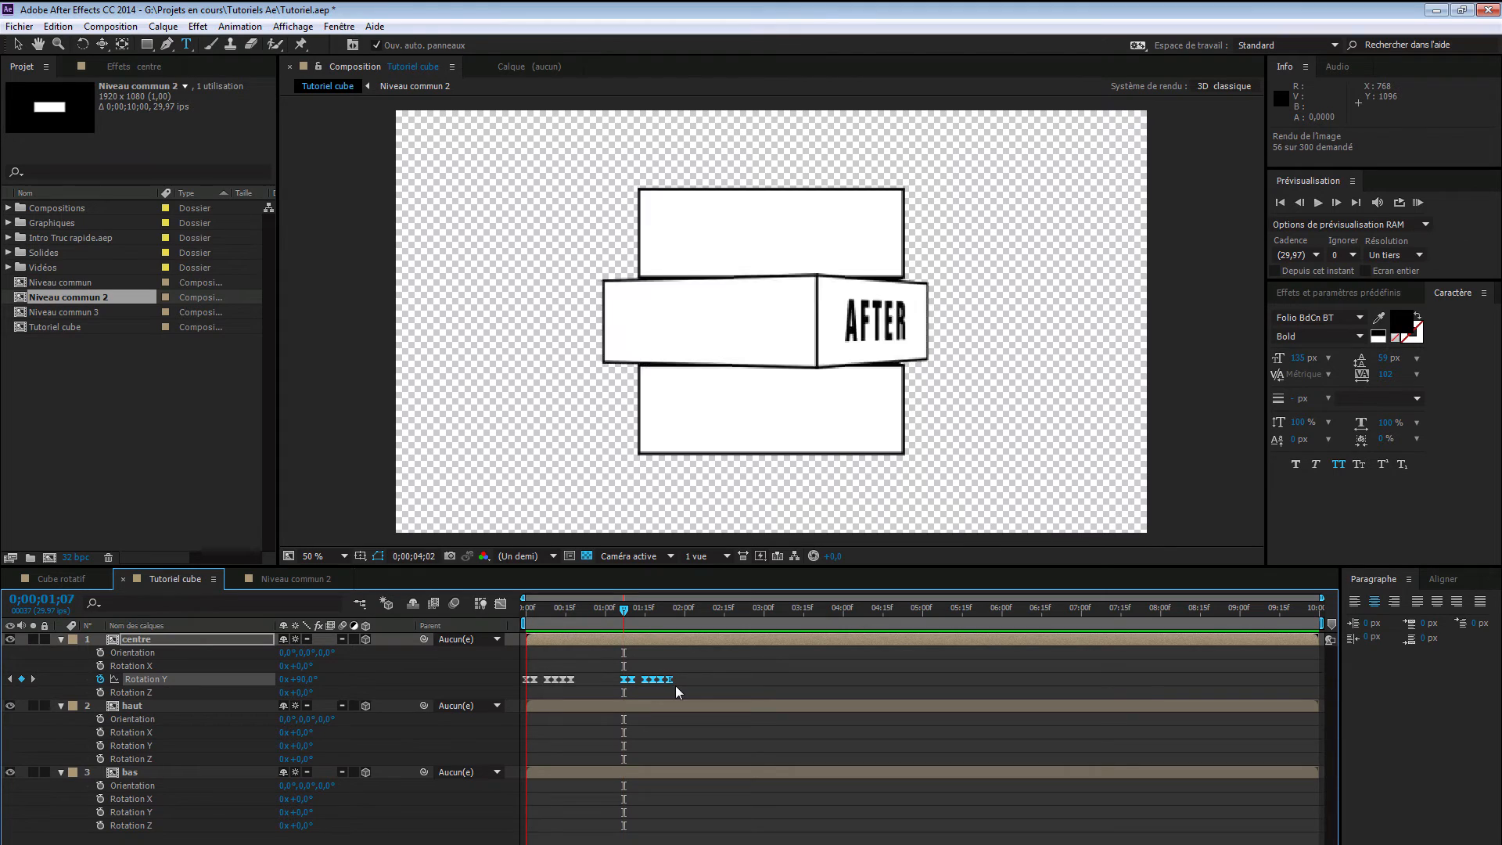
{"action": "key", "text": "space"}
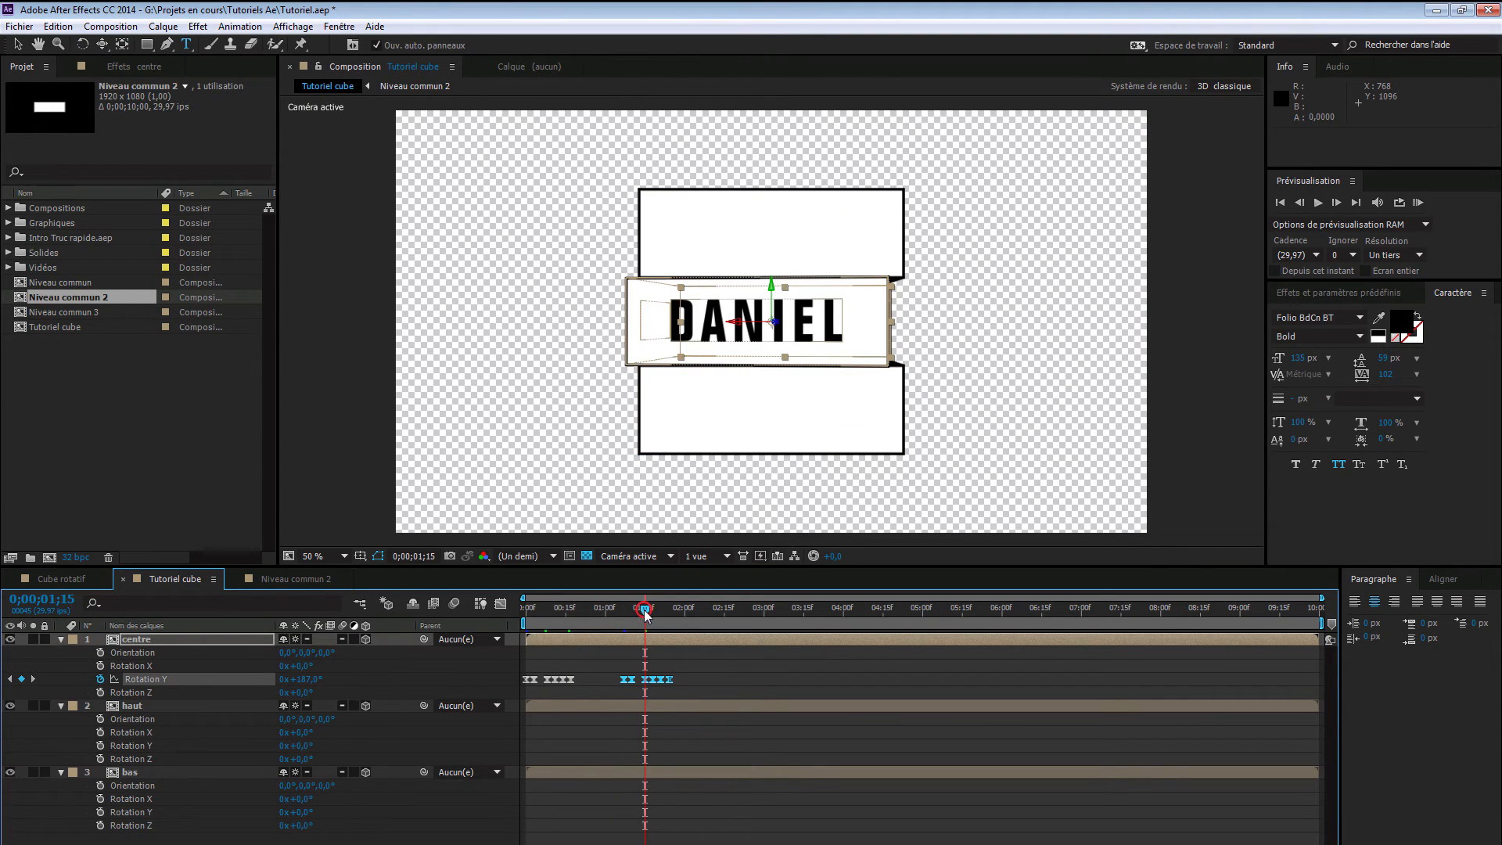
{"action": "left_click_drag", "start_coordinate": [644, 609], "coordinate": [669, 608]}
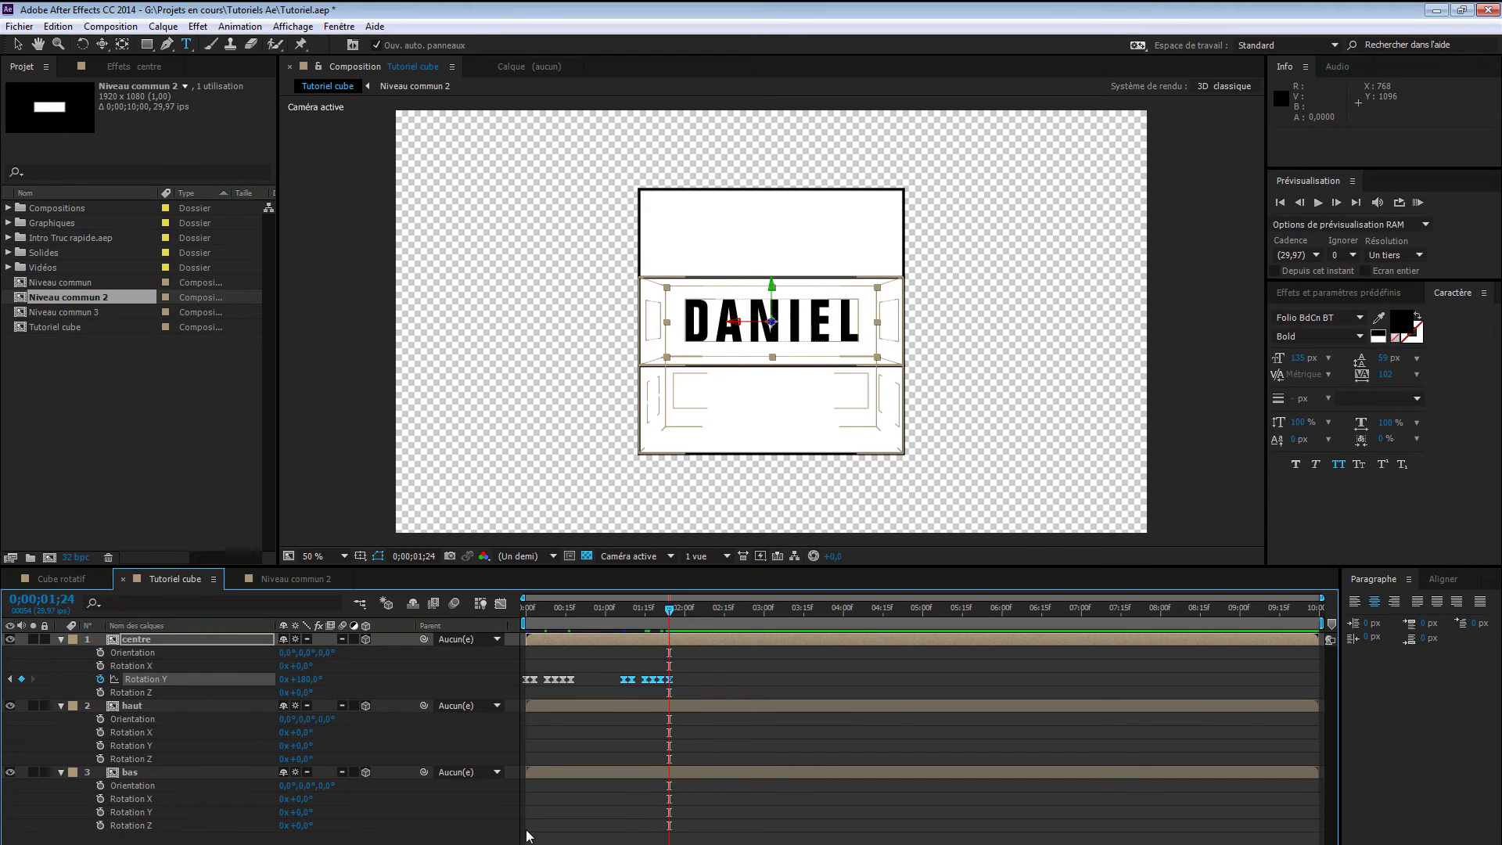
{"action": "key", "text": "ctrl+c"}
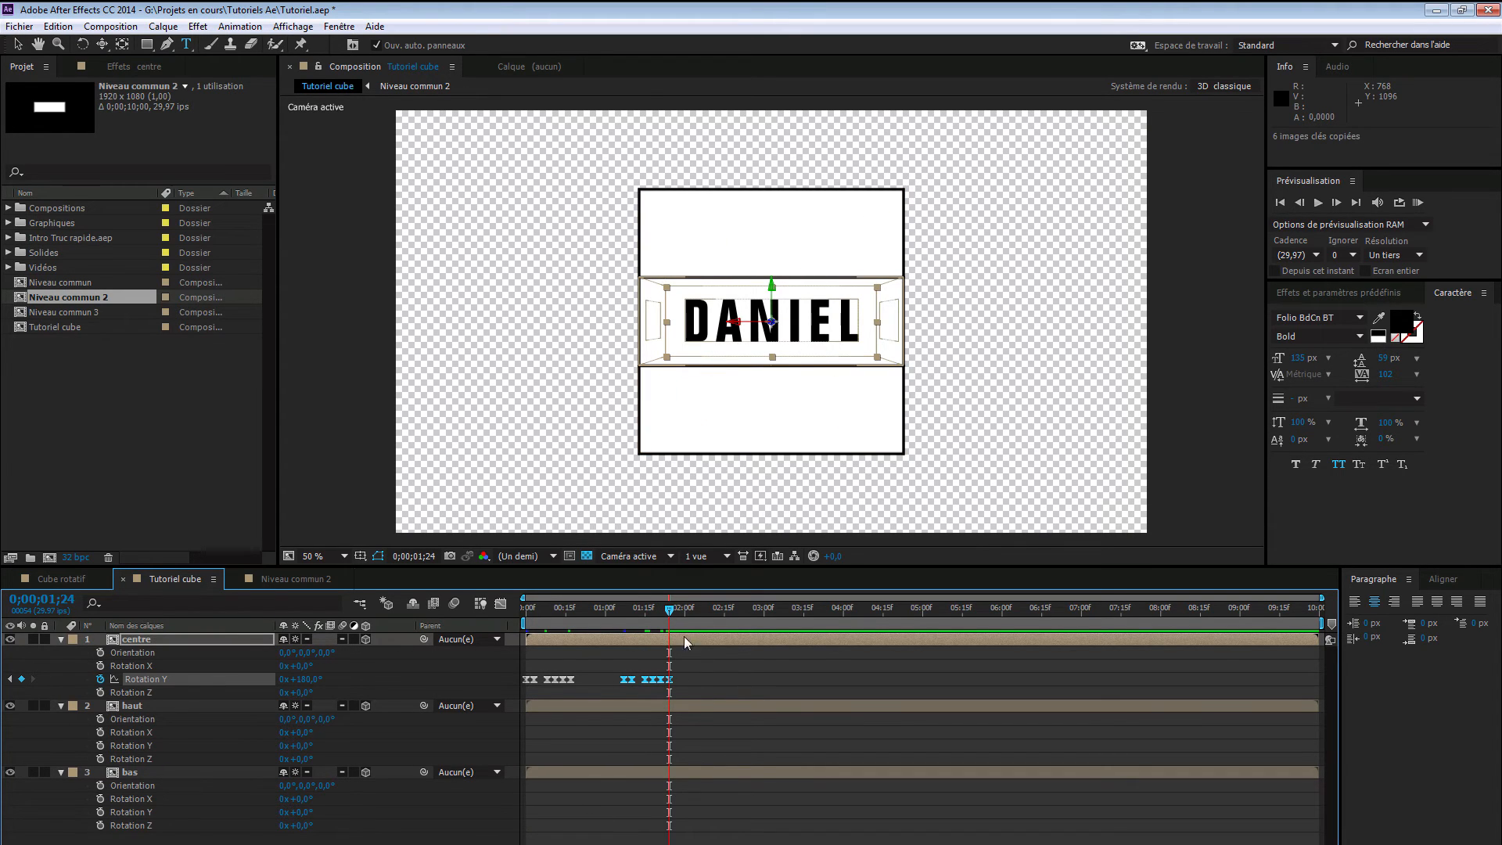
- Paste the keyframes at 0;00;02;14, turn the centre box to 180° showing DANIEL, and preview
{"action": "key", "text": "shift+Page_Down"}
{"action": "key", "text": "shift+Page_Down"}
{"action": "key", "text": "ctrl+v"}
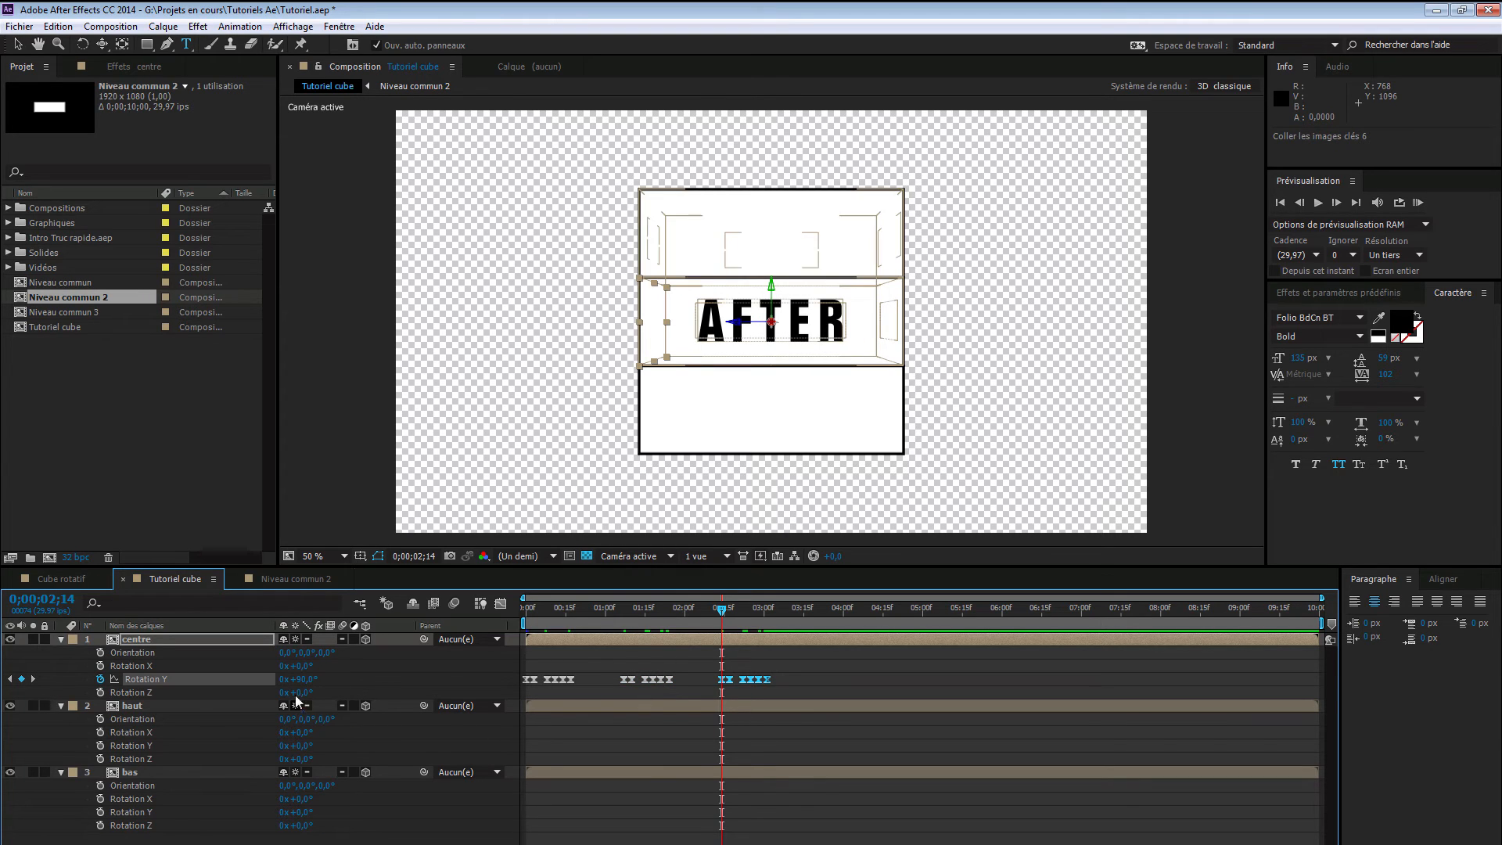
{"action": "left_click_drag", "start_coordinate": [303, 683], "coordinate": [378, 686]}
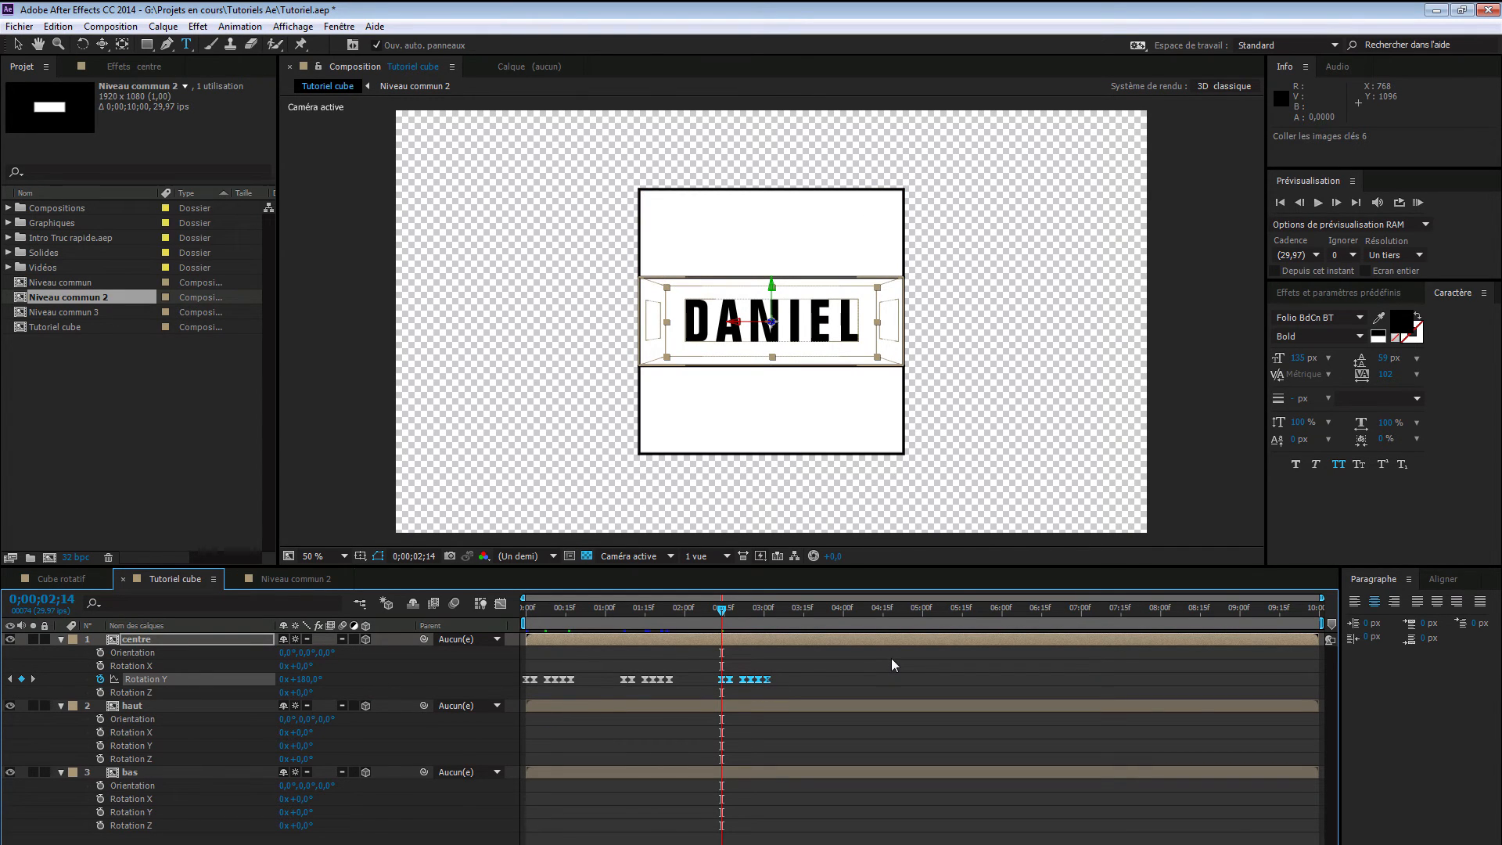
{"action": "key", "text": "KP_0"}
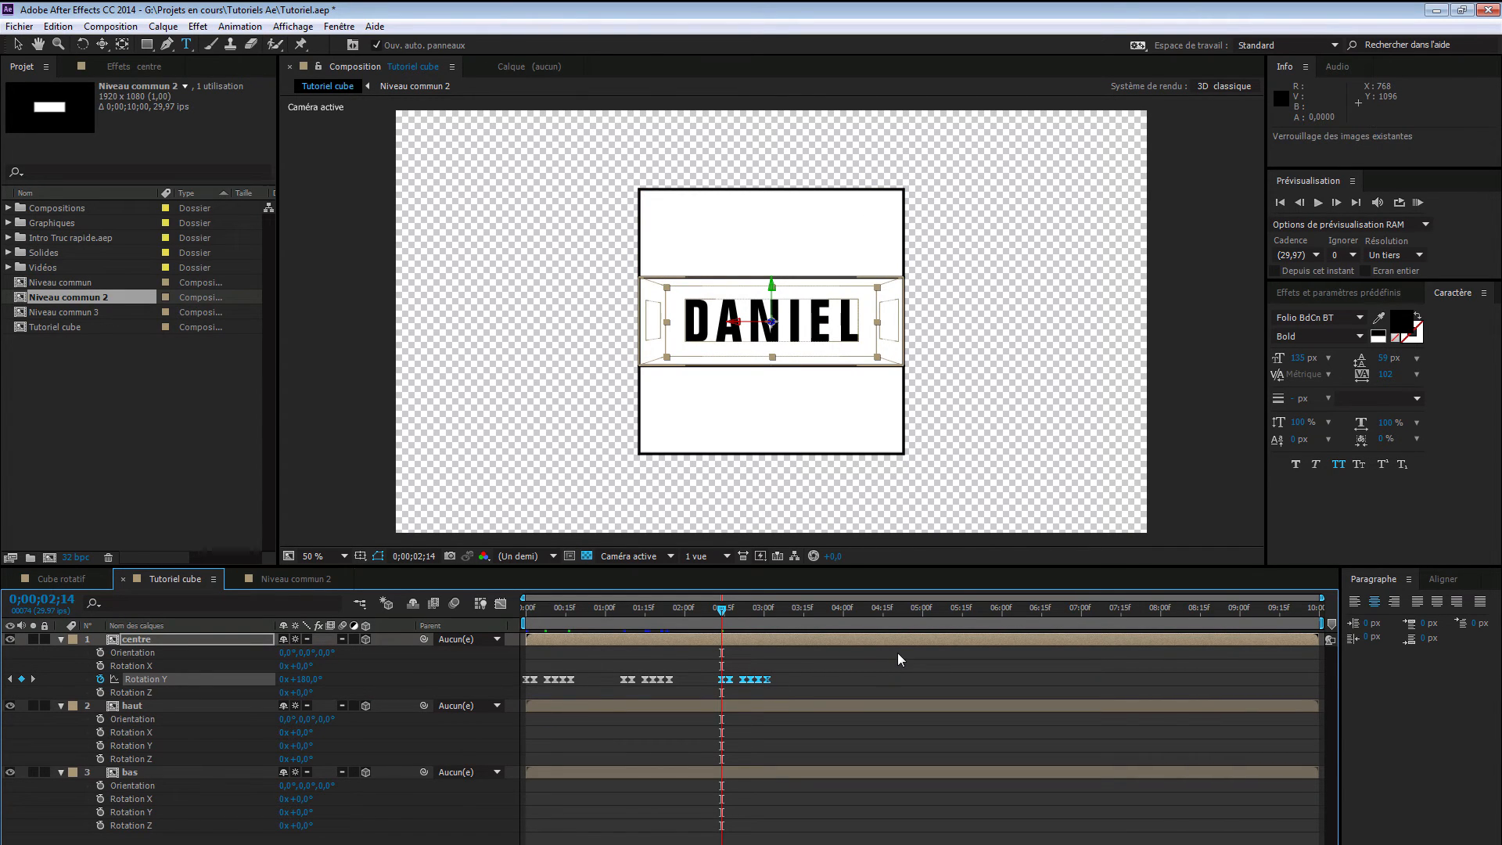
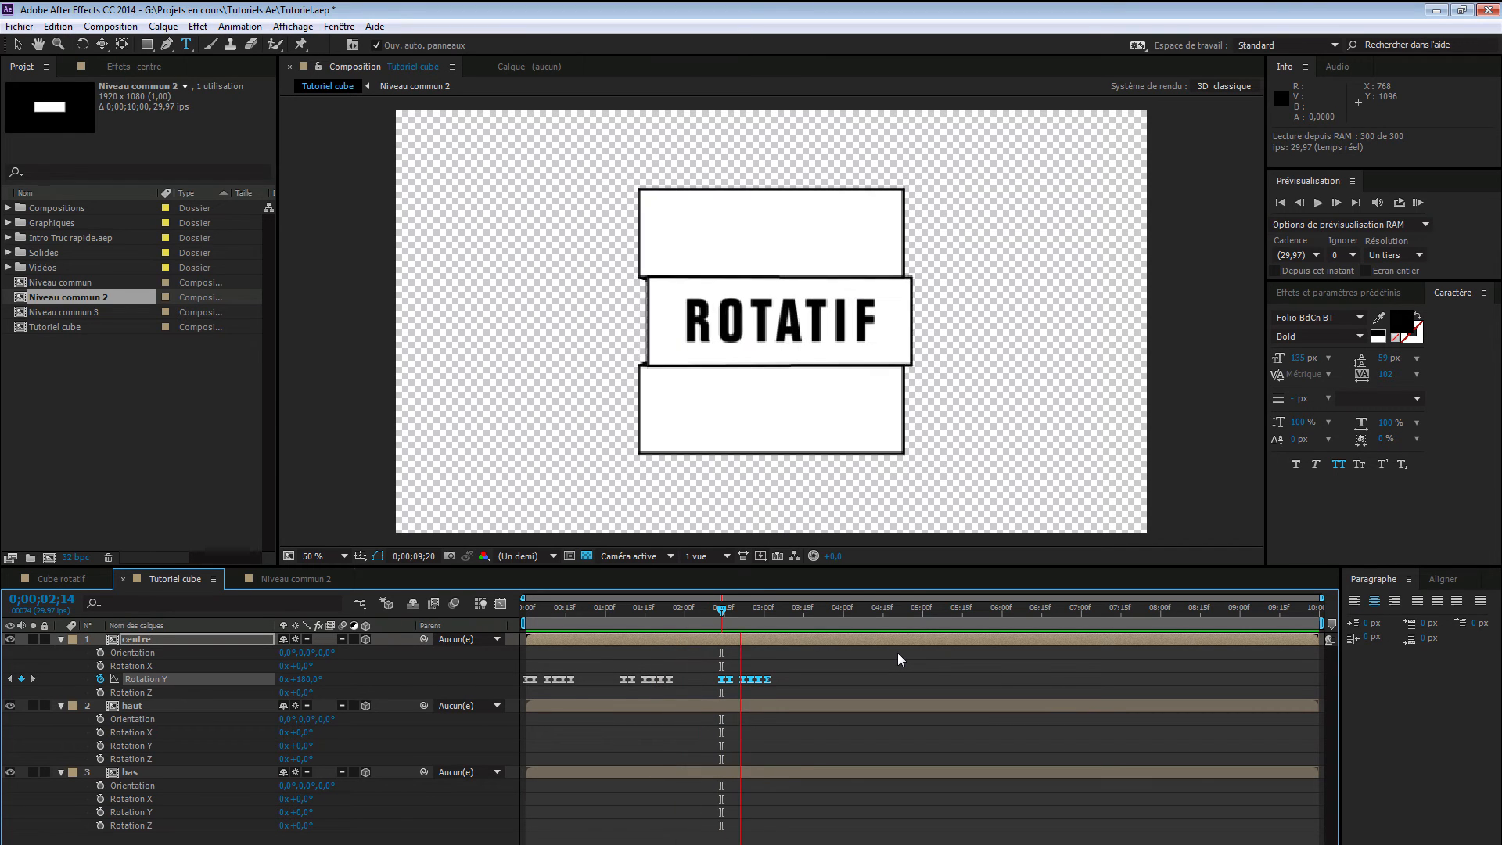
- Stop the preview and marquee-select all of the centre layer's Rotation Y keyframes
{"action": "key", "text": "space"}
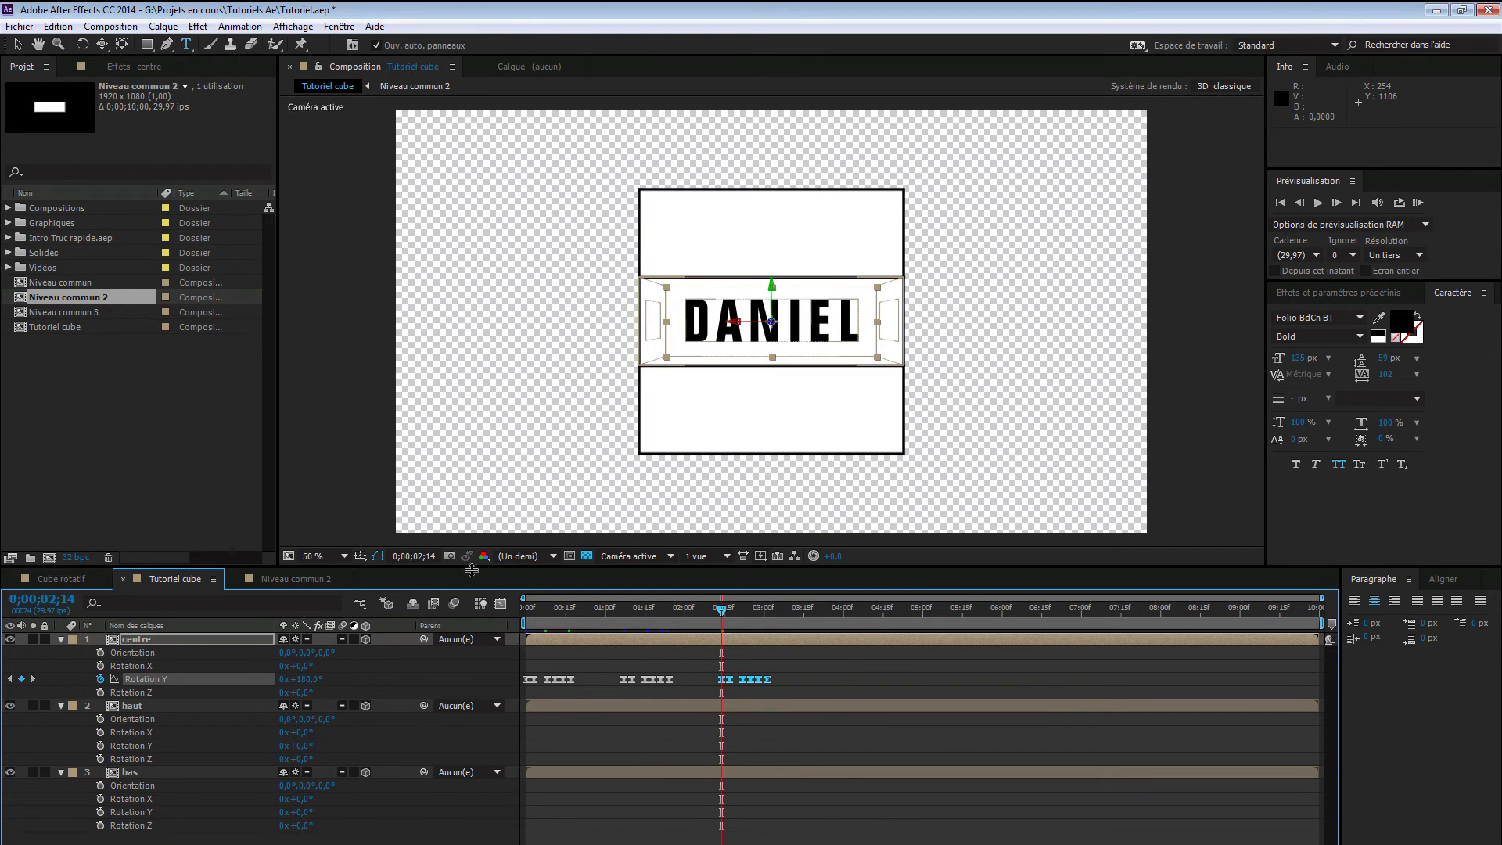
{"action": "left_click", "coordinate": [514, 663]}
{"action": "left_click_drag", "start_coordinate": [541, 667], "coordinate": [795, 692]}
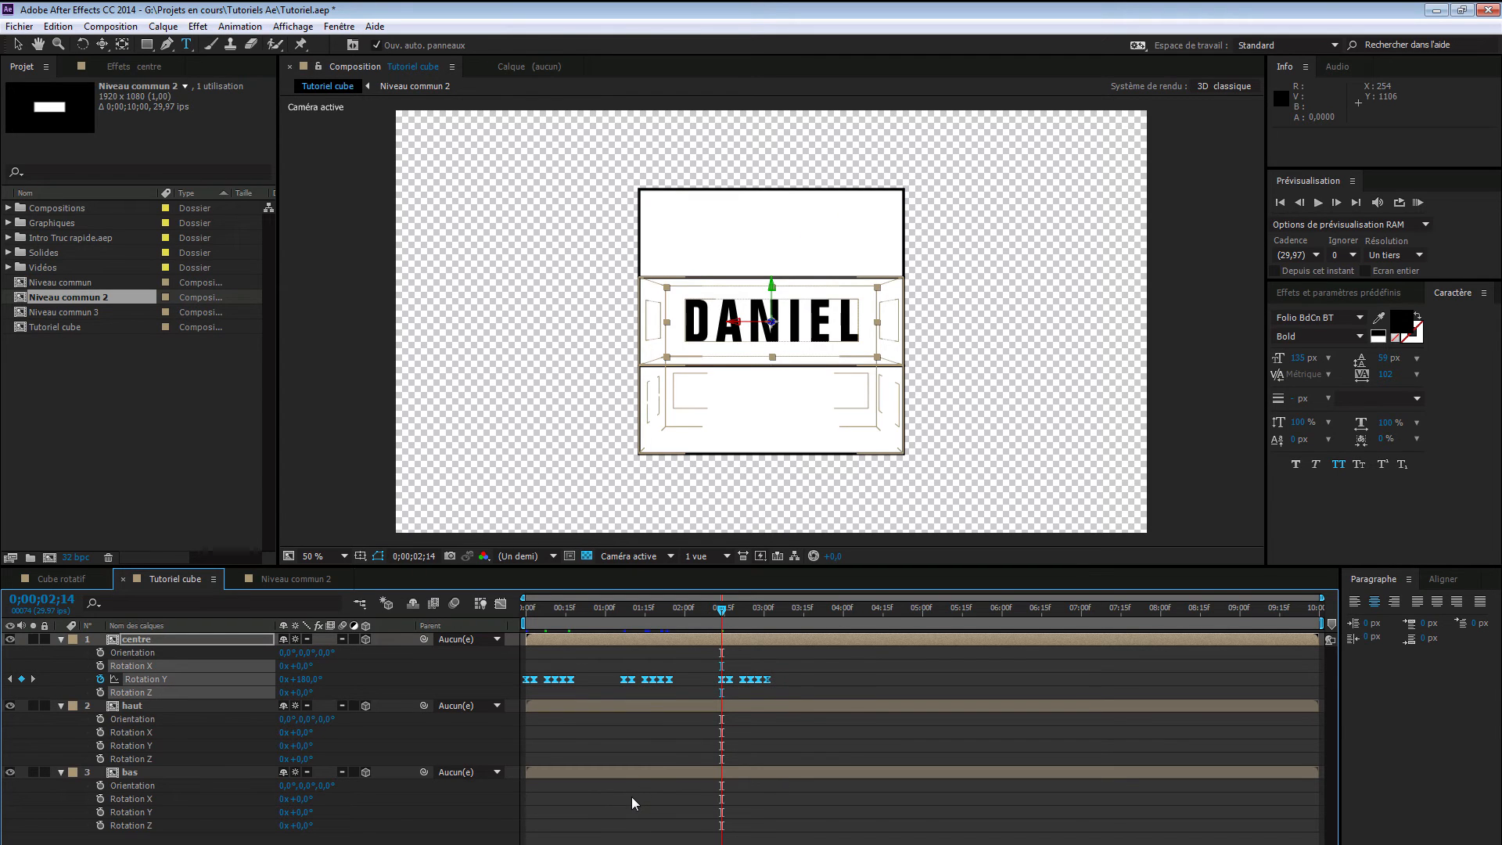
- Paste centre's Rotation Y keyframes from frame 0 into haut and bas, then scrub to 0;00;01;23
{"action": "key", "text": "ctrl+c"}
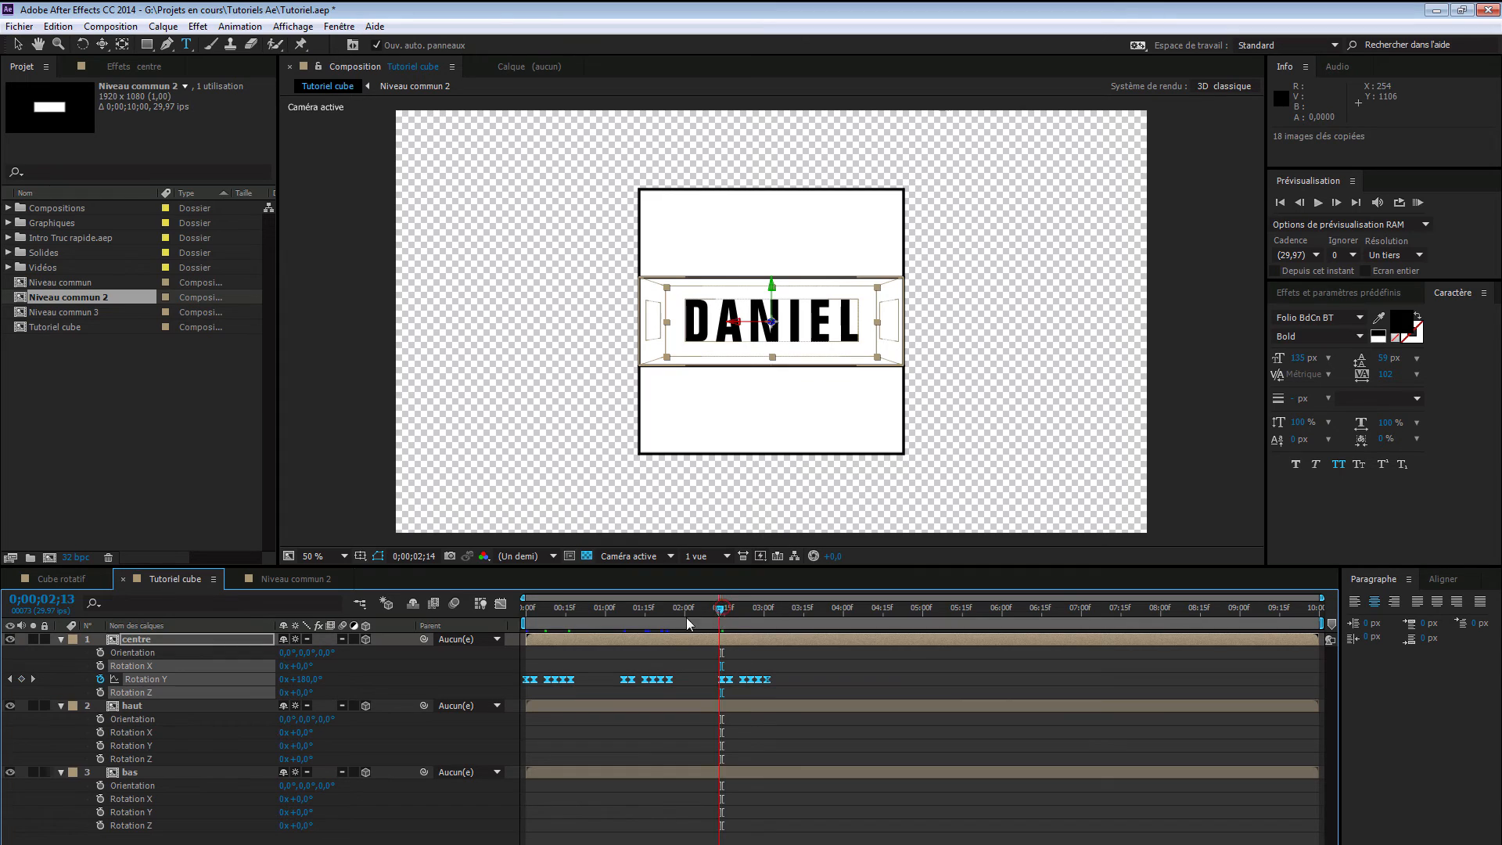
{"action": "key", "text": "Home"}
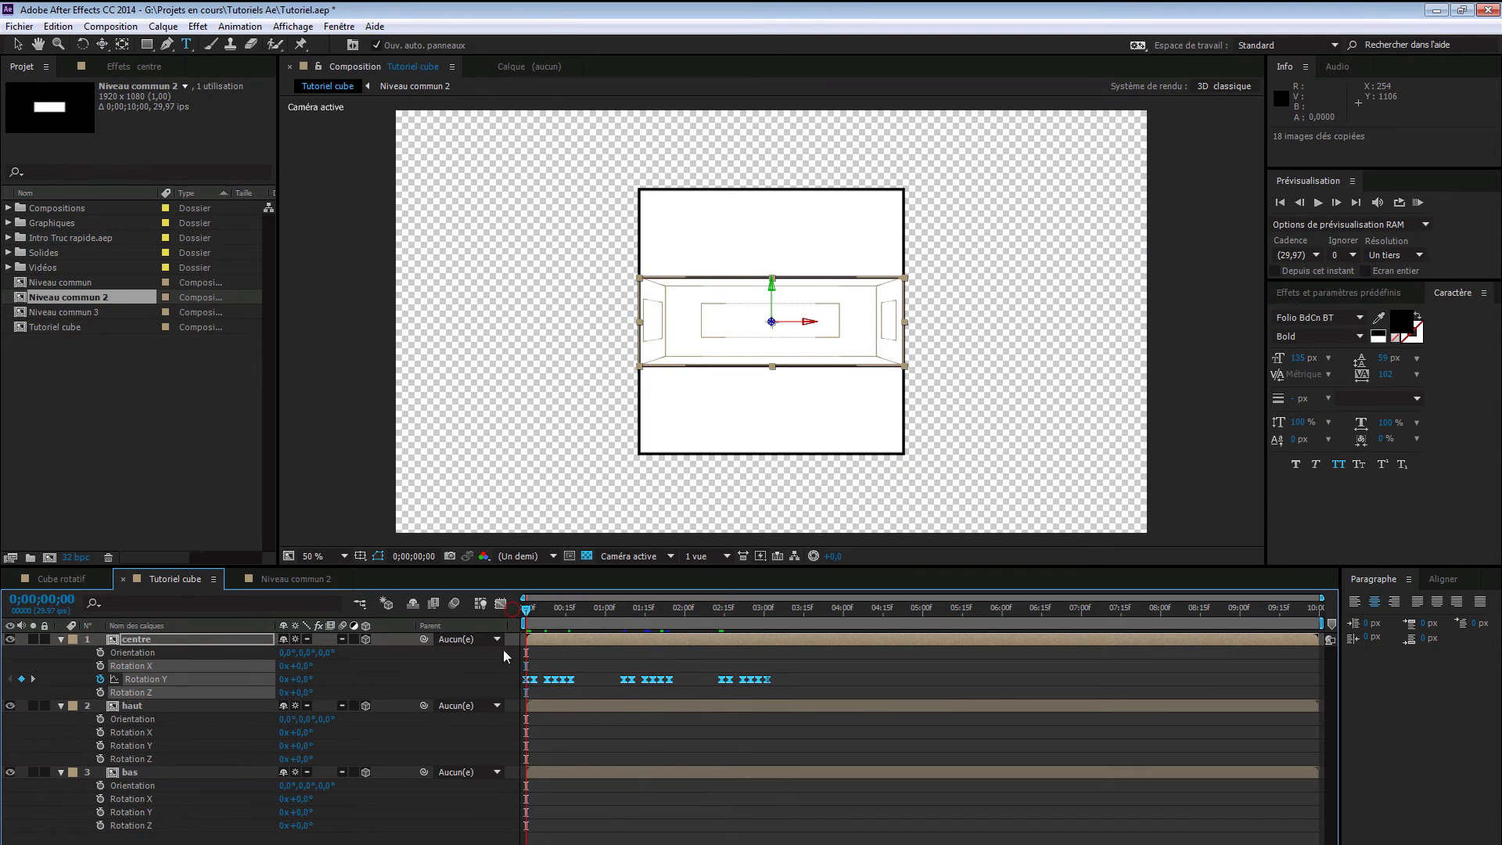
{"action": "left_click", "coordinate": [193, 708]}
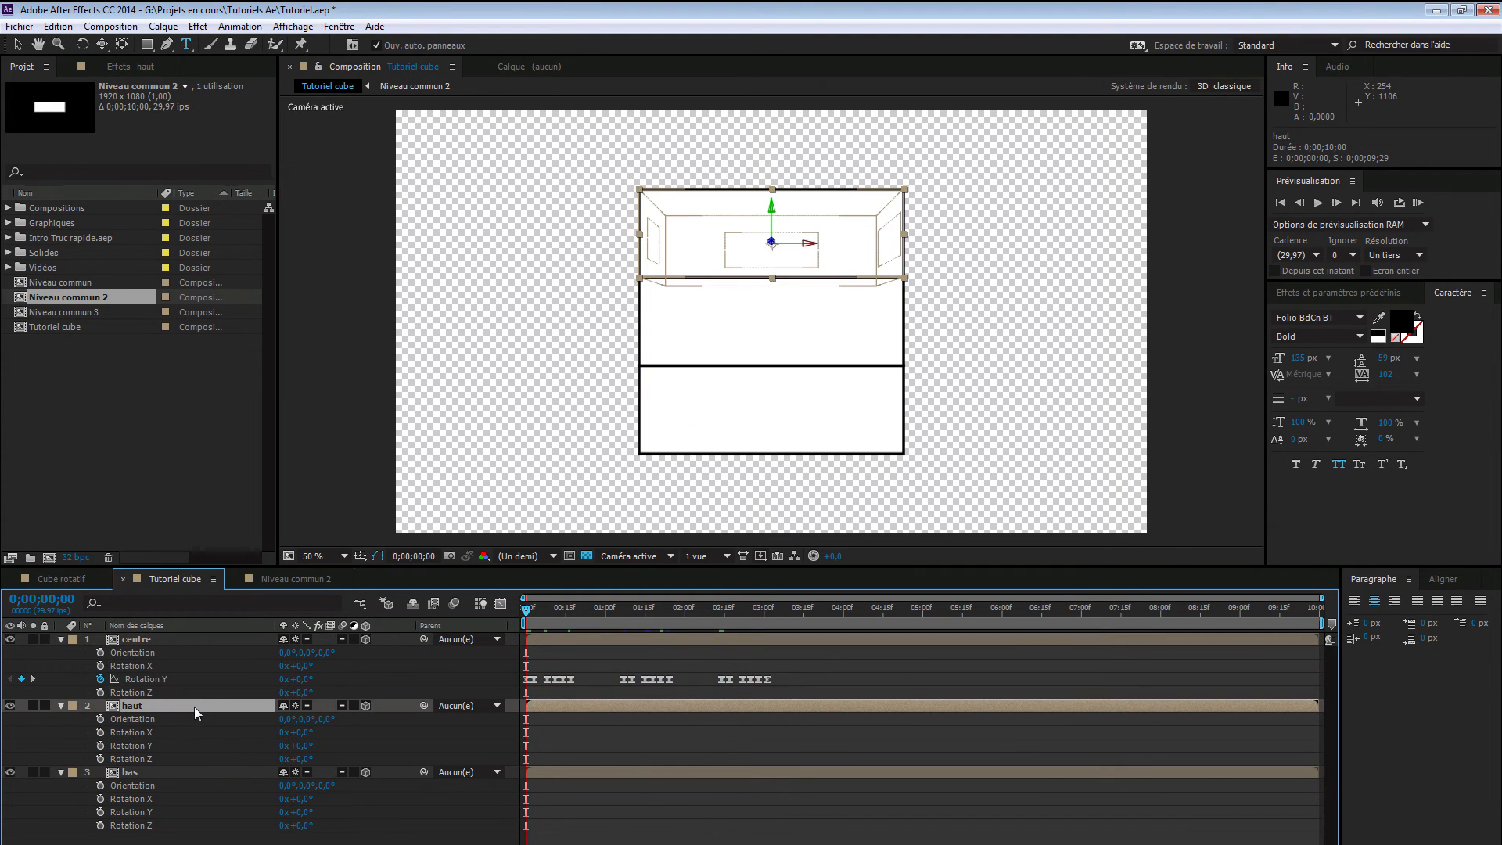
{"action": "key", "text": "ctrl+v"}
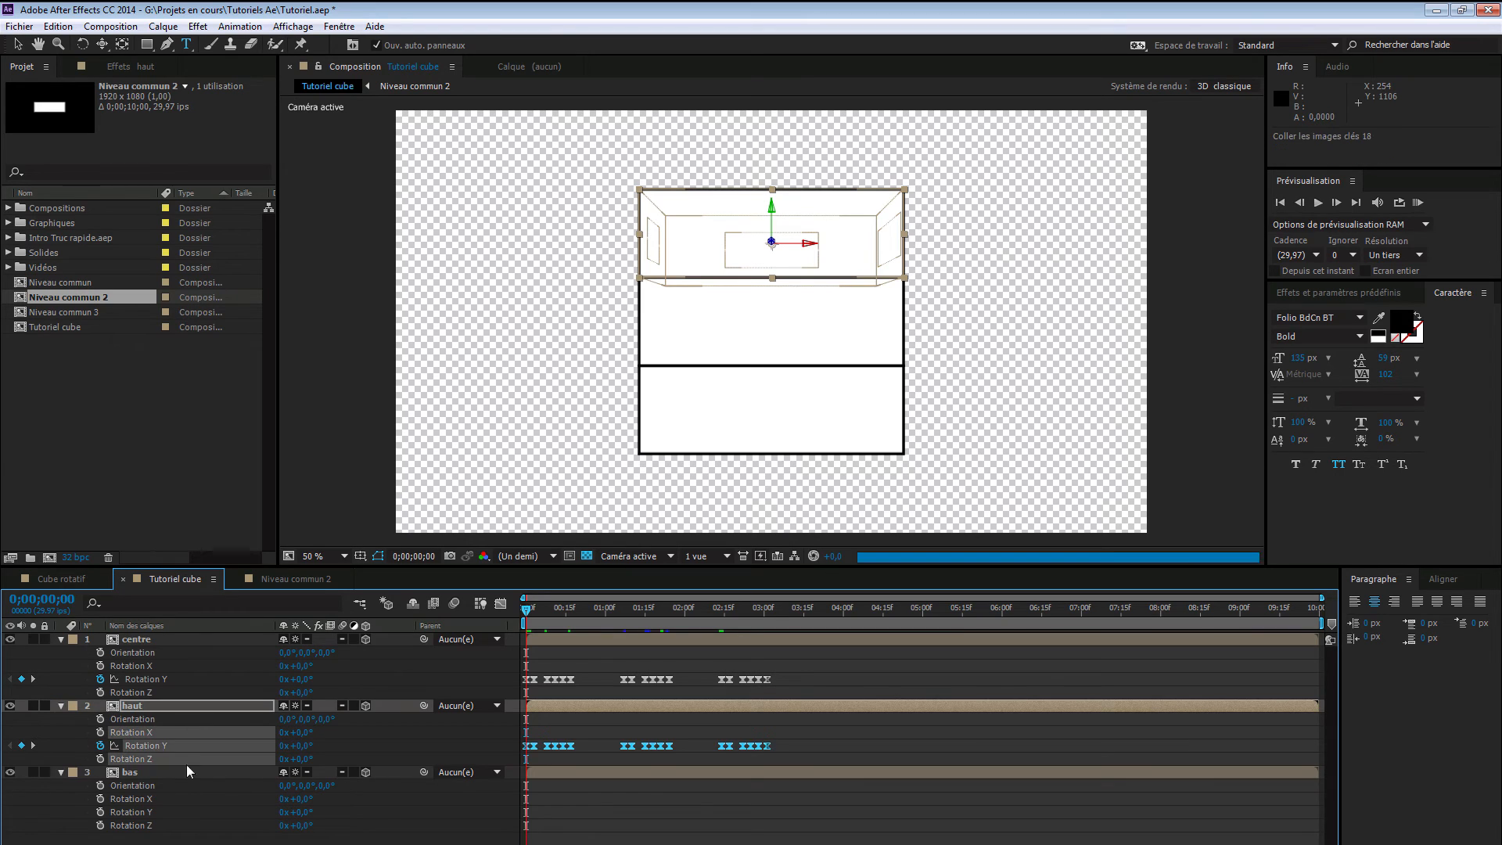
{"action": "left_click", "coordinate": [203, 773]}
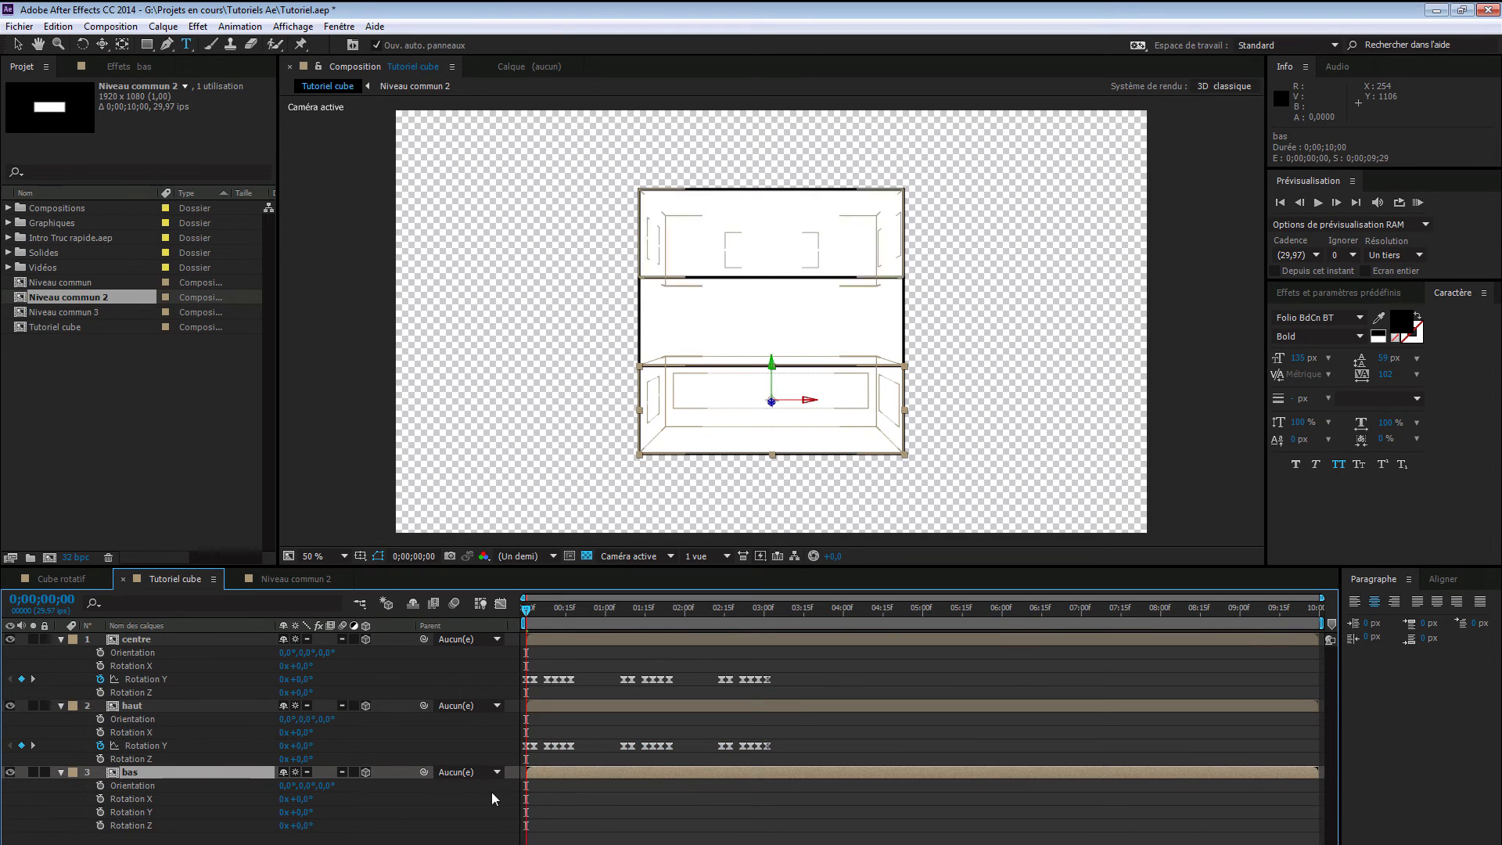
{"action": "key", "text": "ctrl+v"}
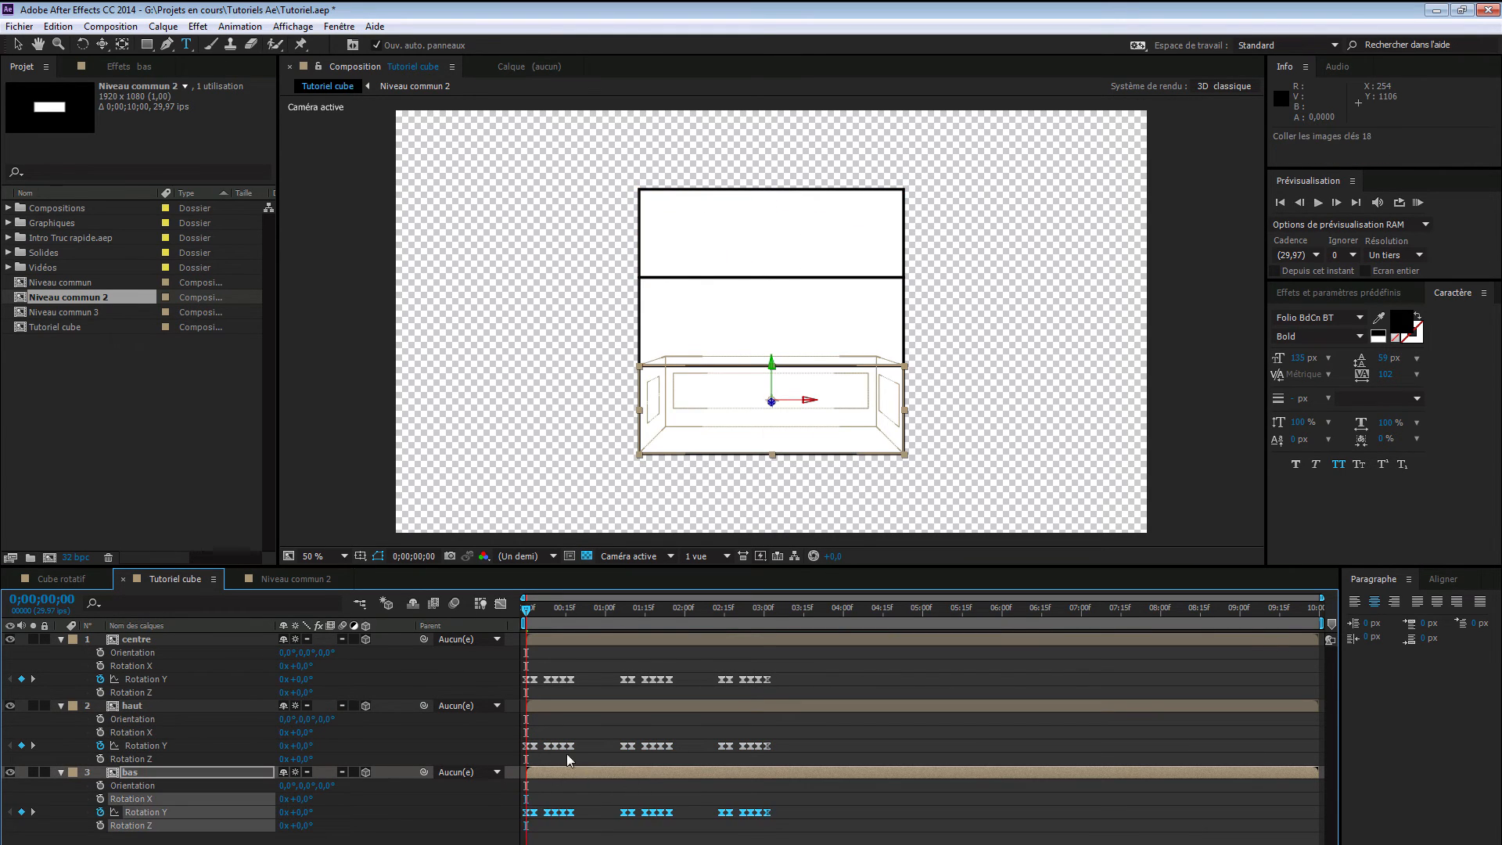
{"action": "left_click", "coordinate": [539, 804]}
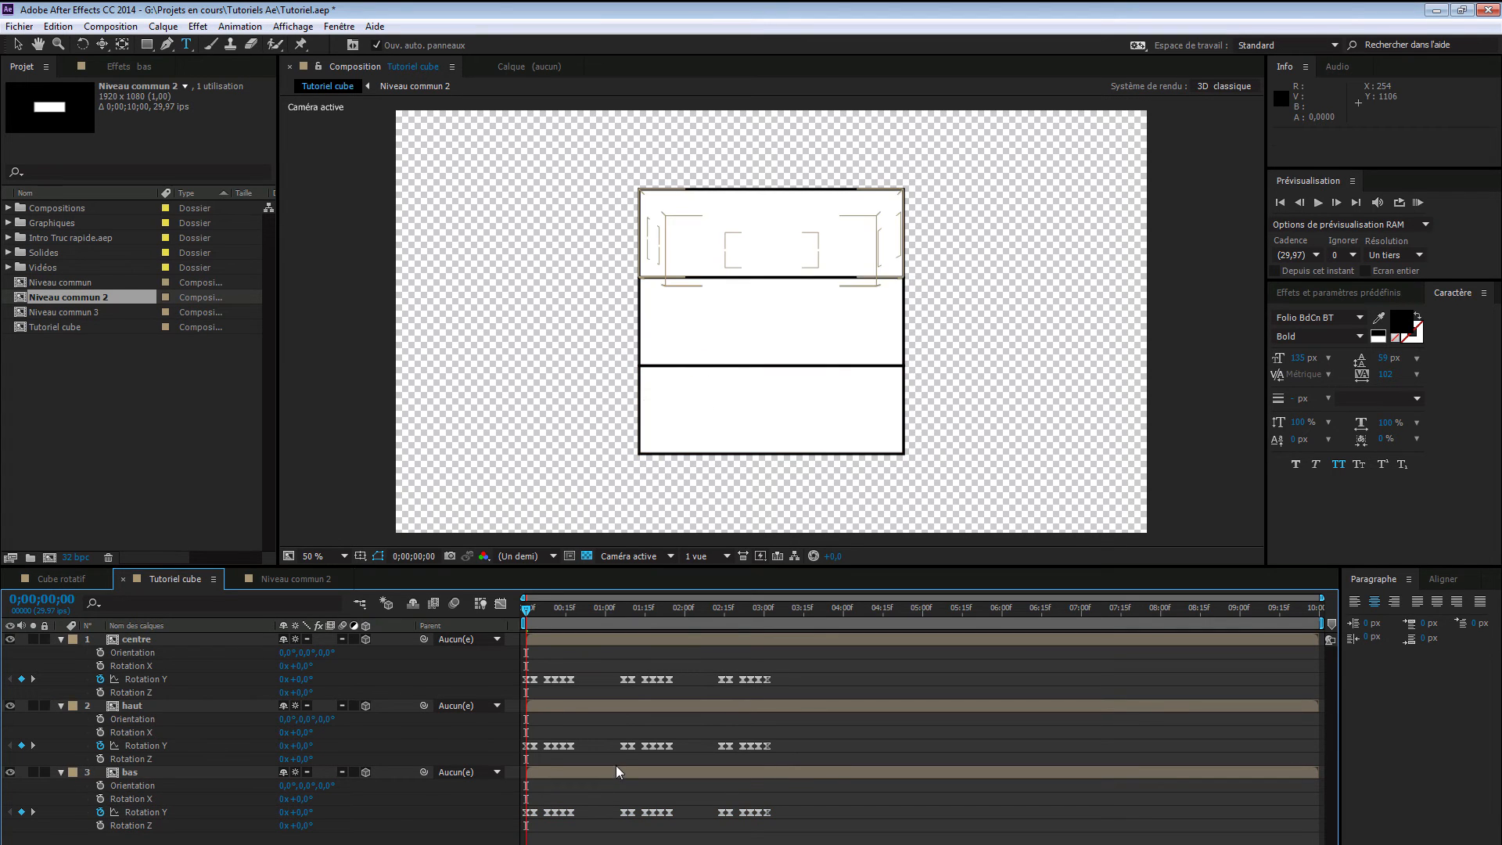
{"action": "mouse_move", "coordinate": [527, 612]}
{"action": "left_mouse_down"}
{"action": "mouse_move", "coordinate": [775, 607]}
{"action": "mouse_move", "coordinate": [526, 621]}
{"action": "left_mouse_up"}
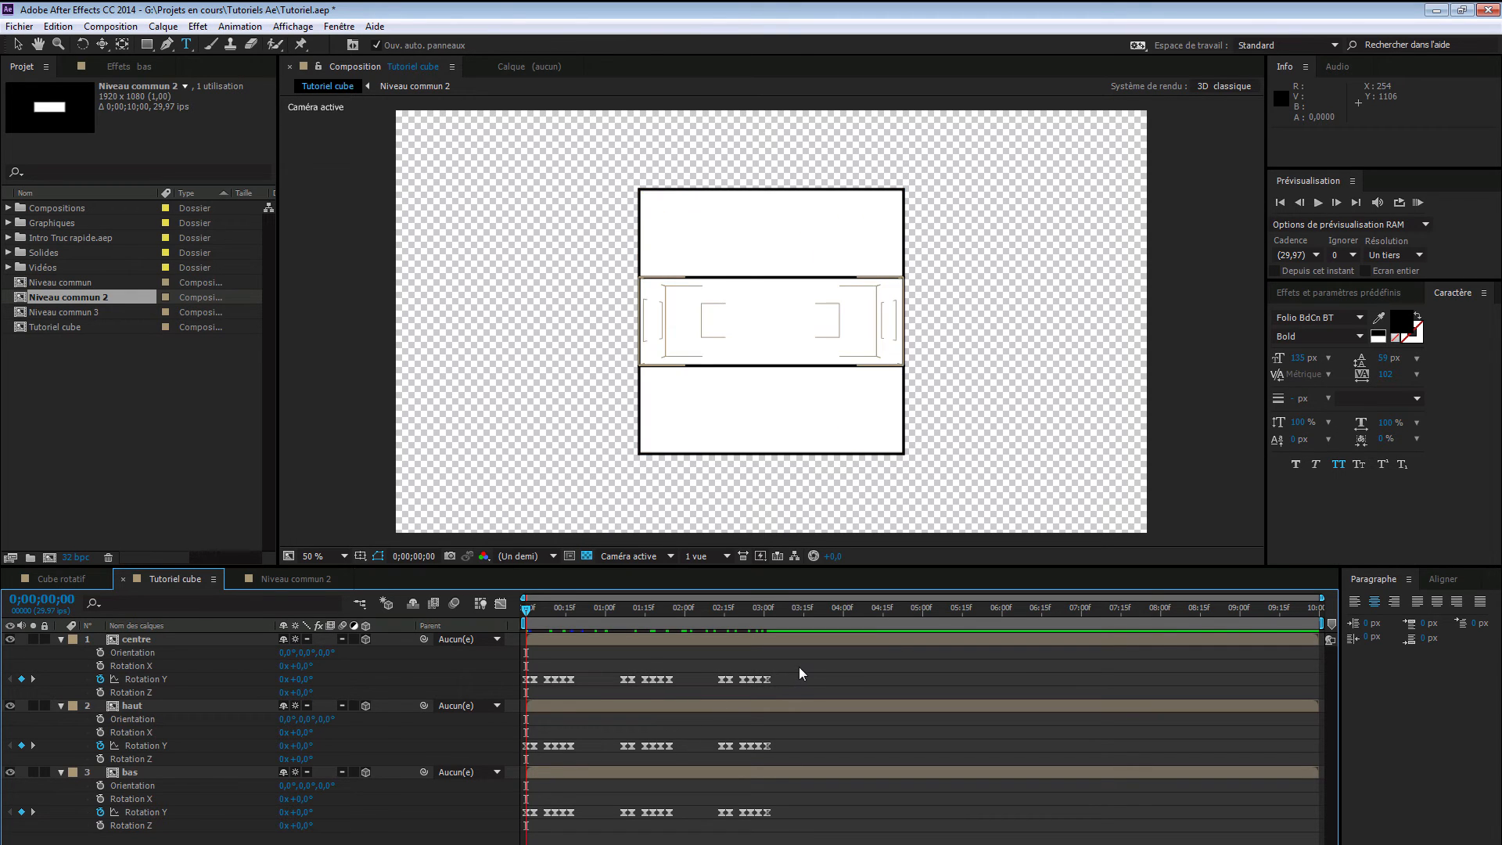
- Shift centre's Rotation Y keyframes to start at 0;00;00;17
{"action": "left_click_drag", "start_coordinate": [800, 669], "coordinate": [574, 690]}
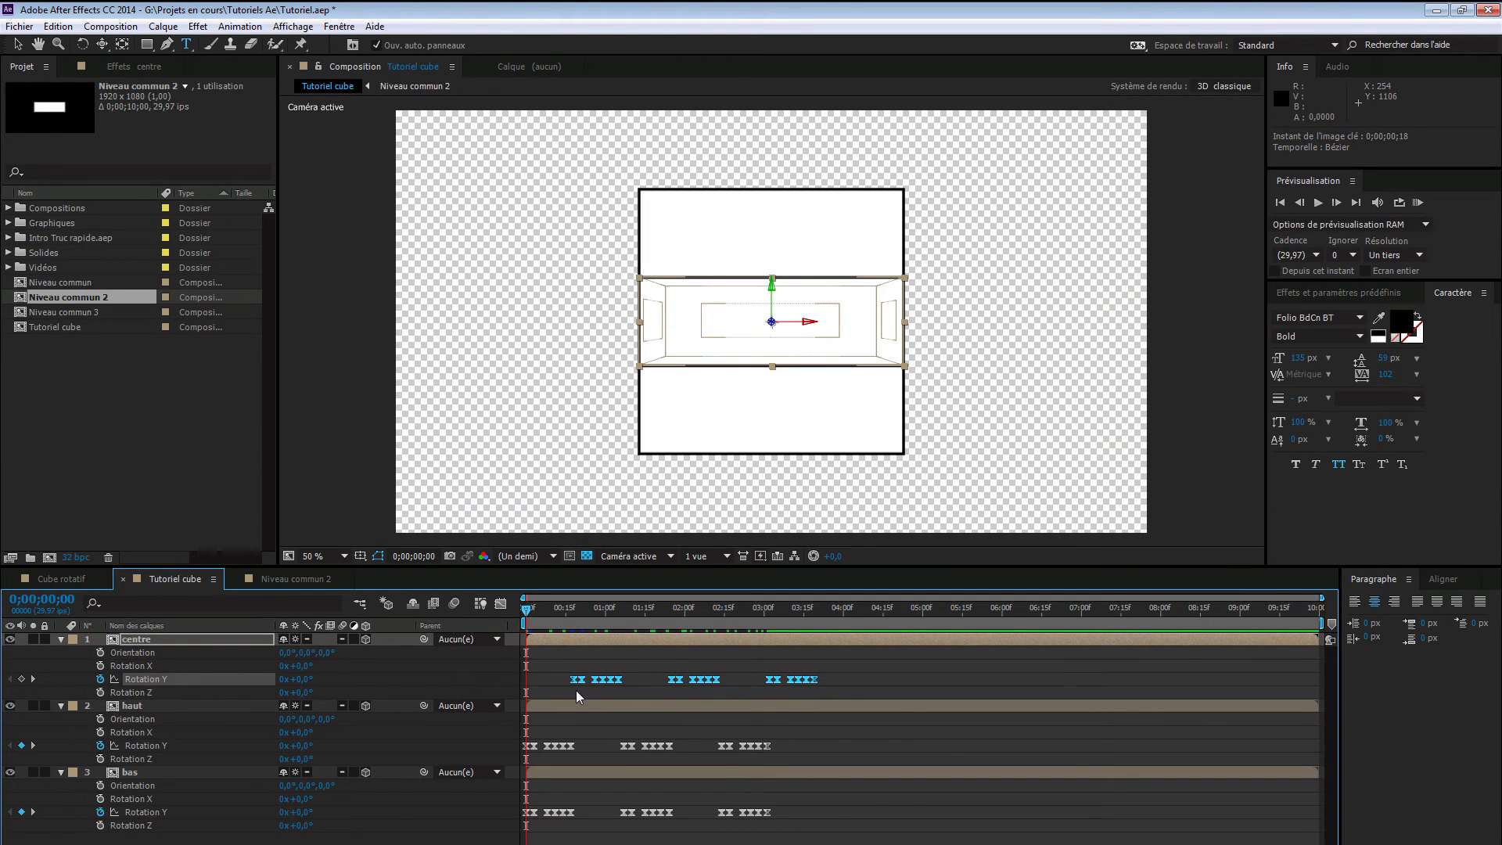
{"action": "left_click_drag", "start_coordinate": [560, 609], "coordinate": [570, 615]}
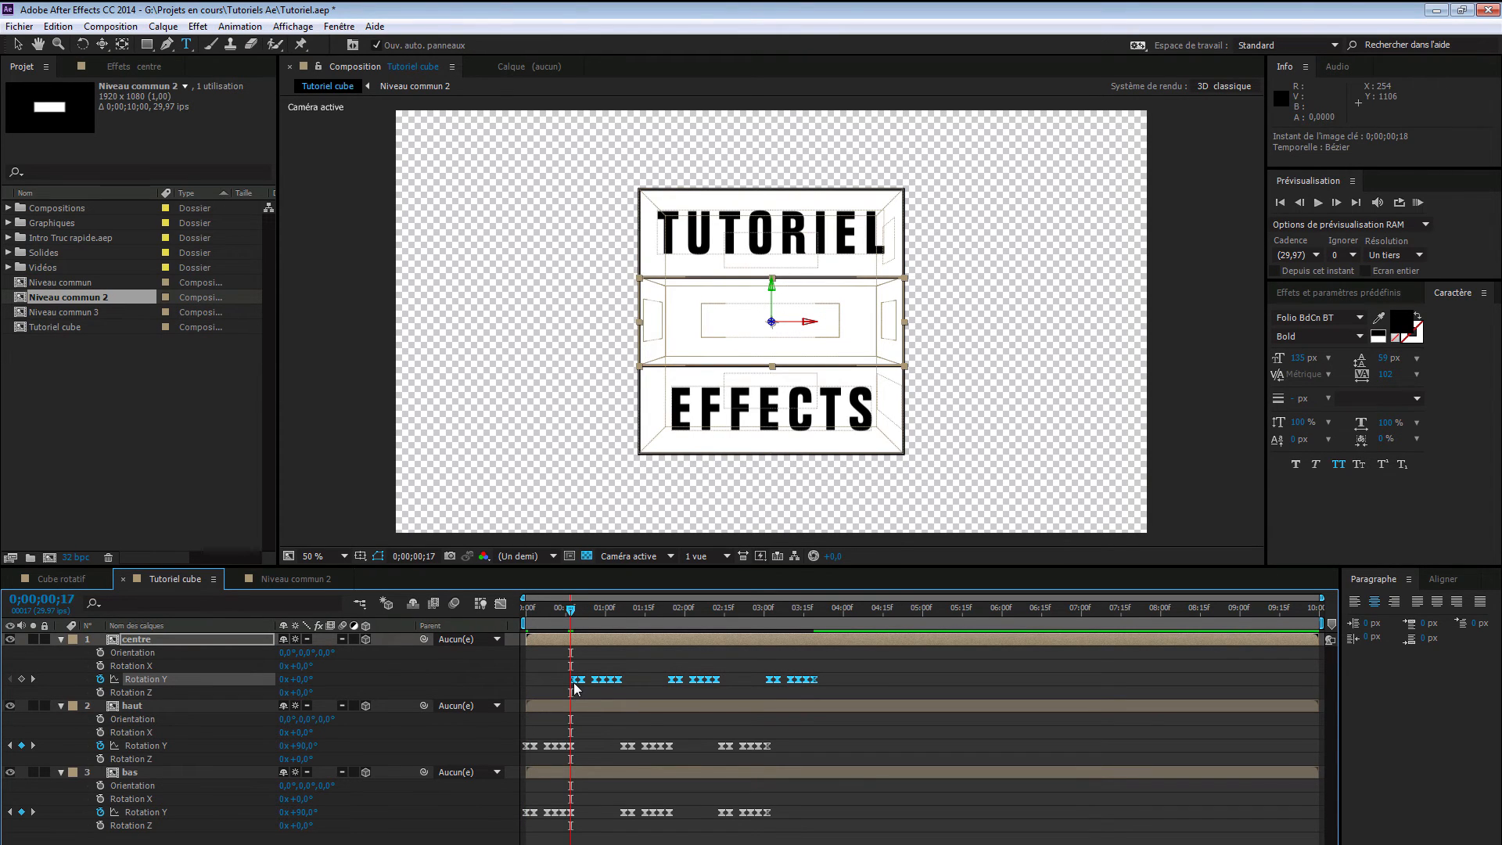
{"action": "key", "text": "alt+Left"}
- Slide bas's Rotation Y keyframes to start at 0;00;01;04
{"action": "left_click_drag", "start_coordinate": [798, 800], "coordinate": [617, 816]}
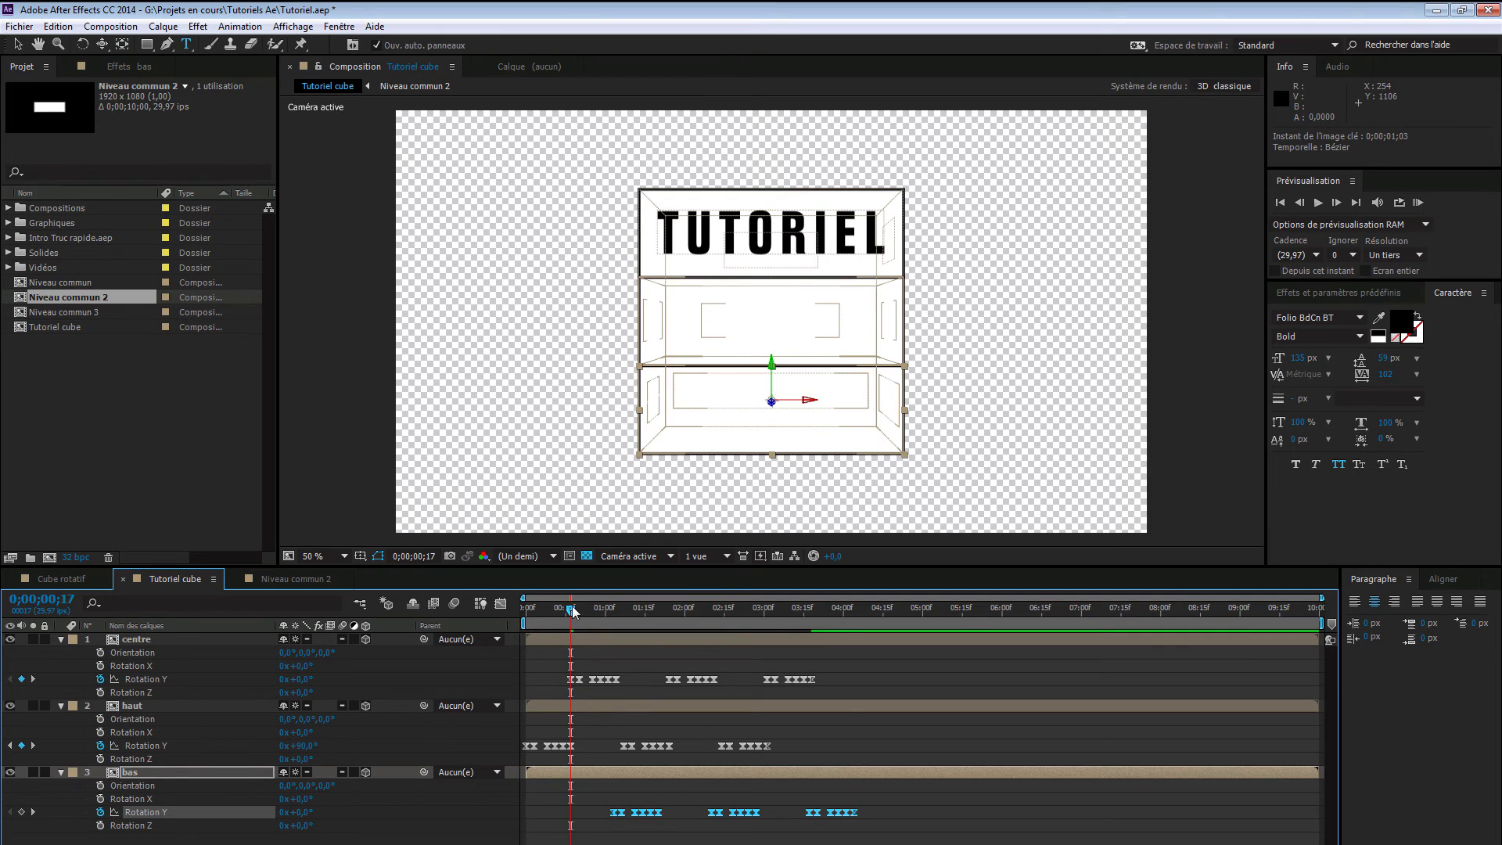
{"action": "left_click_drag", "start_coordinate": [570, 608], "coordinate": [616, 624]}
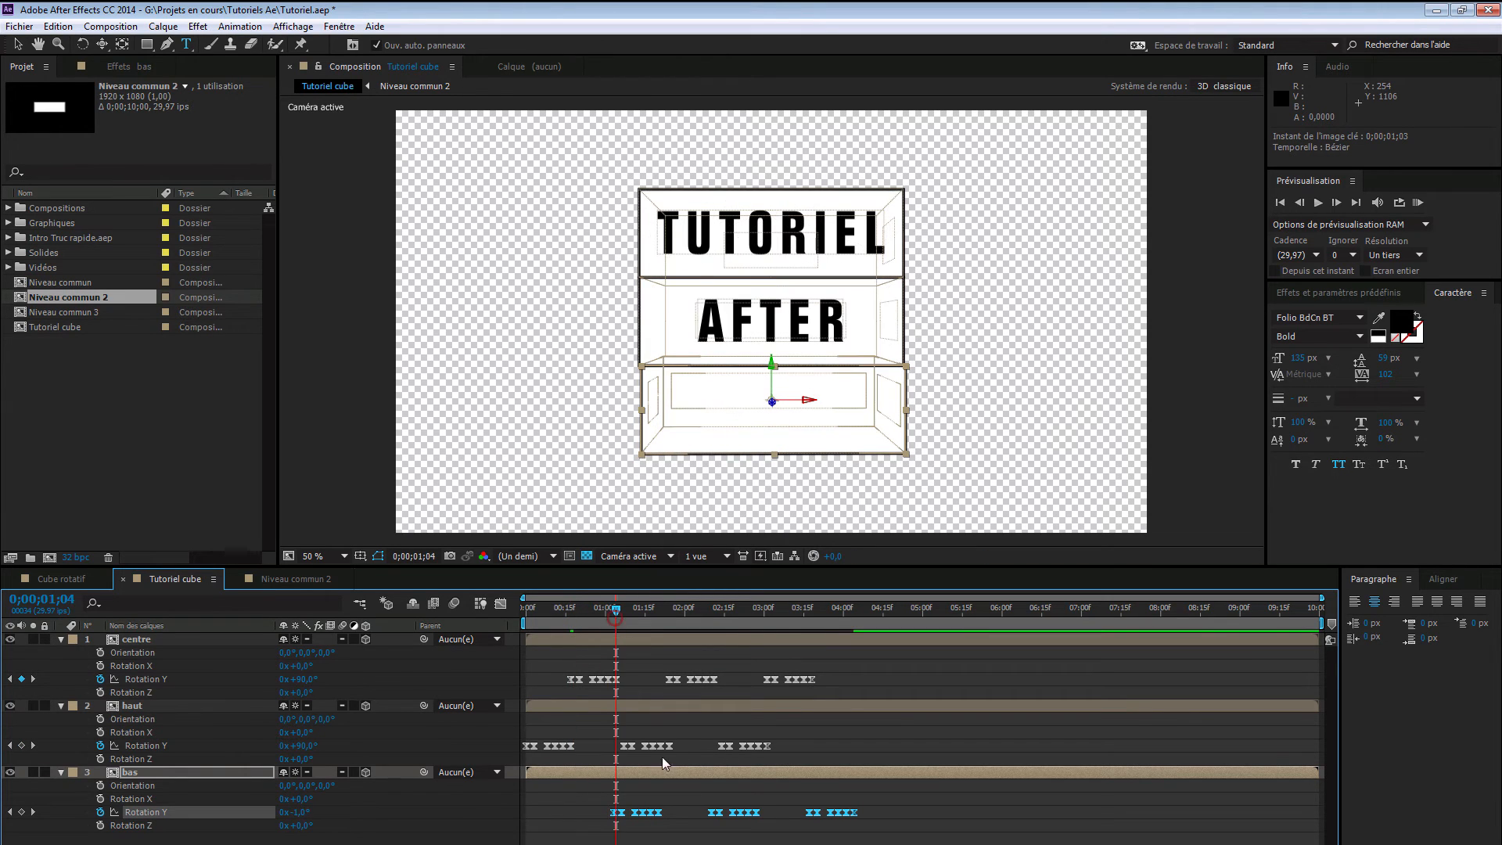
{"action": "left_click_drag", "start_coordinate": [617, 814], "coordinate": [620, 814]}
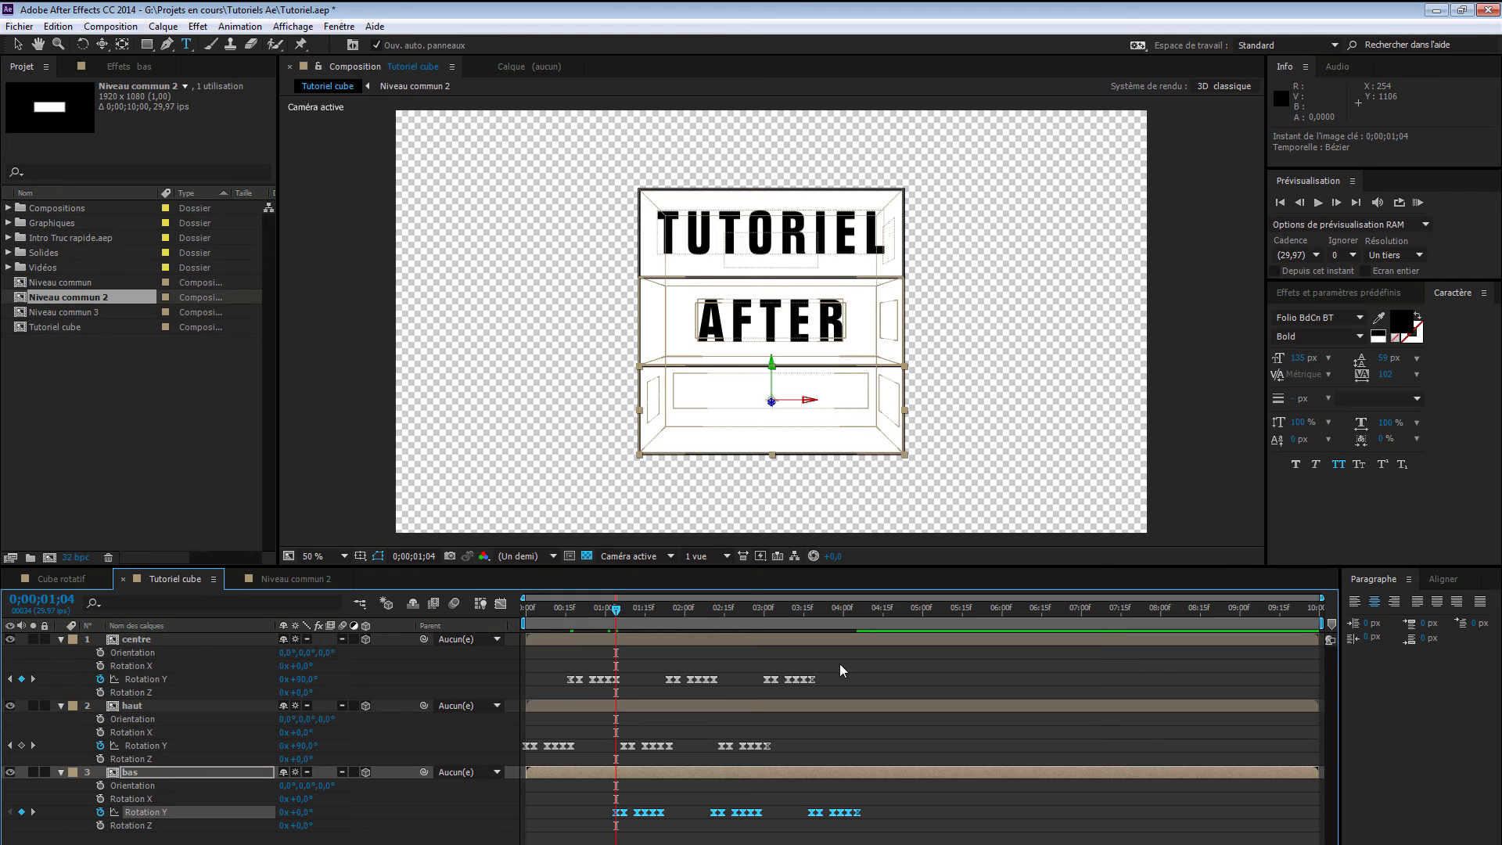
{"action": "left_click_drag", "start_coordinate": [796, 733], "coordinate": [657, 749]}
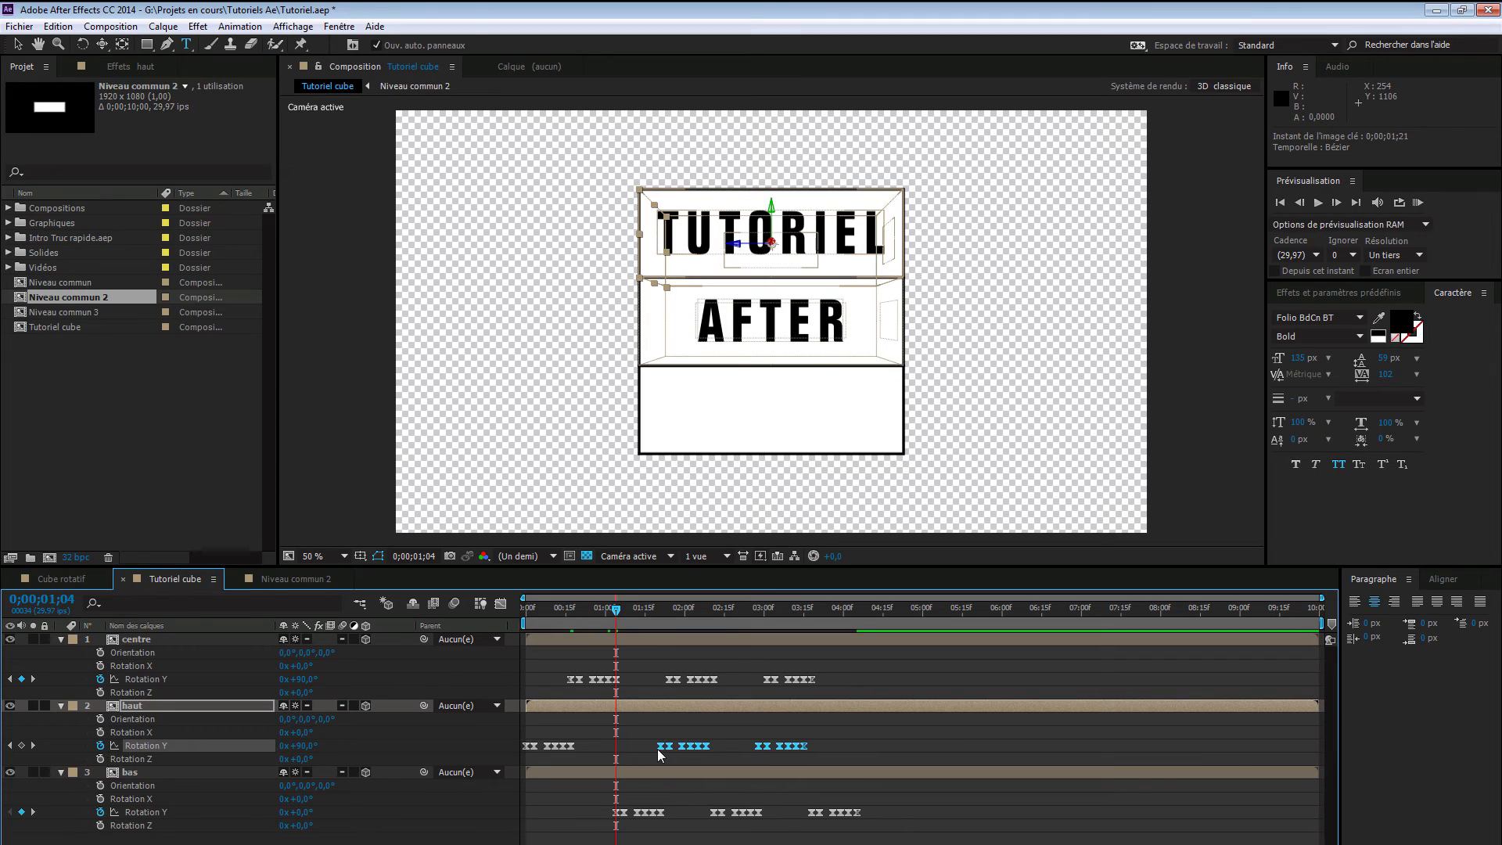
- Move the second flip groups later: centre's to 0;00;02;08, bas's to 0;00;02;25
{"action": "left_click", "coordinate": [656, 609]}
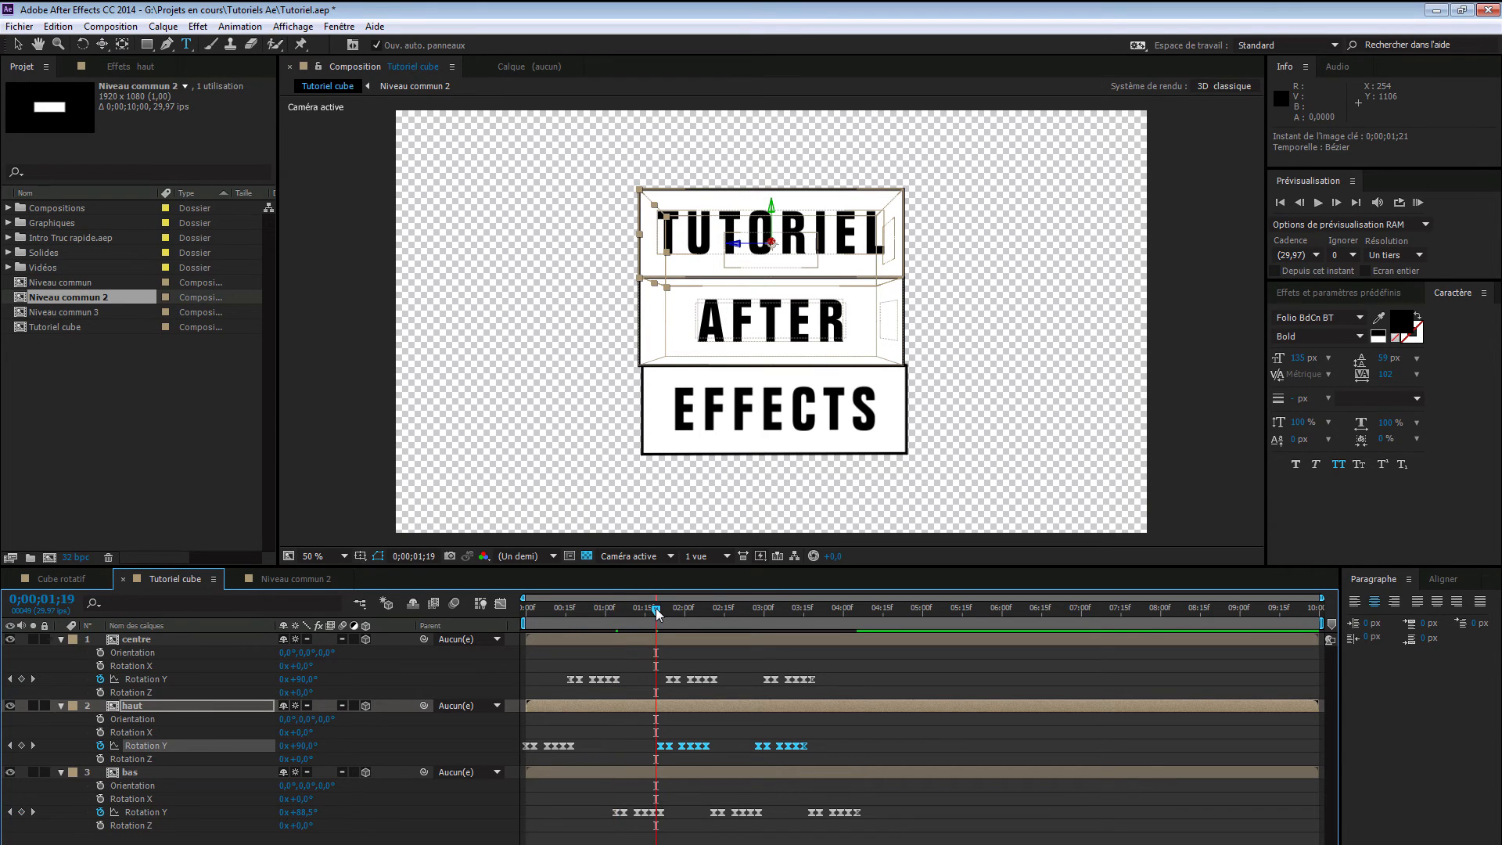
{"action": "left_click_drag", "start_coordinate": [656, 608], "coordinate": [660, 607]}
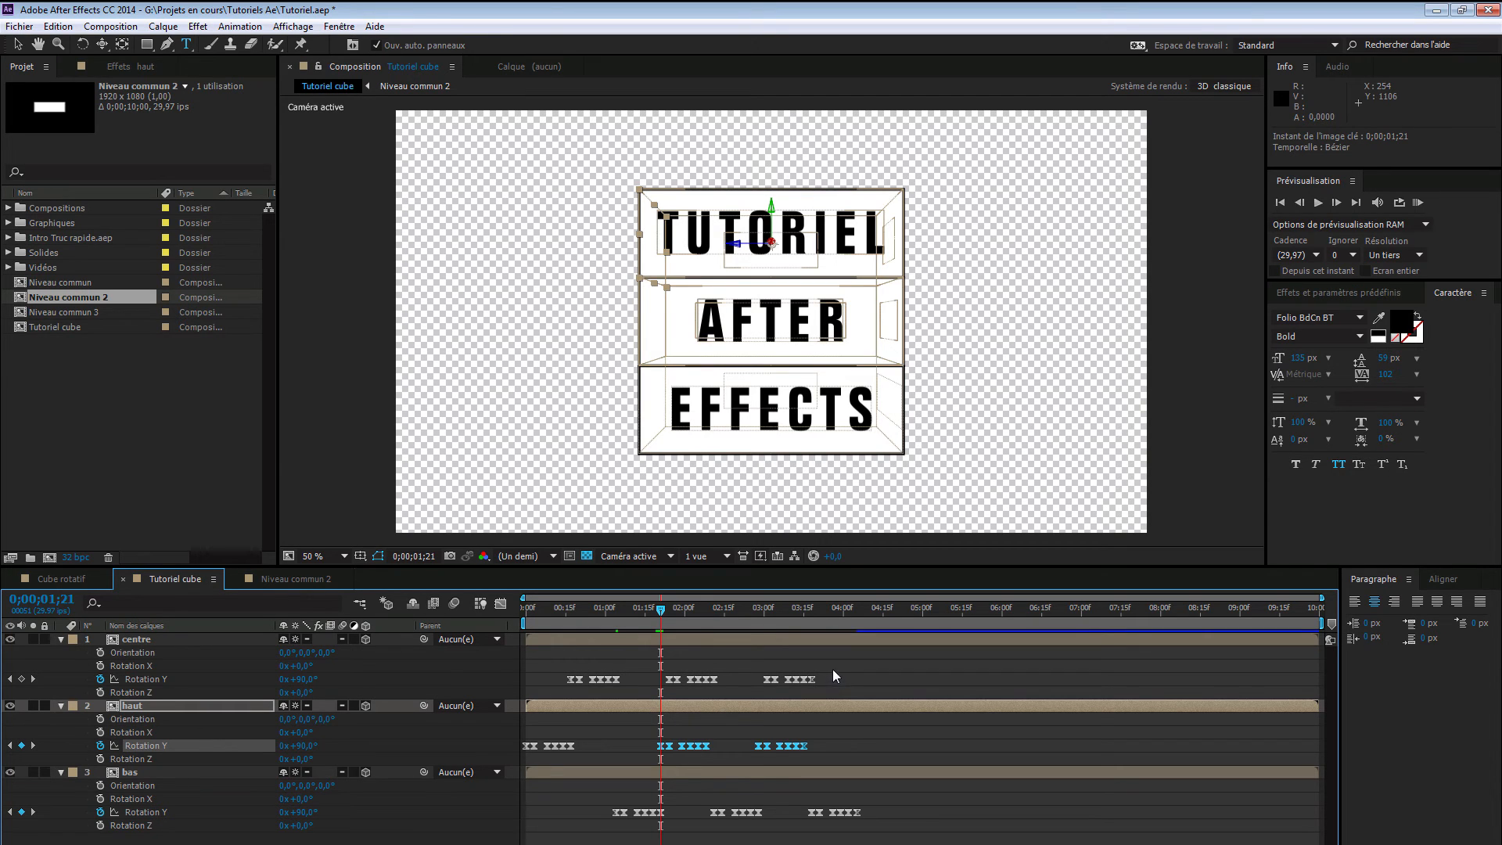
{"action": "left_click_drag", "start_coordinate": [829, 663], "coordinate": [707, 685]}
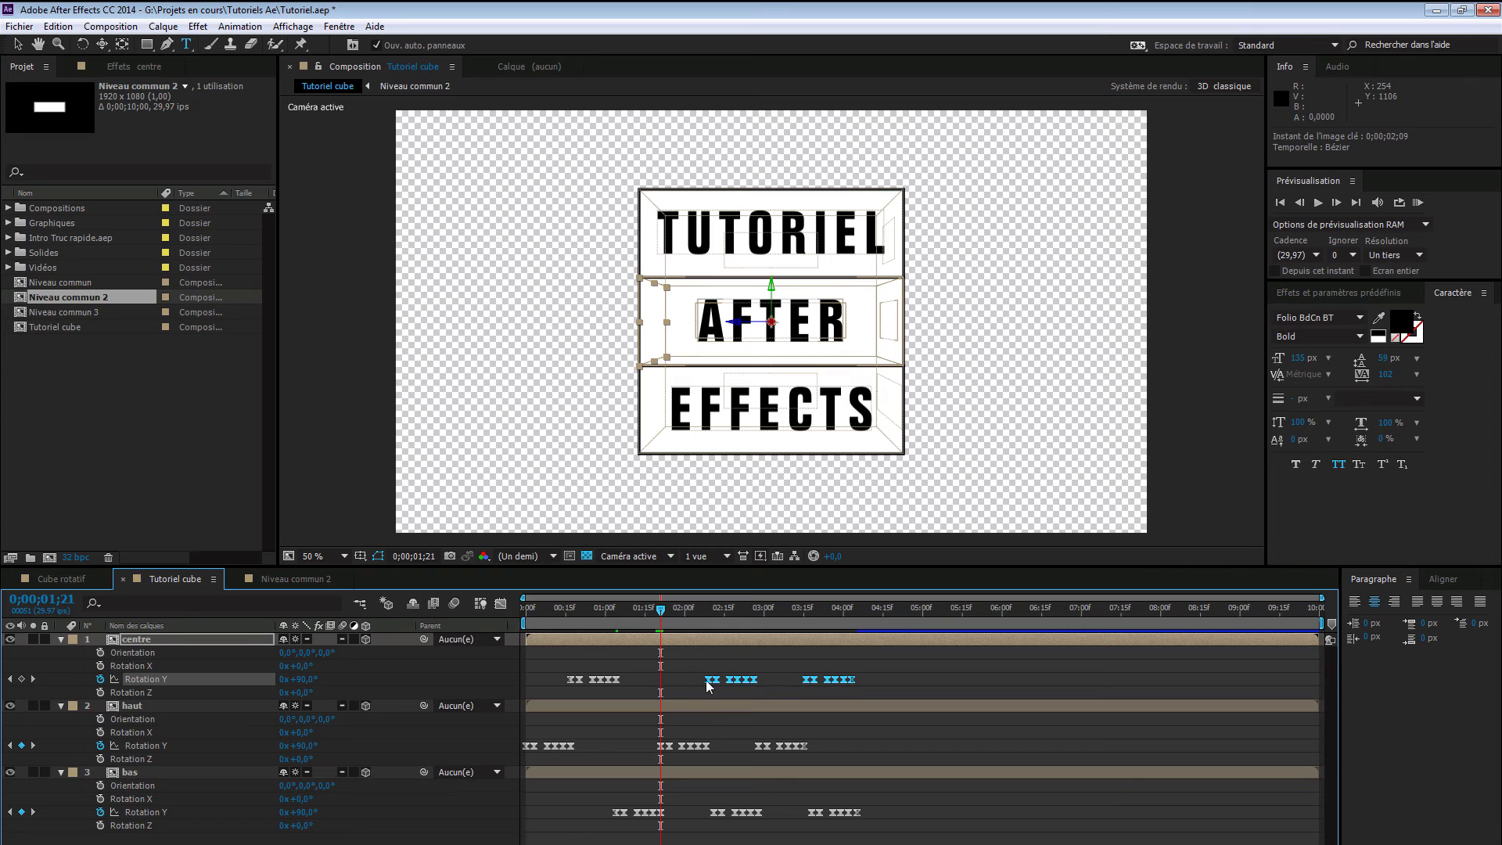
{"action": "left_click", "coordinate": [711, 609]}
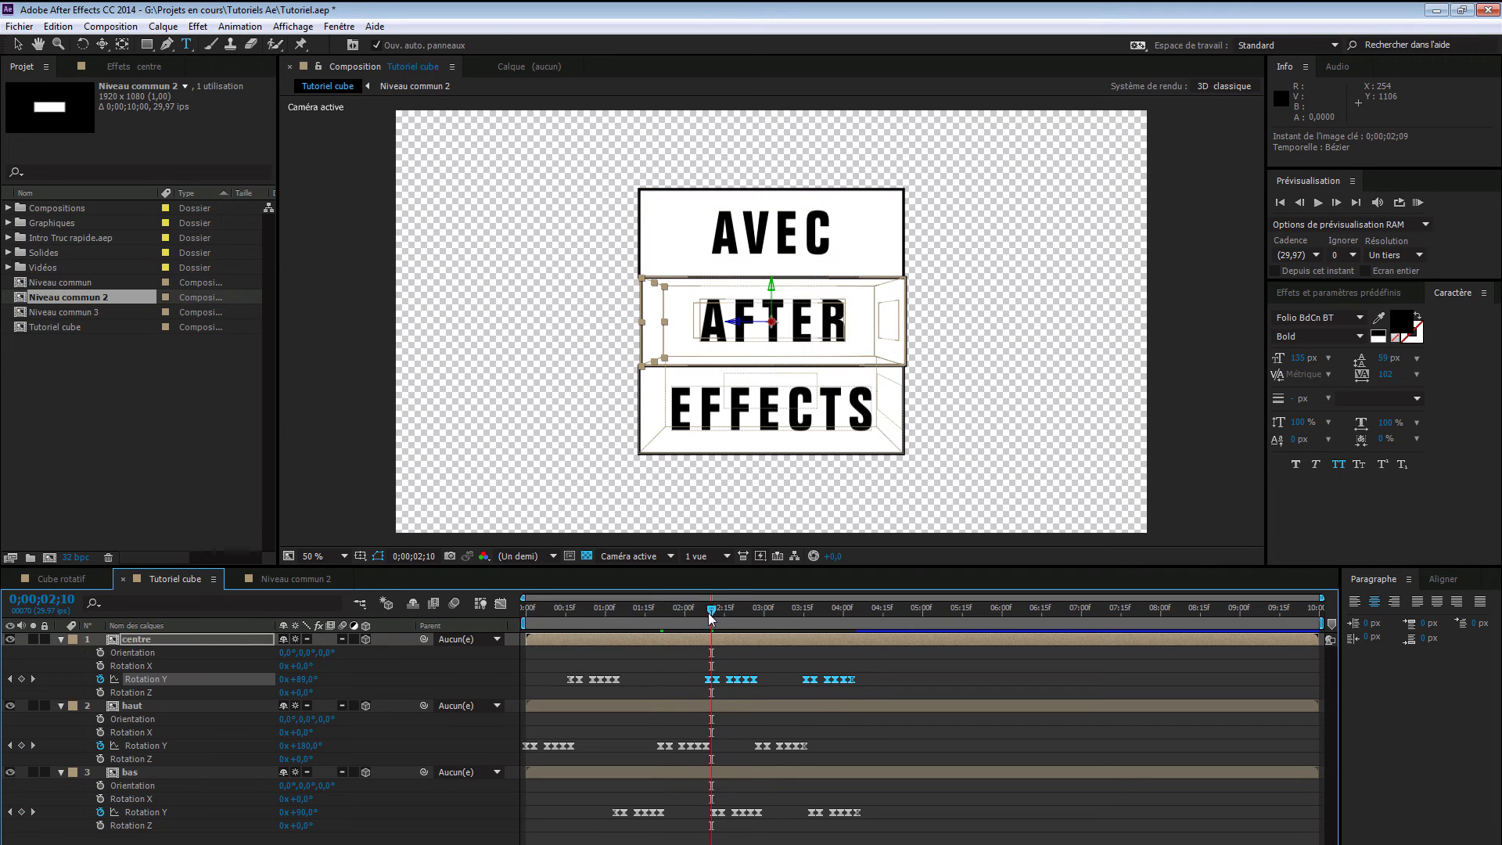
{"action": "left_click_drag", "start_coordinate": [709, 623], "coordinate": [706, 628]}
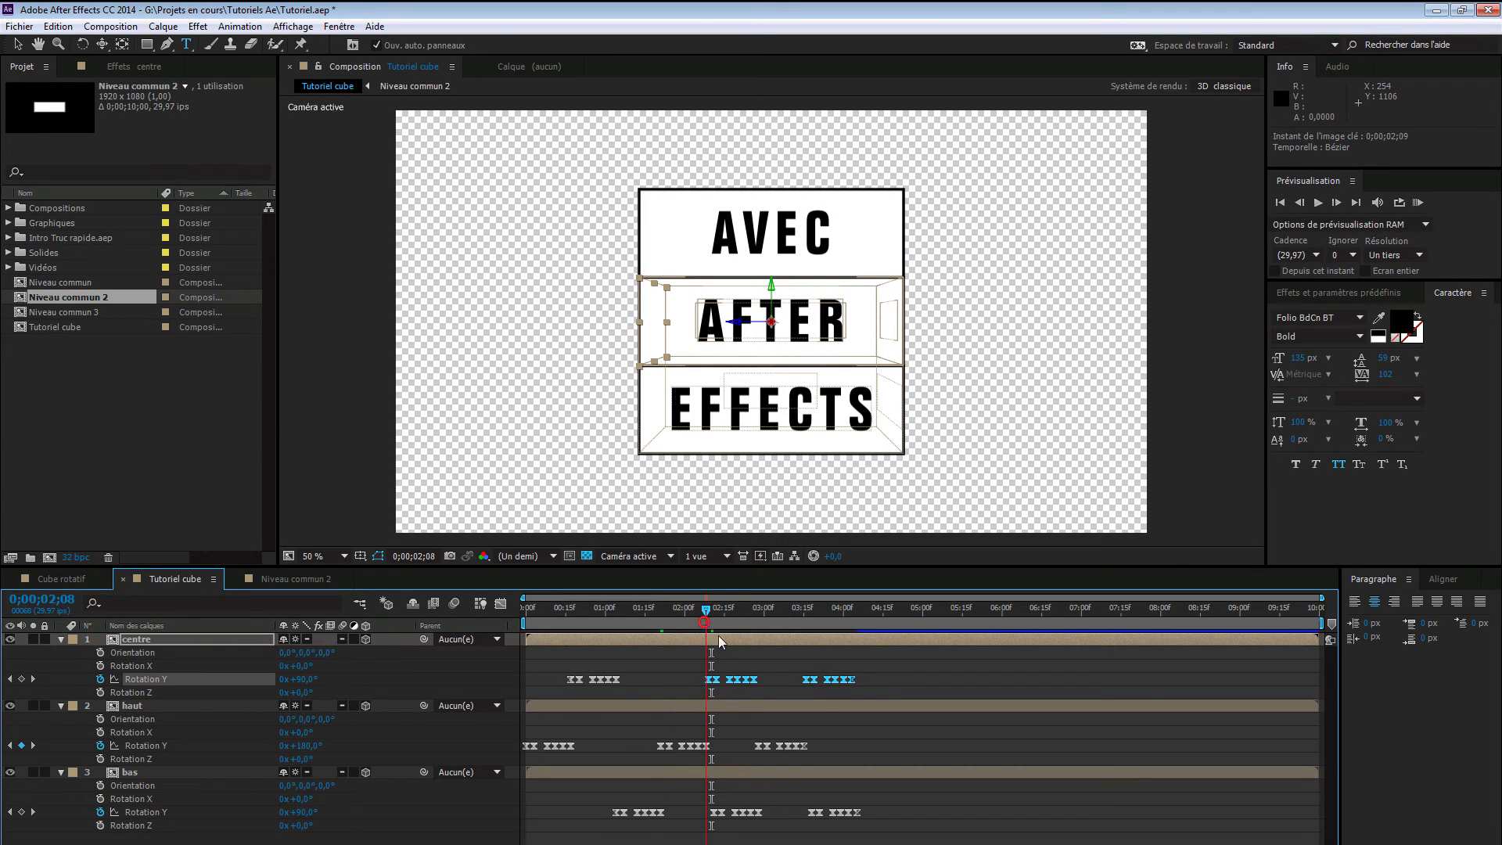
{"action": "left_click_drag", "start_coordinate": [710, 679], "coordinate": [706, 679]}
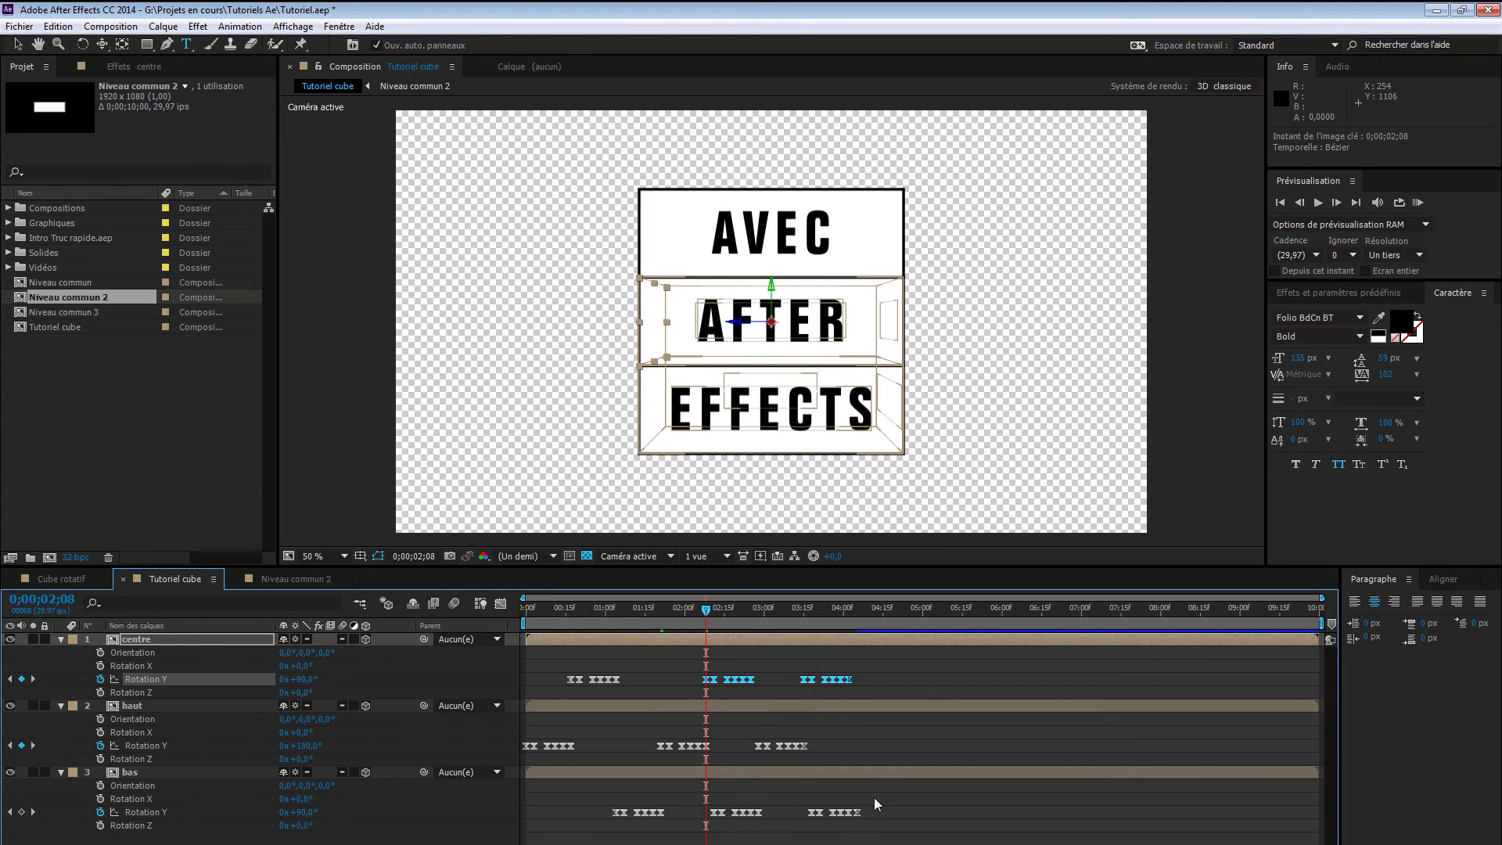
{"action": "left_click_drag", "start_coordinate": [875, 798], "coordinate": [782, 819]}
{"action": "left_click_drag", "start_coordinate": [705, 615], "coordinate": [750, 615]}
{"action": "left_click_drag", "start_coordinate": [759, 822], "coordinate": [752, 821]}
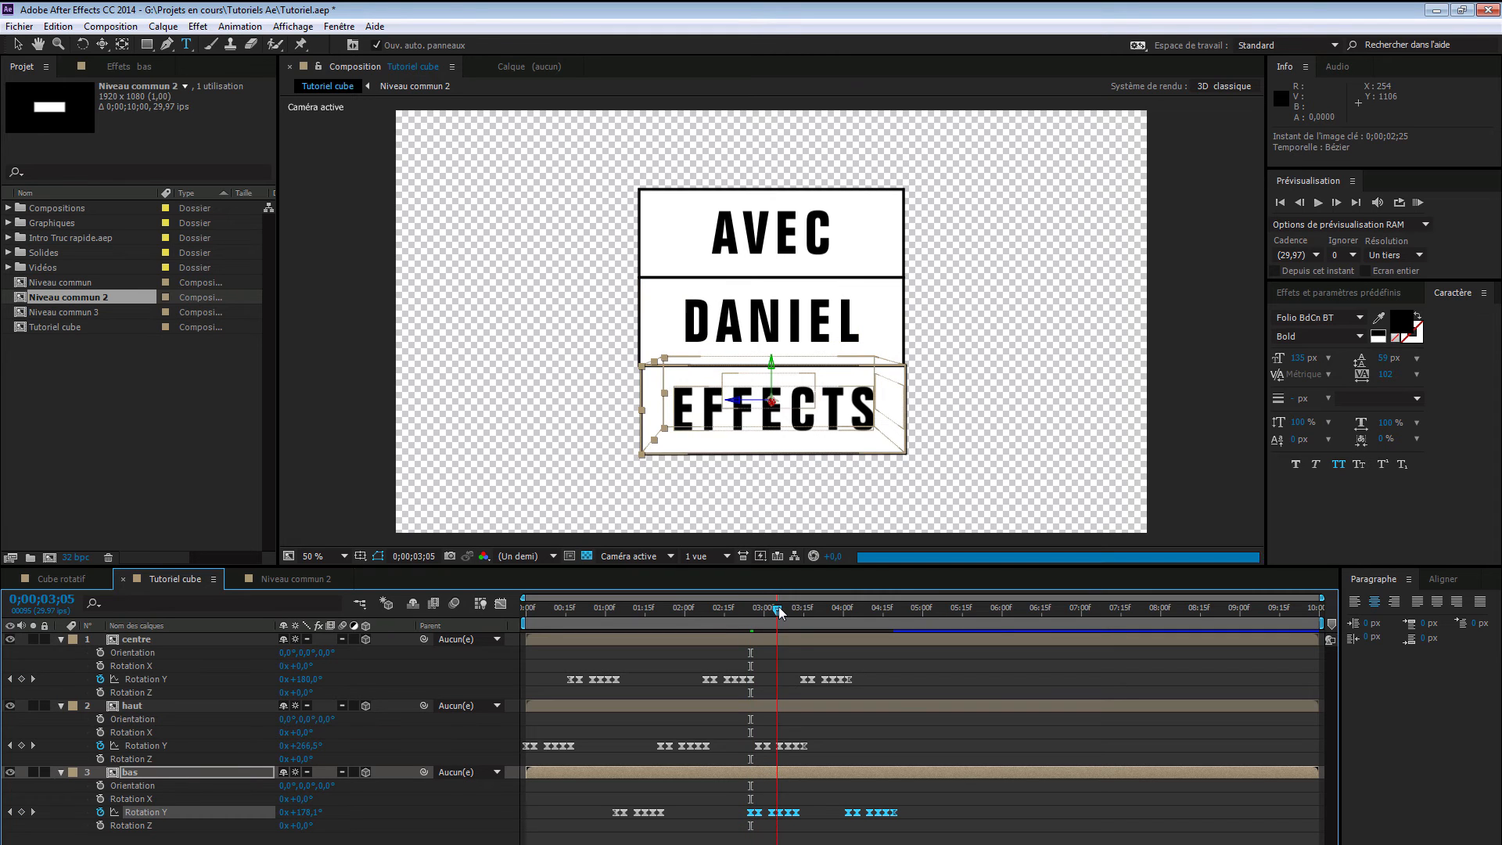
- Move haut's last Rotation Y keyframes to 0;00;03;12
{"action": "left_click", "coordinate": [779, 609]}
{"action": "left_click_drag", "start_coordinate": [780, 612], "coordinate": [762, 612]}
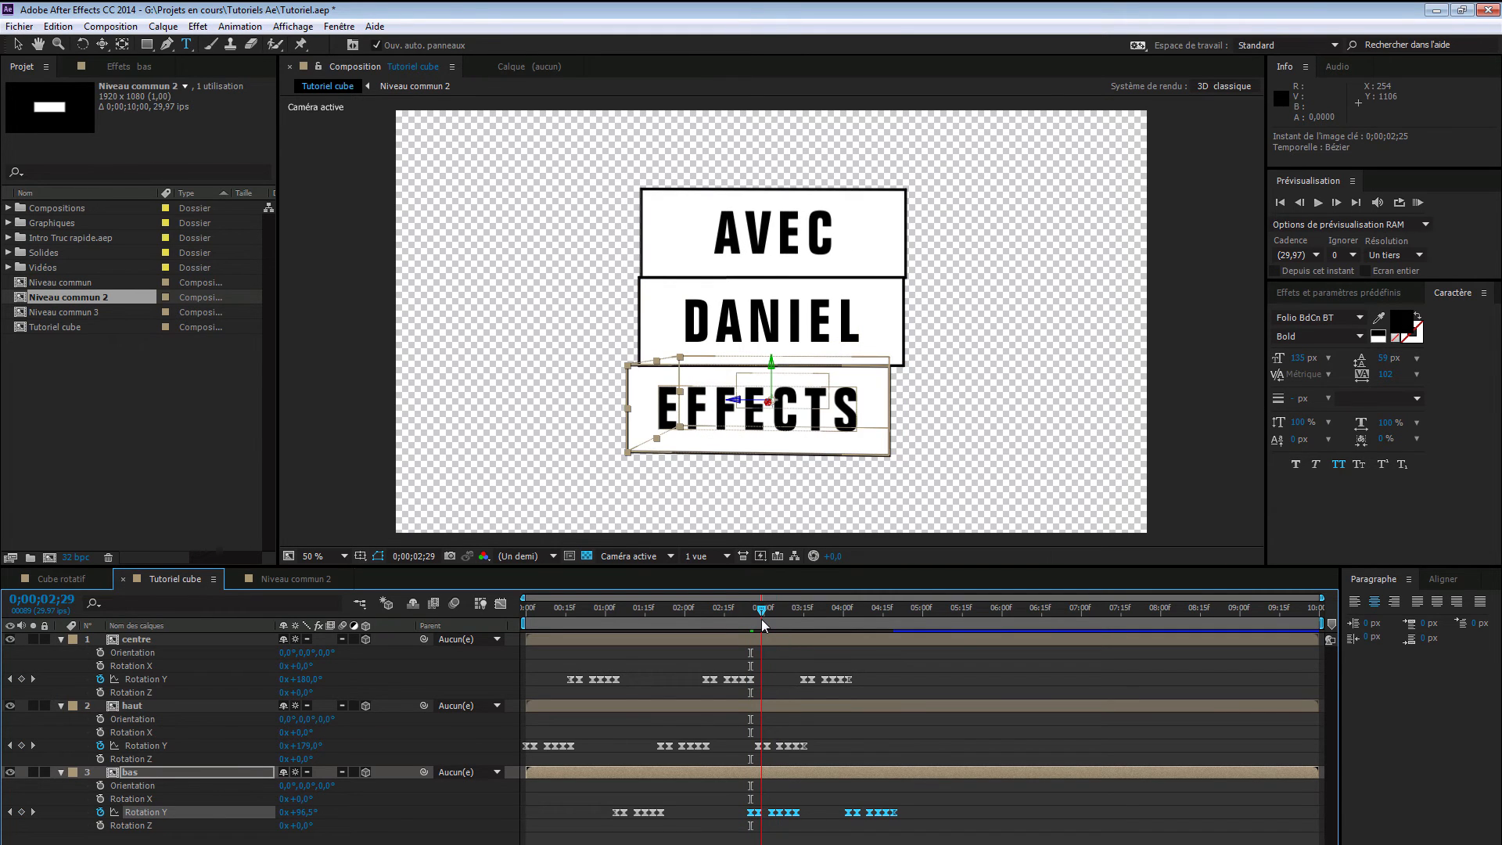
{"action": "mouse_move", "coordinate": [822, 731]}
{"action": "left_mouse_down"}
{"action": "mouse_move", "coordinate": [749, 757]}
{"action": "mouse_move", "coordinate": [829, 748]}
{"action": "left_mouse_up"}
{"action": "left_click_drag", "start_coordinate": [764, 612], "coordinate": [796, 616]}
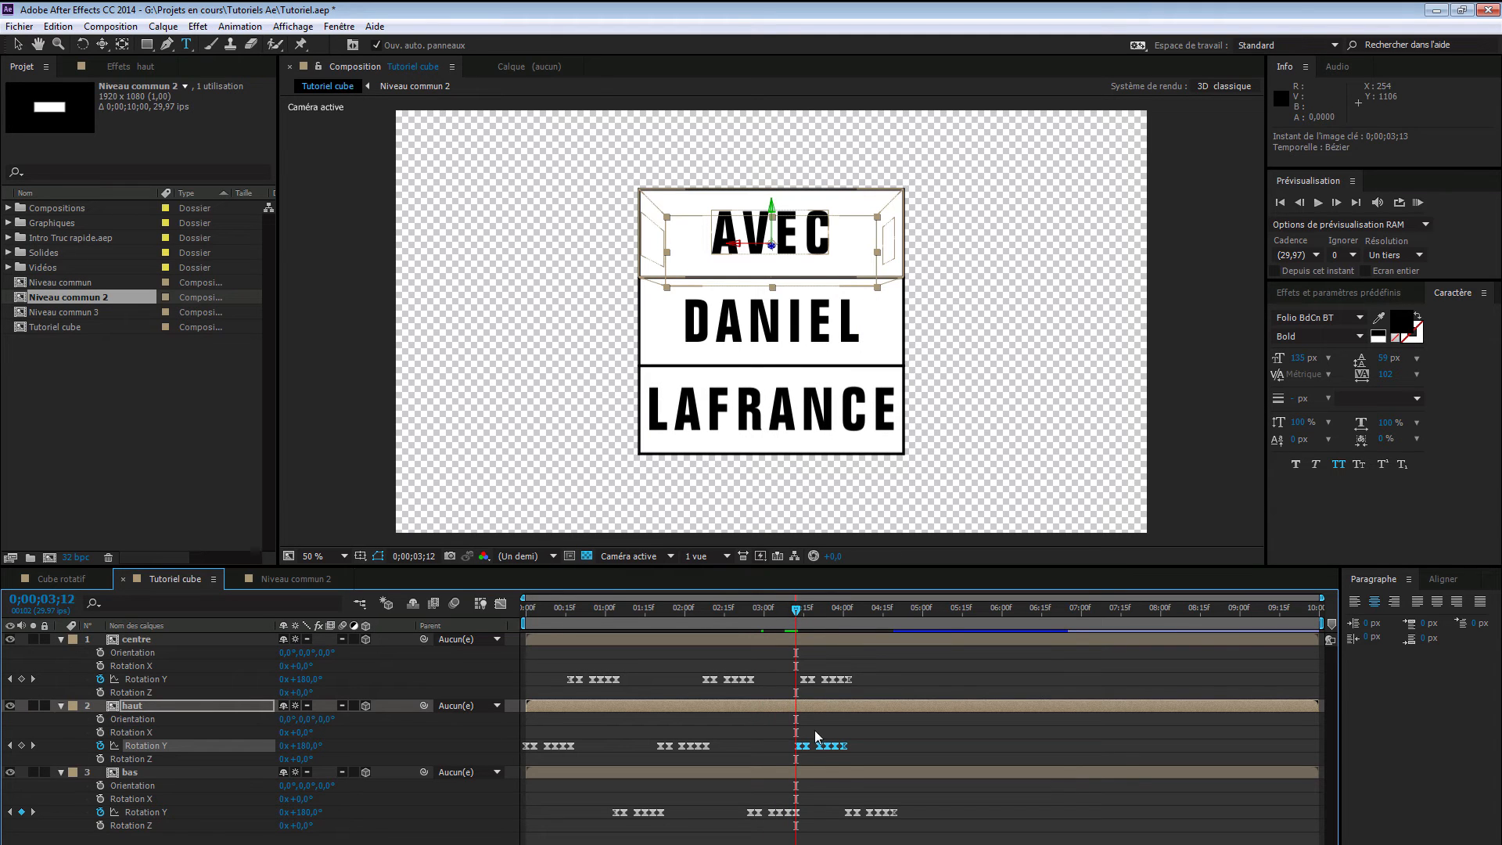
{"action": "left_click_drag", "start_coordinate": [799, 745], "coordinate": [799, 751]}
- Delay centre's last flip to 0;00;03;29 and bas's to about 0;00;04;16
{"action": "left_click_drag", "start_coordinate": [802, 610], "coordinate": [840, 612]}
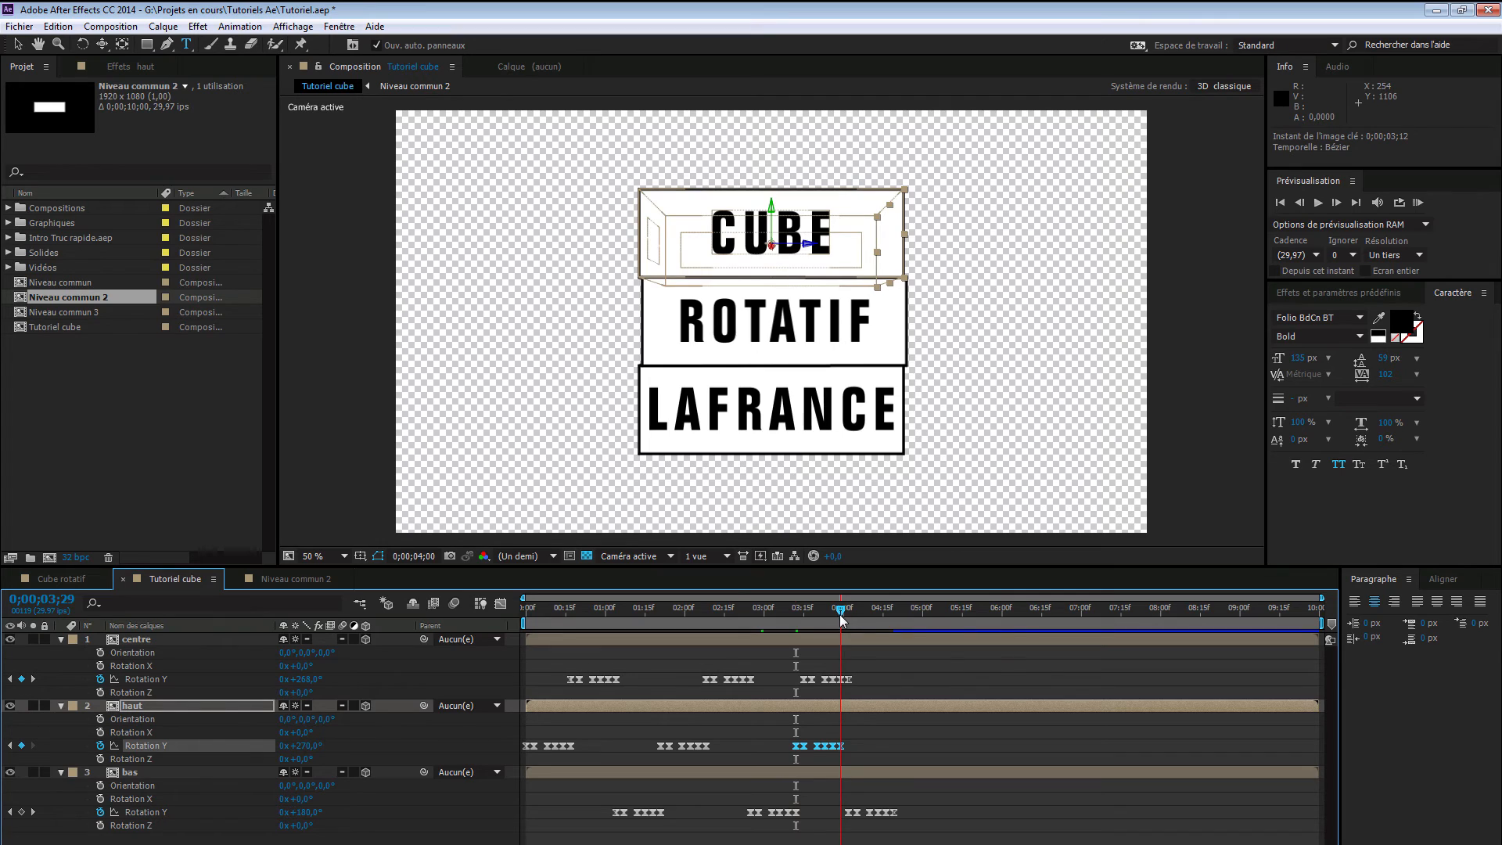
{"action": "left_click_drag", "start_coordinate": [806, 679], "coordinate": [843, 682]}
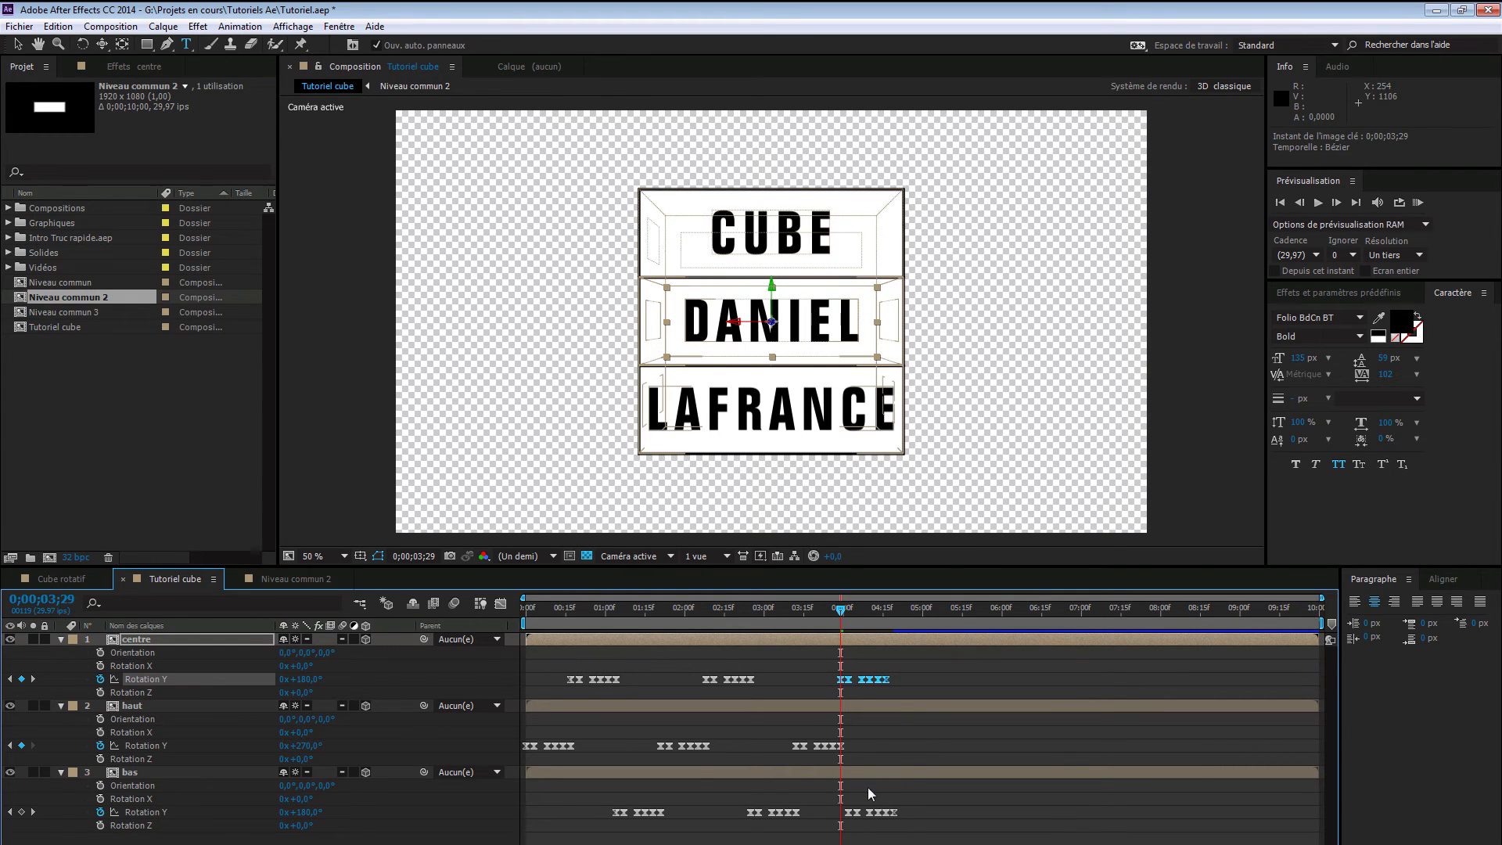
{"action": "left_click_drag", "start_coordinate": [915, 800], "coordinate": [840, 820]}
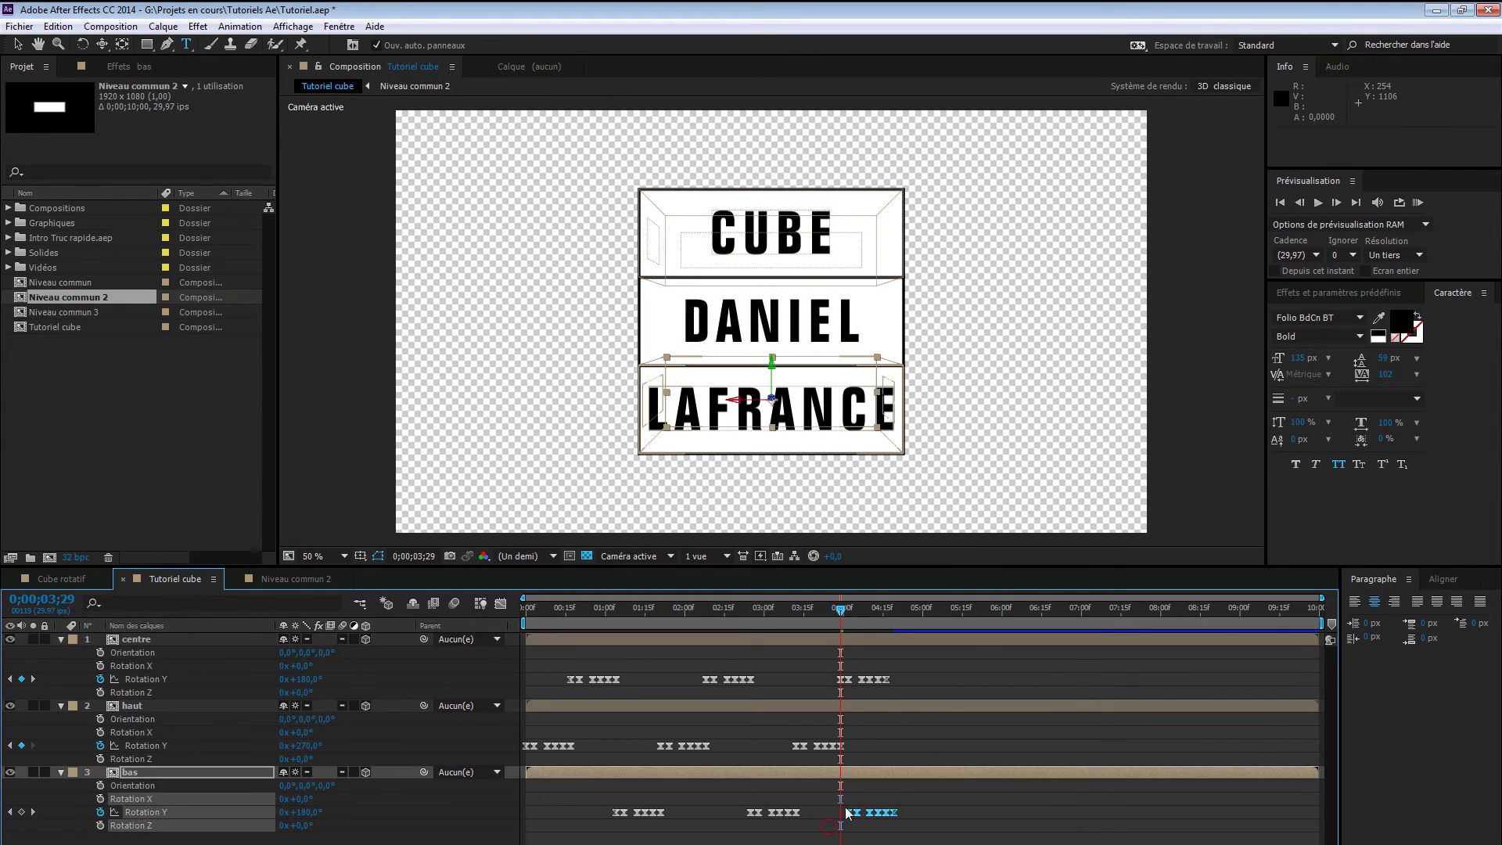
{"action": "left_click", "coordinate": [887, 609]}
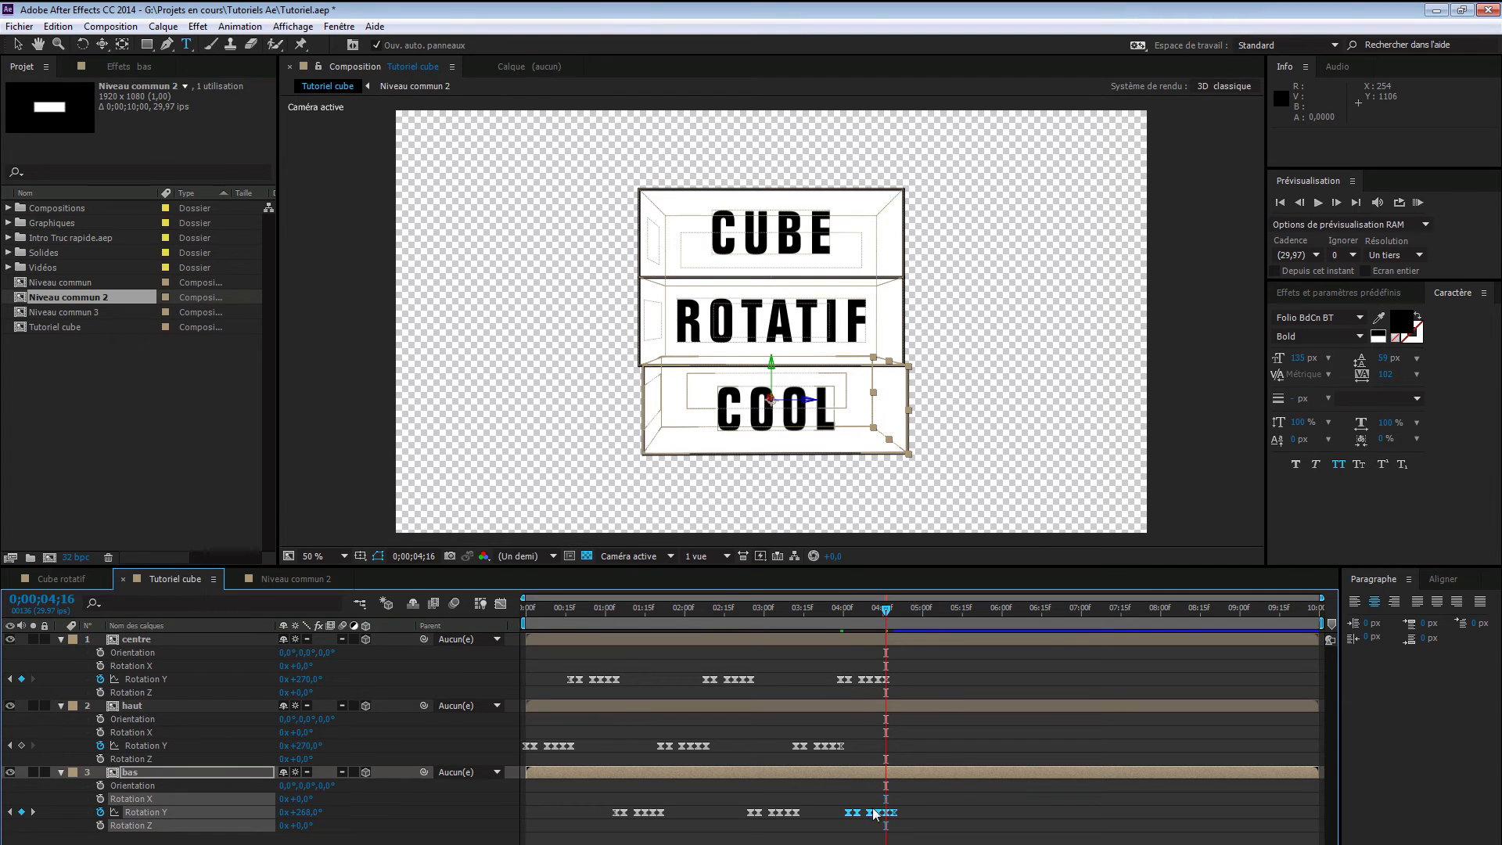
{"action": "left_click_drag", "start_coordinate": [848, 813], "coordinate": [886, 819]}
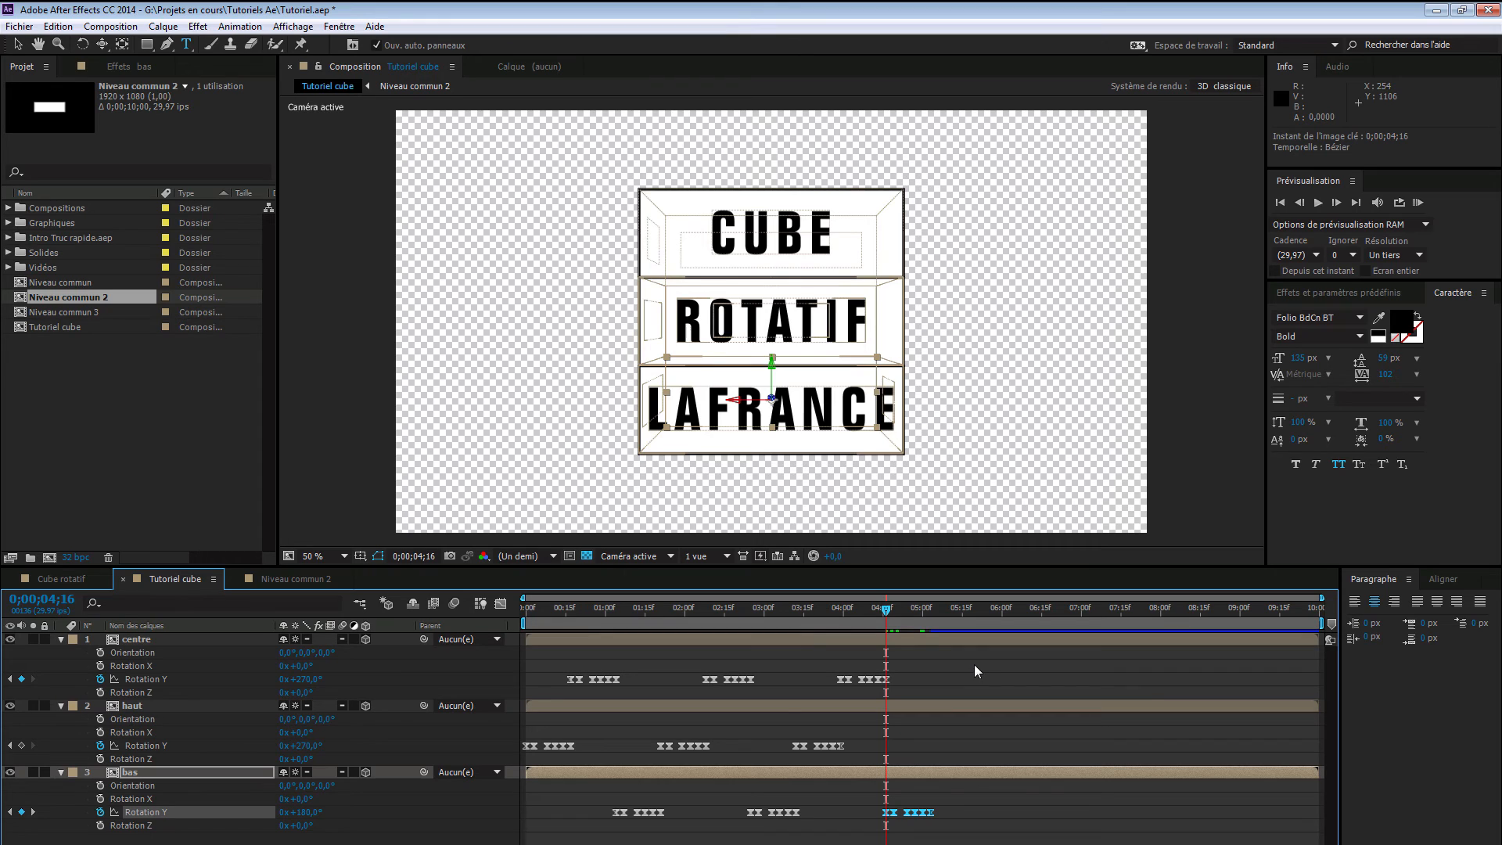
{"action": "key", "text": "KP_0"}
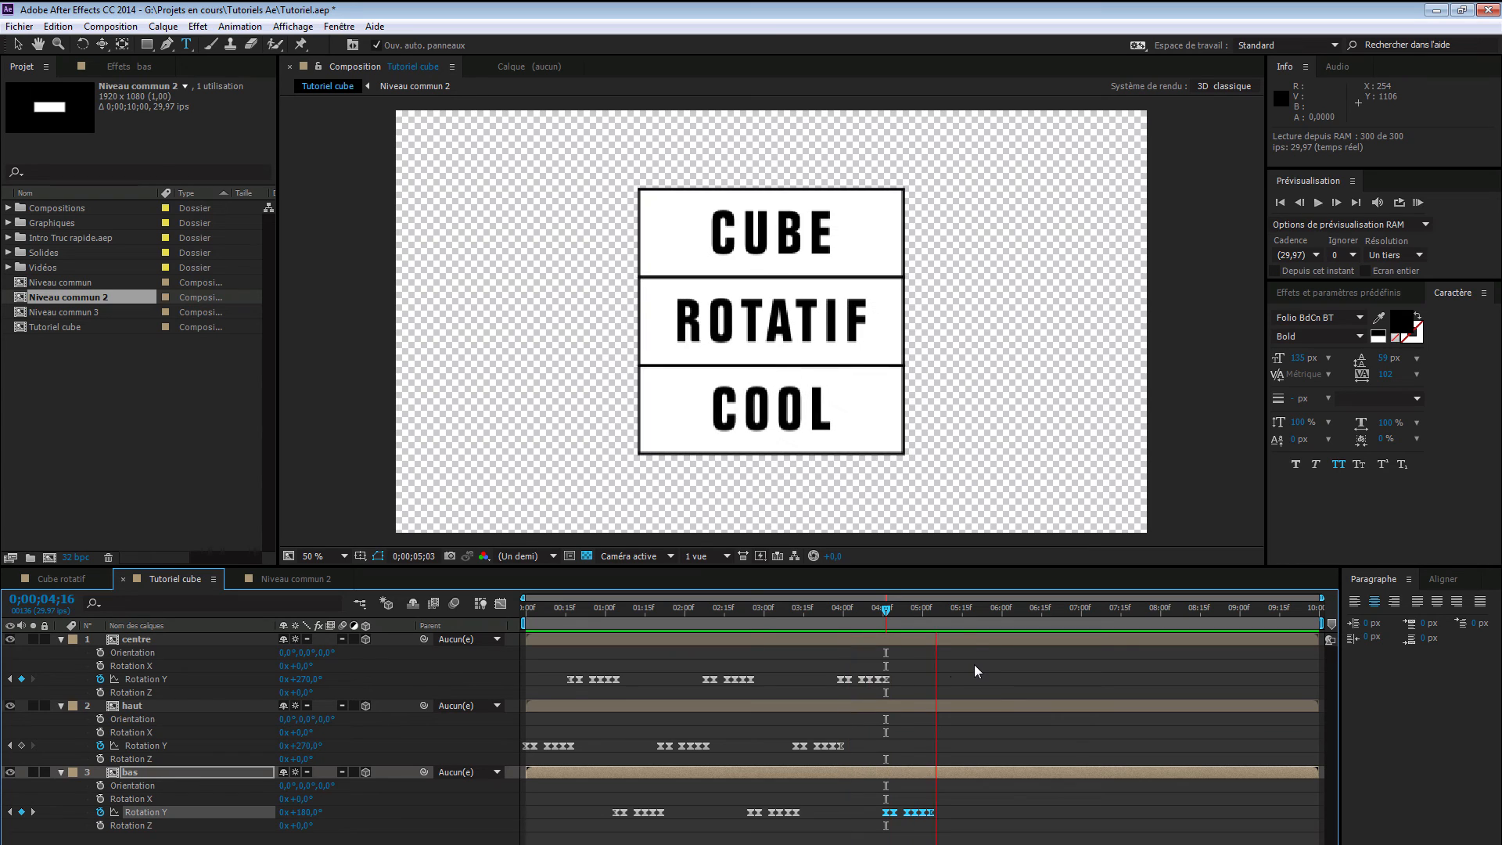
{"action": "key", "text": "space"}
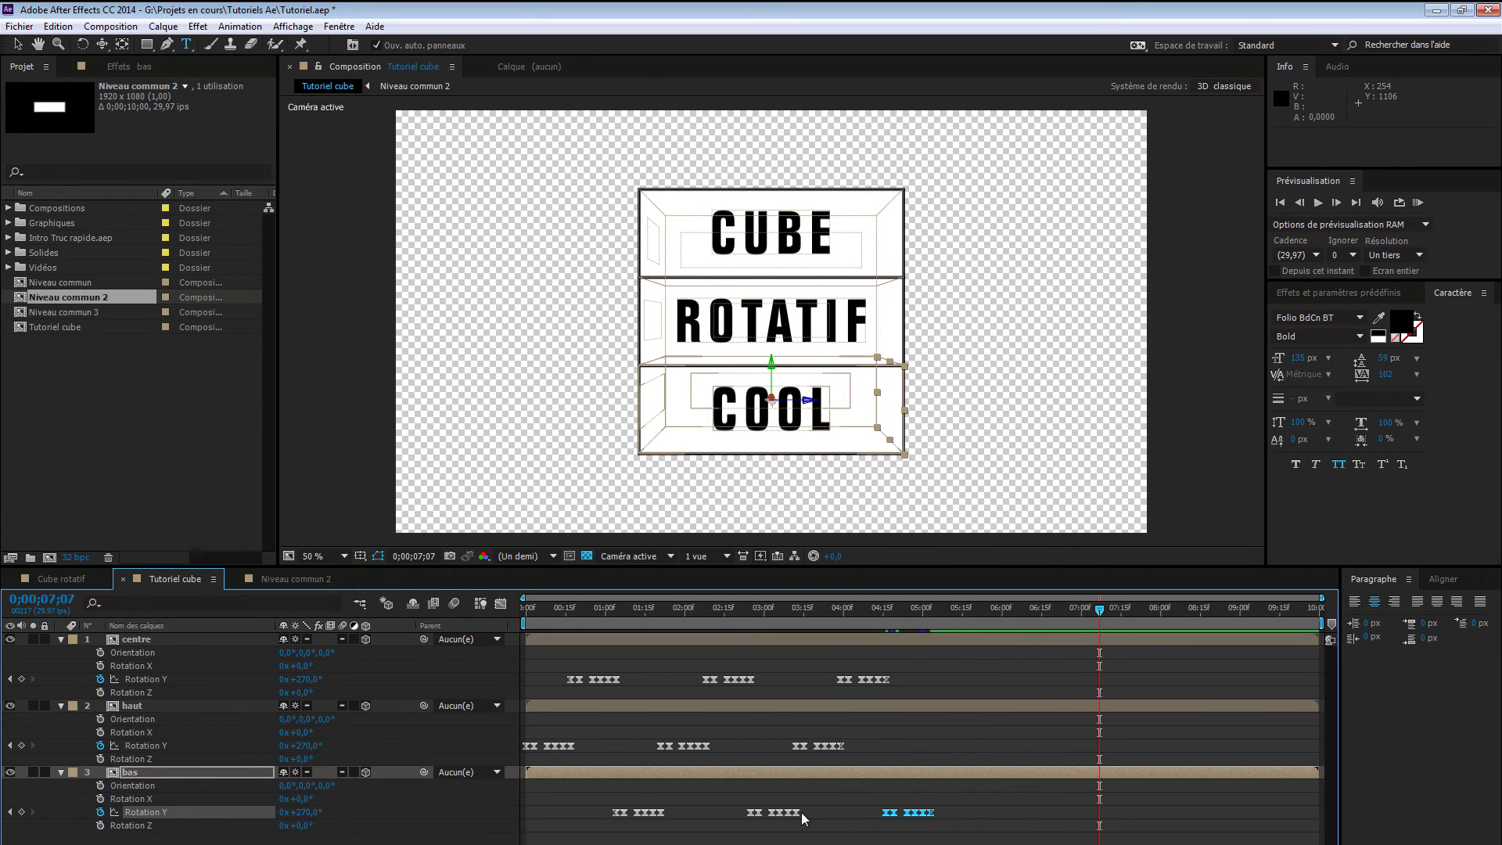
- Shift all Rotation Y keyframes to begin at 1;00 and stretch them to end at 9;00
{"action": "left_click_drag", "start_coordinate": [977, 660], "coordinate": [540, 837]}
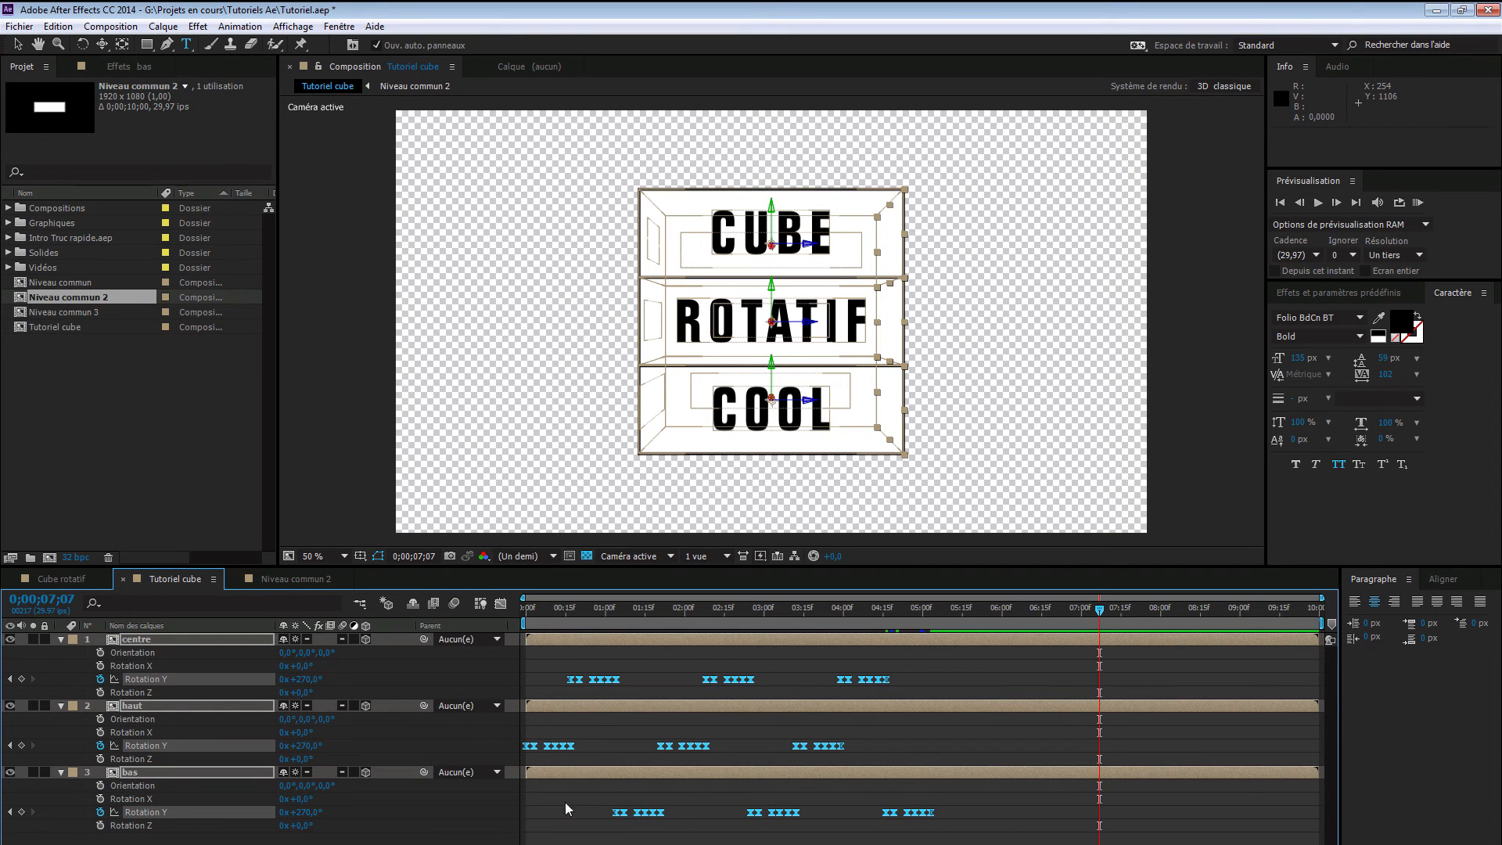
{"action": "left_click_drag", "start_coordinate": [525, 751], "coordinate": [604, 749]}
{"action": "left_click", "coordinate": [607, 616]}
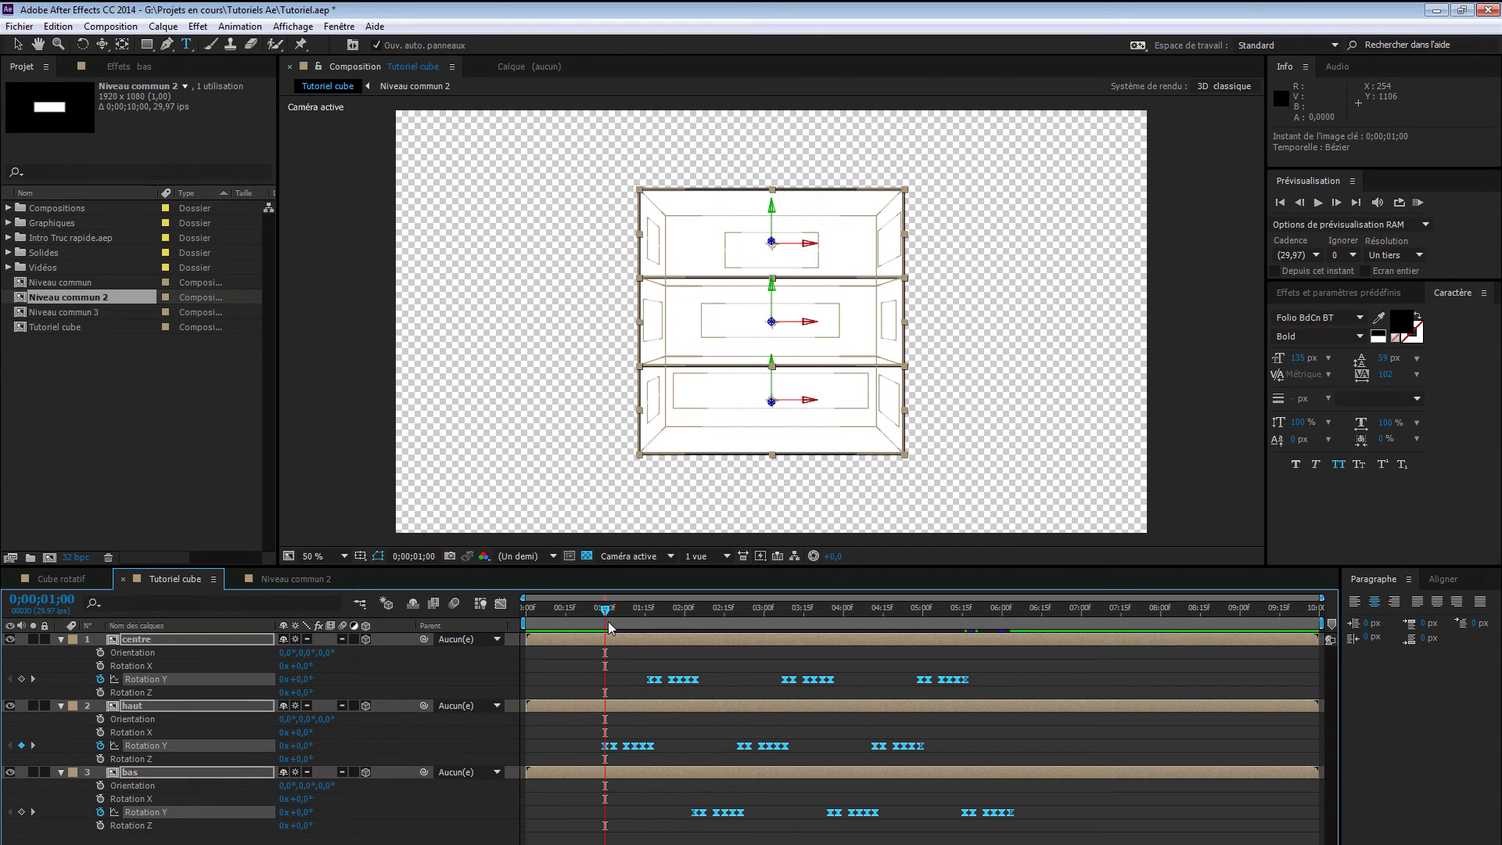
{"action": "left_click_drag", "start_coordinate": [652, 605], "coordinate": [1239, 638]}
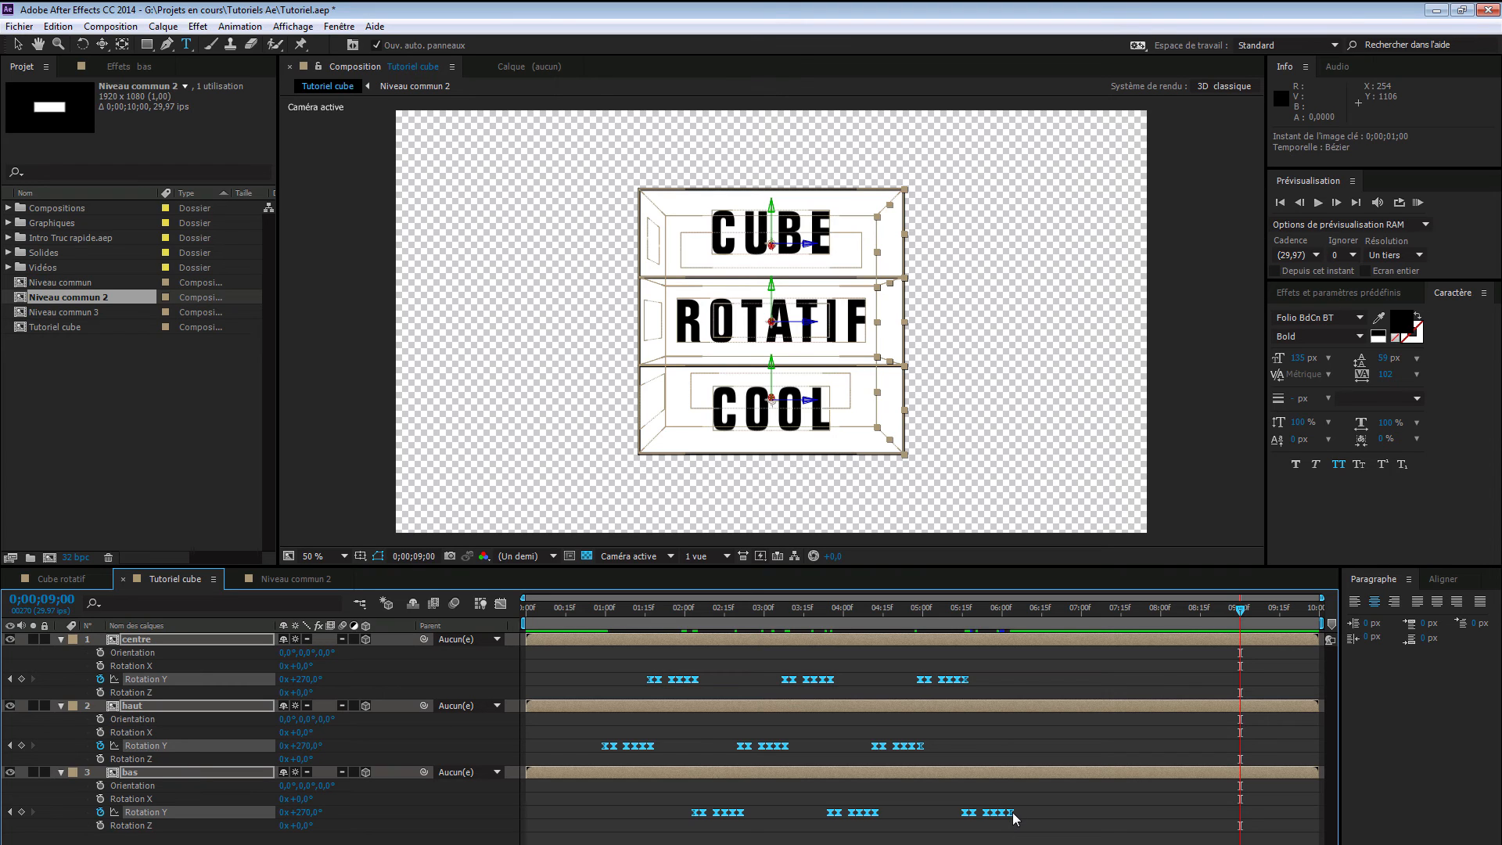
{"action": "left_click_drag", "start_coordinate": [1012, 814], "coordinate": [1243, 819]}
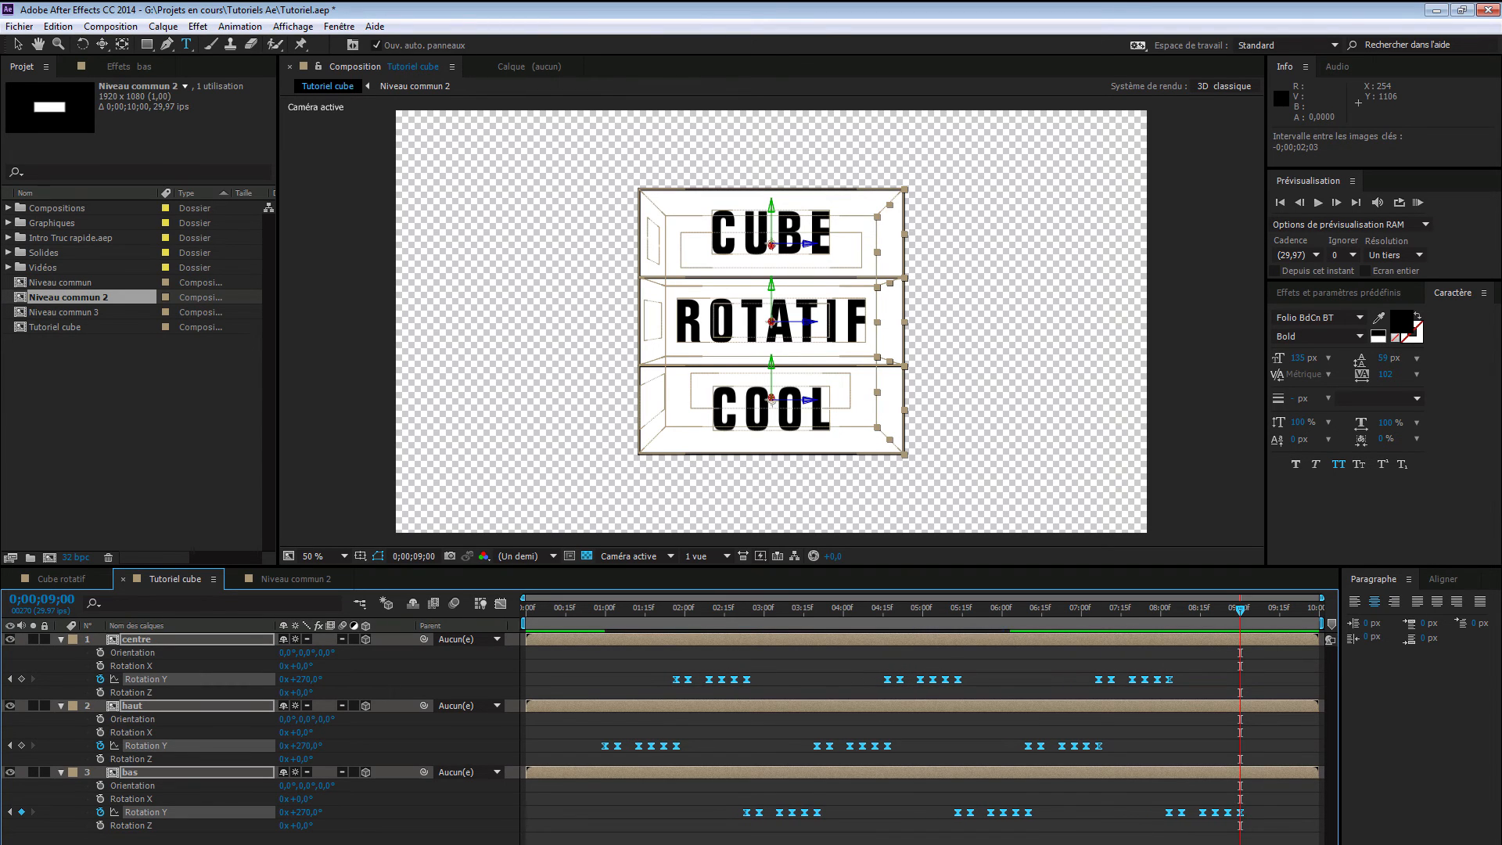
{"action": "left_click_drag", "start_coordinate": [1245, 613], "coordinate": [759, 611]}
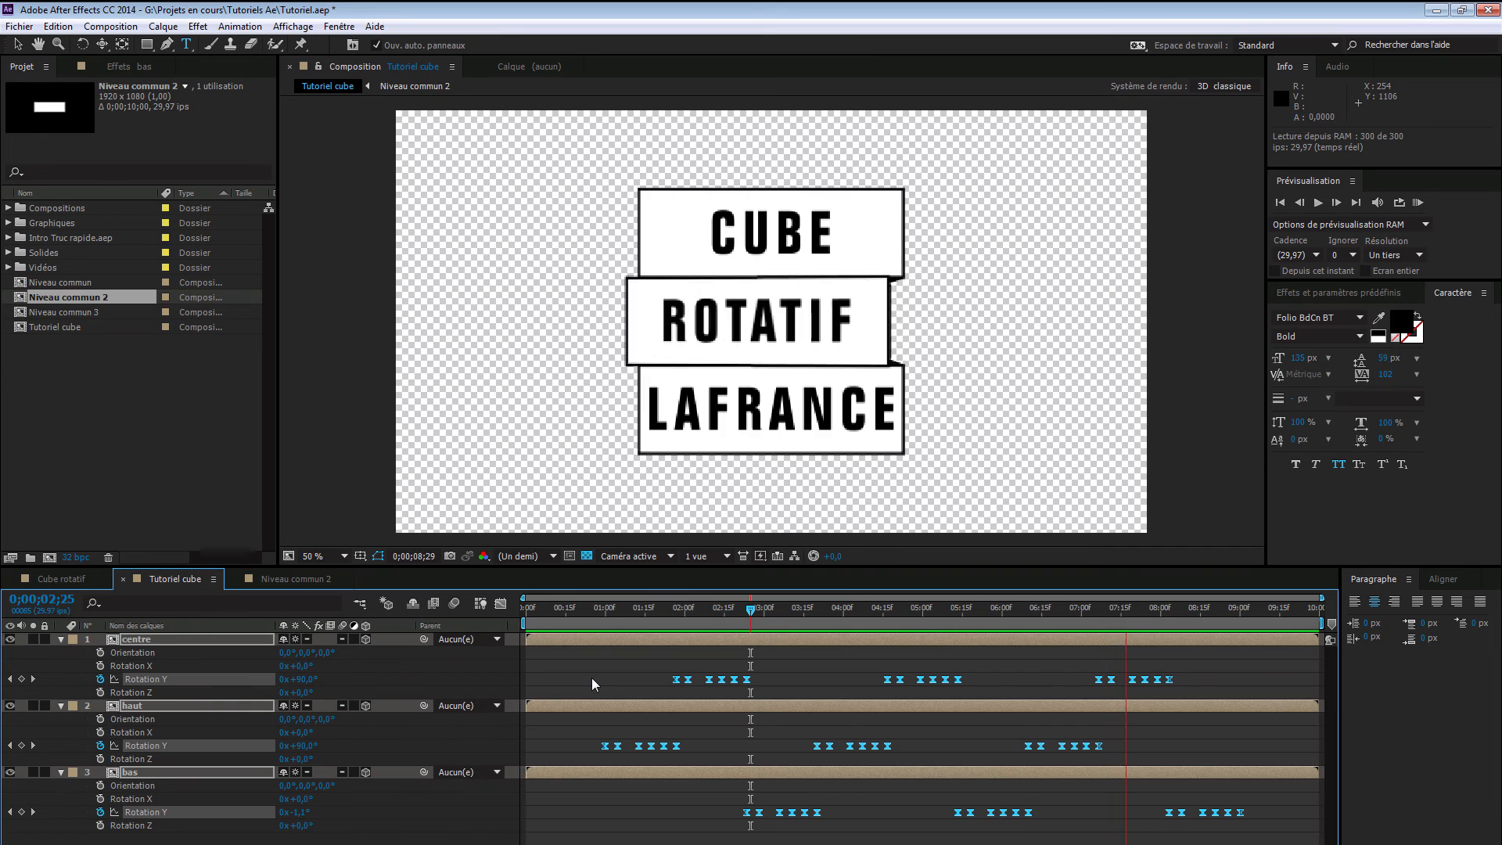
{"action": "key", "text": "space"}
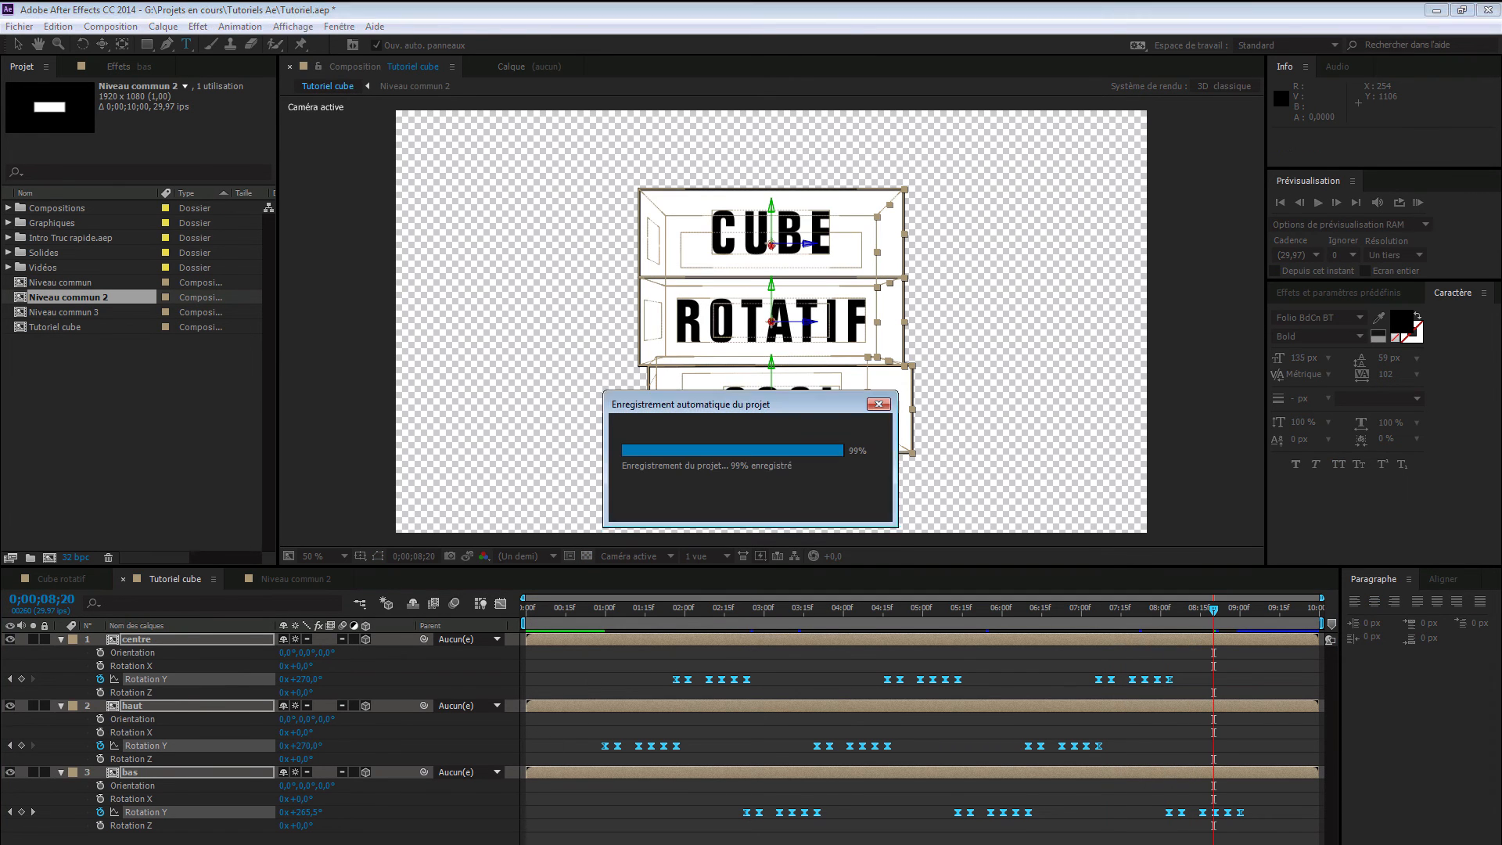
{"action": "left_click_drag", "start_coordinate": [582, 612], "coordinate": [512, 611]}
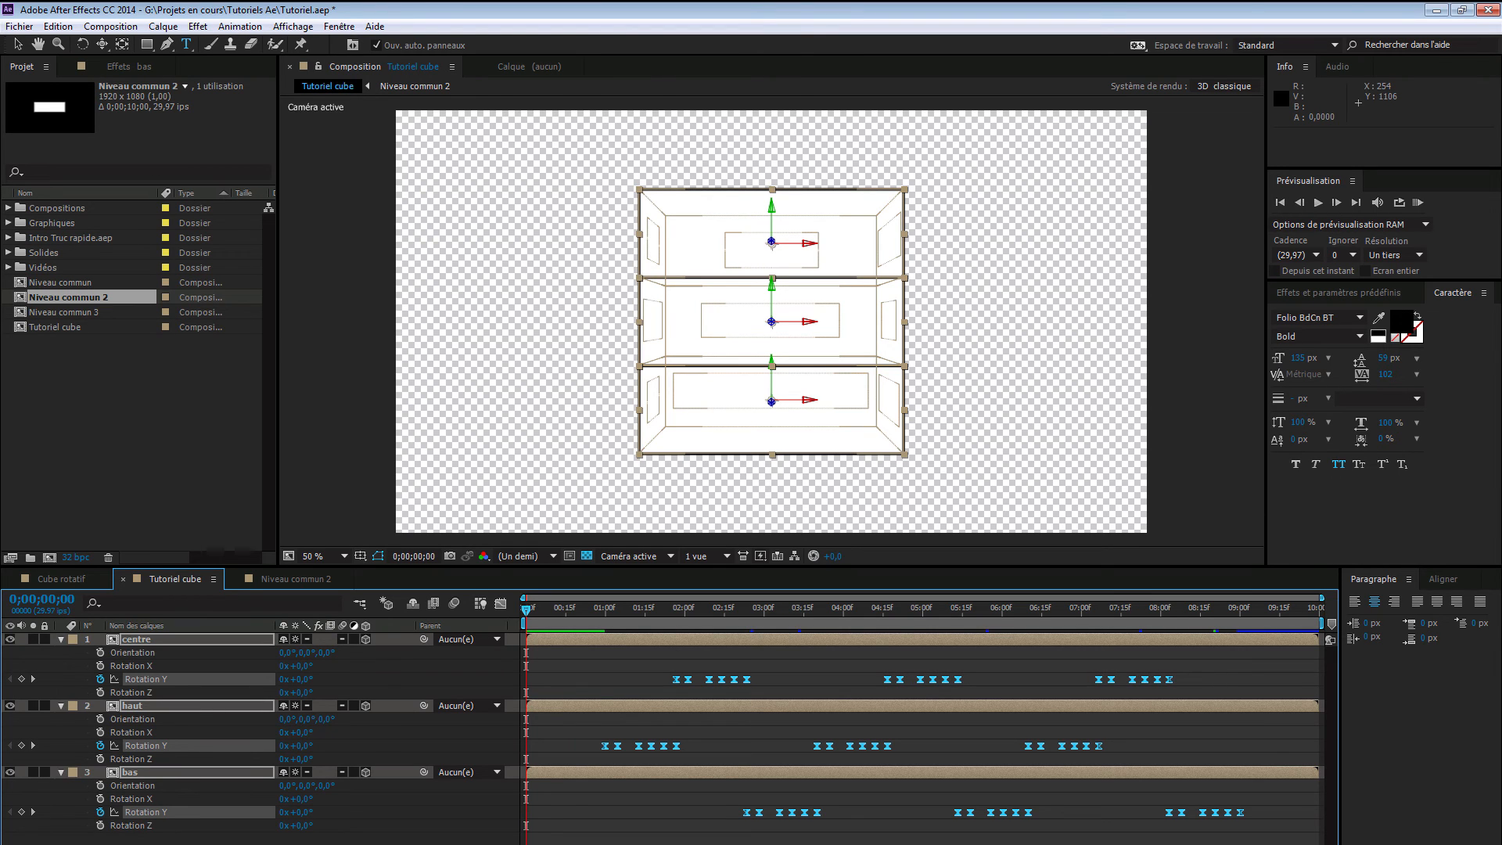
- At 0;00;00;20, set Position keyframes on centre, haut and bas
{"action": "key", "text": "shift+Page_Down"}
{"action": "key", "text": "shift+Page_Down"}
{"action": "left_click", "coordinate": [167, 640]}
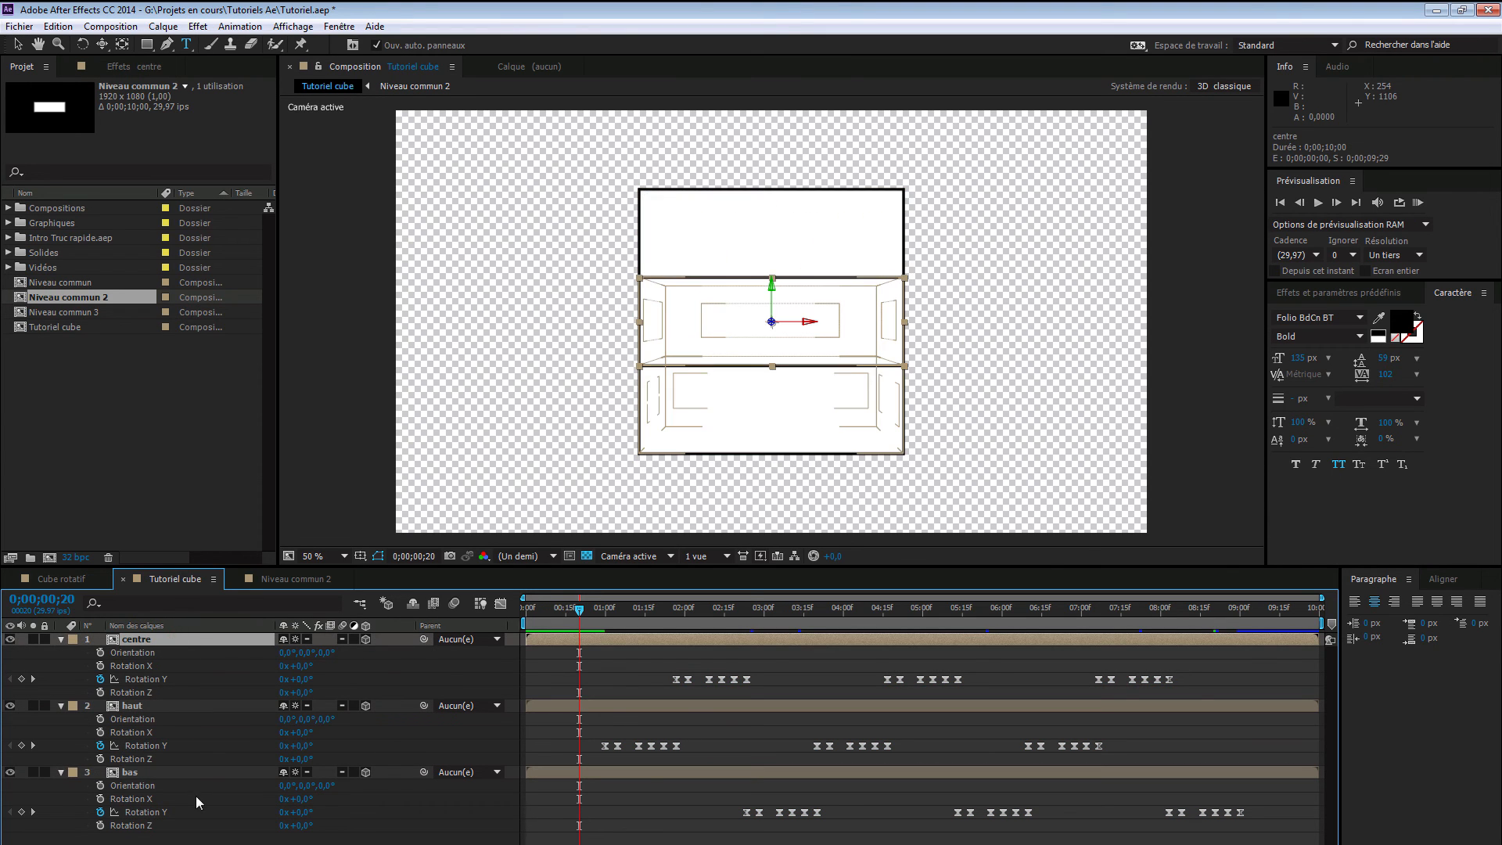
{"action": "left_click", "coordinate": [203, 774], "text": "shift"}
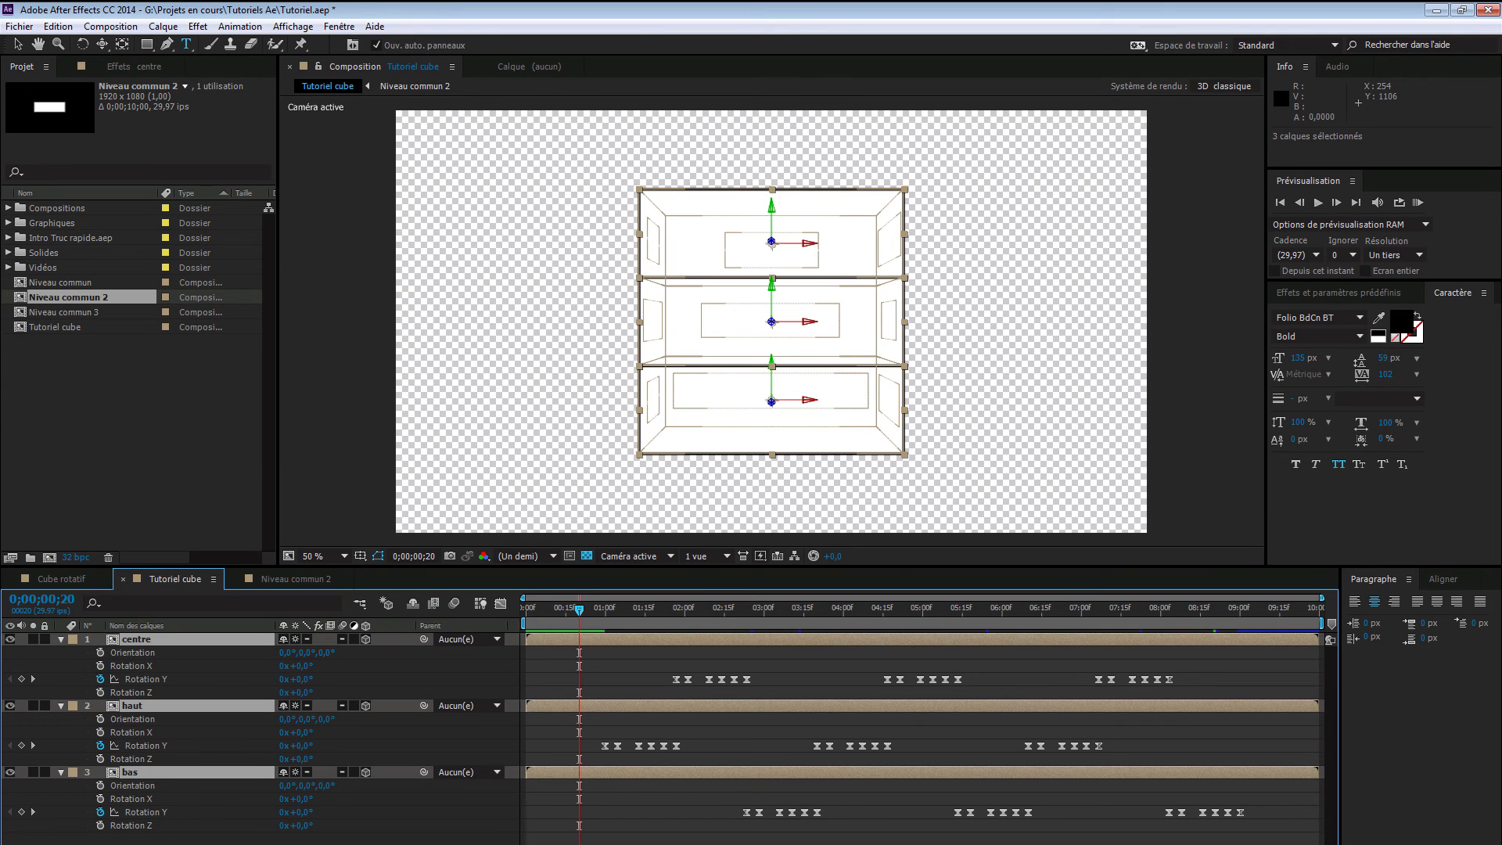
{"action": "key", "text": "p"}
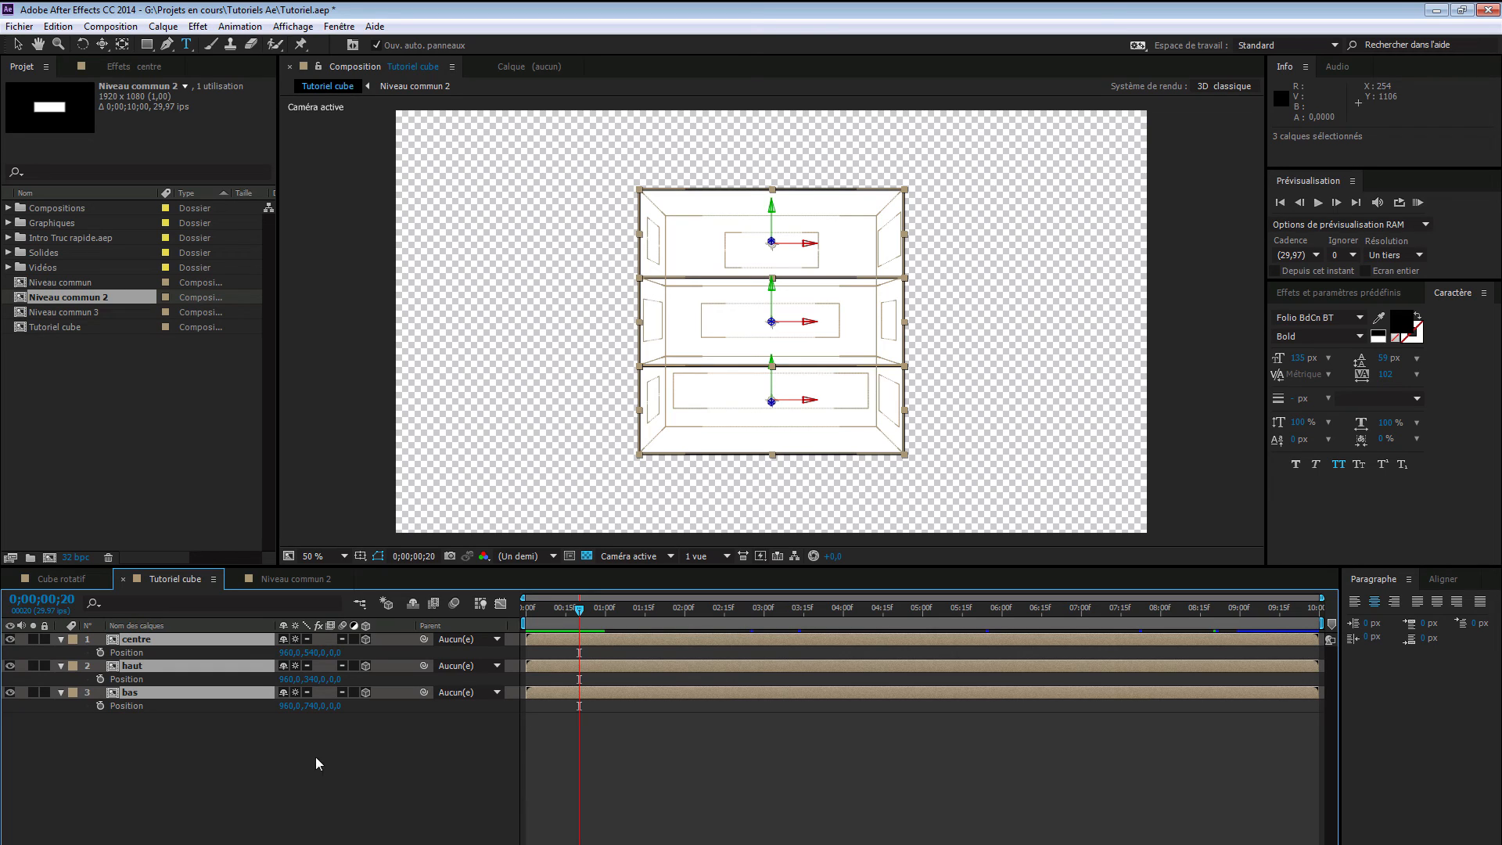
{"action": "left_click", "coordinate": [100, 652]}
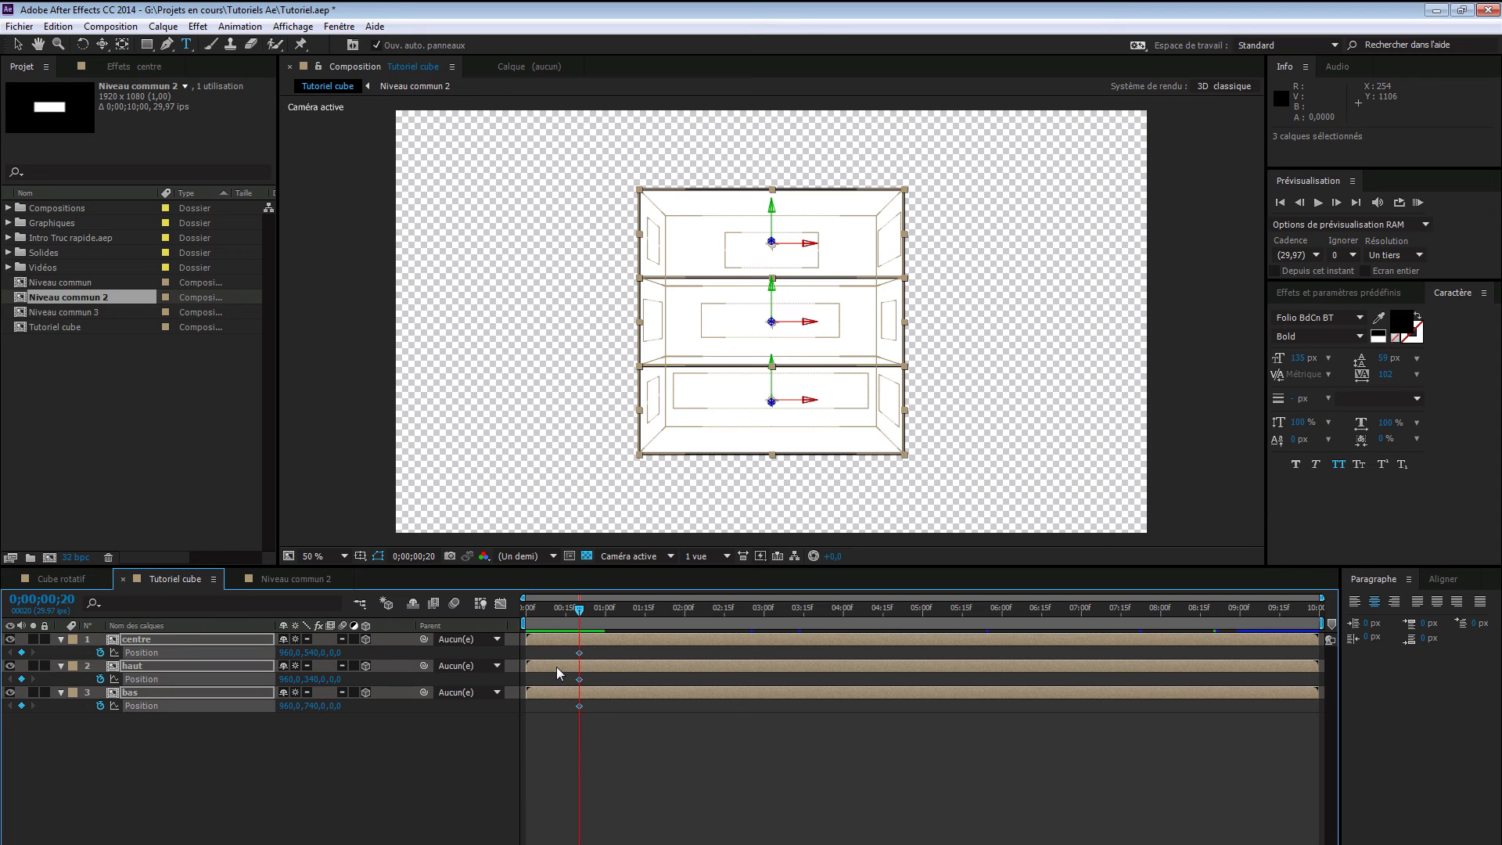
- Go back to frame 7, reselect all three layers, and zoom the viewer to 25%
{"action": "key", "text": "shift+Page_Up"}
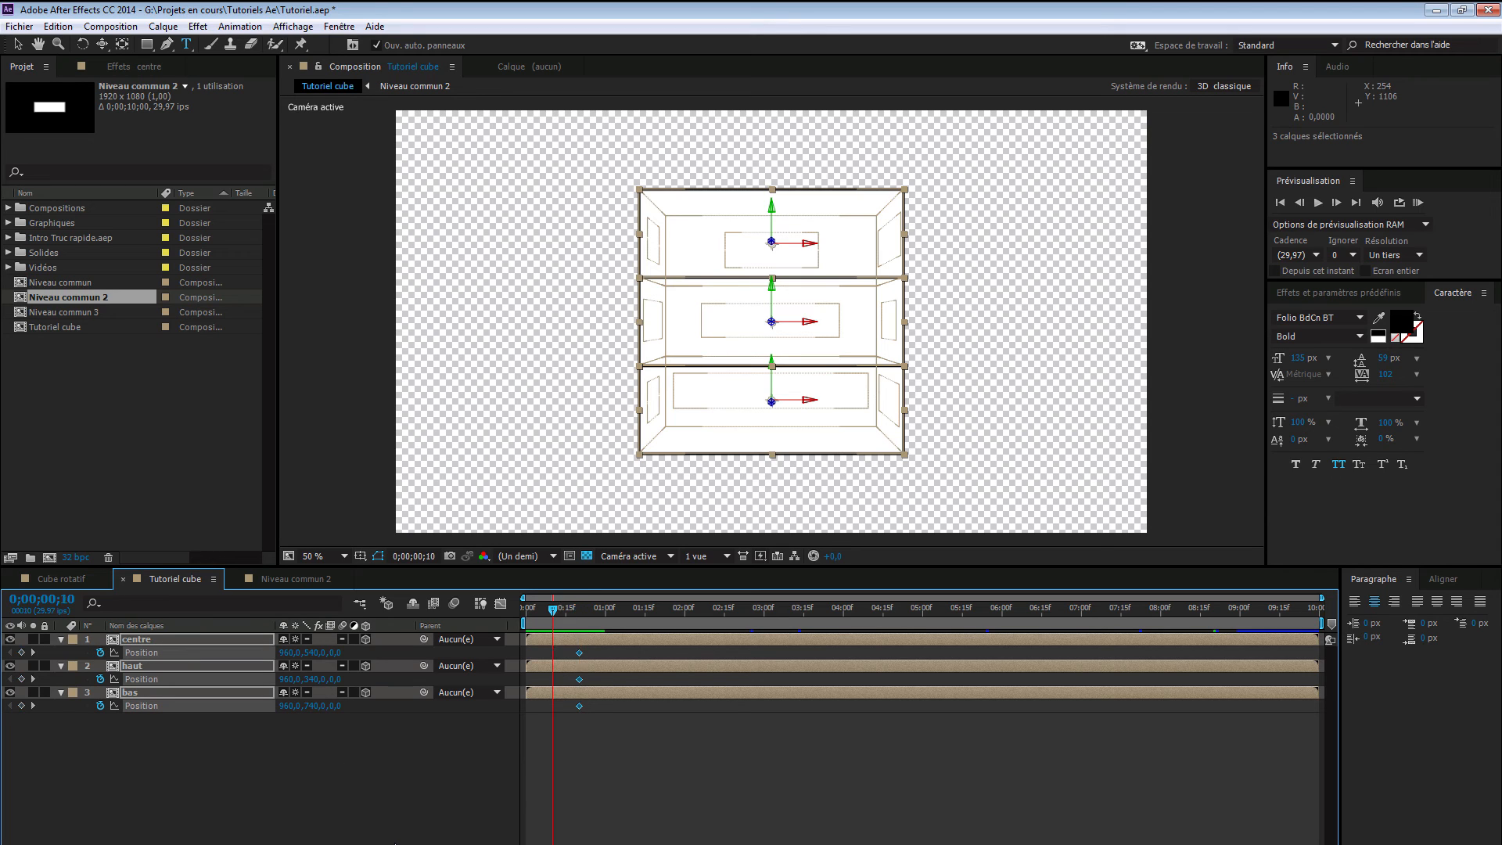
{"action": "key", "text": "Page_Up"}
{"action": "key", "text": "Page_Up"}
{"action": "key", "text": "Page_Up"}
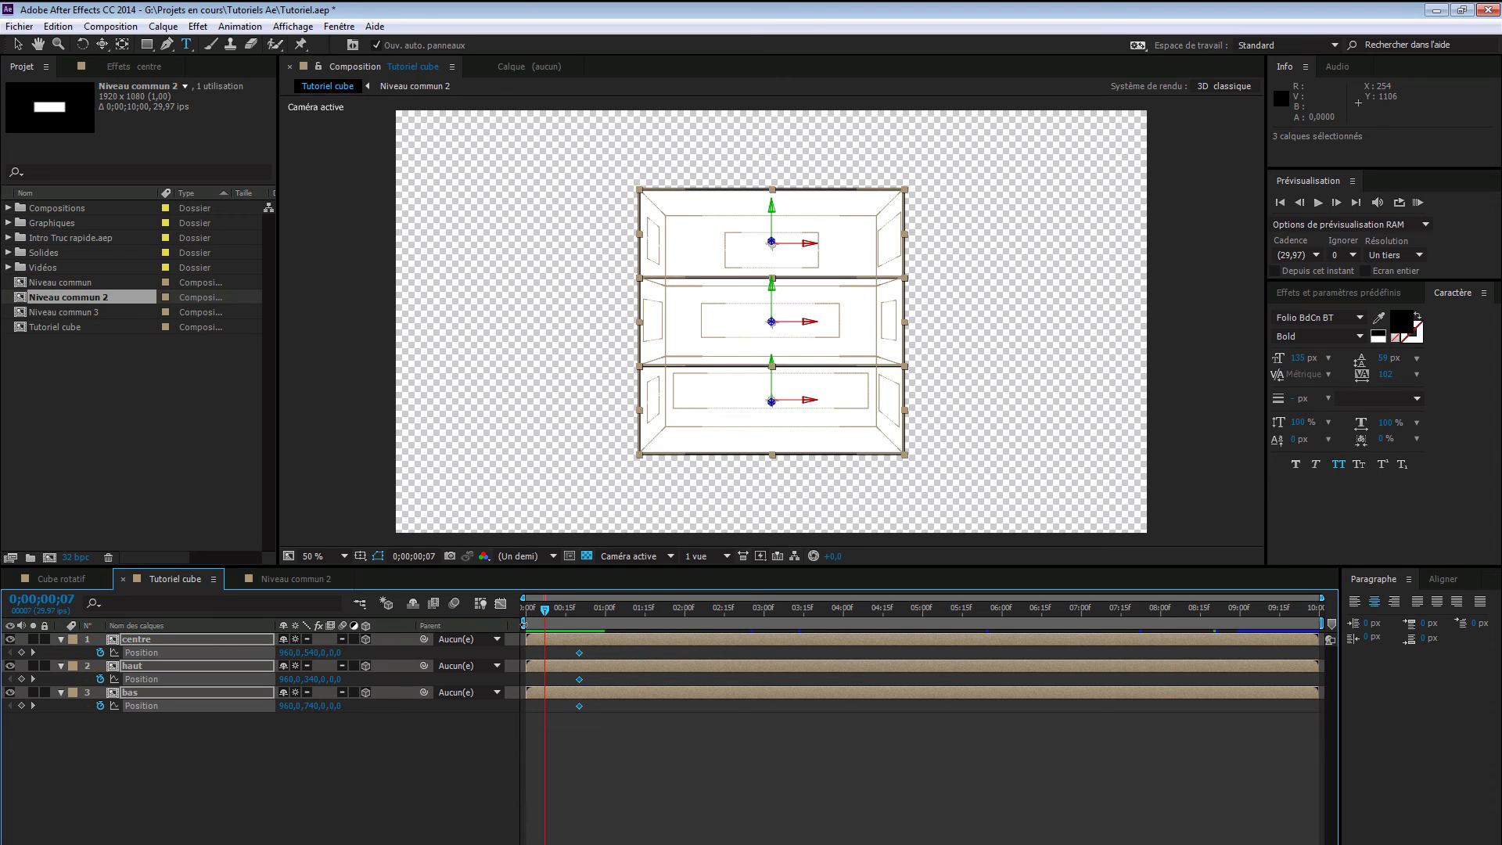
{"action": "left_click", "coordinate": [292, 758]}
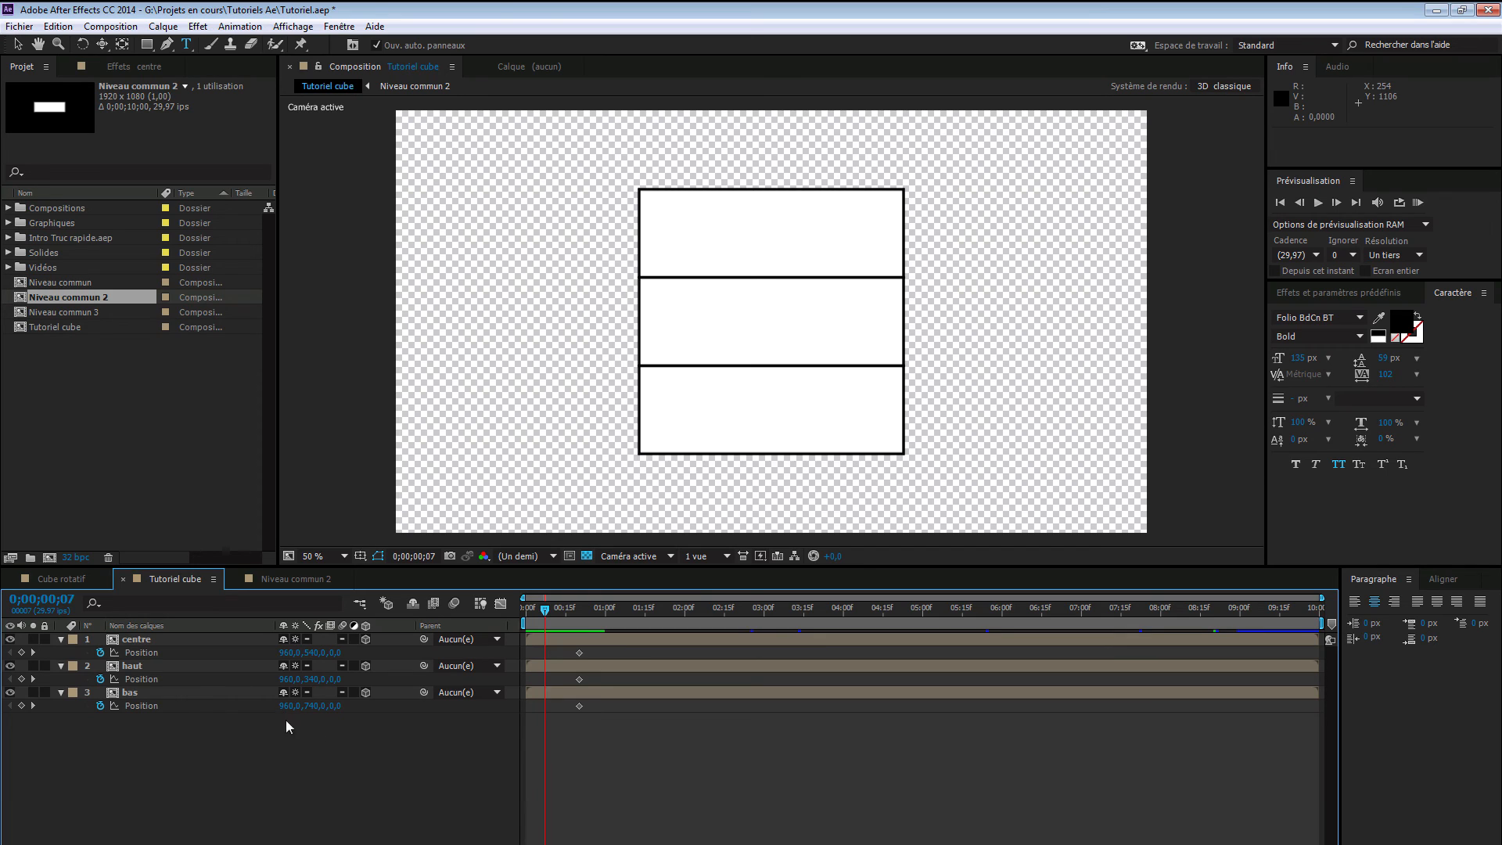
{"action": "left_click", "coordinate": [175, 640]}
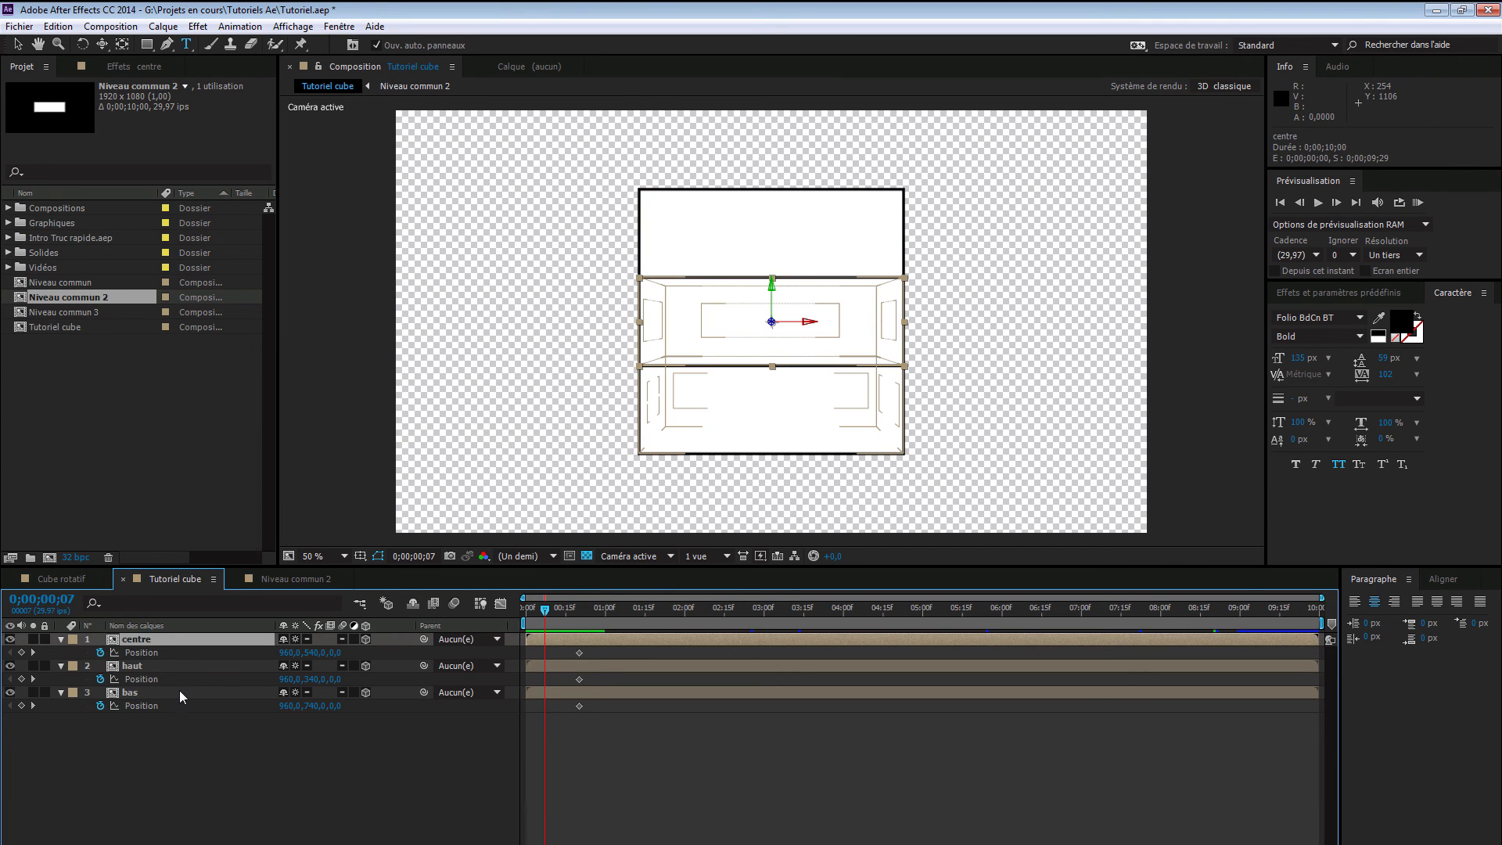
{"action": "left_click", "coordinate": [180, 692], "text": "shift"}
{"action": "key", "text": "comma"}
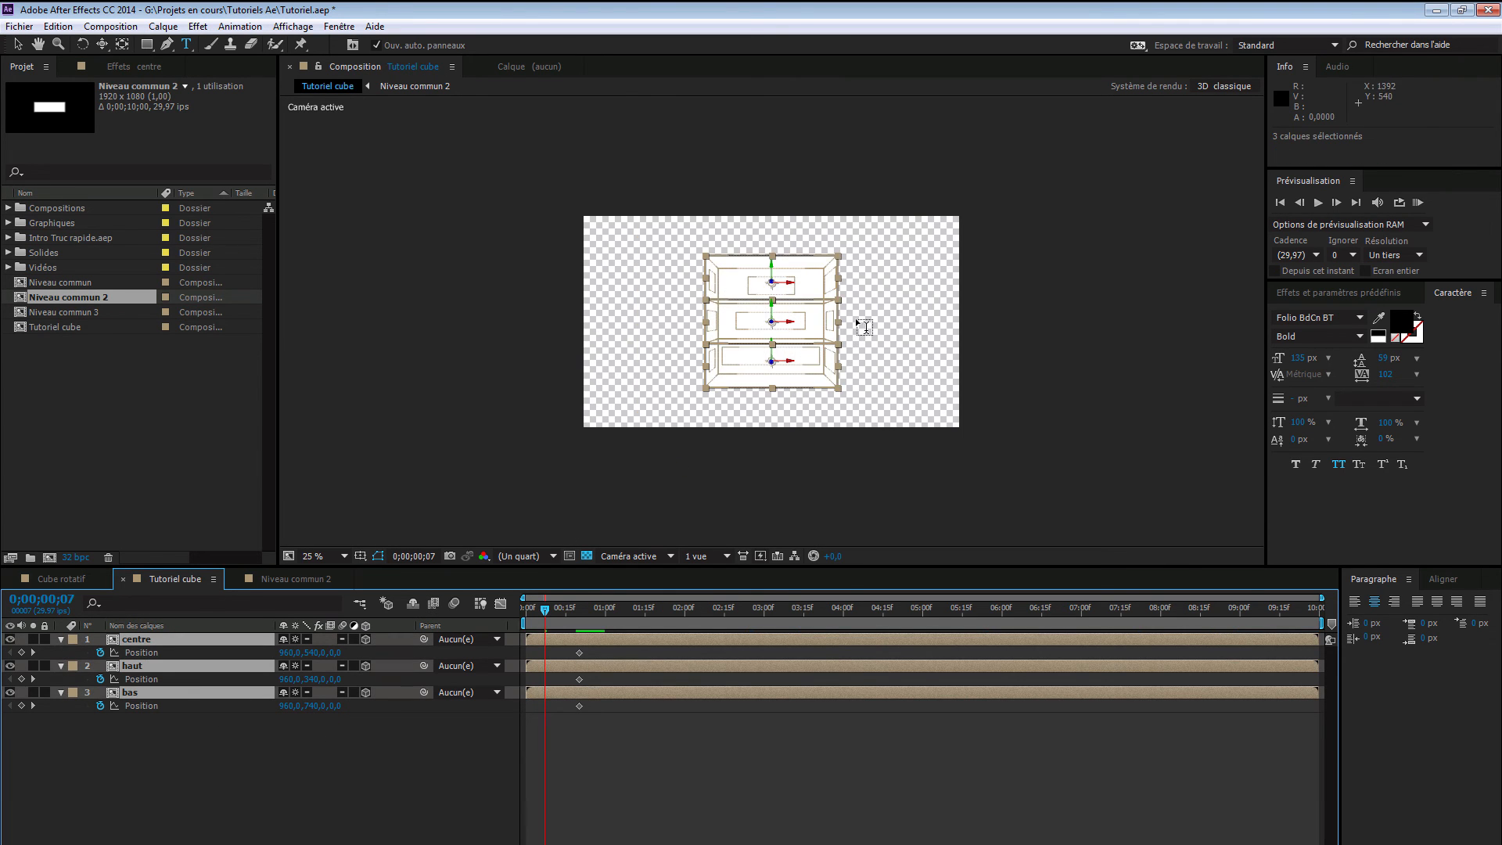
- At frame 7, drag the three boxes below the frame and scrub to check the slide-up
{"action": "key", "text": "v"}
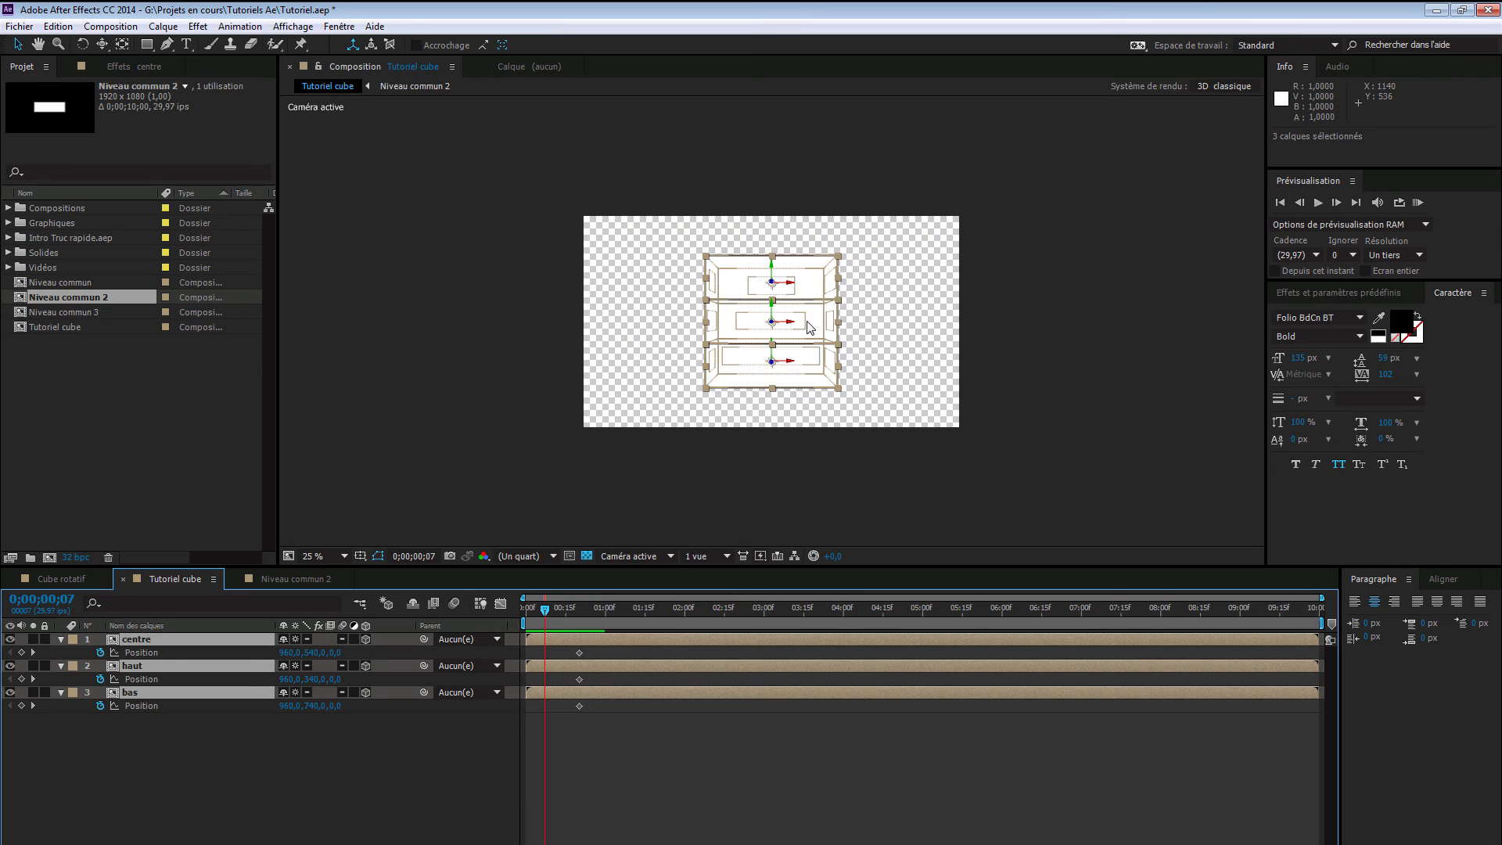
{"action": "left_click_drag", "start_coordinate": [809, 327], "coordinate": [818, 546]}
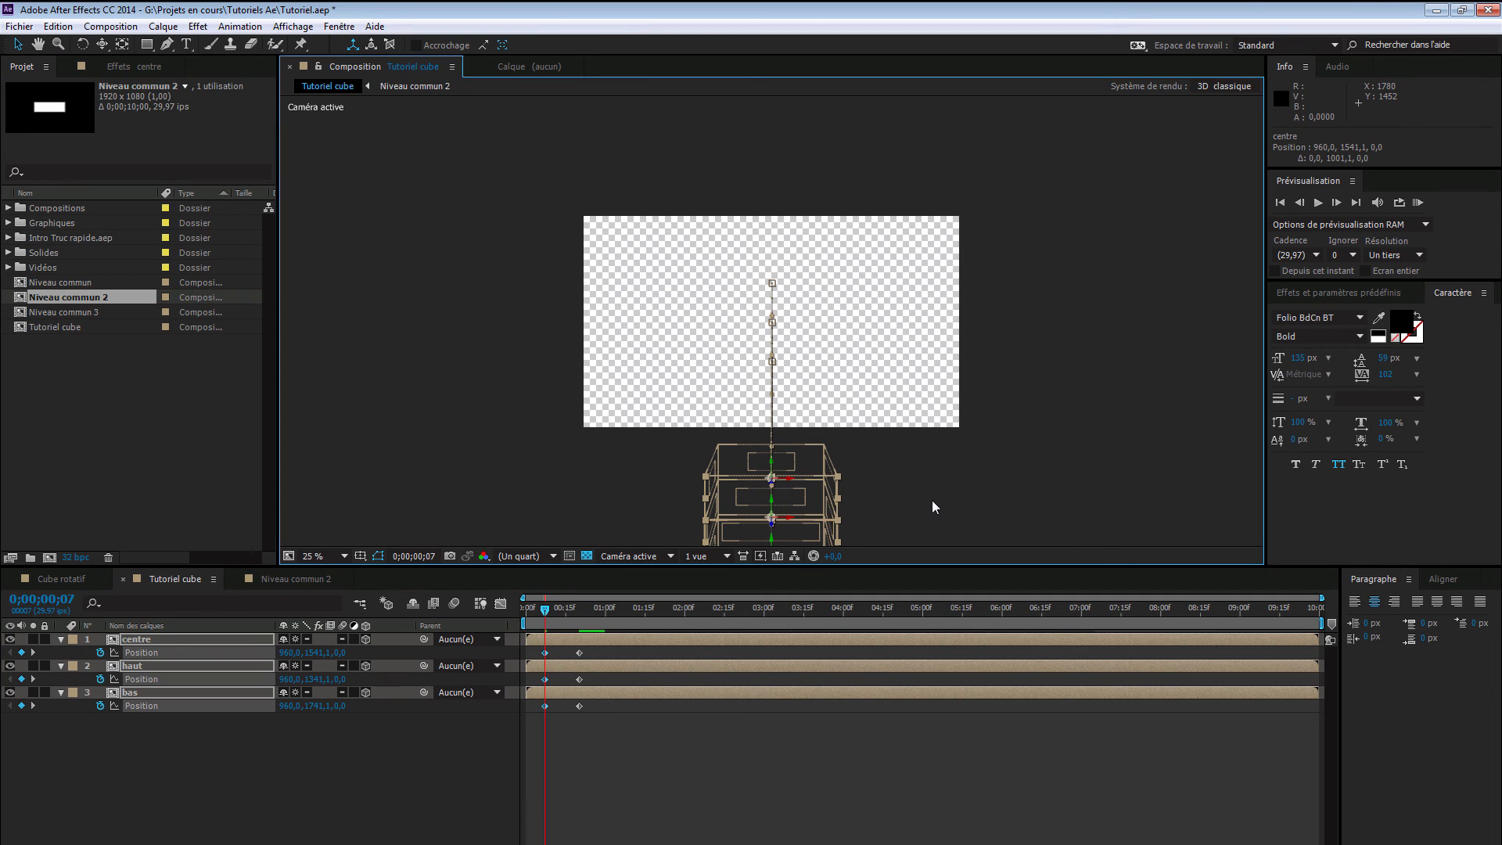
{"action": "mouse_move", "coordinate": [546, 610]}
{"action": "left_mouse_down"}
{"action": "mouse_move", "coordinate": [588, 609]}
{"action": "mouse_move", "coordinate": [521, 617]}
{"action": "left_mouse_up"}
- Move haut's slide-in three frames earlier and start centre's slide-in at frame 3
{"action": "left_click", "coordinate": [429, 747]}
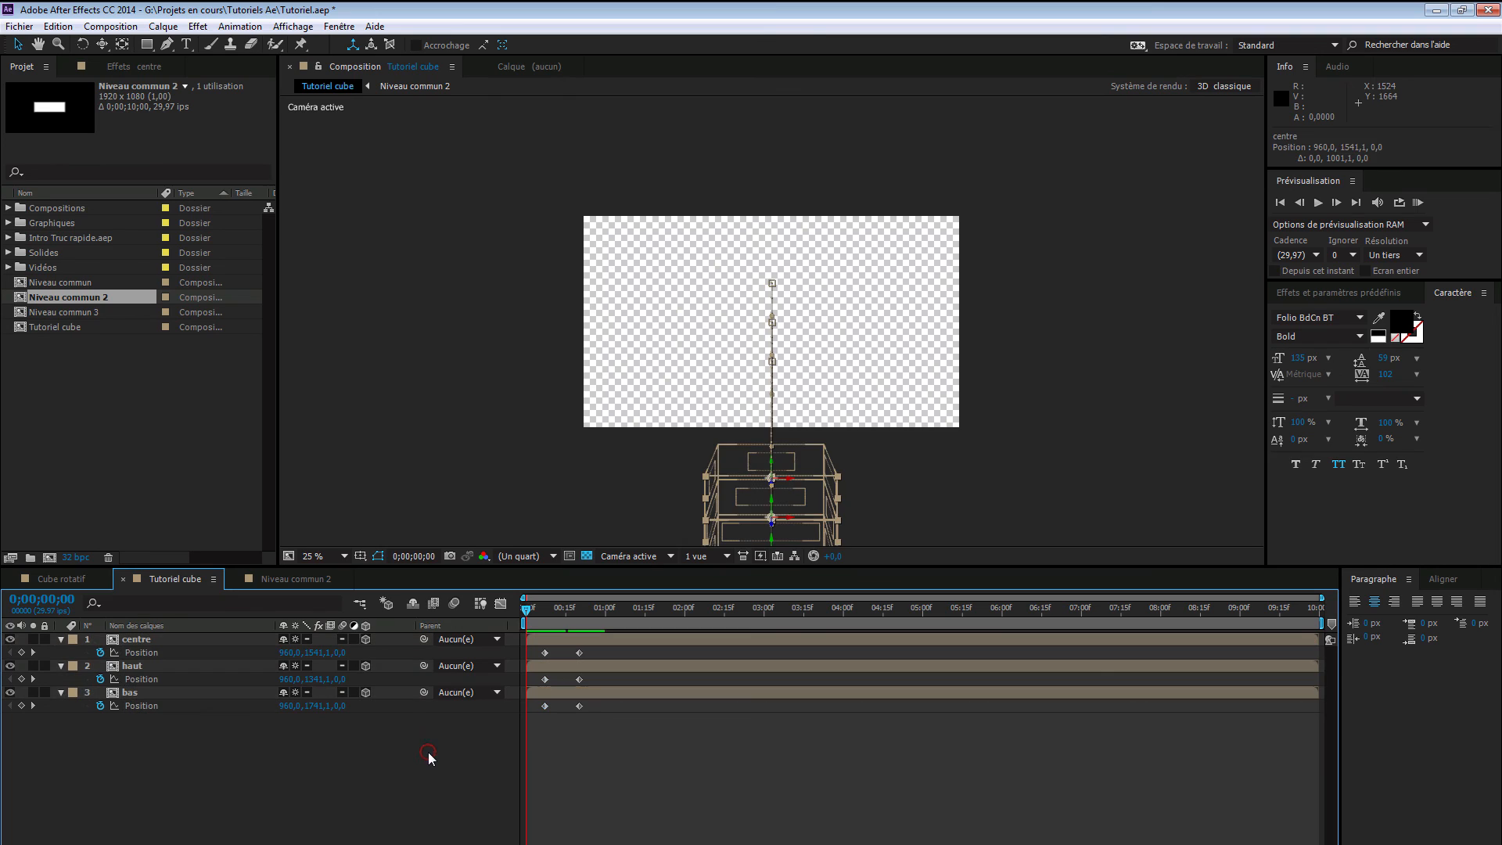
{"action": "left_click", "coordinate": [579, 679]}
{"action": "left_click", "coordinate": [545, 679]}
{"action": "left_click_drag", "start_coordinate": [545, 679], "coordinate": [533, 681]}
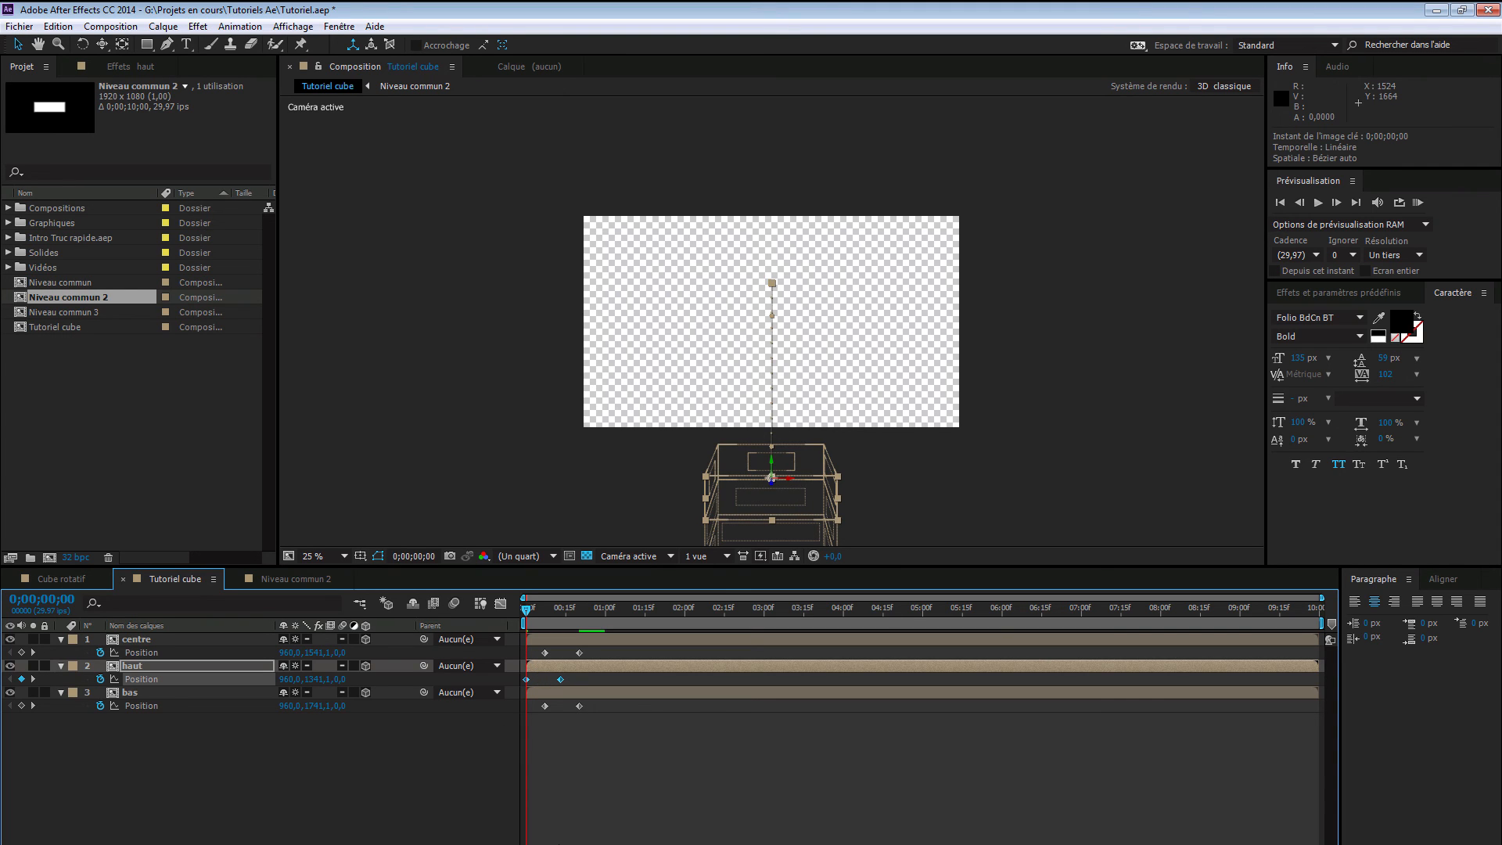
{"action": "key", "text": "space"}
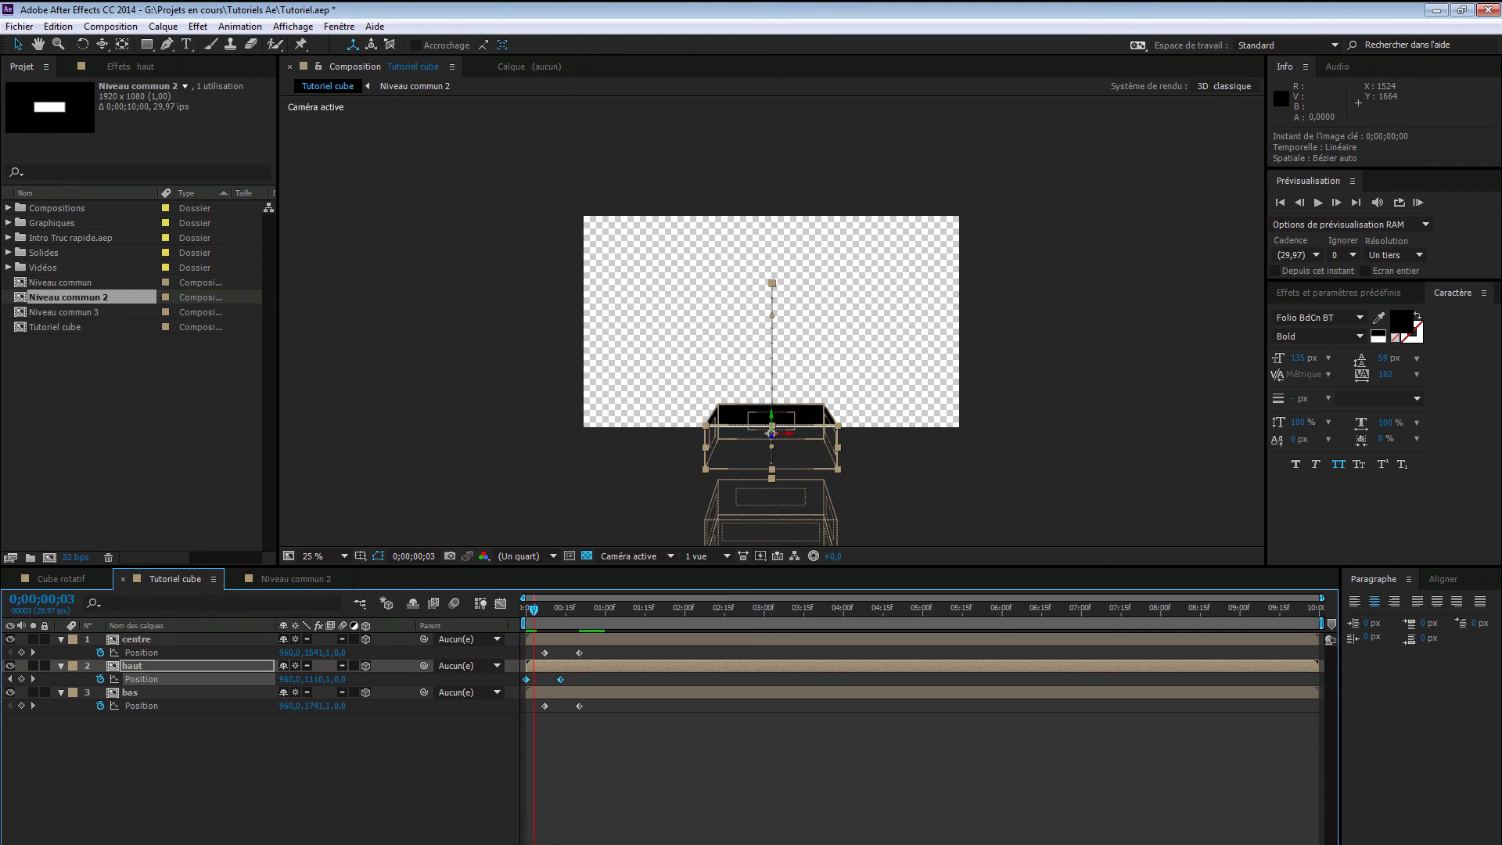
{"action": "left_click_drag", "start_coordinate": [588, 648], "coordinate": [535, 655]}
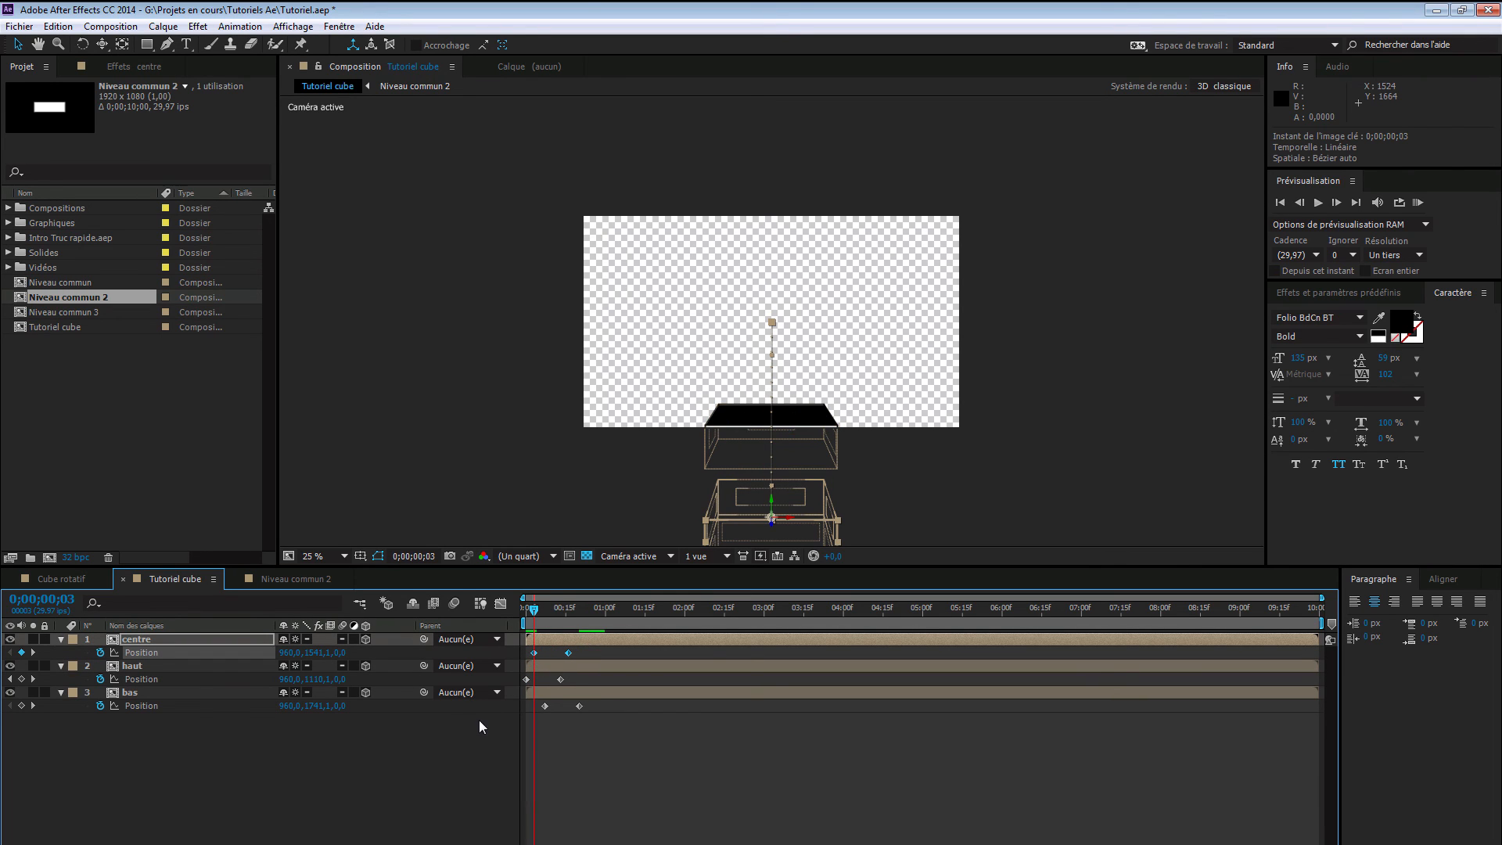
- Offset bas's slide-in to frame 6 and apply Easy Ease to all six Position keyframes
{"action": "key", "text": "space"}
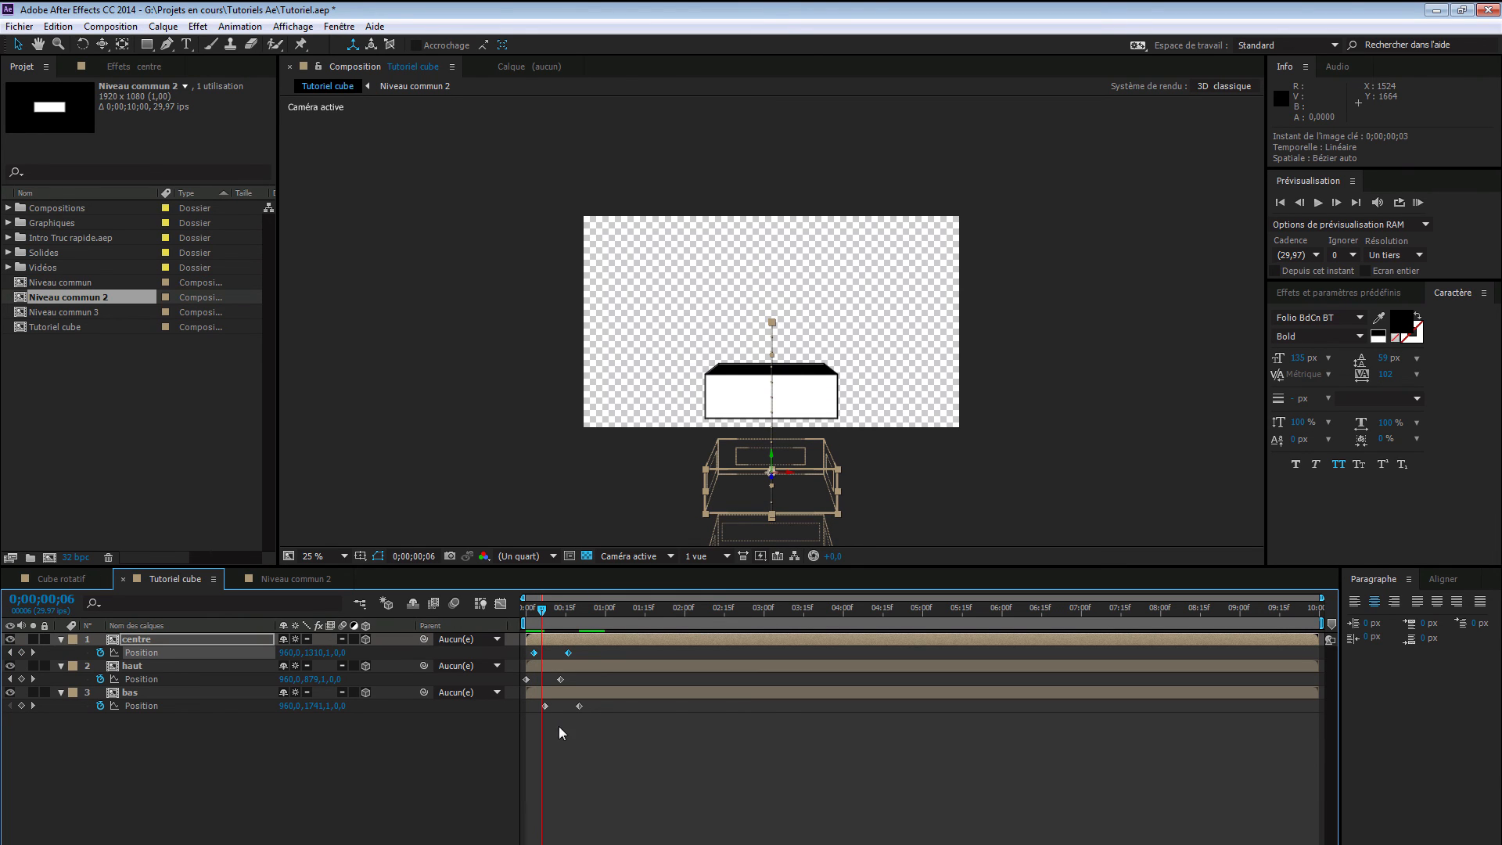
{"action": "left_click_drag", "start_coordinate": [593, 703], "coordinate": [543, 711]}
{"action": "left_click_drag", "start_coordinate": [545, 706], "coordinate": [515, 647]}
{"action": "key", "text": "F9"}
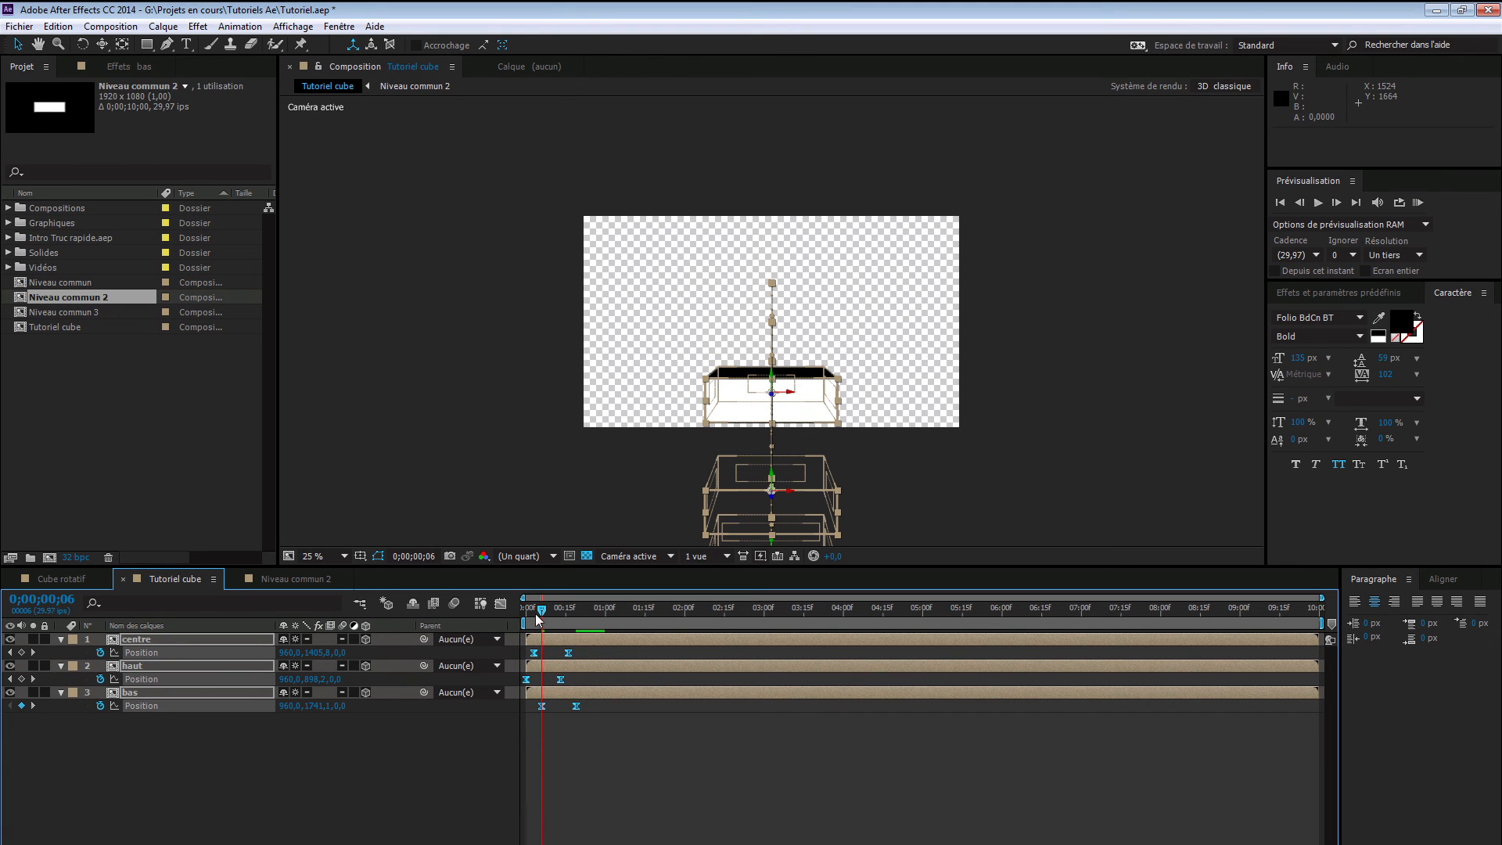
{"action": "left_click_drag", "start_coordinate": [540, 615], "coordinate": [1245, 615]}
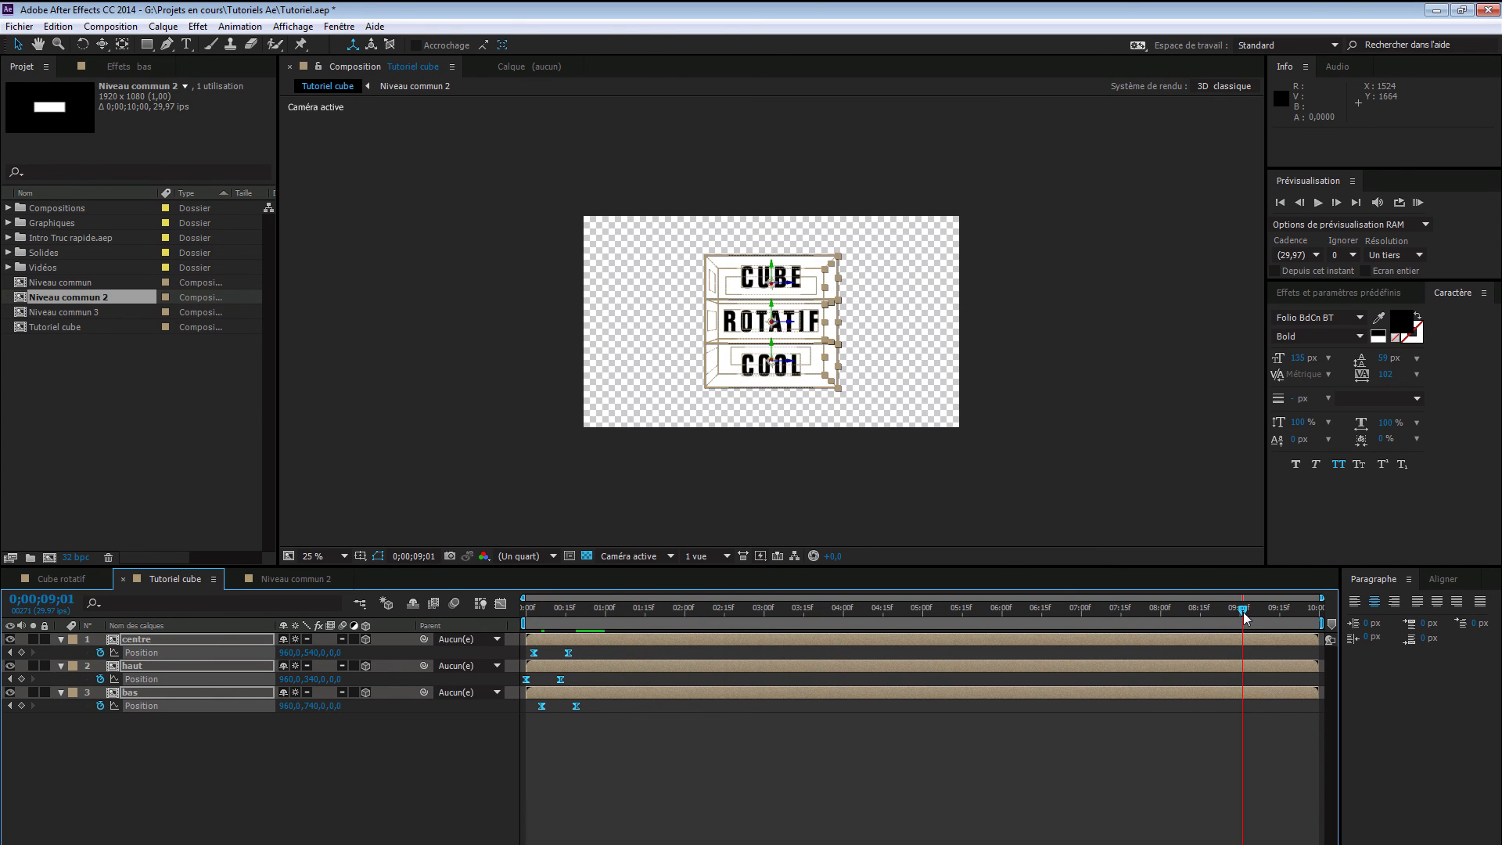
- Add Position keyframes for all three boxes at 9;09 and play the ending
{"action": "left_click_drag", "start_coordinate": [1255, 614], "coordinate": [1242, 617]}
{"action": "key", "text": "End"}
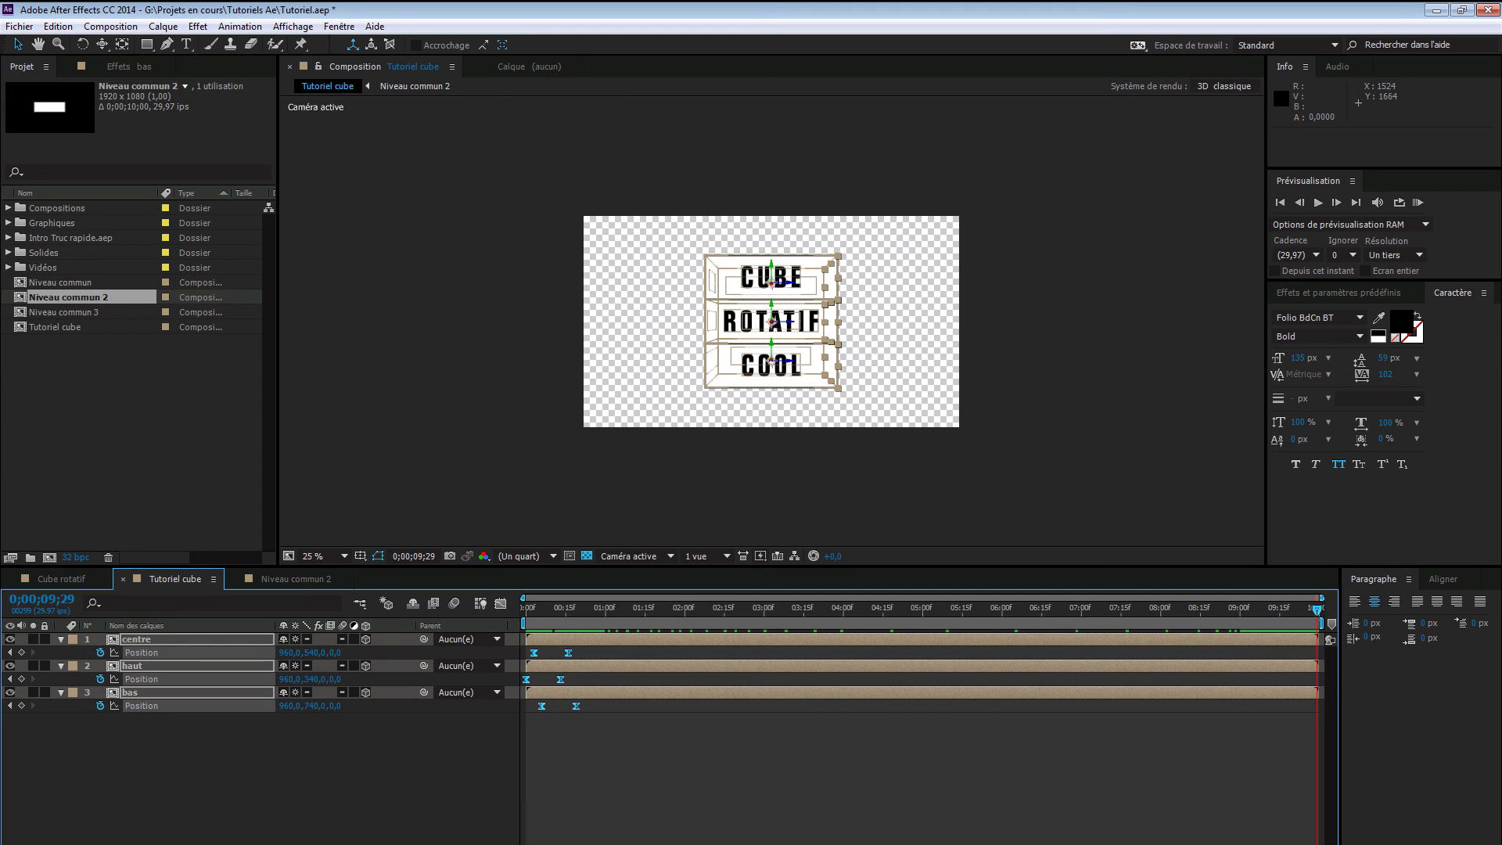
{"action": "key", "text": "shift+Page_Up"}
{"action": "key", "text": "shift+Page_Up"}
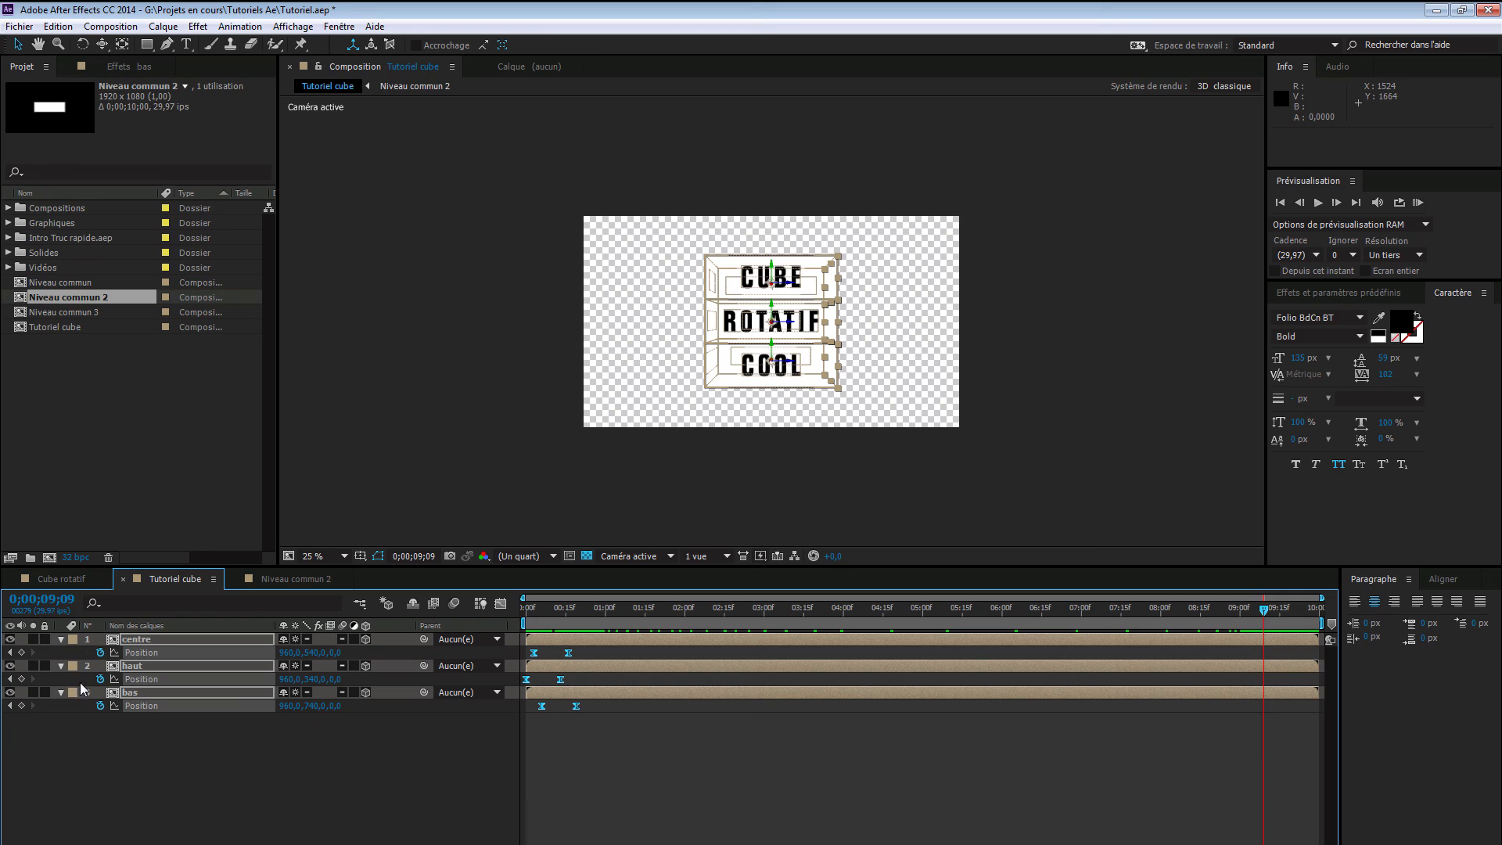
{"action": "left_click", "coordinate": [21, 653]}
{"action": "key", "text": "space"}
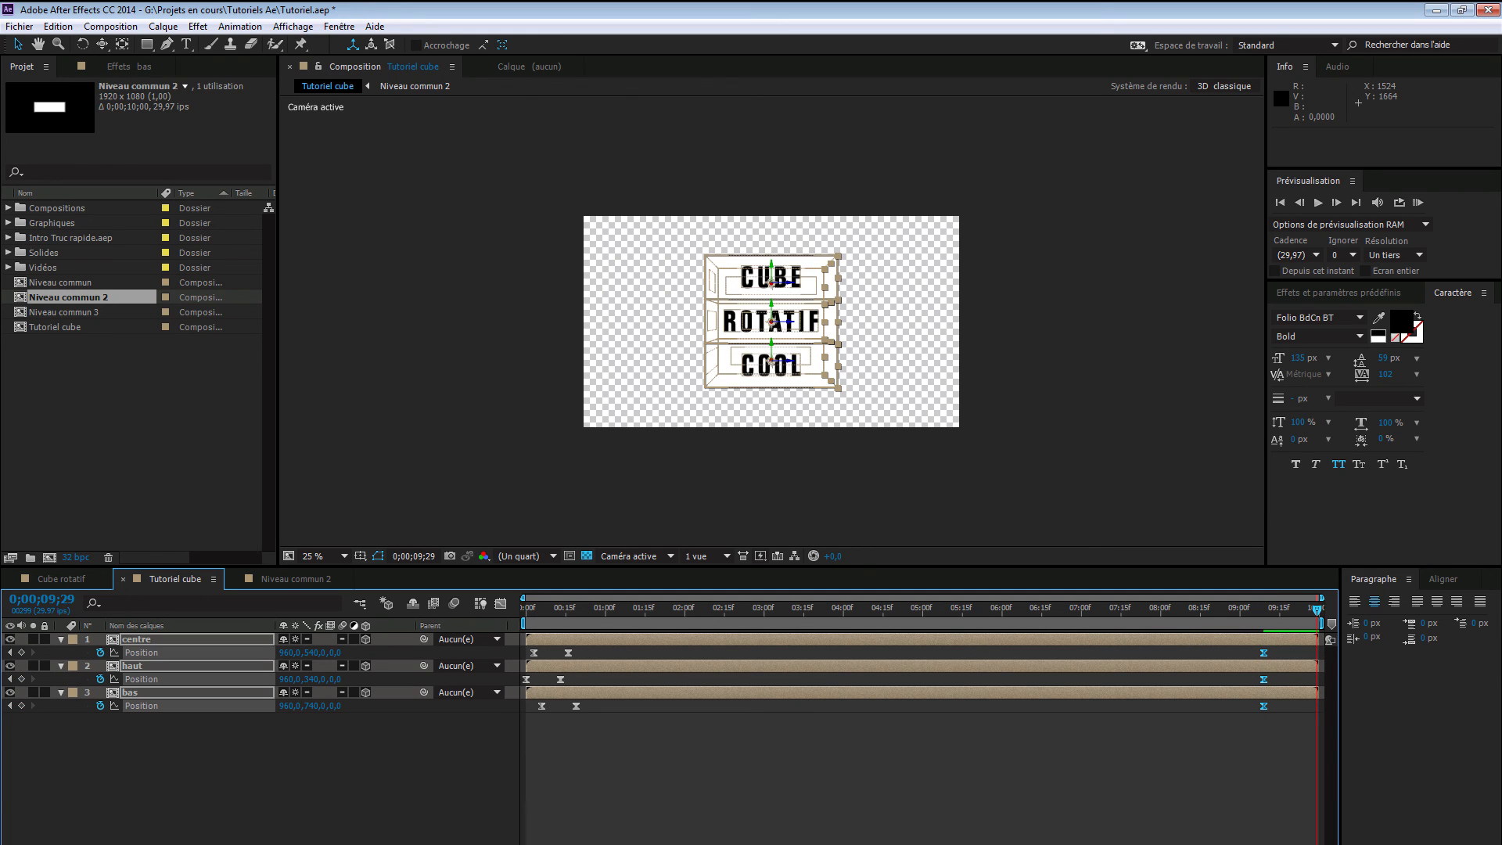
- At 9;24, test moving the centre box up, undo it, and reselect all three layers
{"action": "key", "text": "shift+Page_Up"}
{"action": "key", "text": "Page_Down"}
{"action": "key", "text": "Page_Down"}
{"action": "key", "text": "Page_Down"}
{"action": "key", "text": "Page_Down"}
{"action": "key", "text": "Page_Down"}
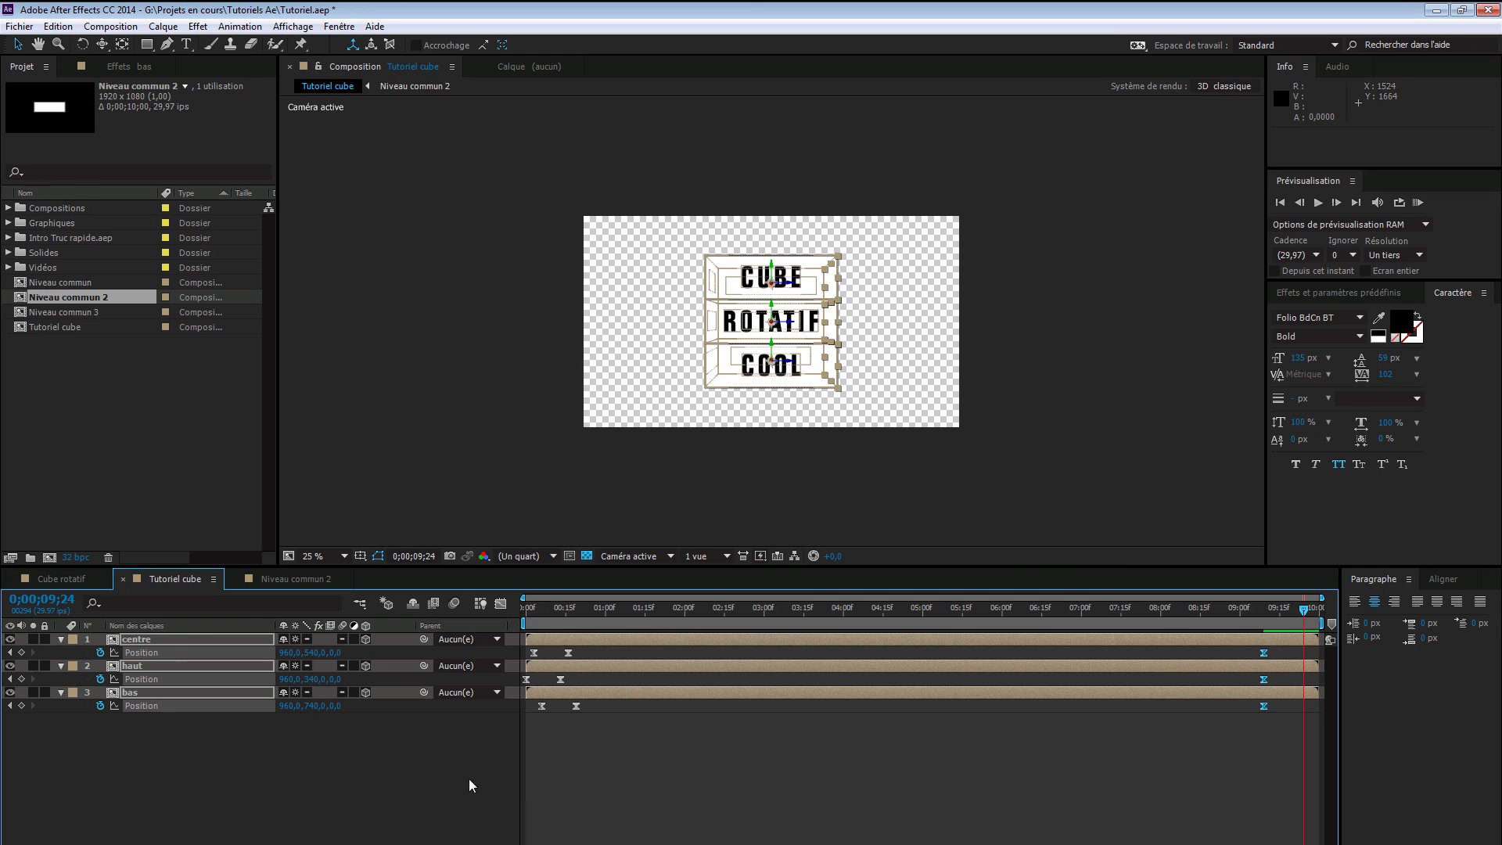
{"action": "left_click", "coordinate": [806, 328], "text": "shift"}
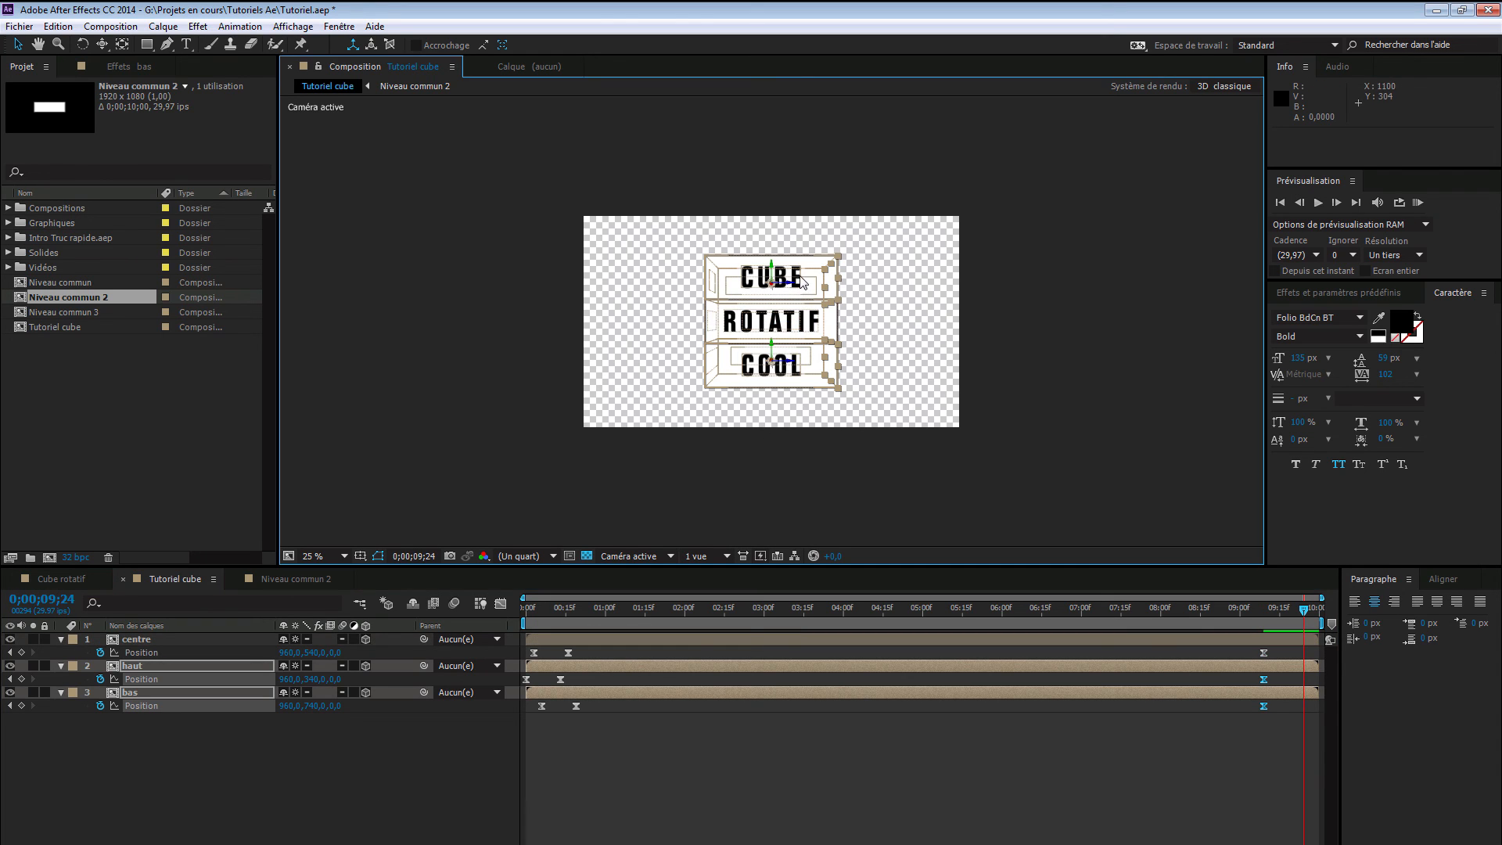
{"action": "left_click", "coordinate": [809, 329]}
{"action": "left_click_drag", "start_coordinate": [809, 328], "coordinate": [808, 300]}
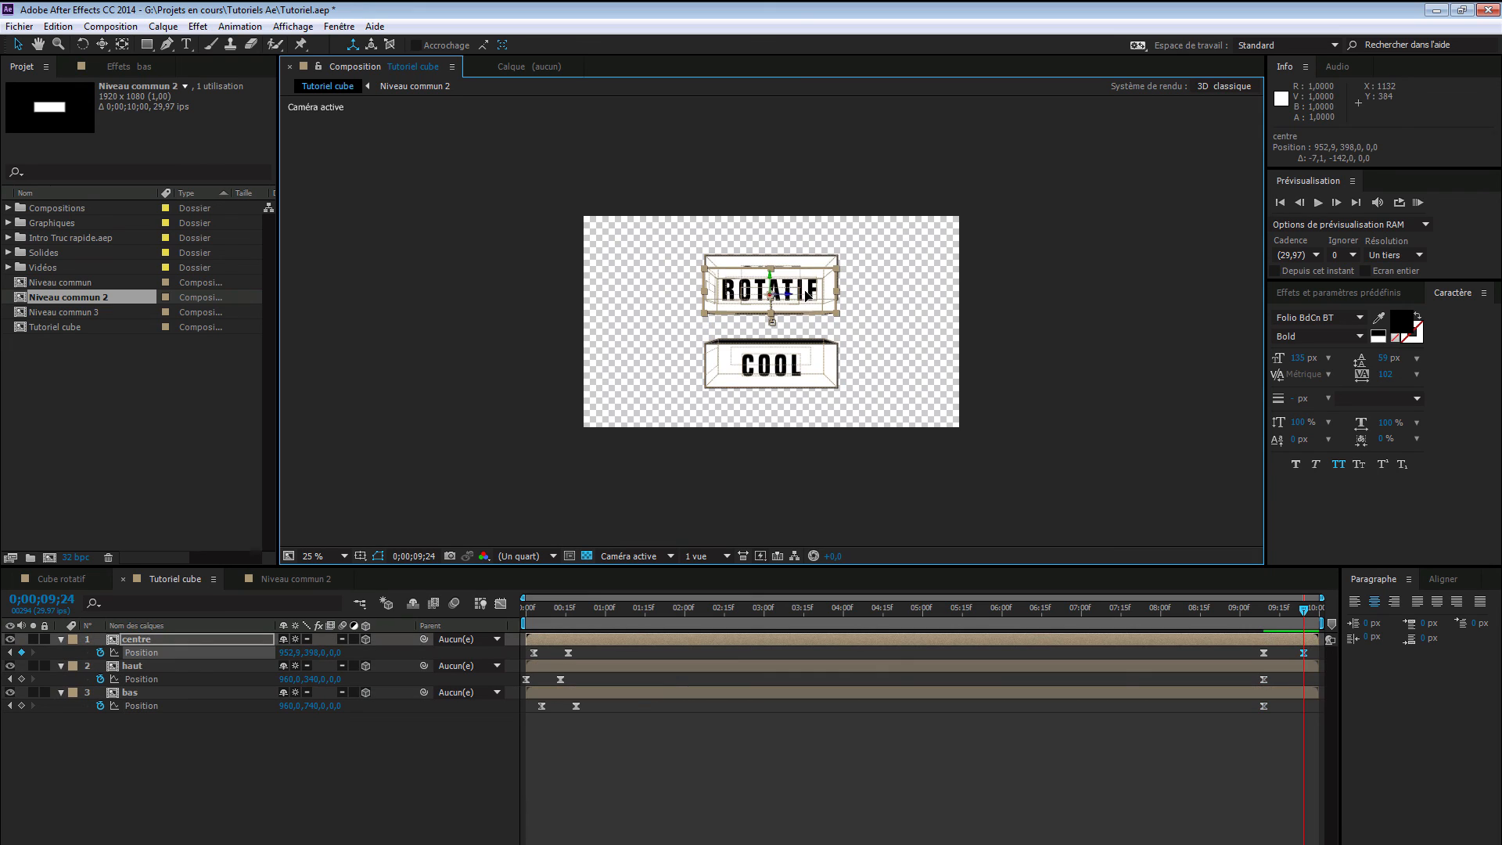
{"action": "key", "text": "ctrl+z"}
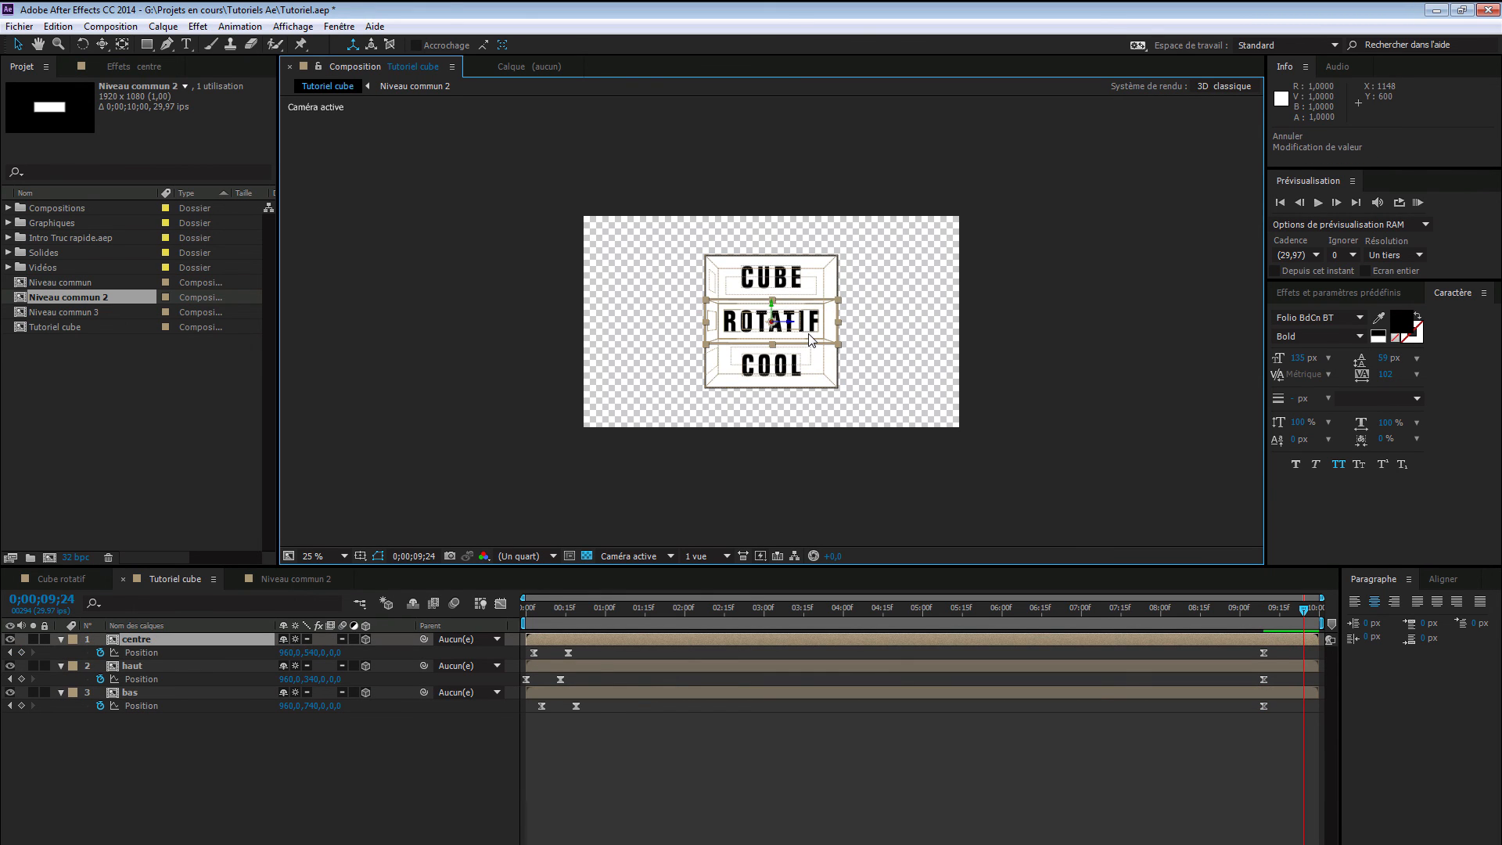
{"action": "left_click", "coordinate": [215, 692]}
{"action": "left_click", "coordinate": [232, 642], "text": "shift"}
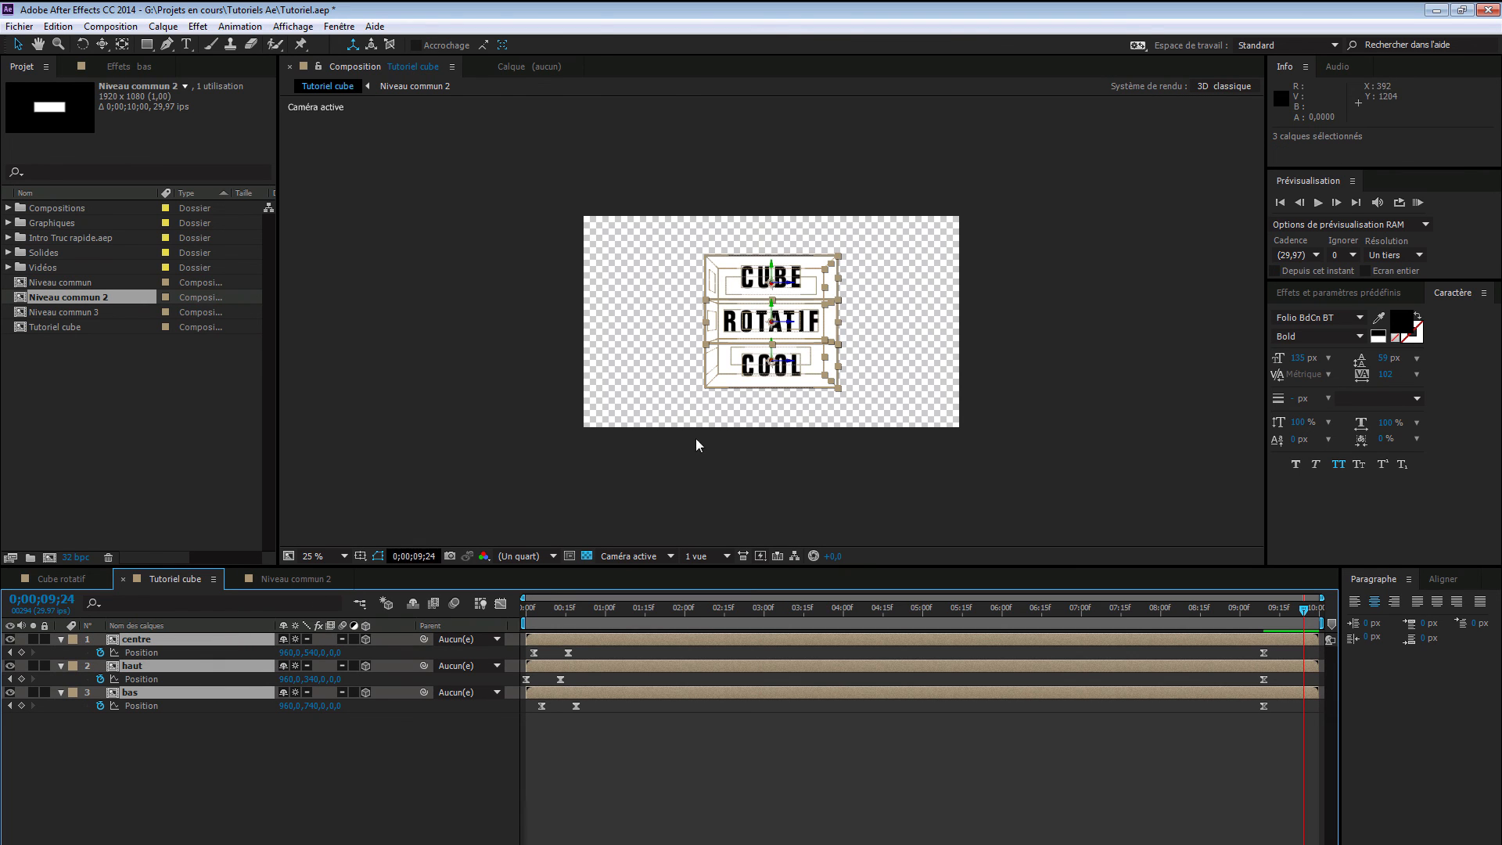
- At 9;24, drag all three boxes up above the frame and review the motion
{"action": "left_click_drag", "start_coordinate": [812, 368], "coordinate": [902, 175]}
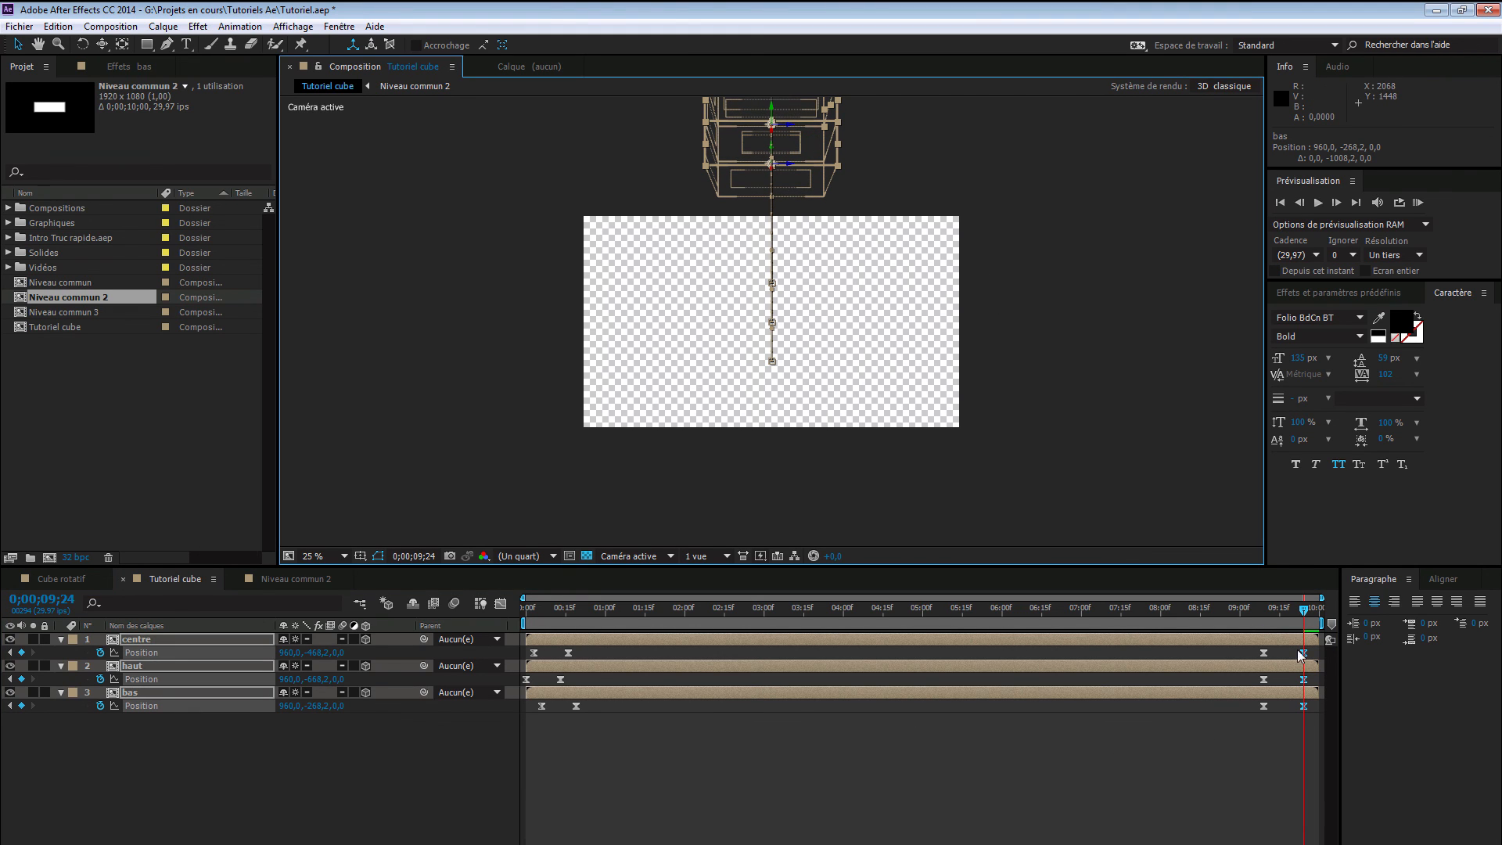
{"action": "left_click_drag", "start_coordinate": [1305, 617], "coordinate": [1263, 617]}
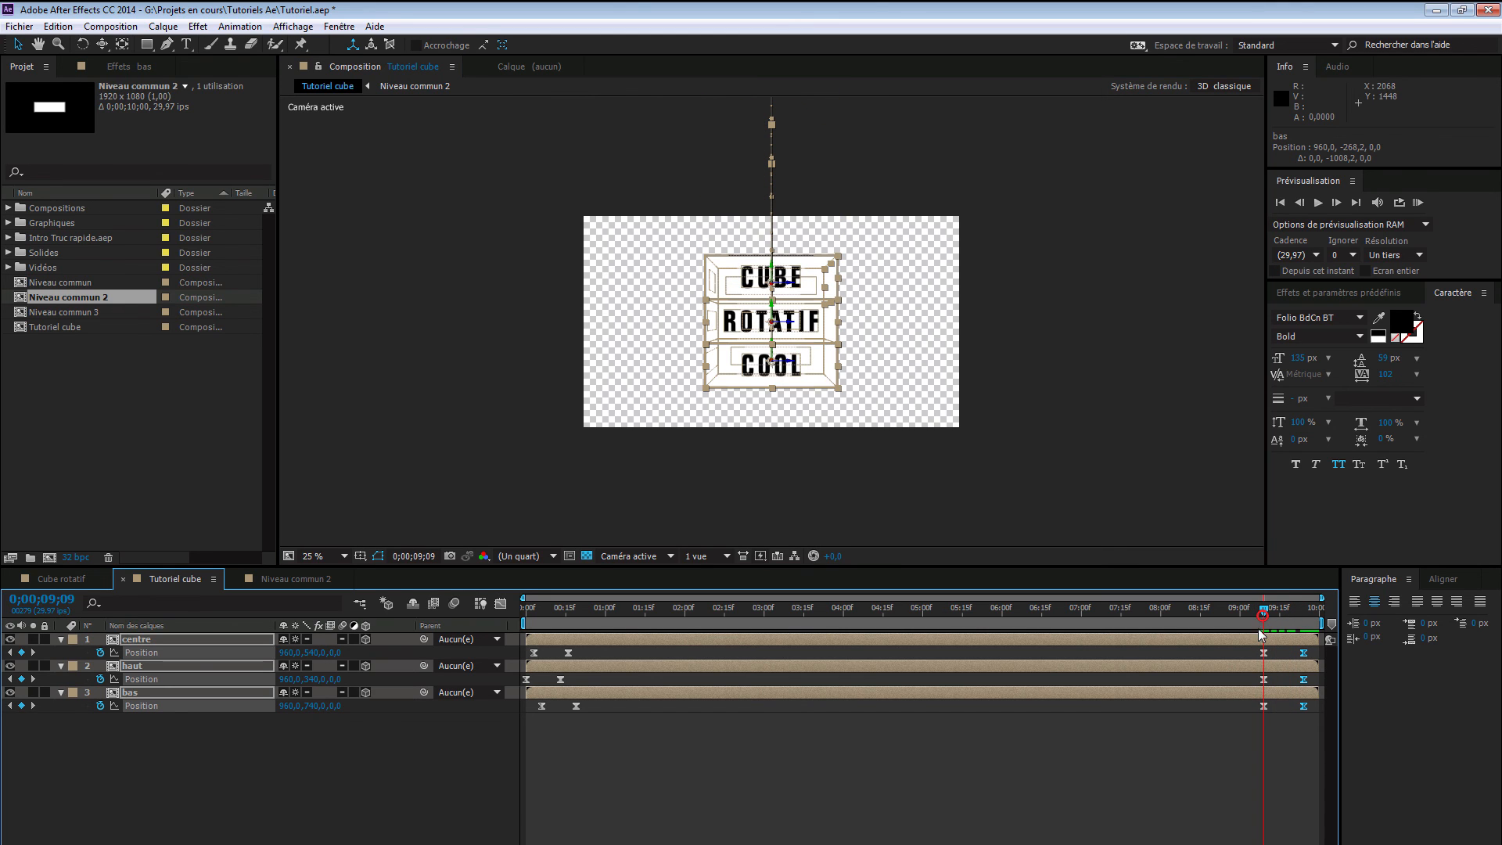
{"action": "left_click", "coordinate": [440, 802]}
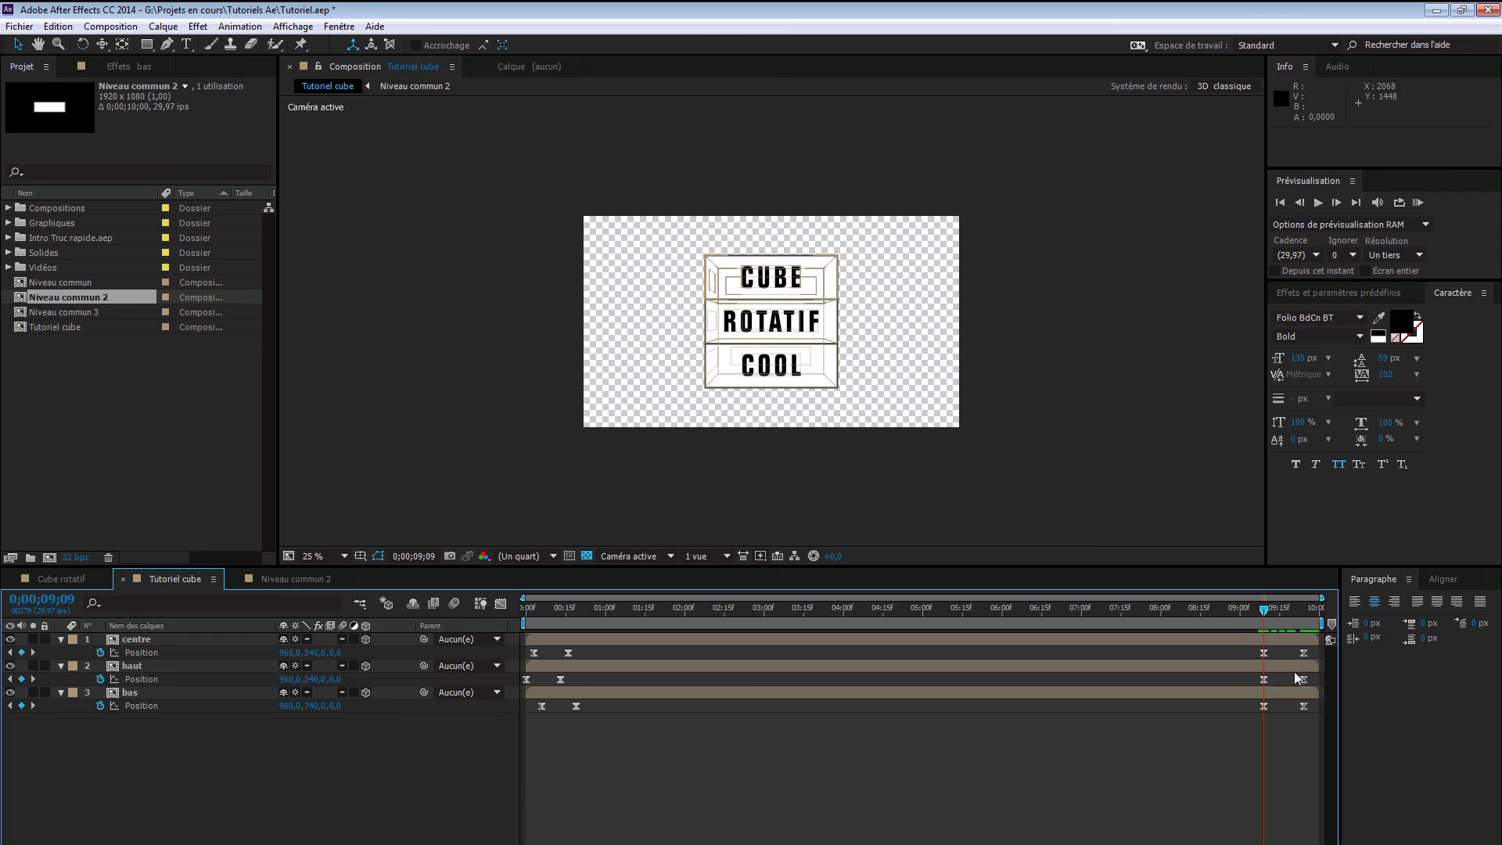
- Stagger the exit keyframes: haut at 9;00, centre at 9;03, bas at 9;06
{"action": "left_click", "coordinate": [1241, 612]}
{"action": "left_click_drag", "start_coordinate": [1311, 674], "coordinate": [1246, 682]}
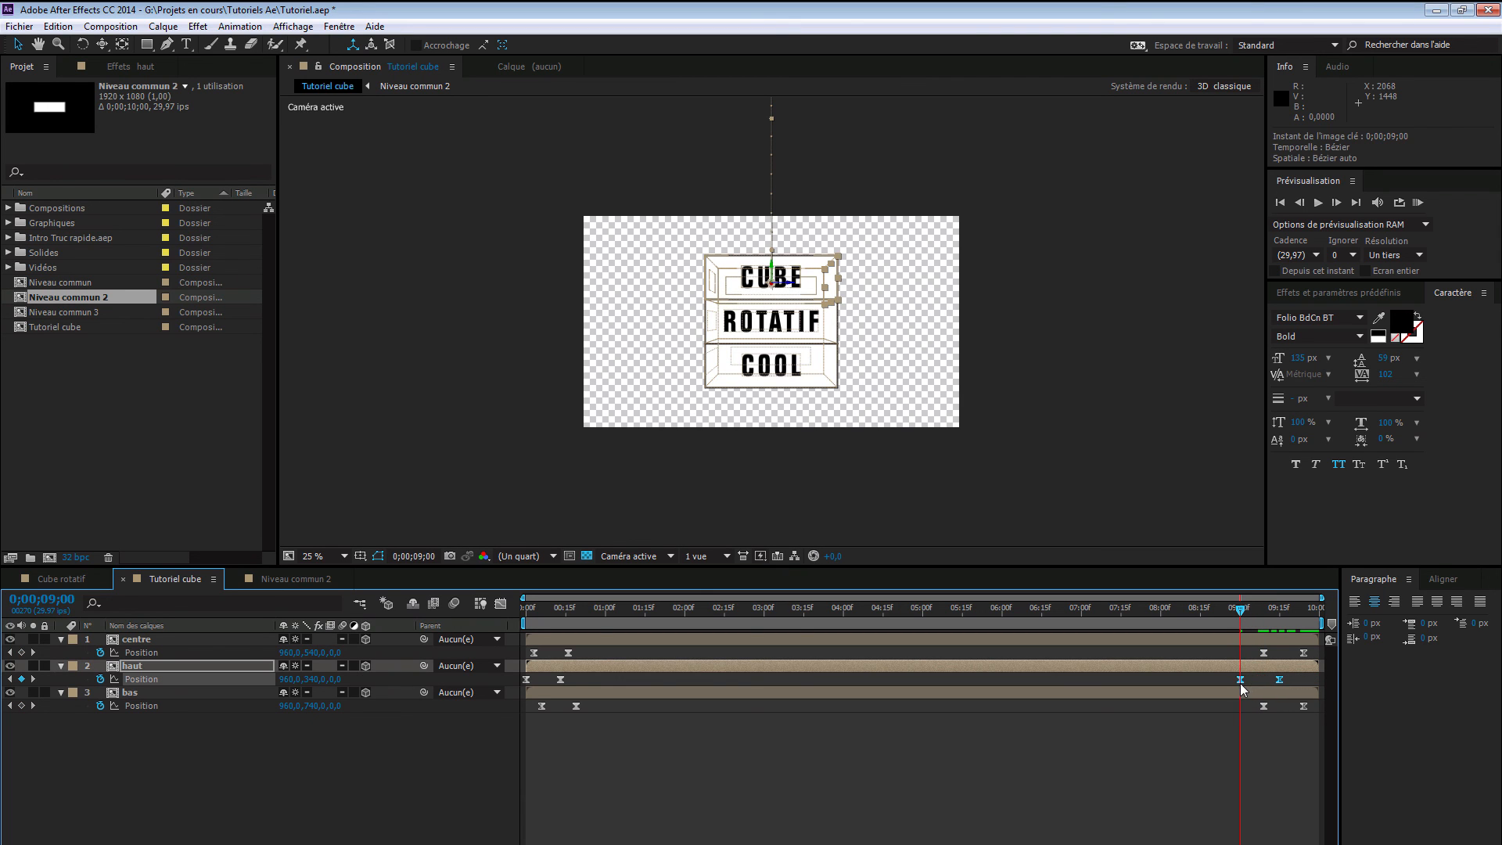
{"action": "key", "text": "Page_Down"}
{"action": "key", "text": "Page_Down"}
{"action": "key", "text": "Page_Down"}
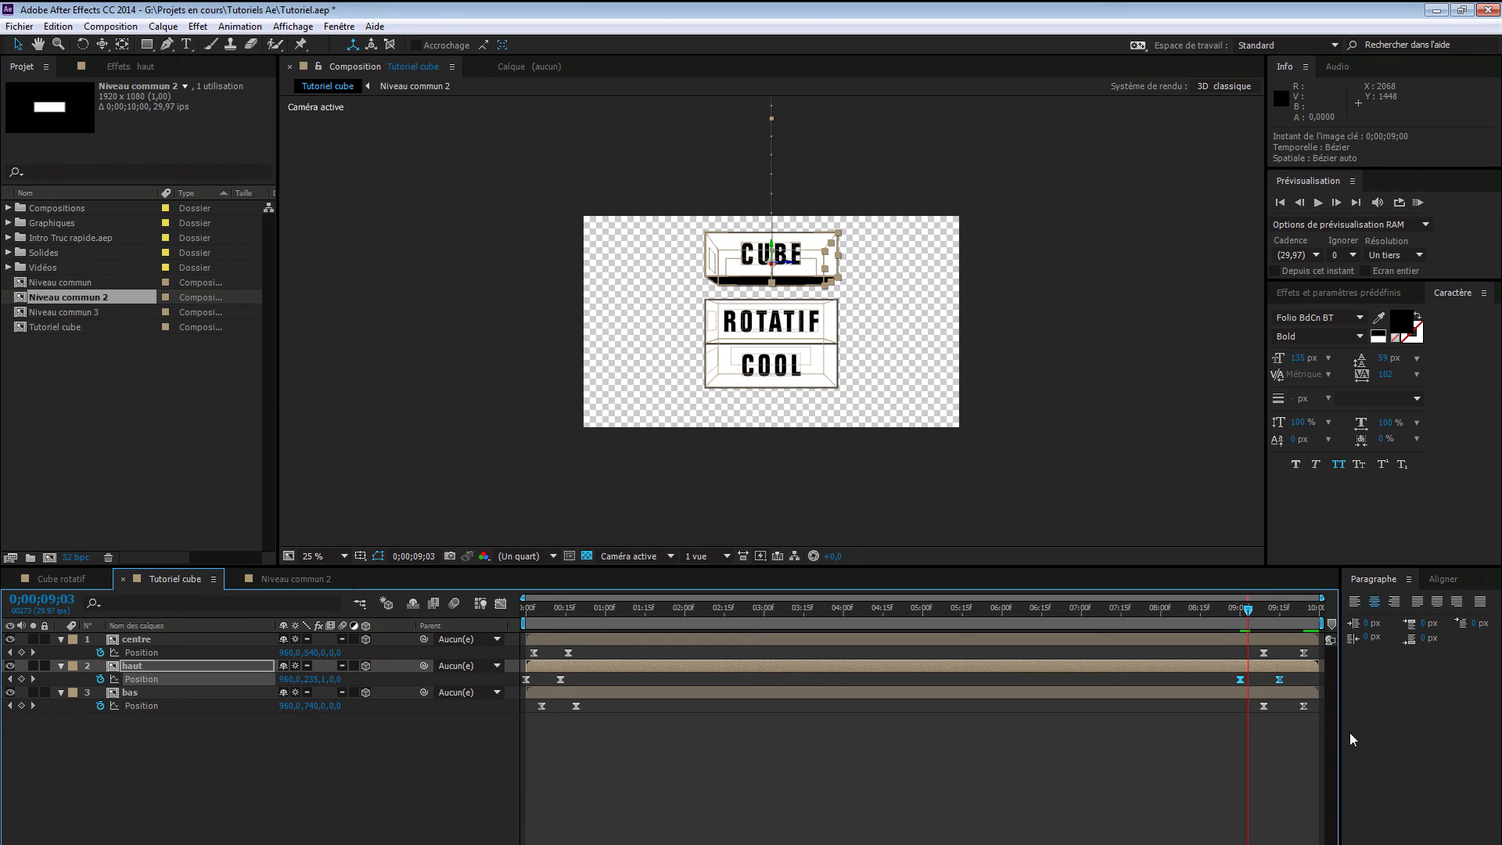
{"action": "left_click_drag", "start_coordinate": [1307, 659], "coordinate": [1248, 655]}
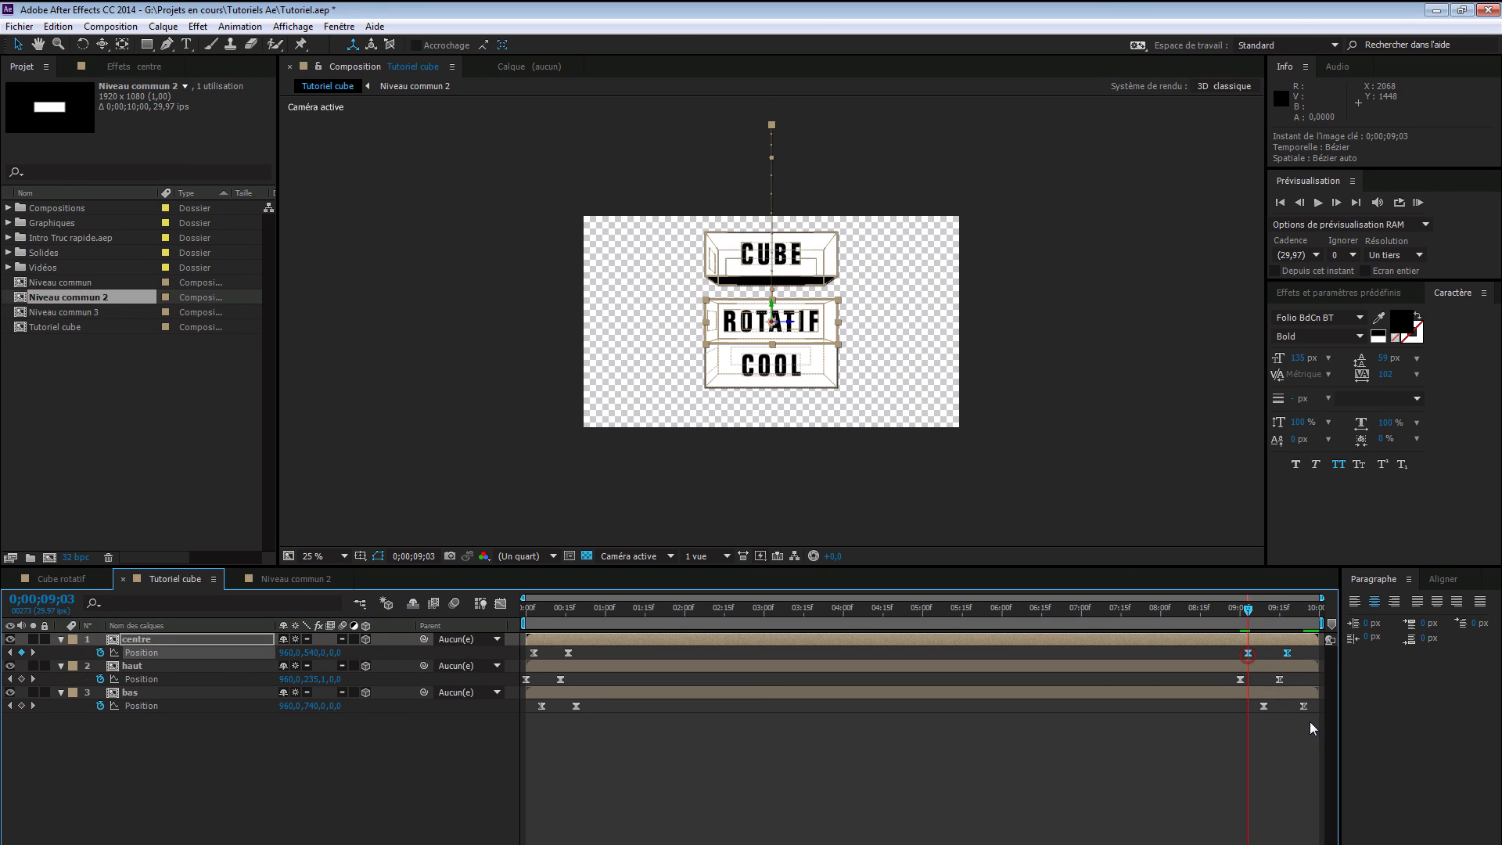
{"action": "key", "text": "Page_Down"}
{"action": "key", "text": "Page_Down"}
{"action": "key", "text": "Page_Down"}
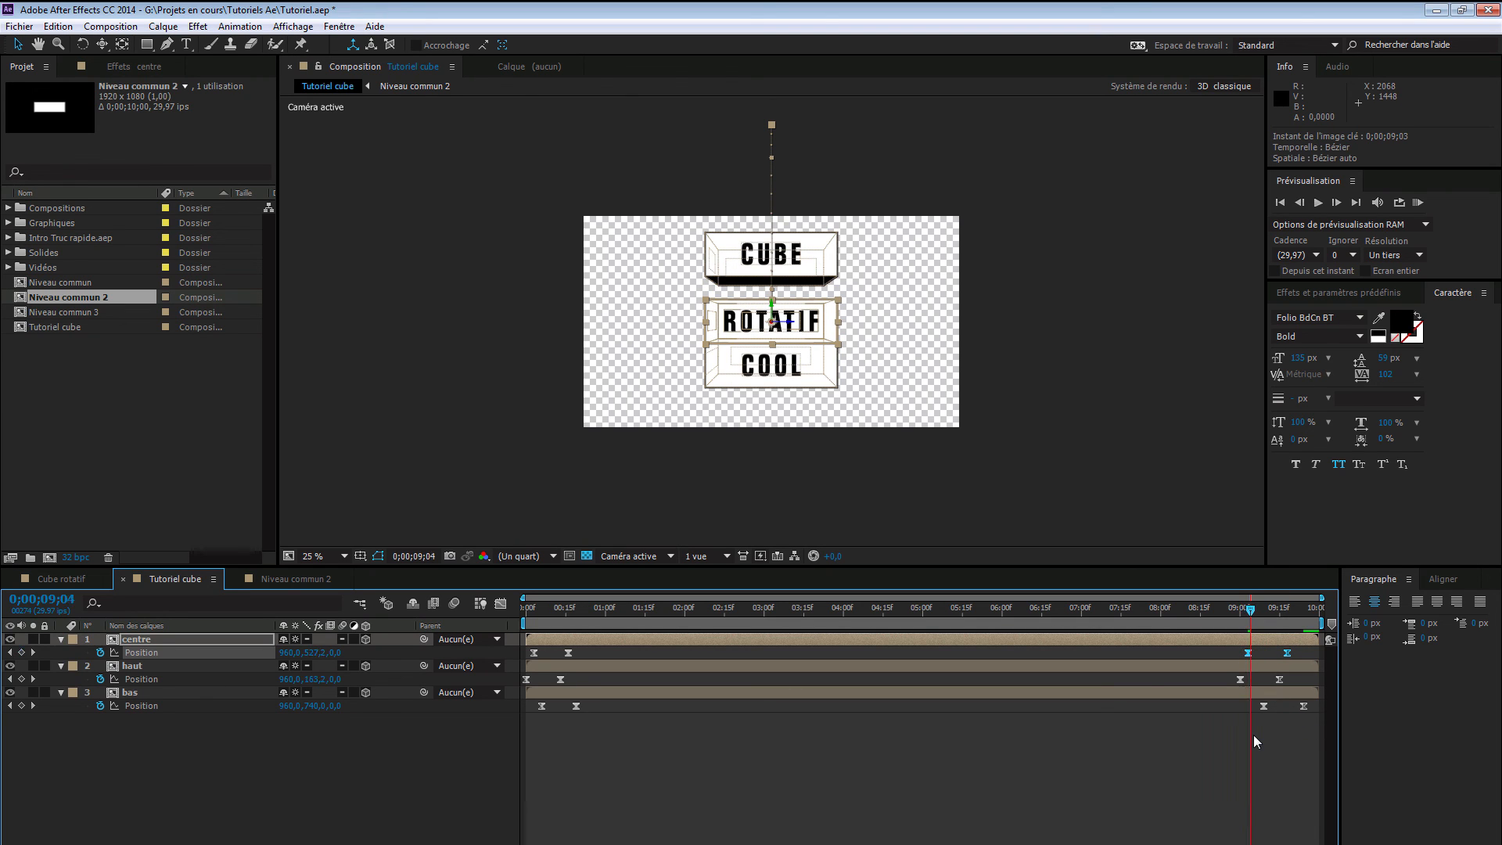
{"action": "left_click_drag", "start_coordinate": [1308, 713], "coordinate": [1259, 703]}
{"action": "left_click_drag", "start_coordinate": [1263, 707], "coordinate": [1265, 707]}
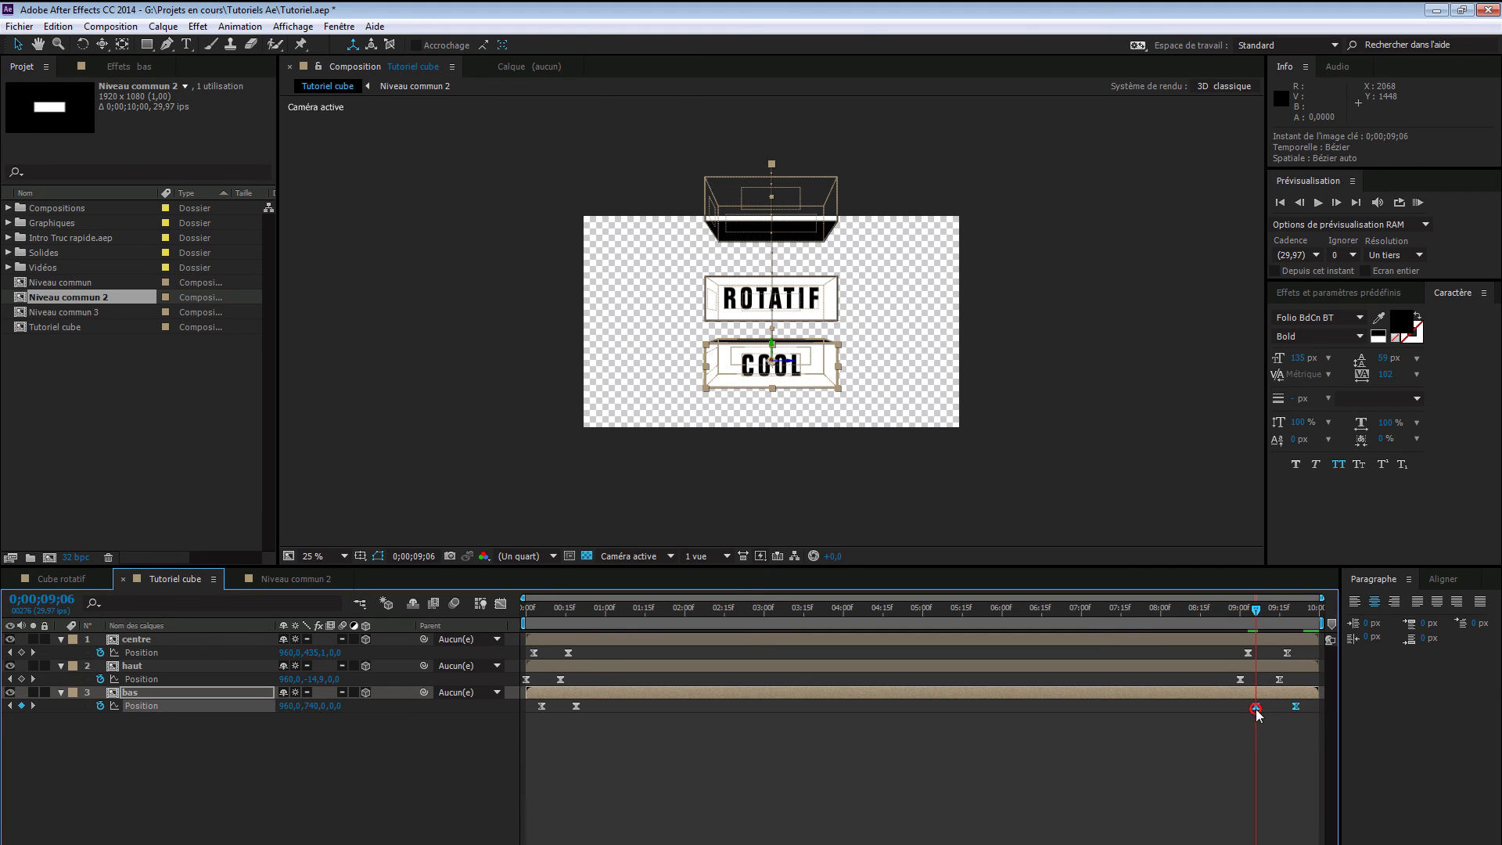
{"action": "left_click_drag", "start_coordinate": [1256, 612], "coordinate": [1278, 704]}
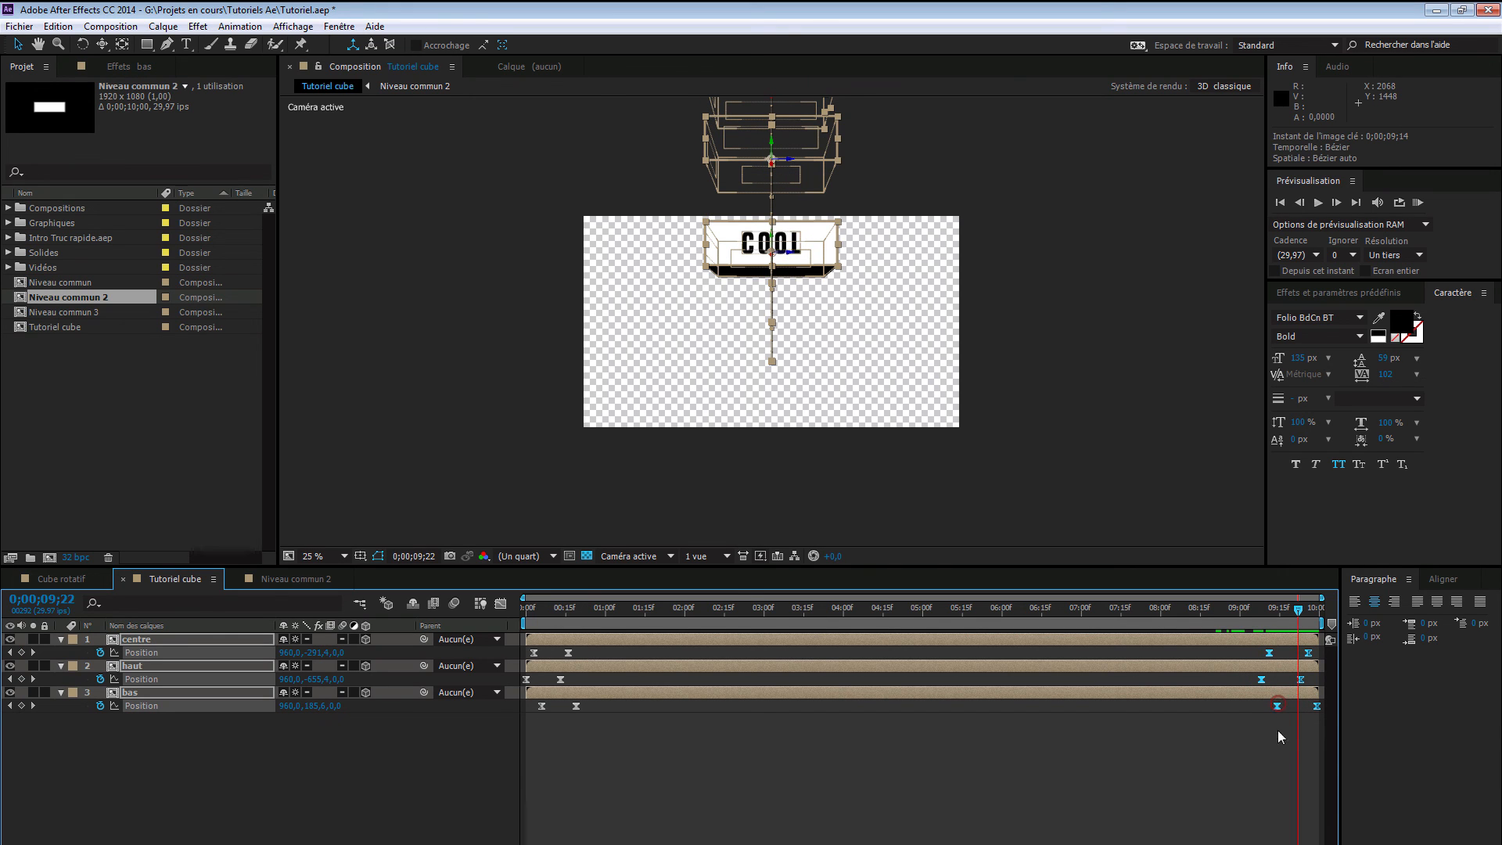
- Review the staggered exit, then shift the first slide-in keyframes slightly later
{"action": "left_click", "coordinate": [1192, 774]}
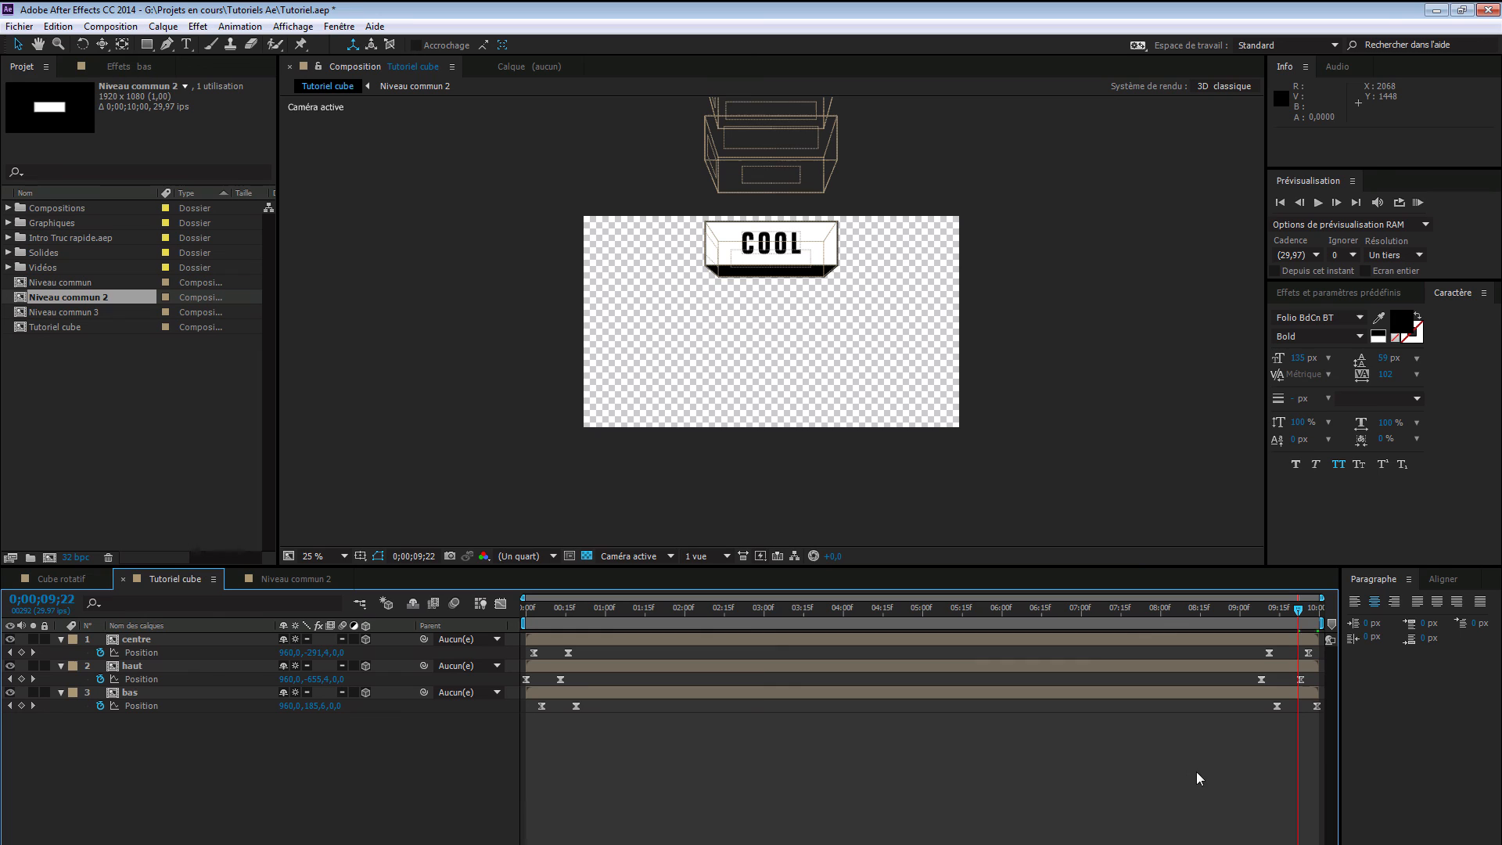
{"action": "mouse_move", "coordinate": [1261, 666]}
{"action": "left_mouse_down"}
{"action": "mouse_move", "coordinate": [1326, 655]}
{"action": "mouse_move", "coordinate": [1258, 692]}
{"action": "left_mouse_up"}
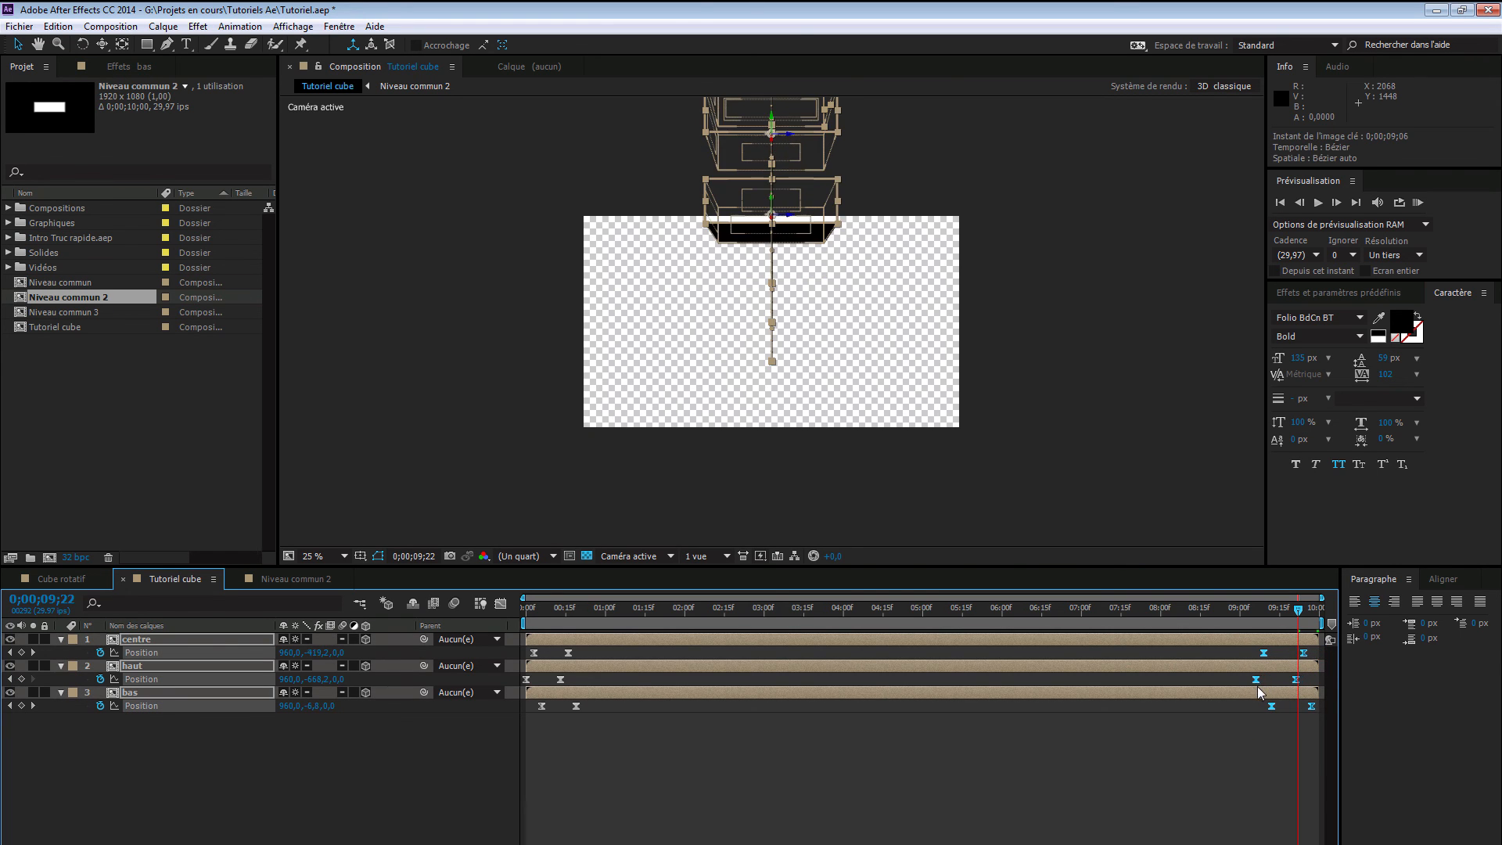
{"action": "left_click", "coordinate": [936, 804]}
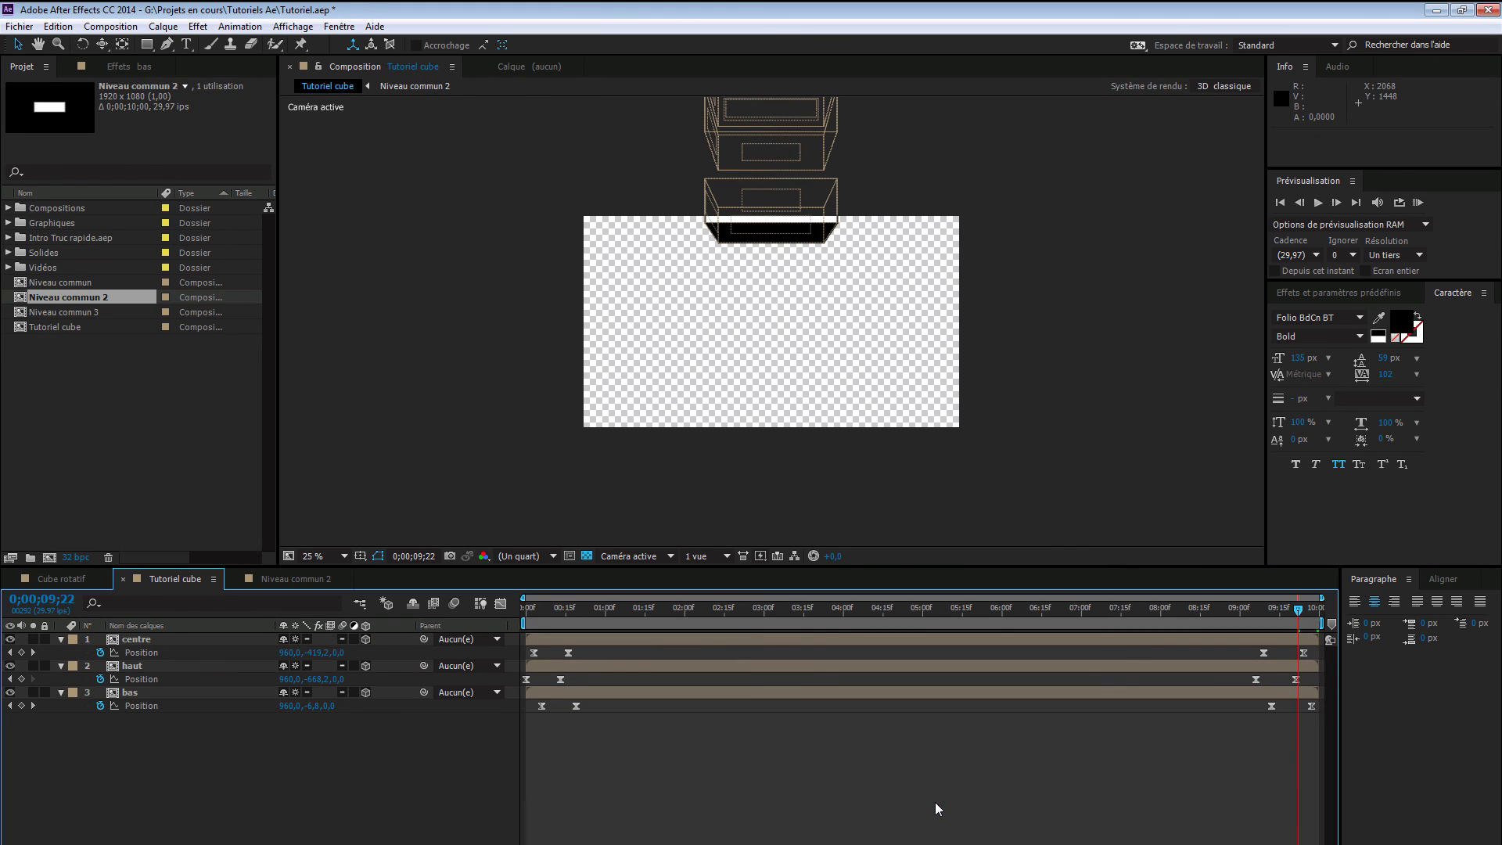
{"action": "left_click", "coordinate": [1311, 608]}
{"action": "left_click_drag", "start_coordinate": [1310, 609], "coordinate": [723, 630]}
{"action": "left_click_drag", "start_coordinate": [589, 723], "coordinate": [532, 678]}
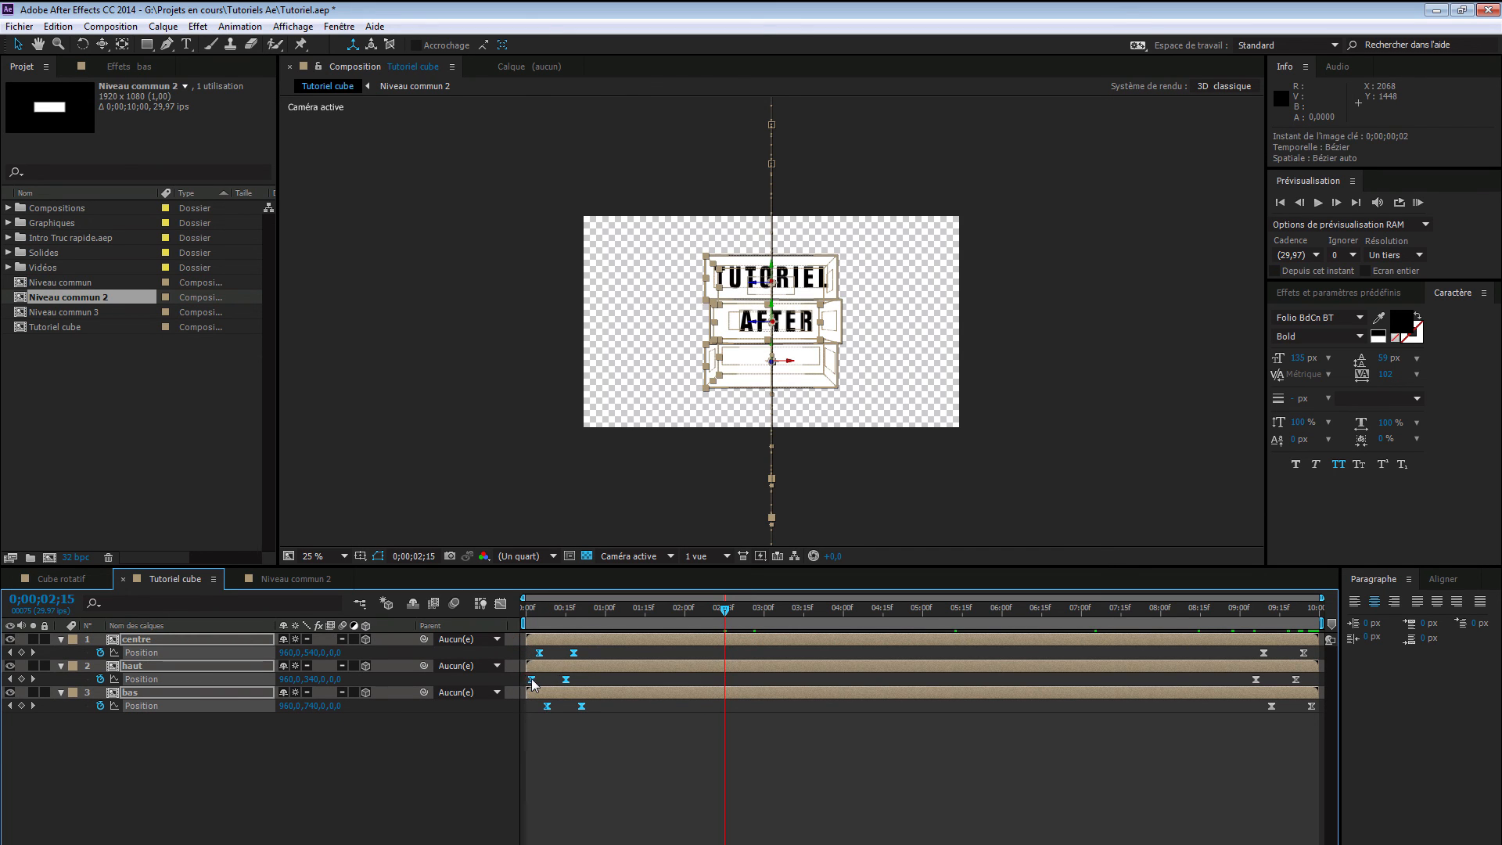
- Shift the slide-in keyframes a bit later, RAM-preview the animation, then switch to the Cube rotatif composition
{"action": "left_click", "coordinate": [597, 745]}
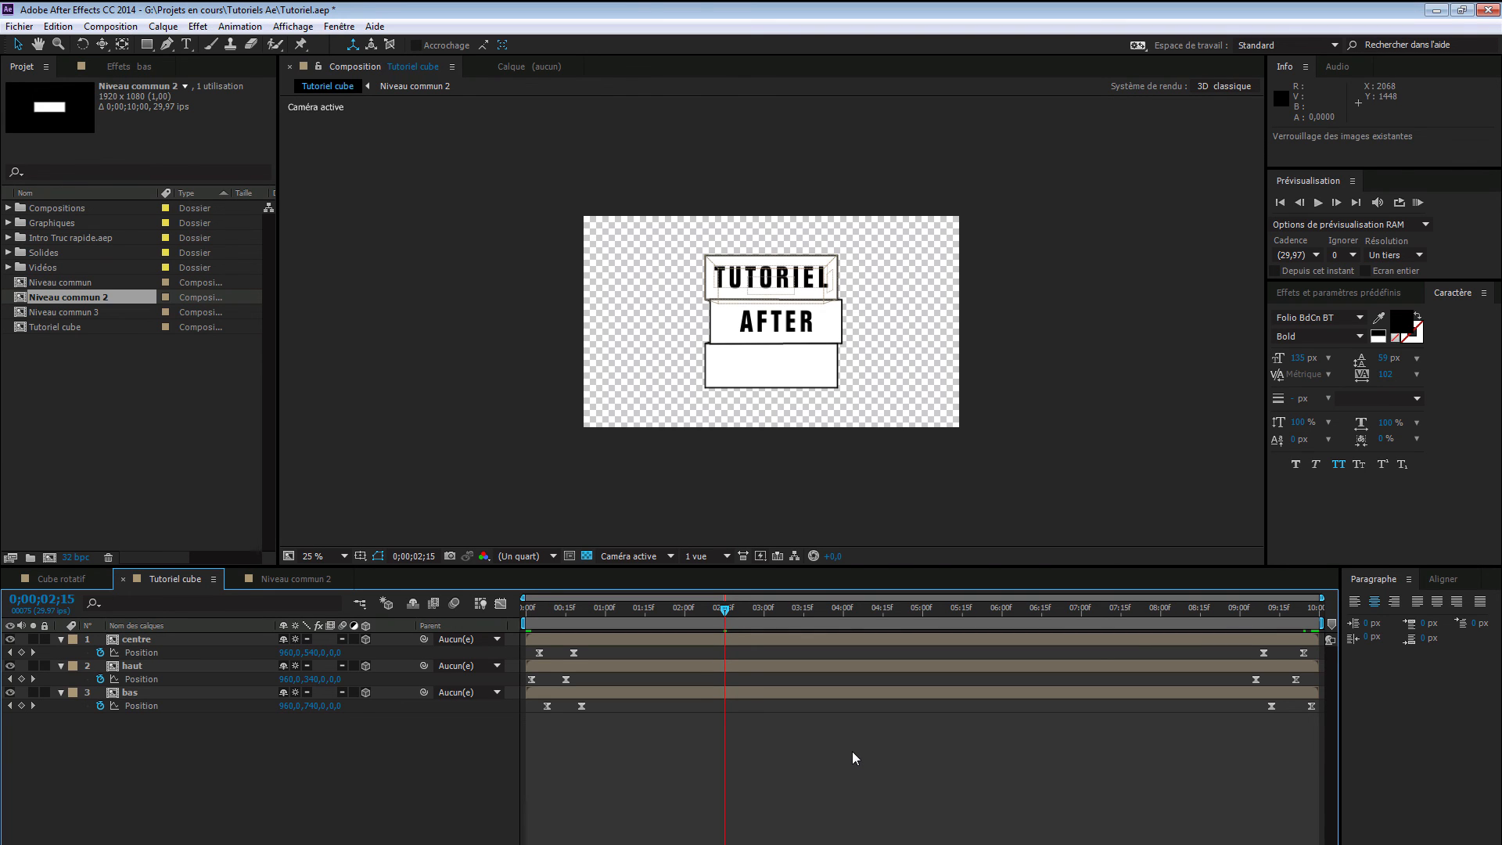
{"action": "key", "text": "KP_0"}
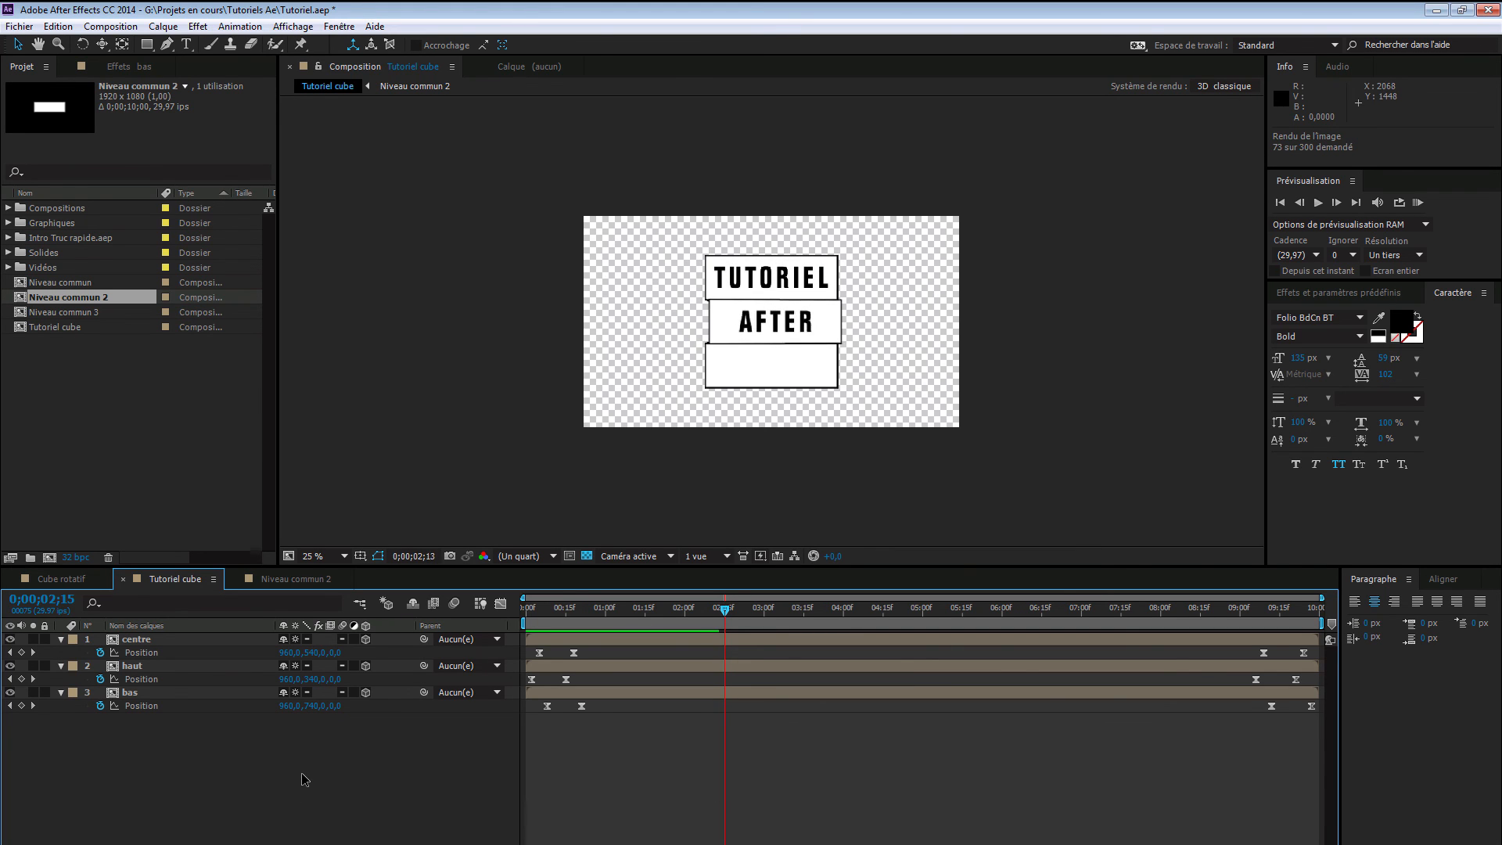
{"action": "left_click", "coordinate": [60, 580]}
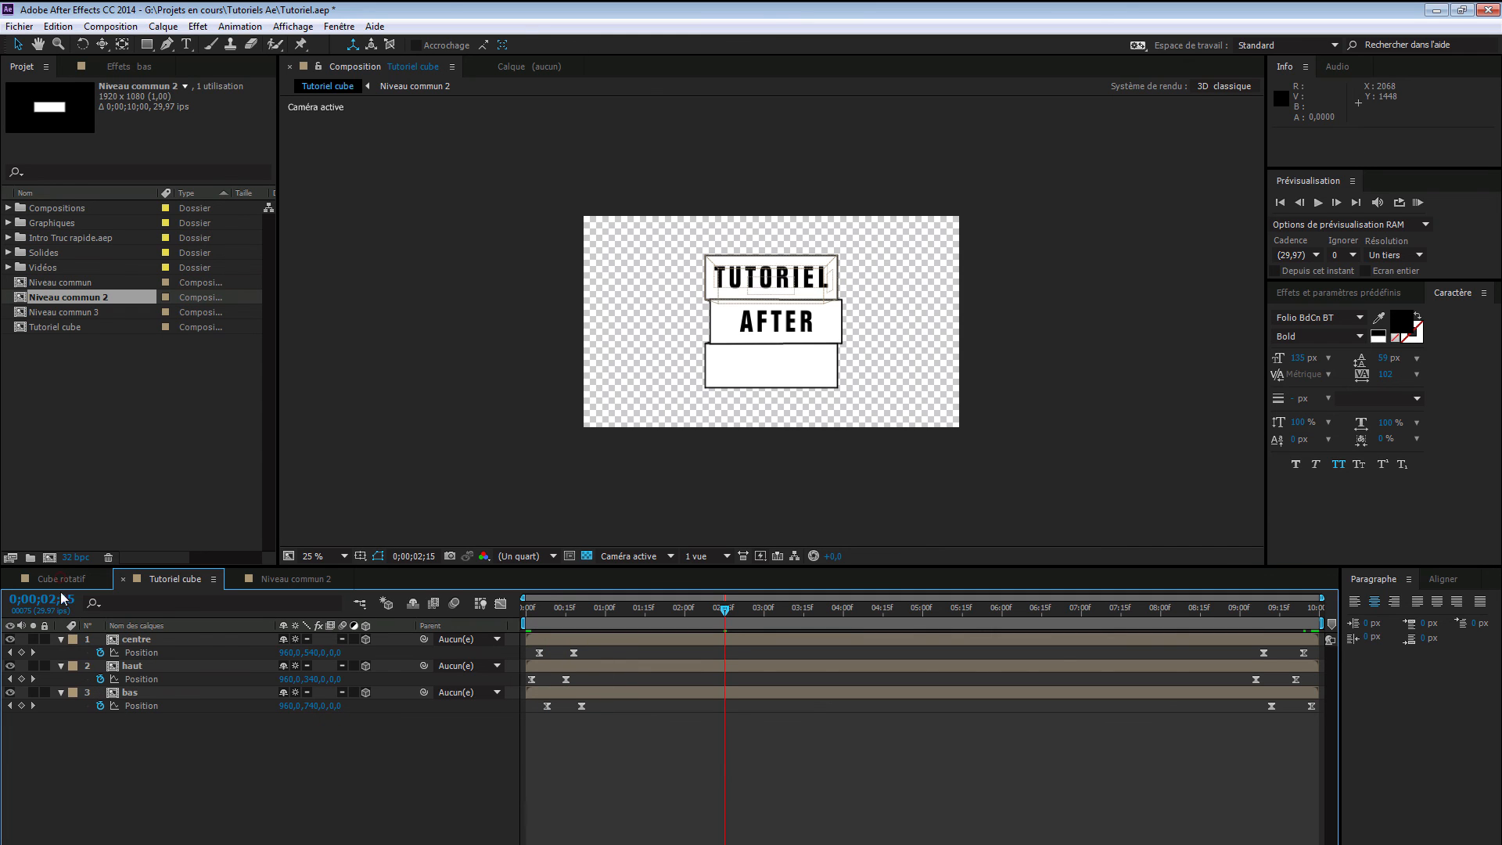
{"action": "left_click", "coordinate": [68, 581]}
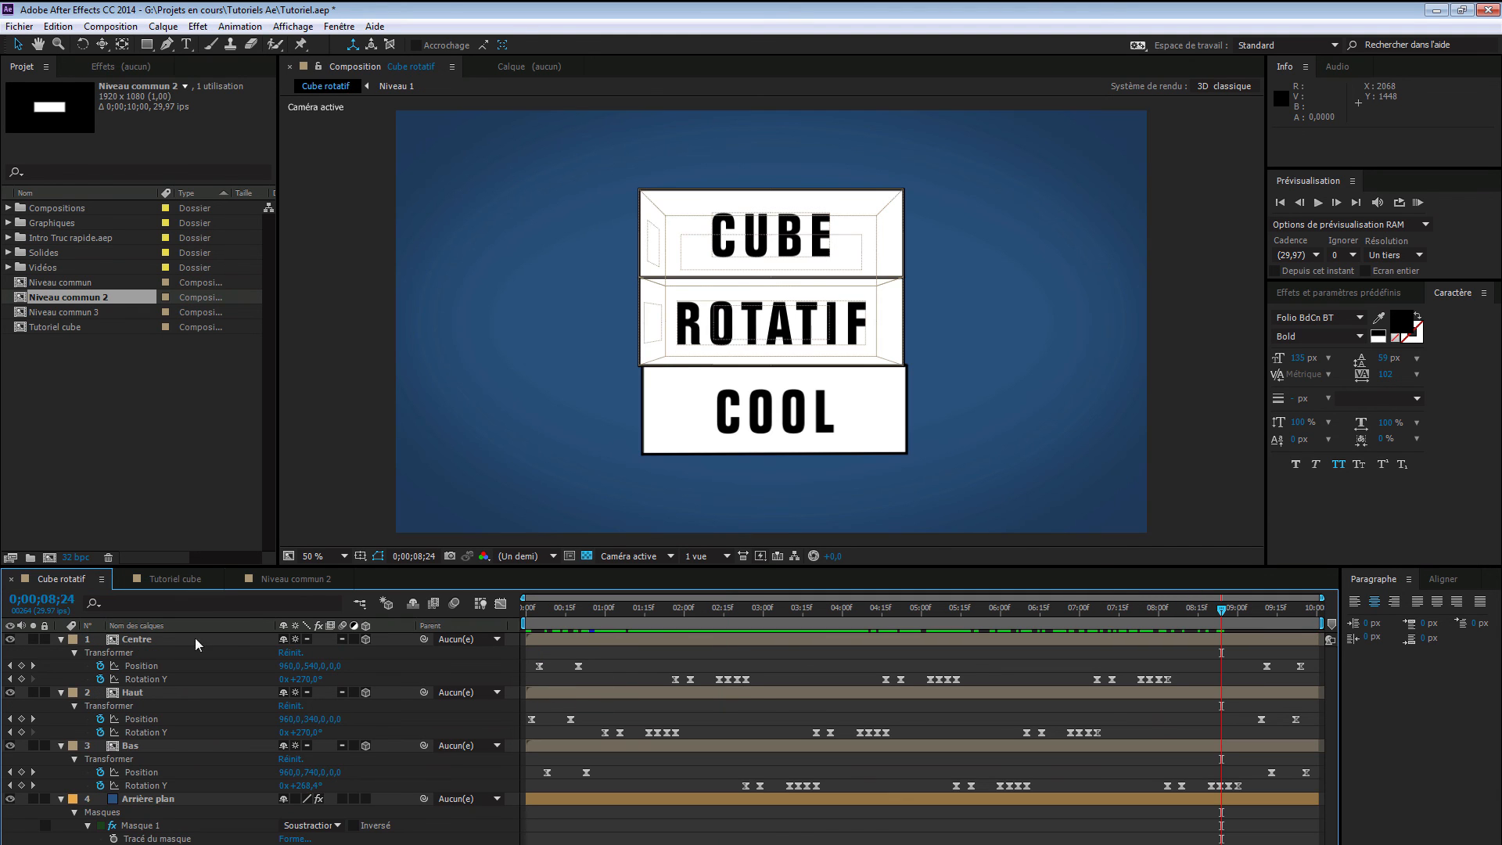